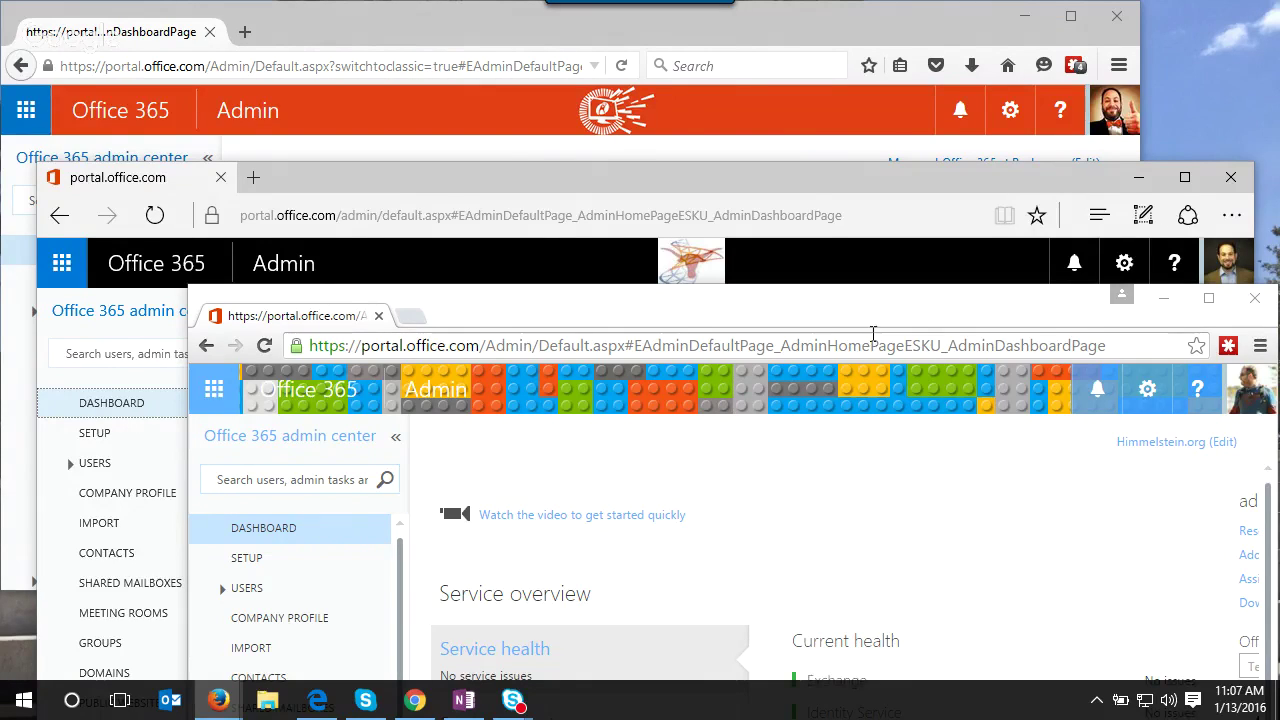
# - Minimize the Chrome and Edge tenant windows and maximize the Firefox Rackspace tenant dashboard
pyautogui.click(1164, 300)
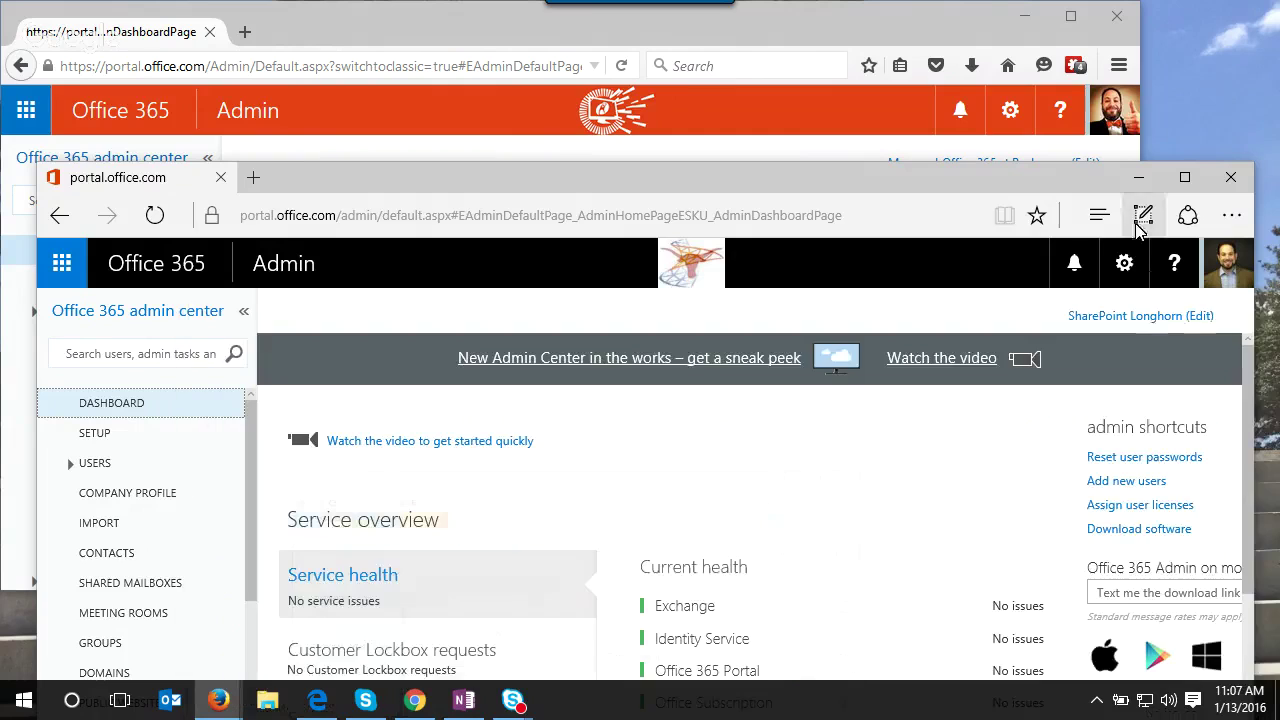
pyautogui.click(1138, 182)
pyautogui.click(1070, 16)
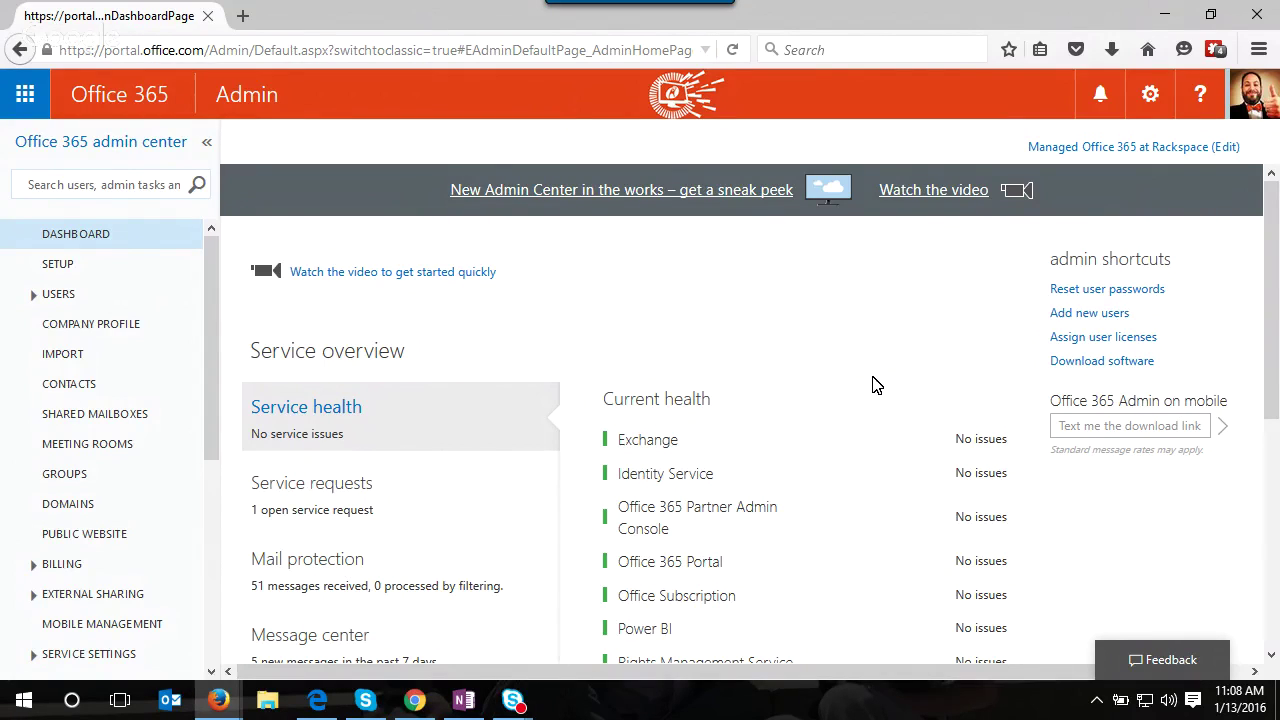
pyautogui.scroll(-2, 875, 386)
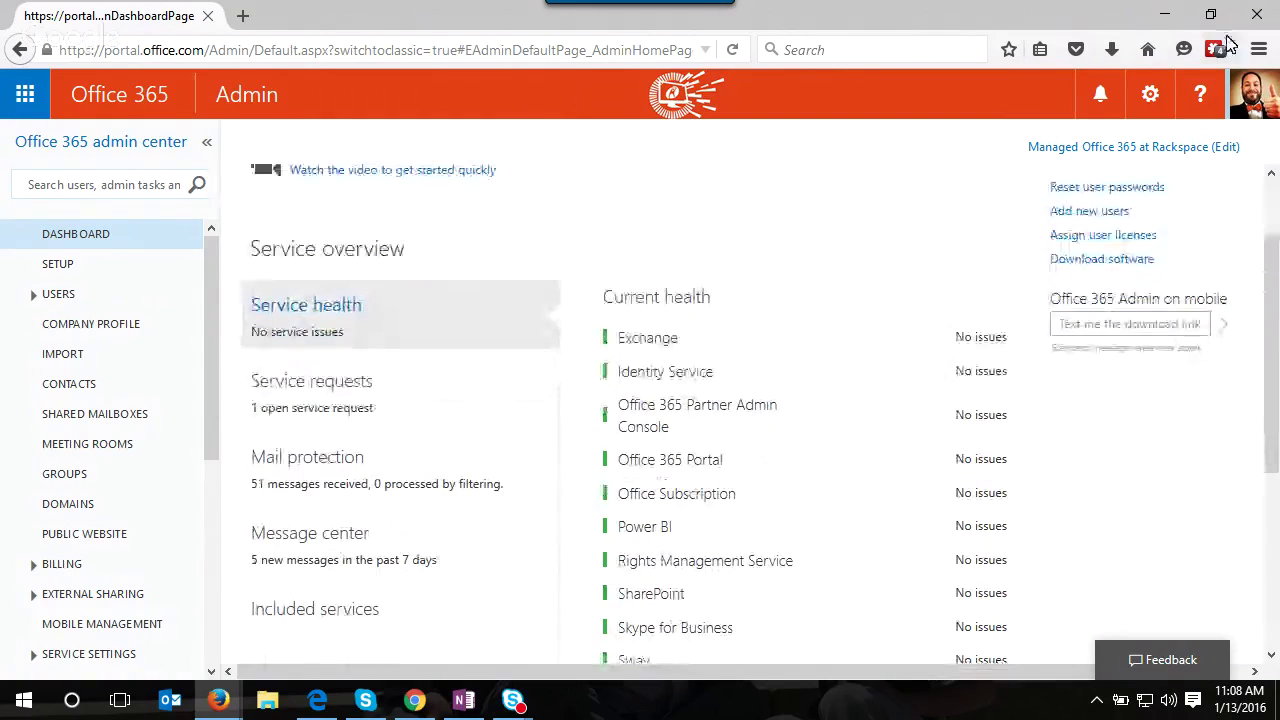
pyautogui.click(1259, 49)
pyautogui.click(1066, 130)
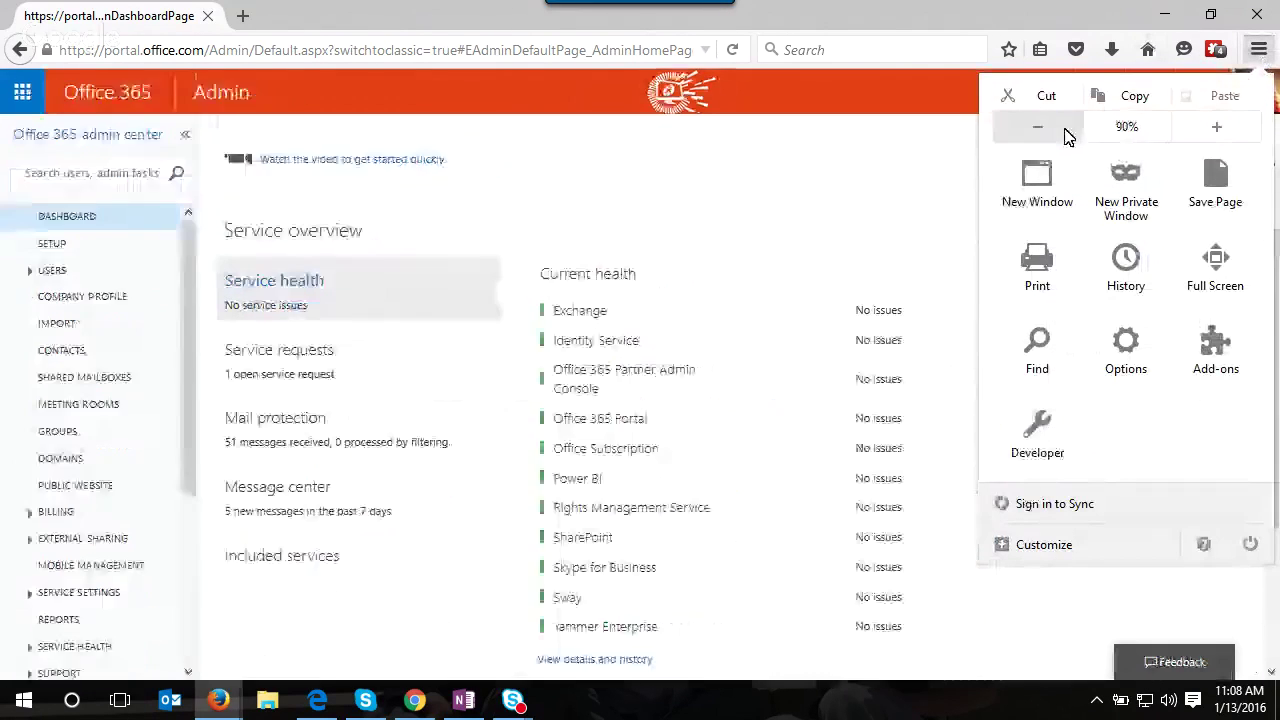
pyautogui.click(1066, 130)
pyautogui.click(1066, 130)
pyautogui.click(1217, 127)
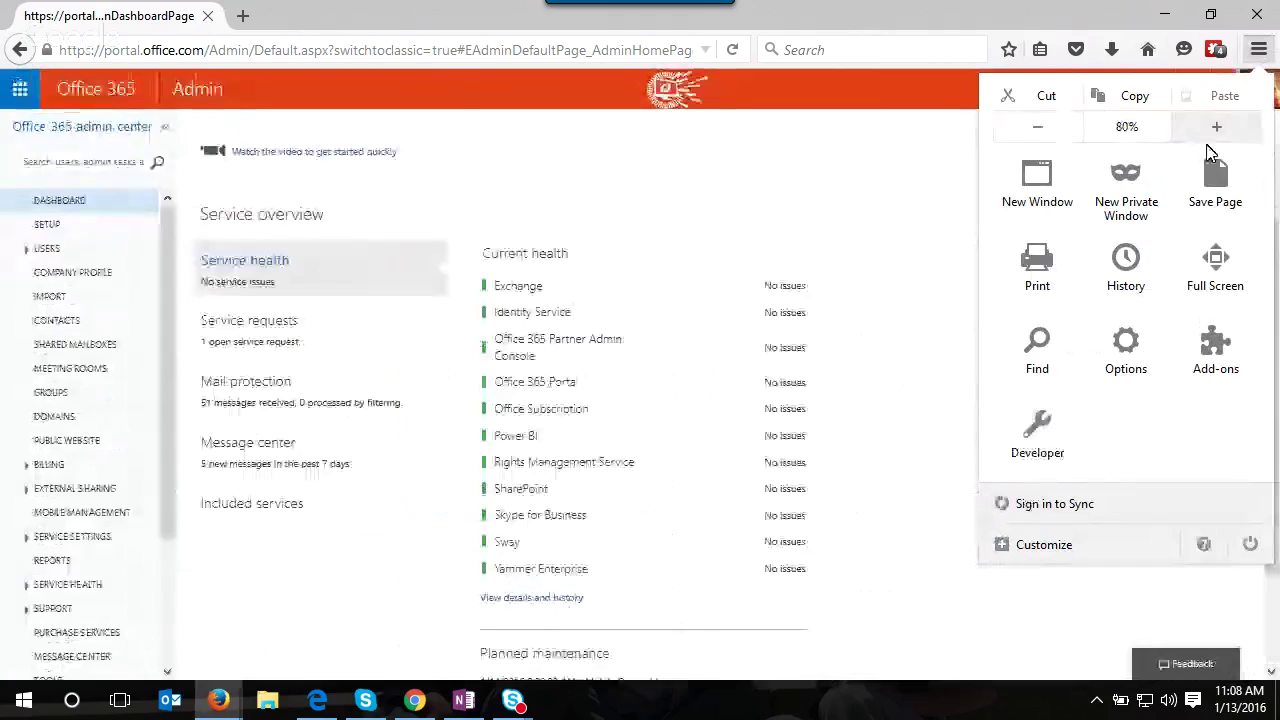
pyautogui.click(800, 206)
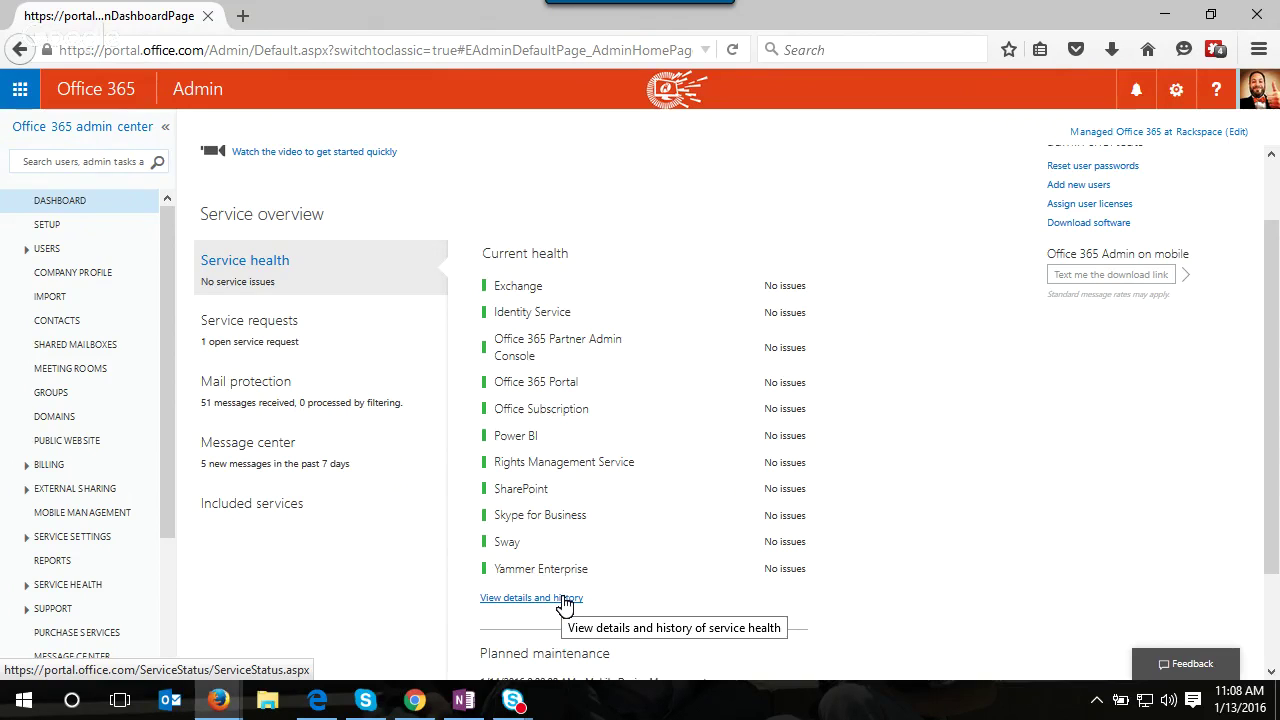
pyautogui.click(1259, 49)
pyautogui.click(1234, 130)
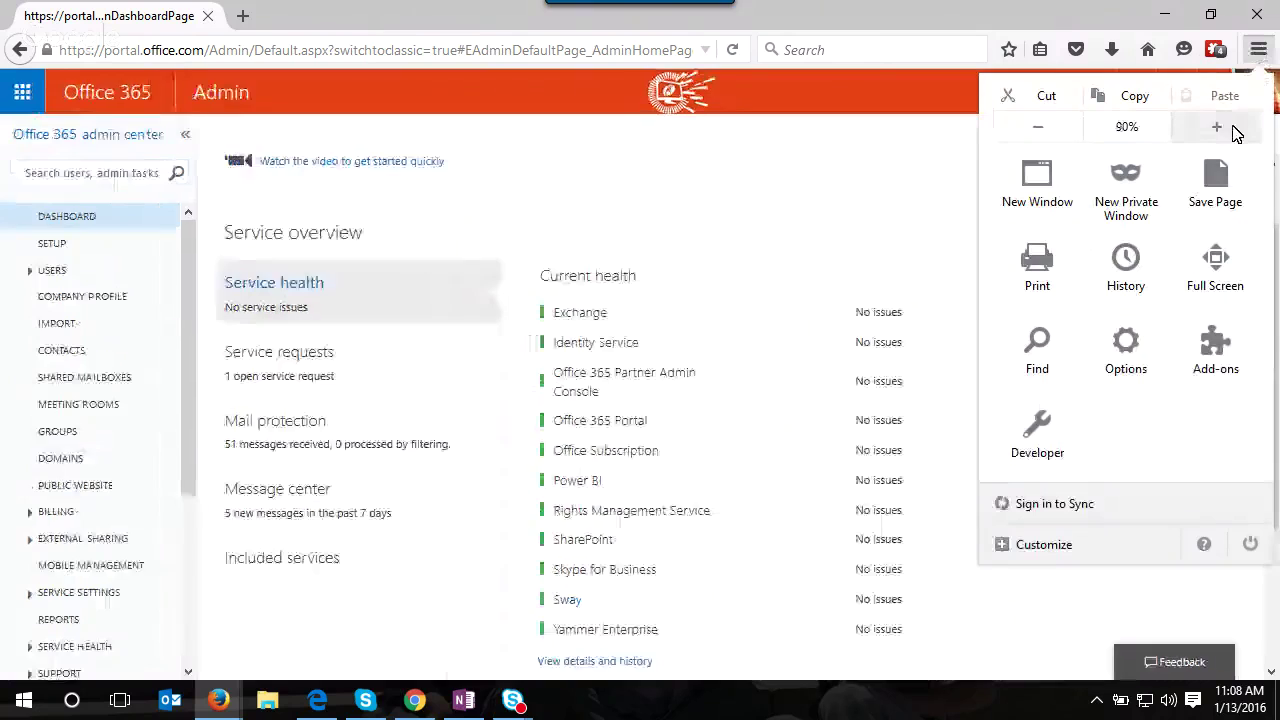
pyautogui.click(1234, 130)
pyautogui.click(880, 215)
pyautogui.scroll(-2, 863, 442)
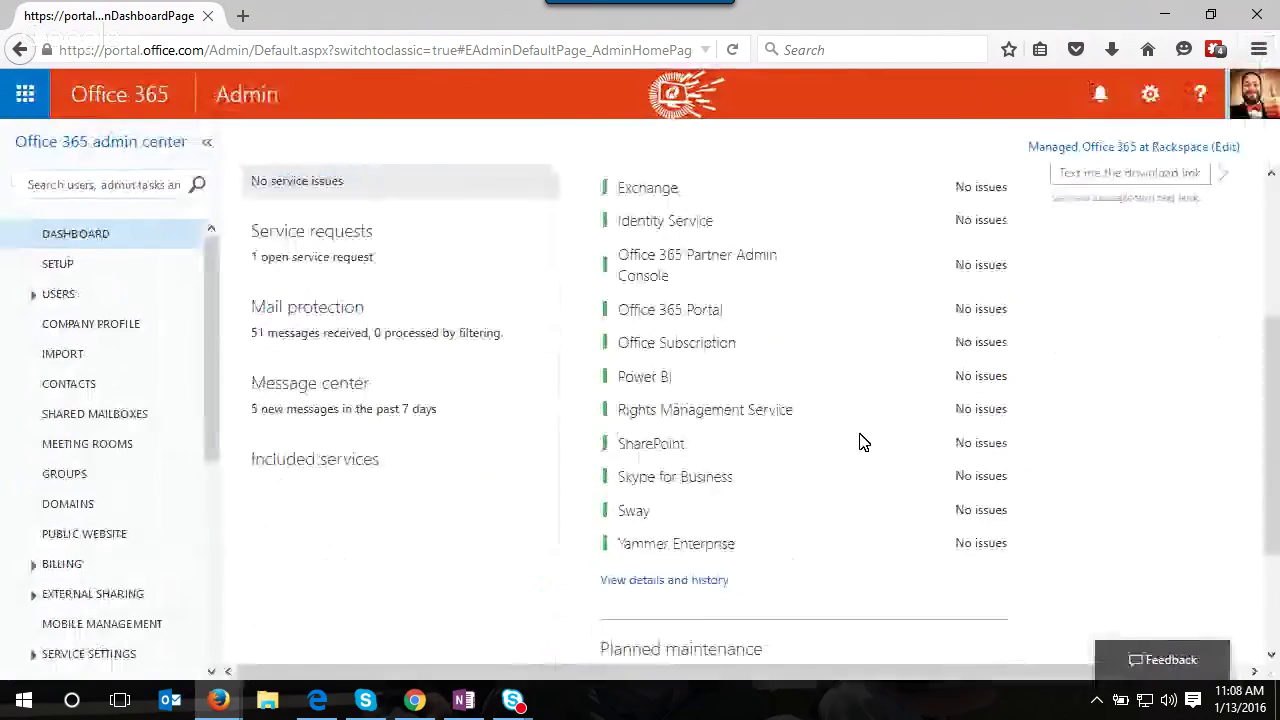
# - Open Service Health details and history and scroll through the seven-day status grid
pyautogui.click(700, 590)
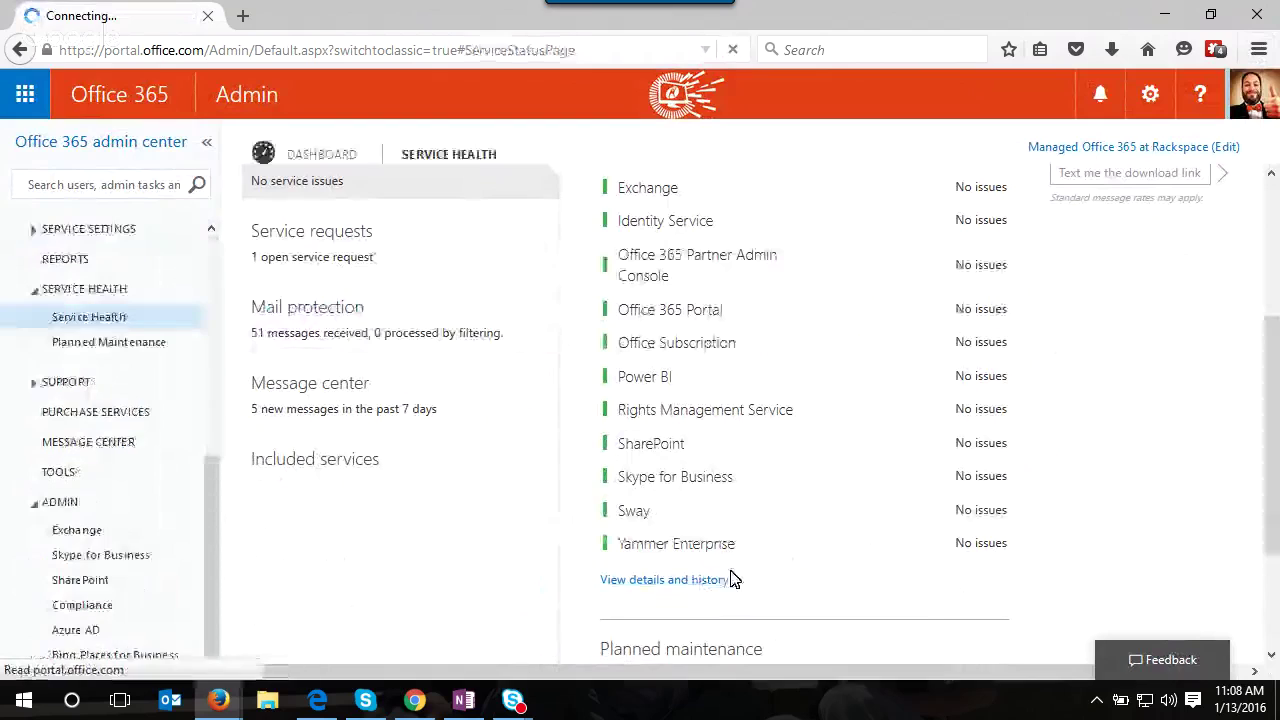
pyautogui.scroll(-1, 742, 368)
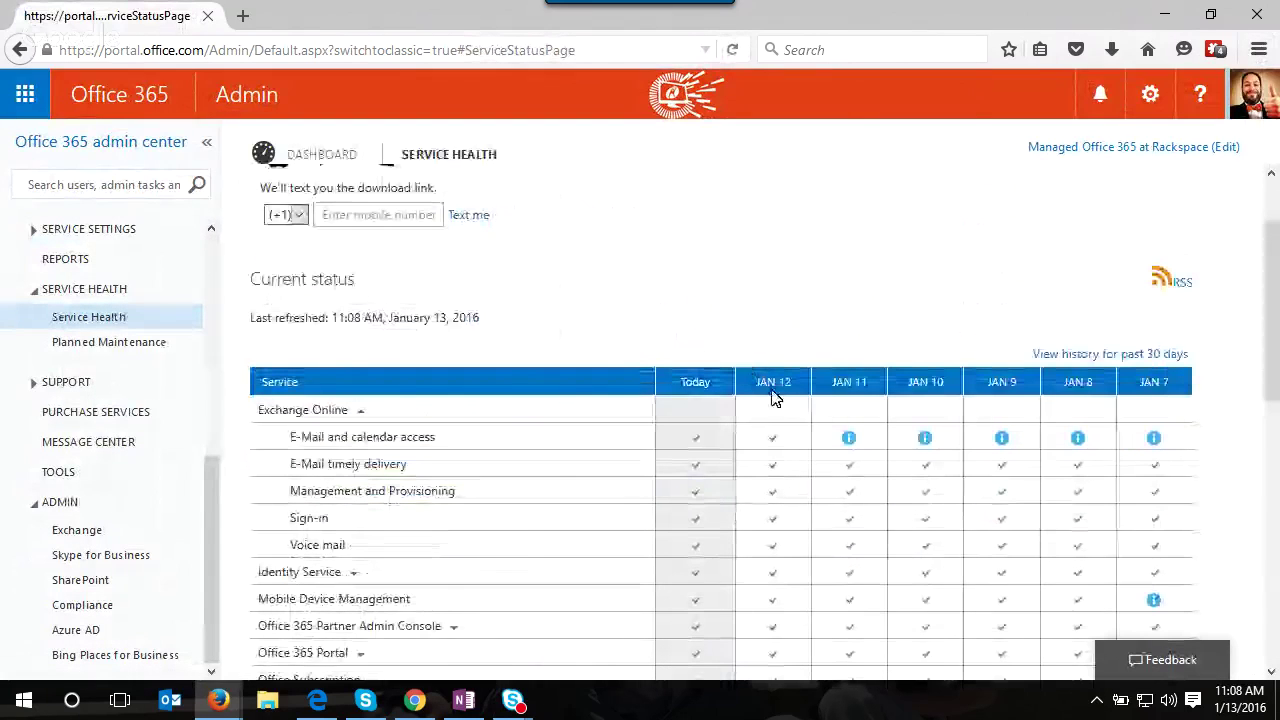
pyautogui.scroll(-3, 778, 397)
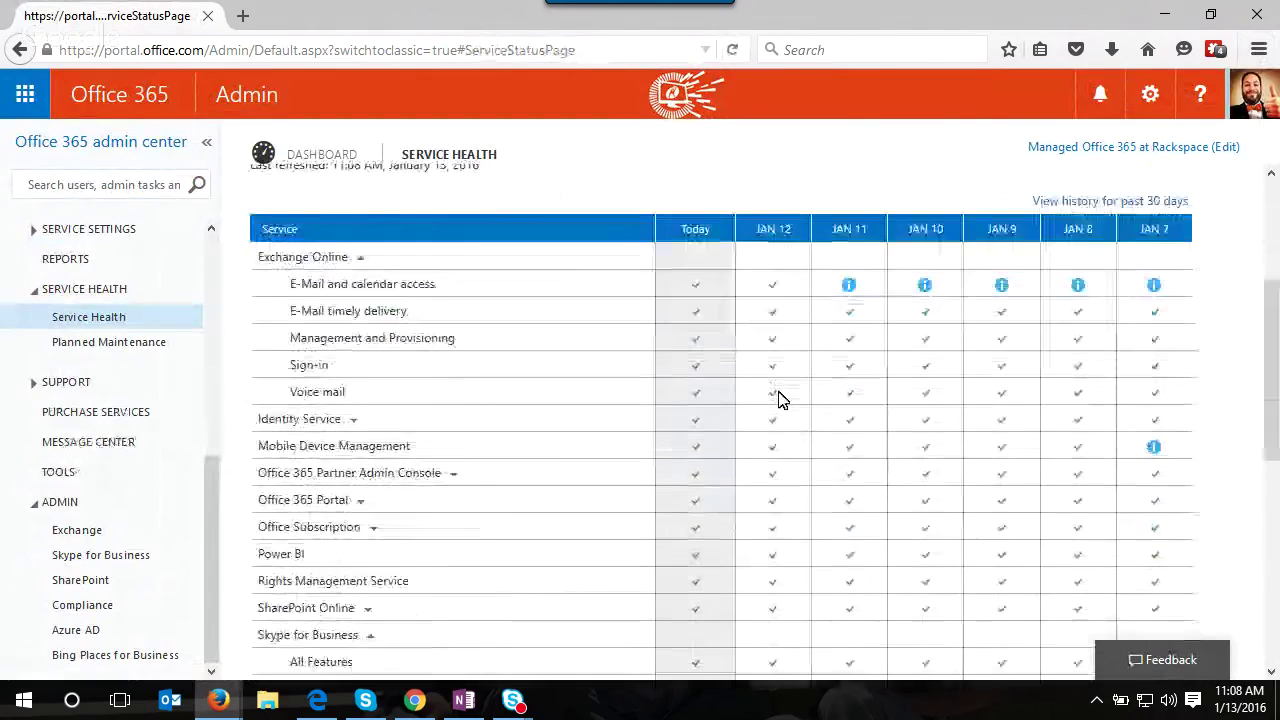
pyautogui.scroll(-1, 851, 268)
pyautogui.scroll(-2, 855, 298)
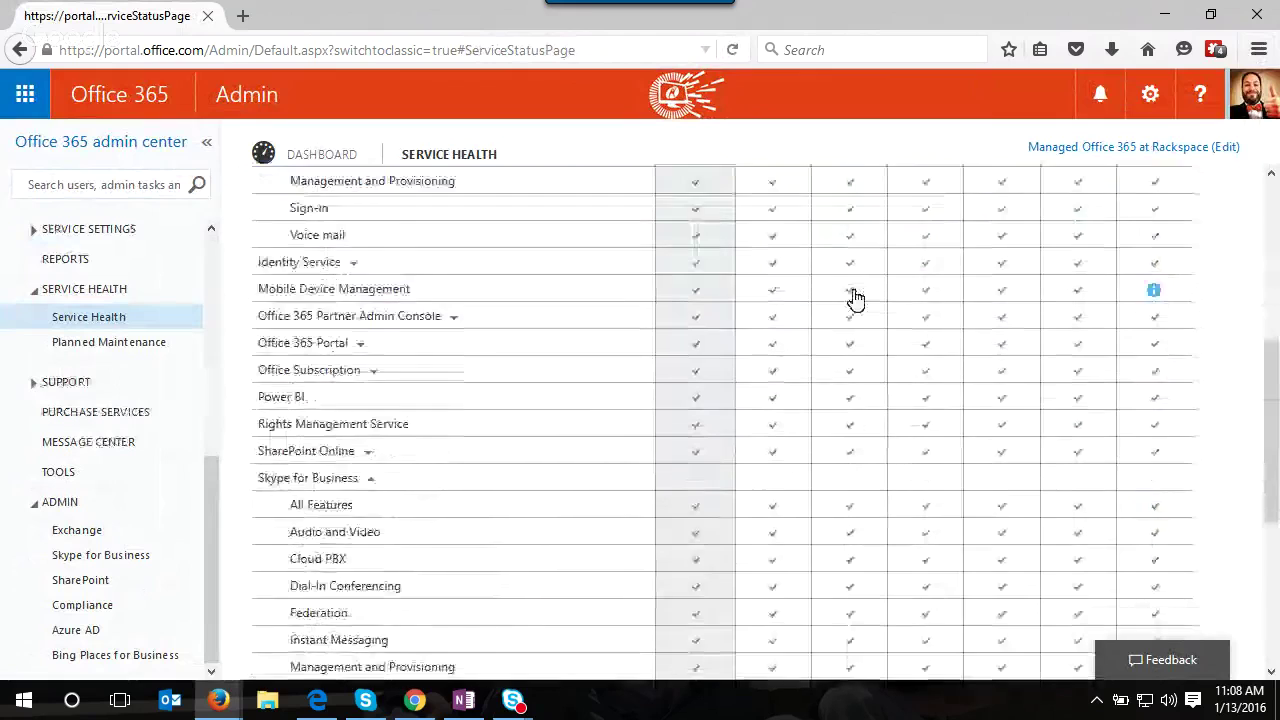
pyautogui.scroll(-6, 850, 305)
pyautogui.scroll(-1, 558, 627)
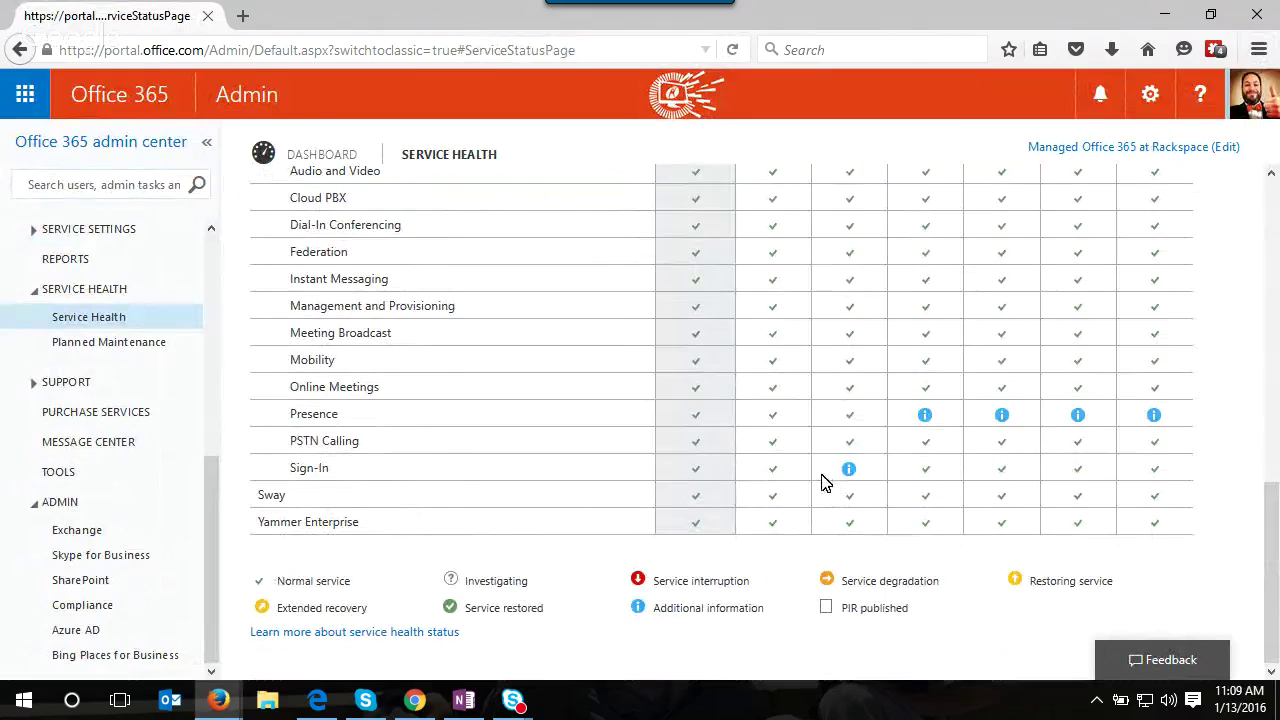
# - Open the Jan 11, 2016 Exchange Online incident details
pyautogui.scroll(5, 822, 483)
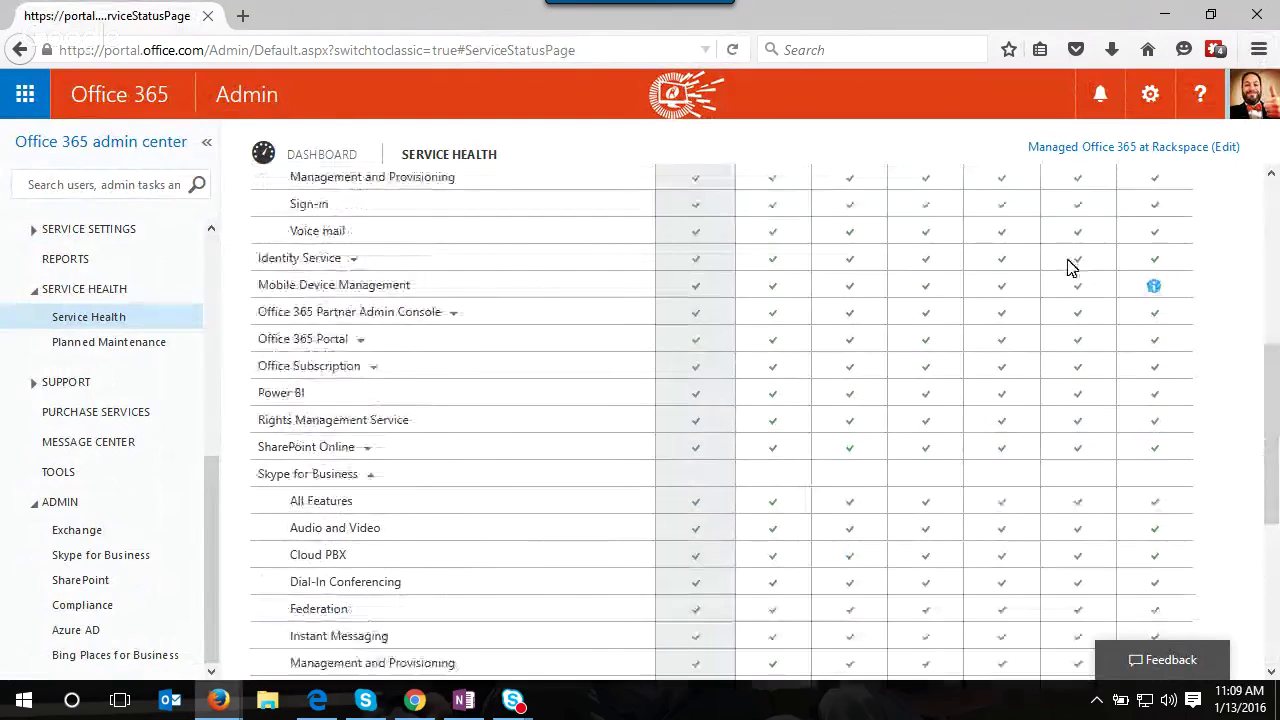
pyautogui.scroll(1, 679, 288)
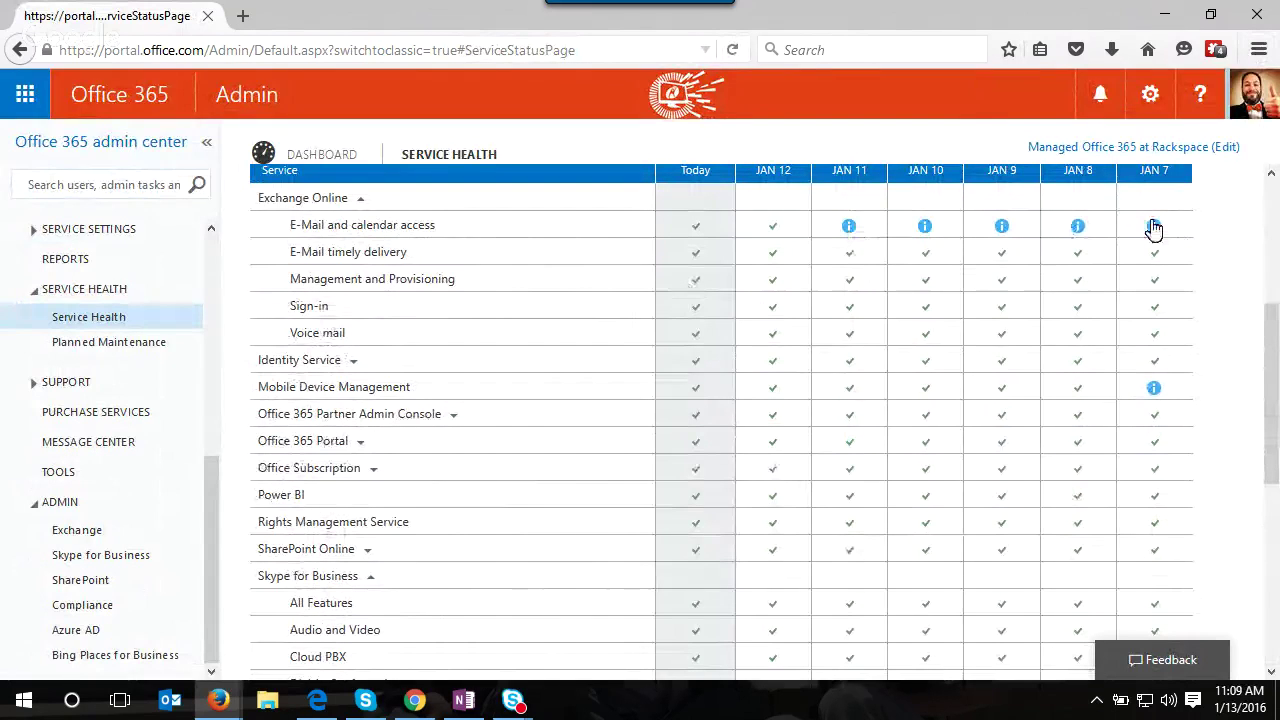
pyautogui.click(849, 228)
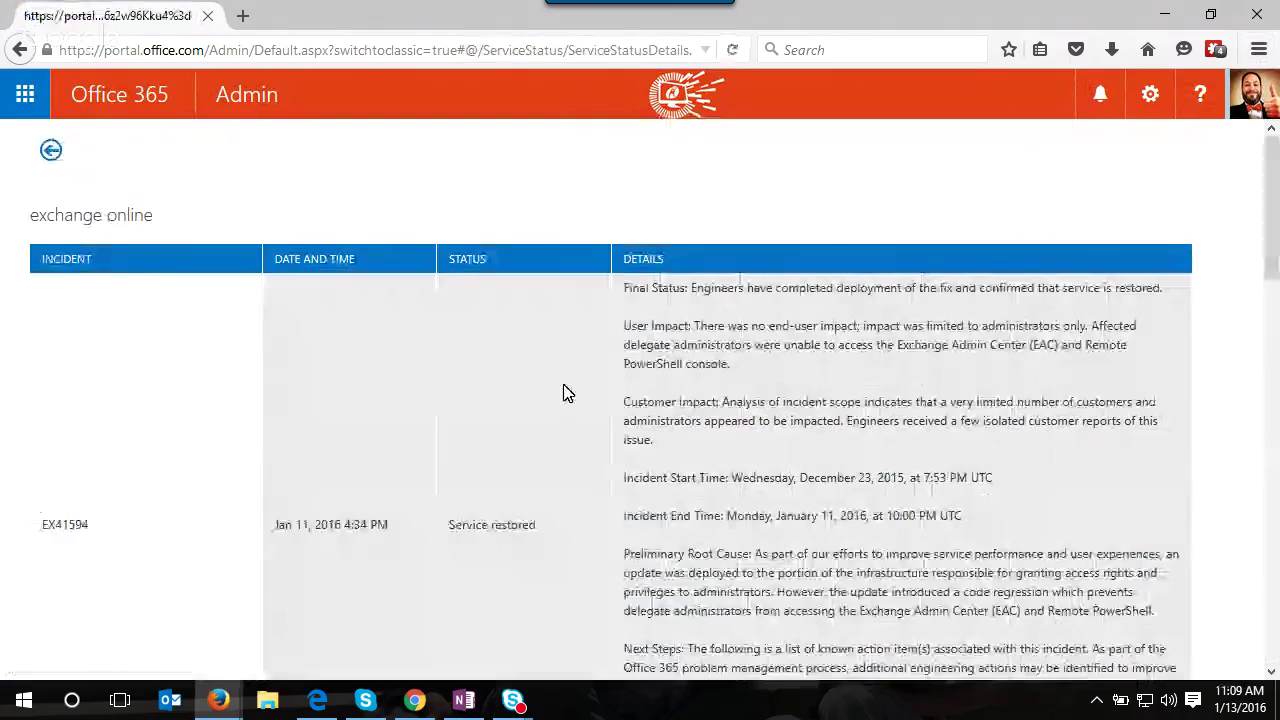
# - Read down through the Exchange Online incident details
pyautogui.scroll(-1, 563, 390)
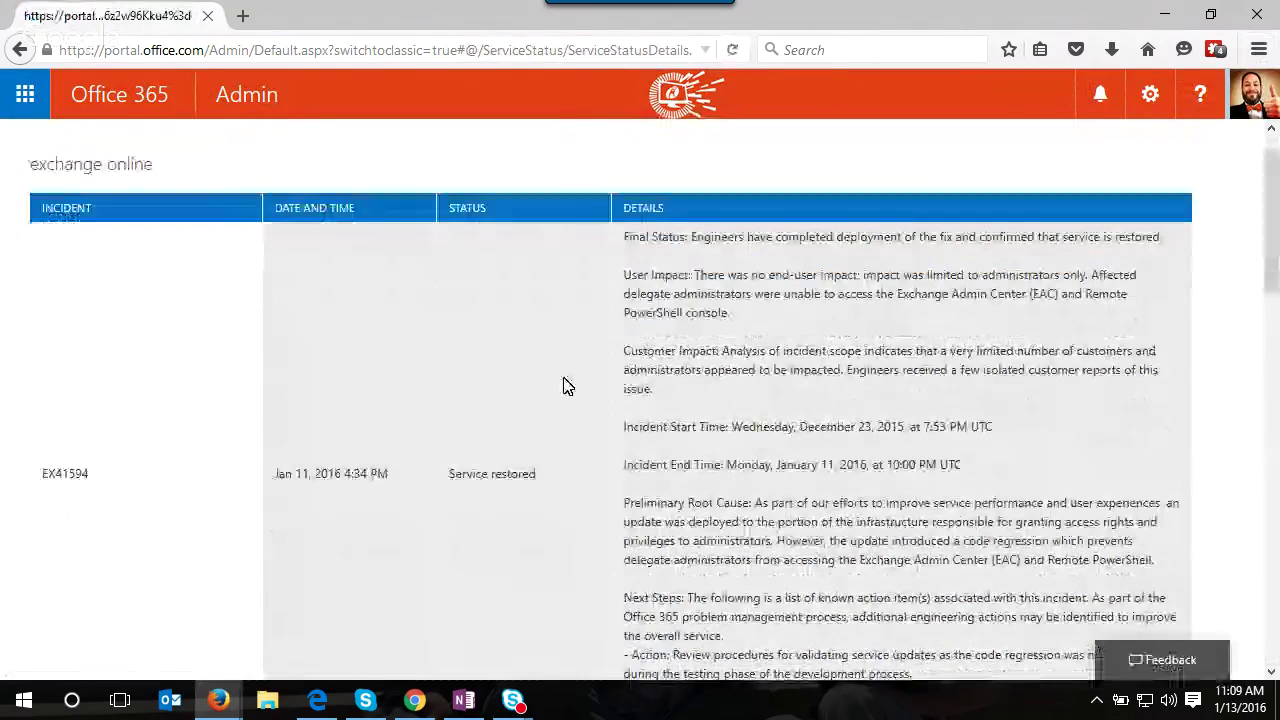
pyautogui.scroll(-1, 565, 383)
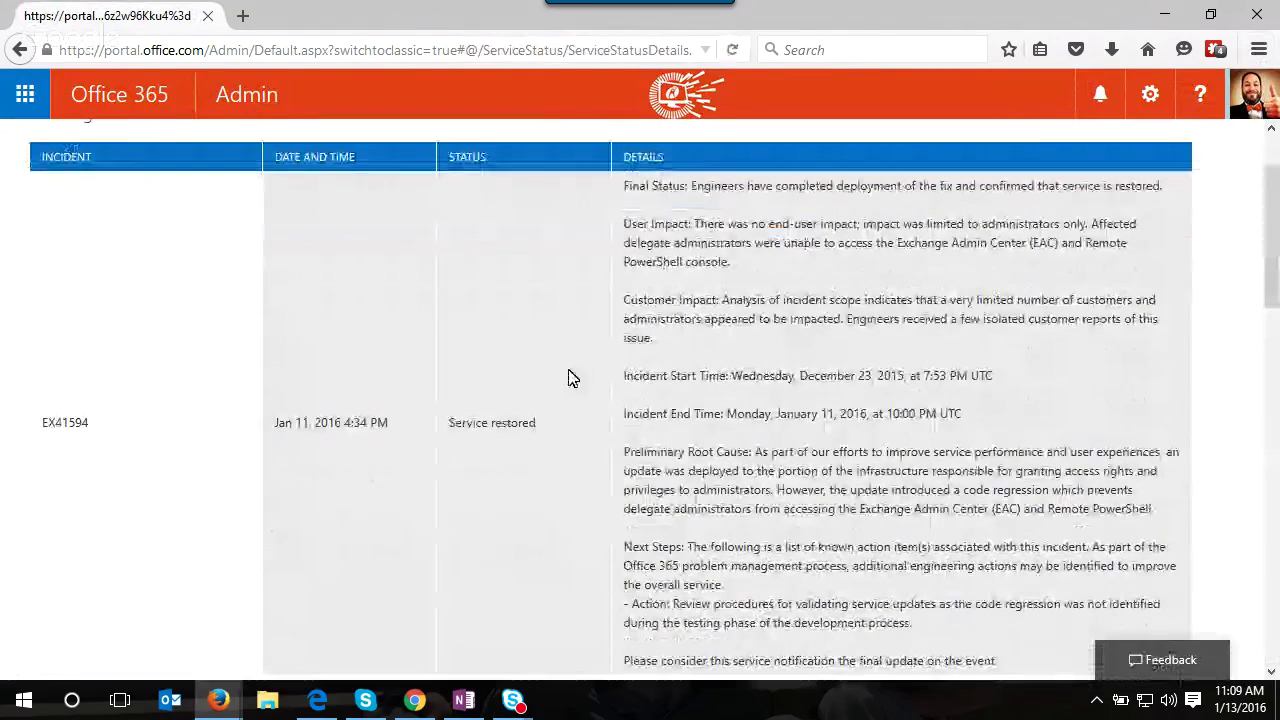
pyautogui.scroll(-5, 570, 380)
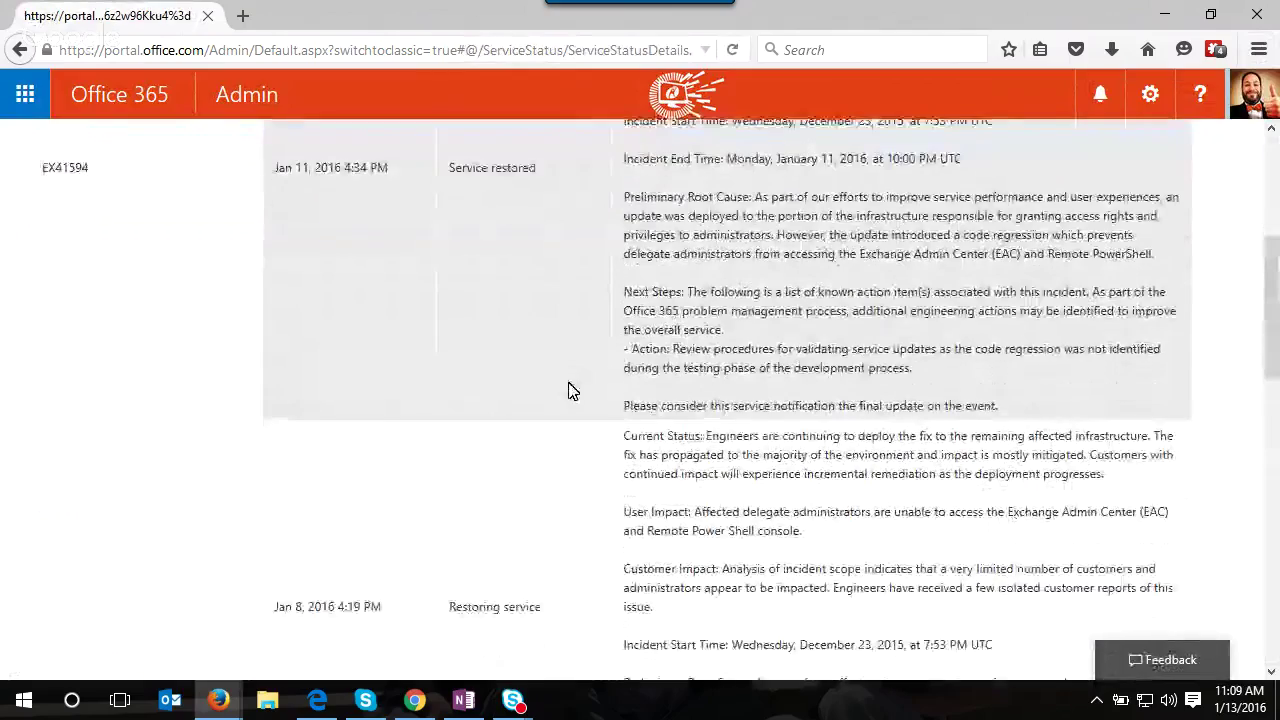
pyautogui.scroll(-1, 572, 394)
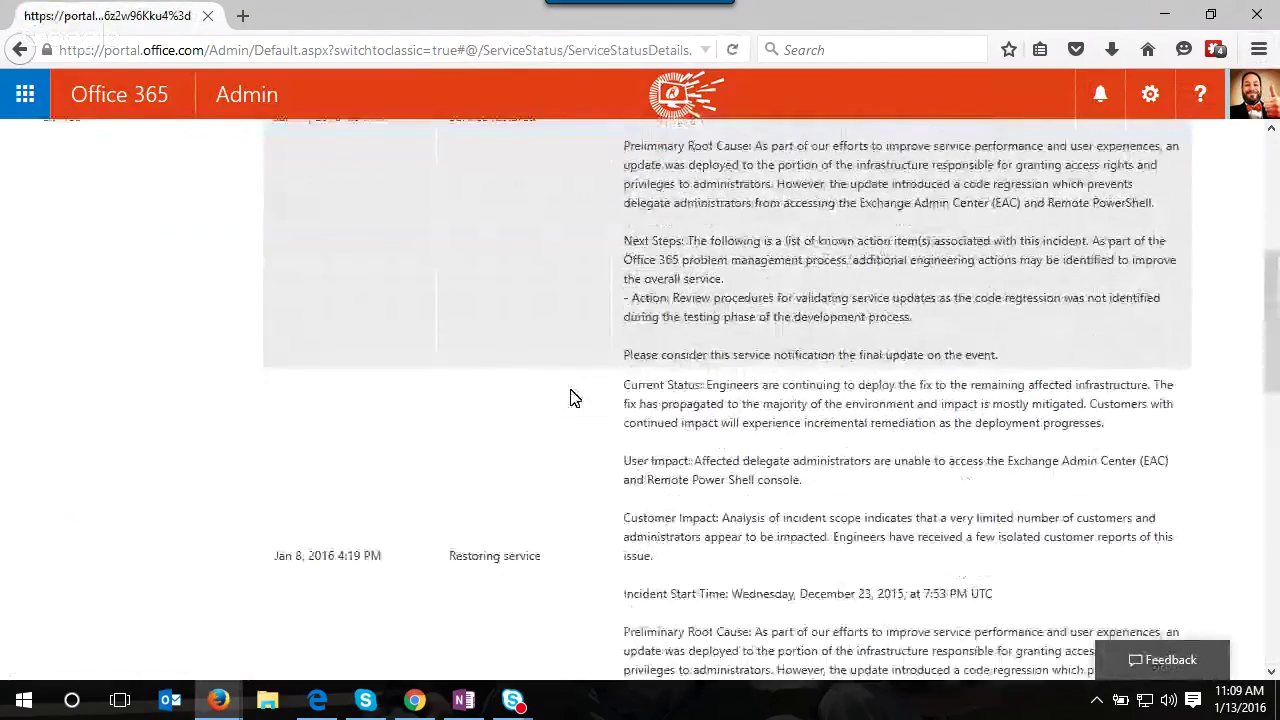
pyautogui.scroll(-6, 573, 398)
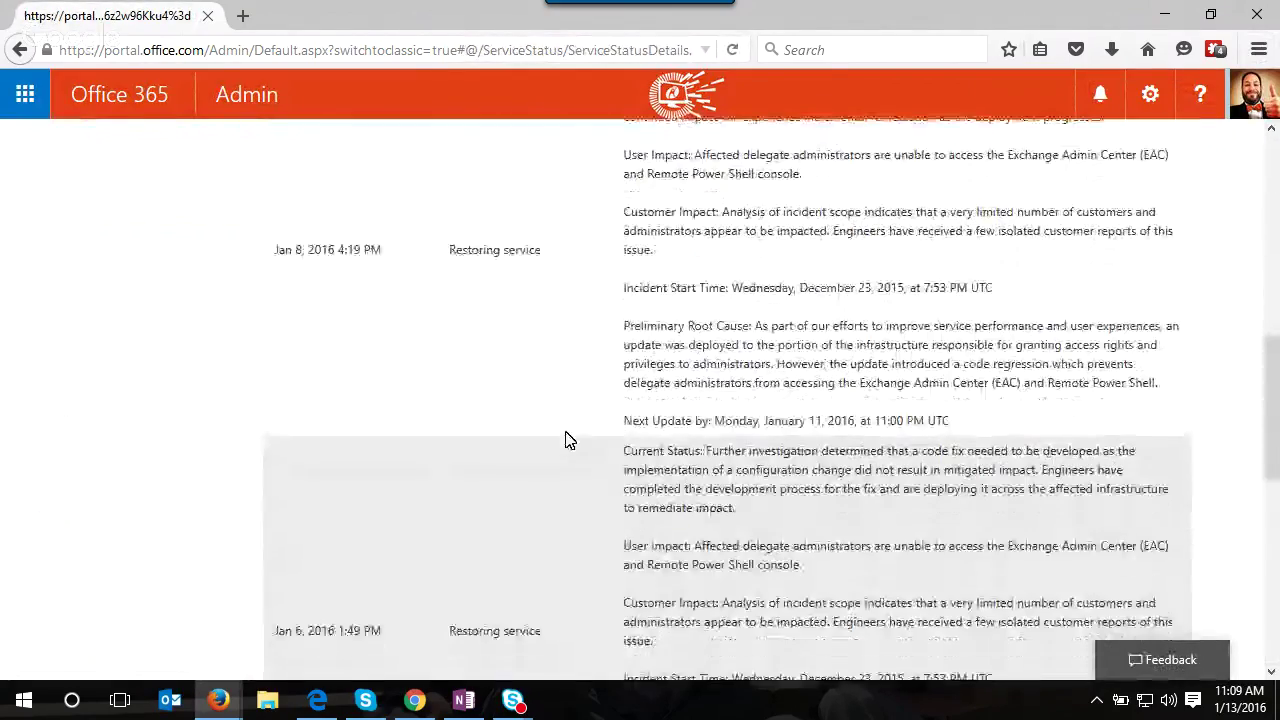
pyautogui.scroll(-2, 565, 440)
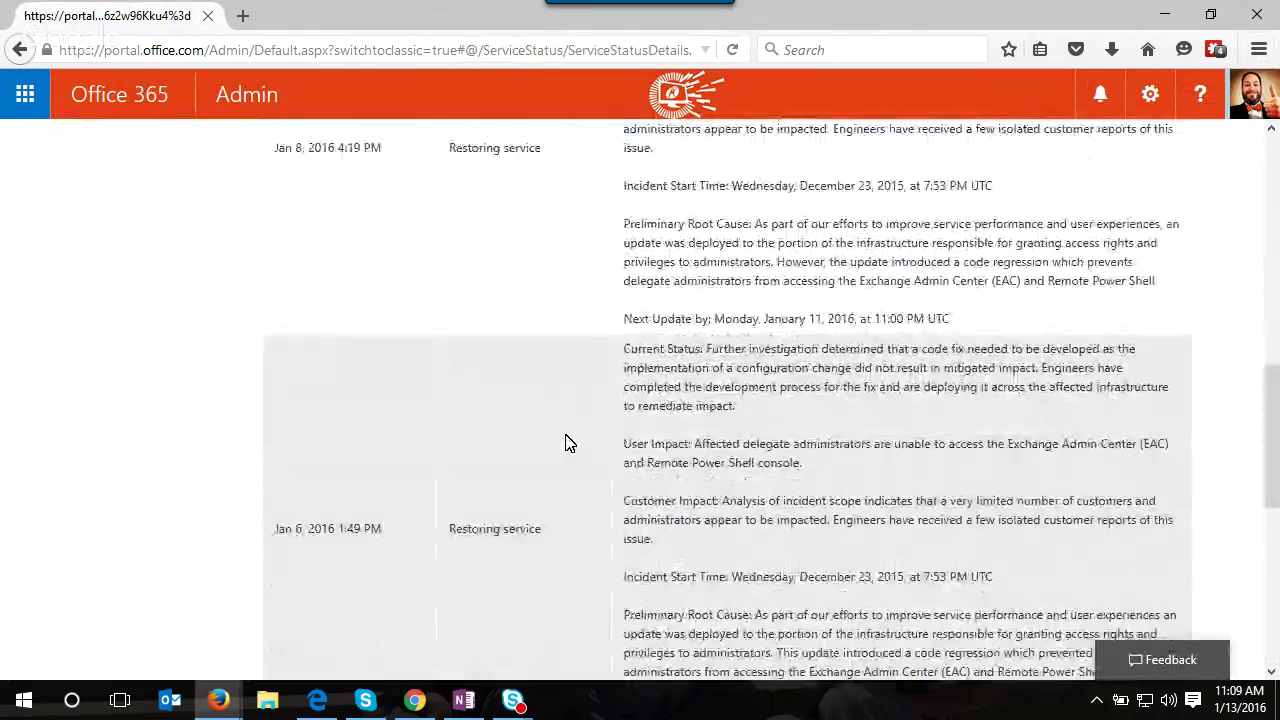
pyautogui.scroll(-10, 566, 443)
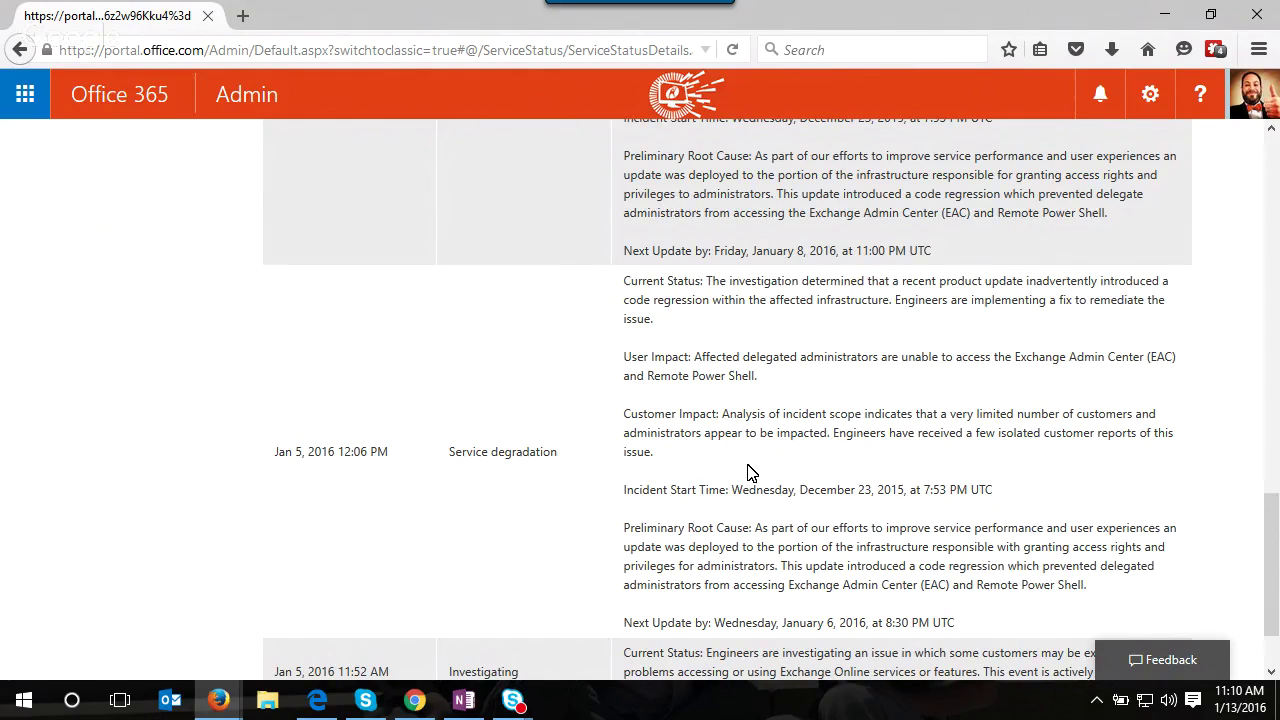
pyautogui.scroll(-2, 752, 472)
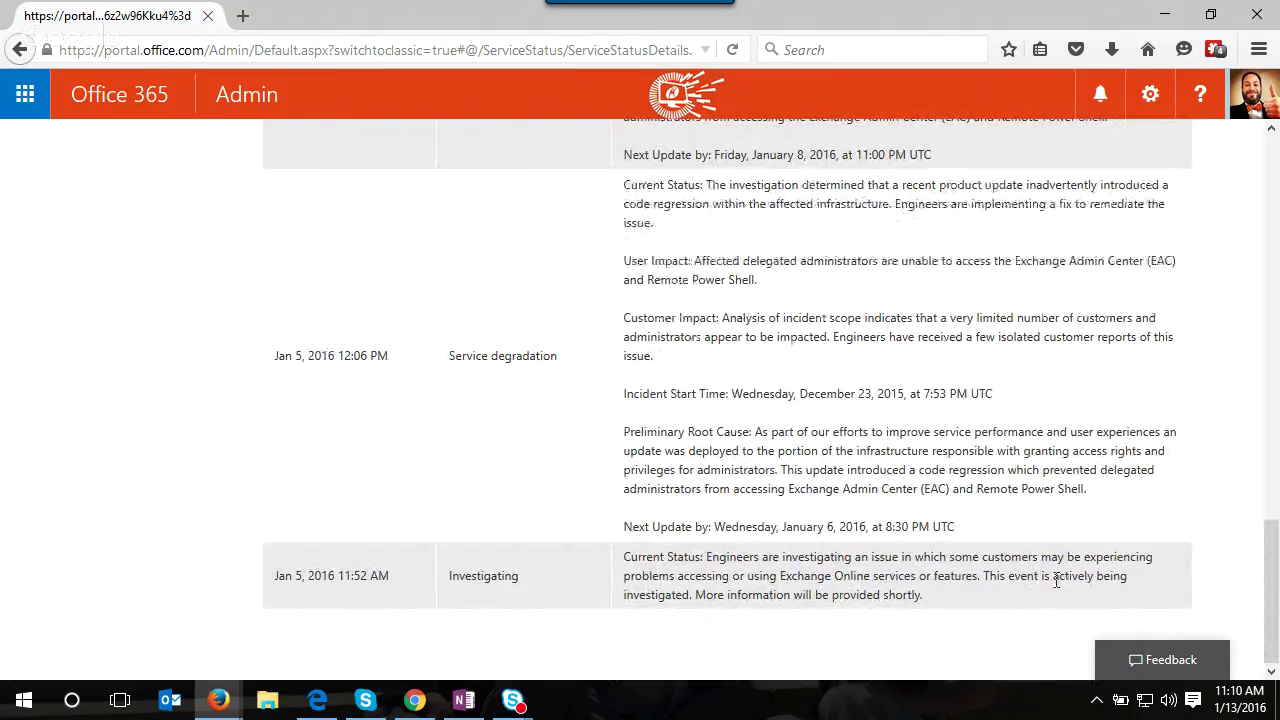
# - Scroll back to the top and return to the Service Health status grid
pyautogui.scroll(2, 1056, 580)
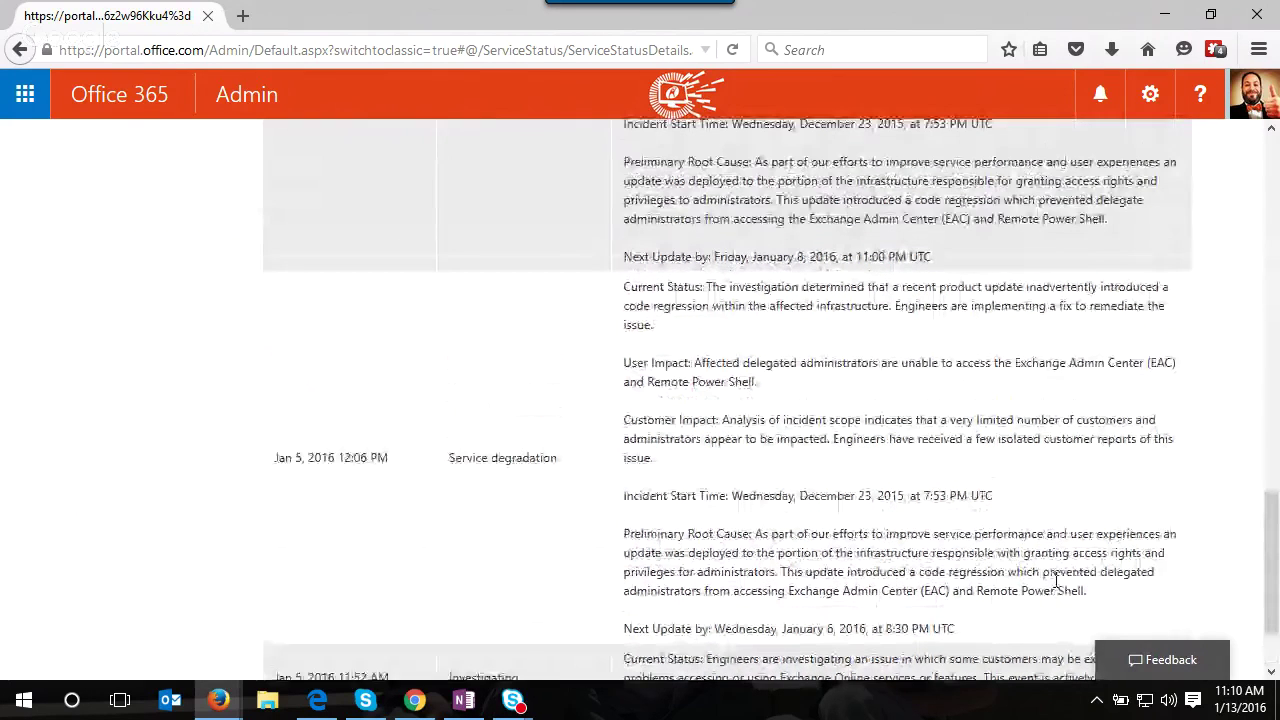
pyautogui.scroll(1, 1056, 580)
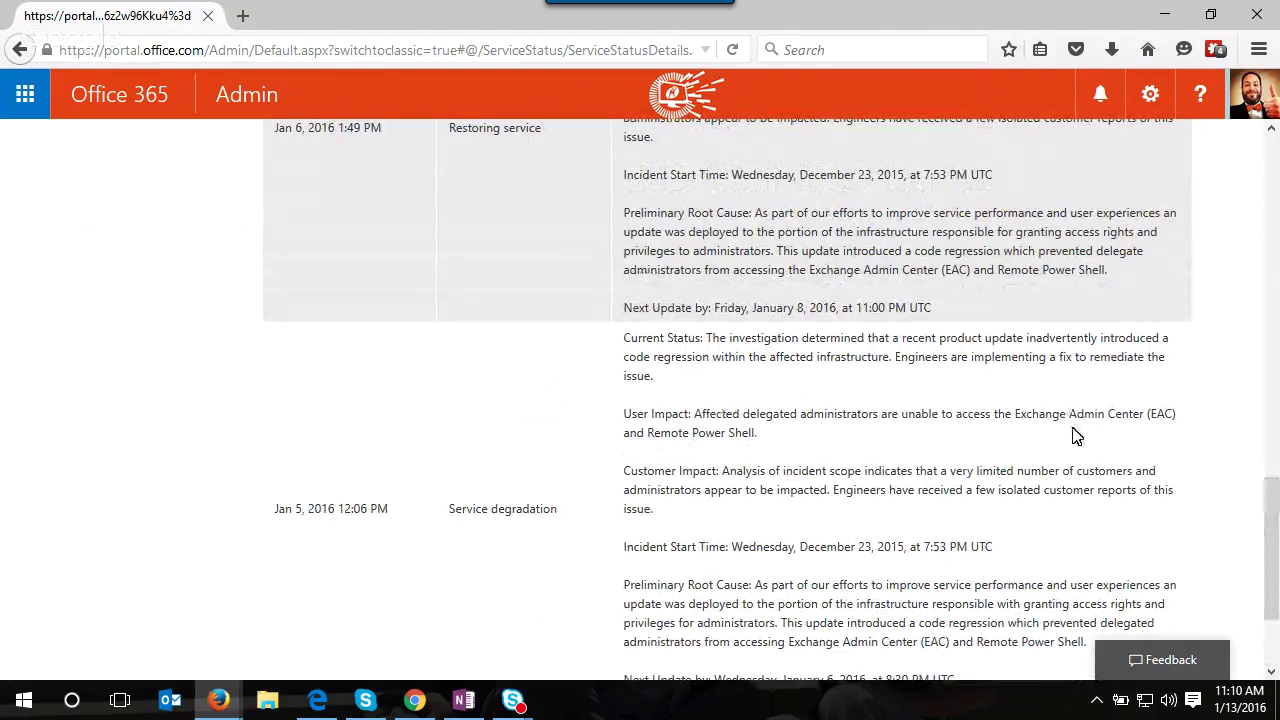
pyautogui.scroll(3, 1078, 430)
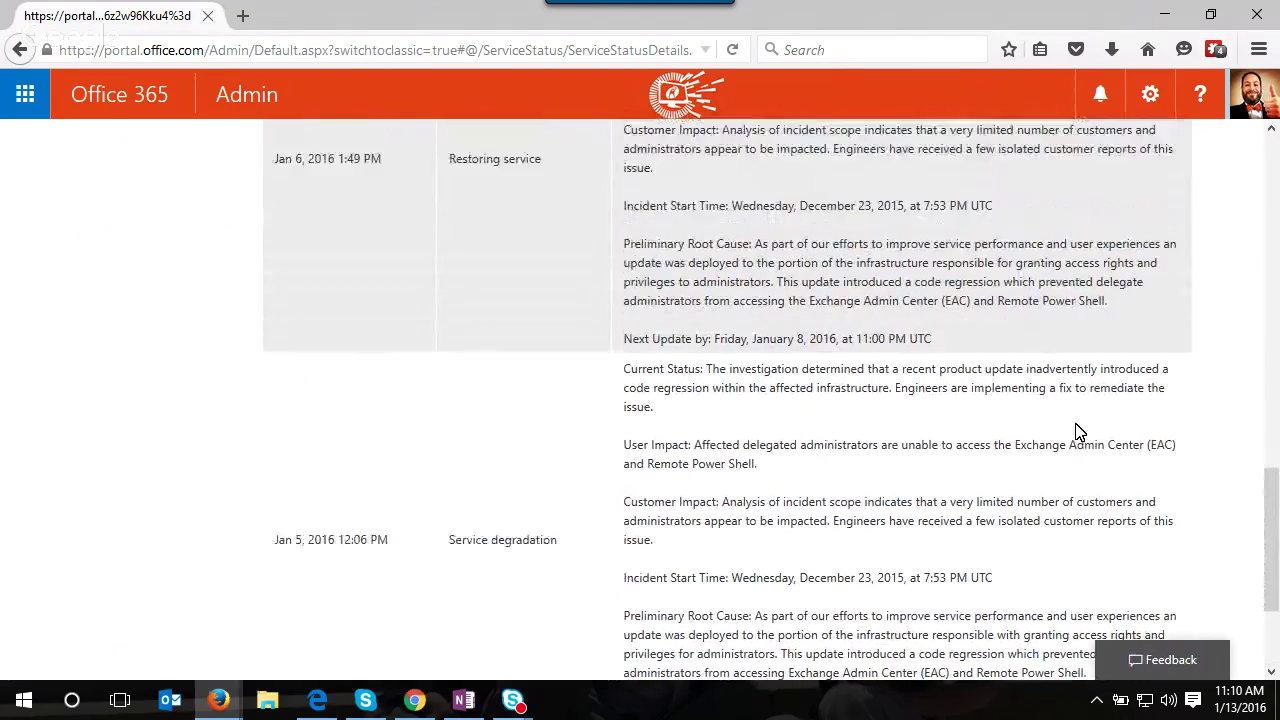
pyautogui.scroll(2, 1078, 428)
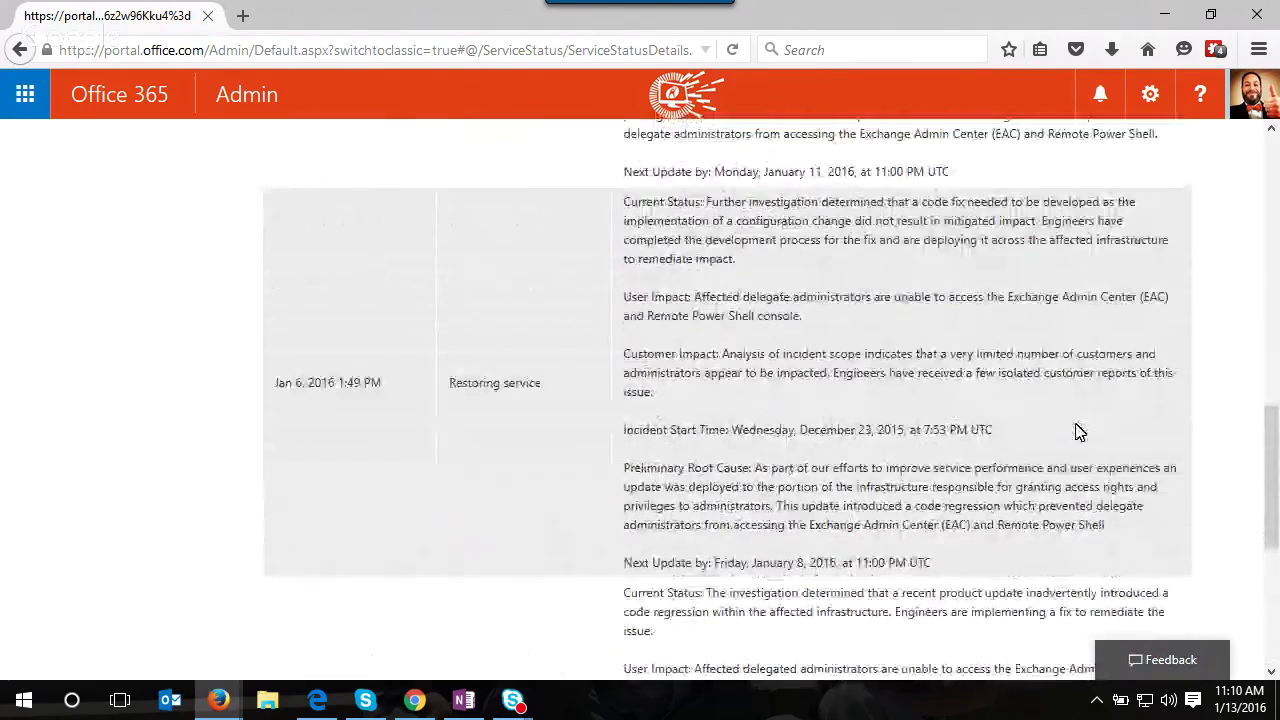
pyautogui.scroll(4, 1078, 430)
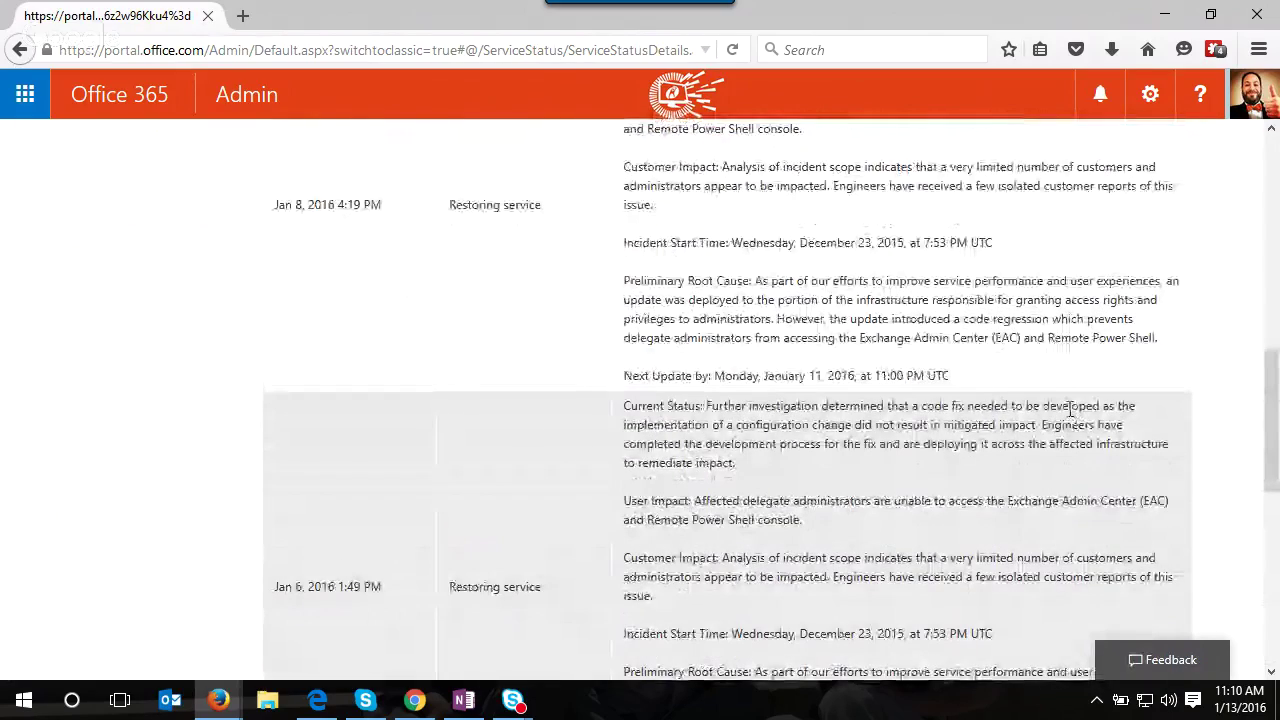
pyautogui.scroll(5, 812, 420)
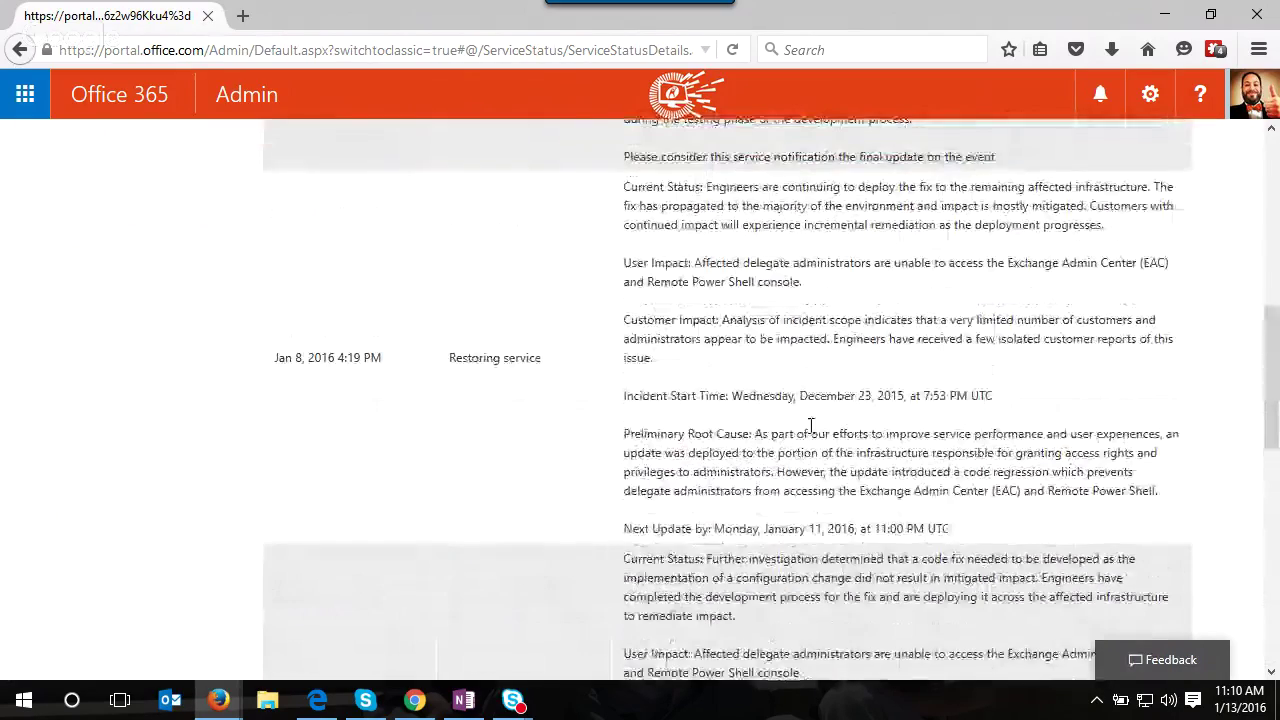
pyautogui.scroll(10, 811, 427)
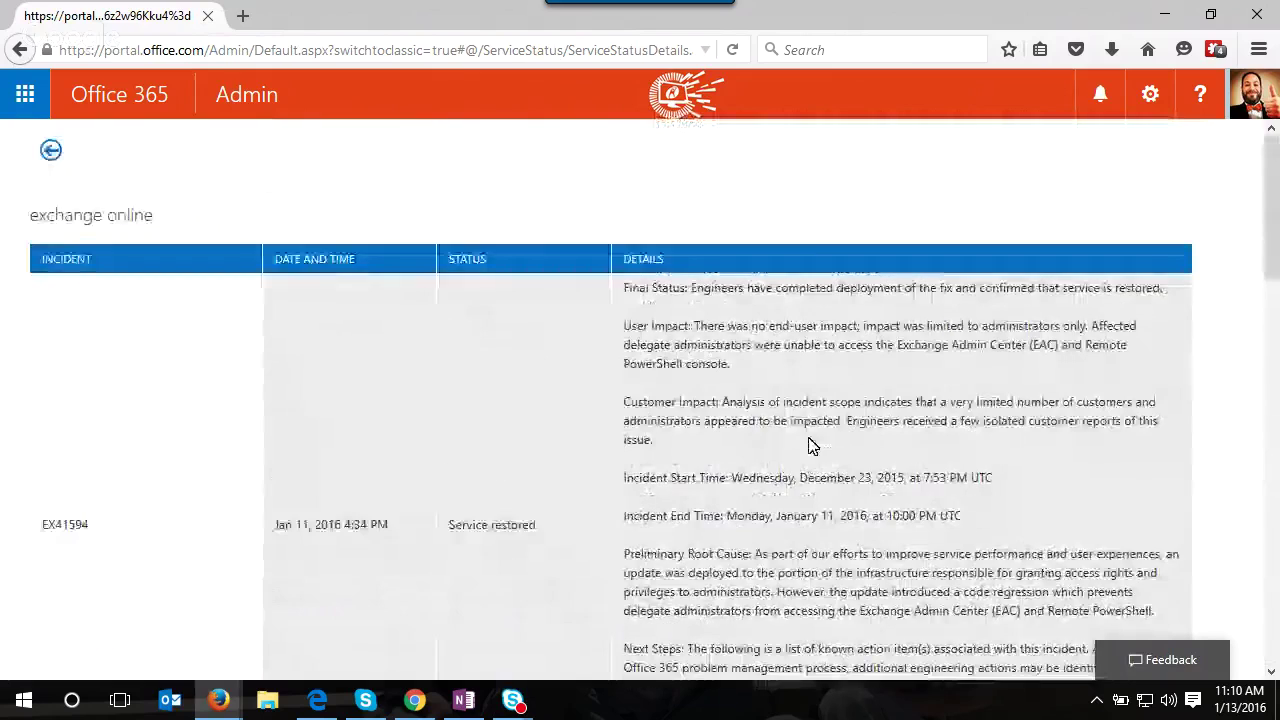
pyautogui.click(51, 149)
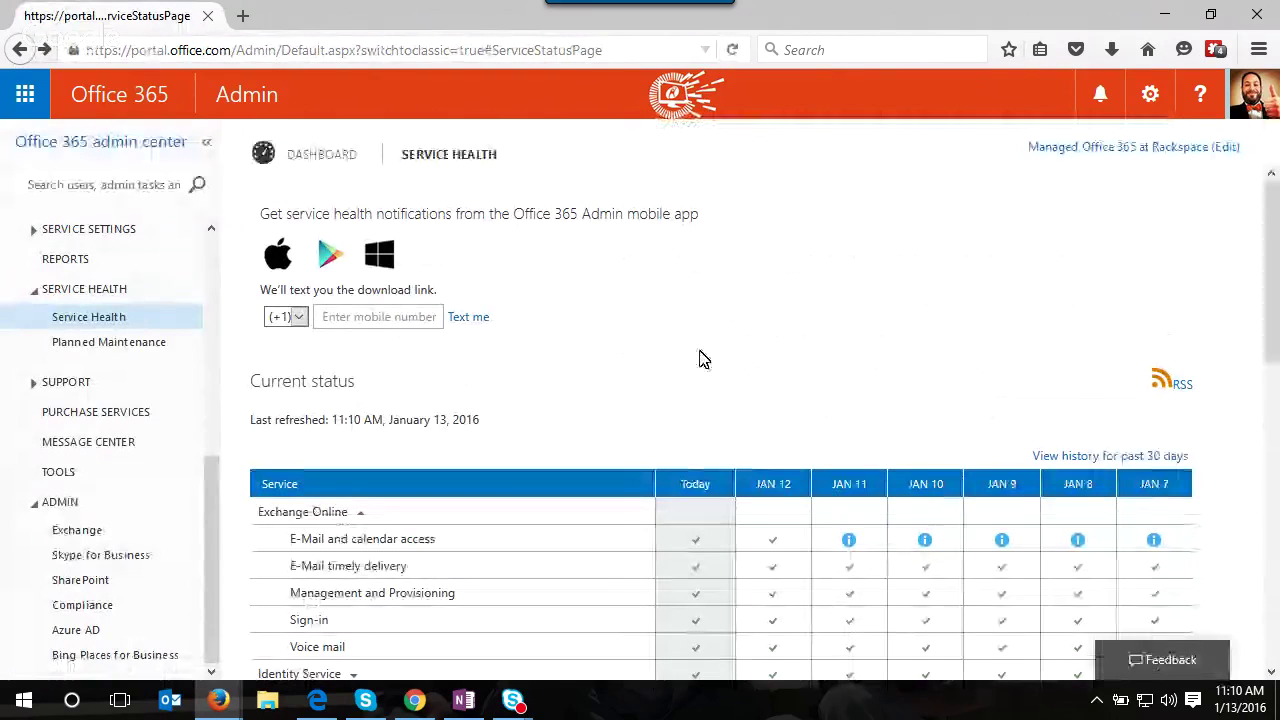
pyautogui.scroll(-3, 614, 400)
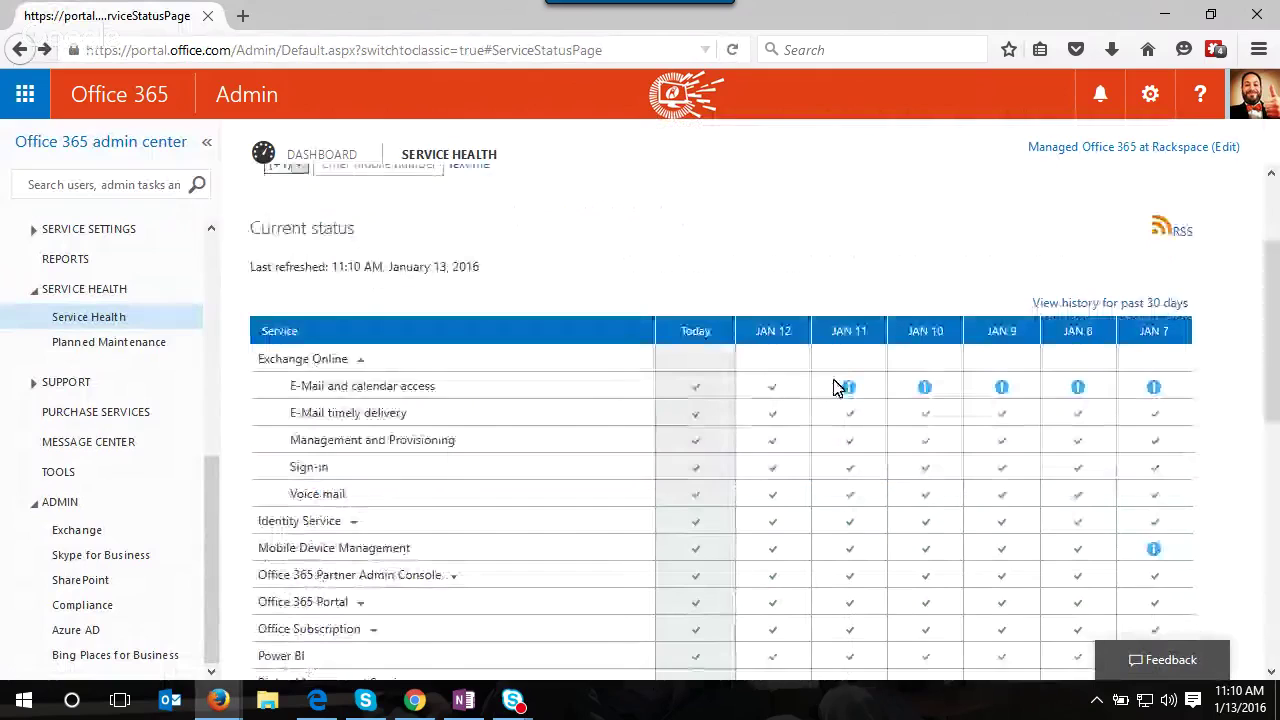
pyautogui.click(1091, 311)
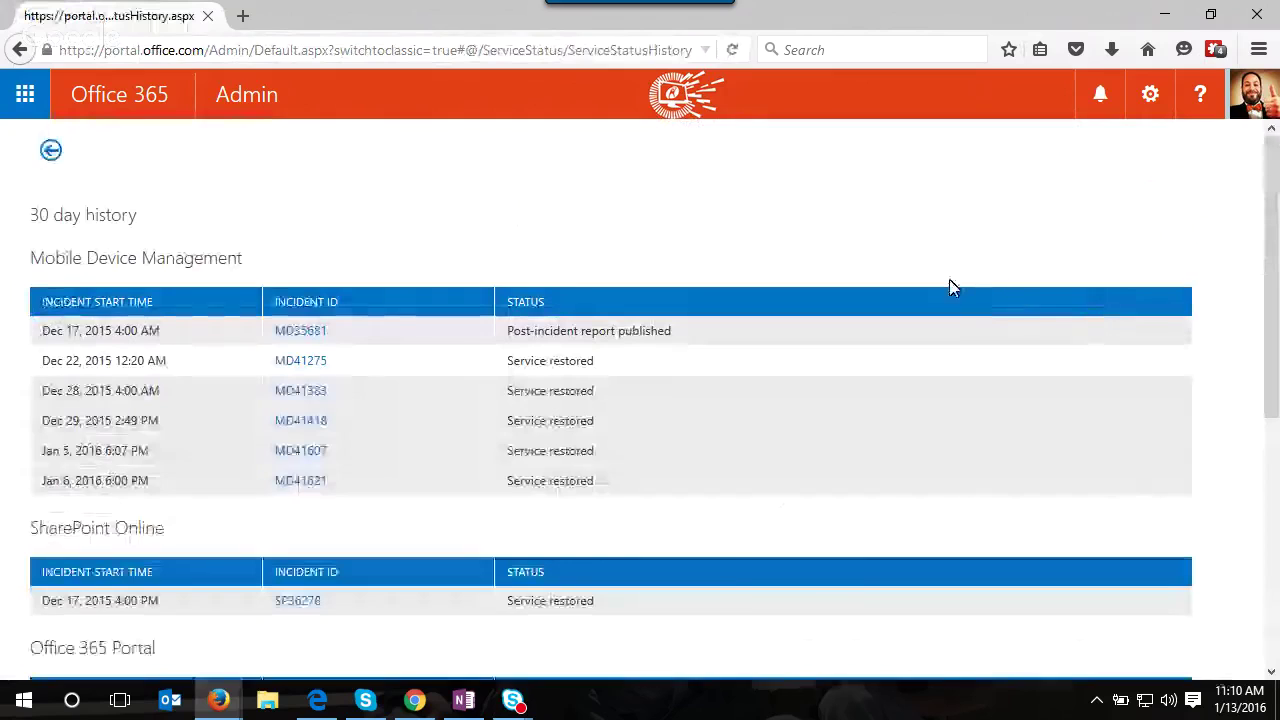
pyautogui.scroll(-2, 945, 288)
pyautogui.scroll(-3, 934, 286)
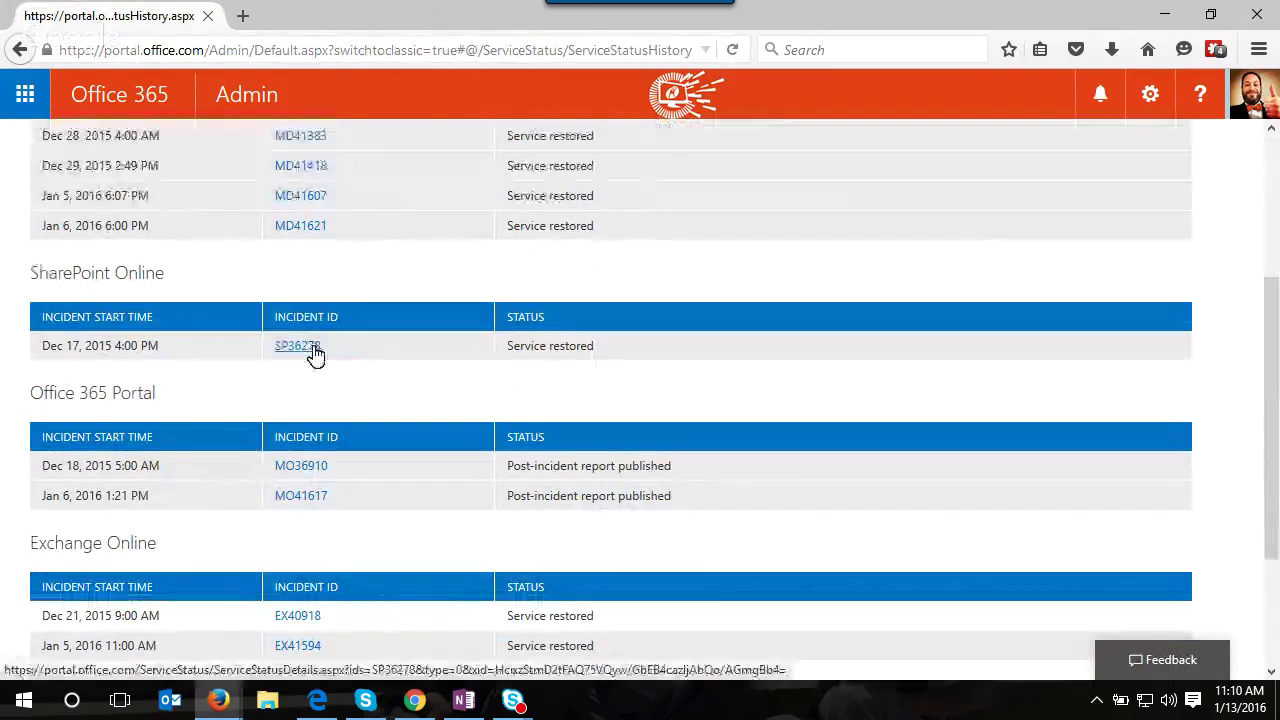
pyautogui.scroll(-3, 318, 358)
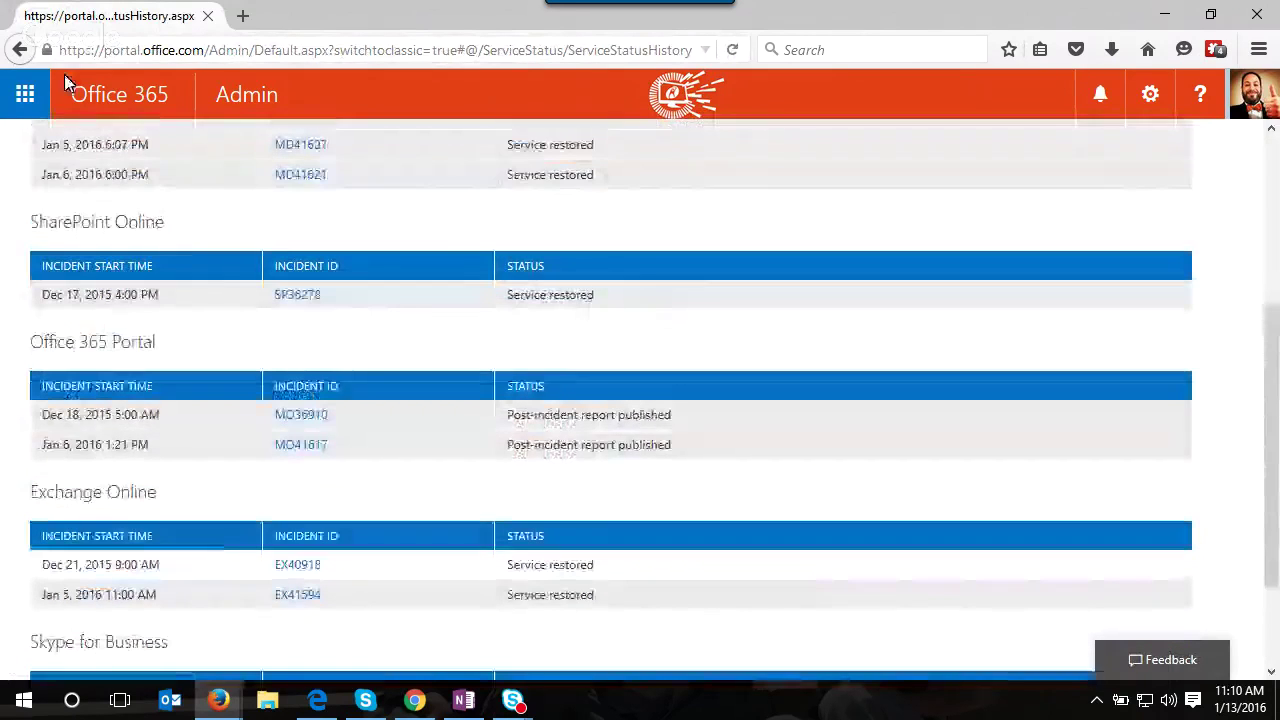
pyautogui.click(20, 50)
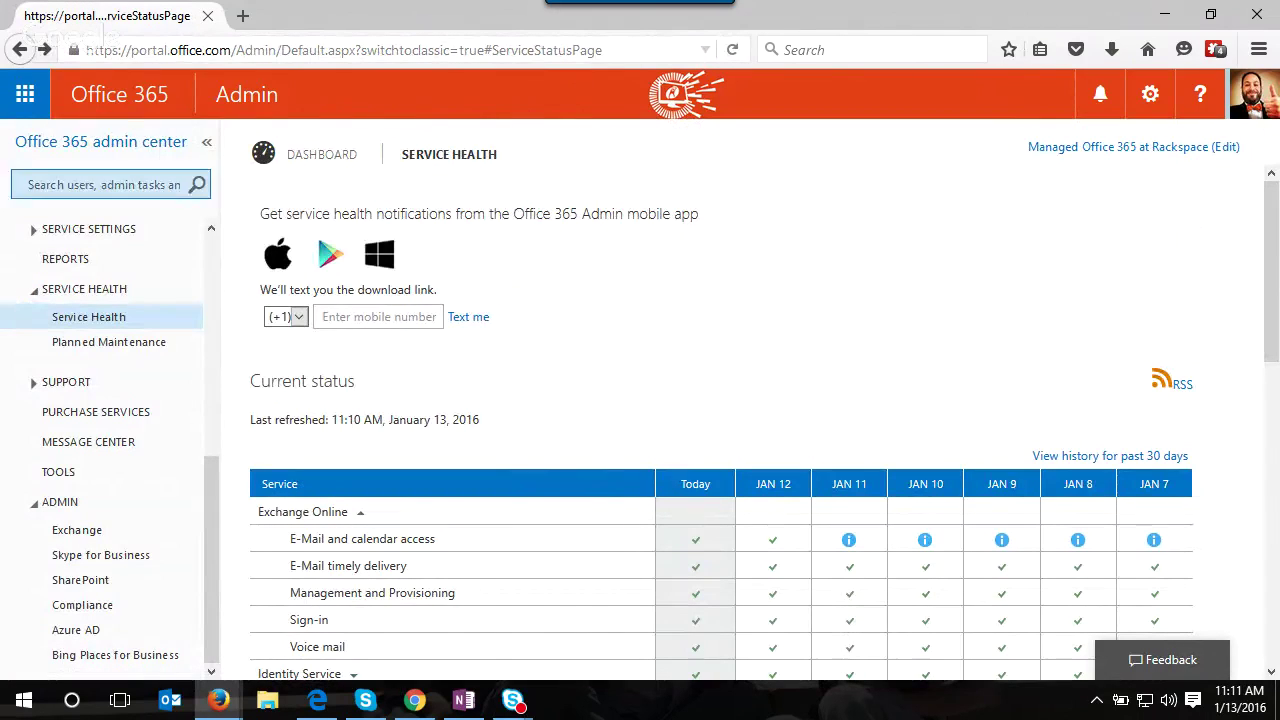
# - On the admin dashboard, view service requests, the mail protection chart and five recent Message center messages
pyautogui.click(257, 100)
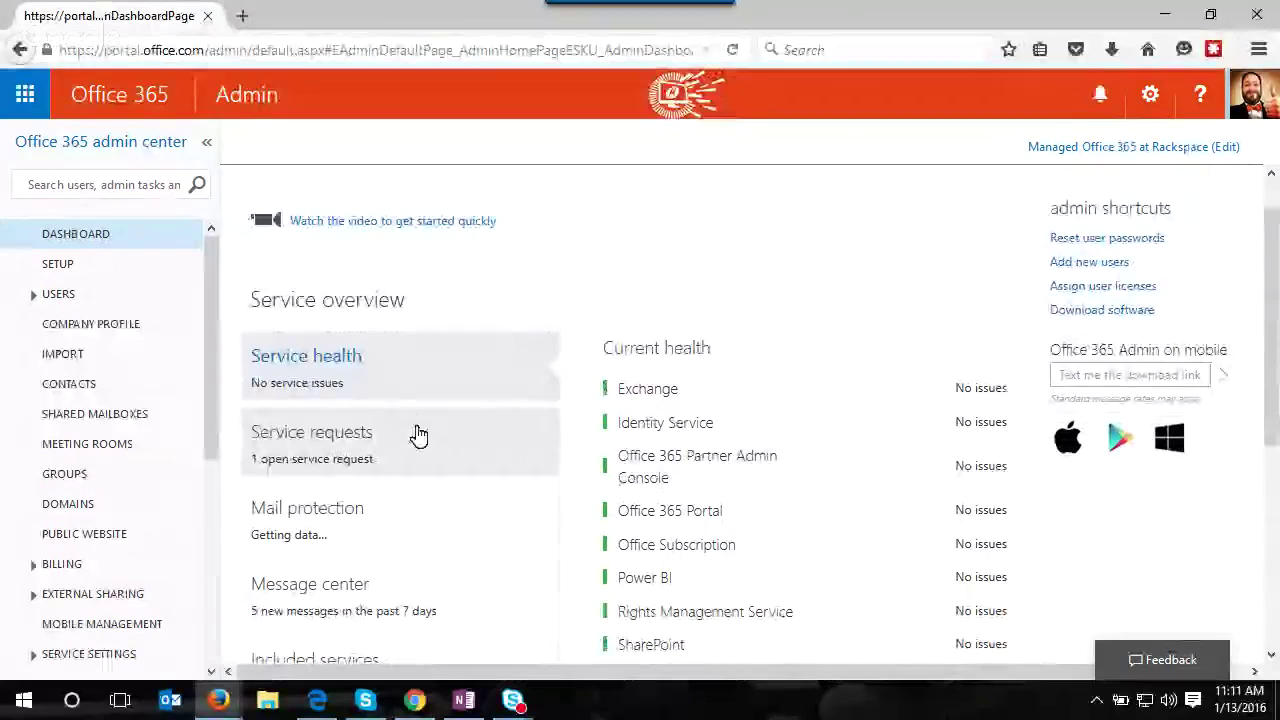
pyautogui.click(419, 438)
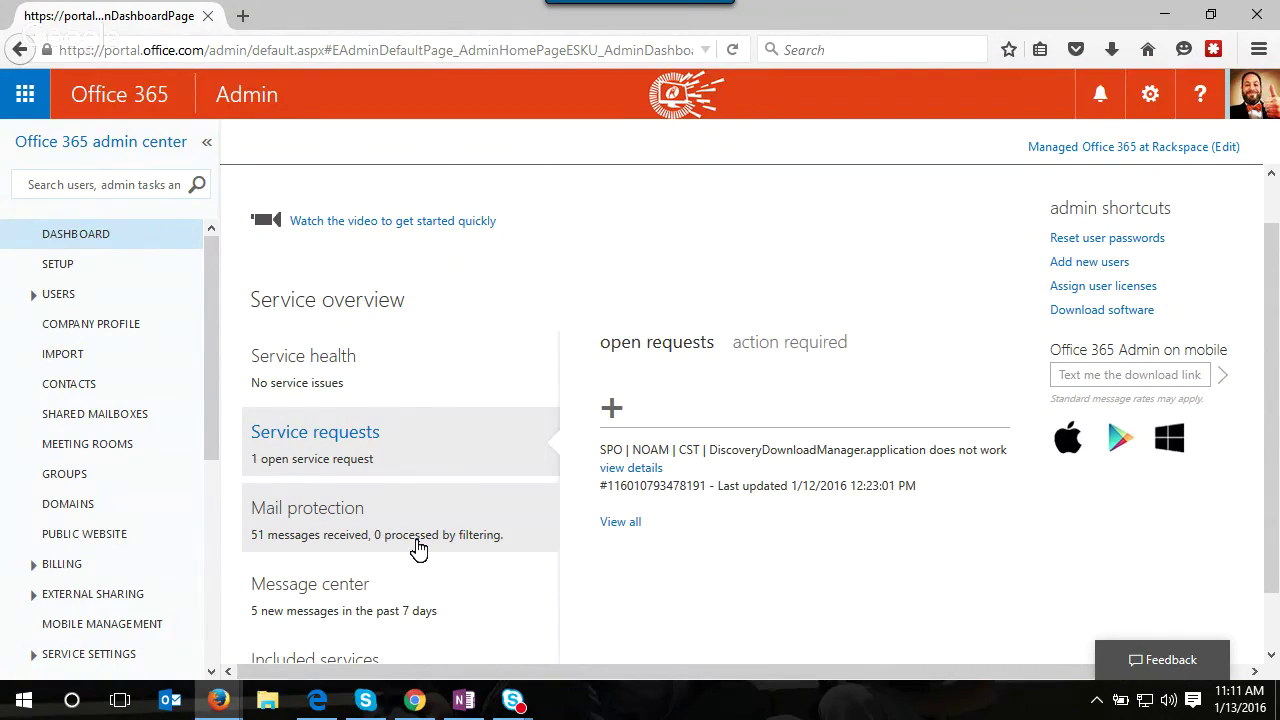
pyautogui.click(418, 550)
pyautogui.scroll(-1, 403, 528)
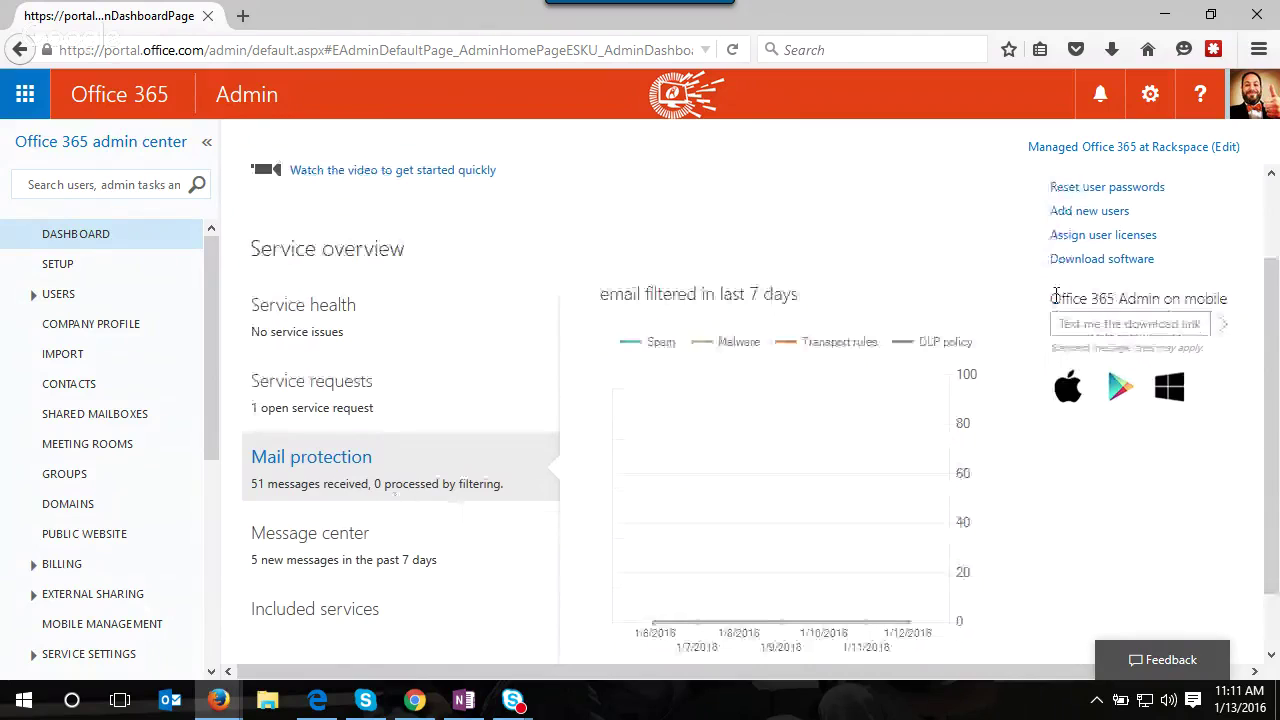
pyautogui.scroll(-1, 794, 514)
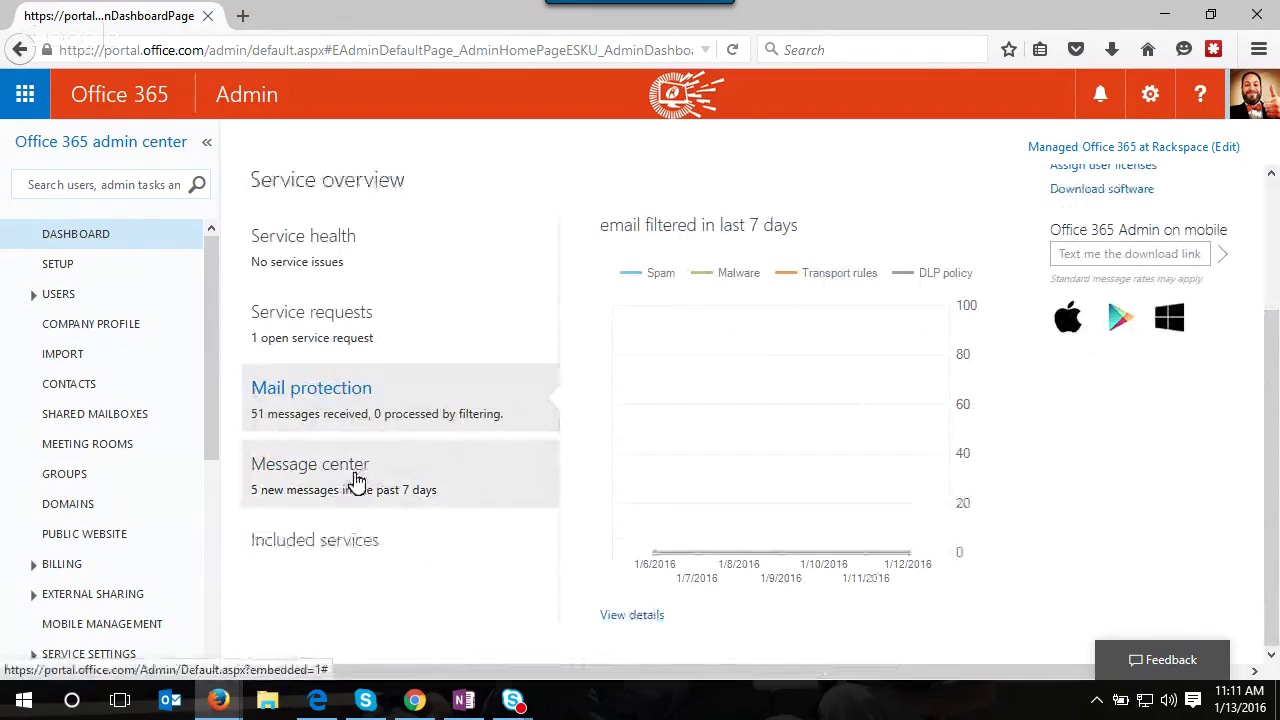
pyautogui.click(408, 485)
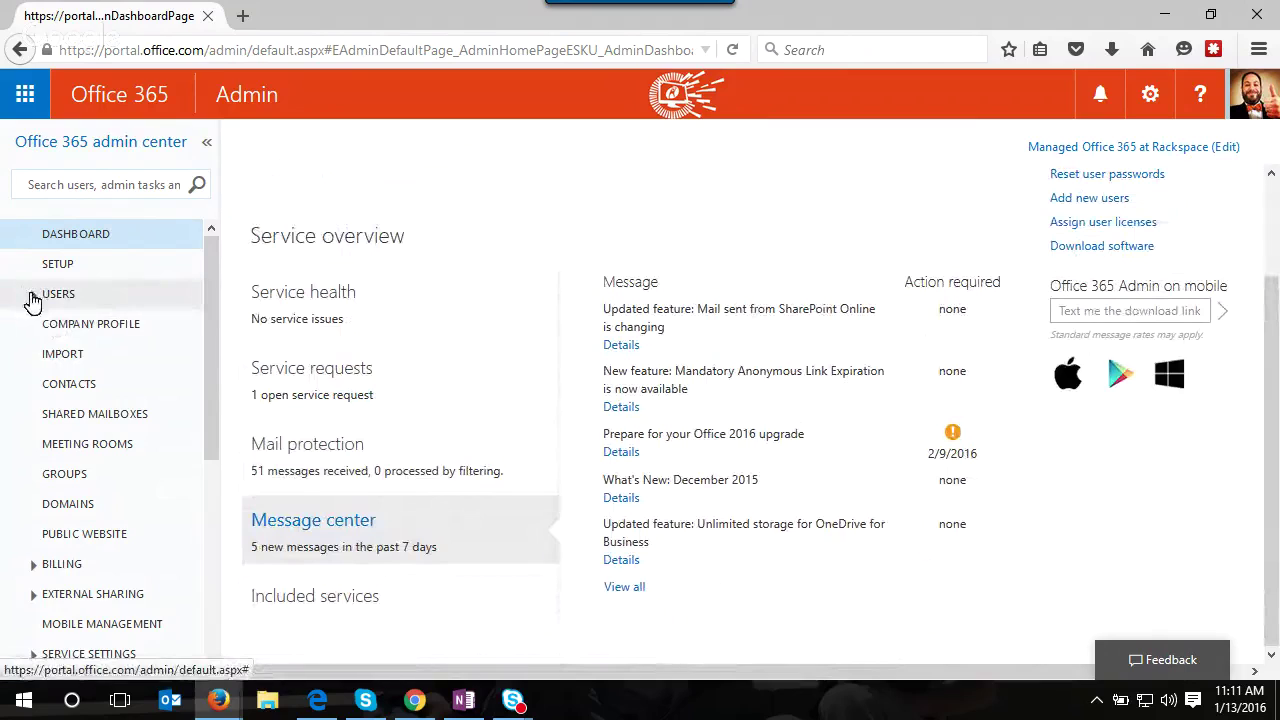
pyautogui.click(33, 298)
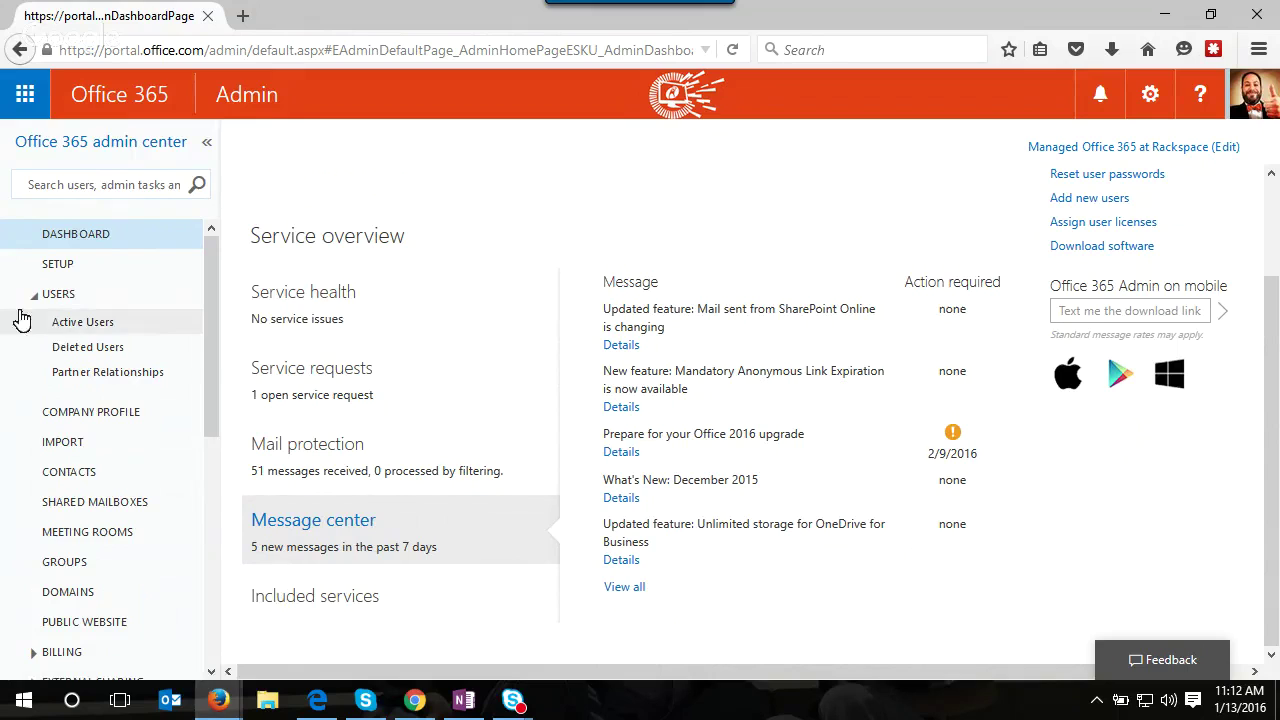
# - In Active Users, select a user and review their details, including the Office 365 Enterprise E3 license
pyautogui.click(84, 323)
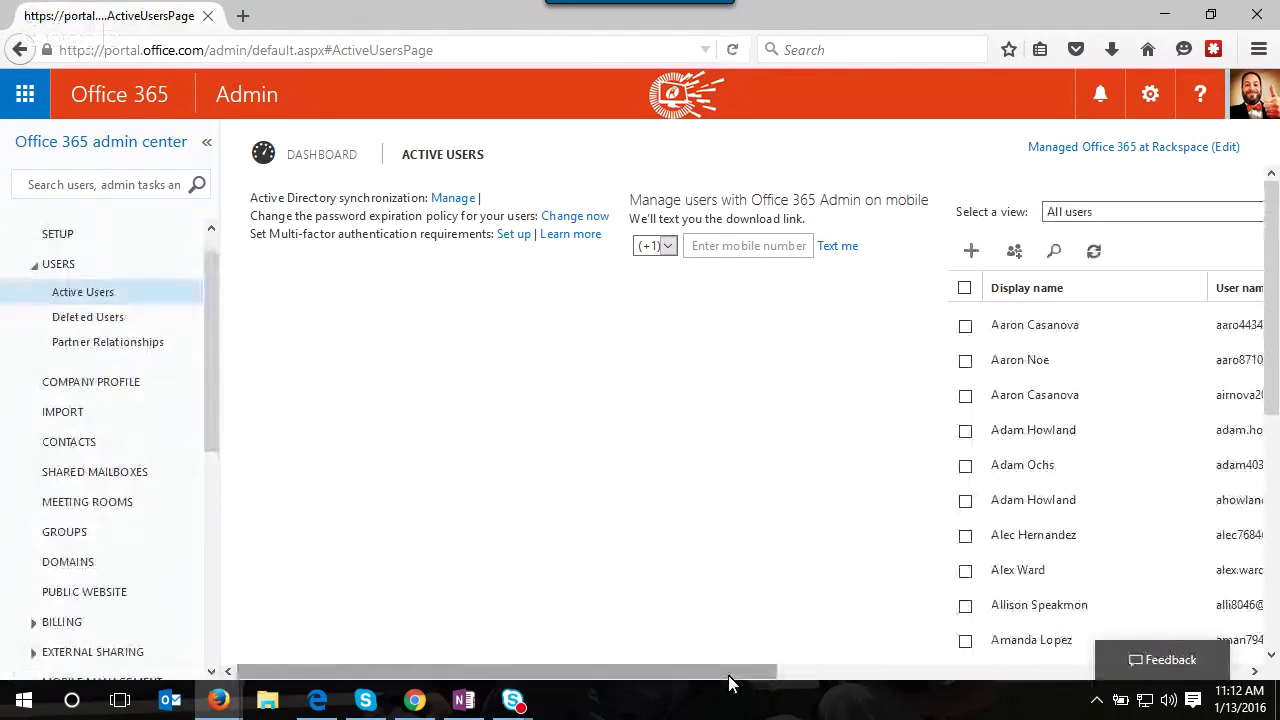
pyautogui.moveTo(729, 683); pyautogui.dragTo(1189, 706)
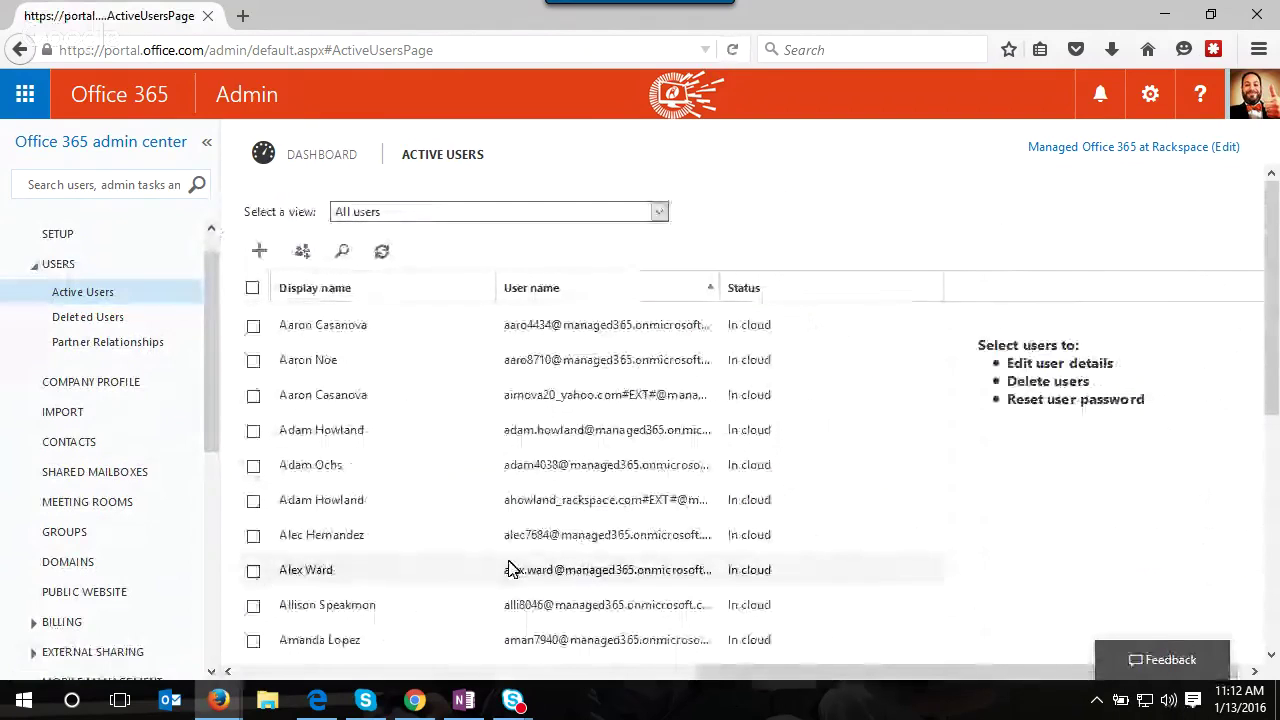
pyautogui.click(255, 466)
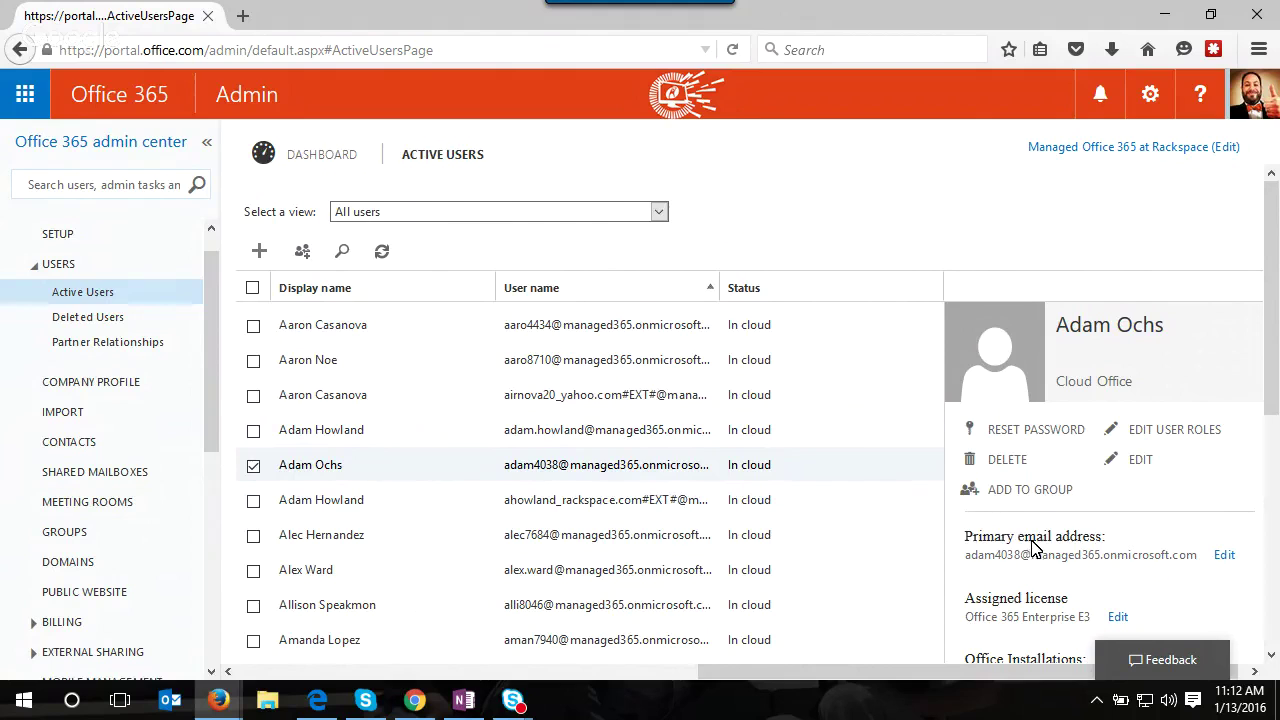
pyautogui.scroll(-1, 1060, 480)
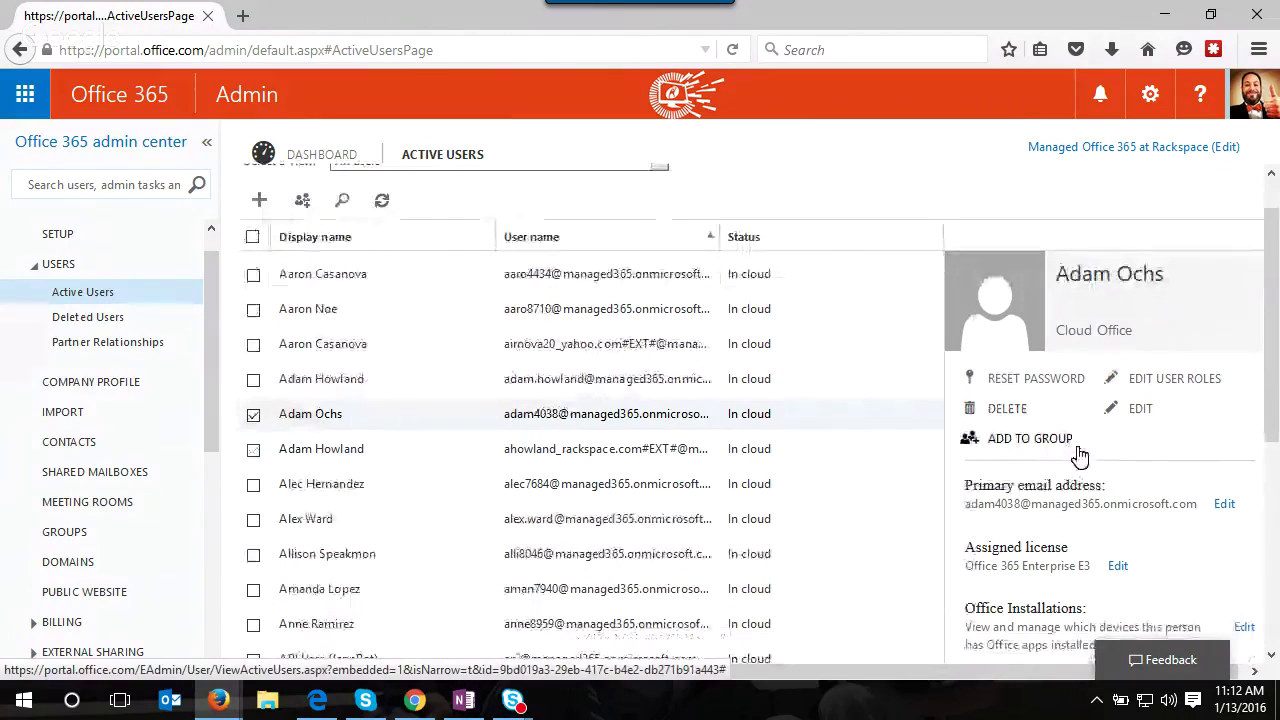
pyautogui.scroll(-1, 1080, 455)
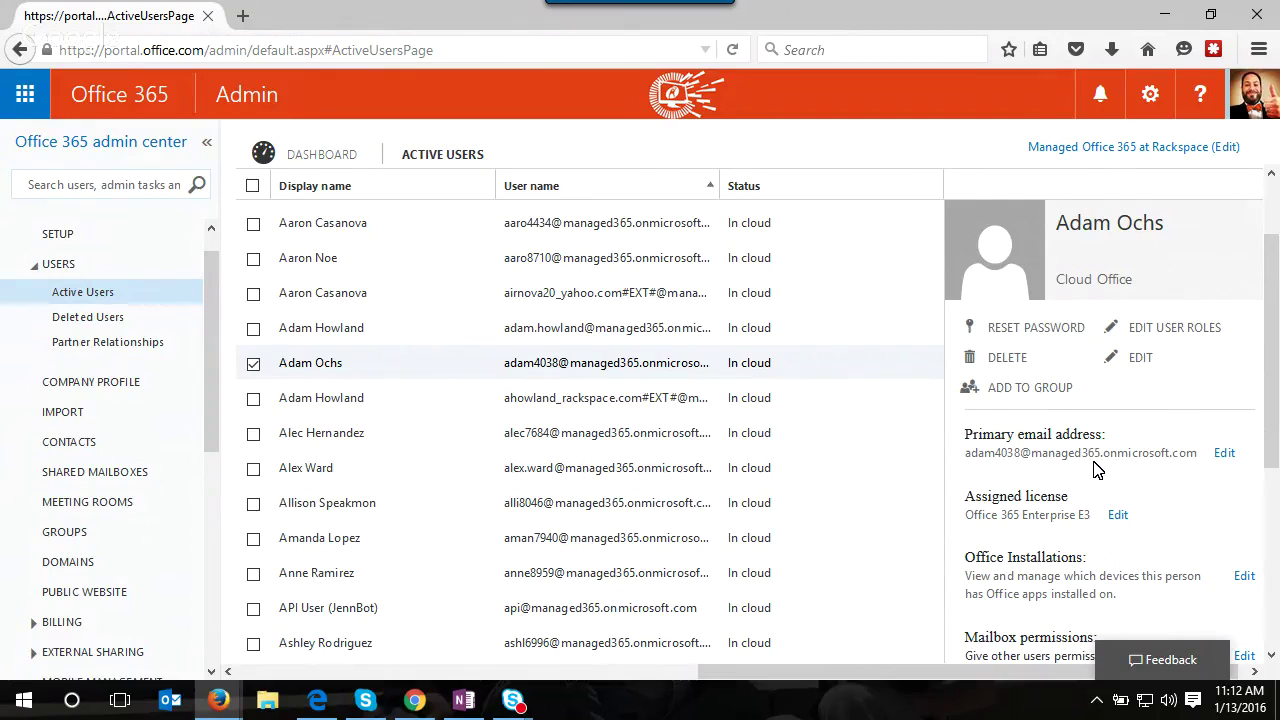
pyautogui.scroll(-1, 1117, 510)
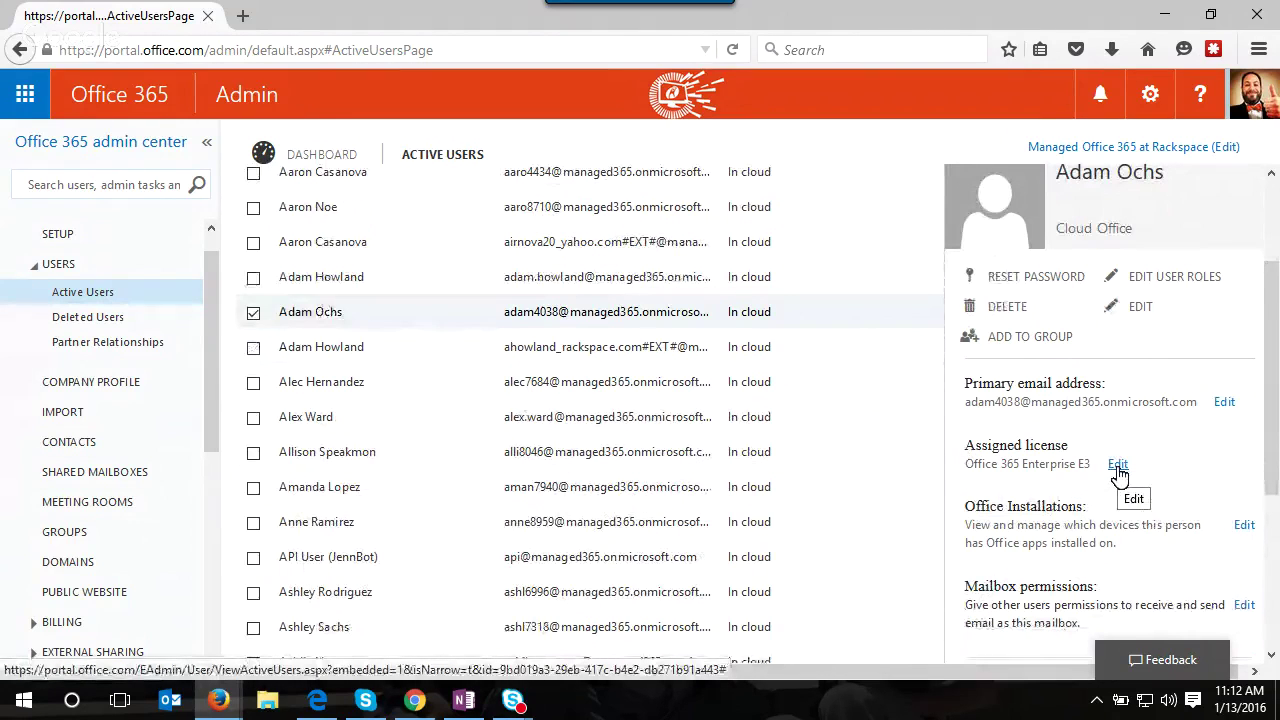
pyautogui.click(1118, 468)
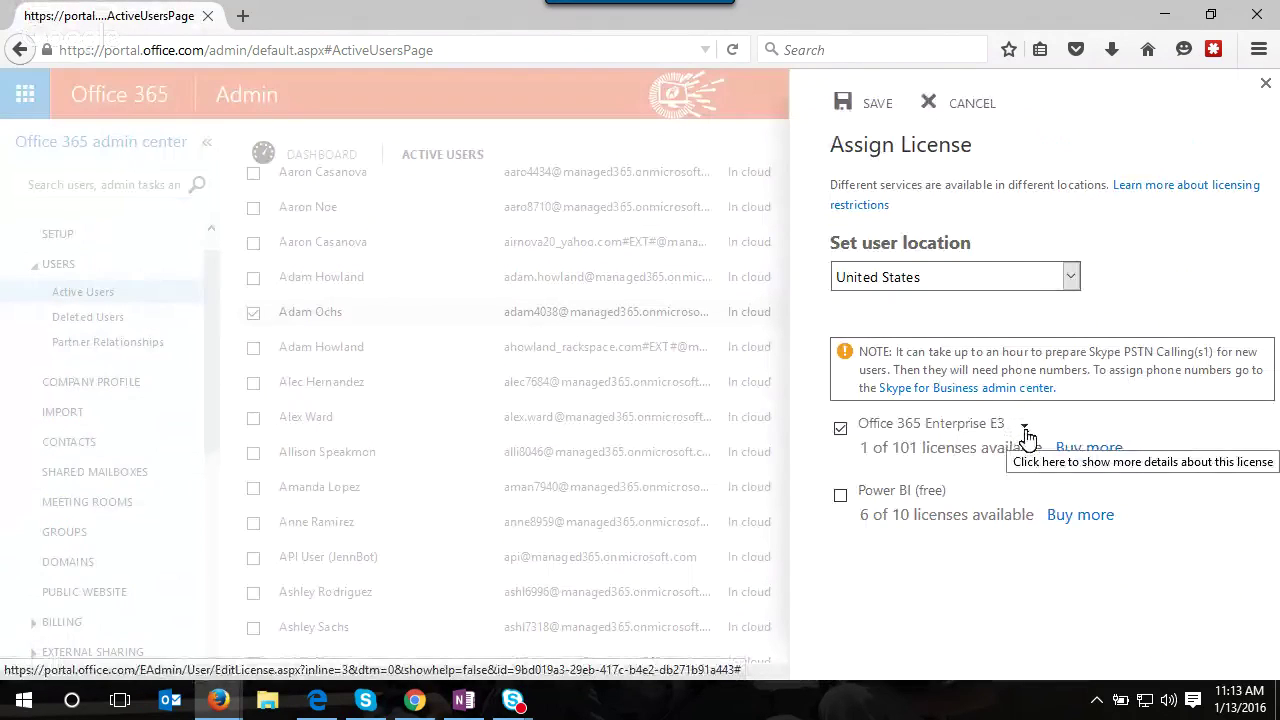
pyautogui.click(1025, 429)
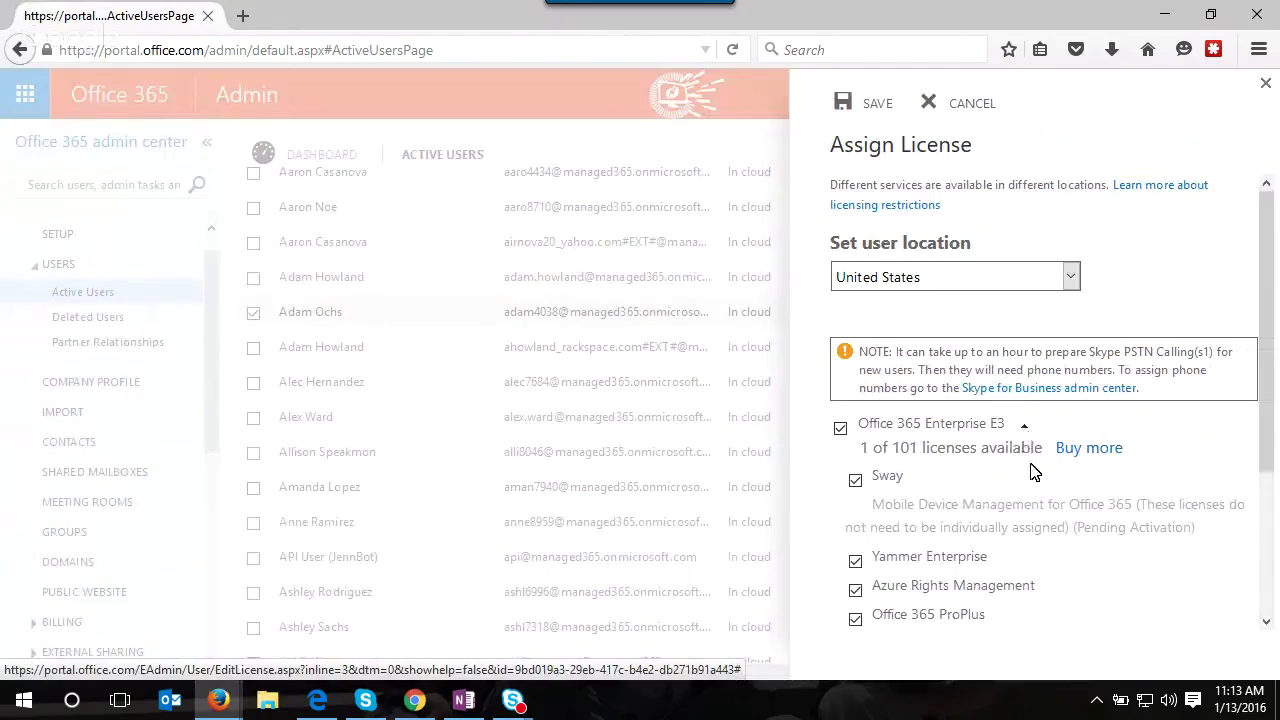
pyautogui.scroll(-3, 1033, 472)
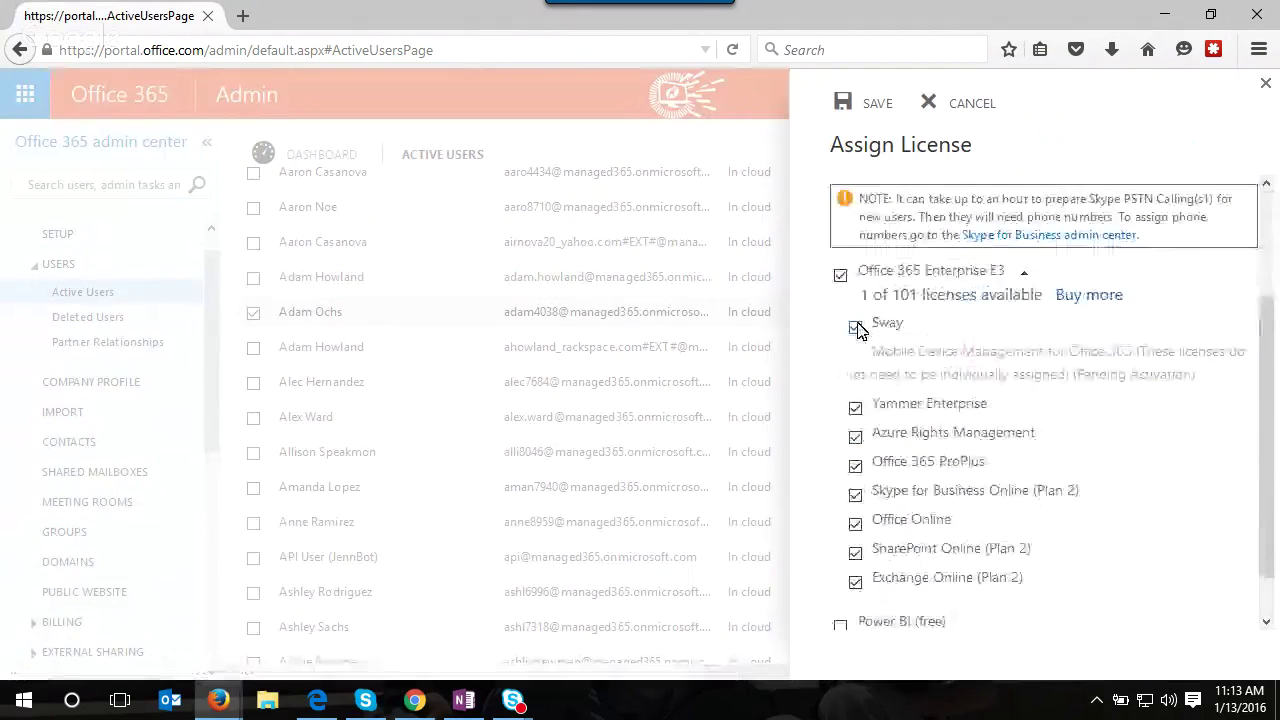
pyautogui.click(856, 328)
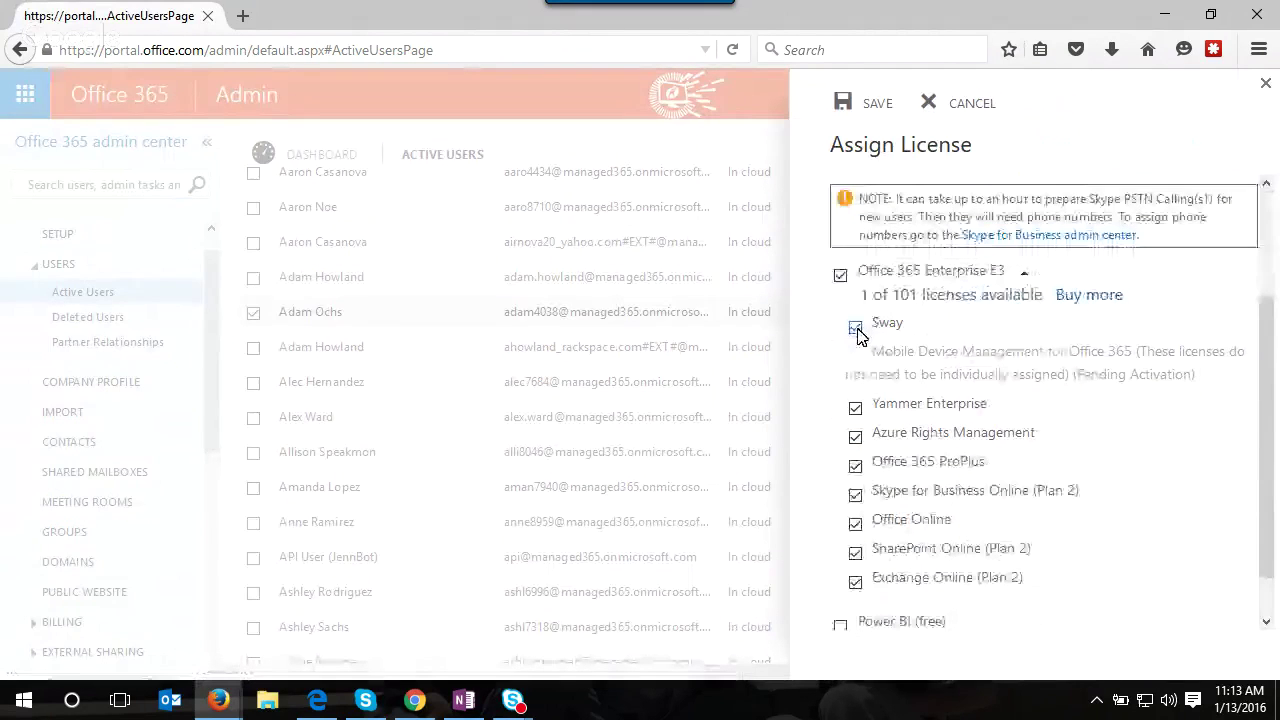
pyautogui.click(855, 408)
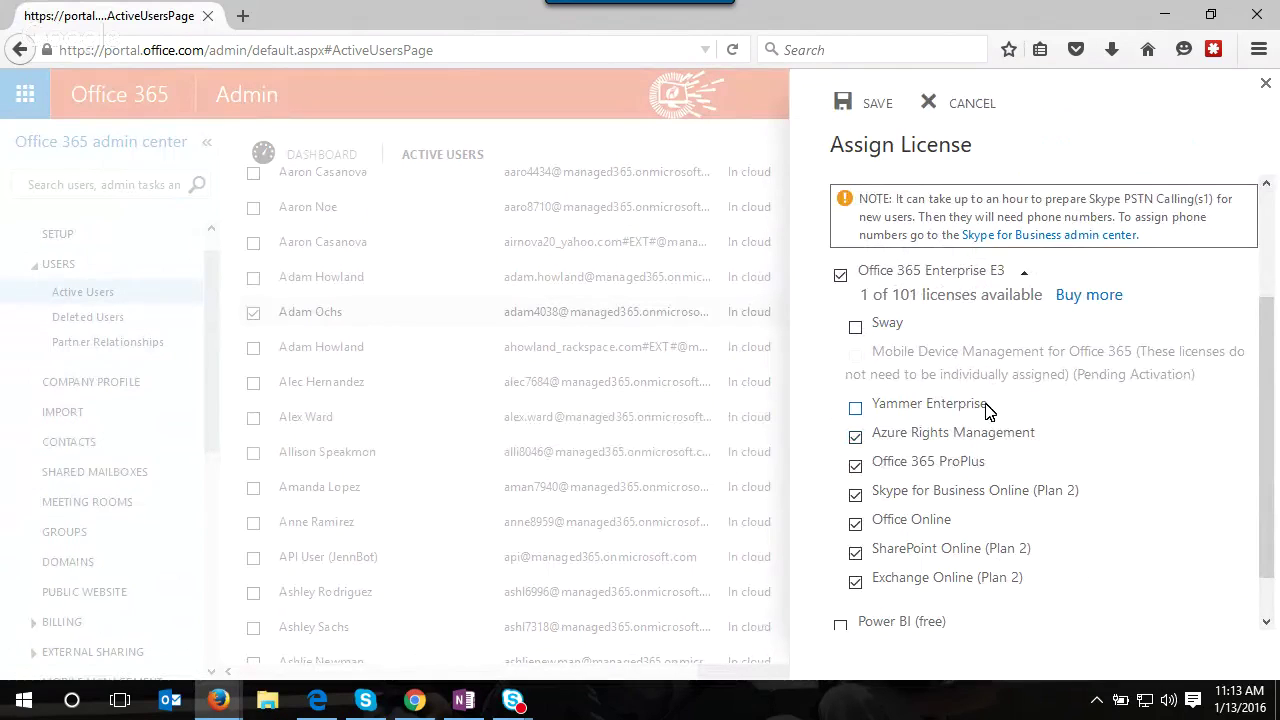
pyautogui.scroll(-1, 1030, 437)
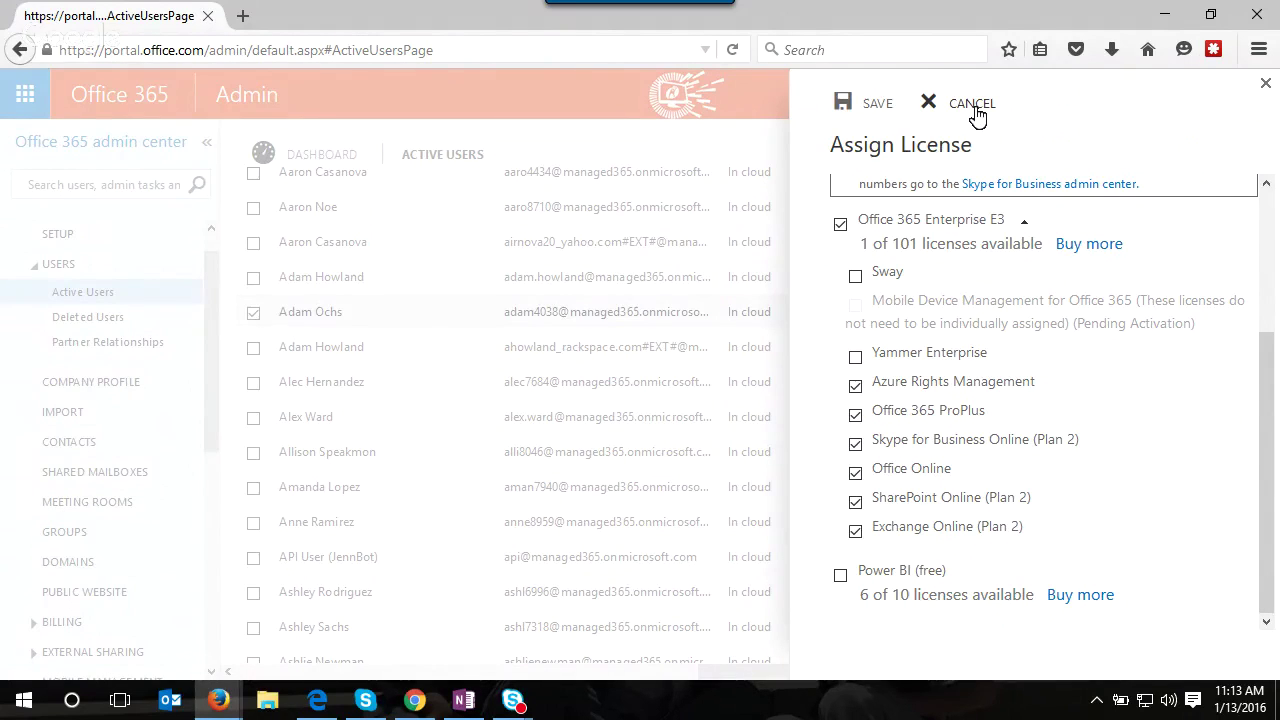
pyautogui.click(977, 115)
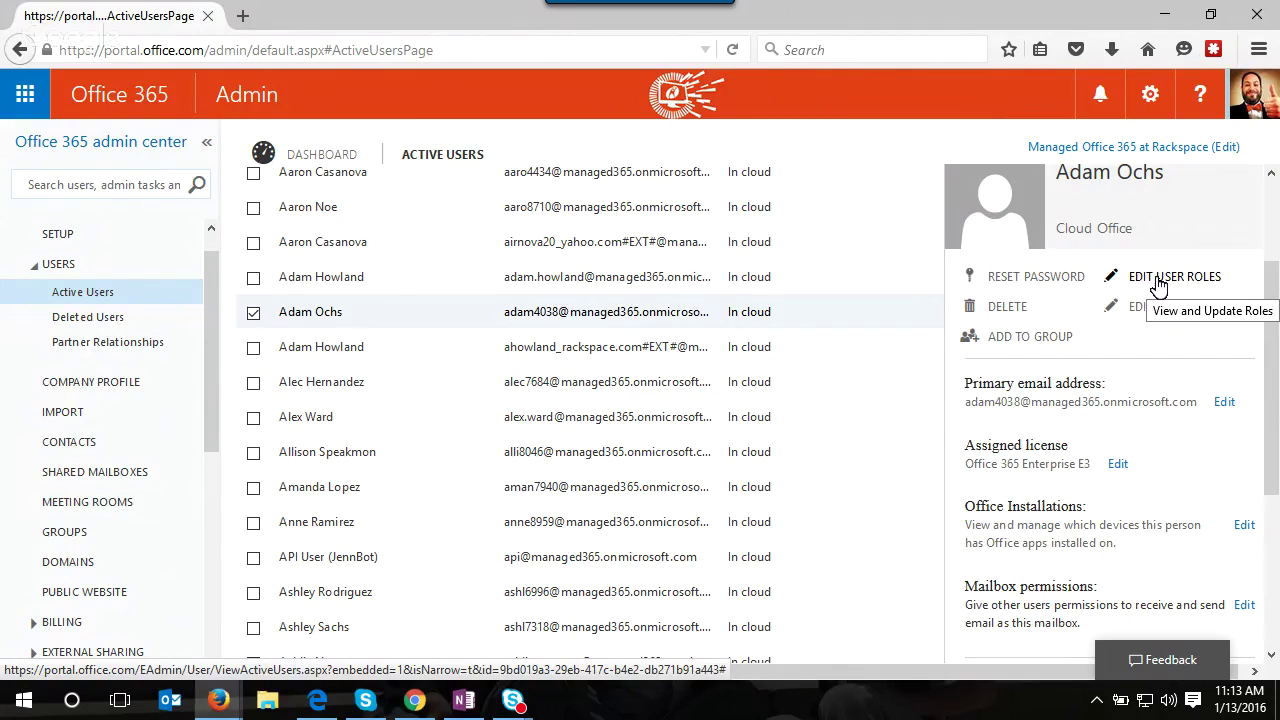
# - Try the Exchange administrator customized role for the user, revert to global administrator, and cancel
pyautogui.click(1158, 282)
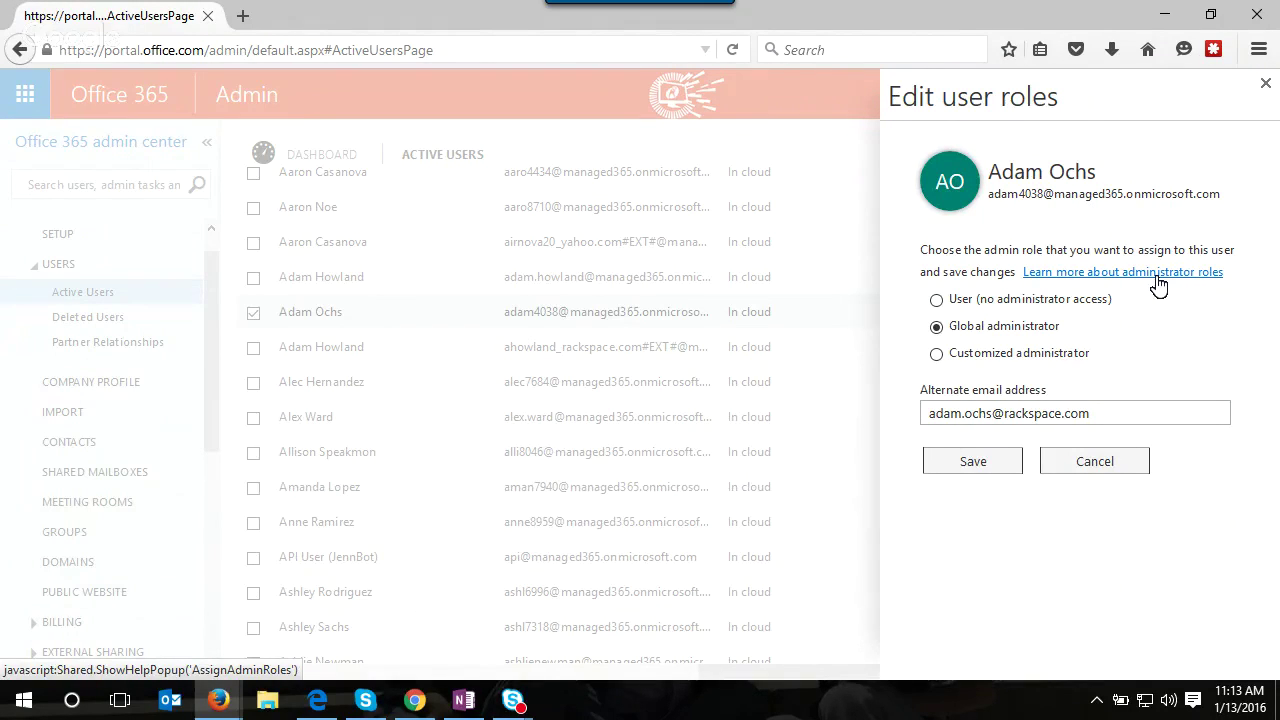
pyautogui.click(937, 356)
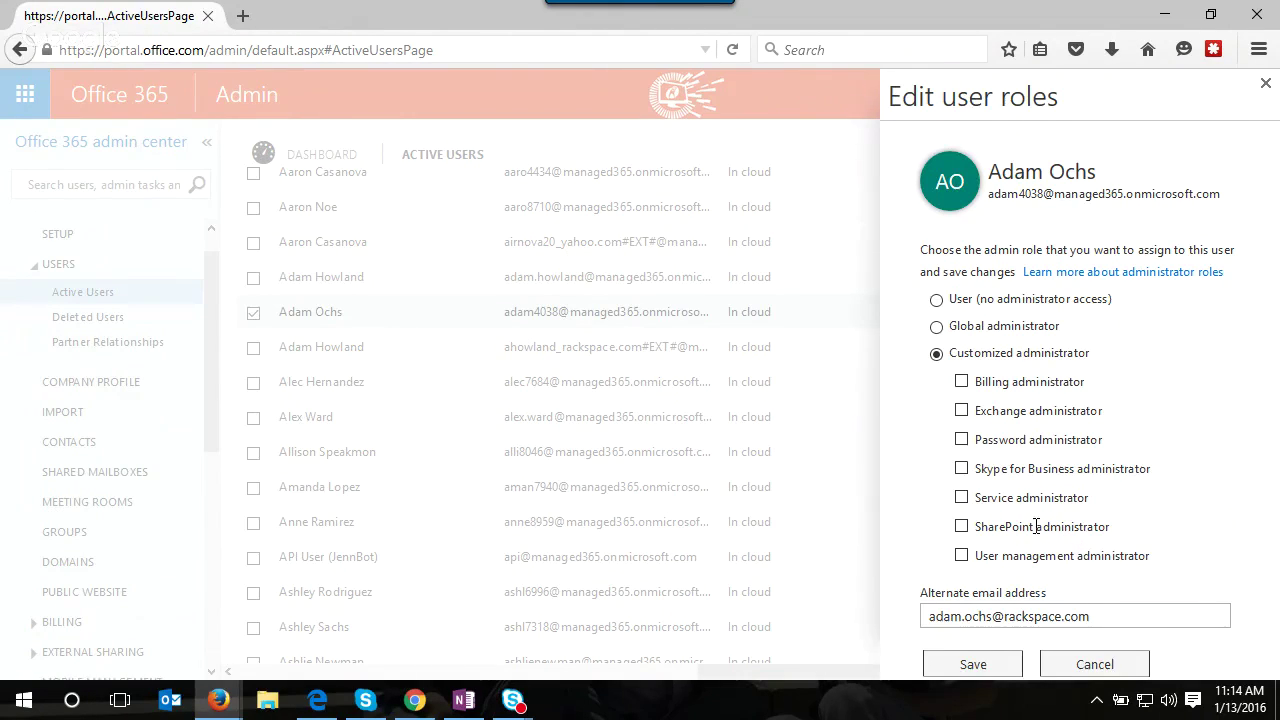
pyautogui.click(961, 412)
pyautogui.click(961, 411)
pyautogui.click(936, 326)
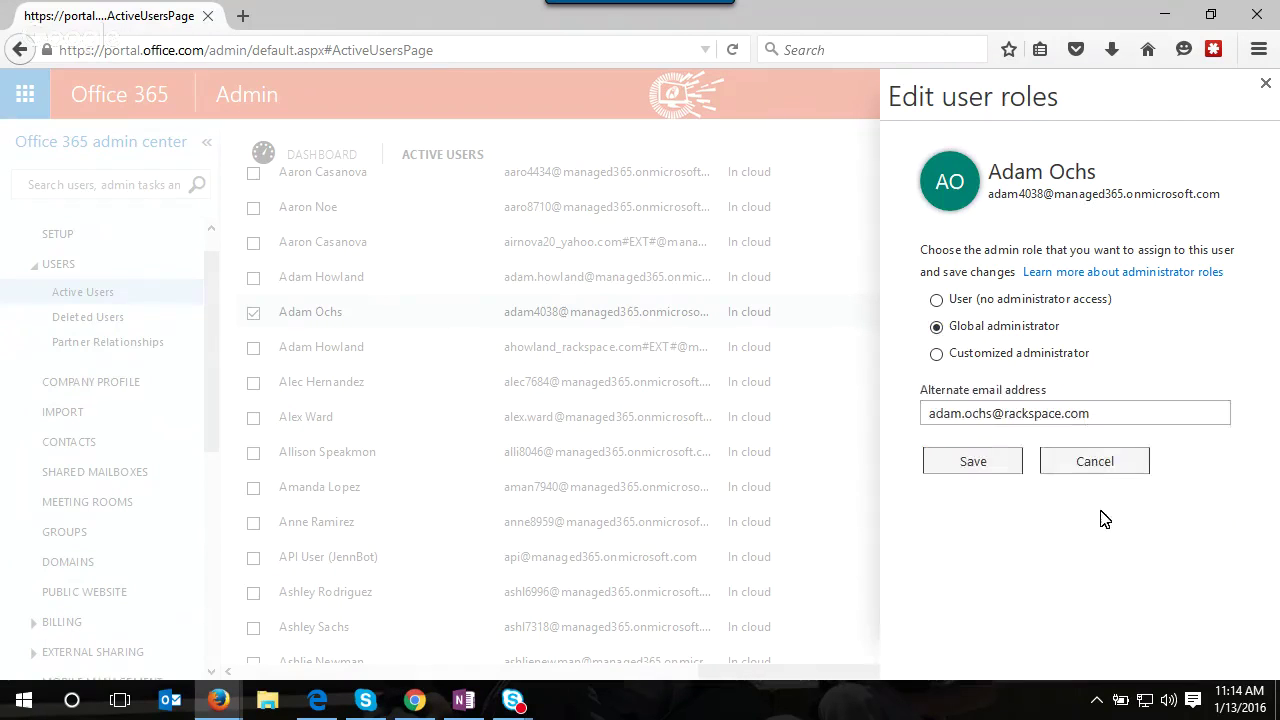
pyautogui.click(1103, 477)
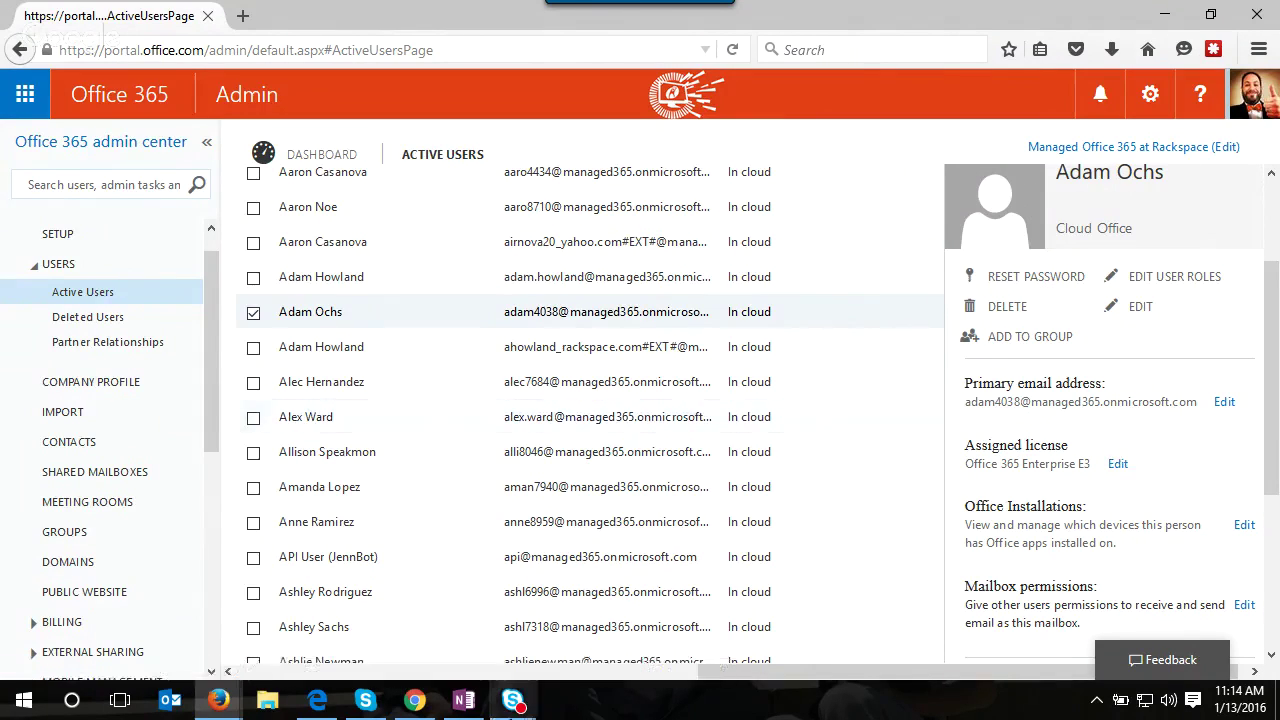
# - Switch to the Chrome window with another tenant's admin dashboard and maximize it
pyautogui.click(328, 706)
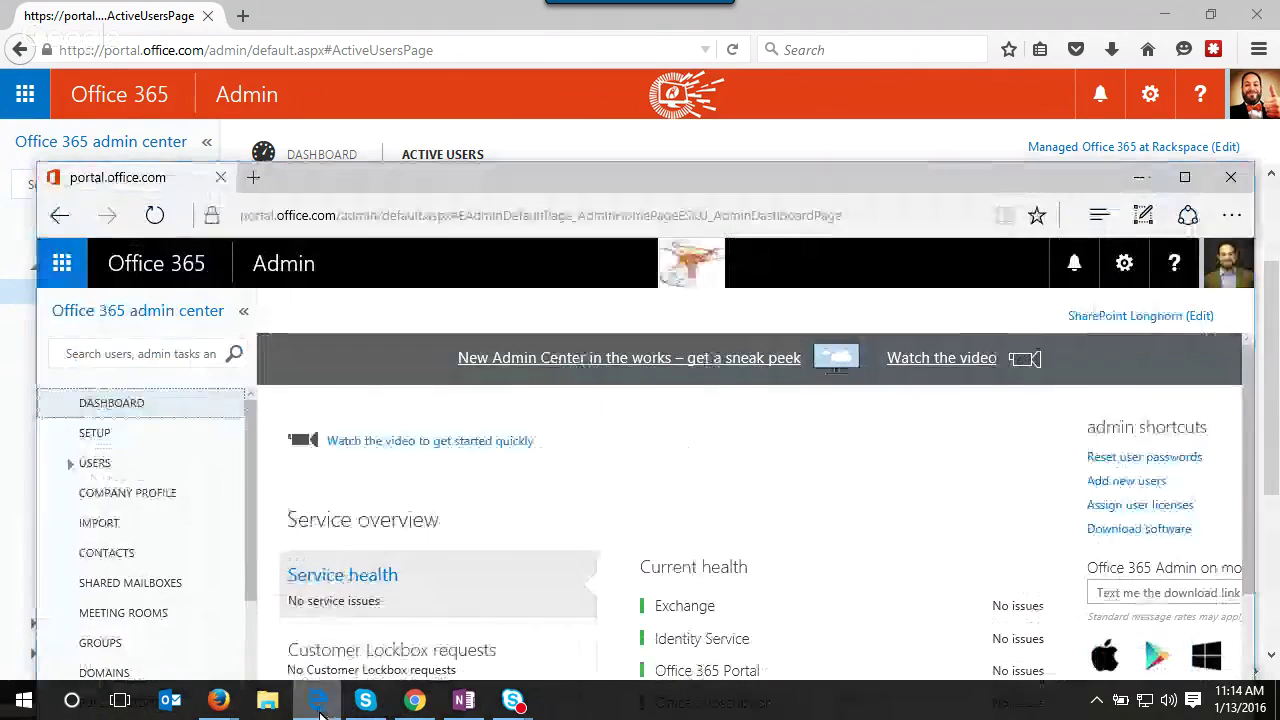
pyautogui.click(317, 700)
pyautogui.click(414, 700)
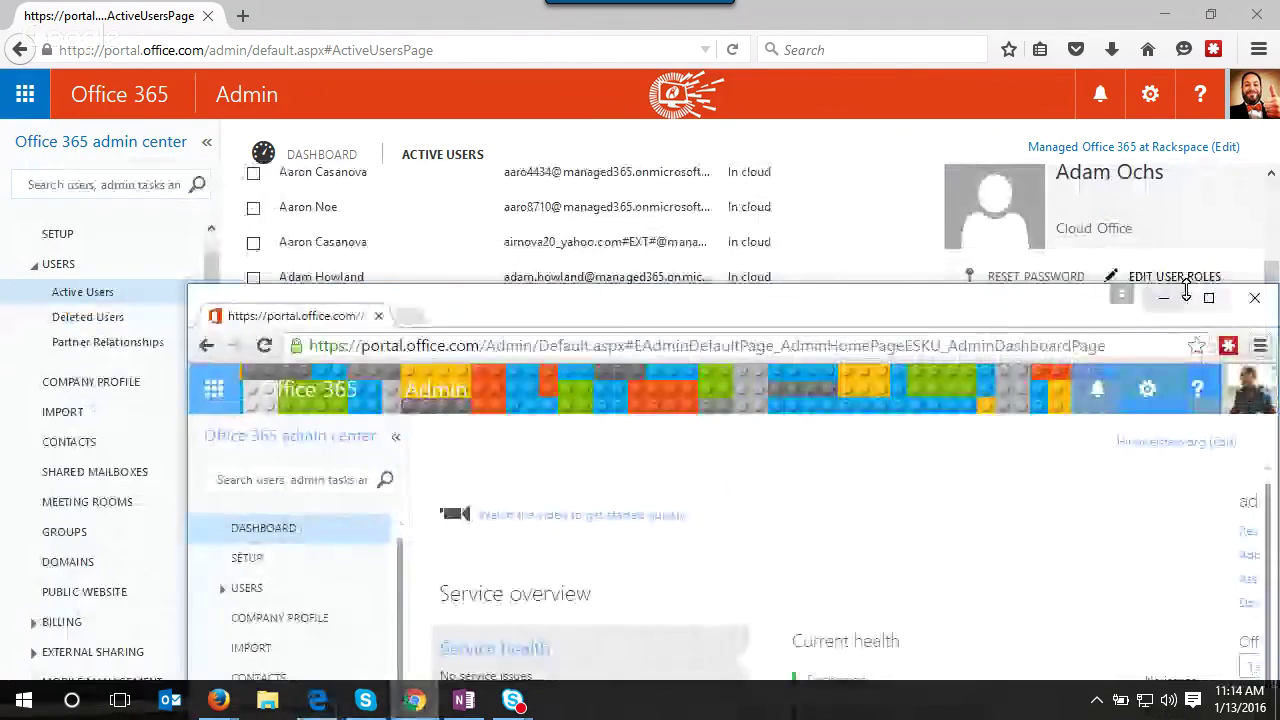
pyautogui.click(1208, 298)
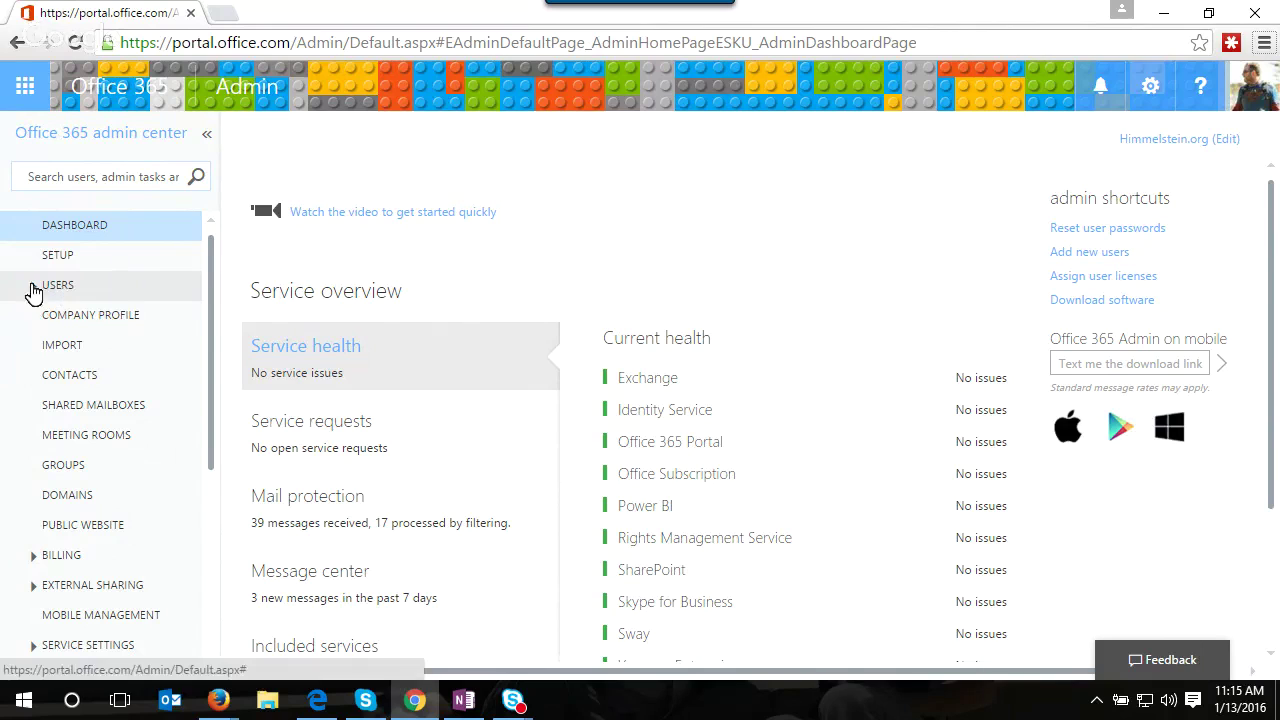
pyautogui.click(30, 292)
# - In Active Users, select the first In cloud user and open their Edit user roles panel
pyautogui.click(60, 313)
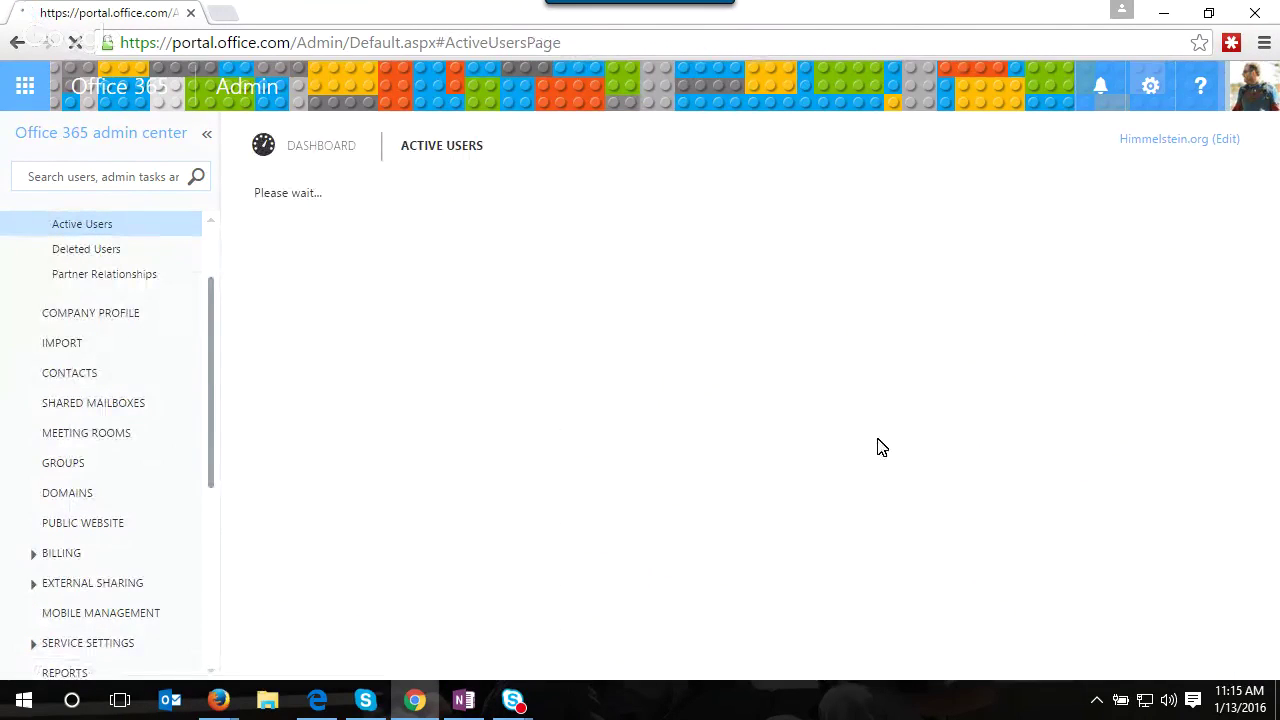
pyautogui.scroll(-2, 550, 470)
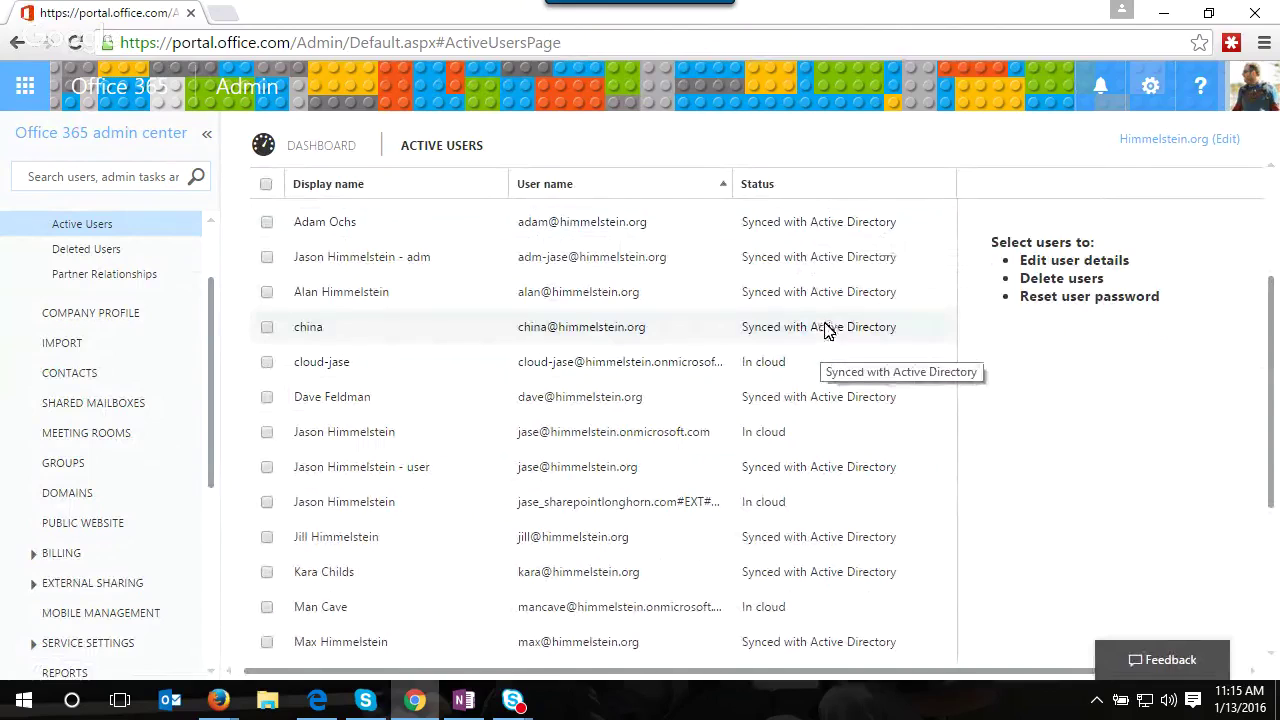
pyautogui.click(307, 366)
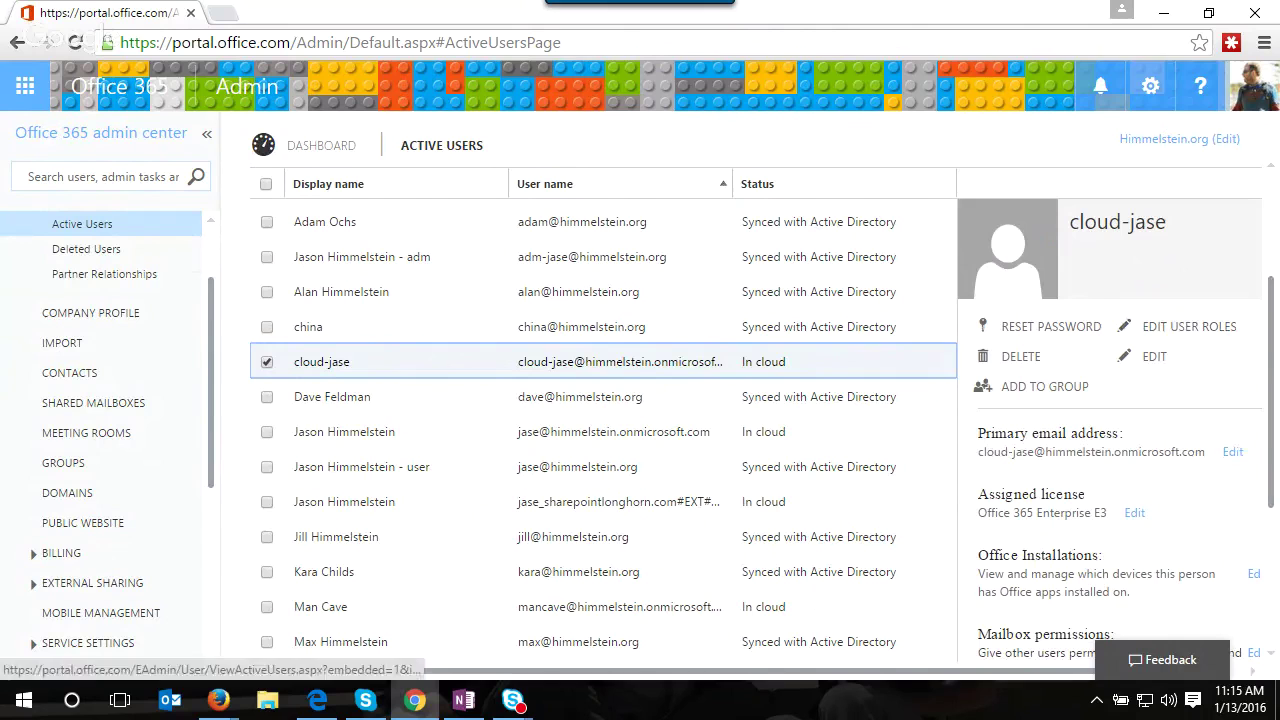
pyautogui.moveTo(1274, 412); pyautogui.dragTo(1262, 443)
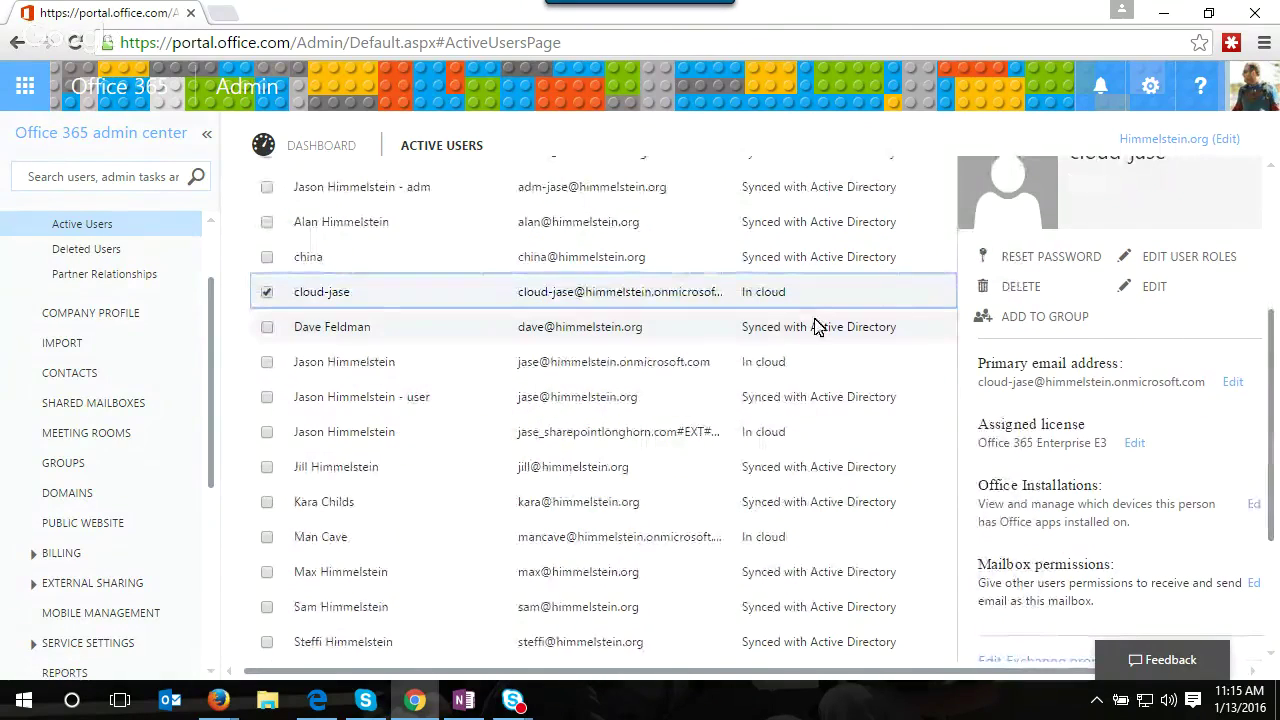
pyautogui.click(1164, 260)
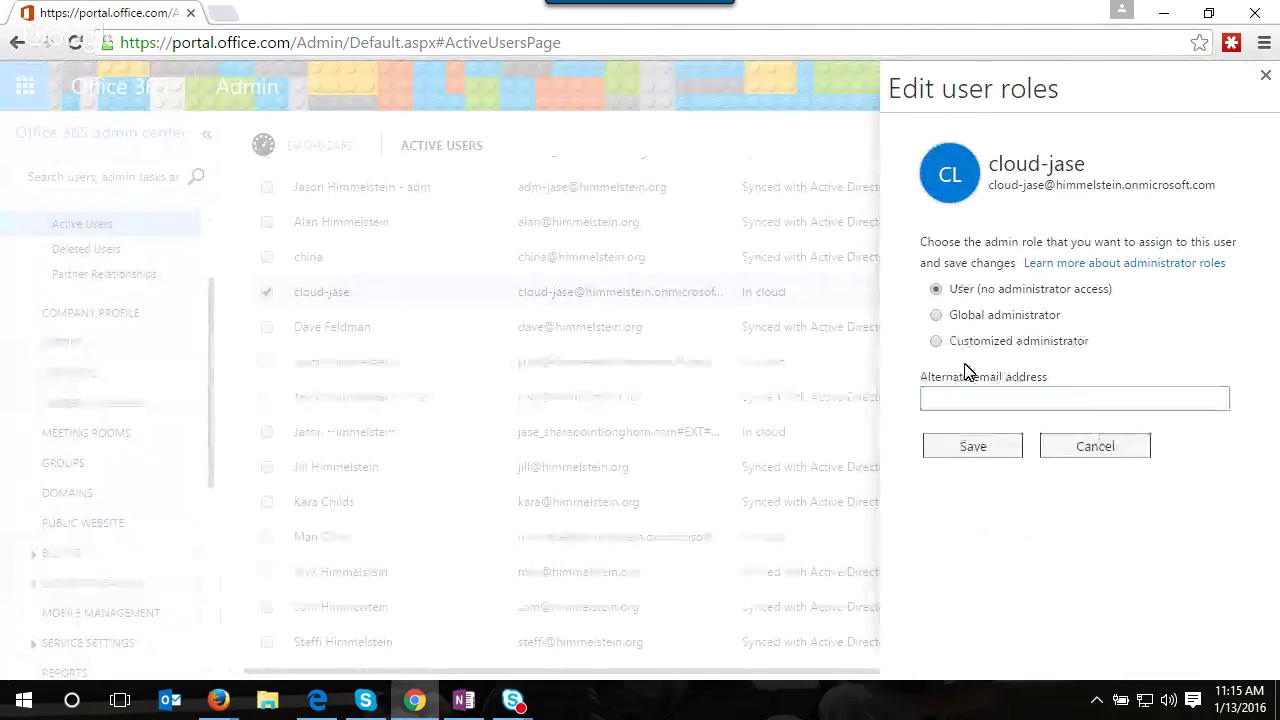
# - Cancel role editing and select the unlicensed directory-synced user instead
pyautogui.click(1098, 452)
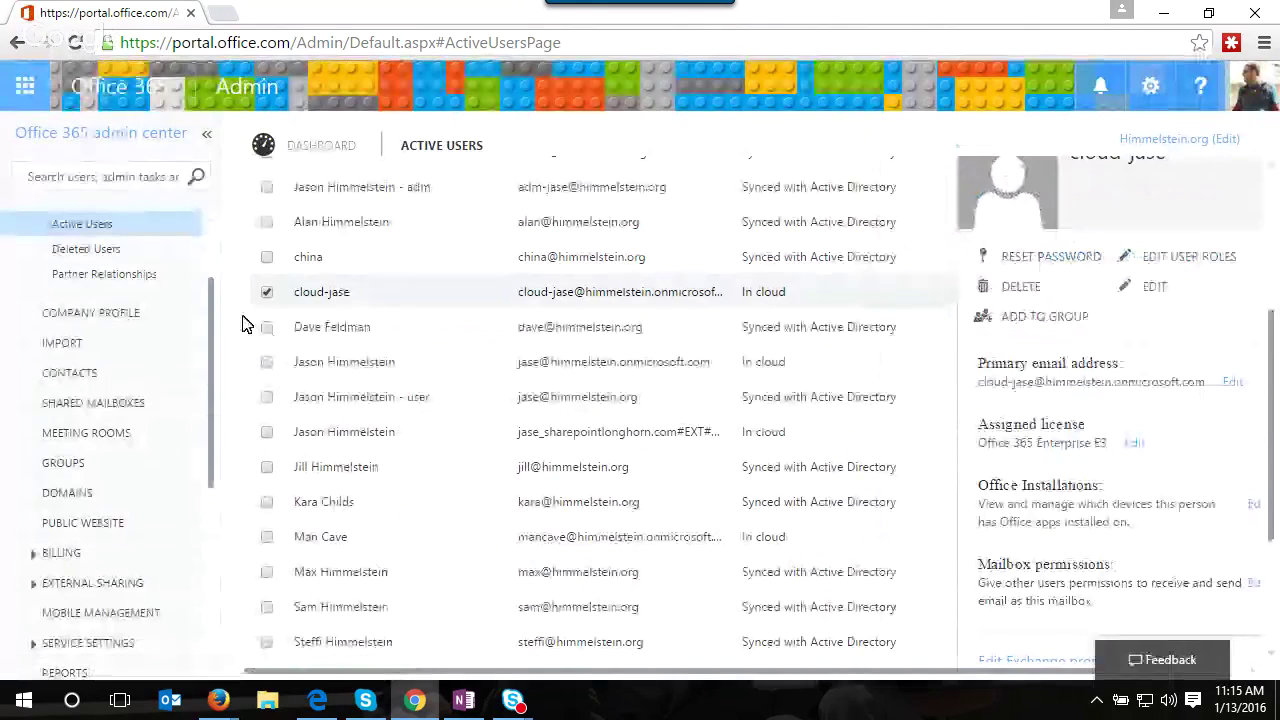
pyautogui.click(268, 259)
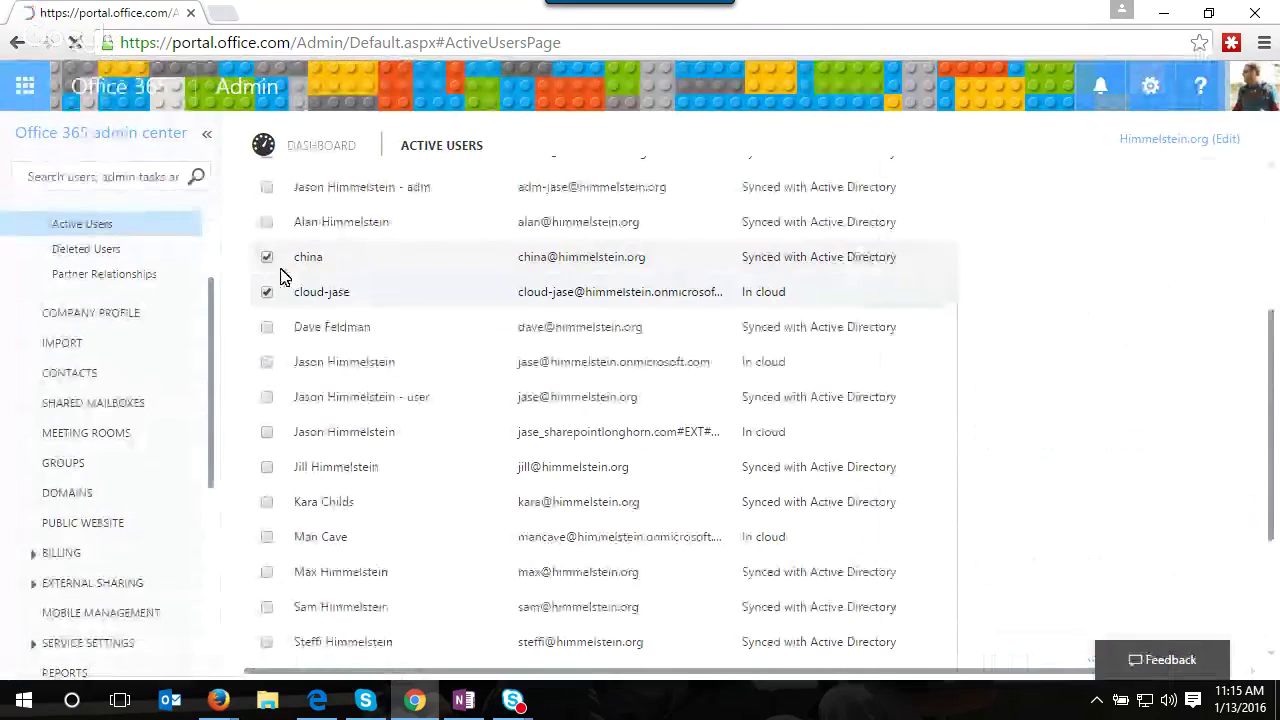
pyautogui.click(267, 291)
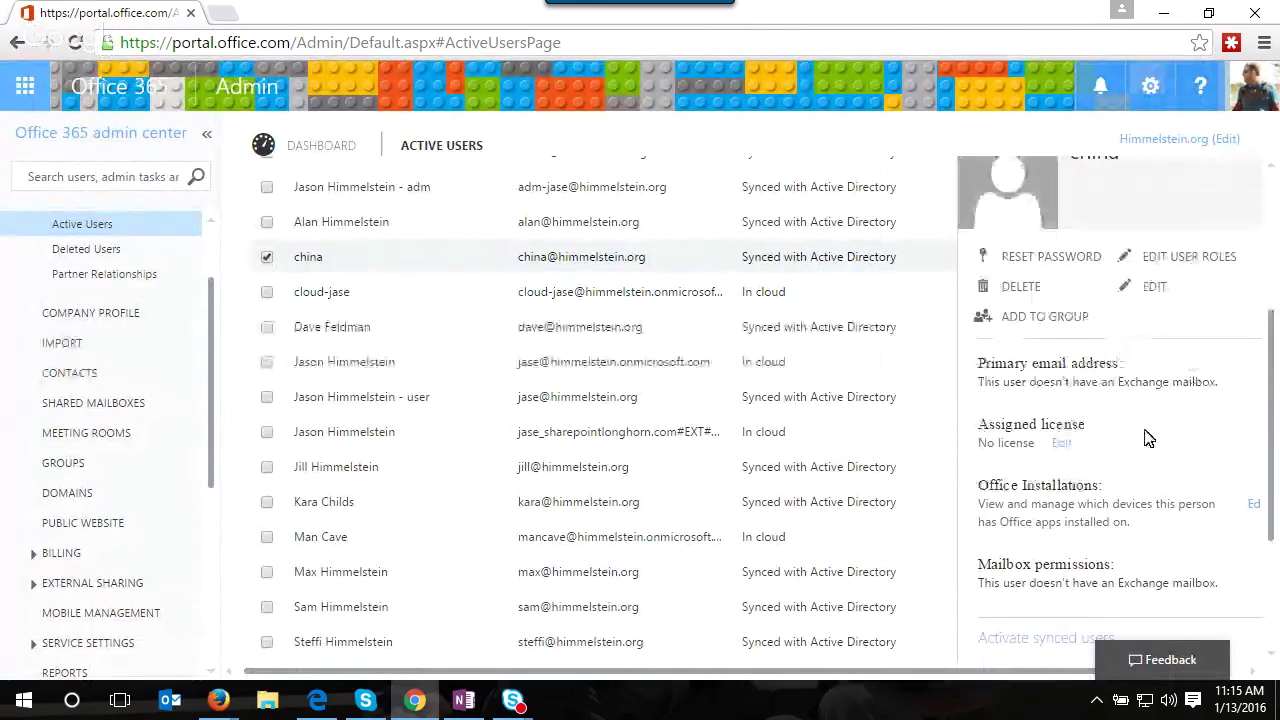
# - Tick User management administrator as a customized administrator role, then cancel without saving
pyautogui.click(1176, 258)
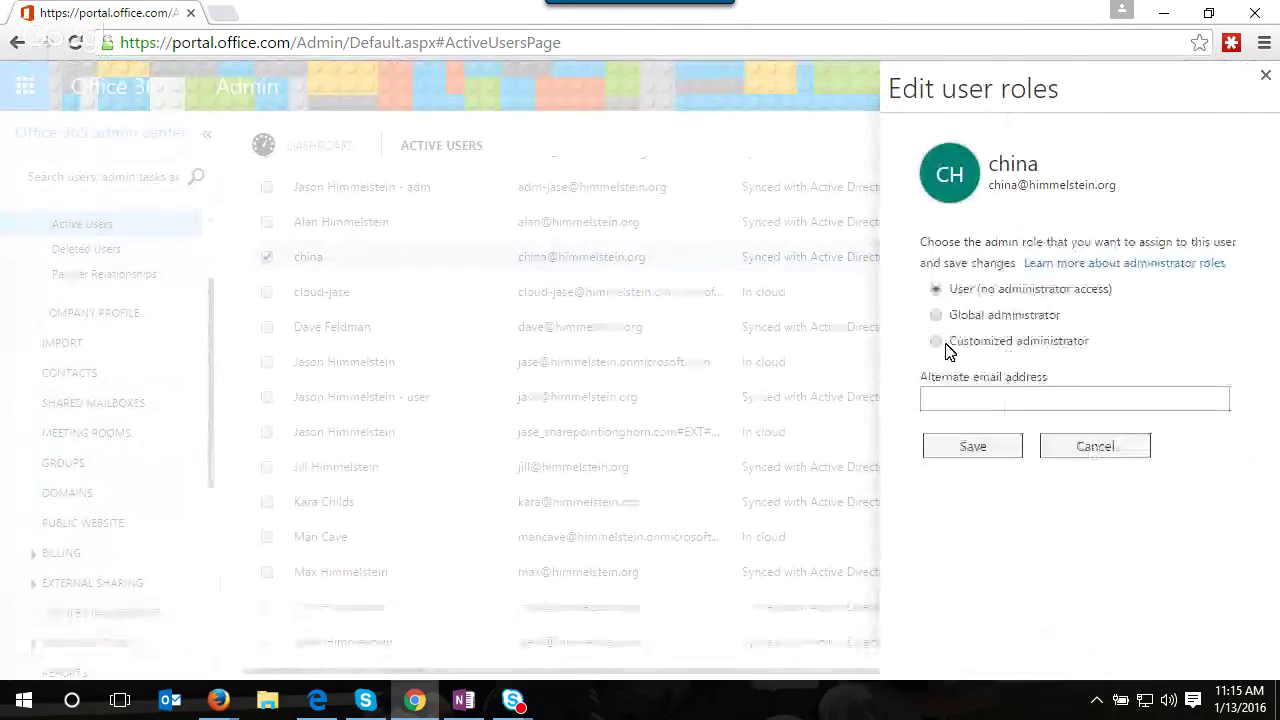
pyautogui.click(940, 342)
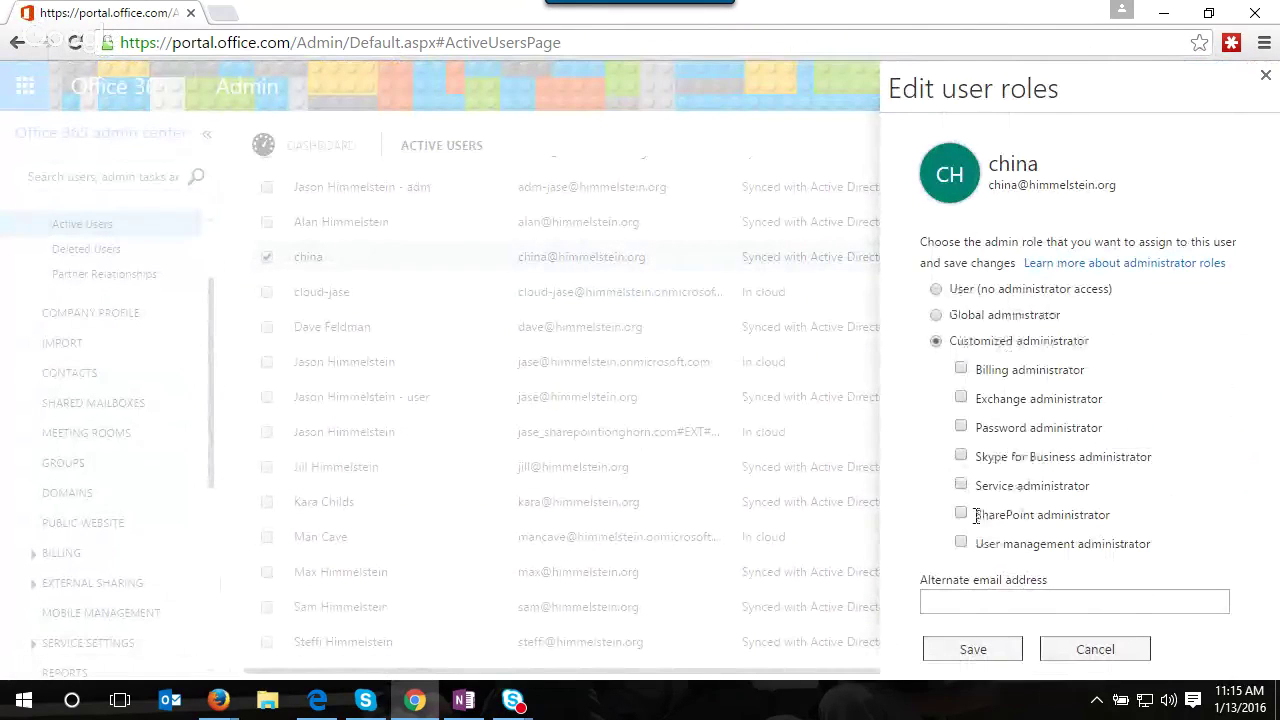
pyautogui.click(961, 543)
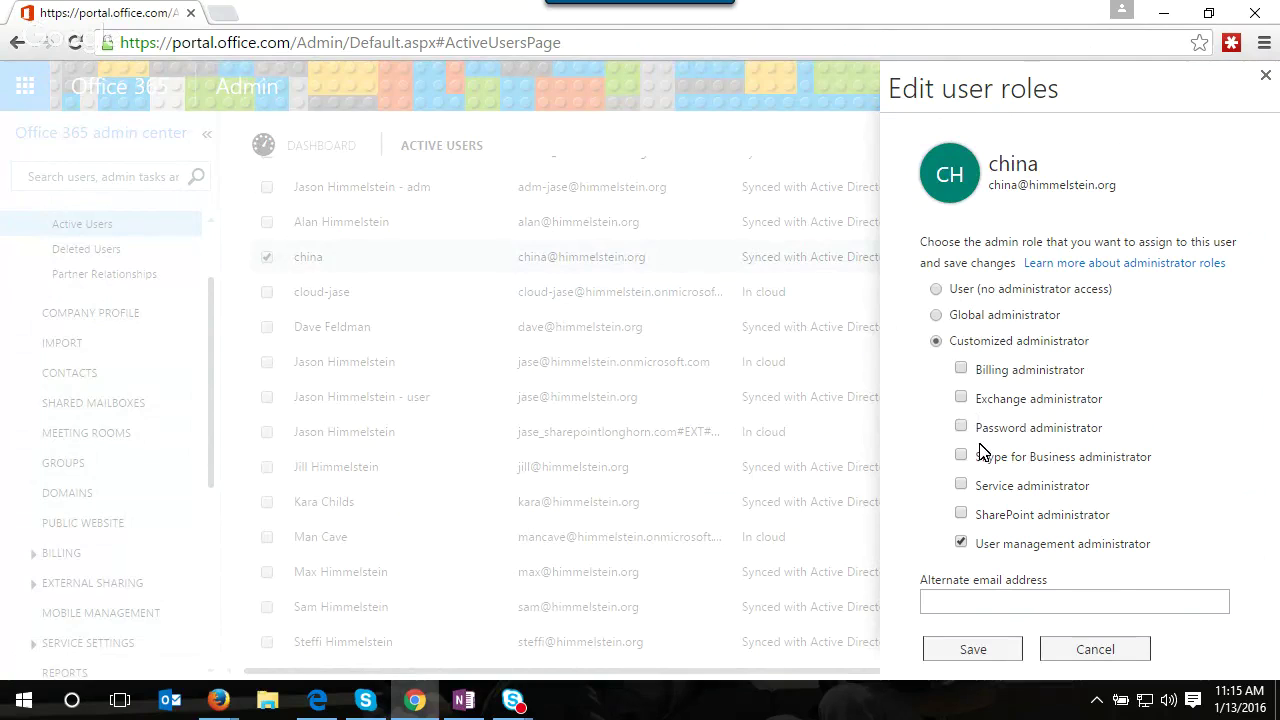
pyautogui.click(1104, 652)
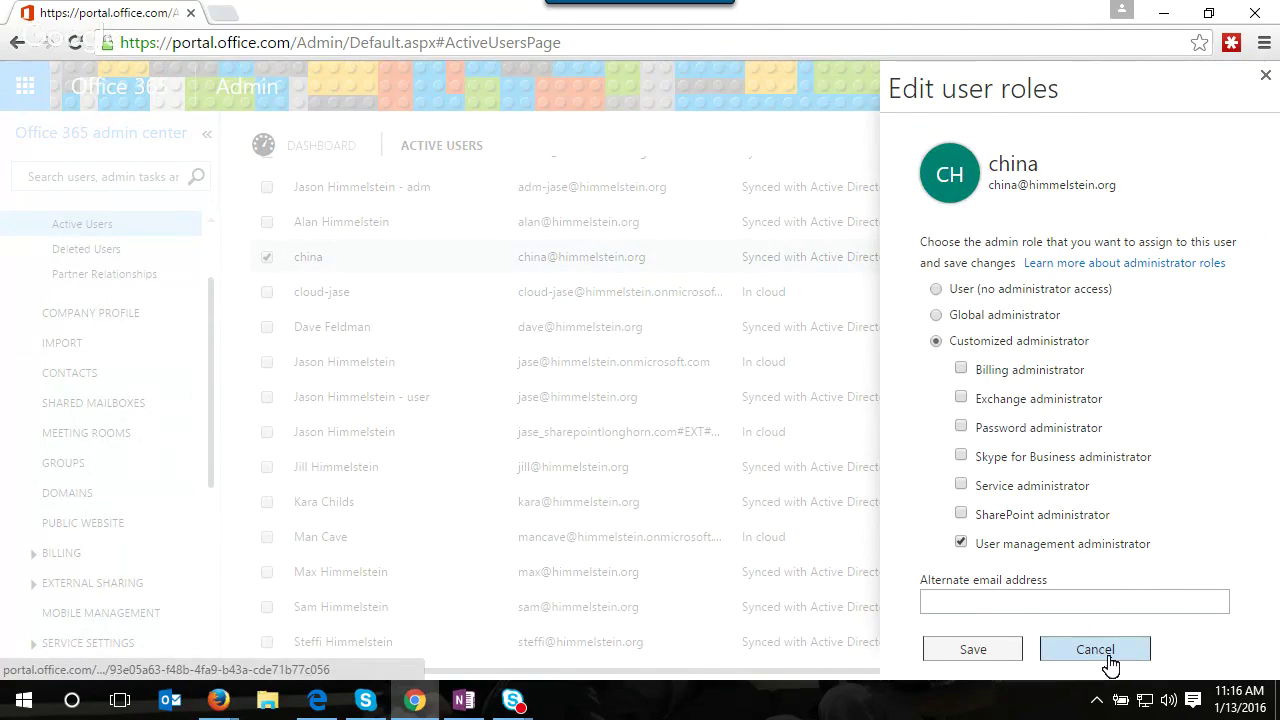
pyautogui.click(1108, 652)
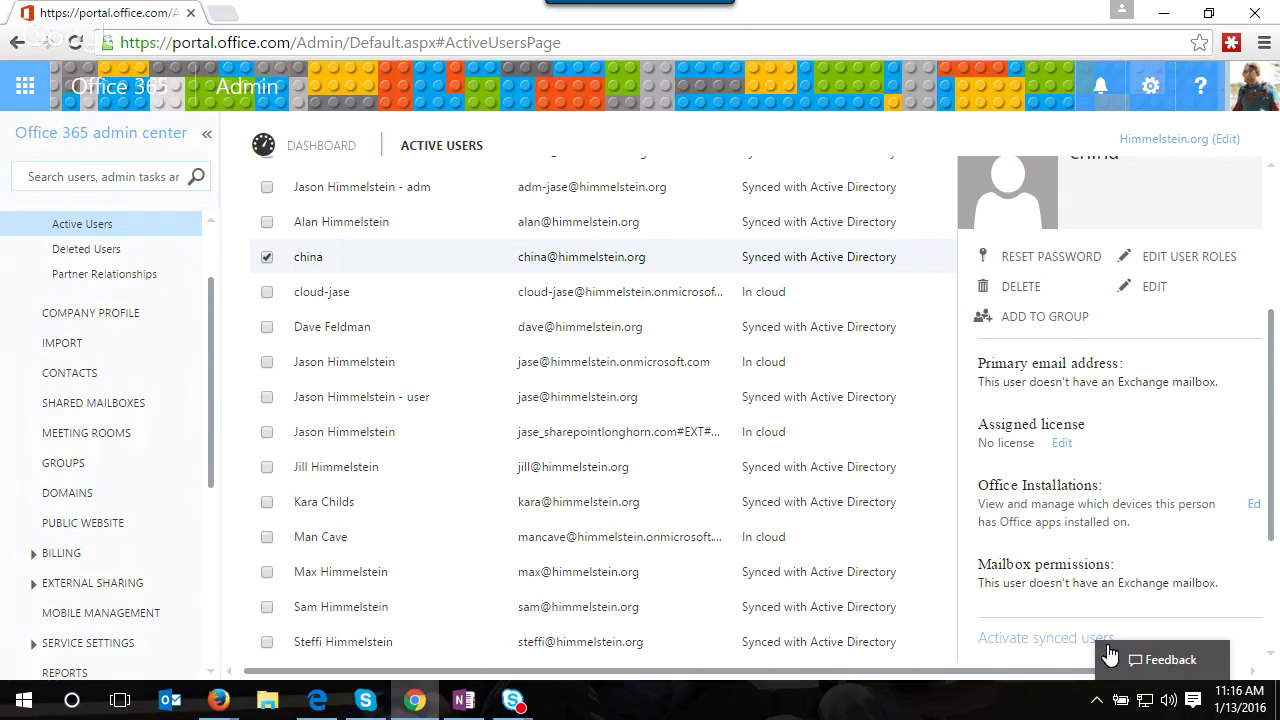
# - Give the three-licence synced user Exchange and SharePoint administrator roles, save, and dismiss the confirmation
pyautogui.click(376, 398)
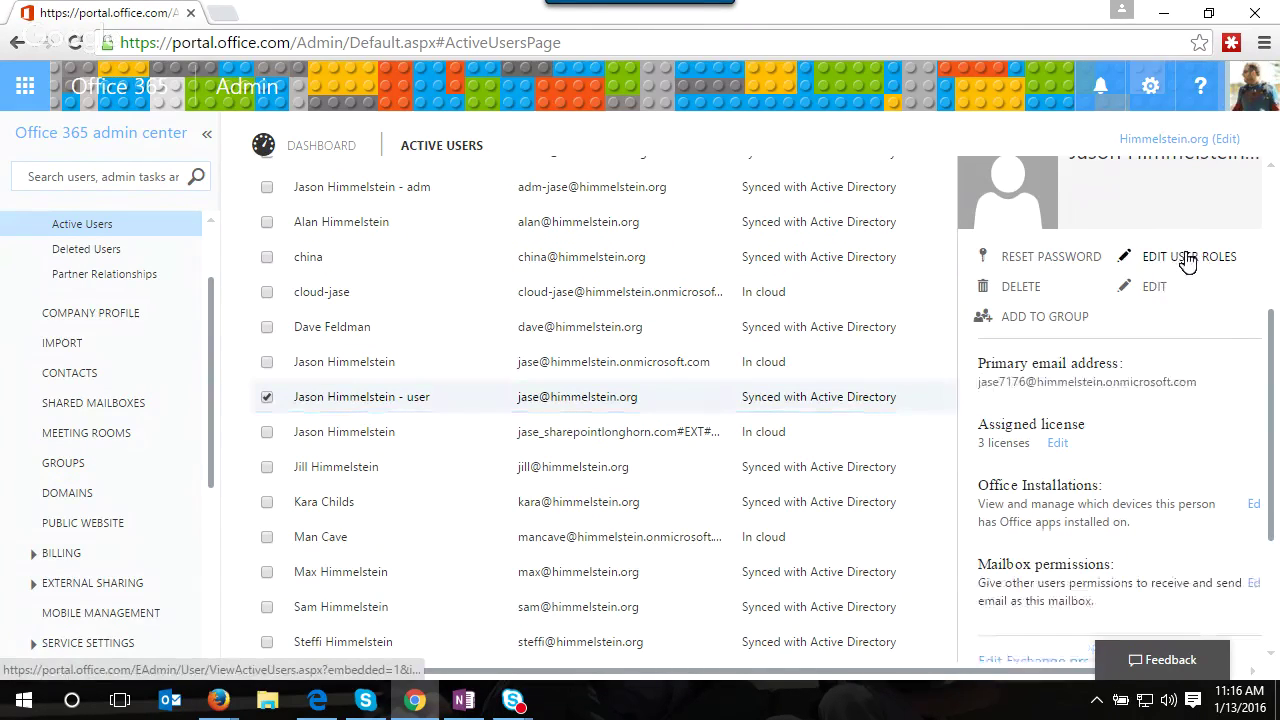
pyautogui.click(1187, 259)
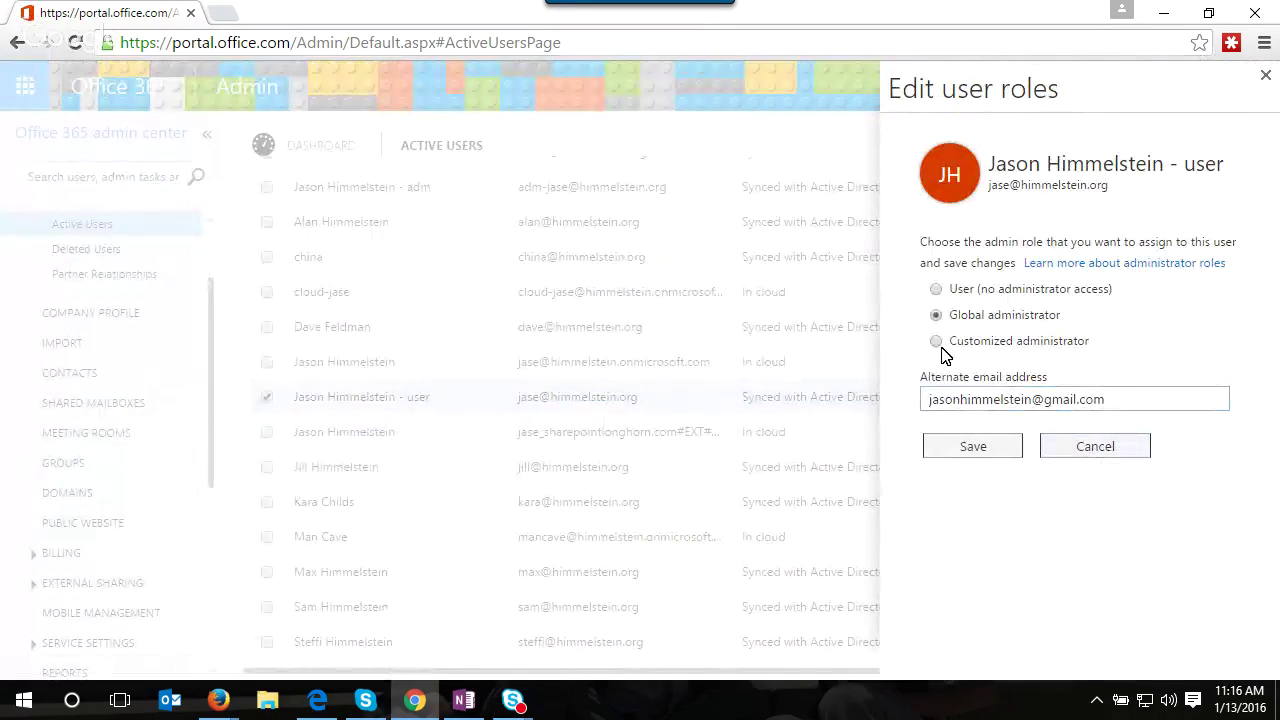
pyautogui.click(937, 342)
pyautogui.click(961, 398)
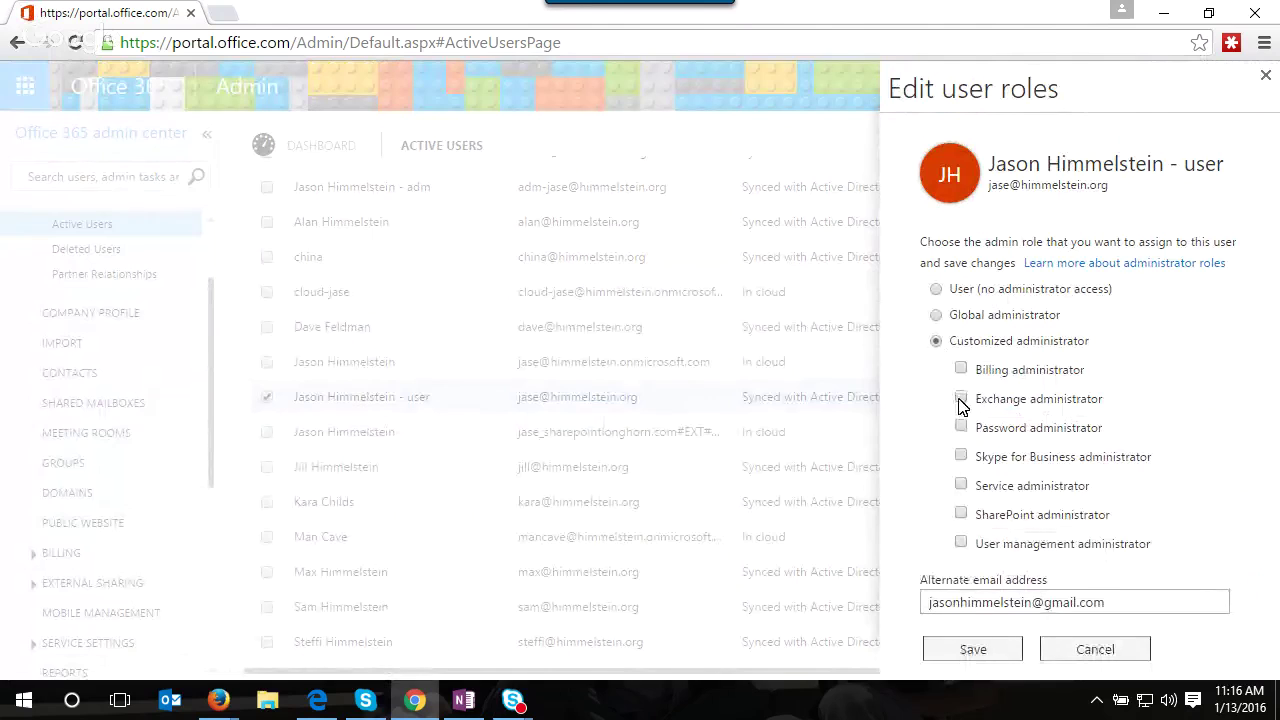
pyautogui.click(961, 514)
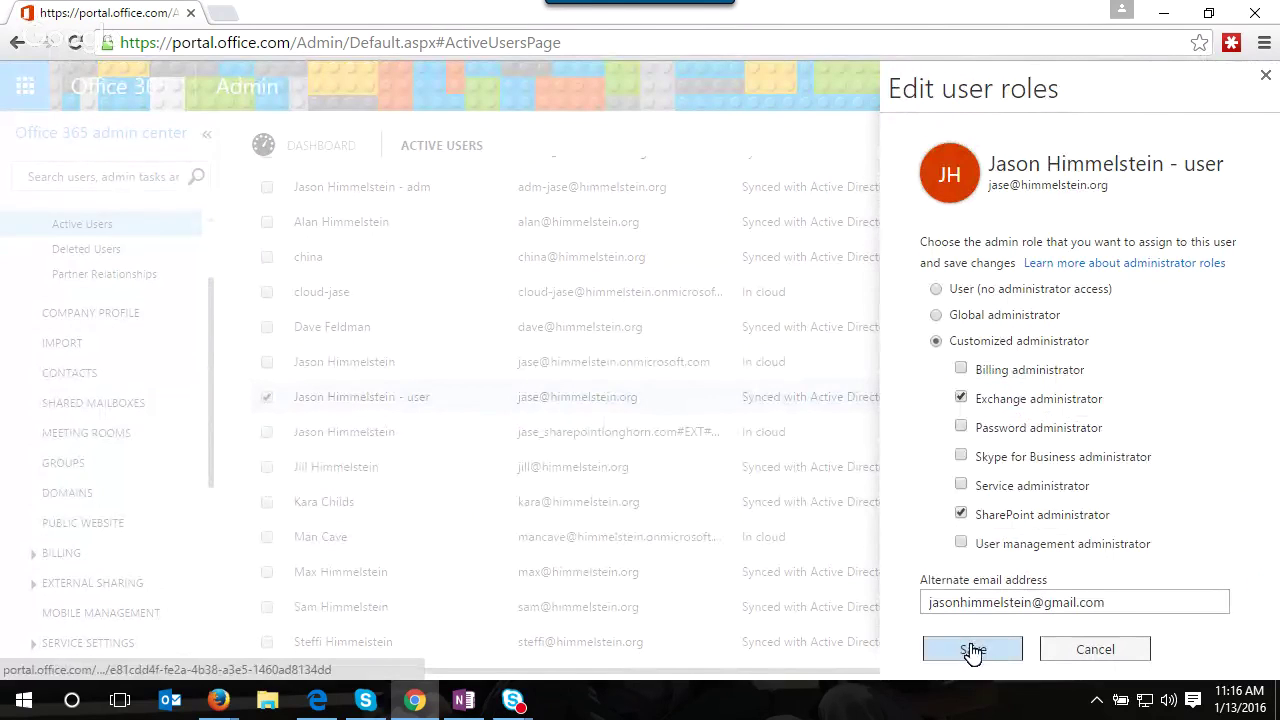
pyautogui.click(972, 651)
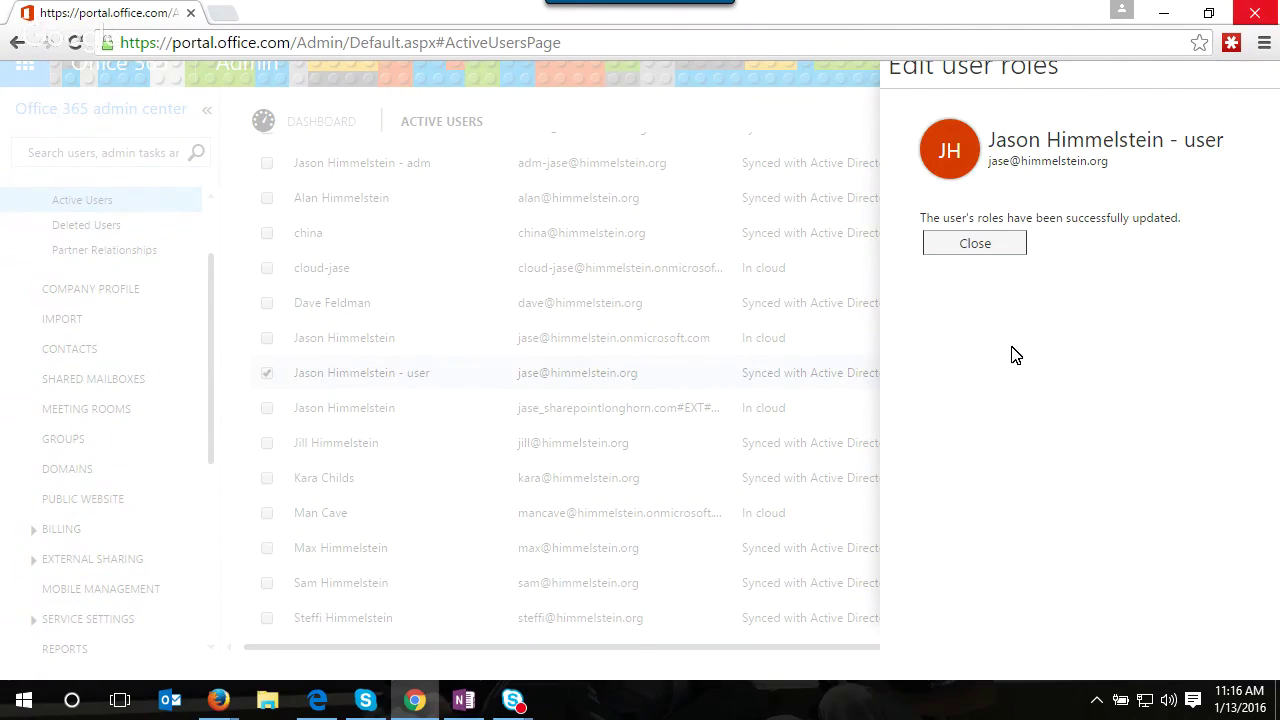
pyautogui.click(958, 245)
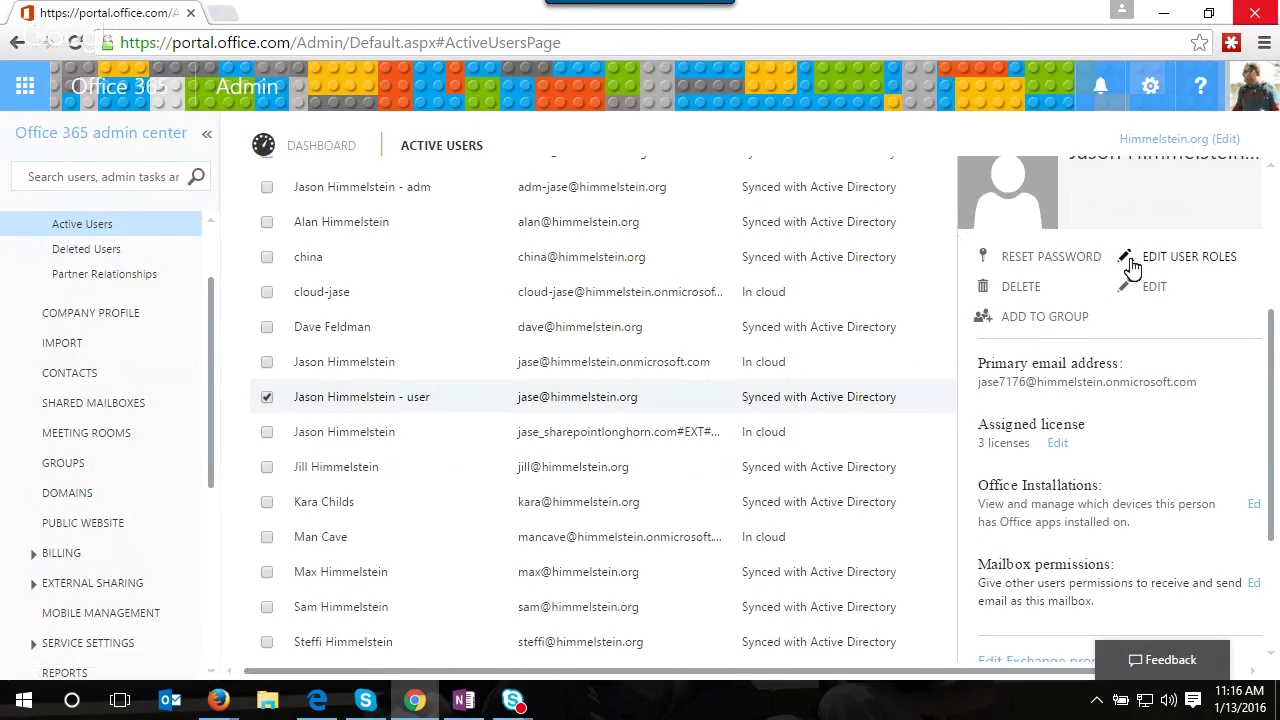
# - Open the first in-cloud user's edit page and check the available user name domains
pyautogui.click(906, 367)
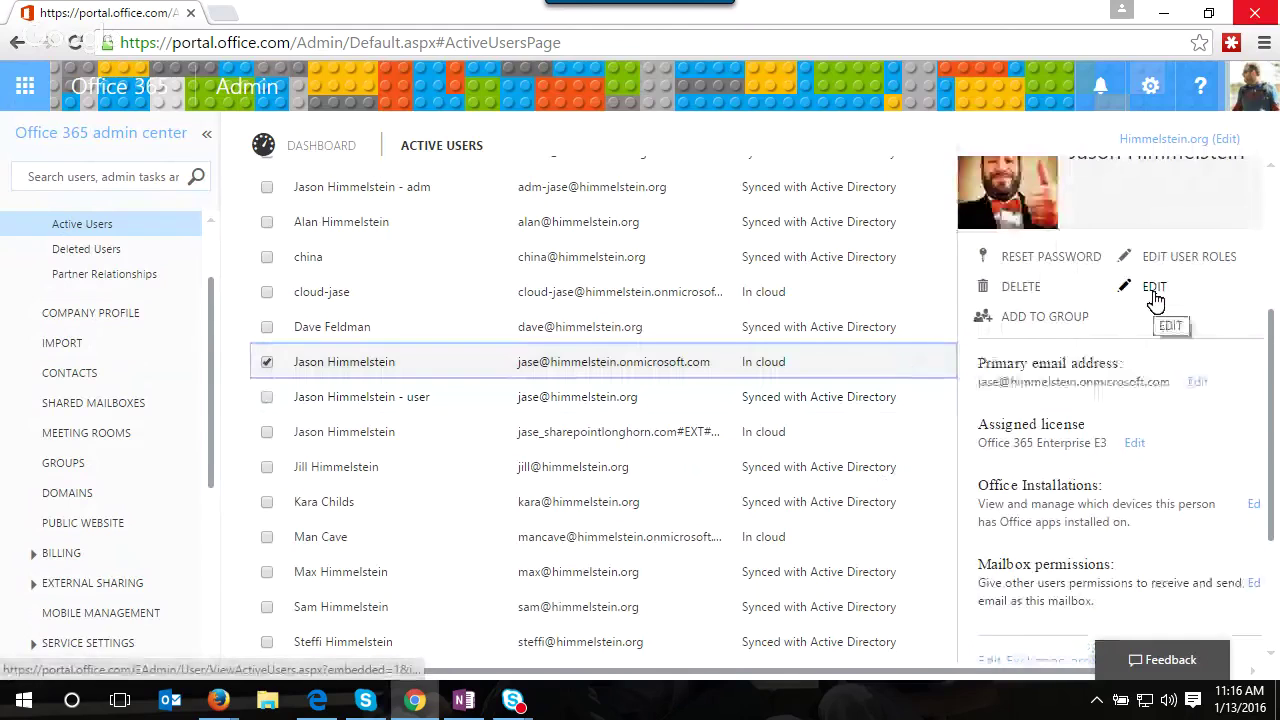
pyautogui.click(820, 300)
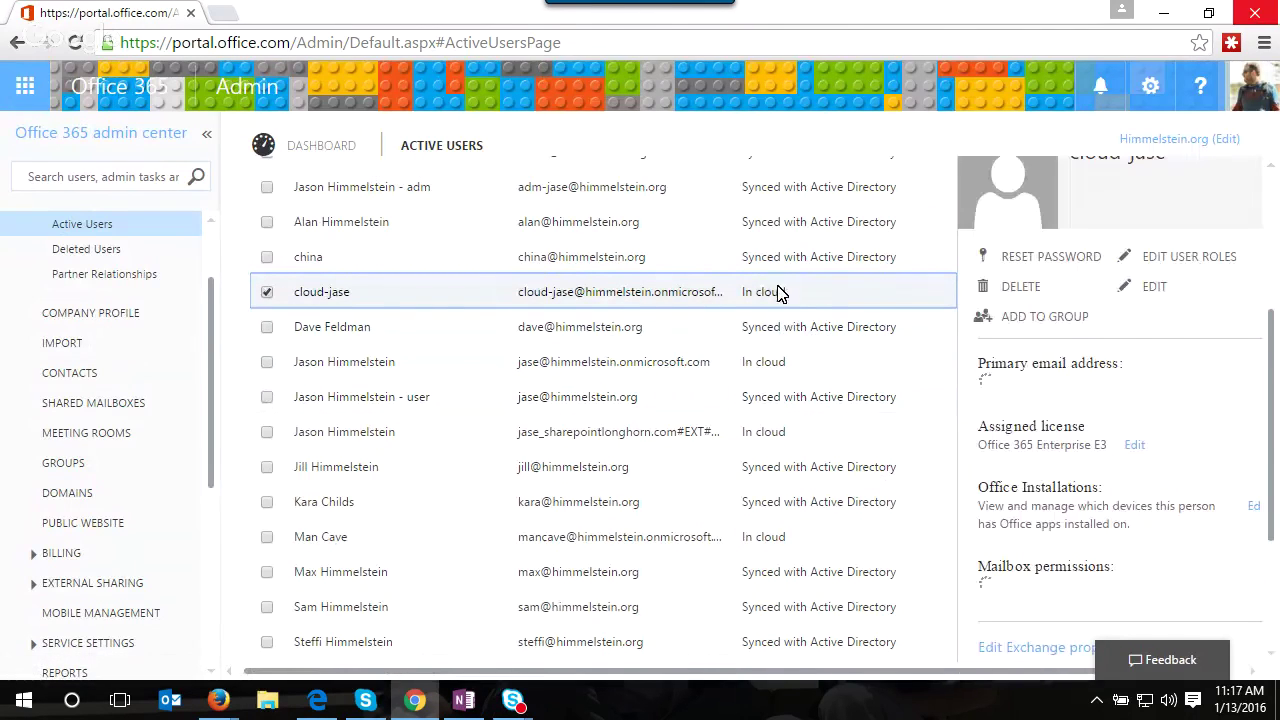
pyautogui.click(1150, 290)
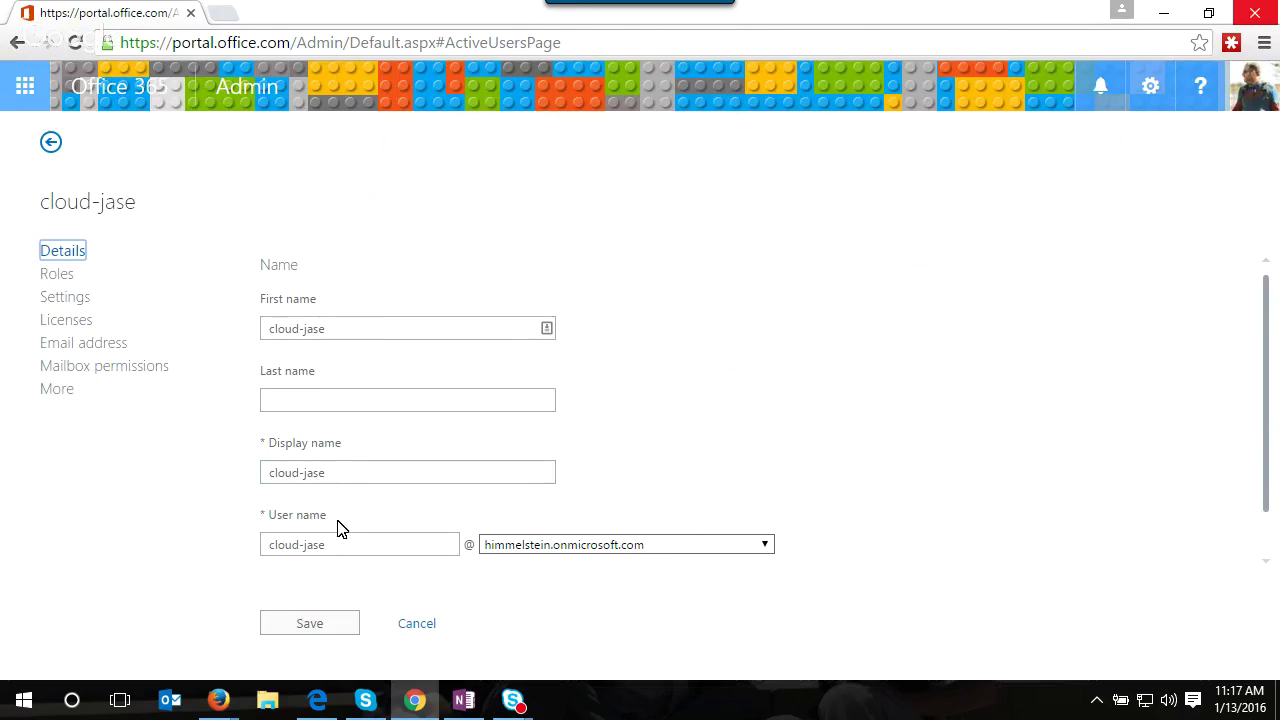
pyautogui.click(702, 550)
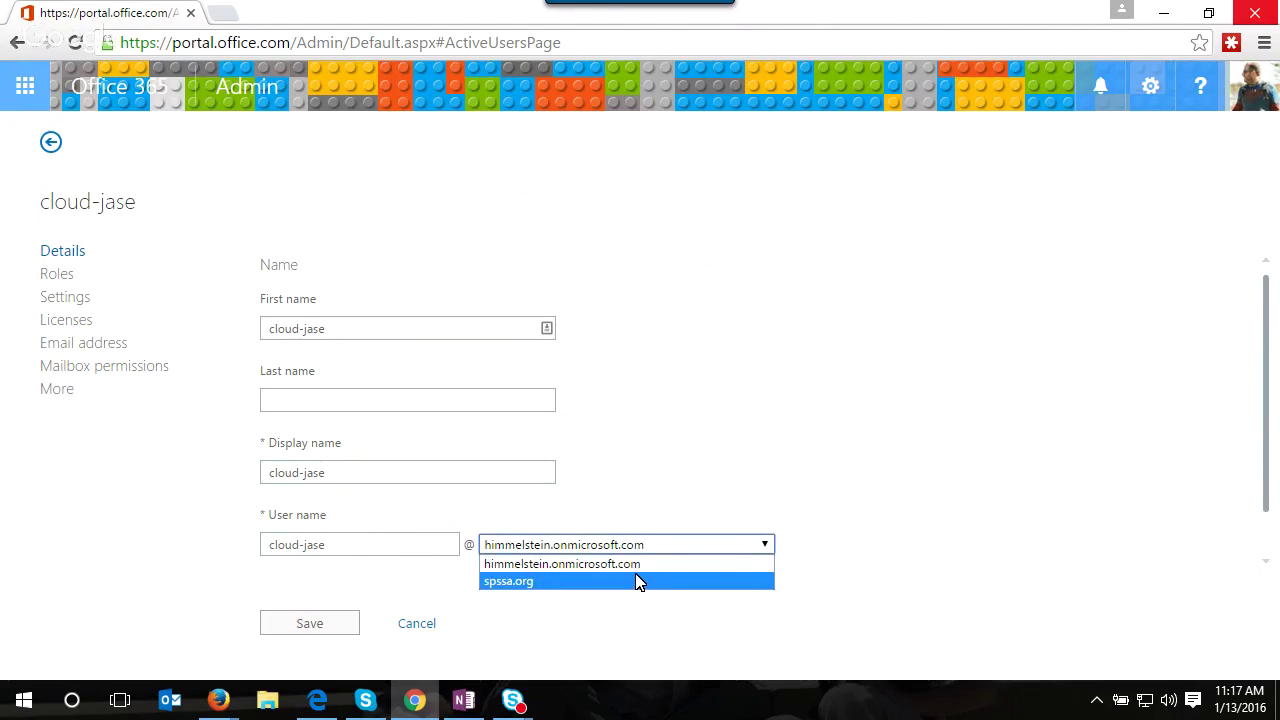
pyautogui.click(853, 369)
# - Review the user's roles, sign-in settings and additional settings, then return to Active Users
pyautogui.click(58, 275)
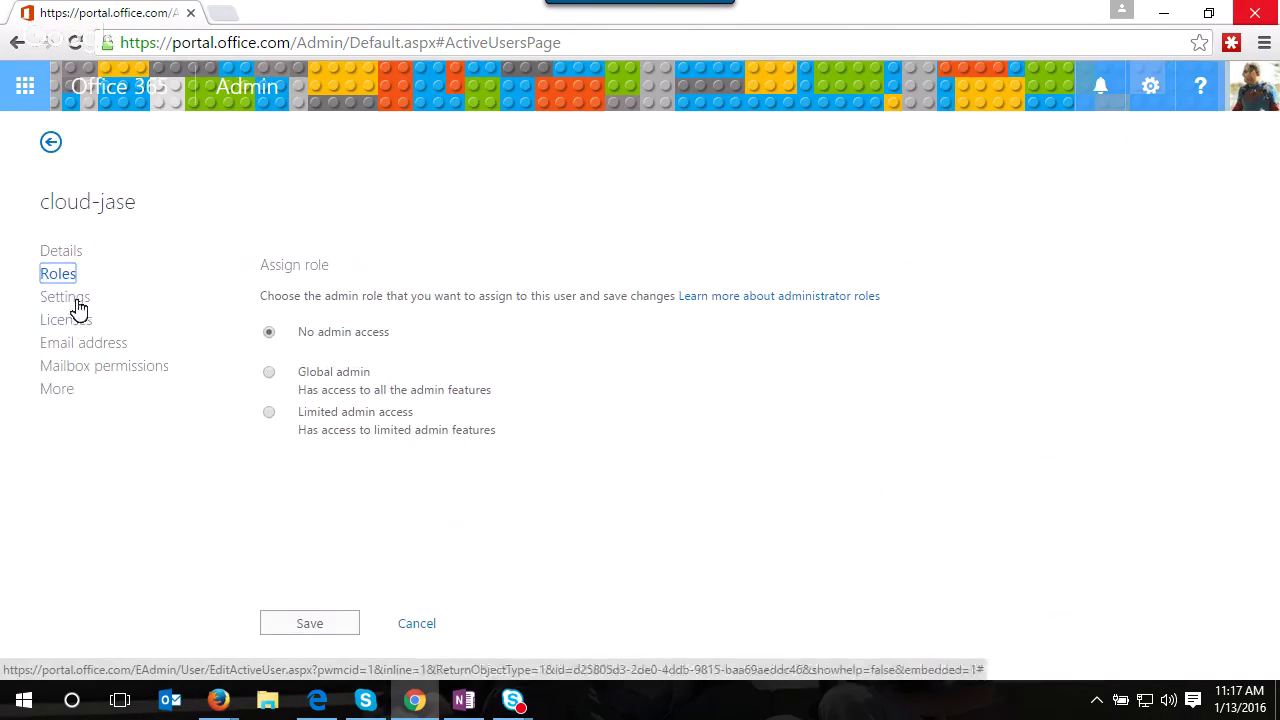
pyautogui.click(74, 300)
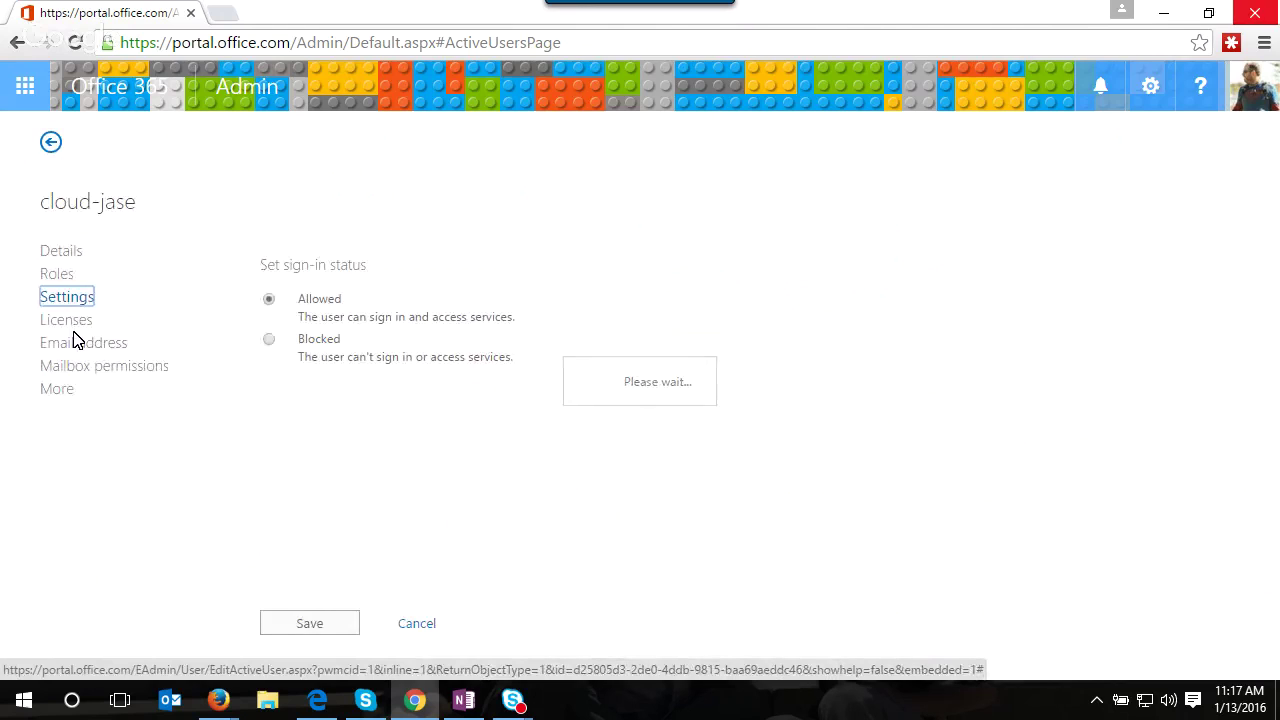
pyautogui.click(66, 388)
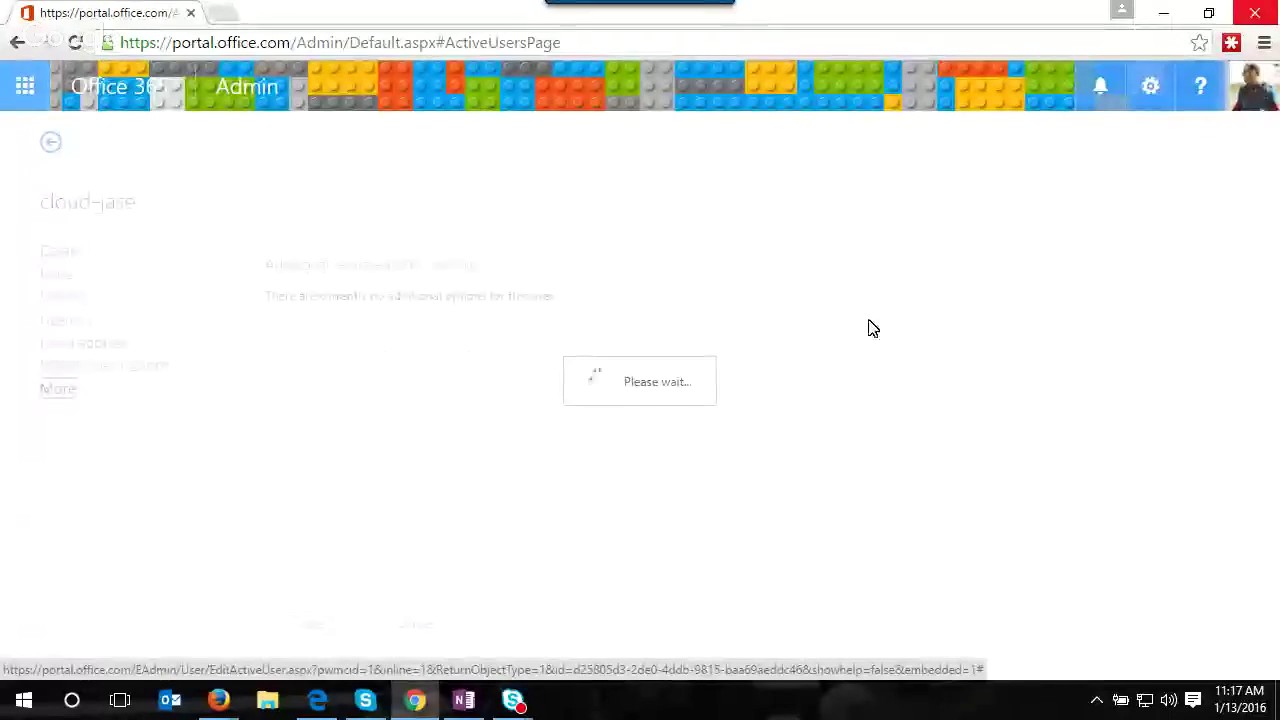
pyautogui.click(50, 141)
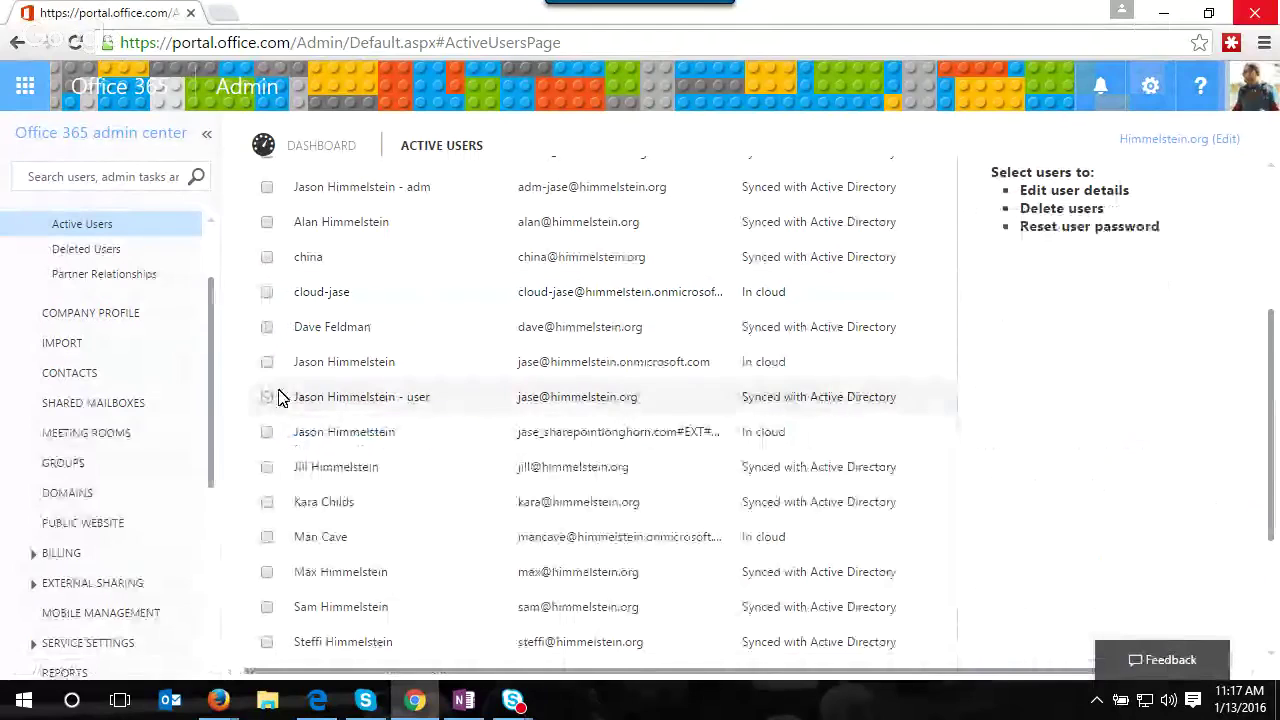
# - Open the synced user's edit page, keeping himmelstein.org as the user name domain
pyautogui.click(267, 397)
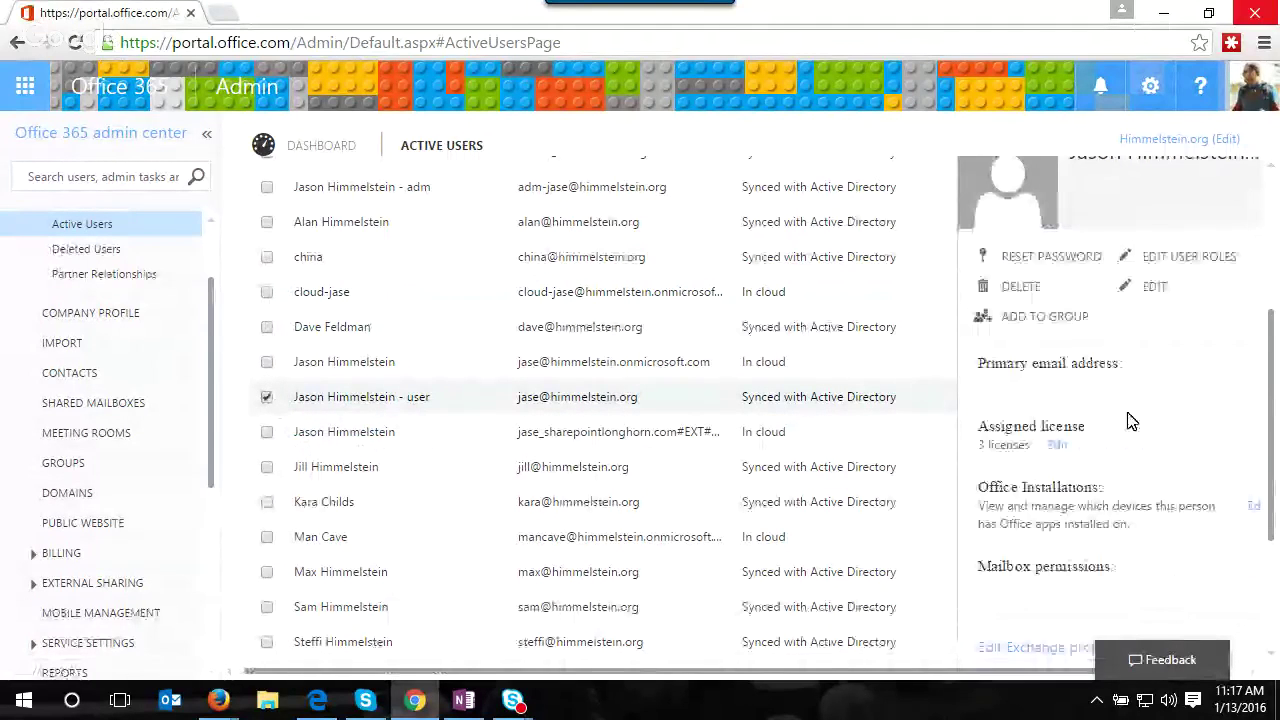
pyautogui.click(1155, 289)
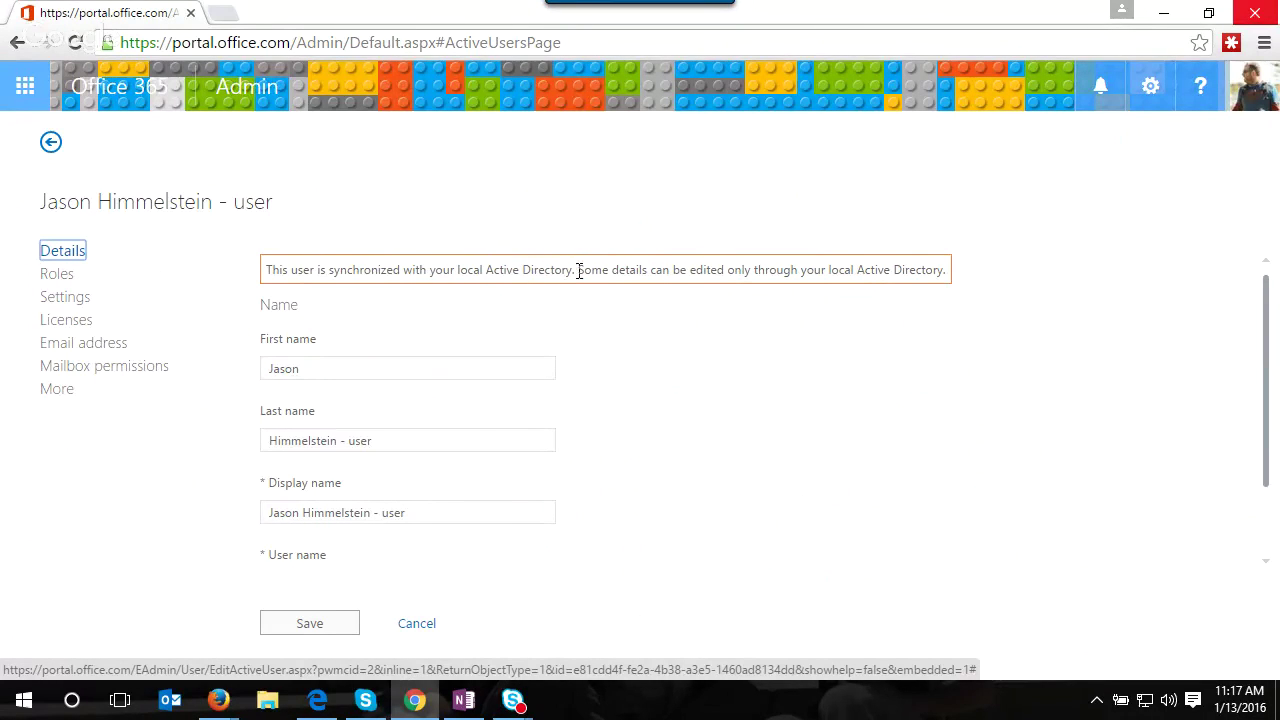
pyautogui.click(513, 370)
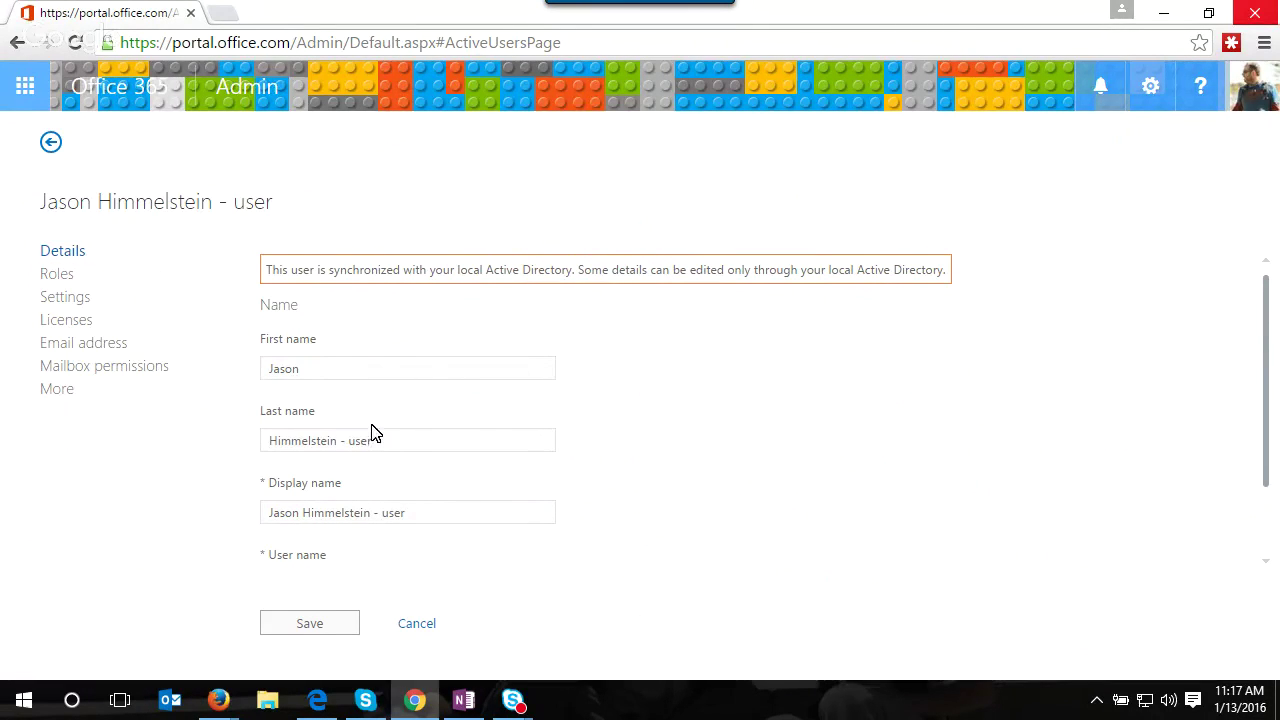
pyautogui.scroll(-1, 418, 480)
pyautogui.click(560, 500)
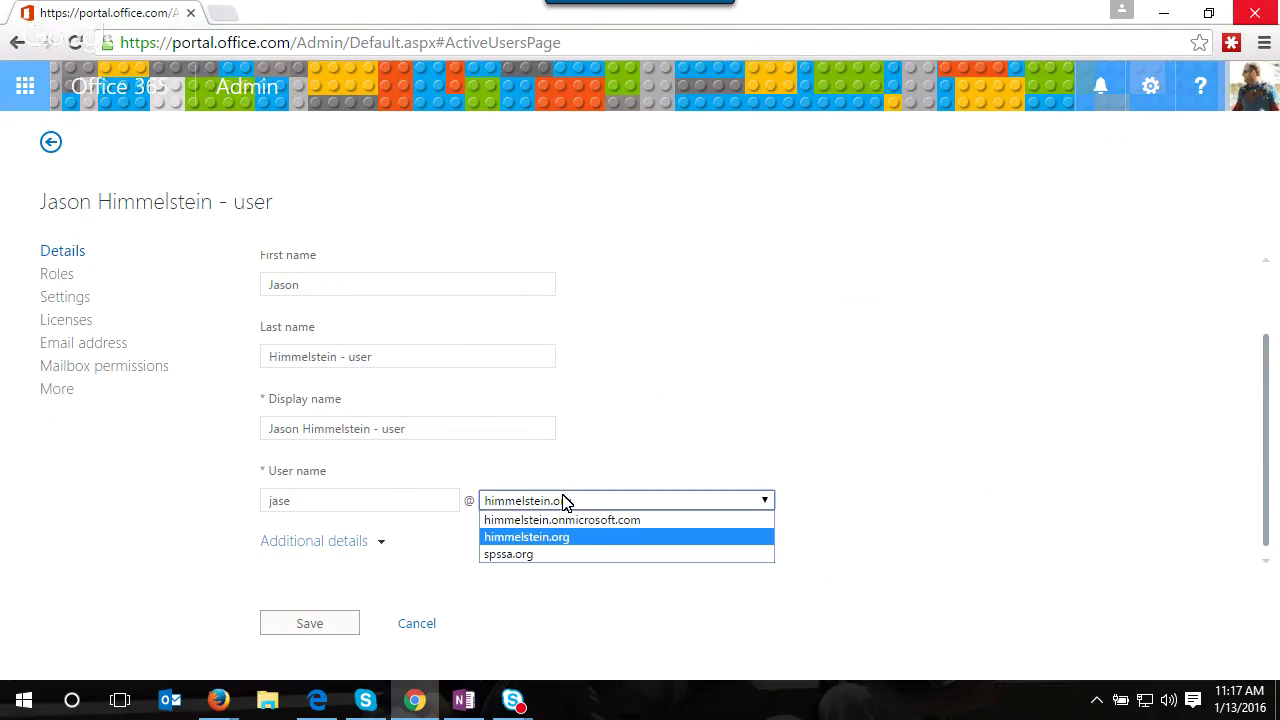
pyautogui.click(617, 479)
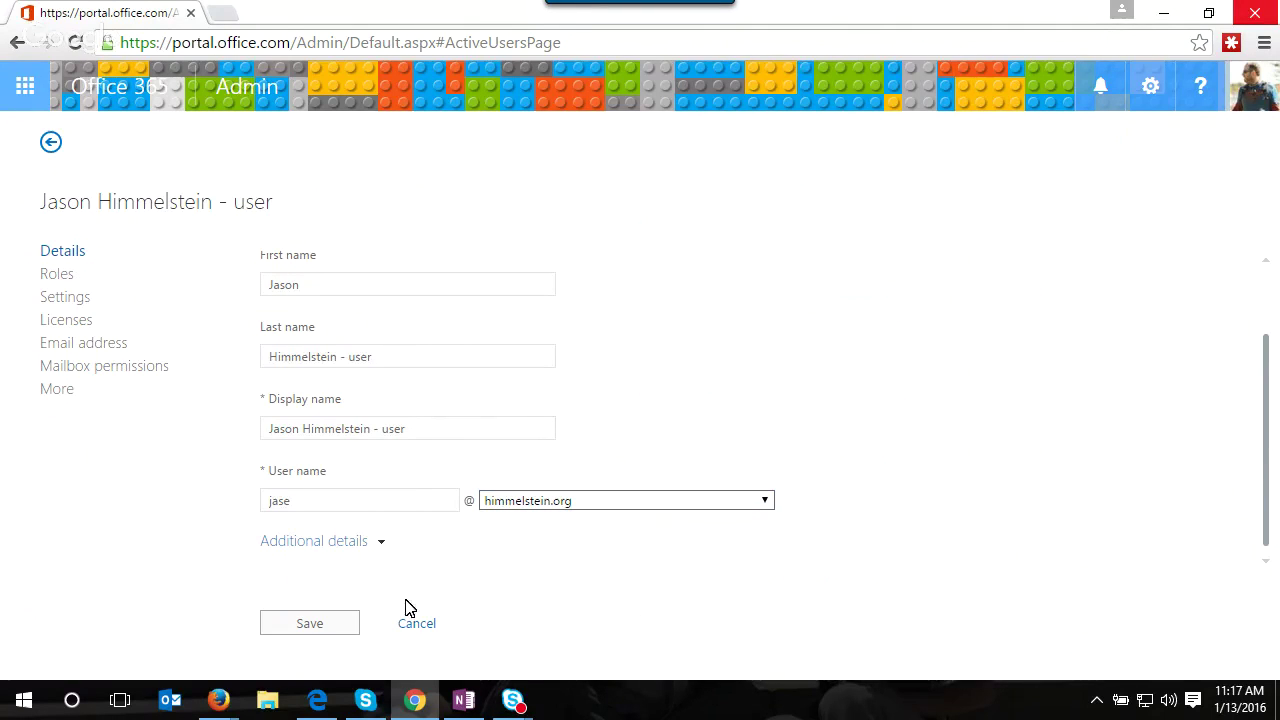
# - Review the user's sign-in status, email addresses and licenses, then cancel without saving
pyautogui.click(74, 307)
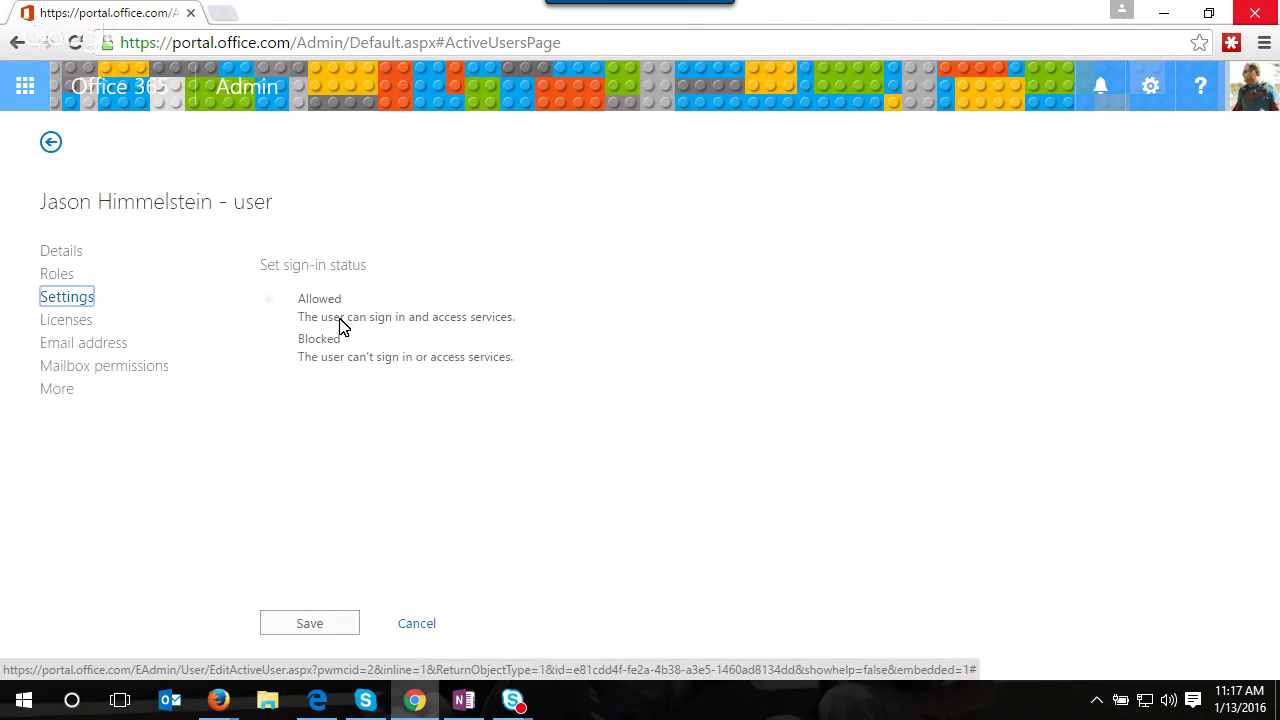
pyautogui.click(71, 346)
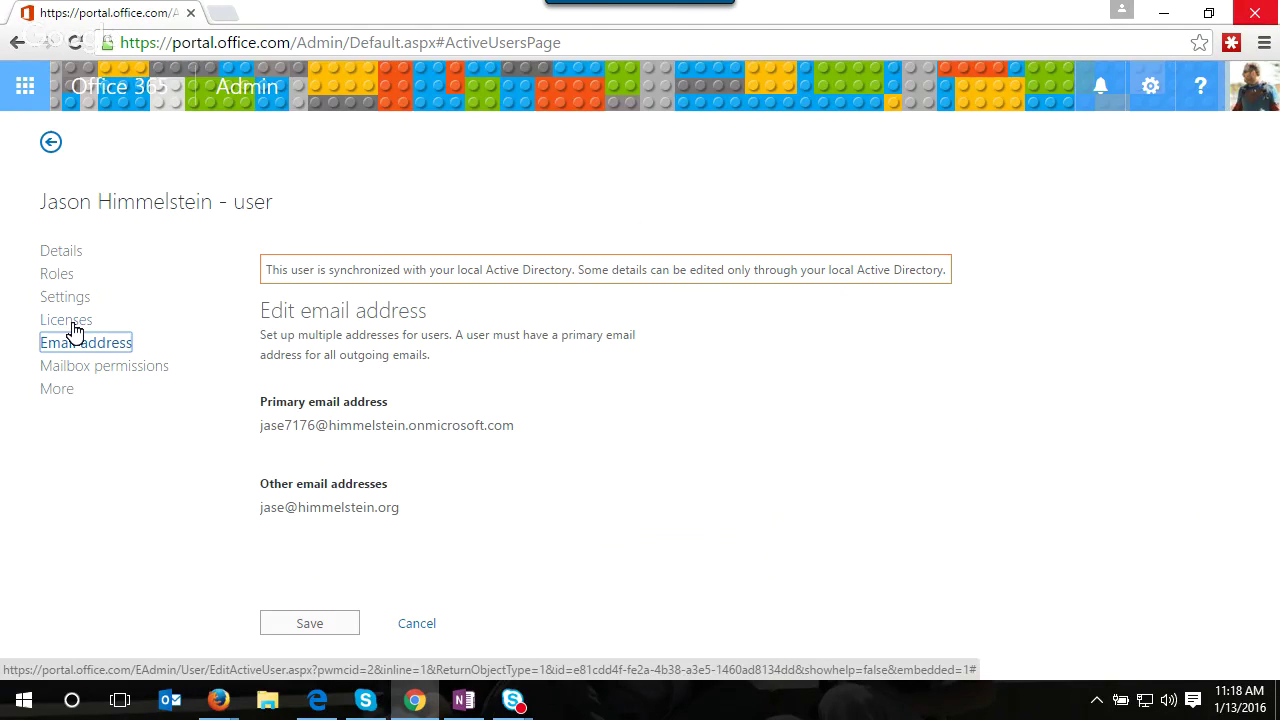
pyautogui.click(74, 328)
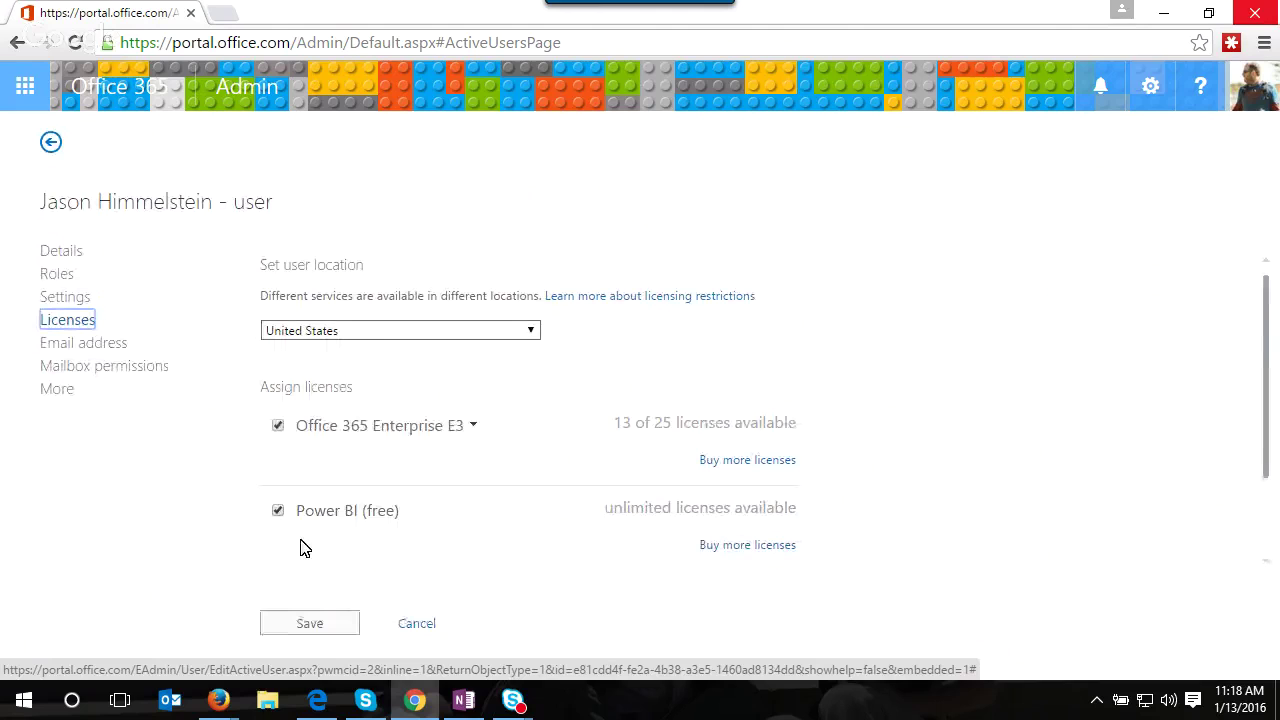
pyautogui.scroll(-1, 1000, 300)
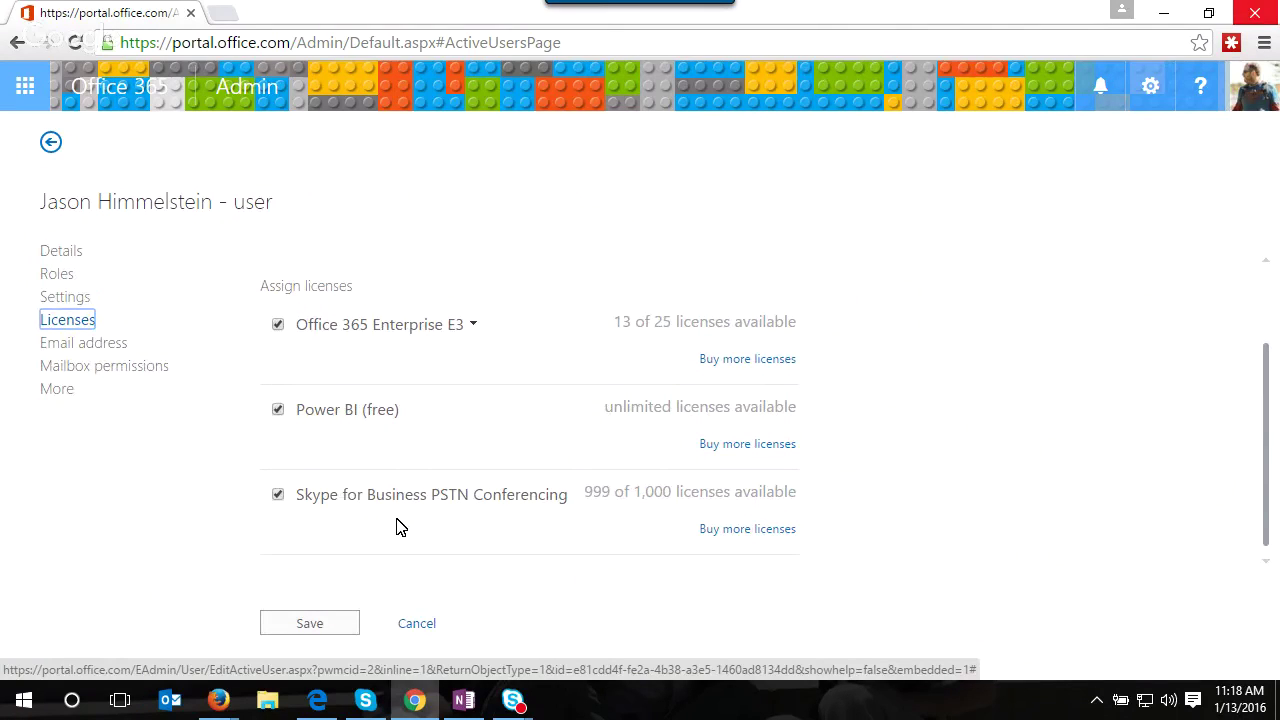
pyautogui.click(432, 627)
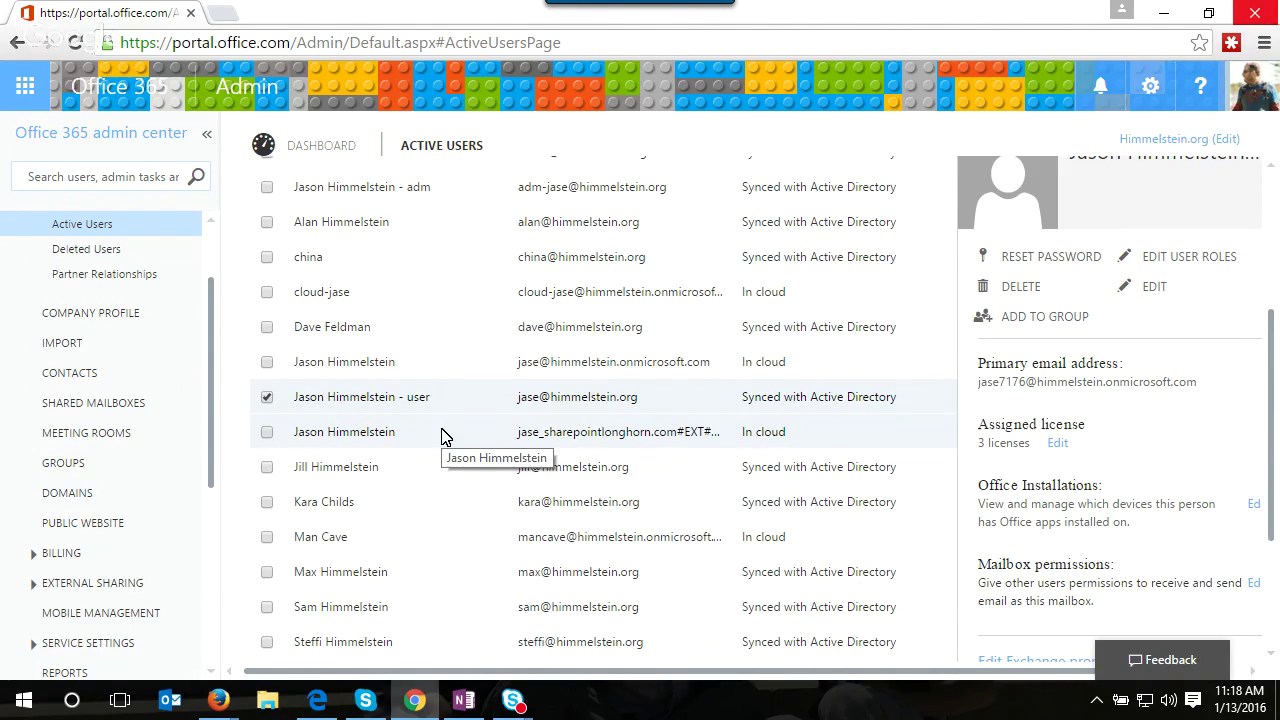
# - In the Rackspace tenant's window, go to Reports and open the Email activity report
pyautogui.click(1163, 12)
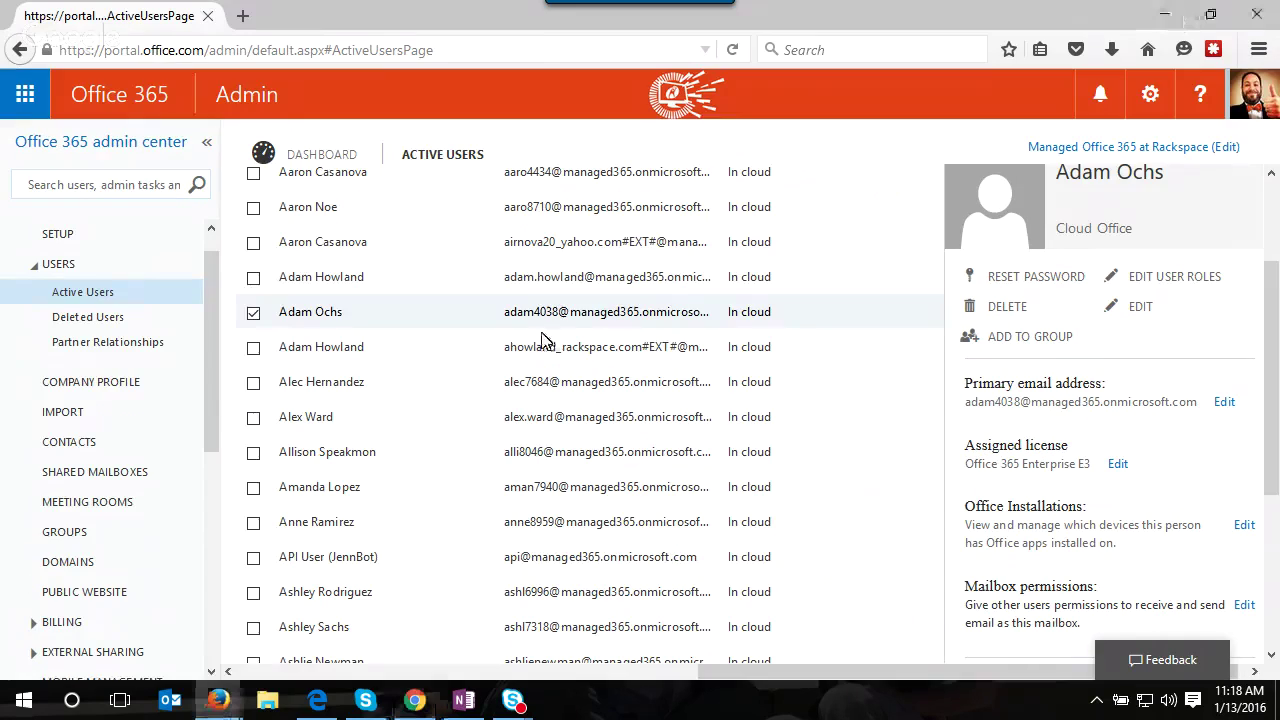
pyautogui.click(38, 265)
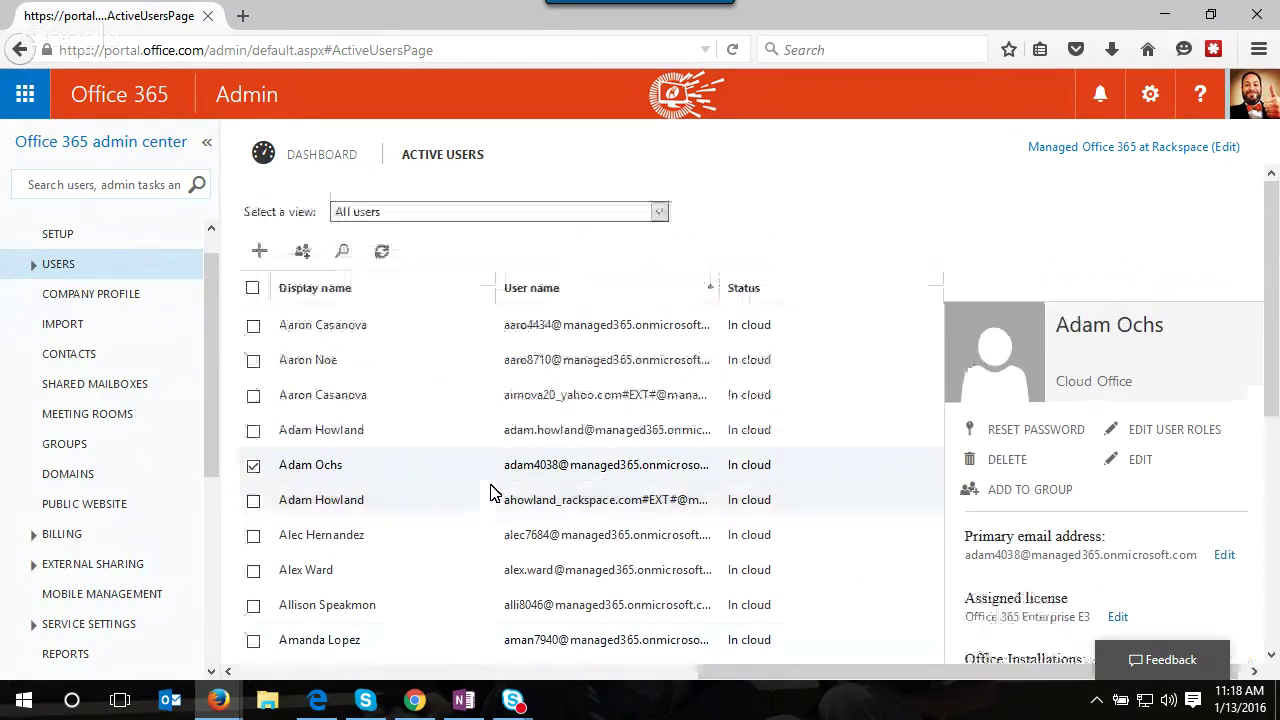
pyautogui.scroll(2, 491, 482)
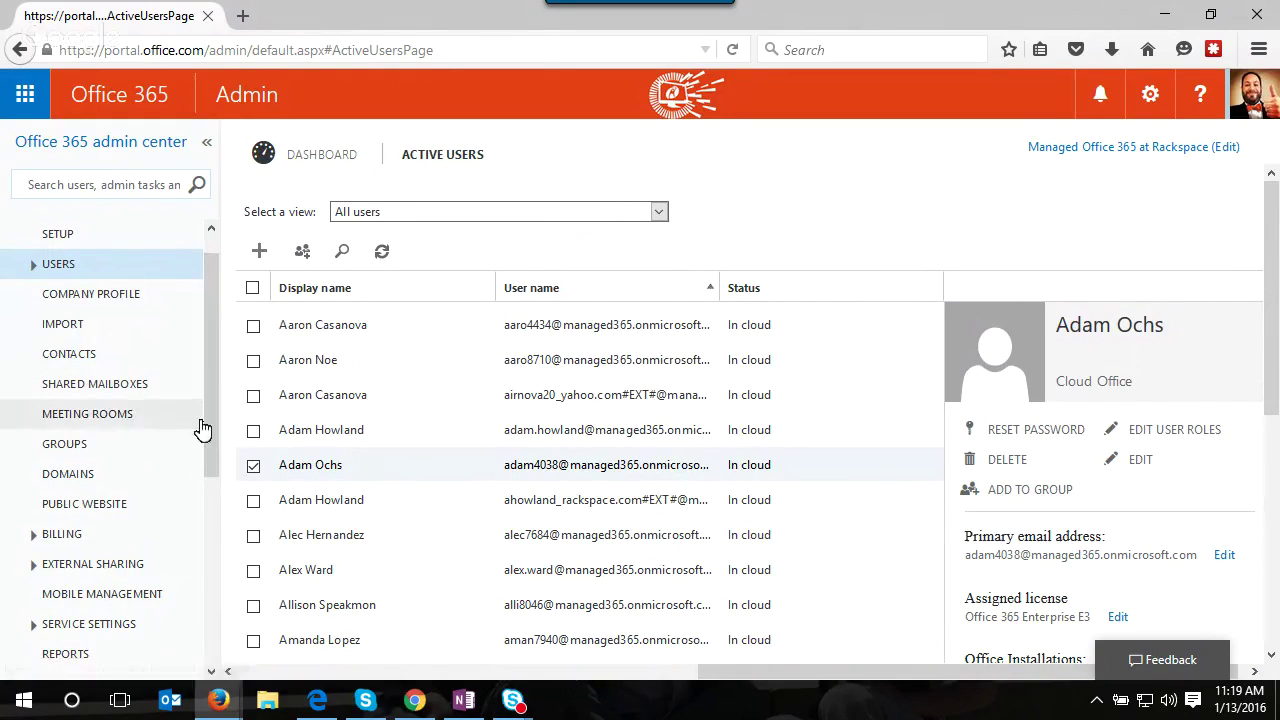
pyautogui.moveTo(209, 383); pyautogui.dragTo(210, 437)
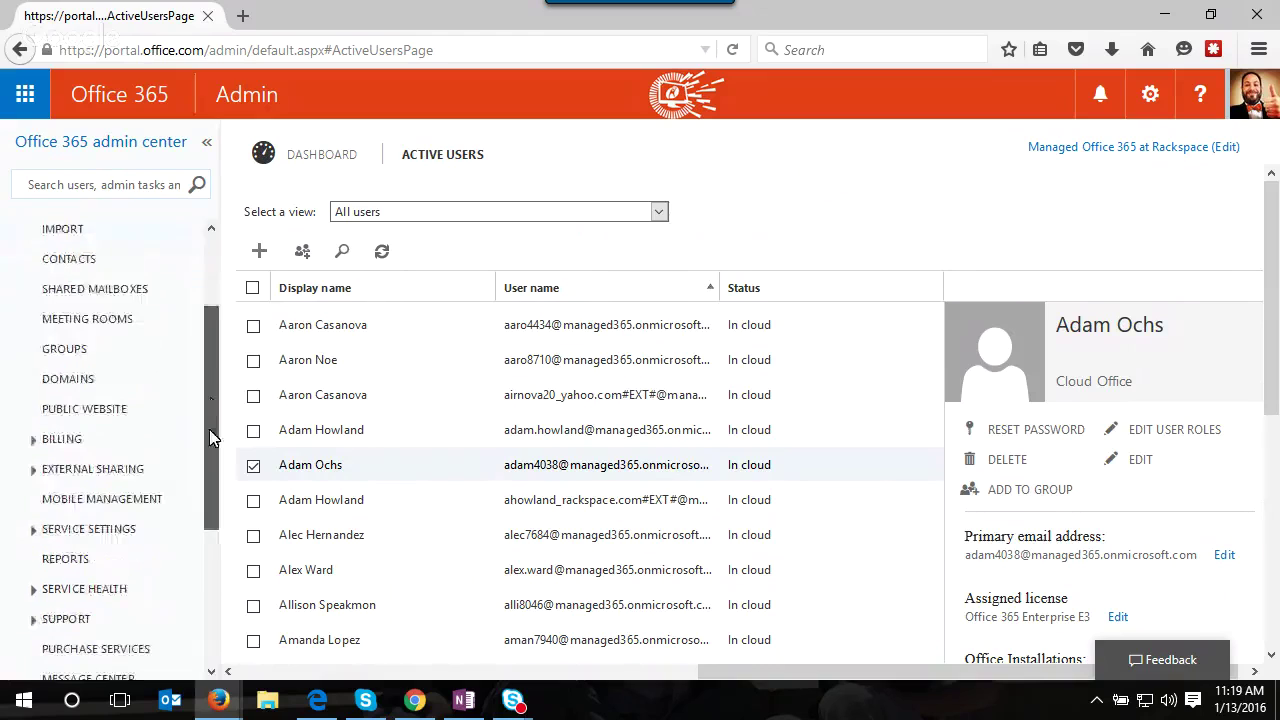
pyautogui.click(65, 559)
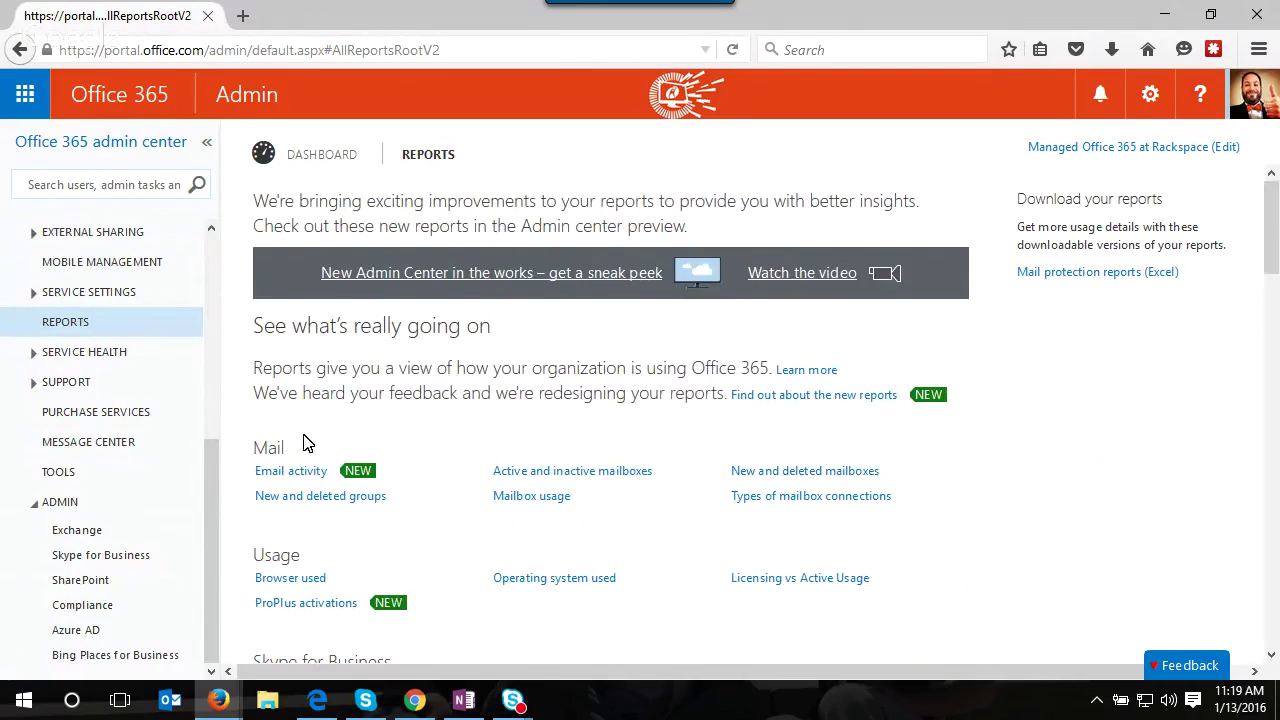
pyautogui.scroll(-1, 409, 451)
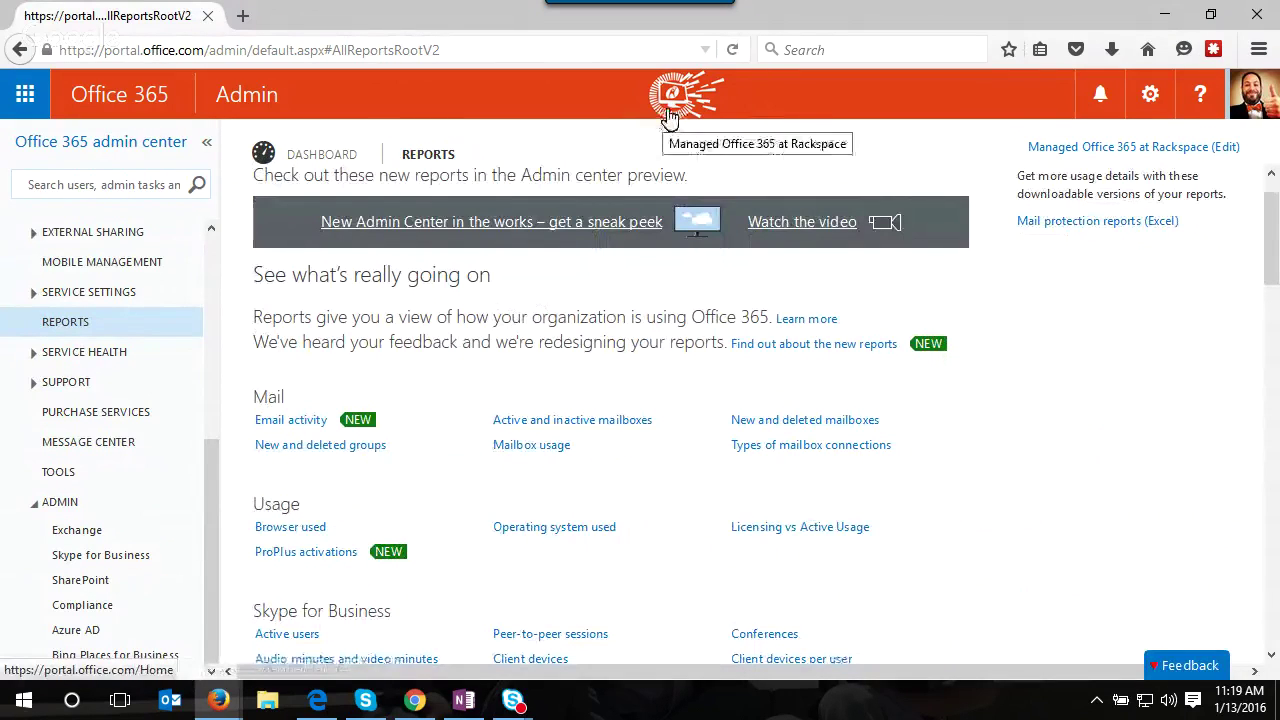
pyautogui.click(308, 424)
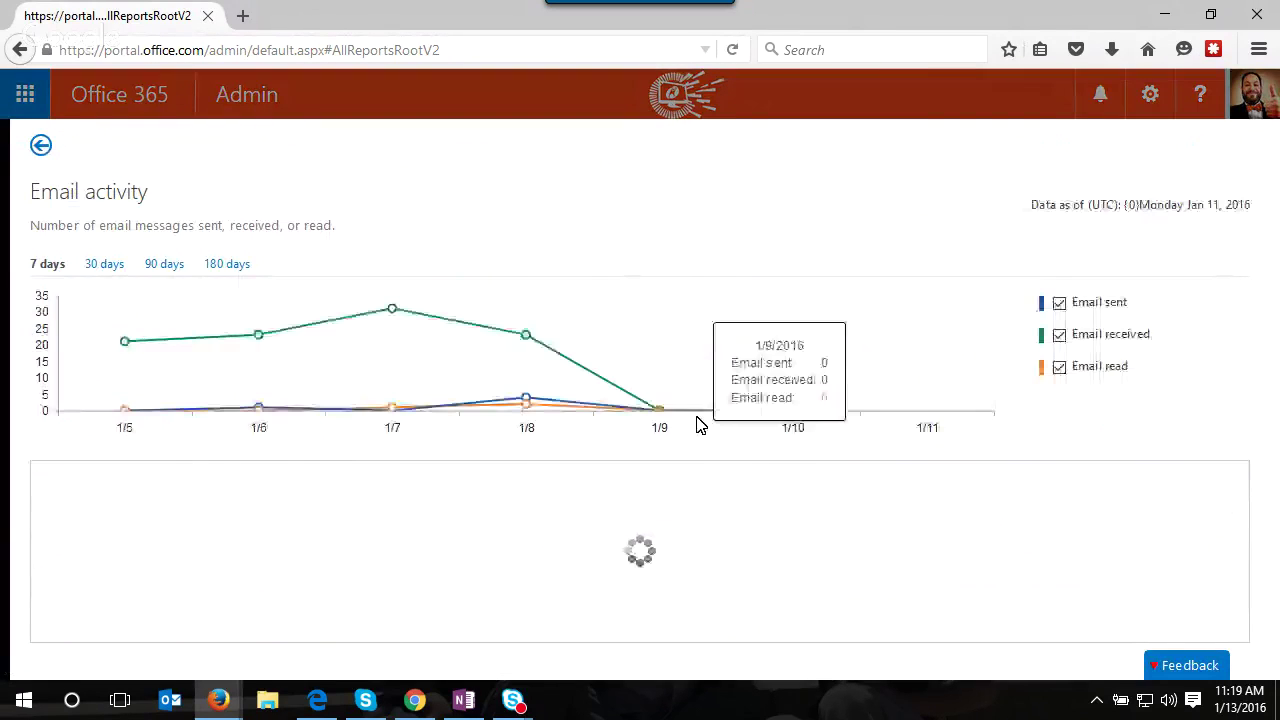
pyautogui.scroll(-5, 447, 593)
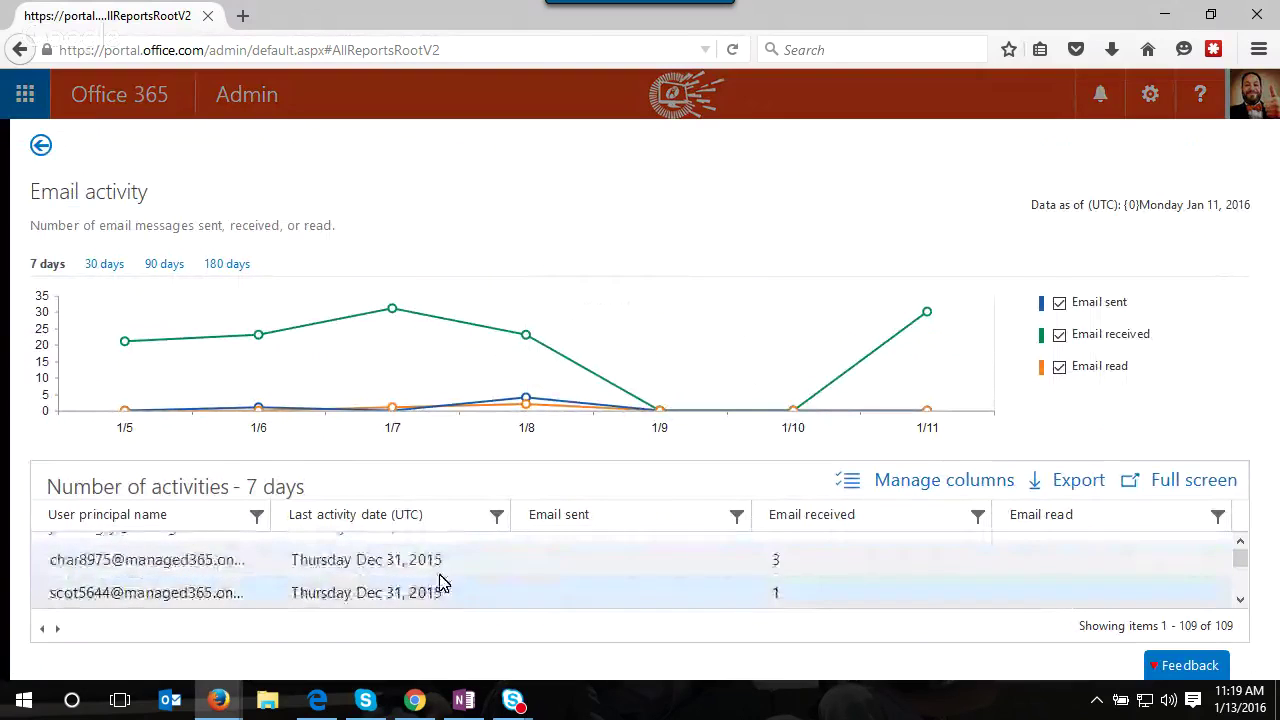
pyautogui.scroll(-1, 437, 586)
pyautogui.moveTo(512, 338)
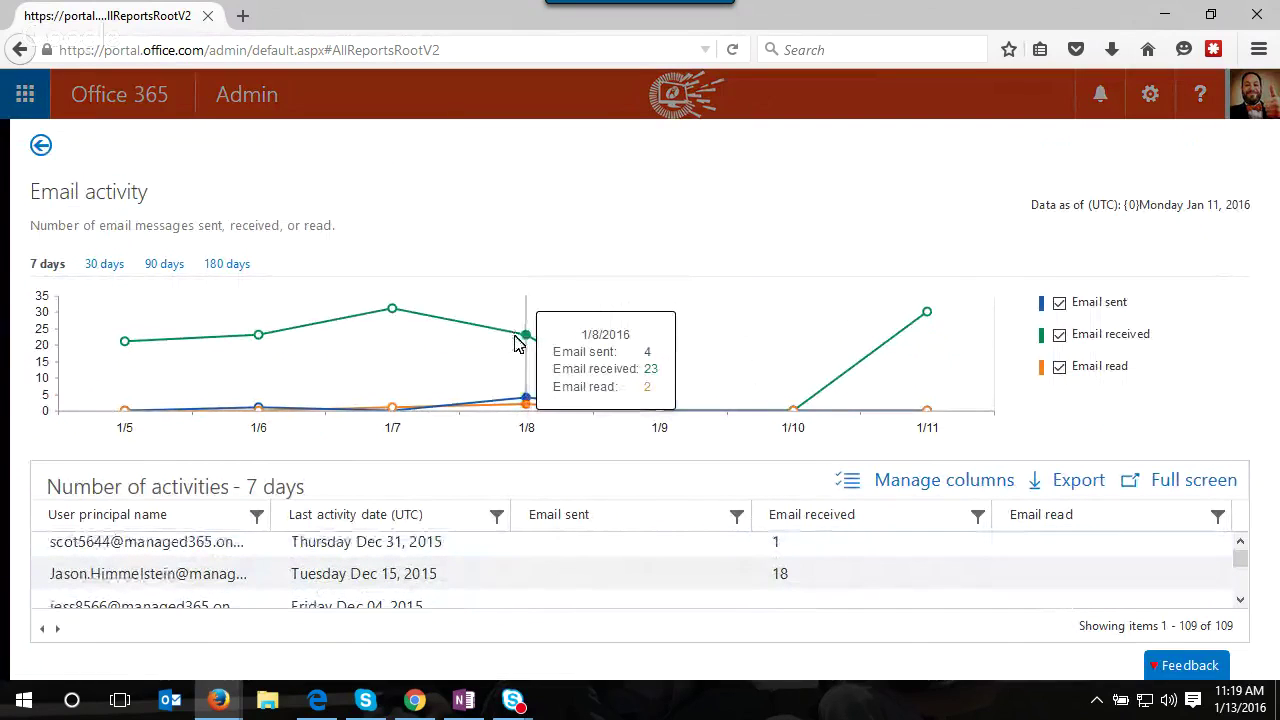
pyautogui.moveTo(399, 319)
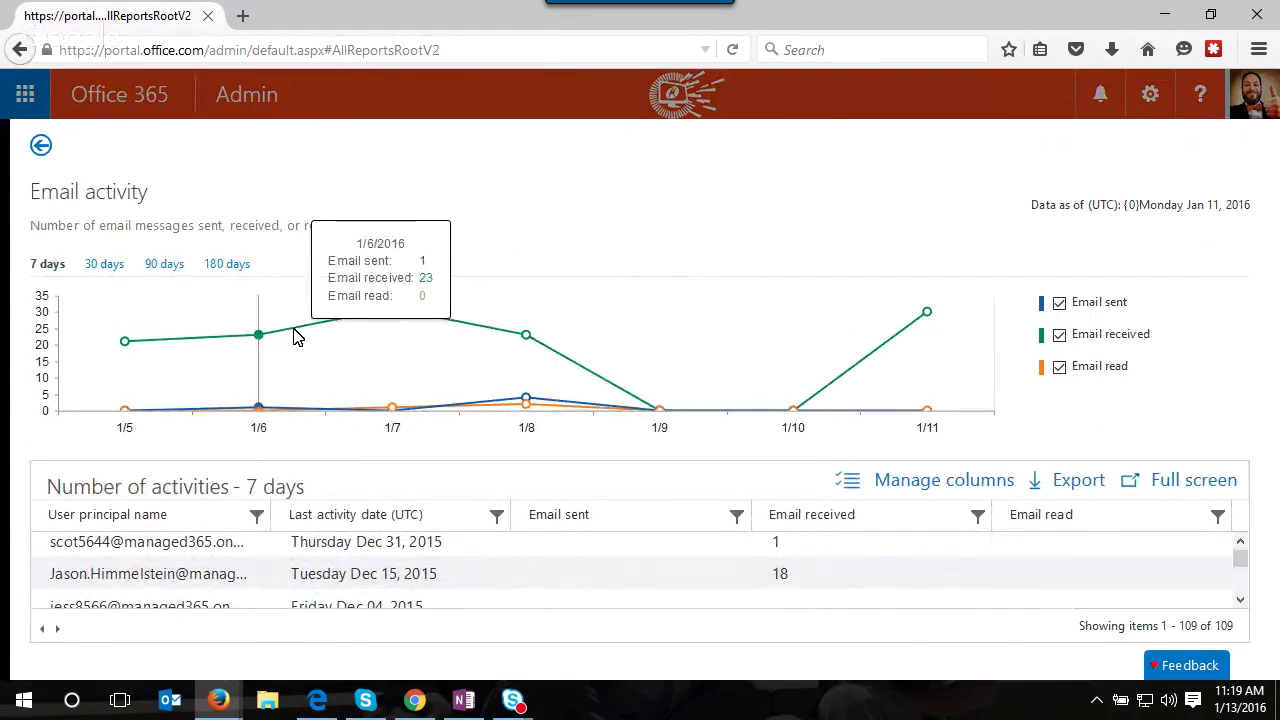
pyautogui.moveTo(135, 347)
pyautogui.moveTo(331, 346)
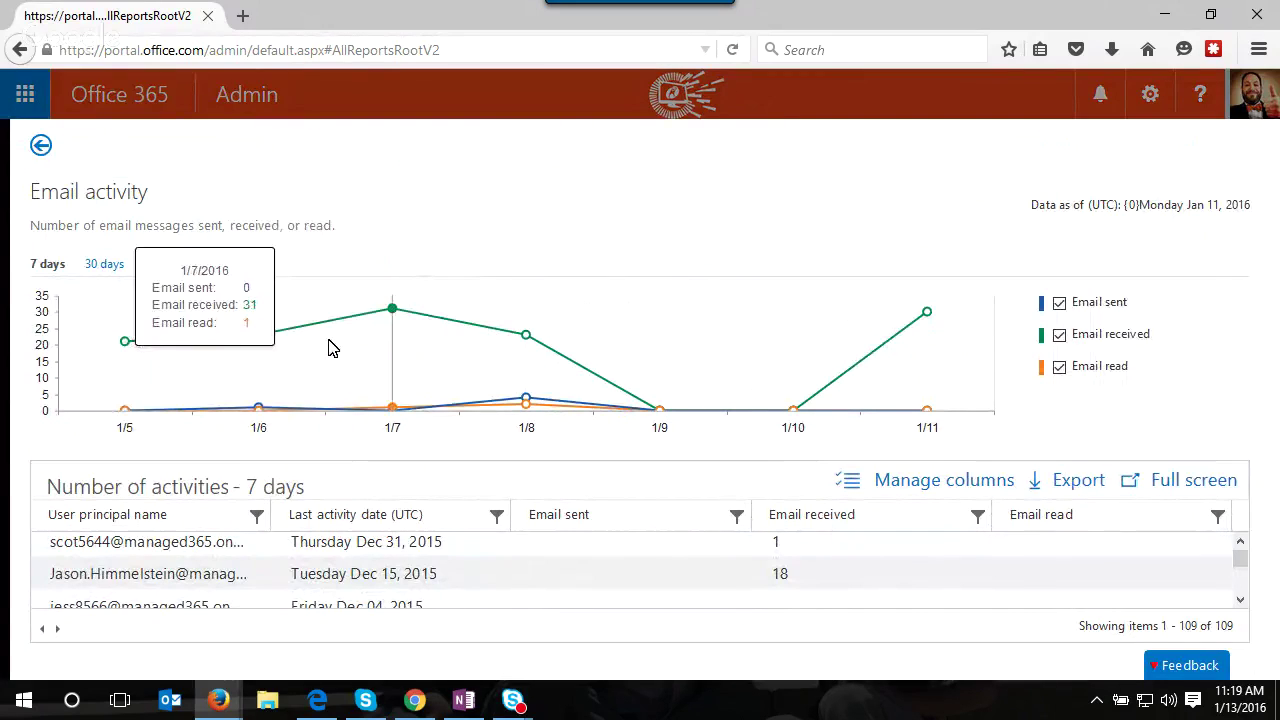
pyautogui.moveTo(590, 356)
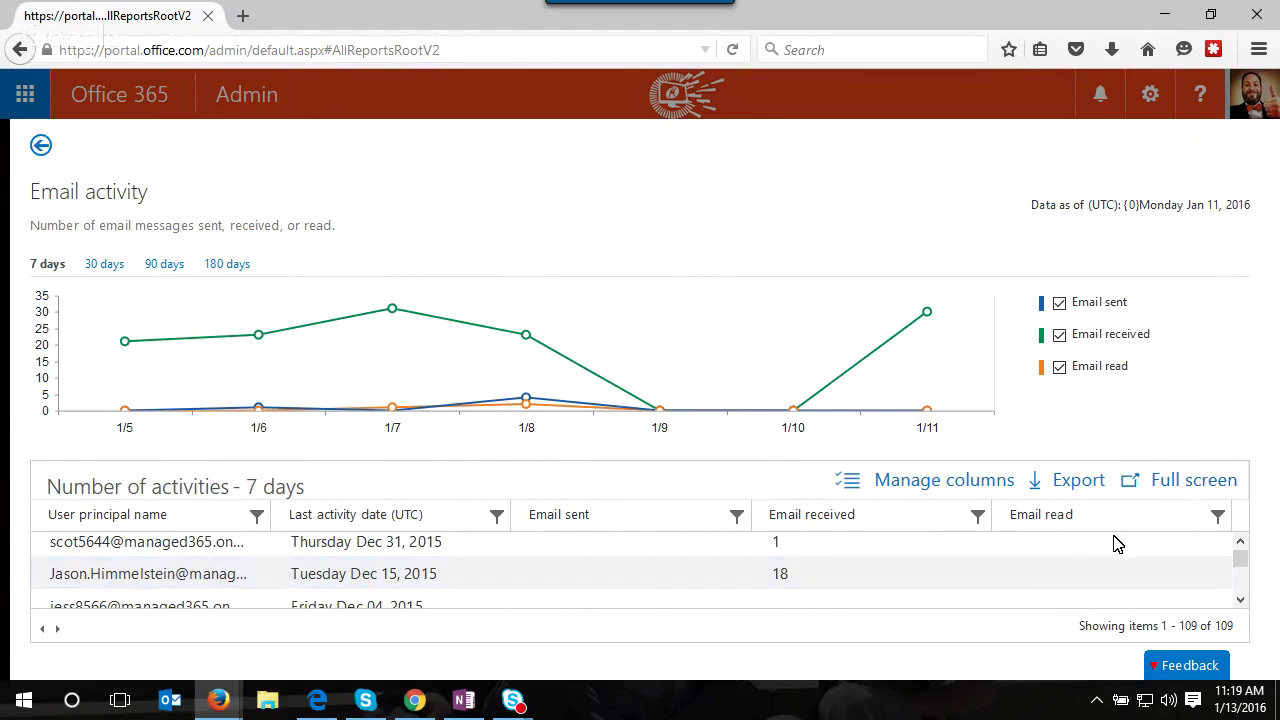
pyautogui.scroll(-3, 620, 566)
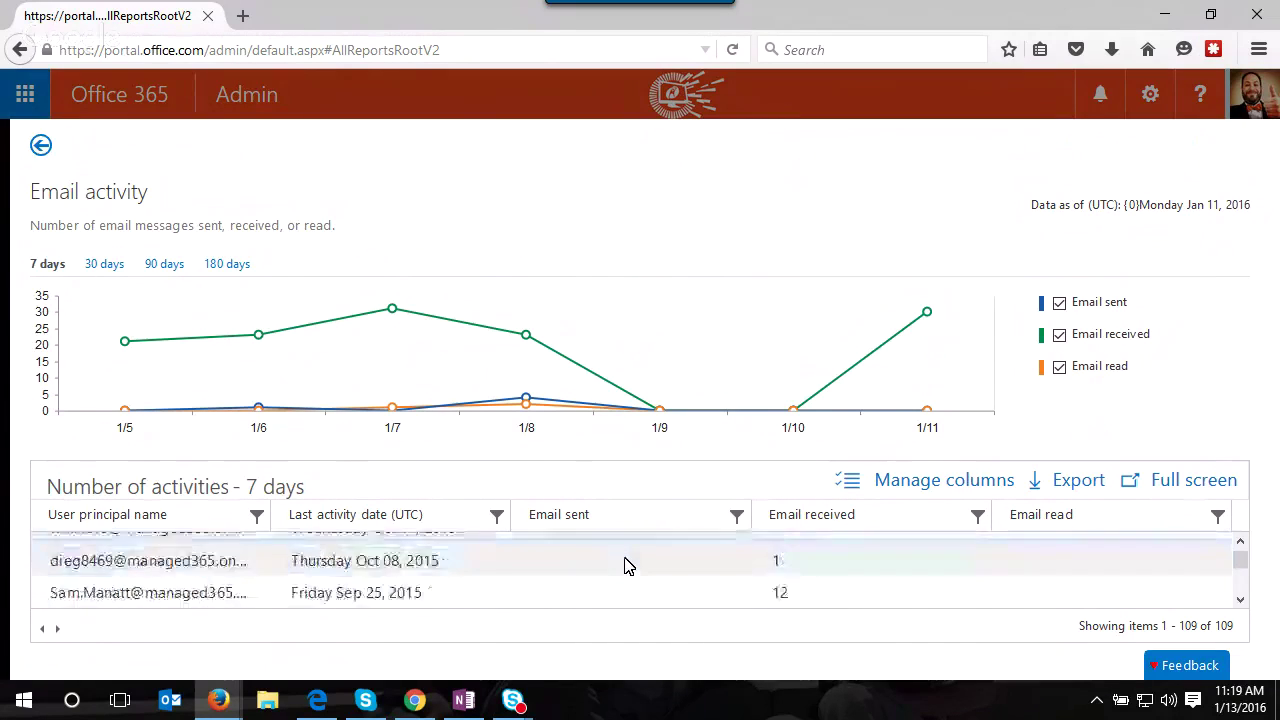
pyautogui.click(645, 522)
pyautogui.scroll(-5, 656, 548)
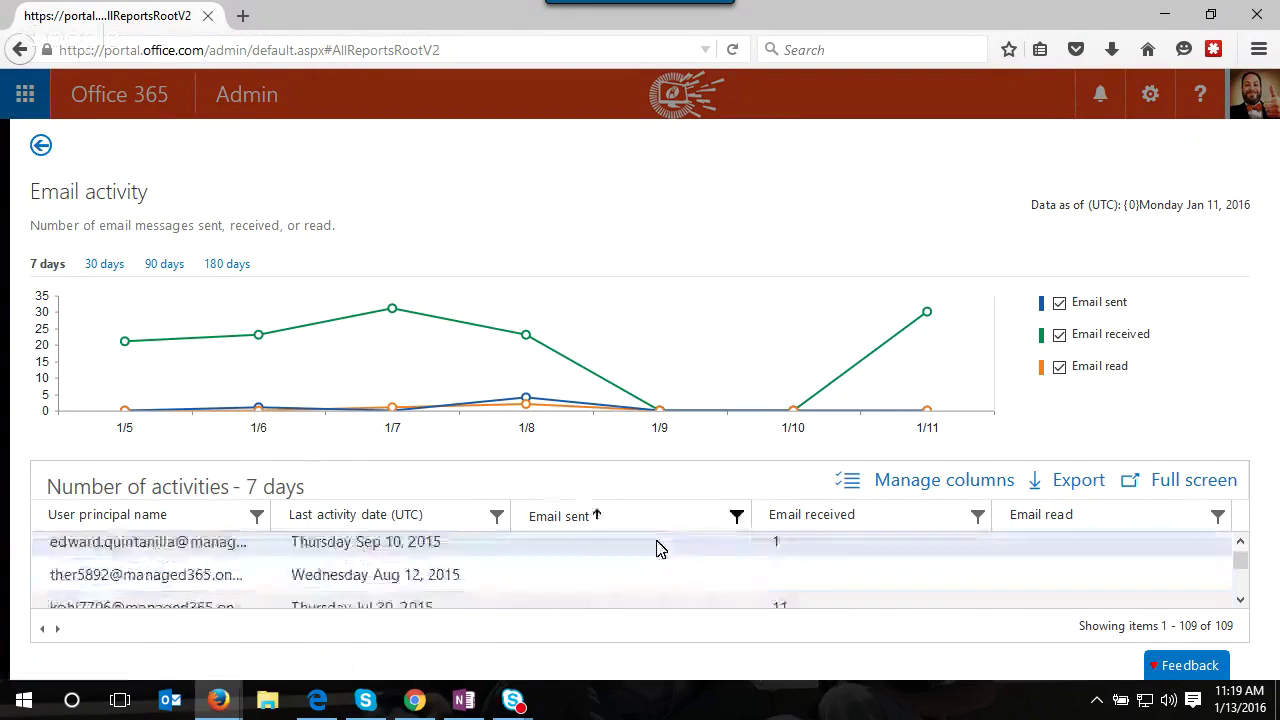
pyautogui.click(663, 524)
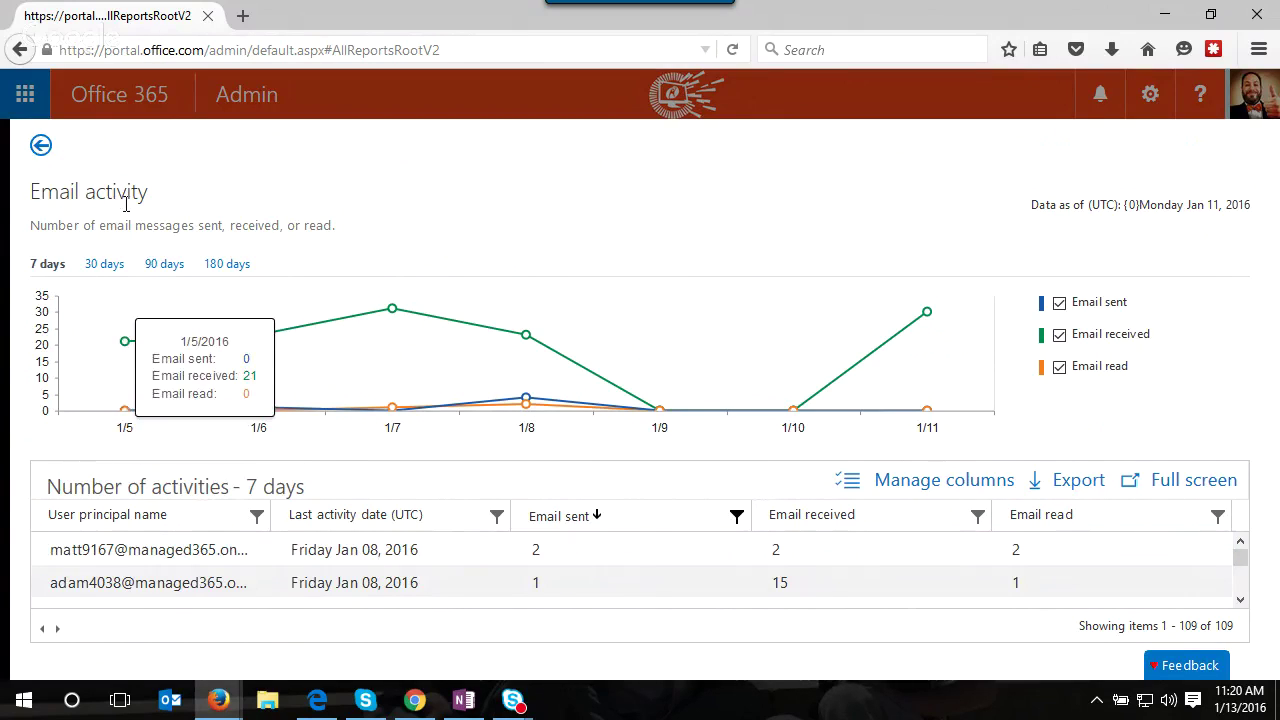
pyautogui.click(222, 266)
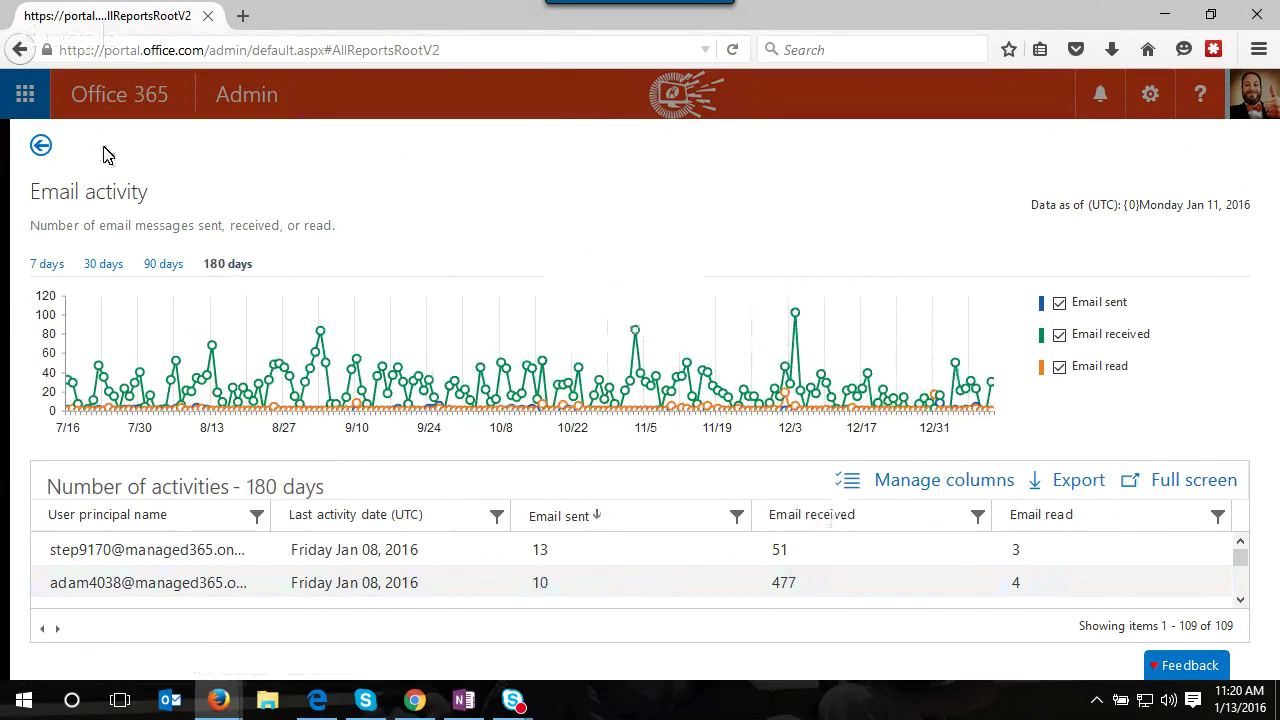
pyautogui.click(40, 147)
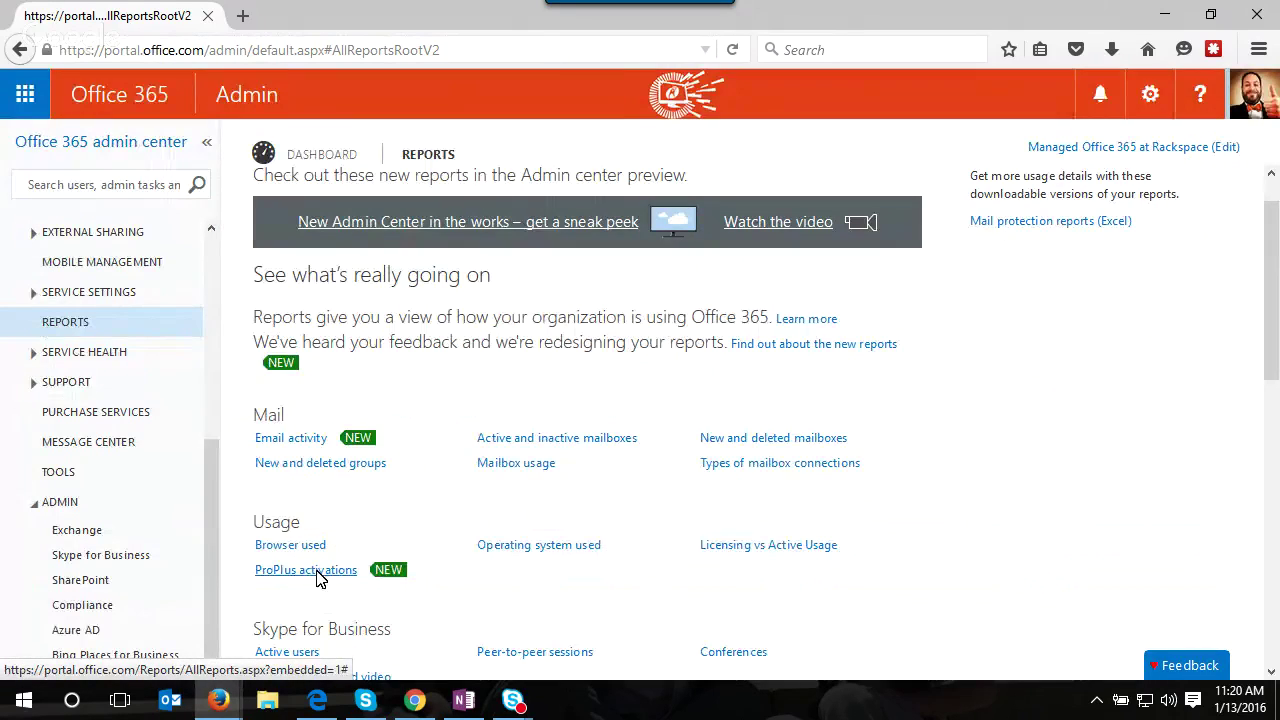
# - Open the ProPlus activations report with the browser zoomed out to 67%
pyautogui.click(316, 574)
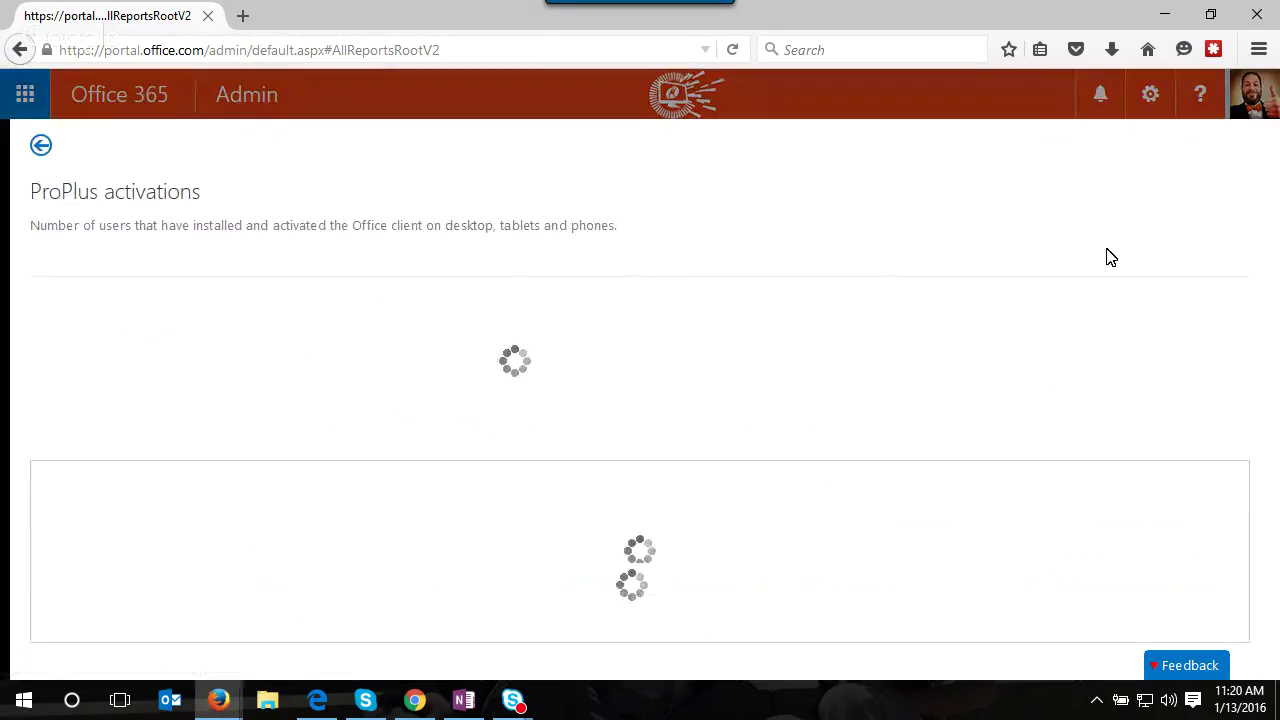
pyautogui.click(1257, 50)
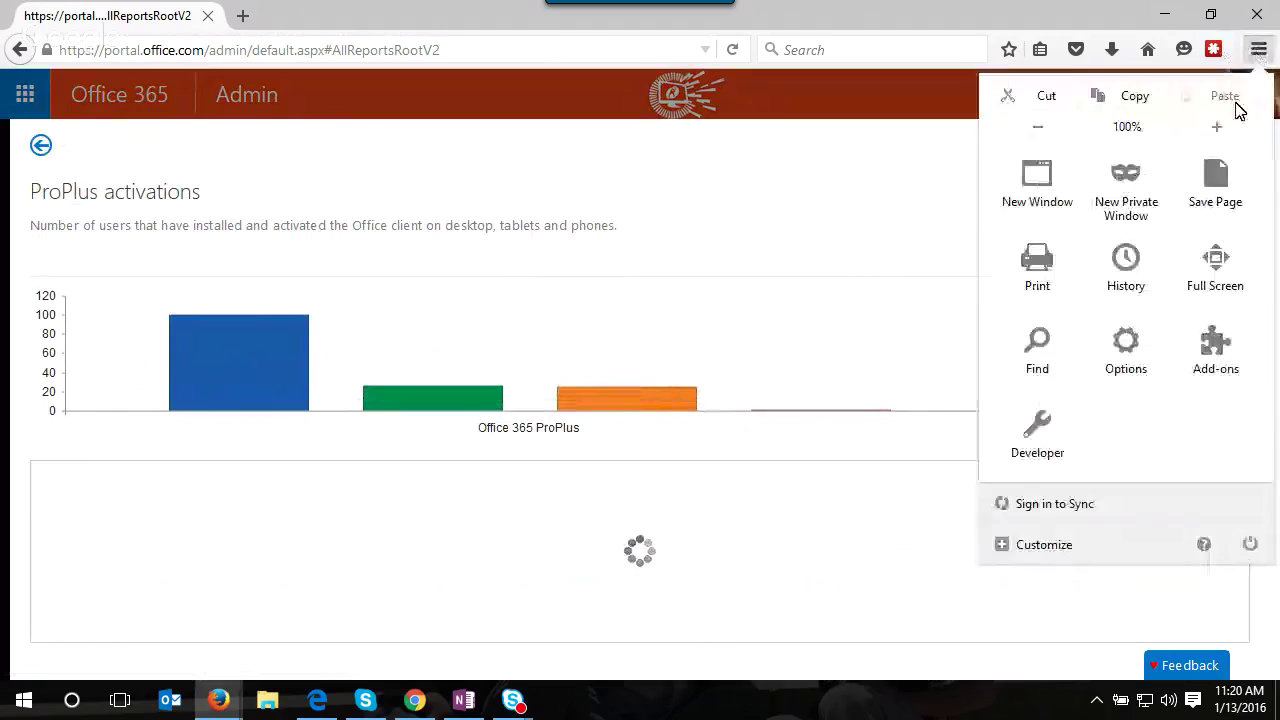
pyautogui.click(1055, 138)
pyautogui.click(1056, 139)
pyautogui.click(1055, 137)
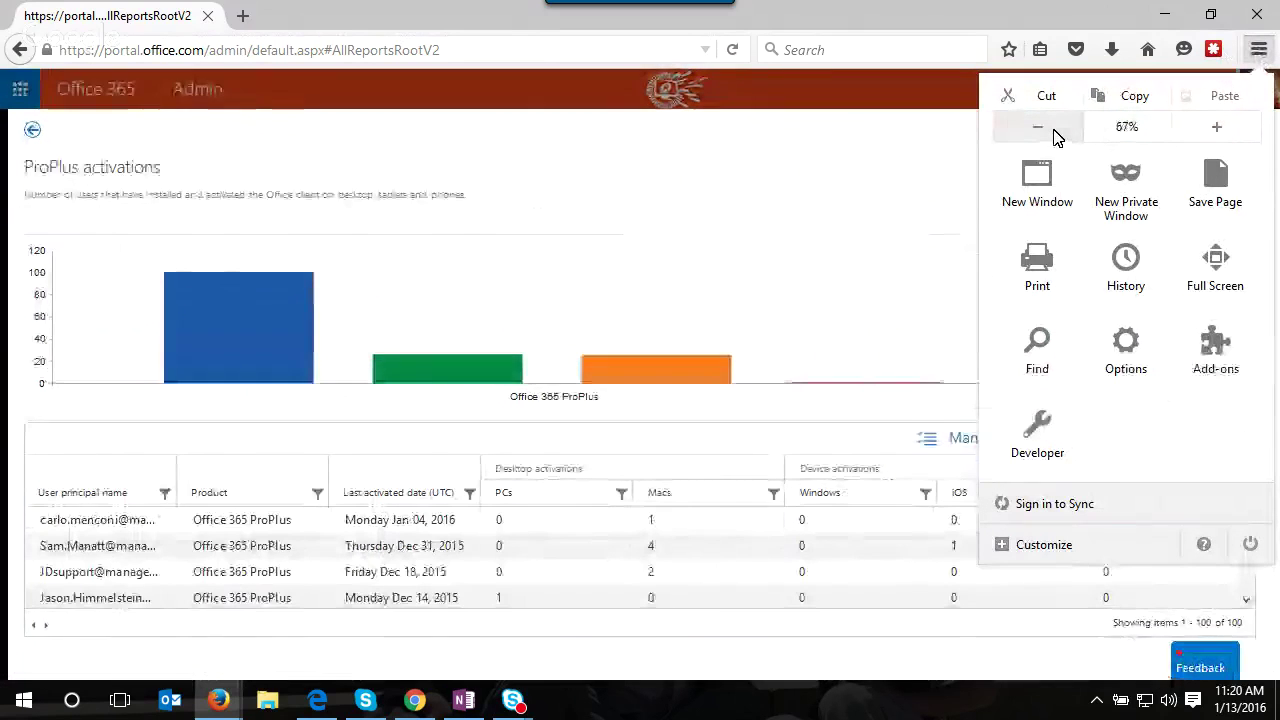
pyautogui.click(653, 176)
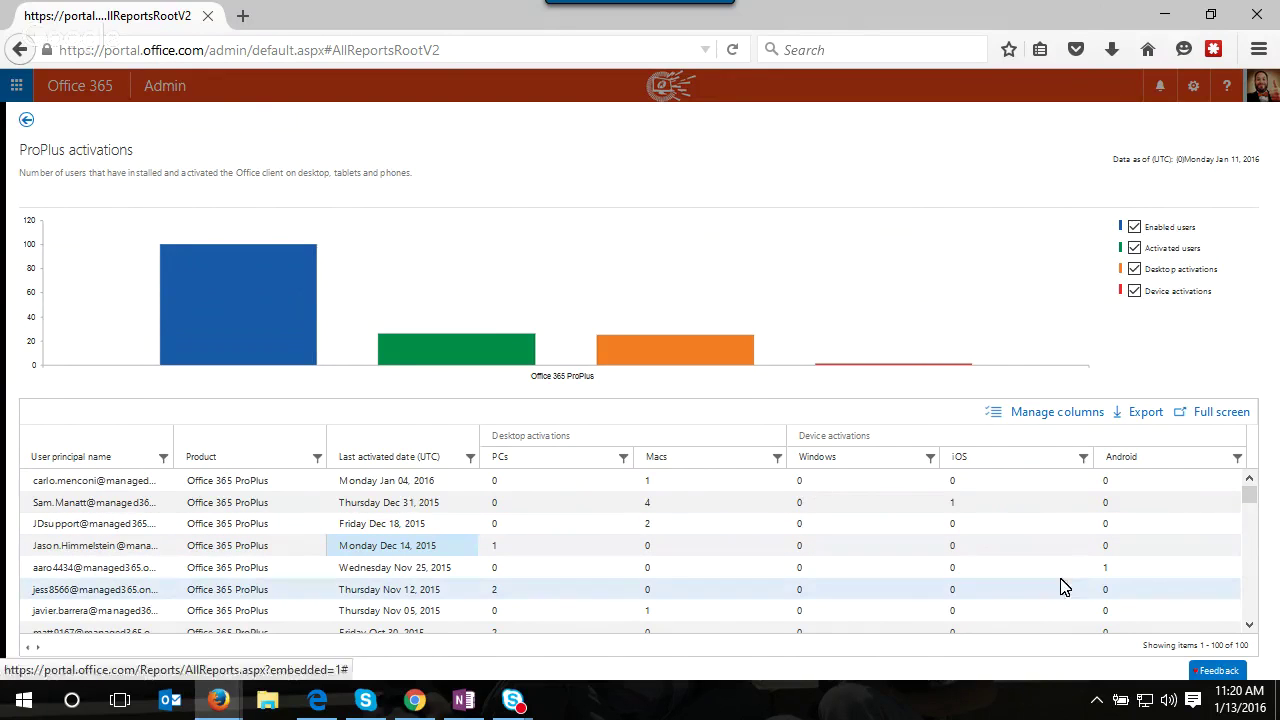
# - Sort the activations by iOS (highest first), Windows and Android, then go back to Reports
pyautogui.click(1010, 459)
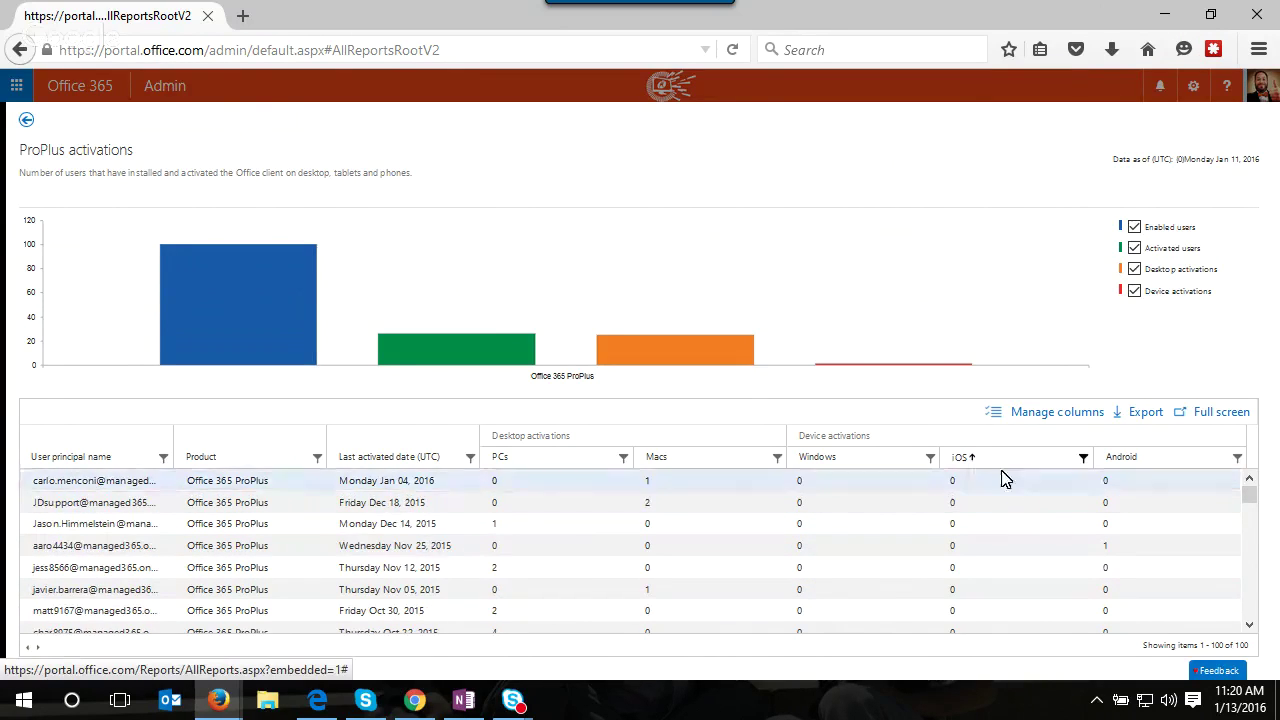
pyautogui.click(1005, 460)
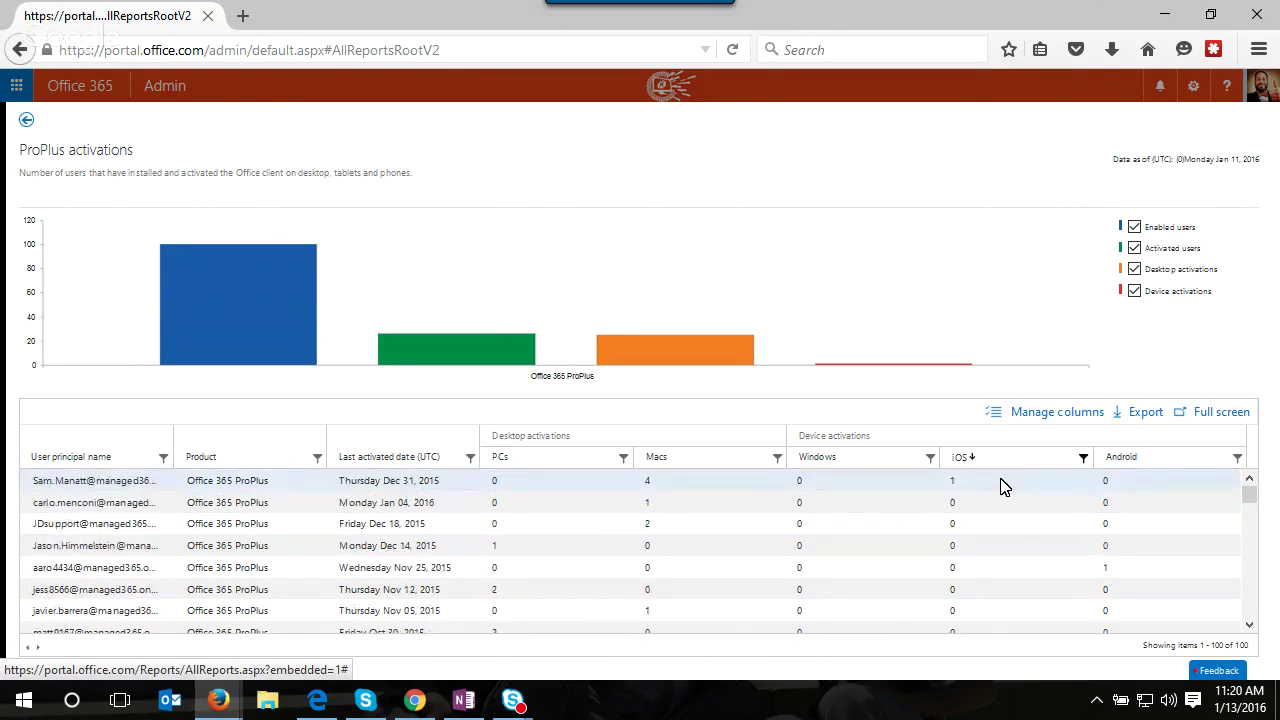
pyautogui.click(858, 465)
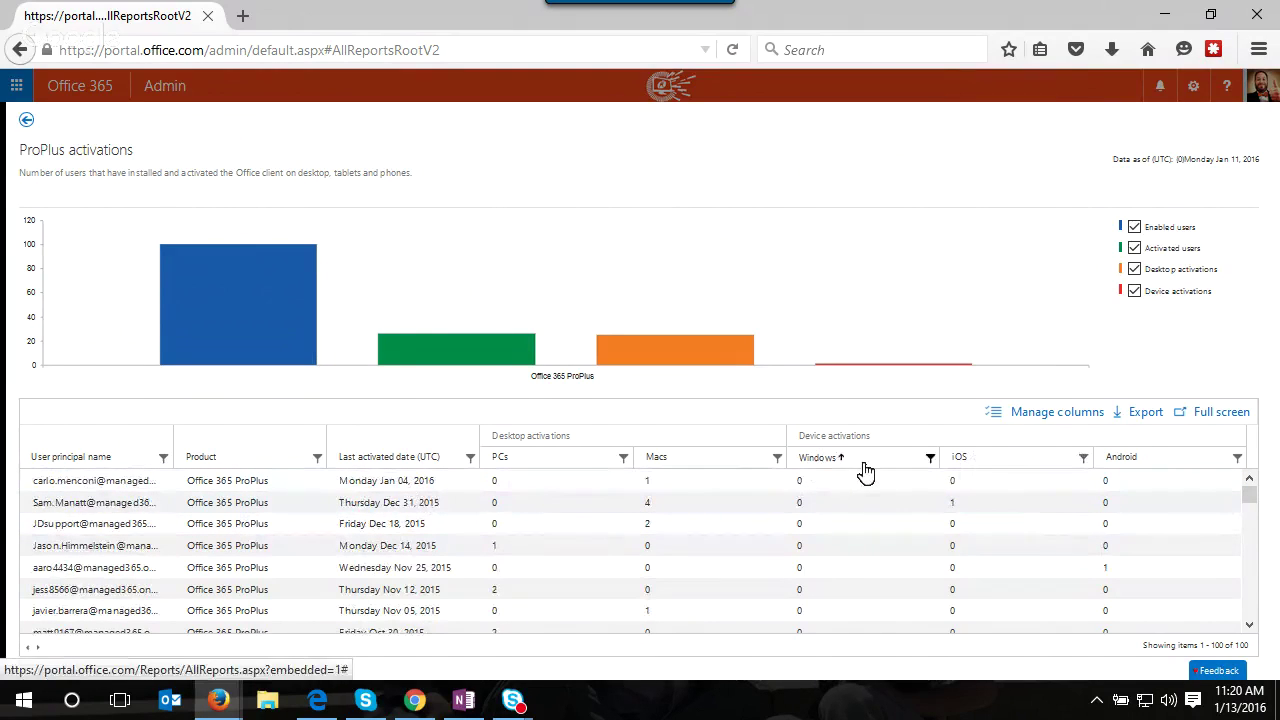
pyautogui.click(1141, 462)
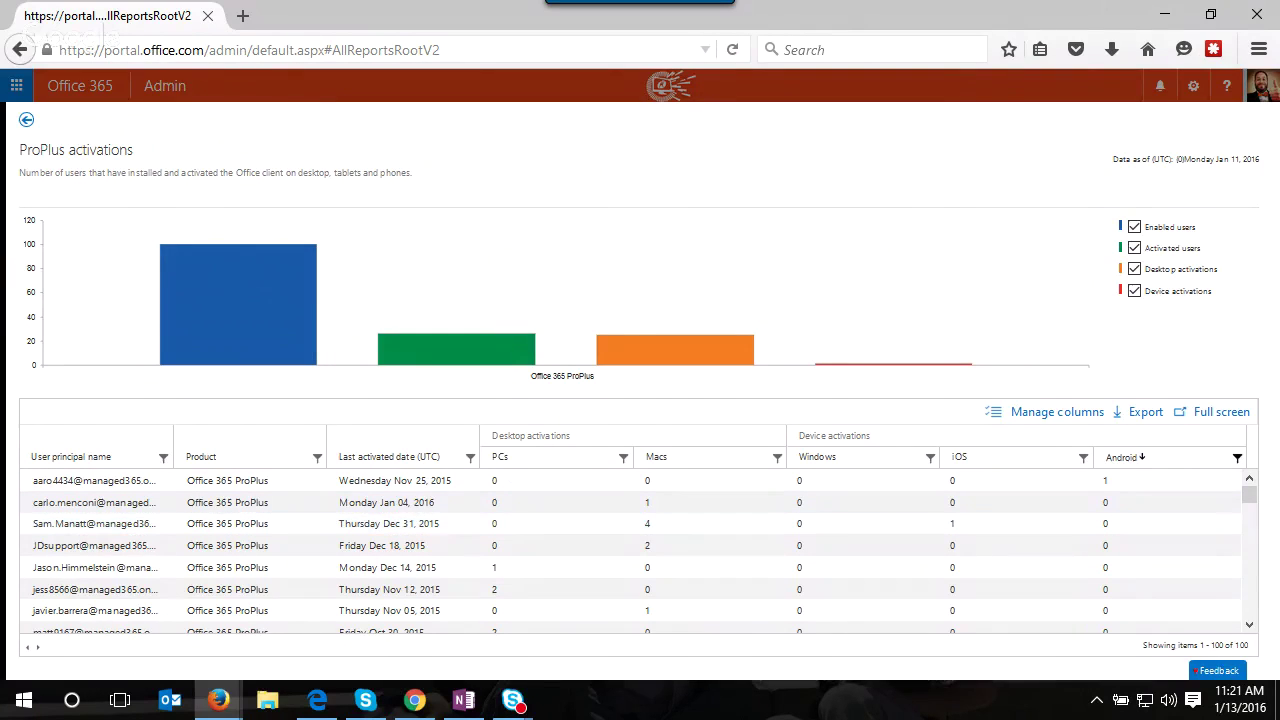
pyautogui.click(26, 124)
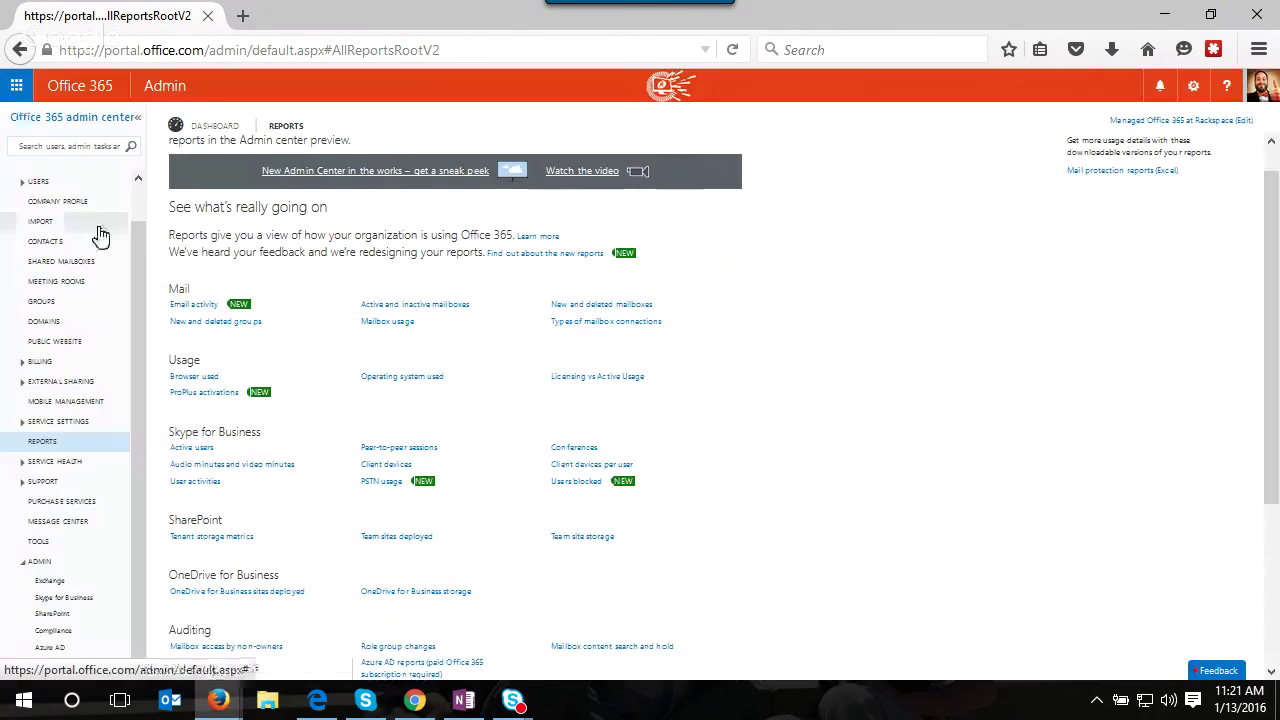
# - Zoom the Reports page back in from 90% to about 100%
pyautogui.scroll(-1, 650, 460)
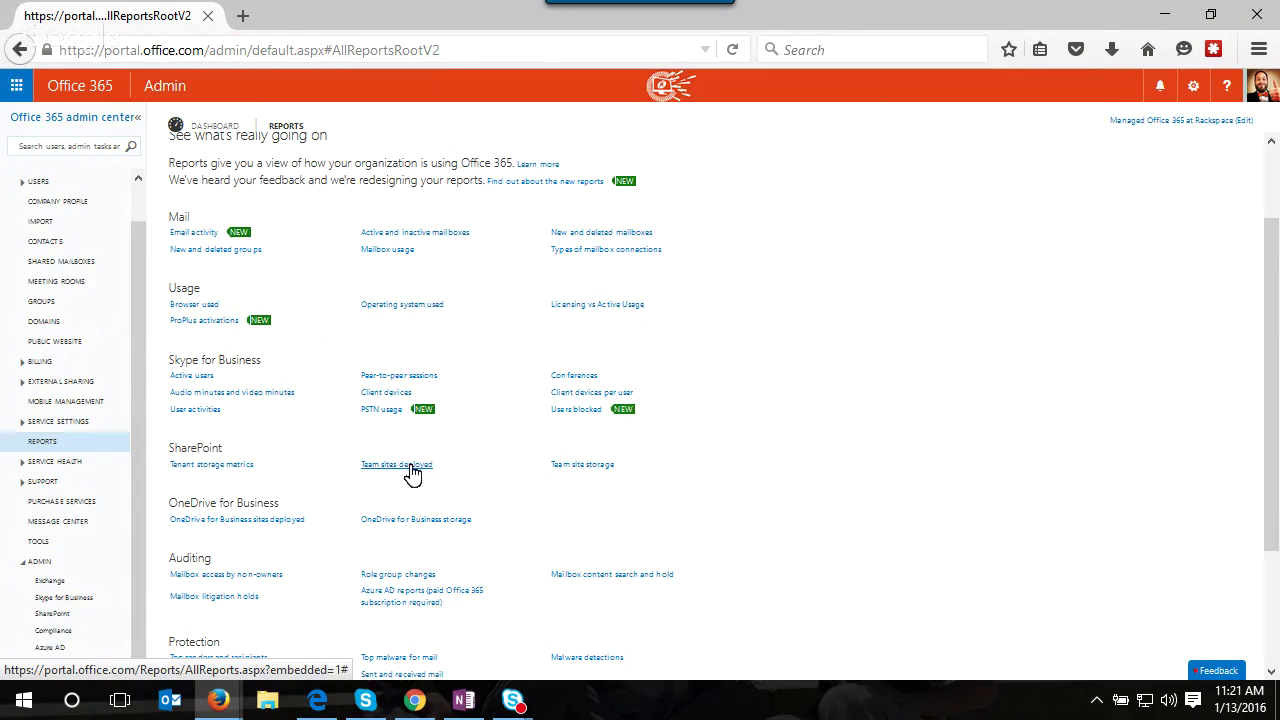
pyautogui.hotkey('ctrl', '+')
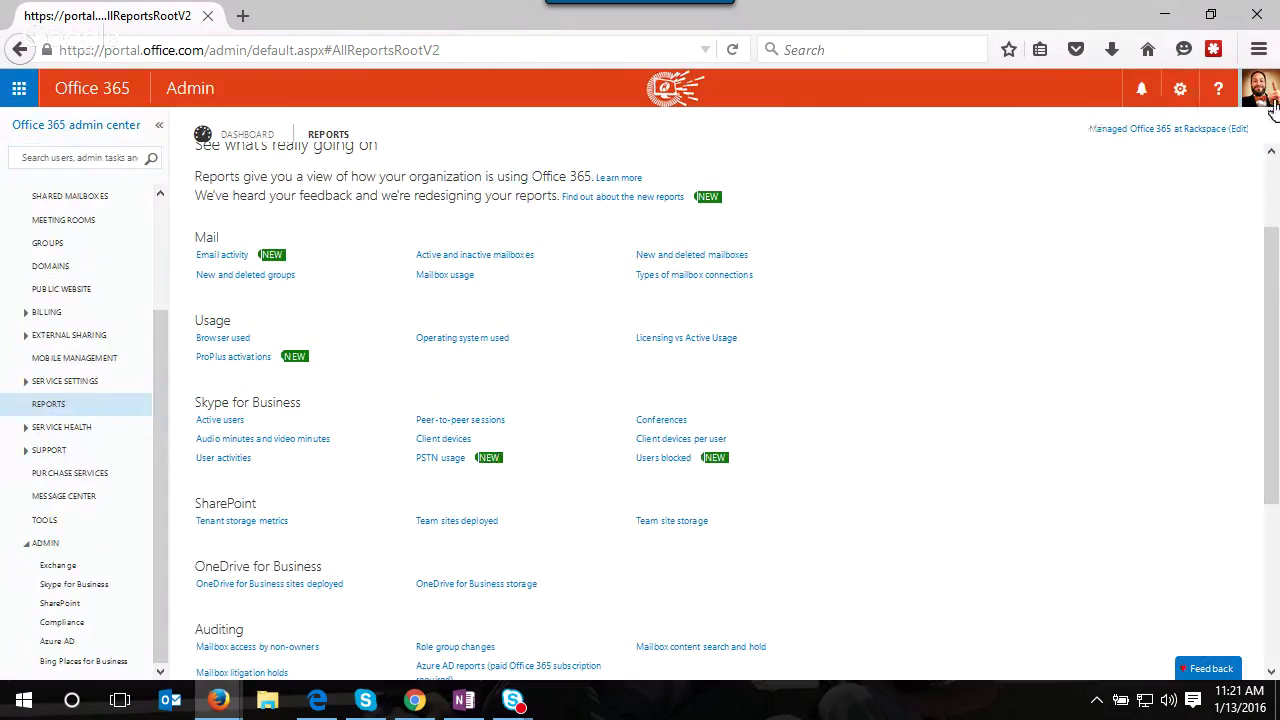
pyautogui.click(1259, 52)
pyautogui.click(1212, 128)
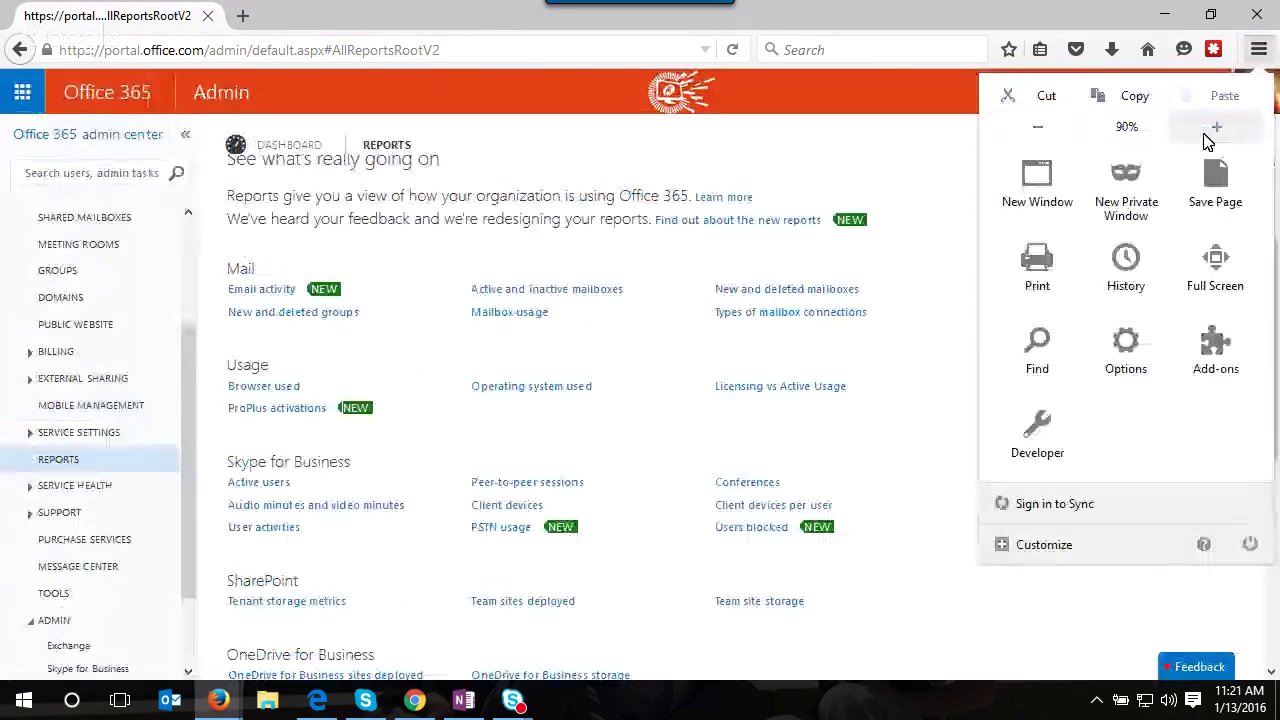
pyautogui.click(1207, 141)
pyautogui.click(891, 469)
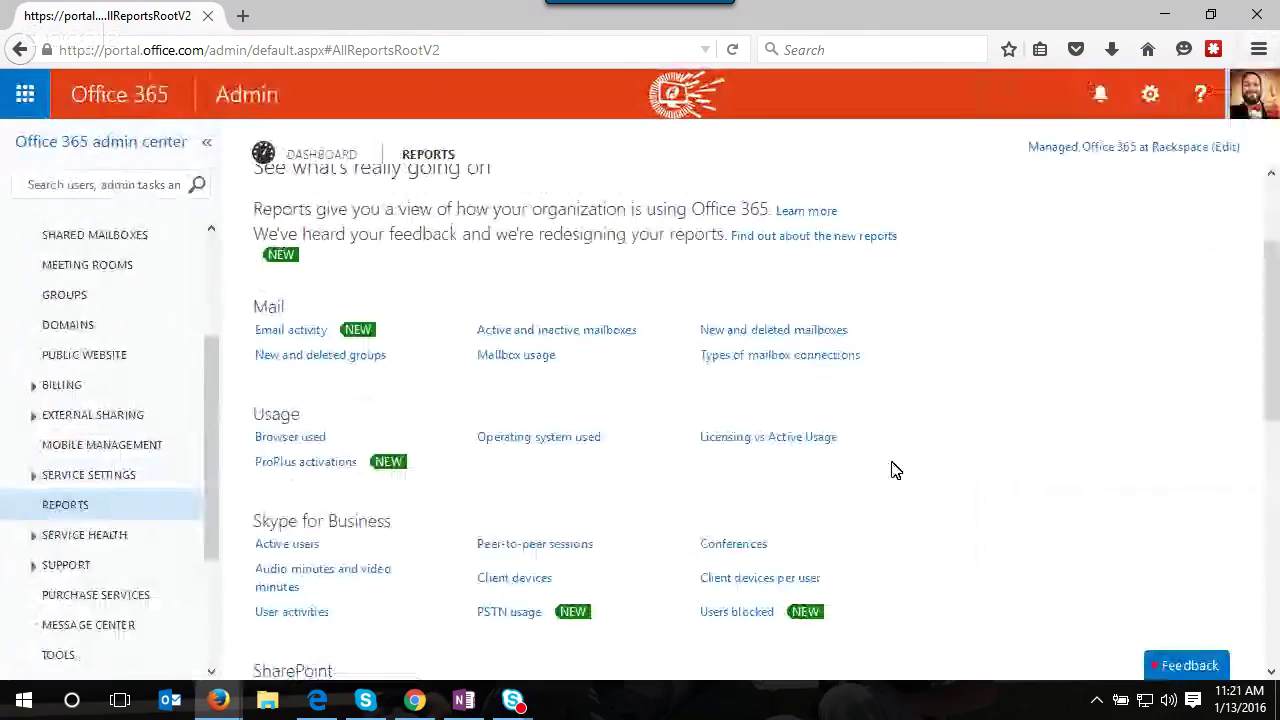
# - Open the Team sites deployed report under SharePoint
pyautogui.scroll(-1, 895, 471)
pyautogui.scroll(-2, 880, 475)
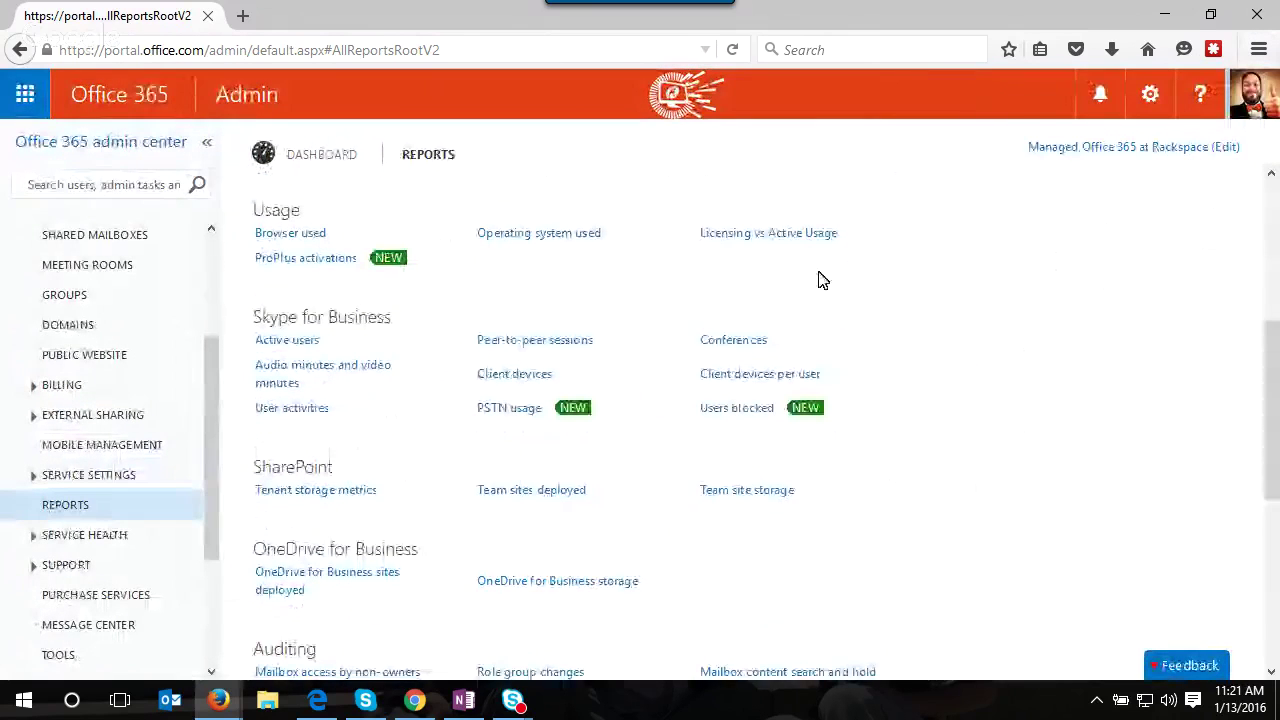
pyautogui.click(551, 490)
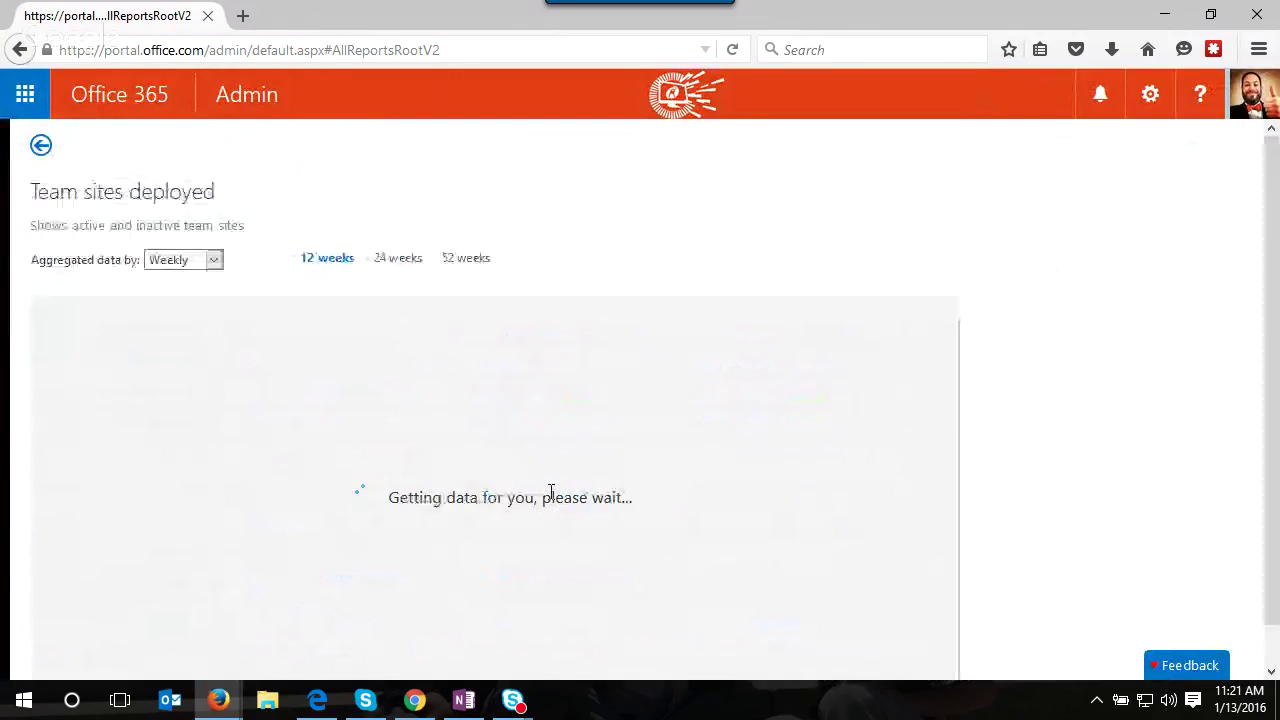
# - Scroll through the Team sites deployed report to inspect its chart
pyautogui.scroll(-1, 1090, 388)
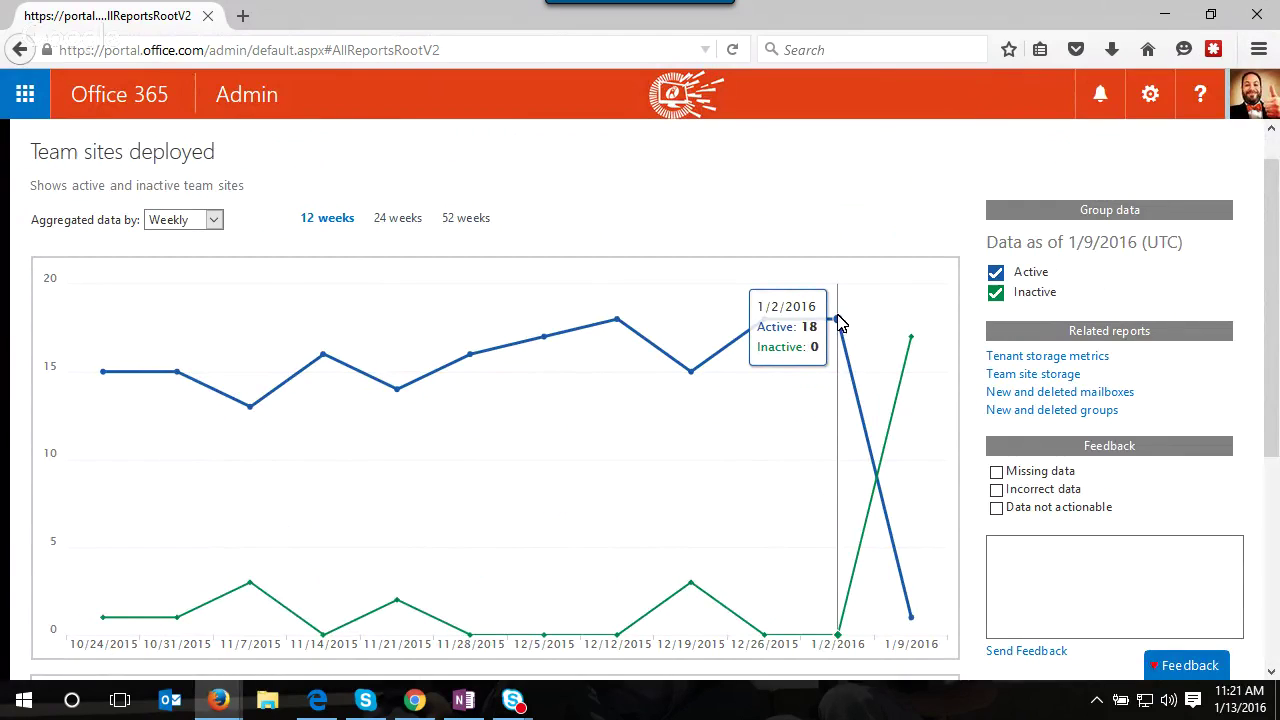
pyautogui.moveTo(880, 386)
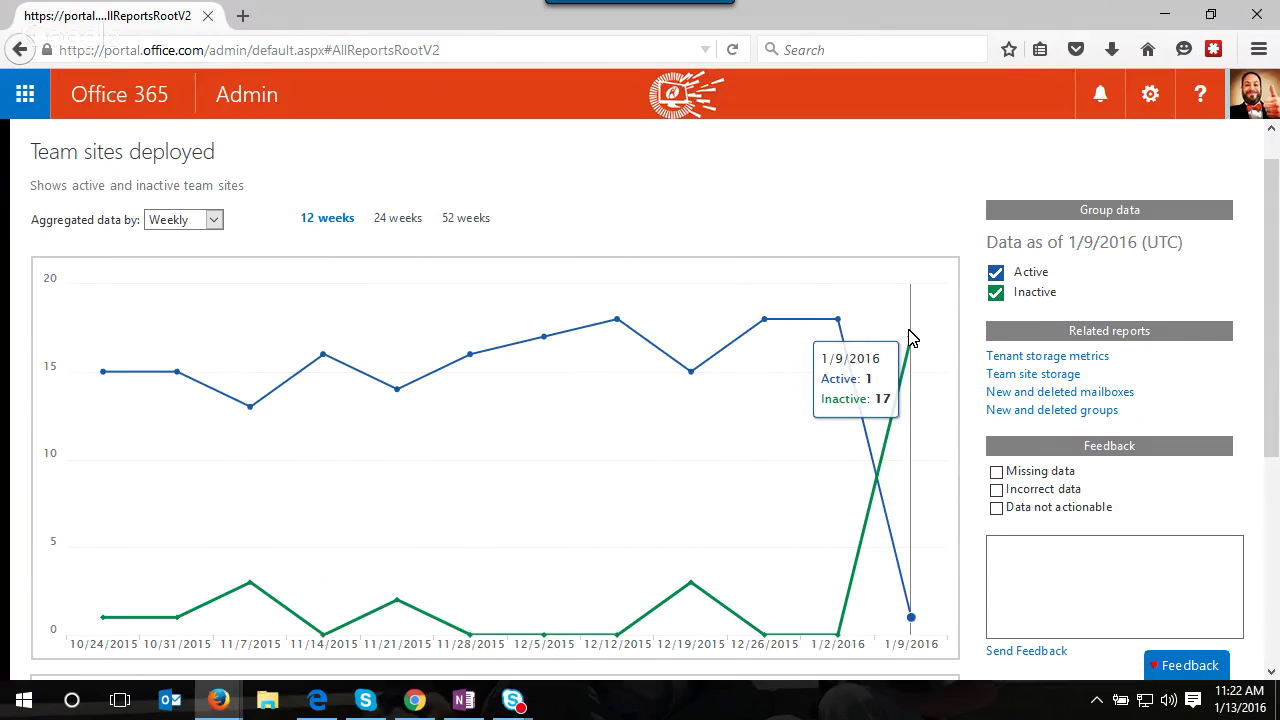
pyautogui.scroll(-3, 910, 360)
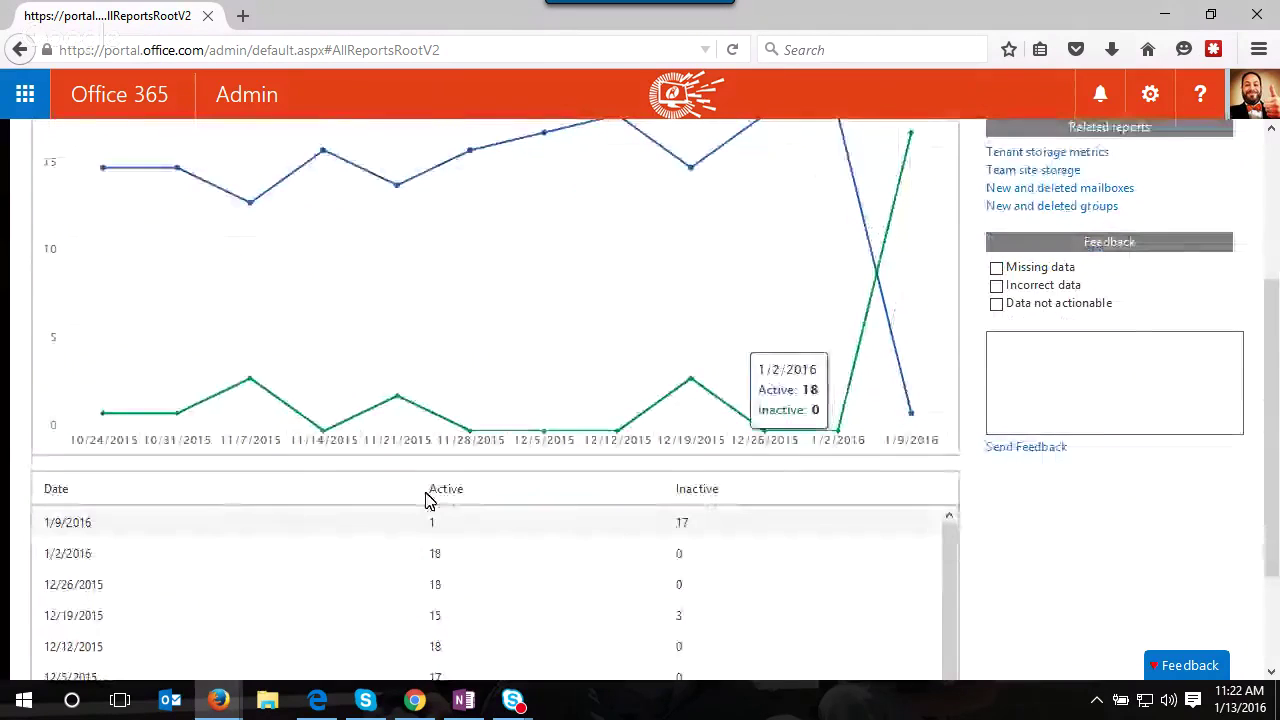
pyautogui.scroll(-2, 318, 591)
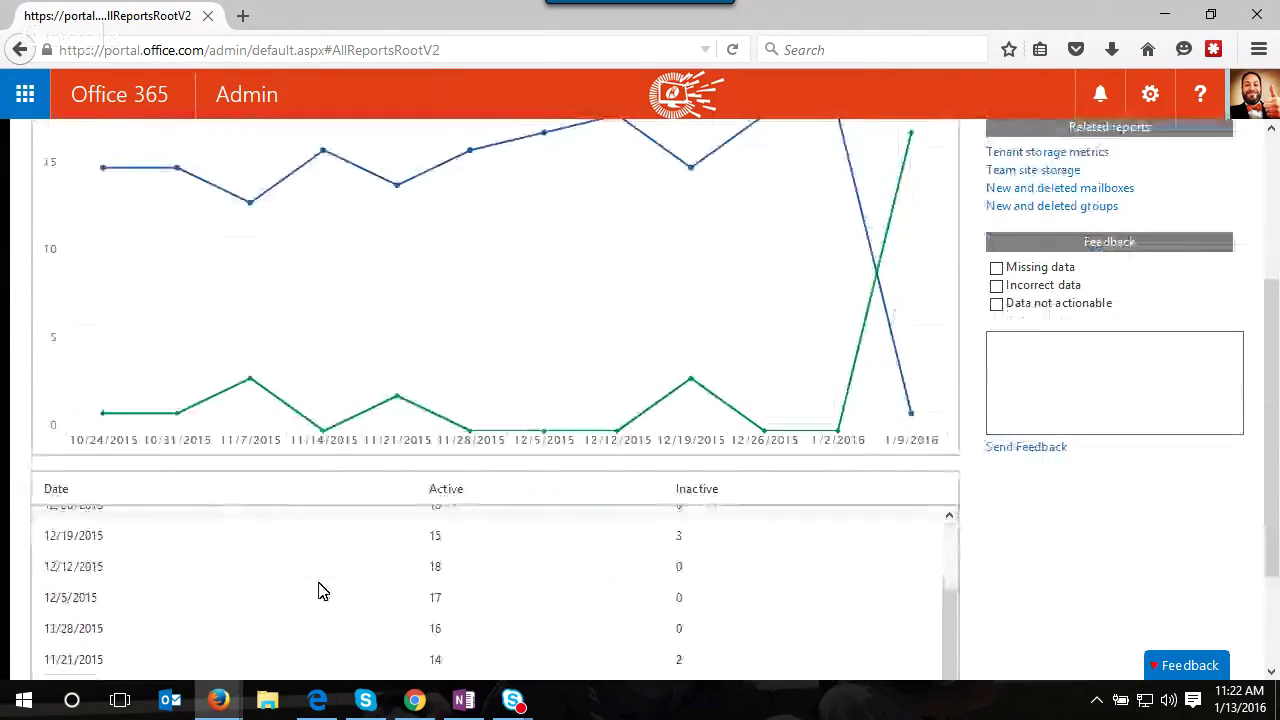
pyautogui.scroll(3, 351, 594)
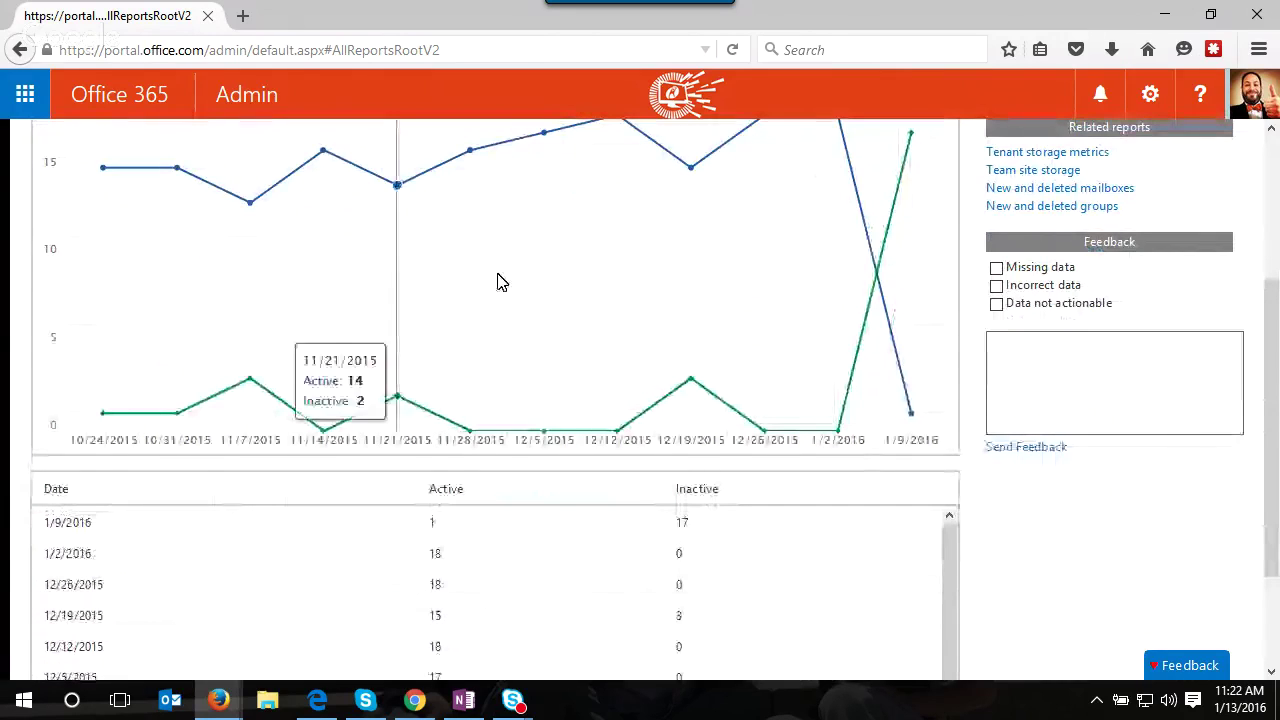
pyautogui.scroll(2, 606, 318)
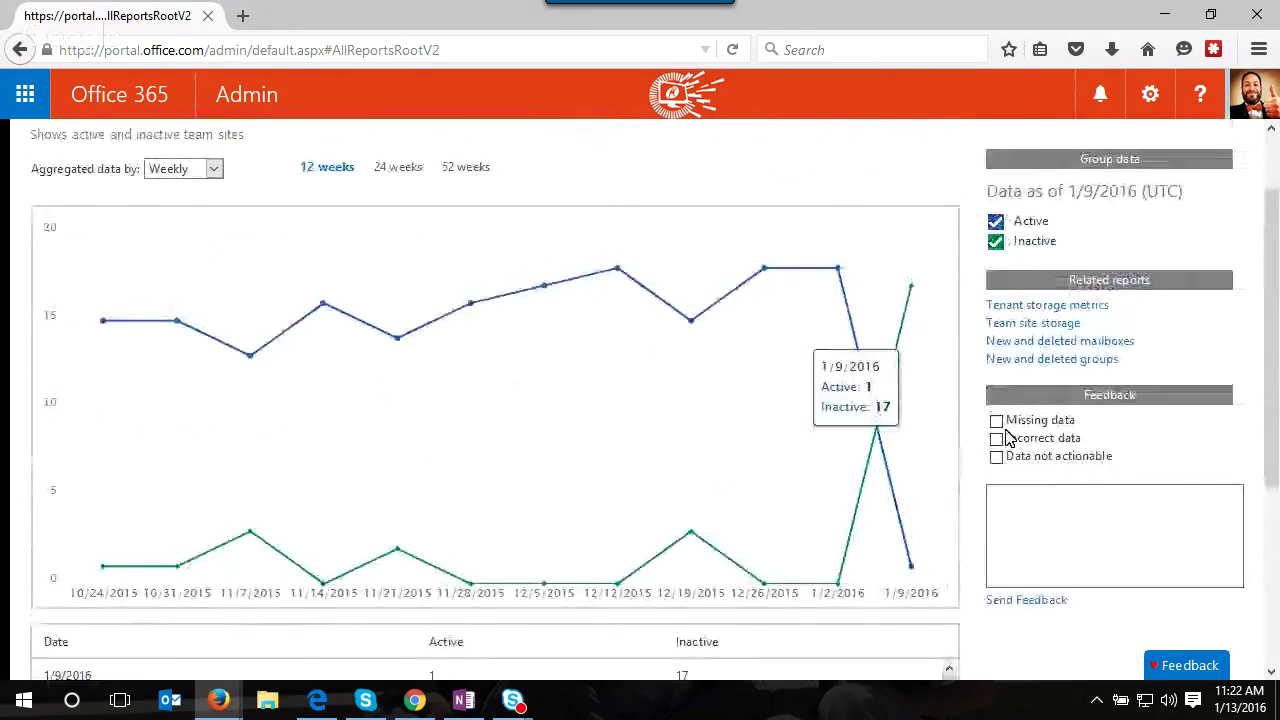
# - Aggregate team-site data monthly over 24 months, then return to the Reports list
pyautogui.click(186, 172)
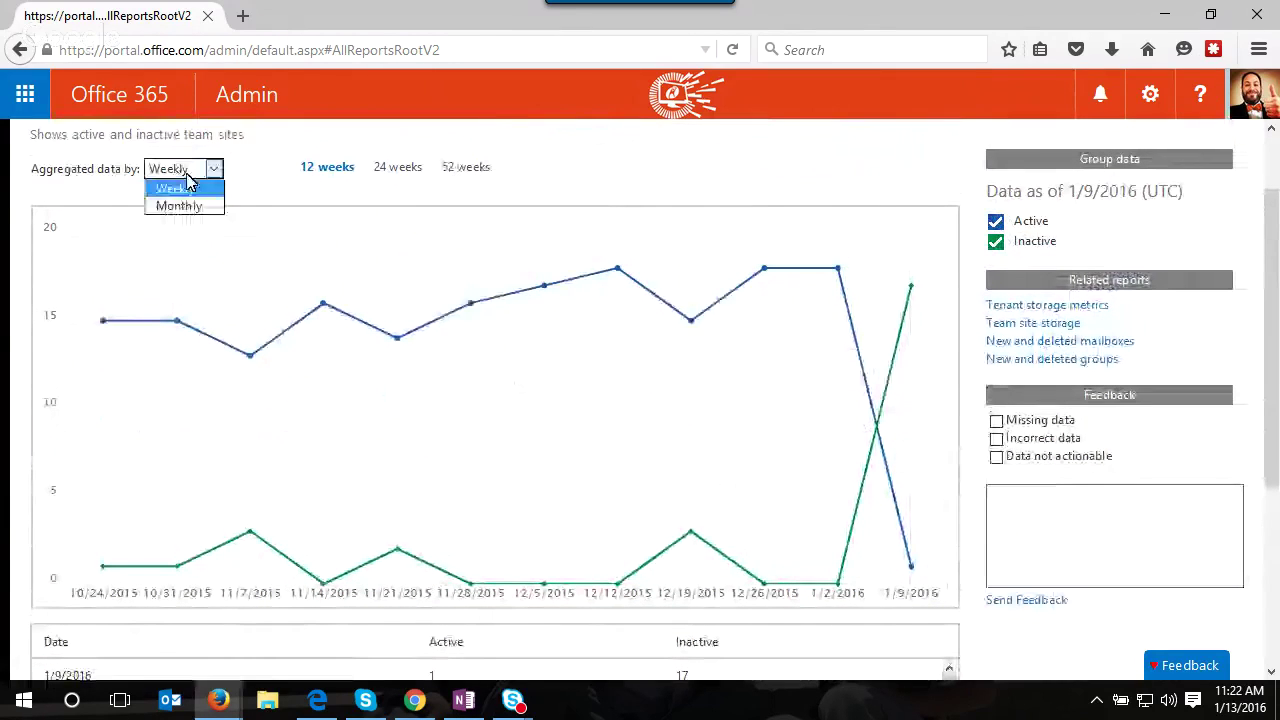
pyautogui.click(198, 205)
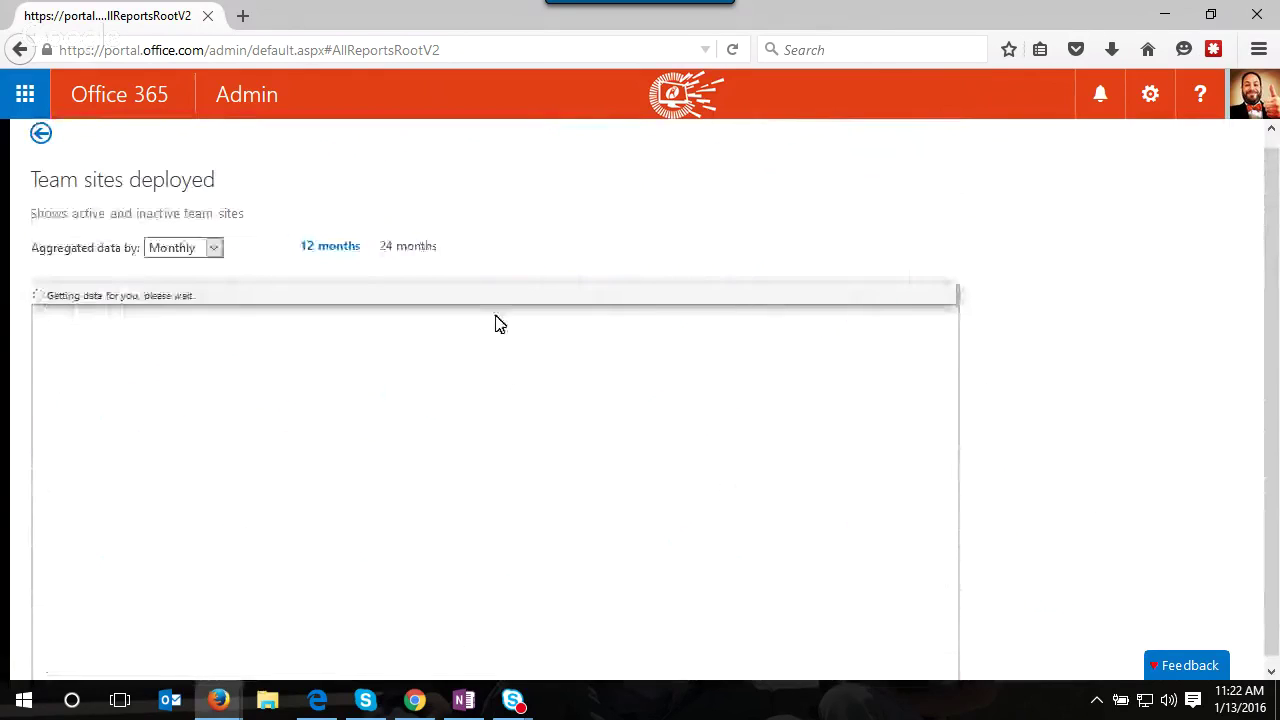
pyautogui.click(408, 246)
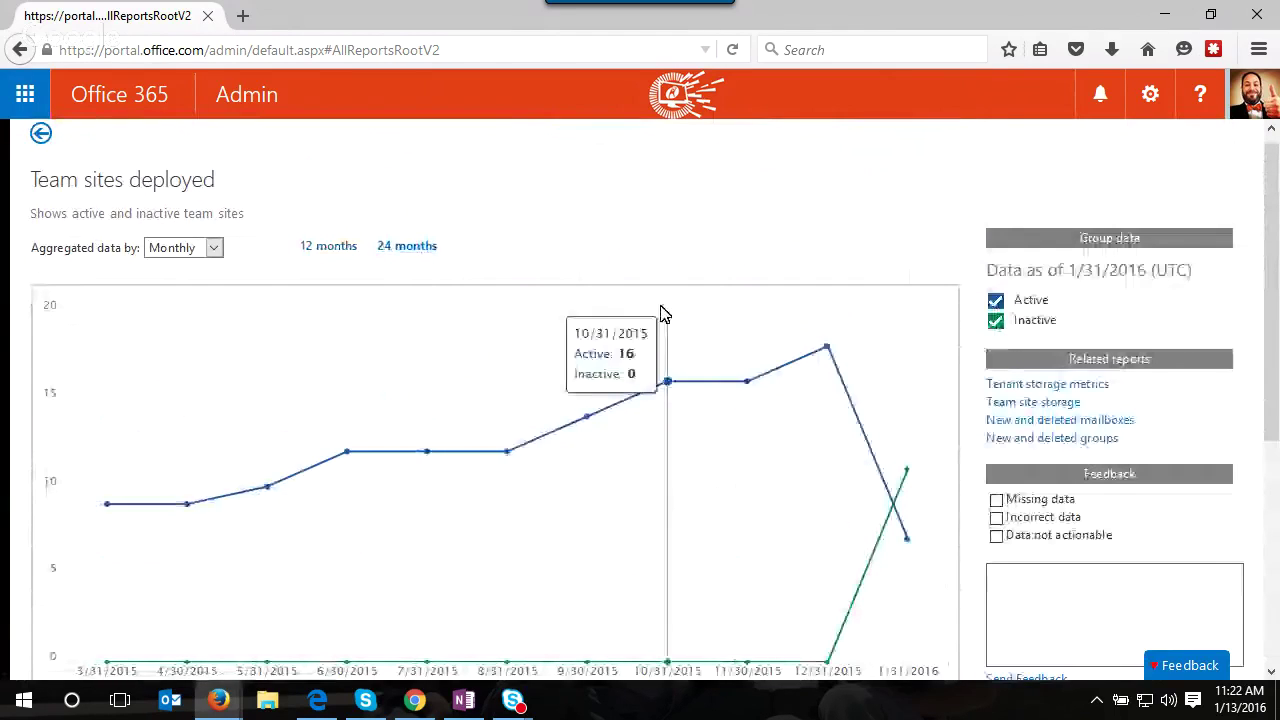
pyautogui.scroll(-2, 660, 314)
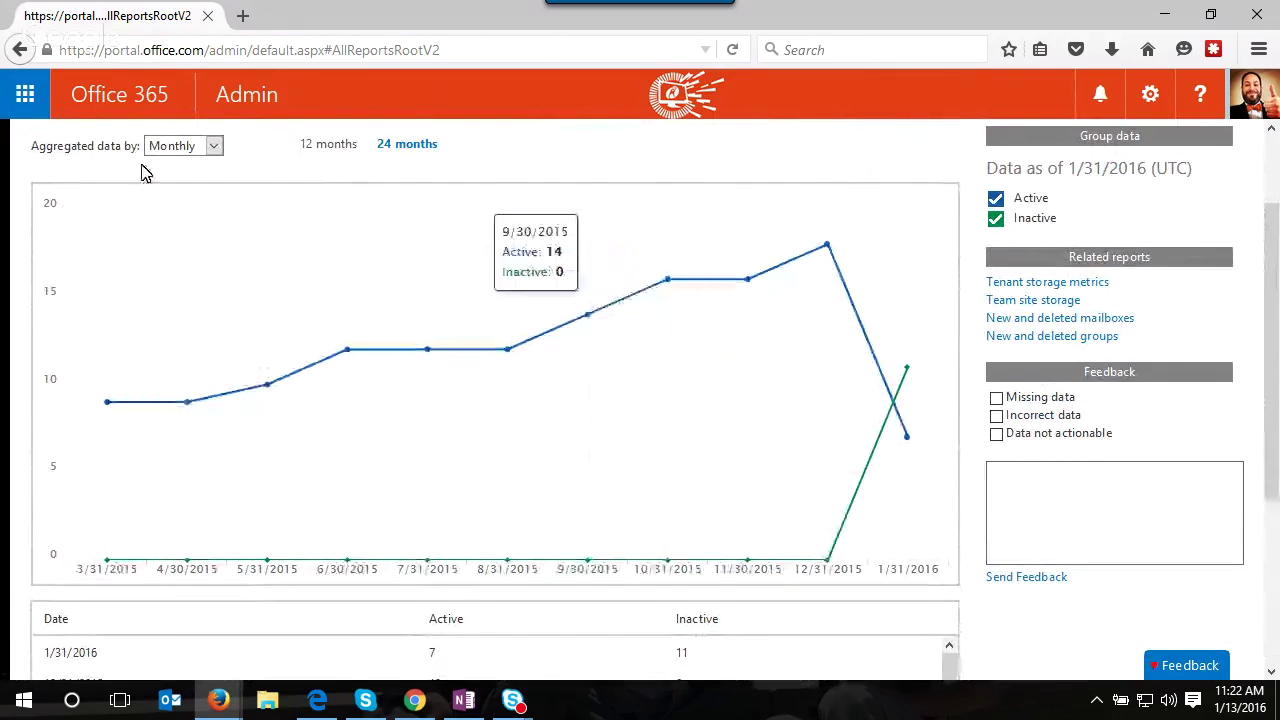
pyautogui.scroll(2, 394, 251)
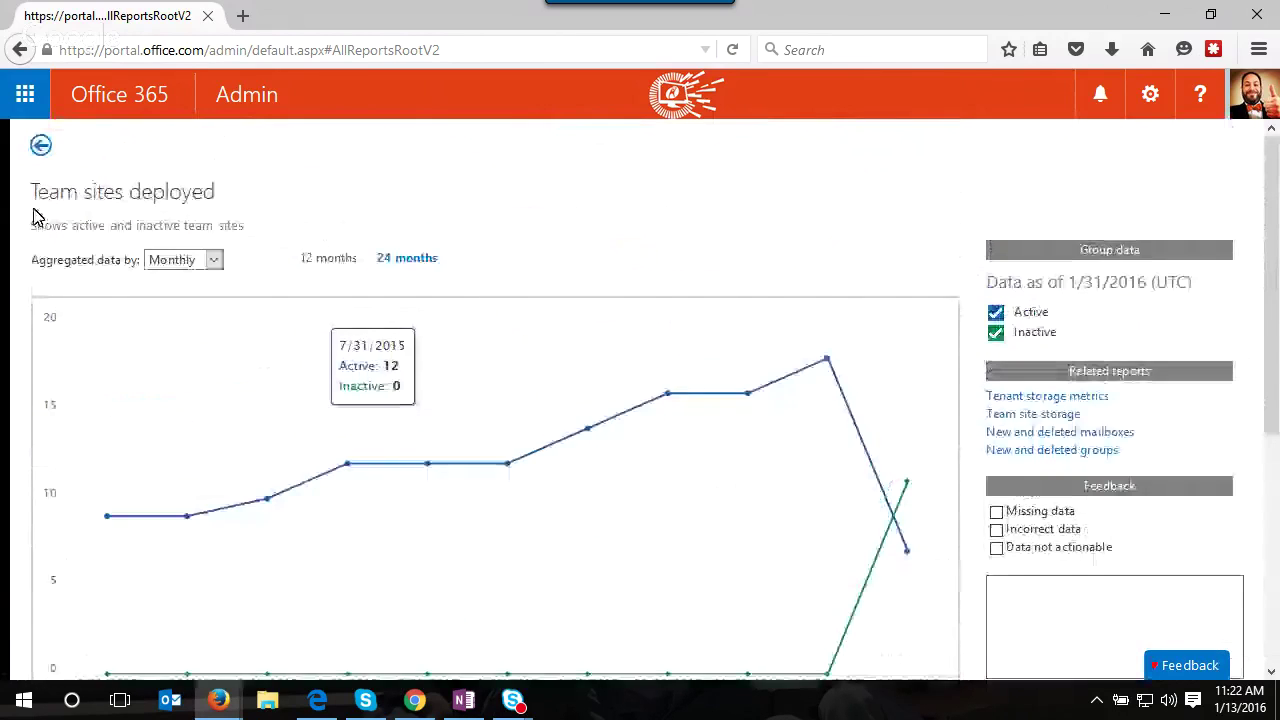
pyautogui.click(40, 140)
pyautogui.scroll(-2, 405, 500)
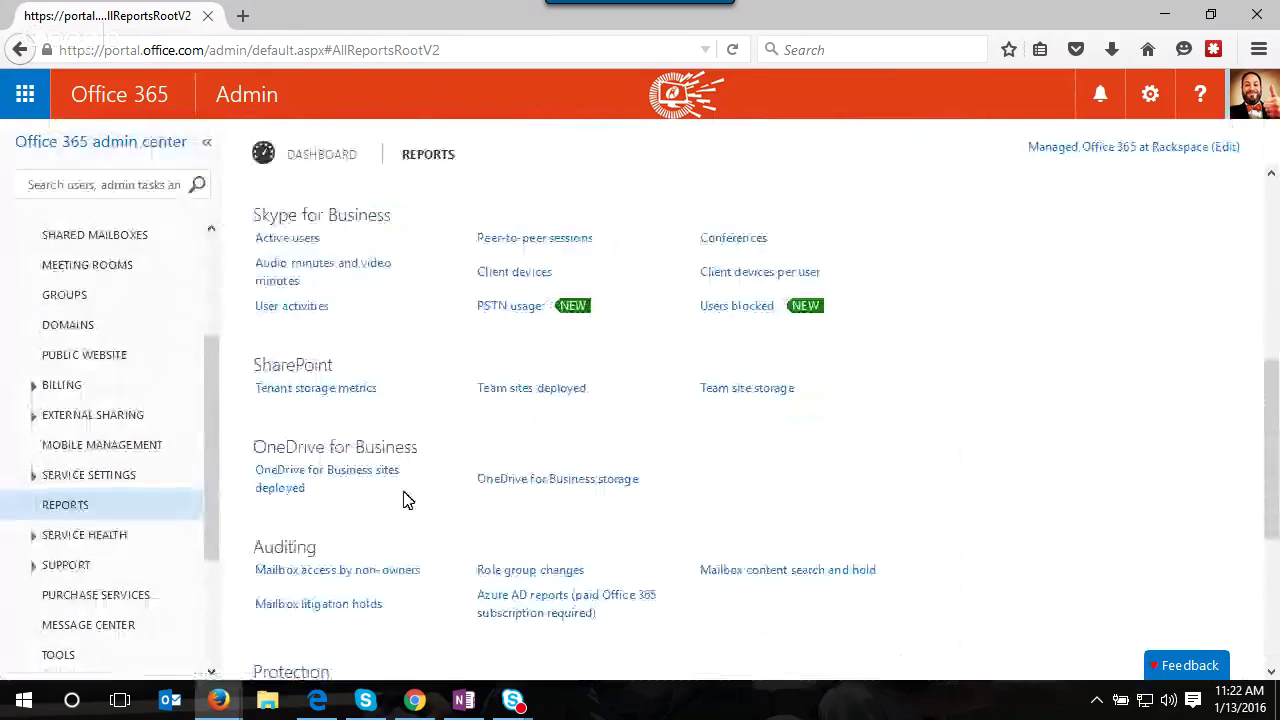
# - Open the OneDrive for Business storage report and chart it over 52 weeks
pyautogui.click(543, 489)
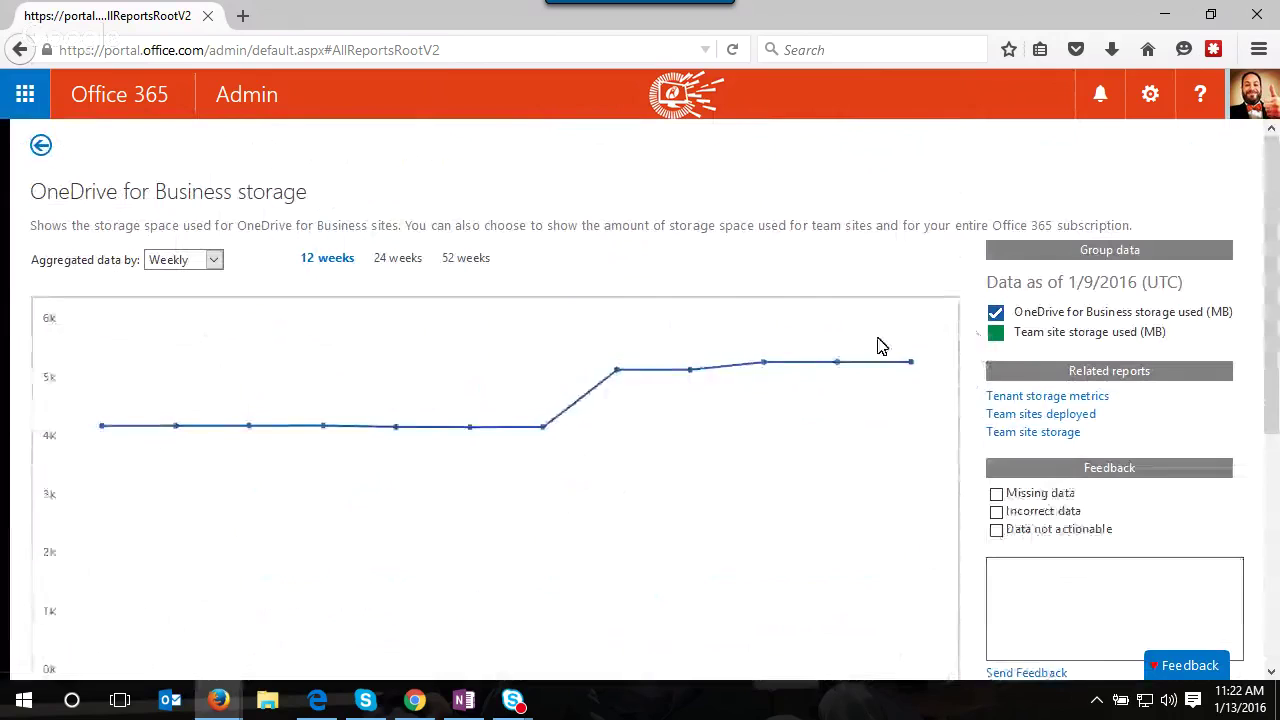
pyautogui.moveTo(930, 375)
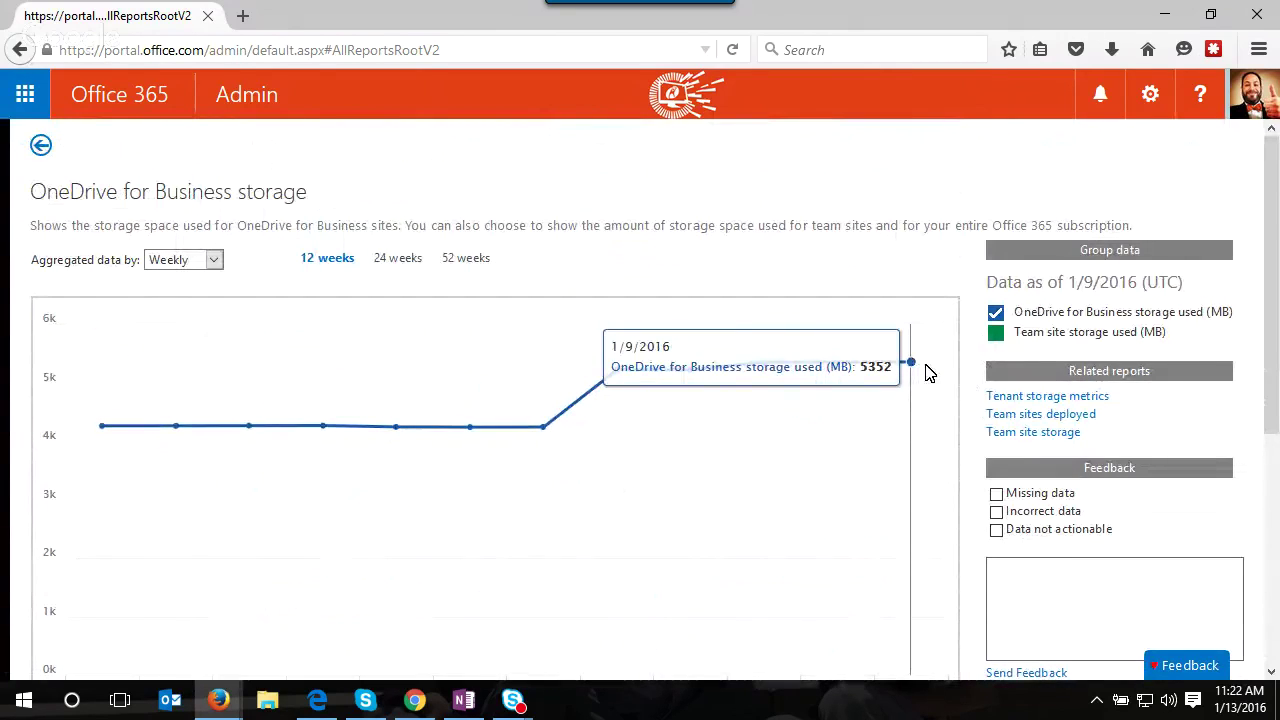
pyautogui.click(452, 261)
pyautogui.scroll(-2, 760, 323)
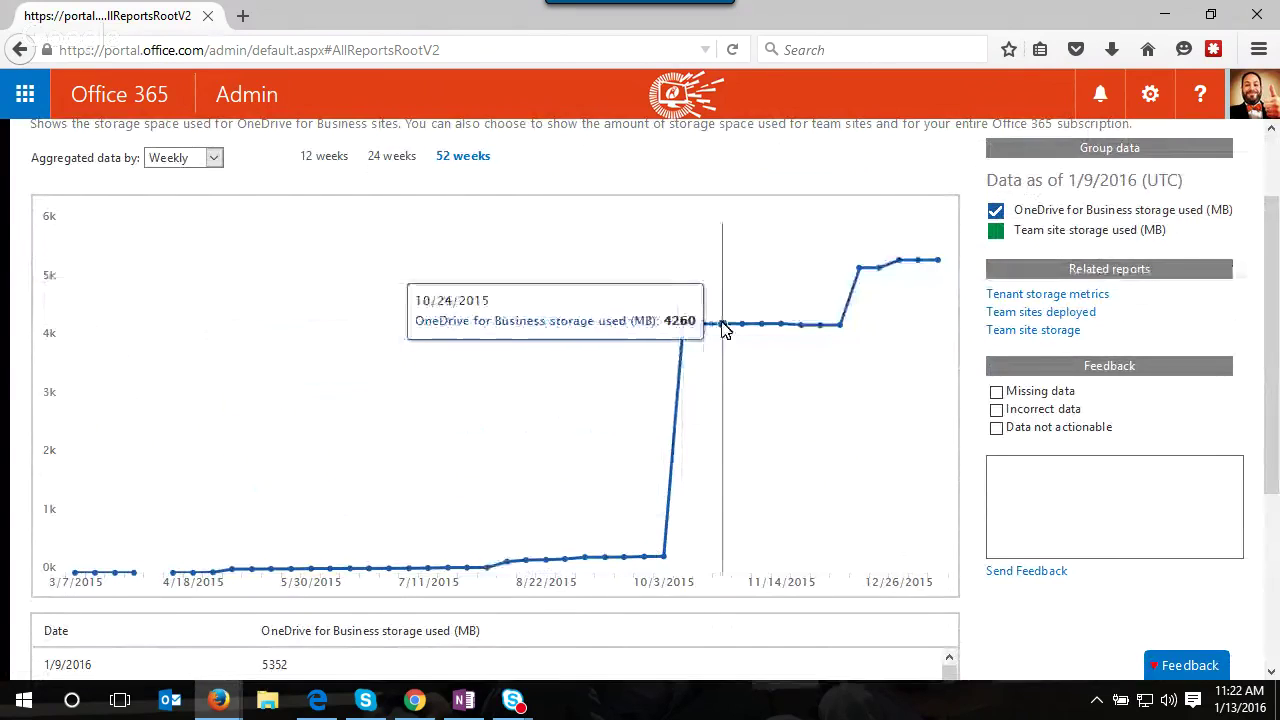
pyautogui.scroll(-2, 911, 331)
pyautogui.scroll(-3, 432, 440)
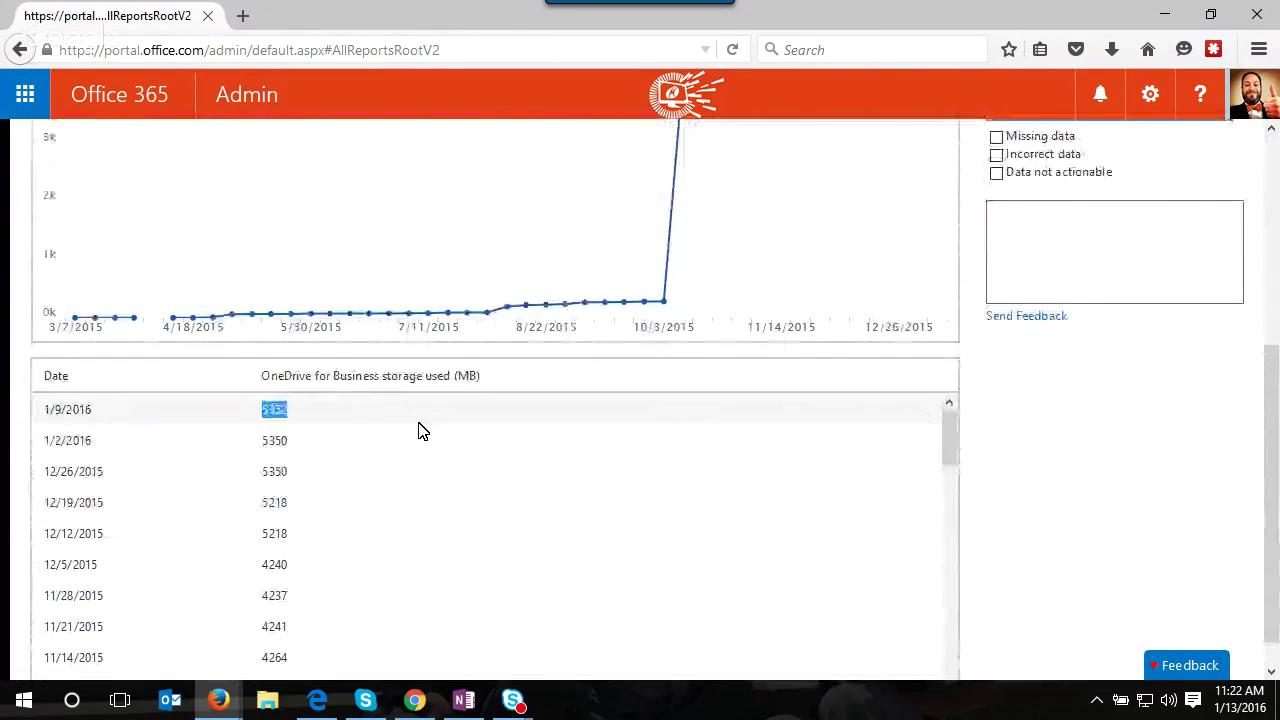
pyautogui.scroll(5, 417, 423)
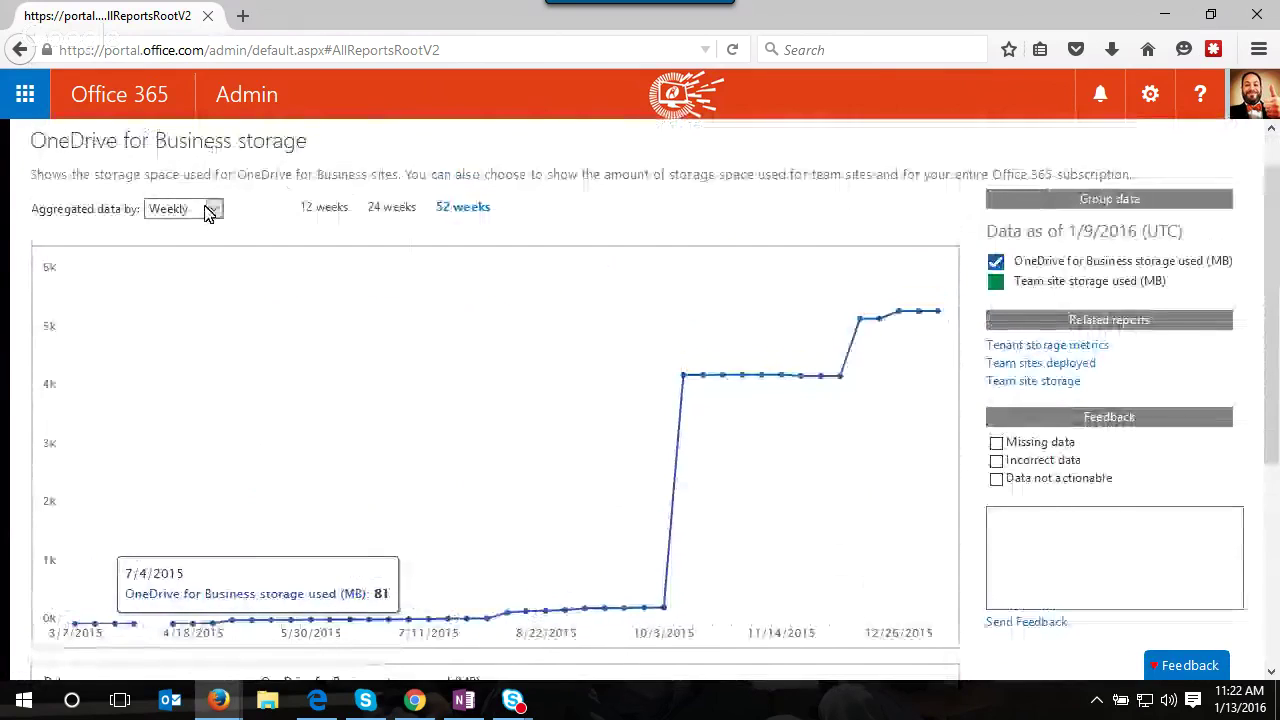
pyautogui.click(209, 209)
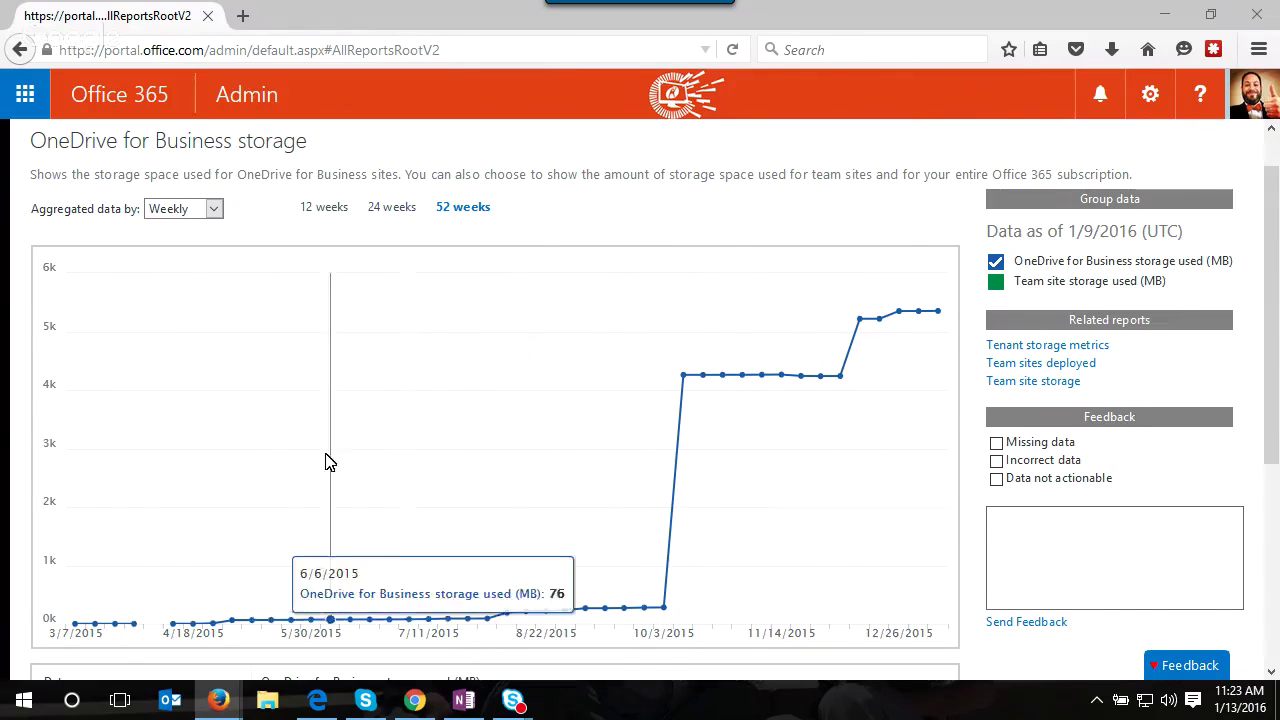
# - In the other tenant, try Billing administrator for a synced user, then cancel and deselect
pyautogui.click(320, 705)
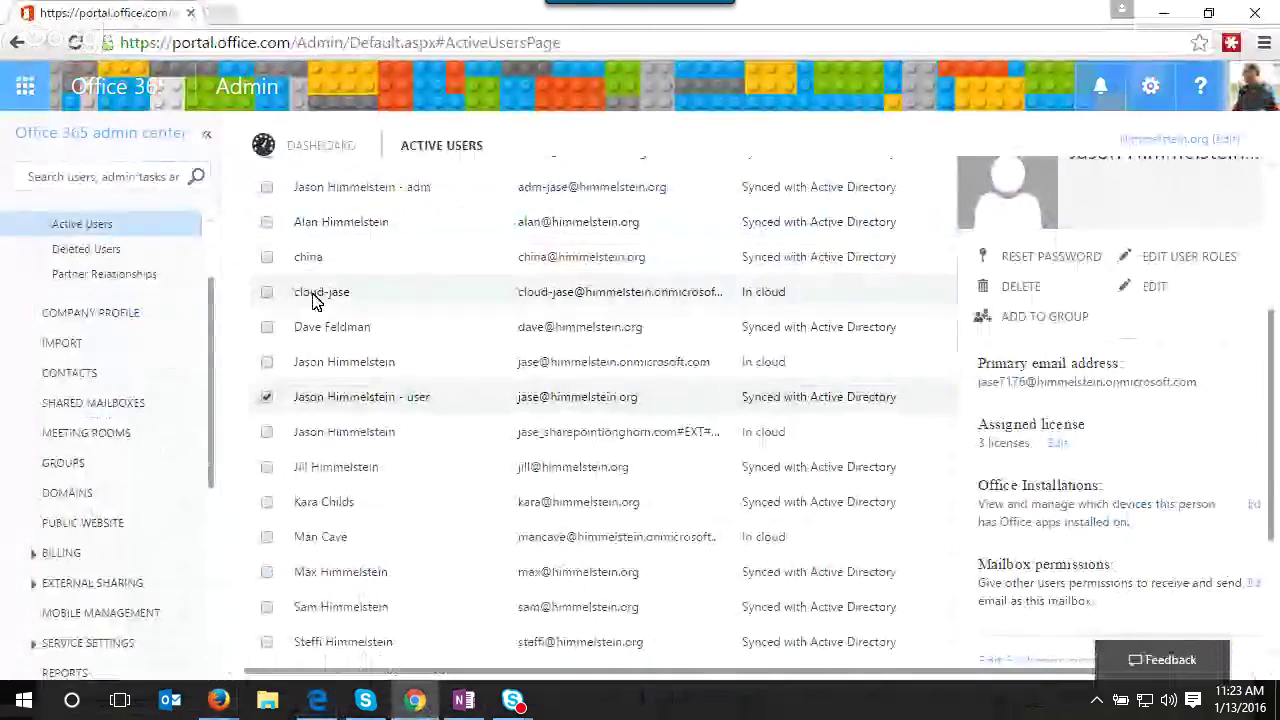
pyautogui.click(308, 259)
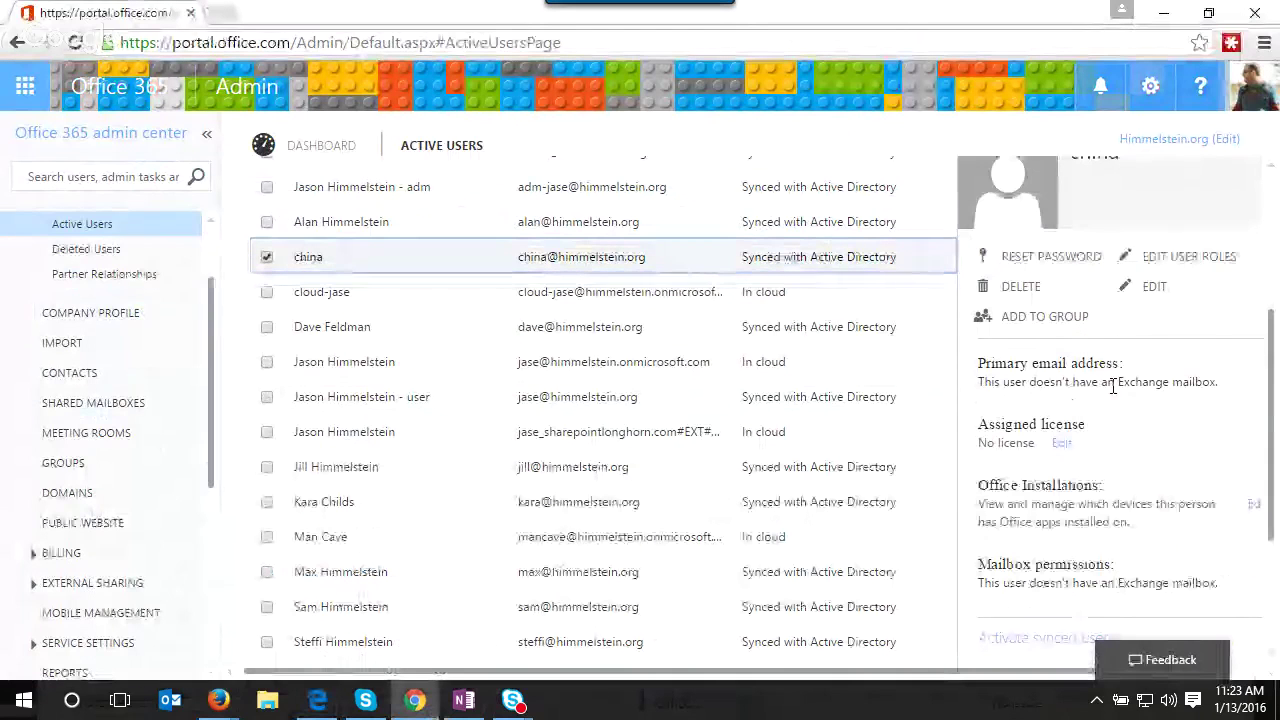
pyautogui.click(1160, 259)
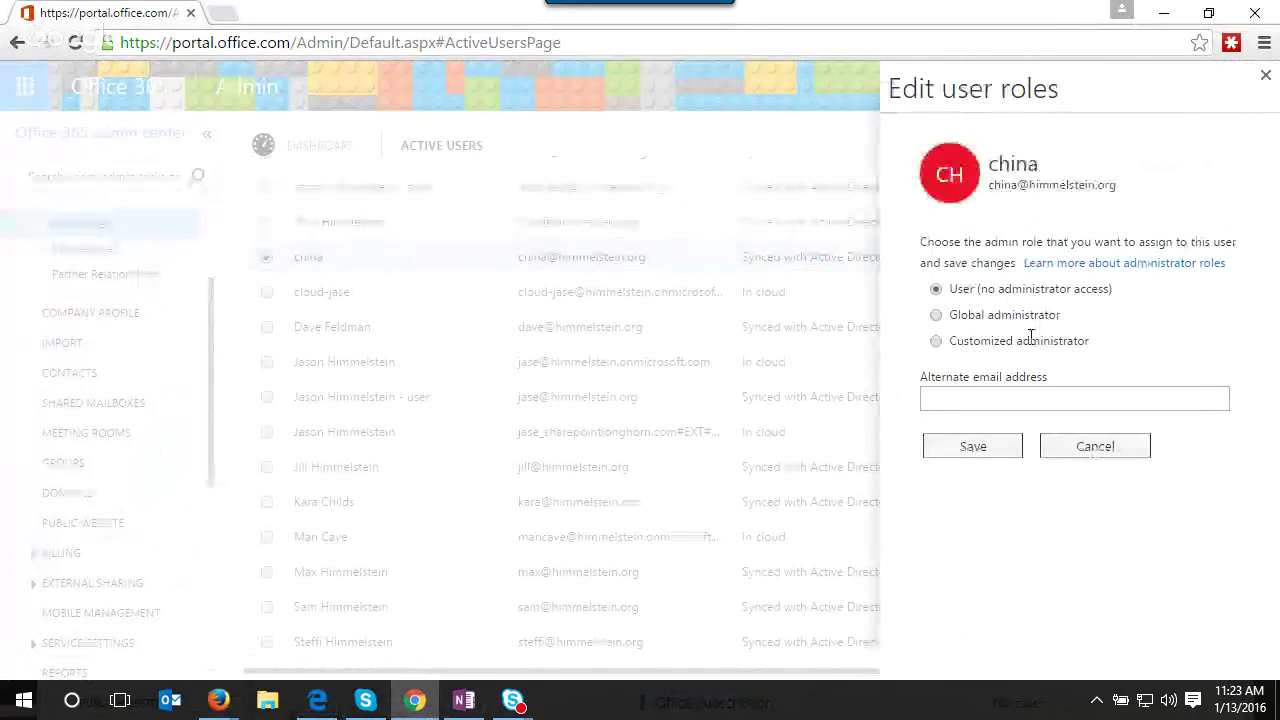
pyautogui.click(940, 340)
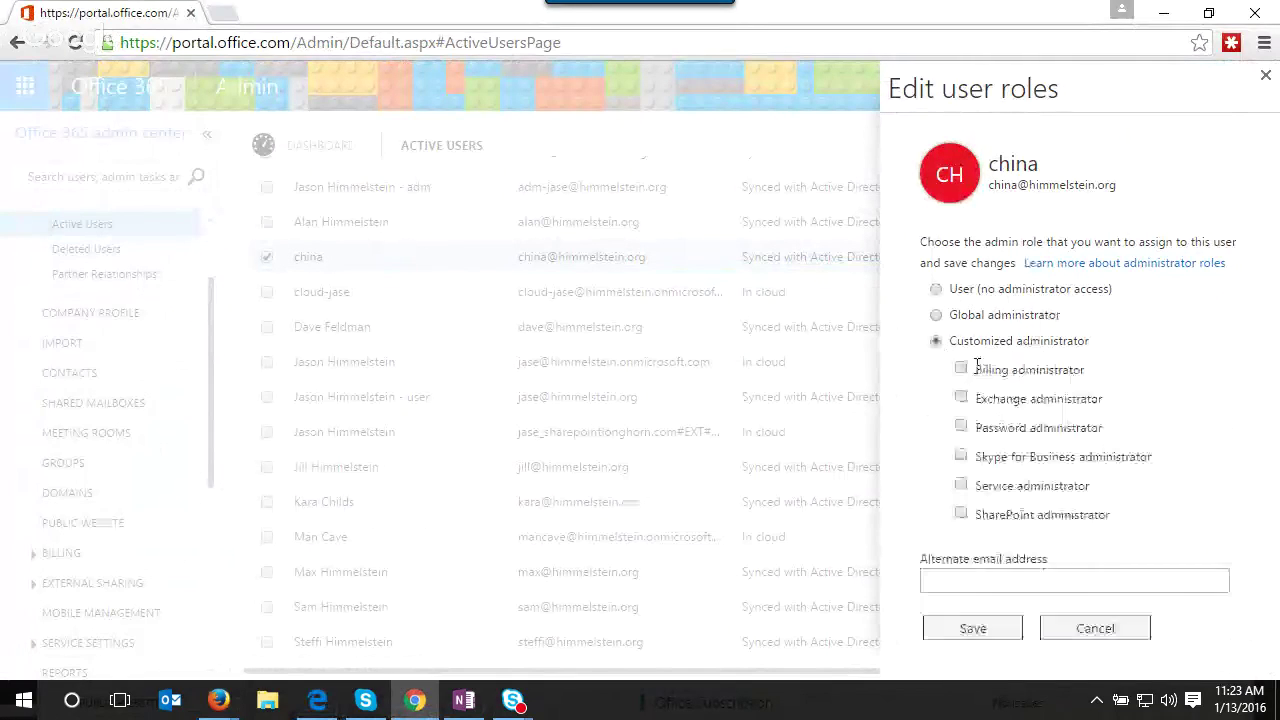
pyautogui.click(960, 369)
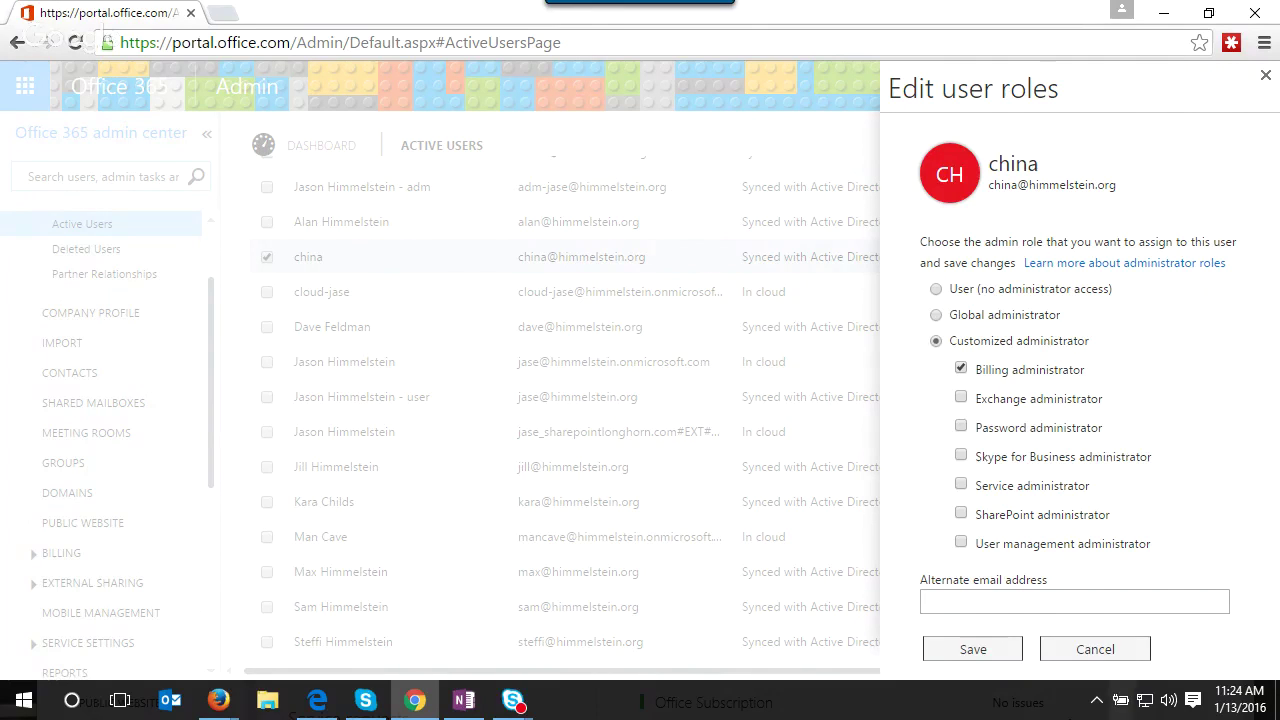
pyautogui.click(1112, 664)
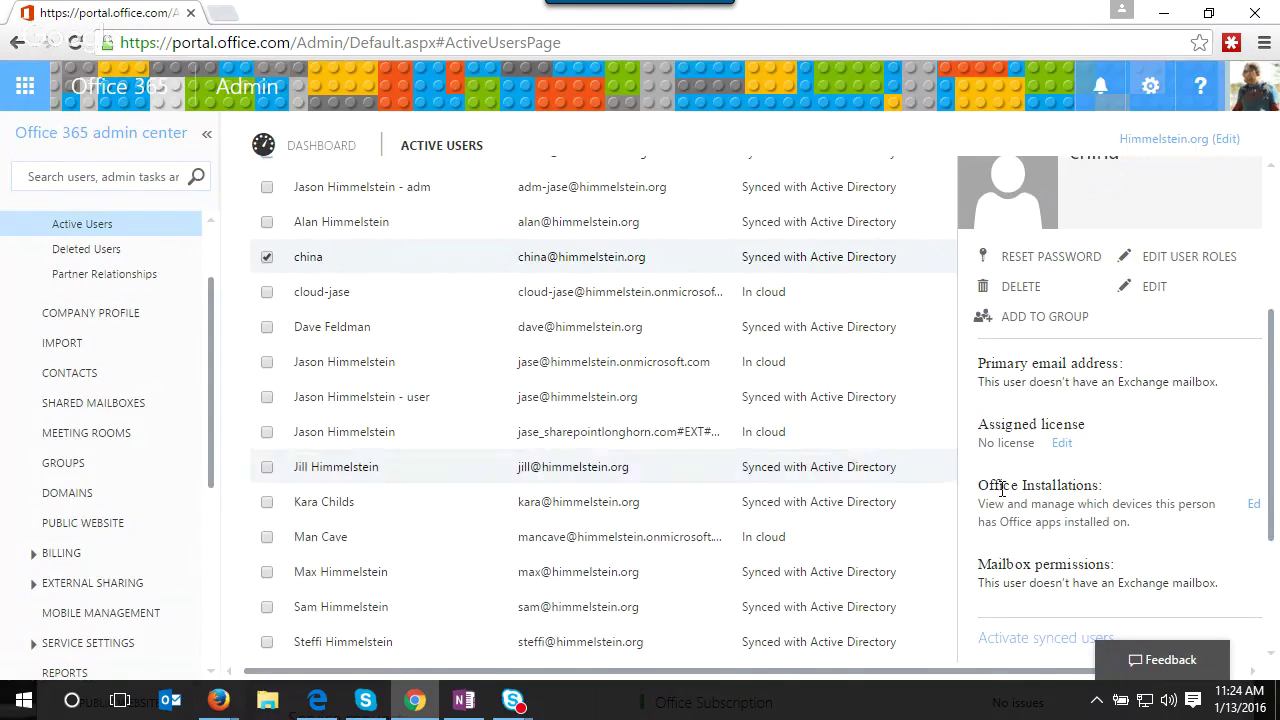
pyautogui.click(266, 260)
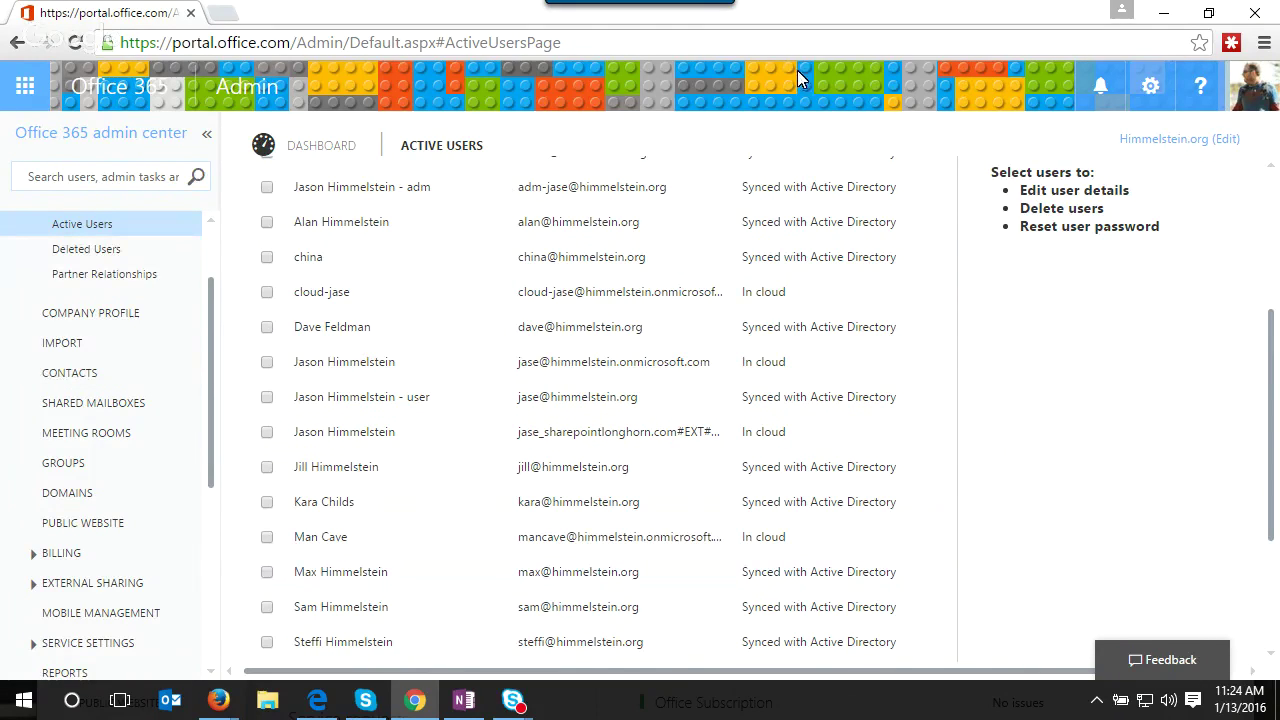
# - Return to the Firefox window and go back from the storage report to the Reports list
pyautogui.click(1164, 13)
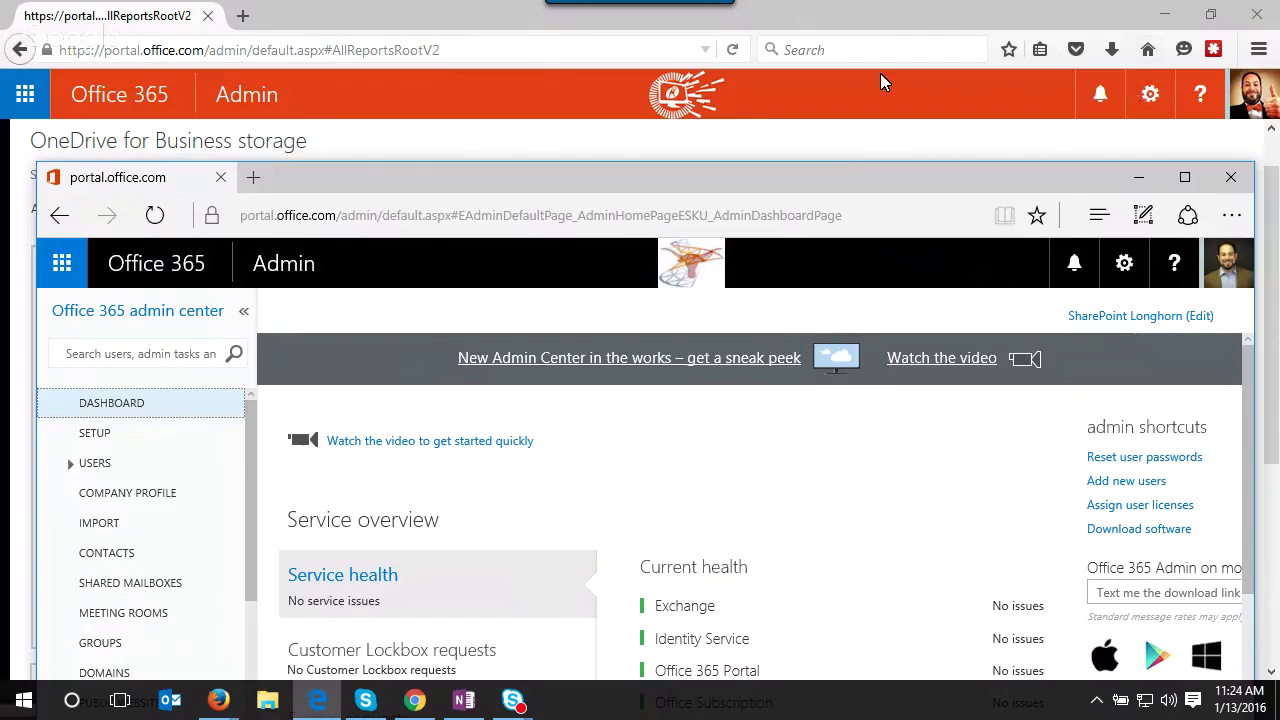
pyautogui.click(924, 18)
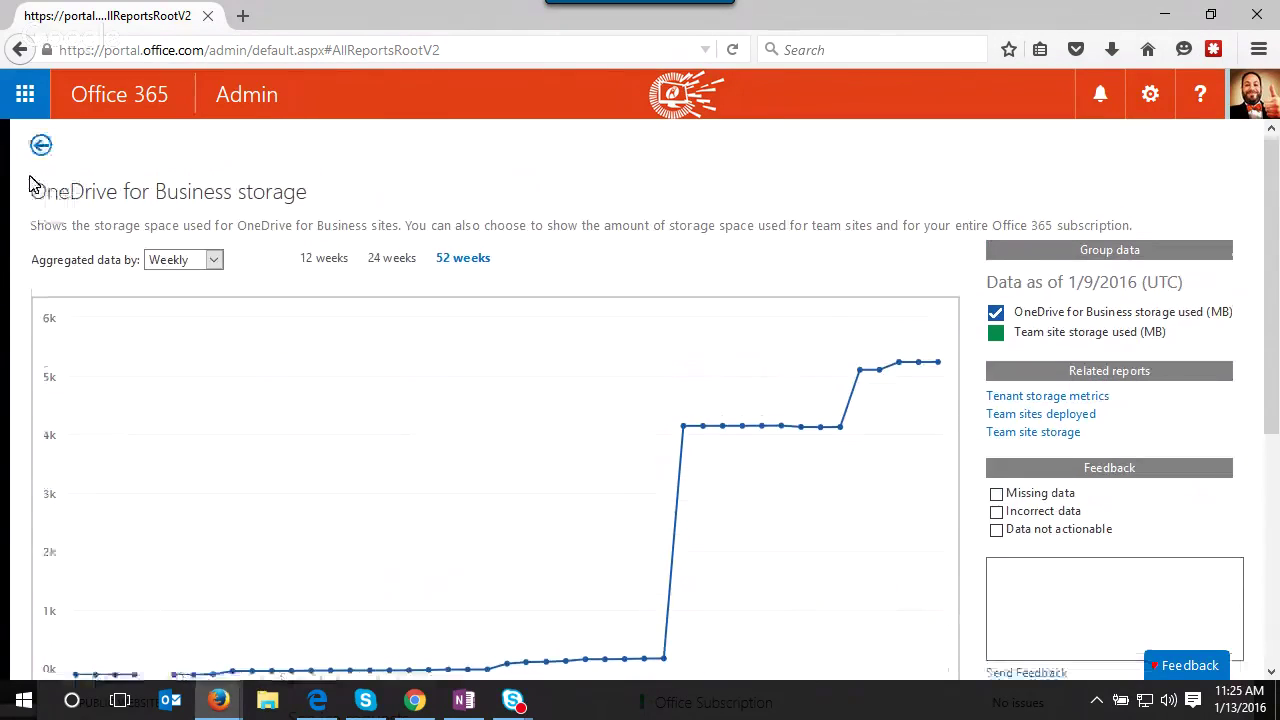
pyautogui.click(40, 145)
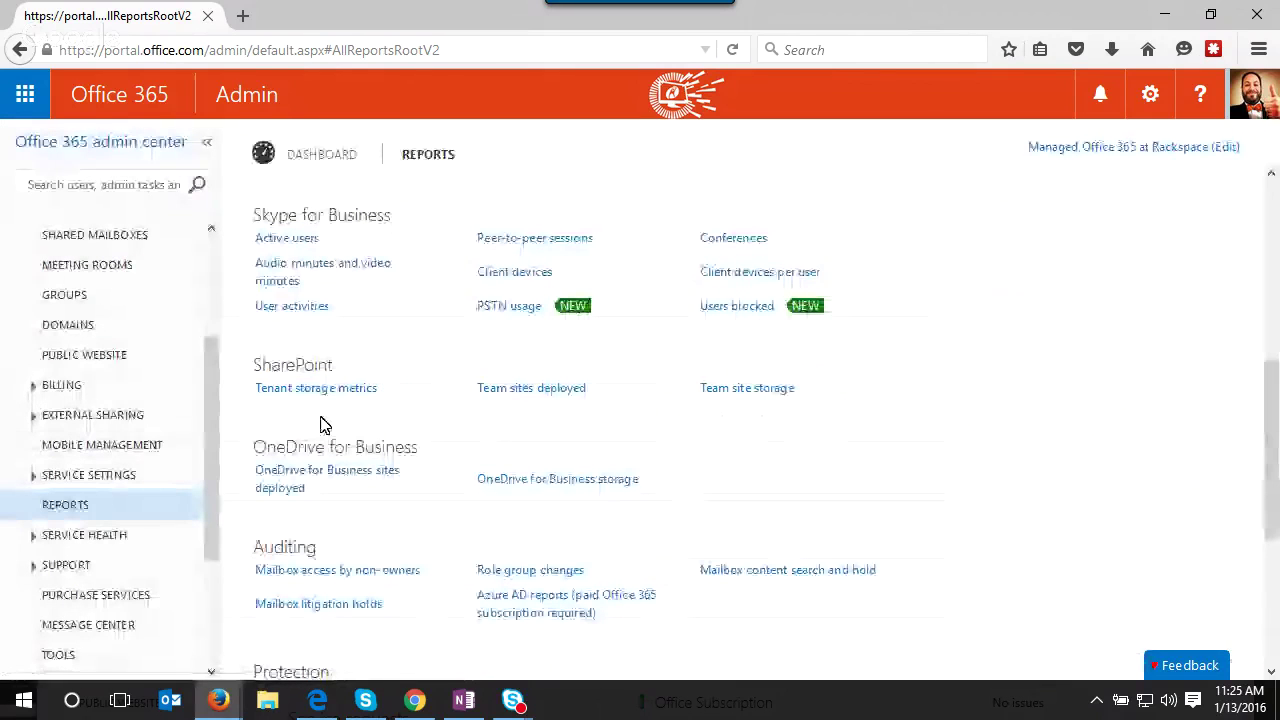
pyautogui.scroll(-1, 443, 431)
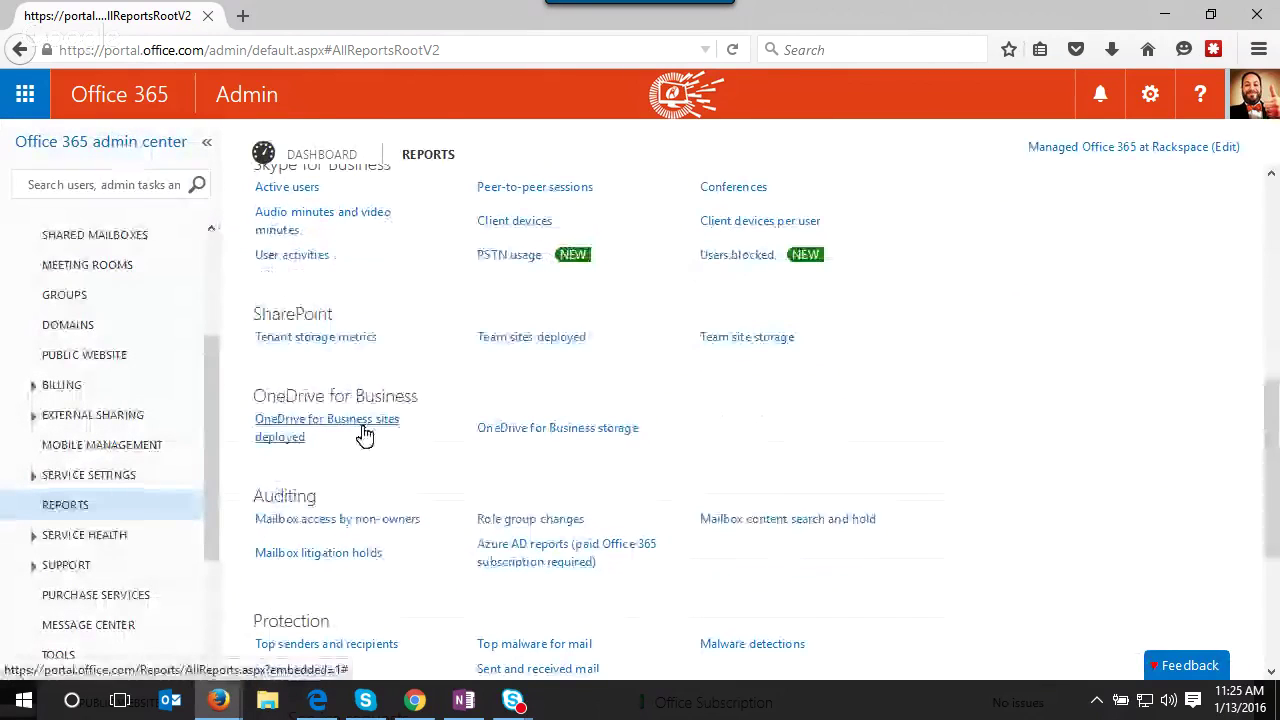
pyautogui.scroll(-4, 618, 414)
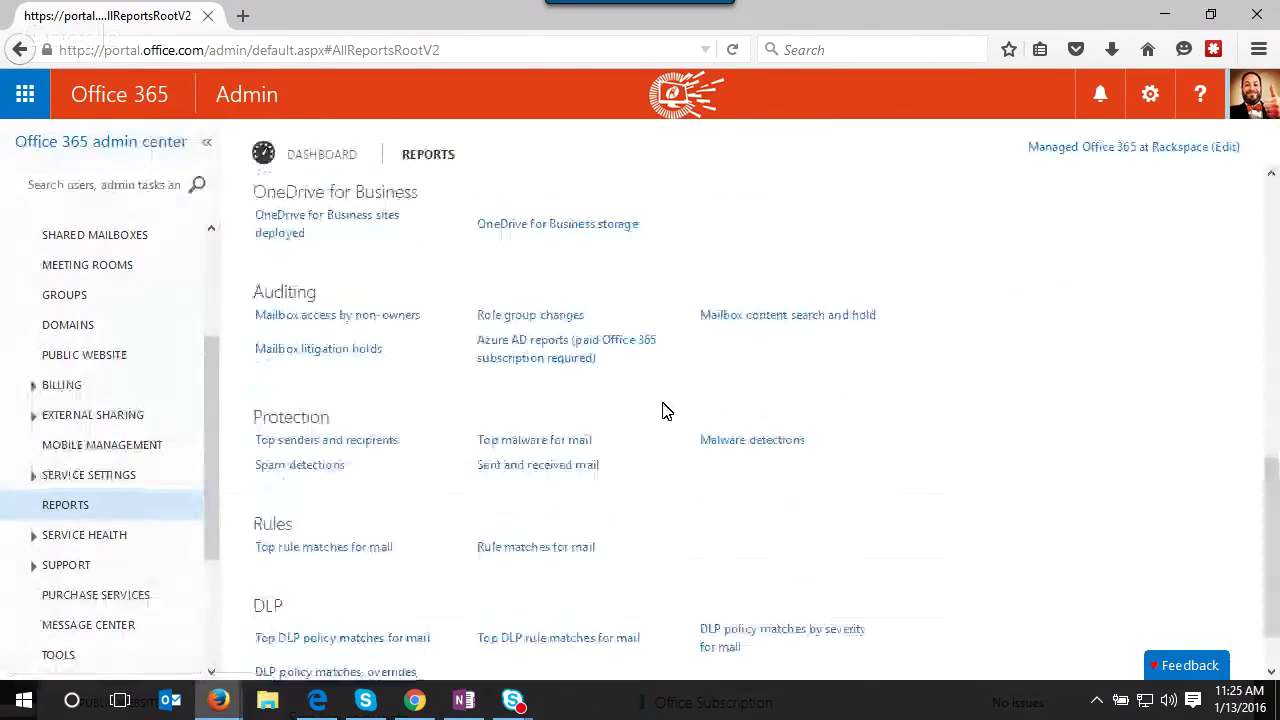
pyautogui.scroll(5, 668, 408)
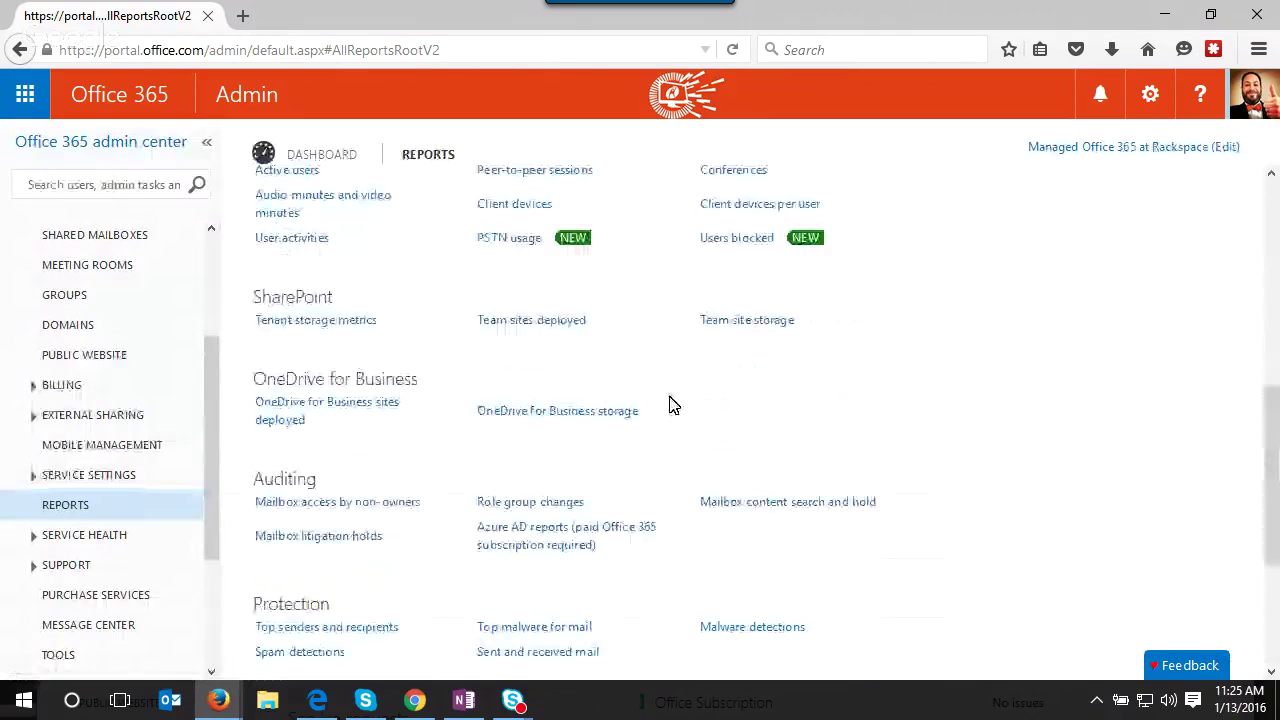
pyautogui.scroll(1, 672, 405)
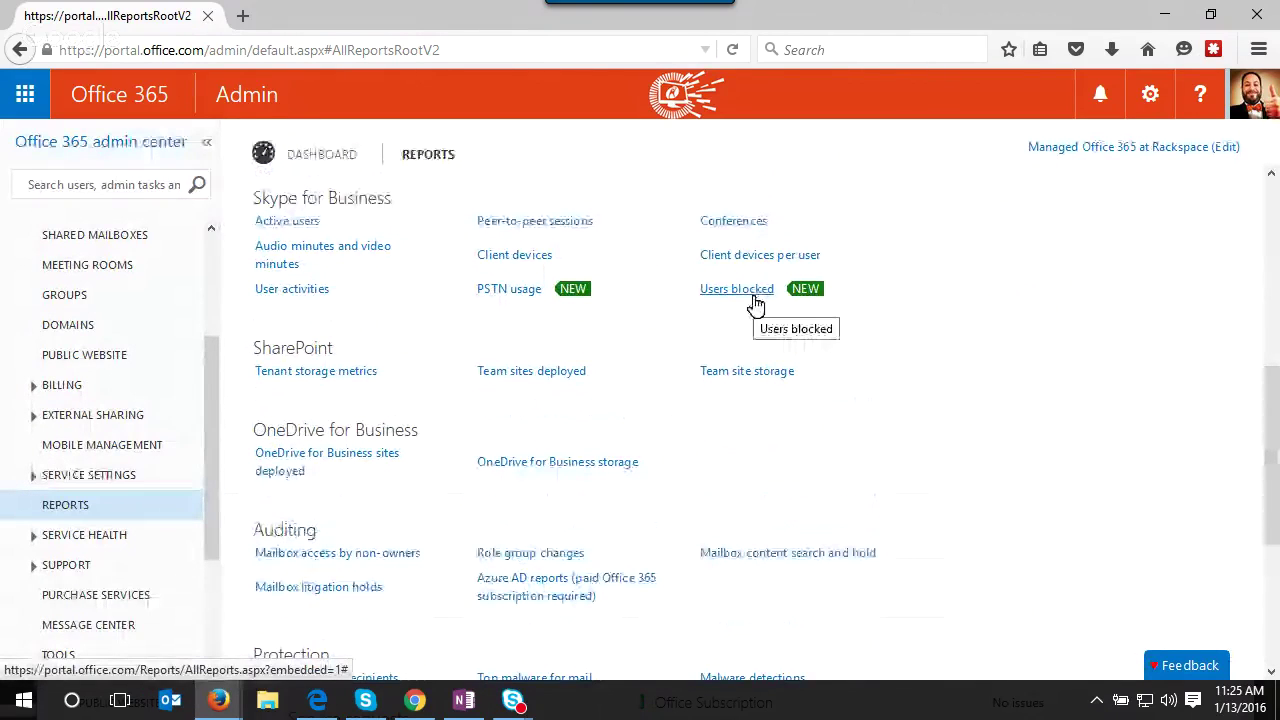
pyautogui.scroll(1, 737, 303)
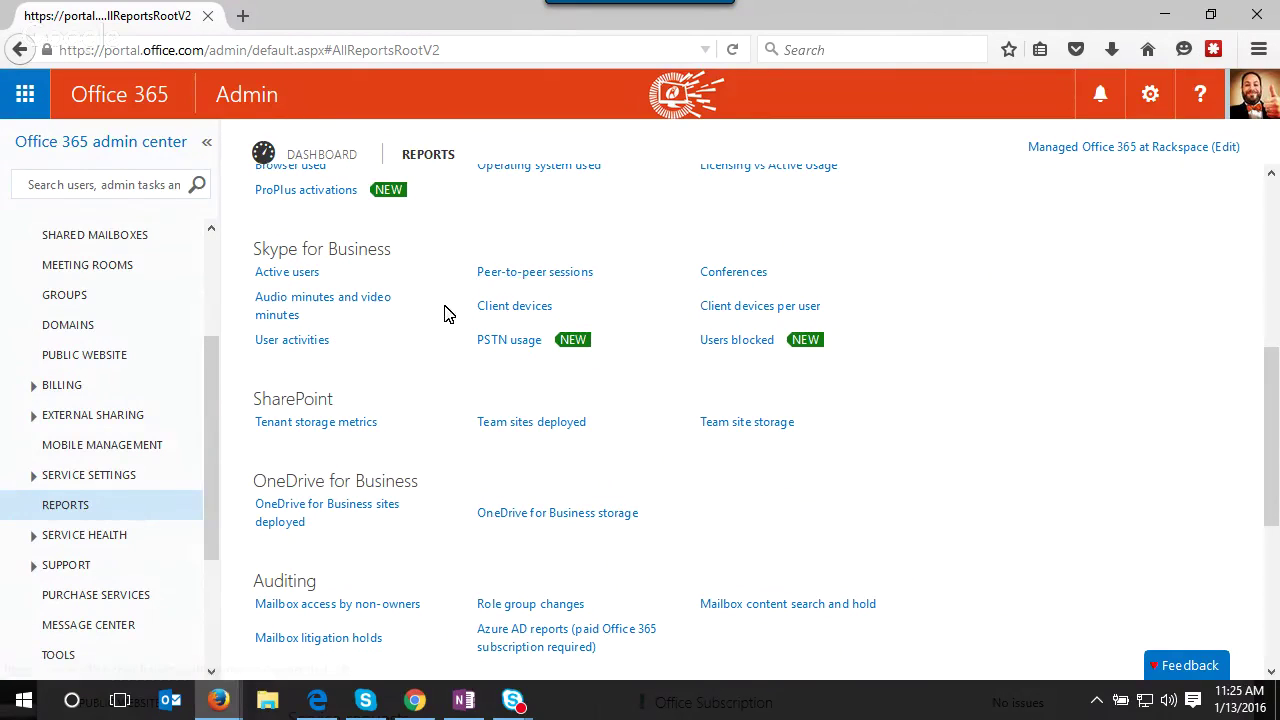
pyautogui.scroll(1, 94, 266)
pyautogui.scroll(5, 341, 327)
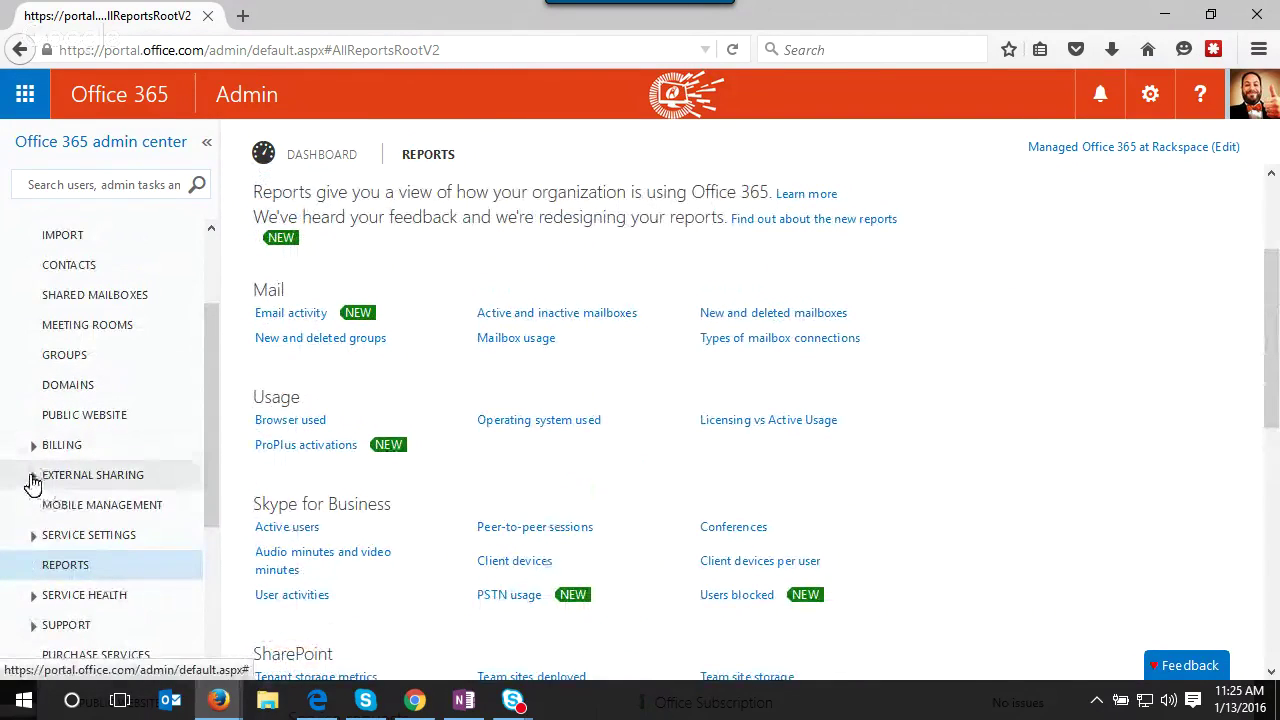
# - Expand External Sharing and view the Sharing Overview page
pyautogui.click(33, 476)
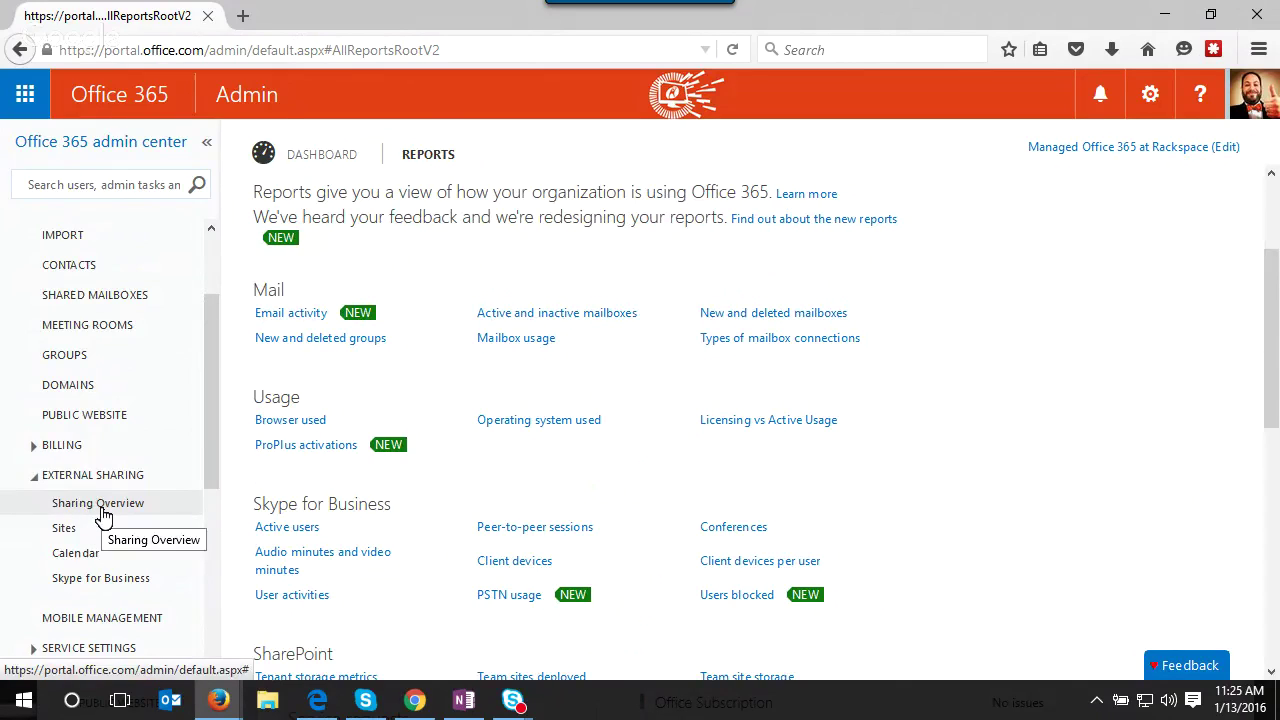
pyautogui.click(98, 503)
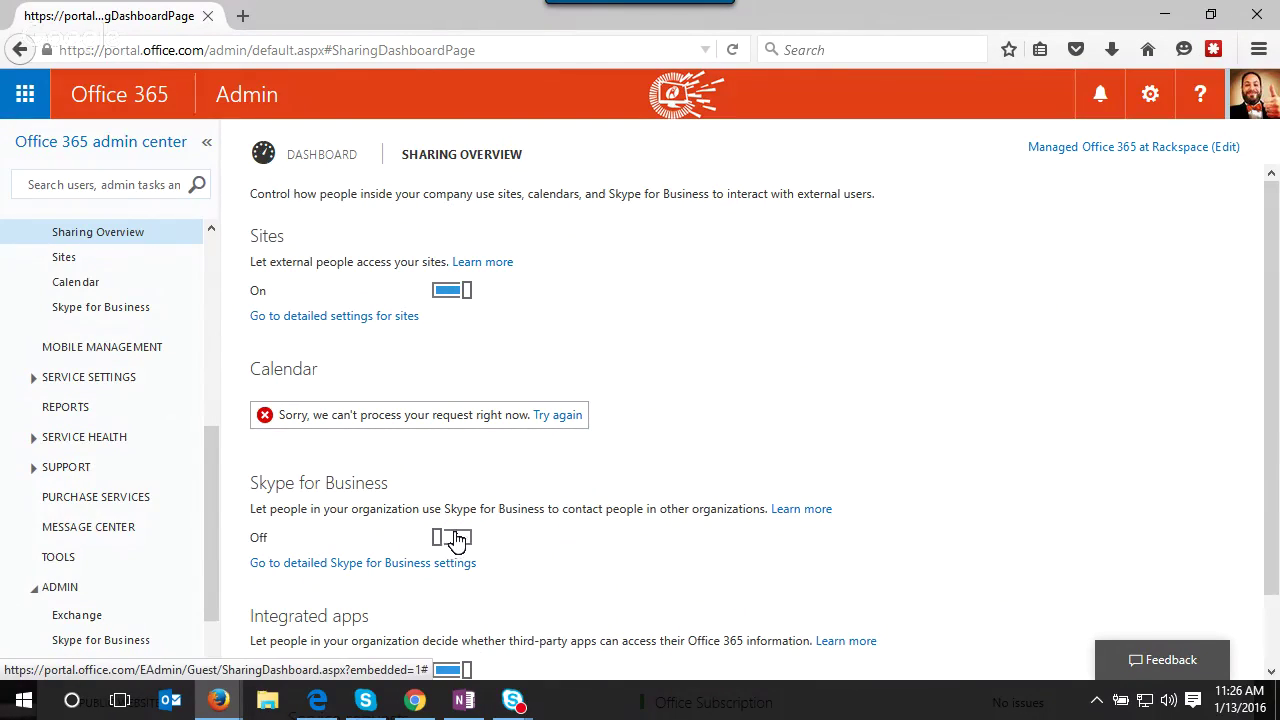
pyautogui.scroll(-2, 628, 523)
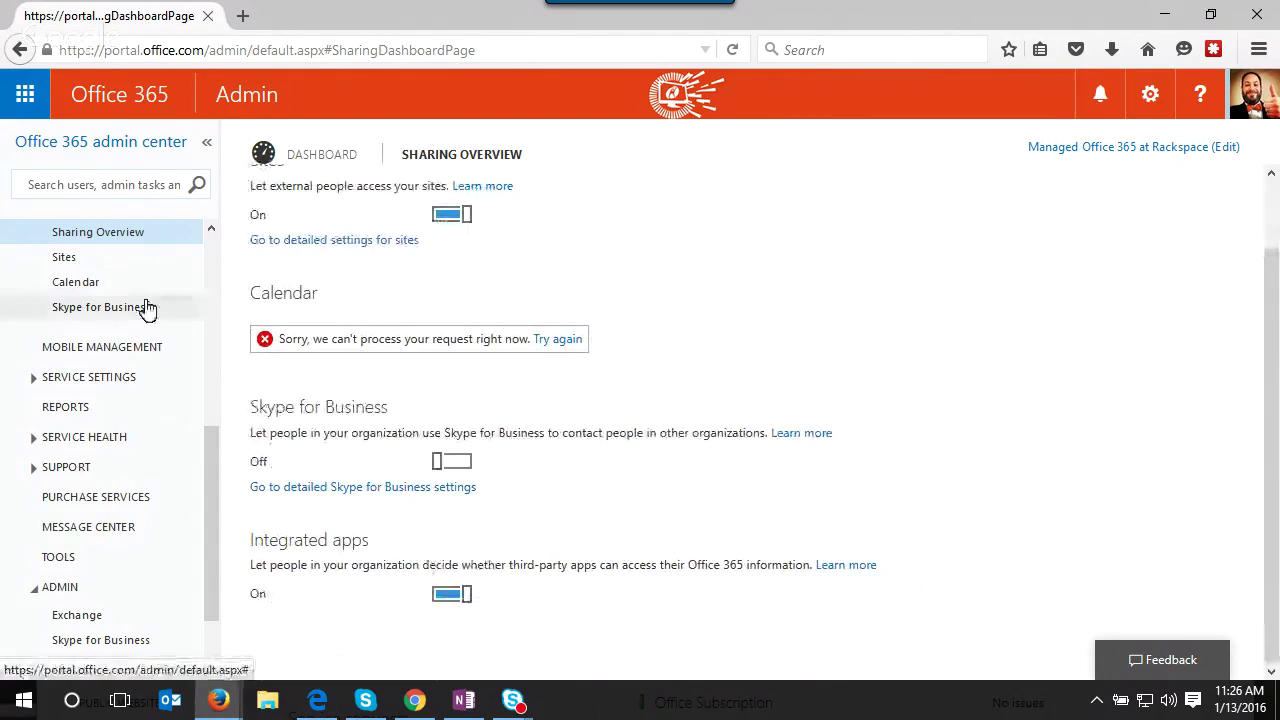
# - Open the Sites sharing settings and select managed365.sharepoint.com, which has 10 external users
pyautogui.click(120, 258)
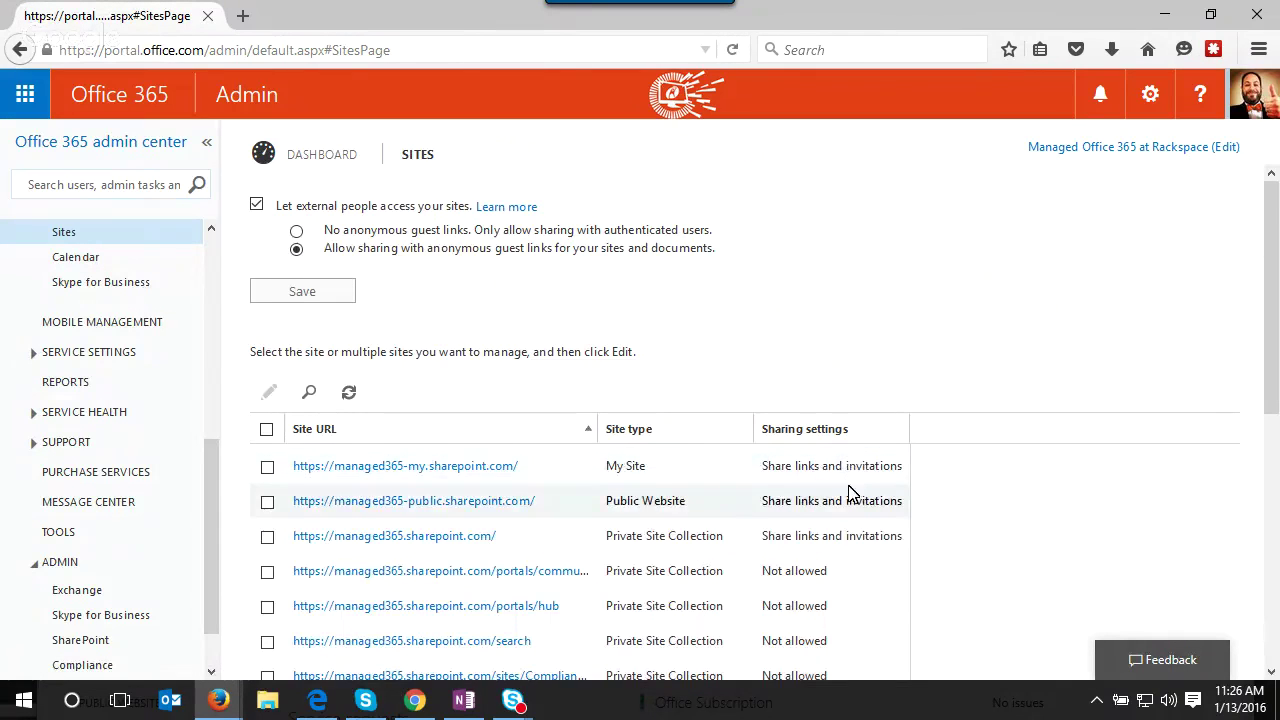
pyautogui.scroll(-1, 845, 473)
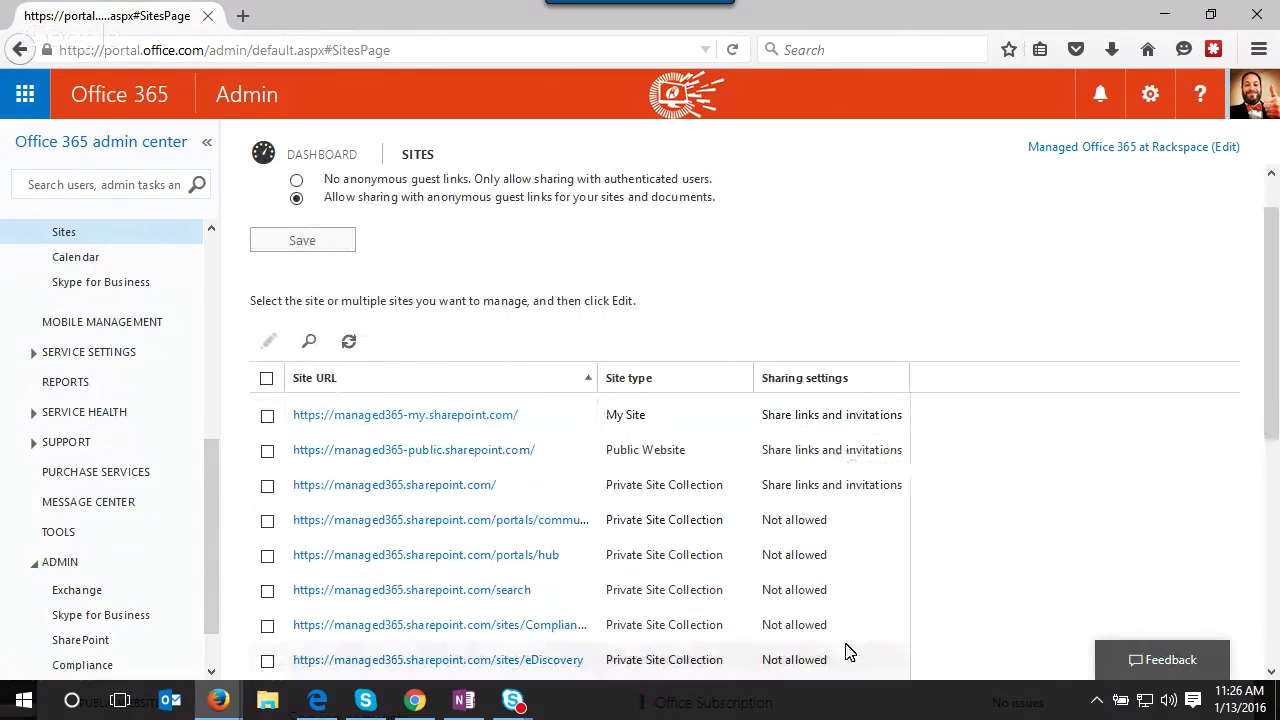
pyautogui.click(808, 500)
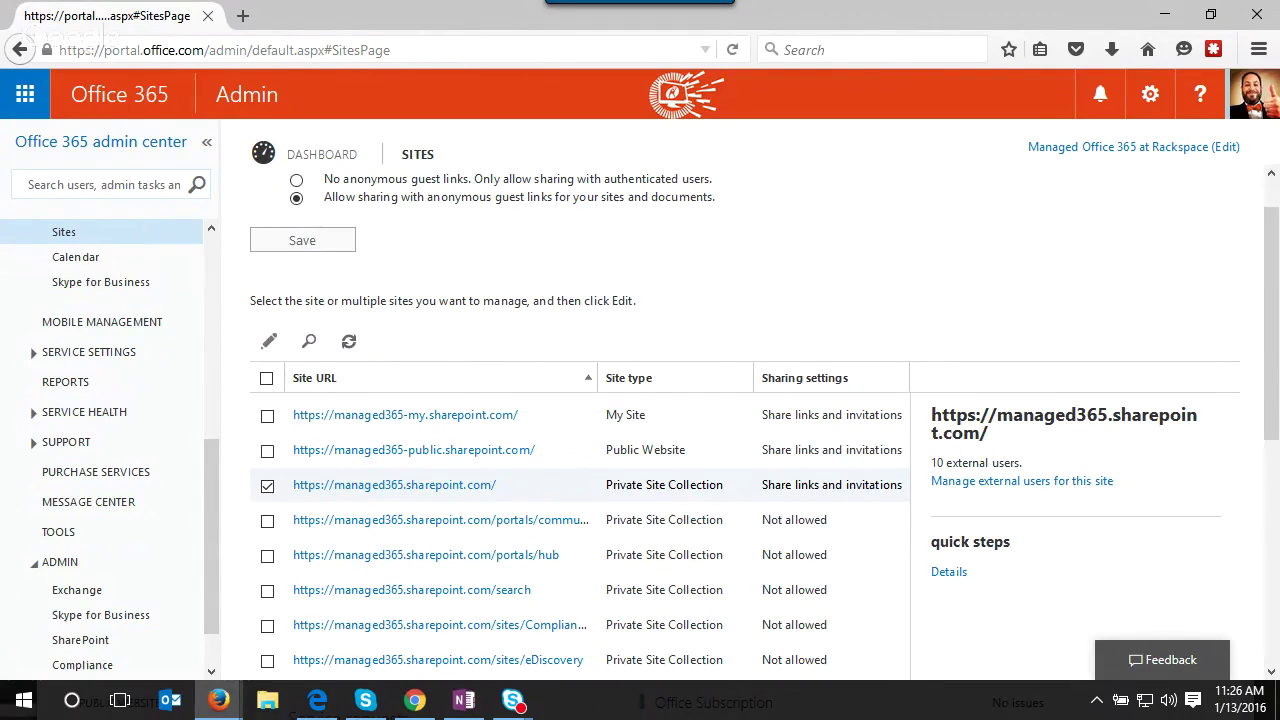
pyautogui.hotkey('alt', 'Tab')
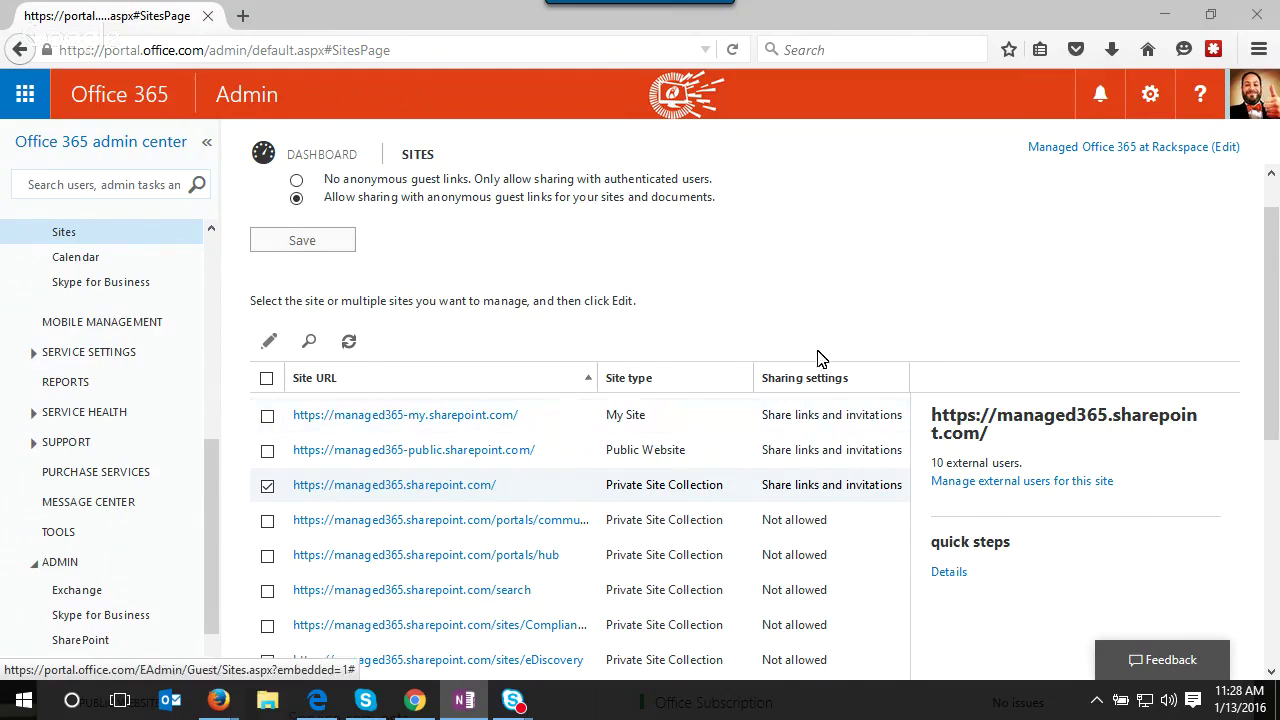
pyautogui.scroll(-1, 830, 340)
pyautogui.scroll(-3, 830, 340)
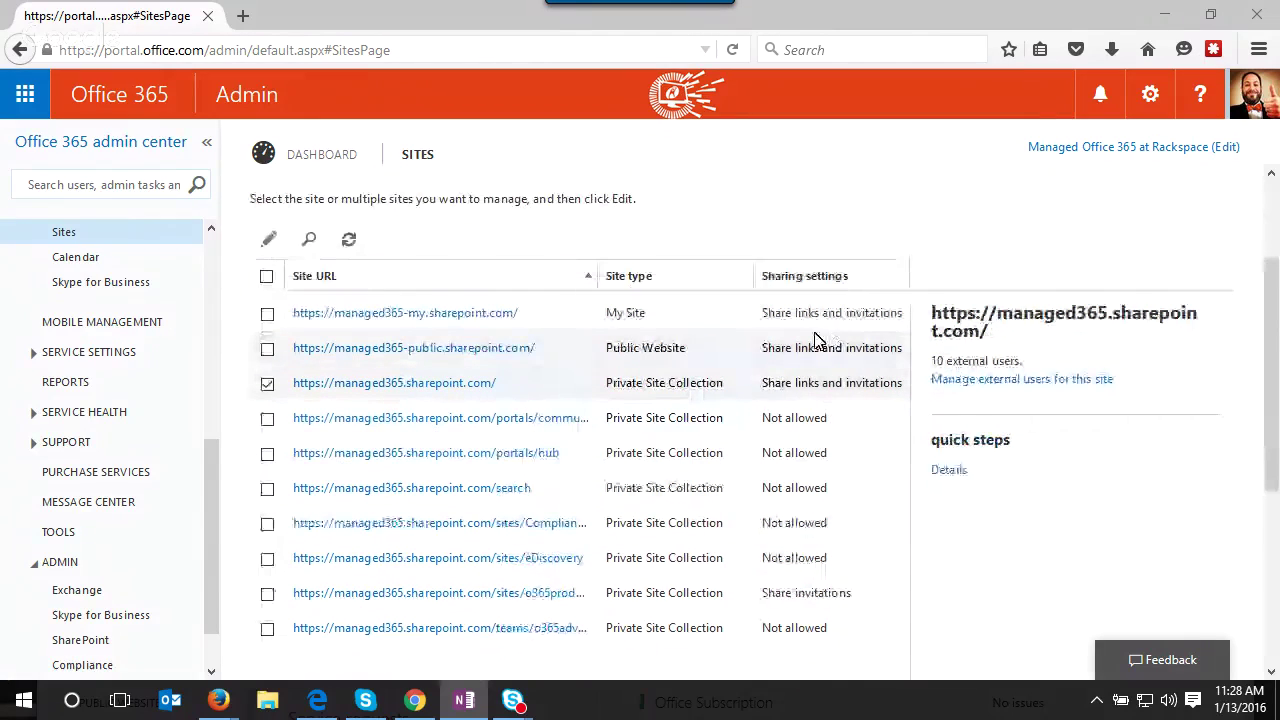
pyautogui.click(268, 242)
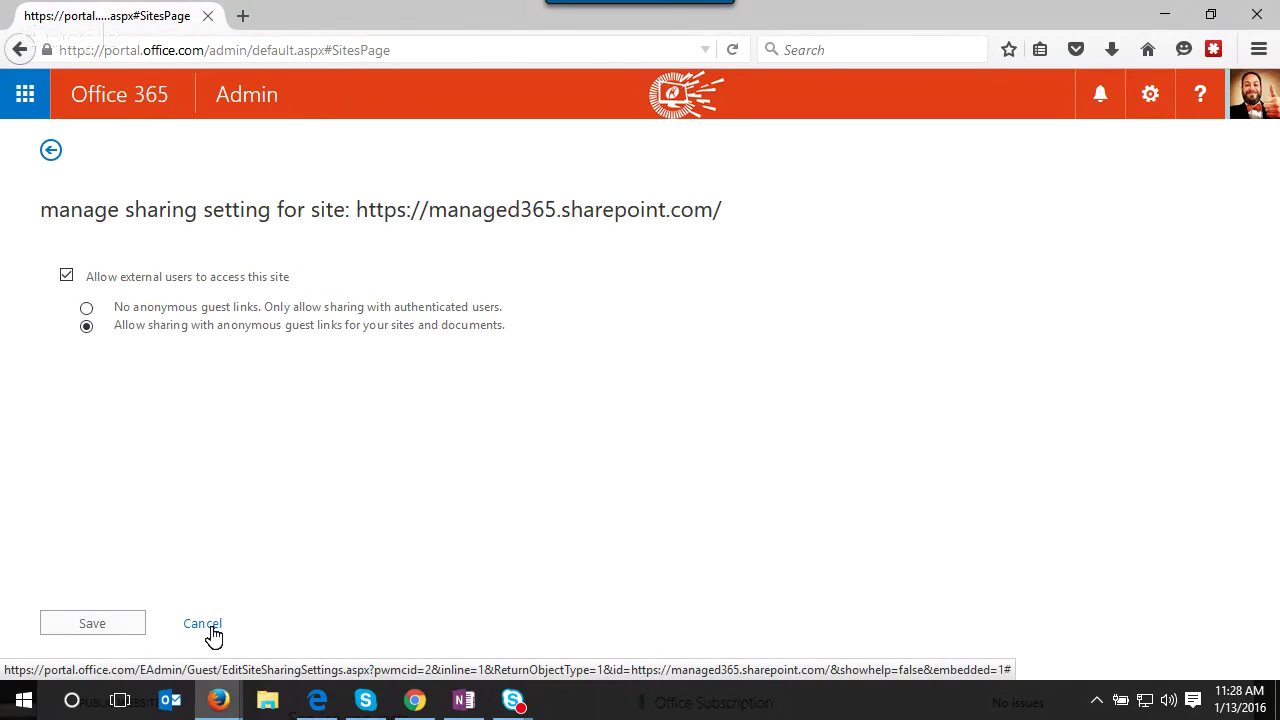
pyautogui.click(212, 630)
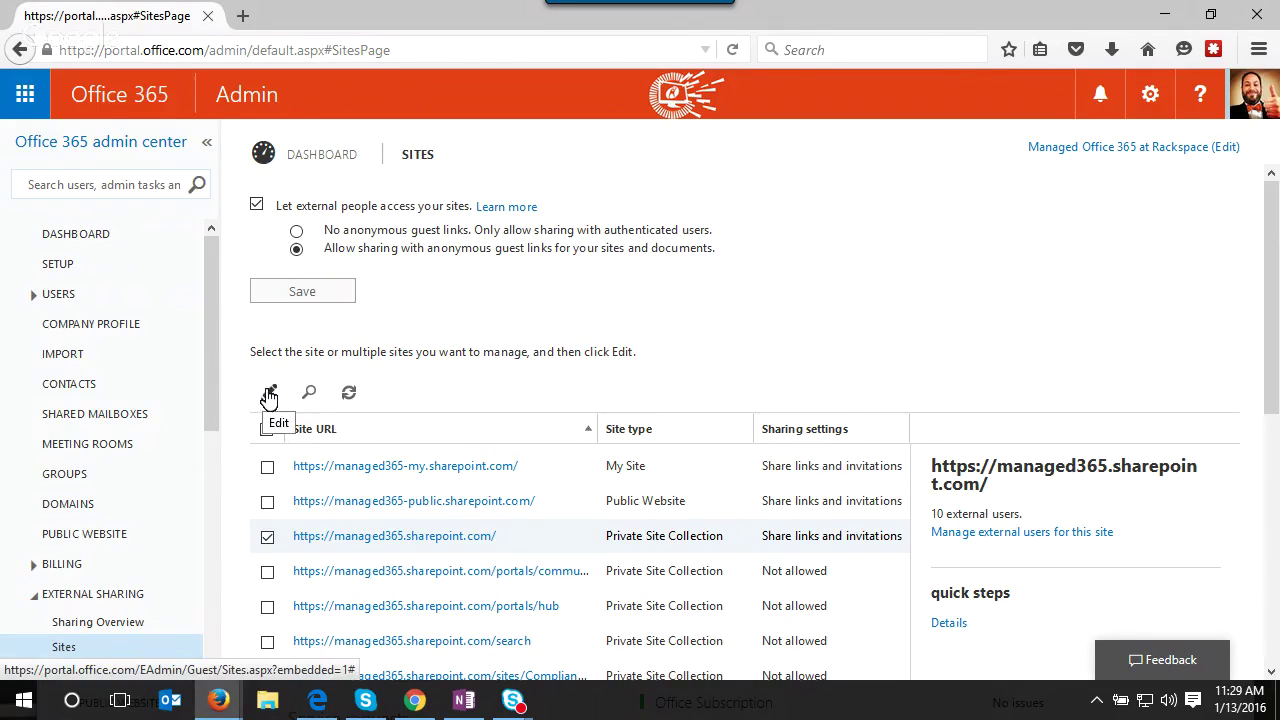
pyautogui.click(1006, 533)
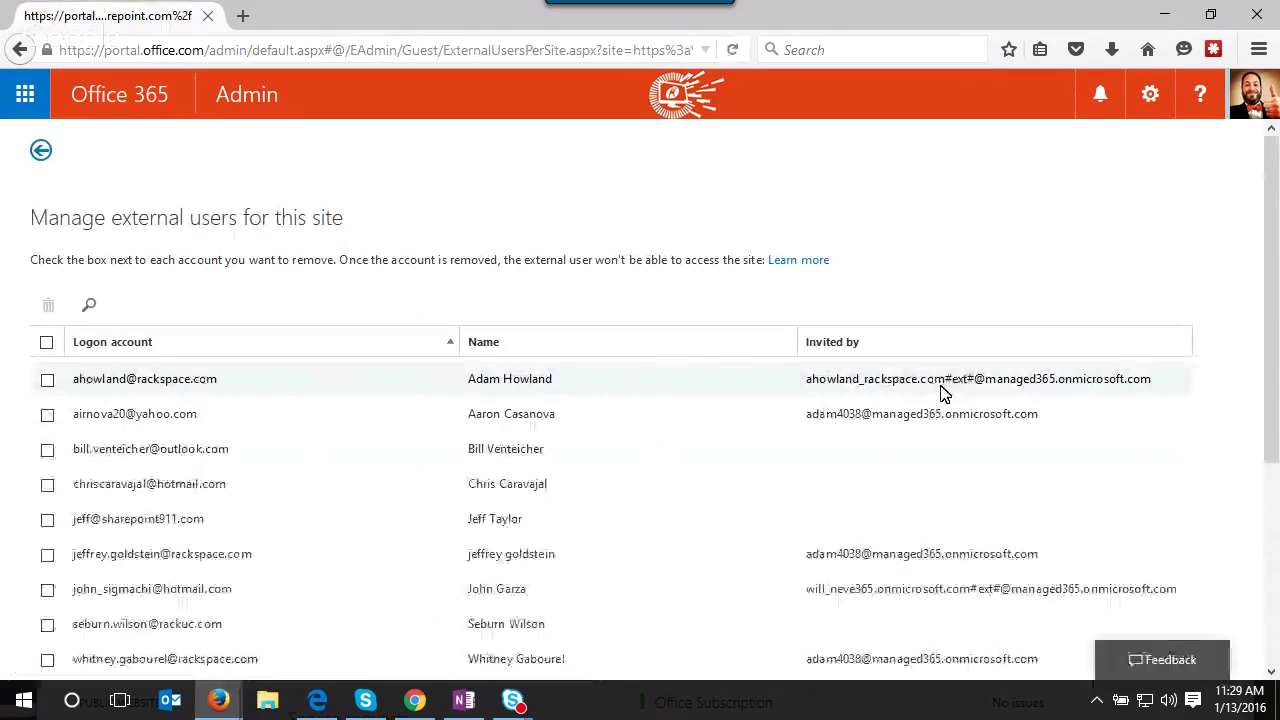
pyautogui.scroll(-1, 966, 417)
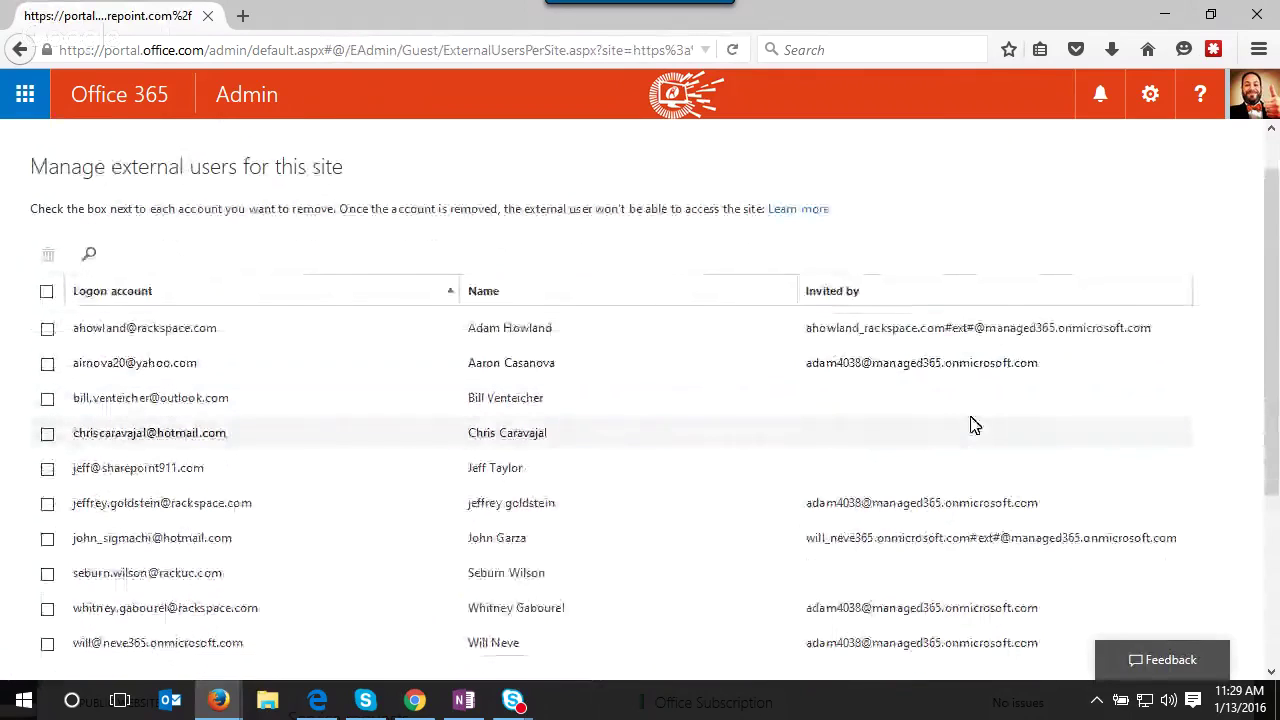
pyautogui.scroll(-6, 979, 488)
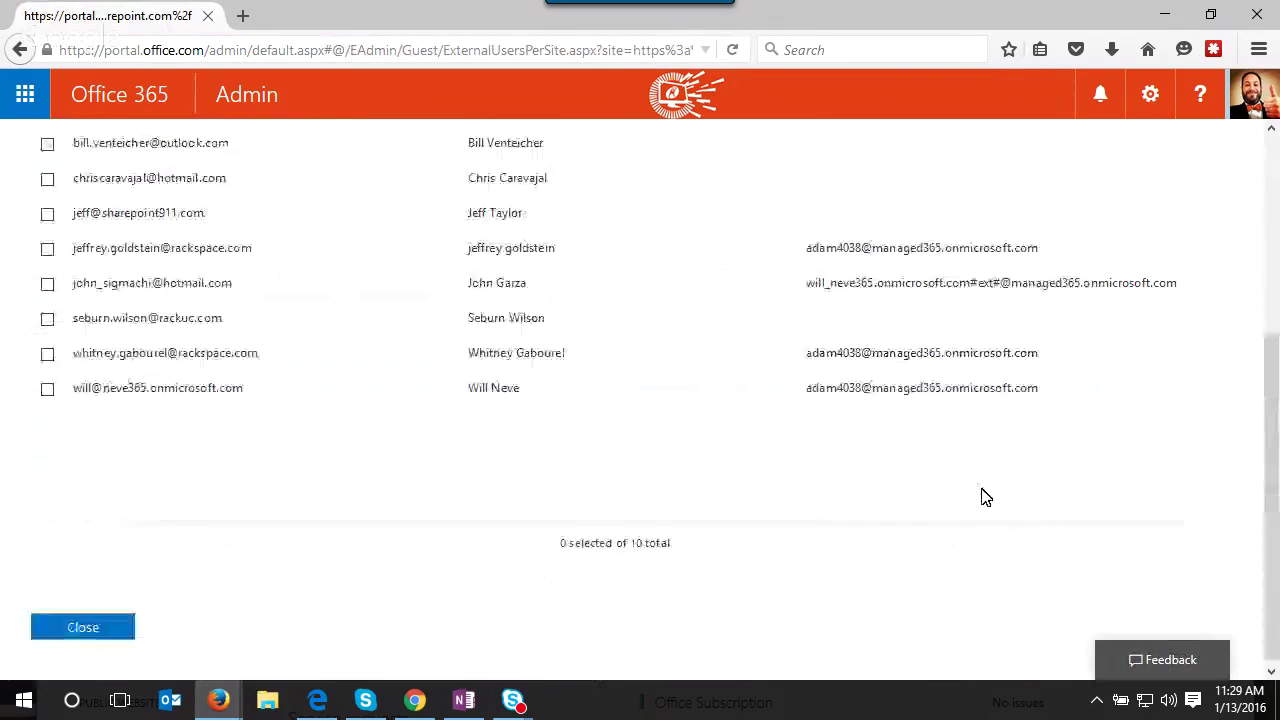
pyautogui.scroll(5, 985, 491)
pyautogui.scroll(2, 985, 491)
pyautogui.hotkey('alt', 'Left')
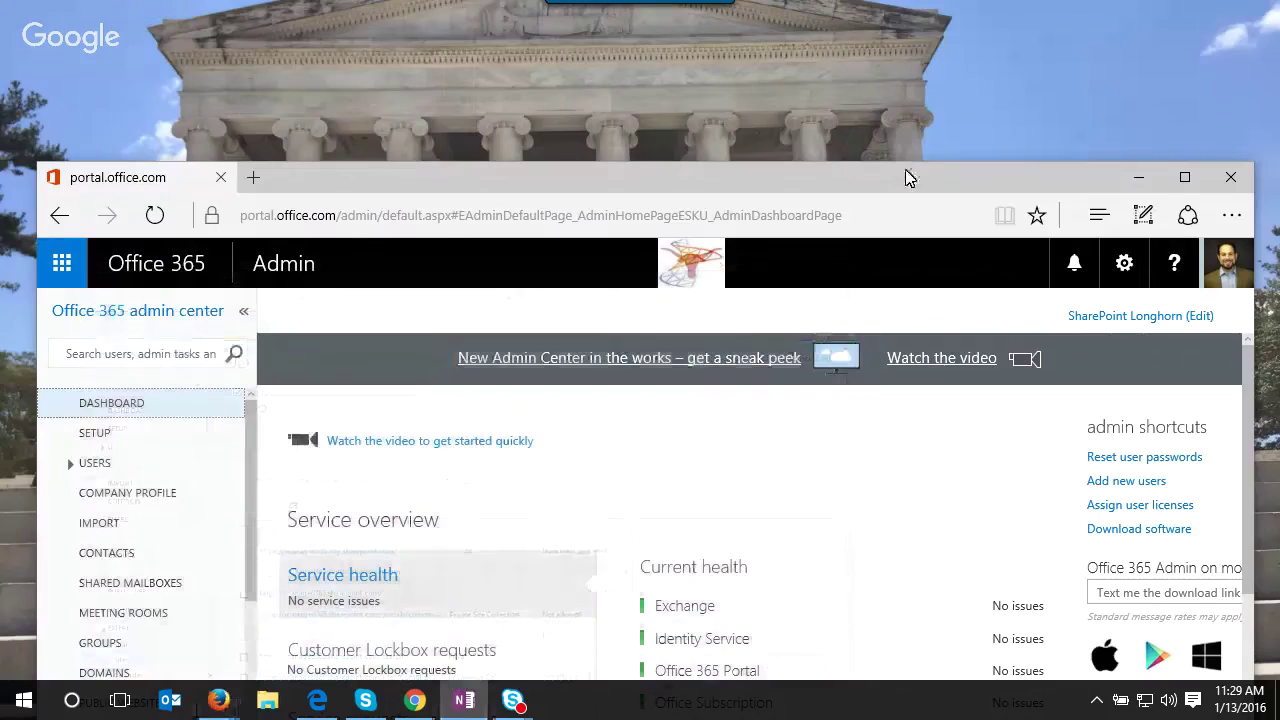
# - Maximize the browser and open the External Sharing Sites page listing each site collection's sharing setting
pyautogui.doubleClick(908, 175)
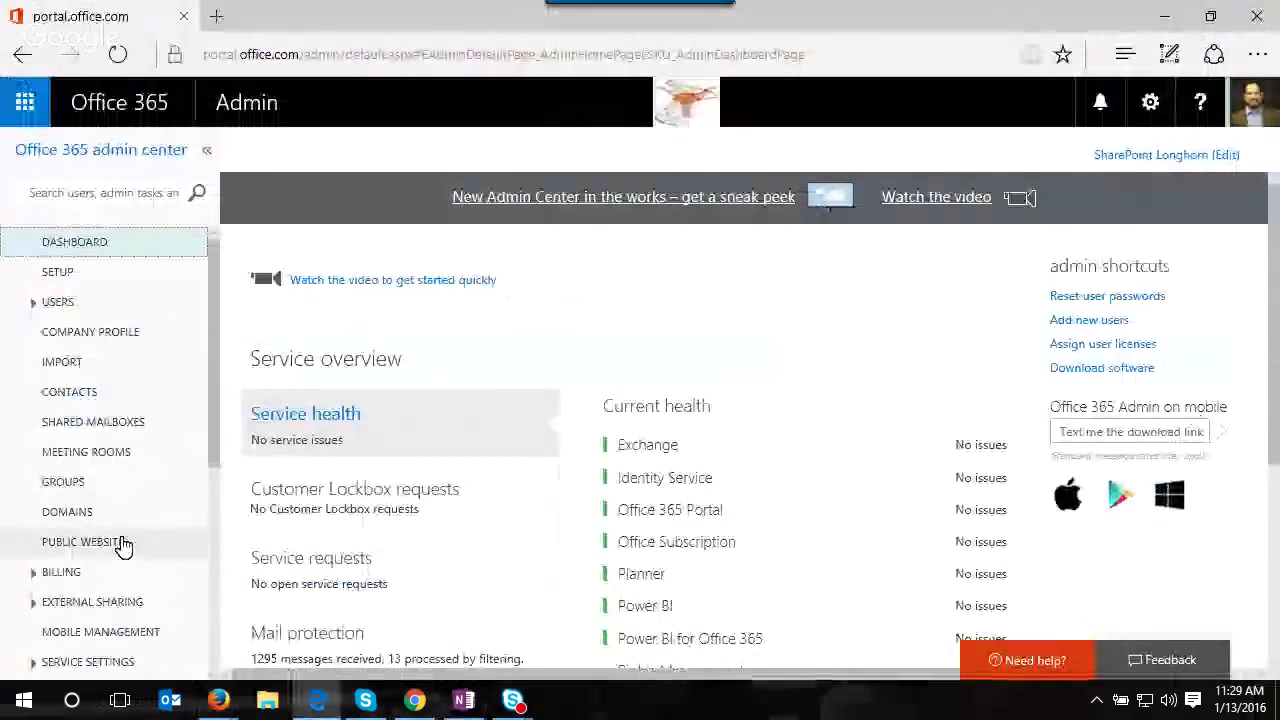
pyautogui.click(32, 603)
pyautogui.scroll(-1, 90, 616)
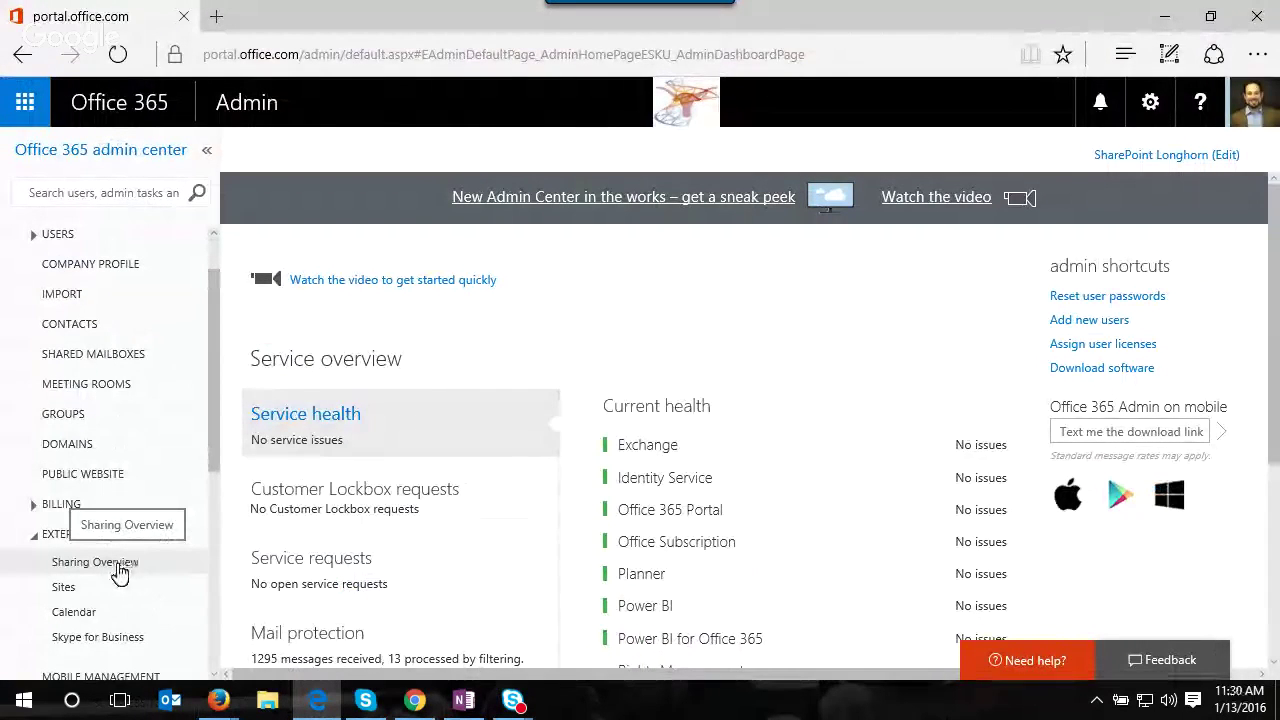
pyautogui.click(94, 594)
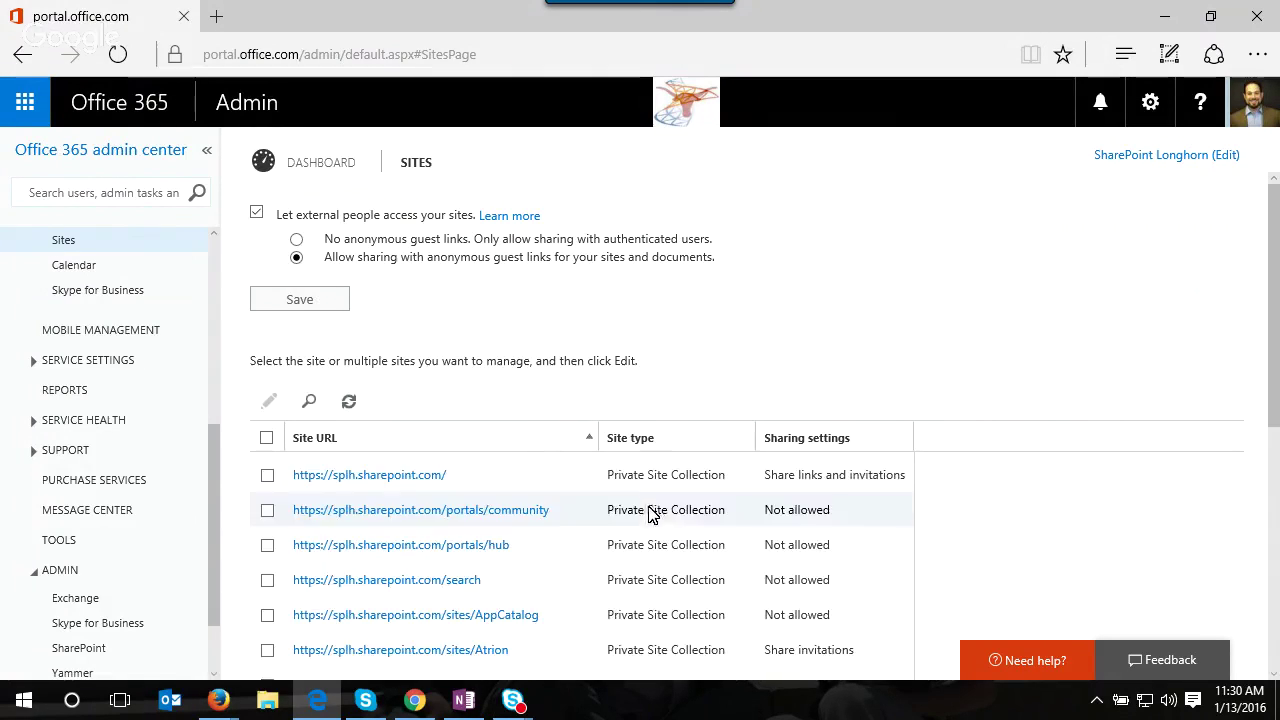
# - Inspect the external user of the root splh.sharepoint.com site, then return to the sites sharing page
pyautogui.click(503, 481)
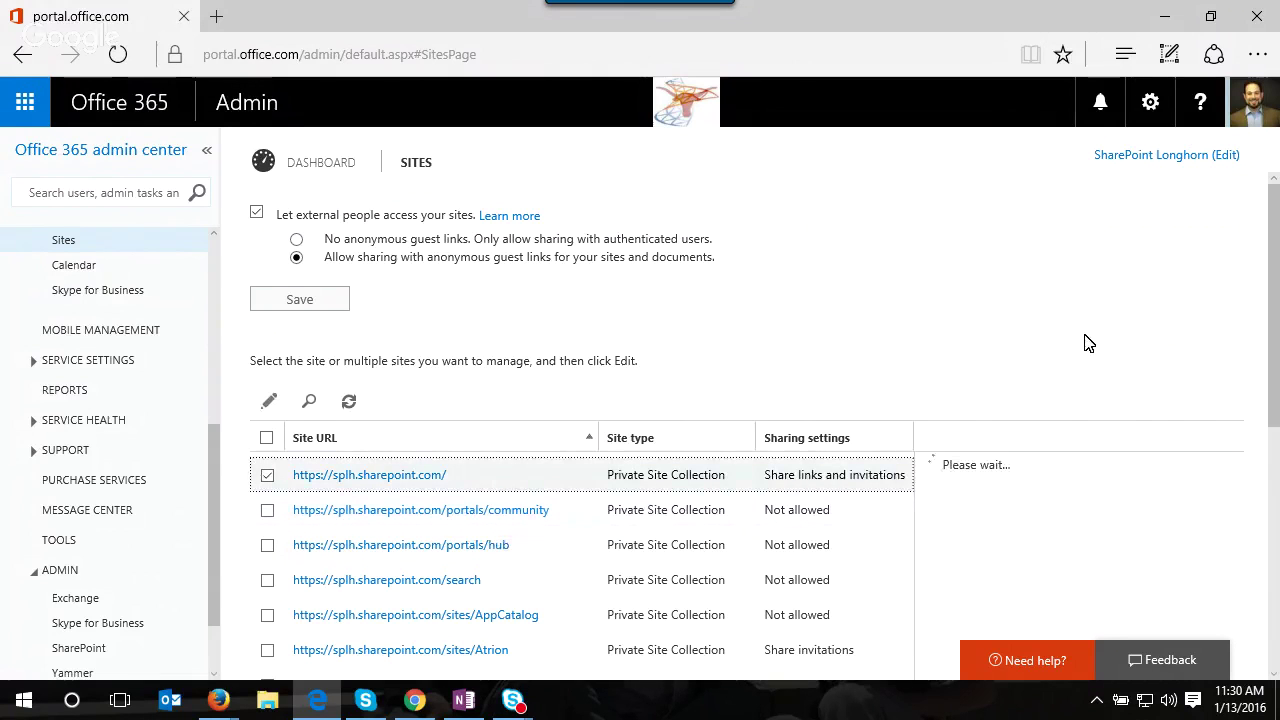
pyautogui.scroll(-2, 1088, 350)
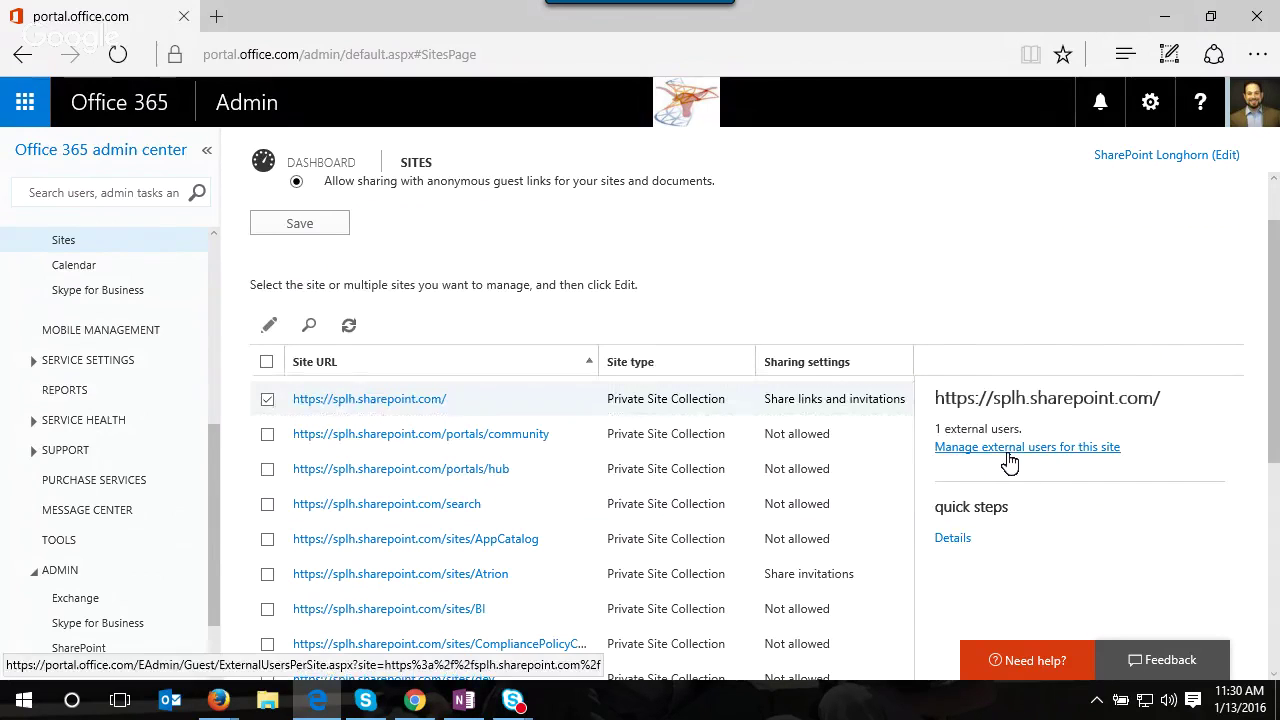
pyautogui.click(1008, 455)
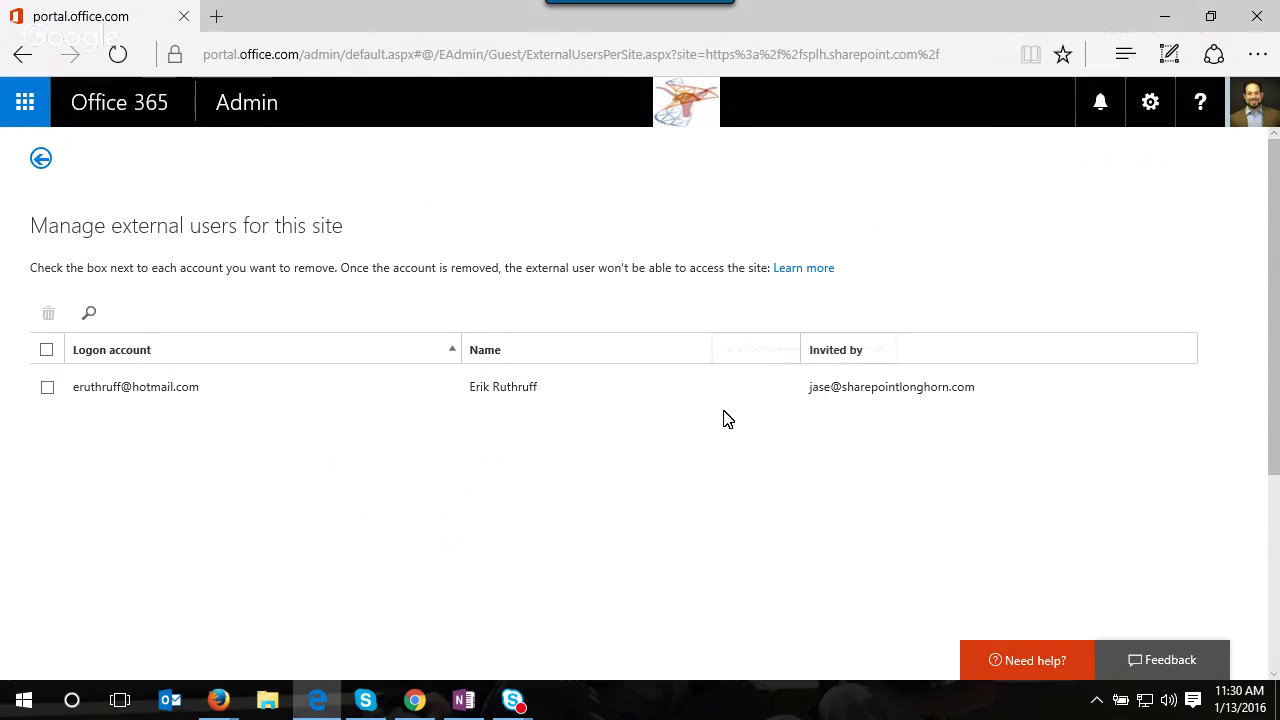
pyautogui.click(364, 400)
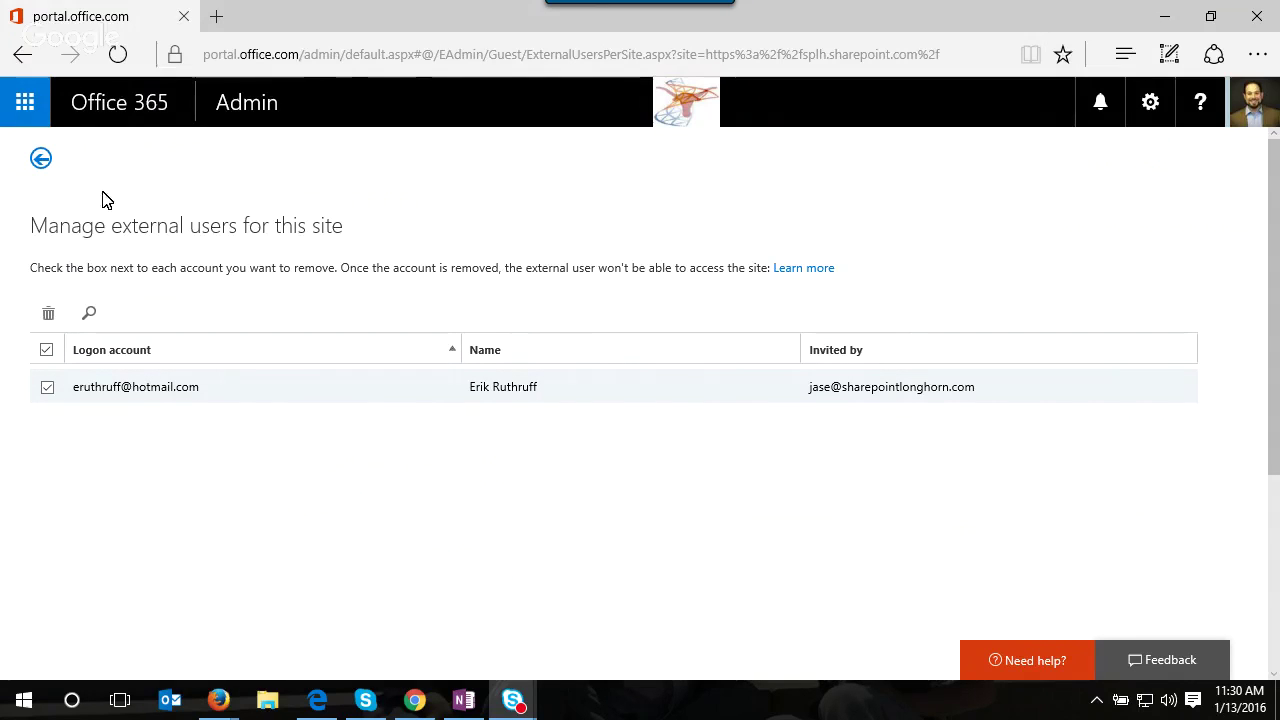
pyautogui.click(44, 161)
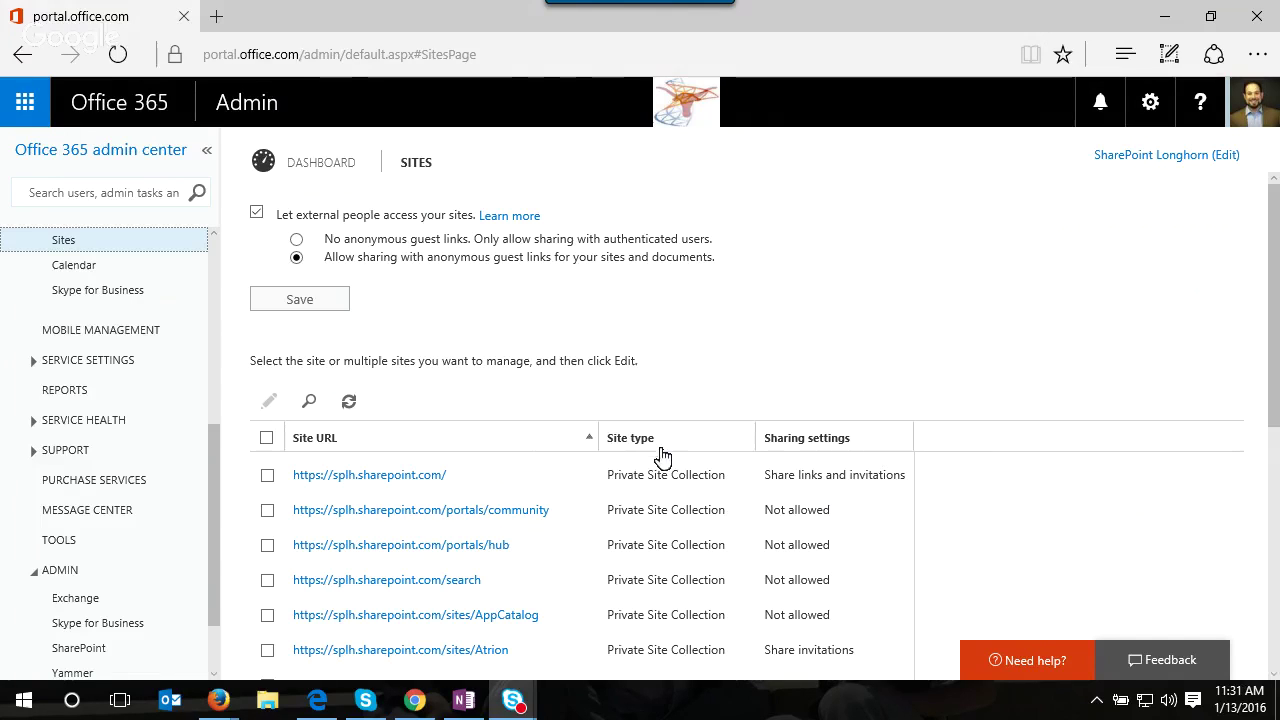
# - Compare the root site's sharing details with the Atrion site, dismiss the driver warning, and open Reports
pyautogui.click(740, 482)
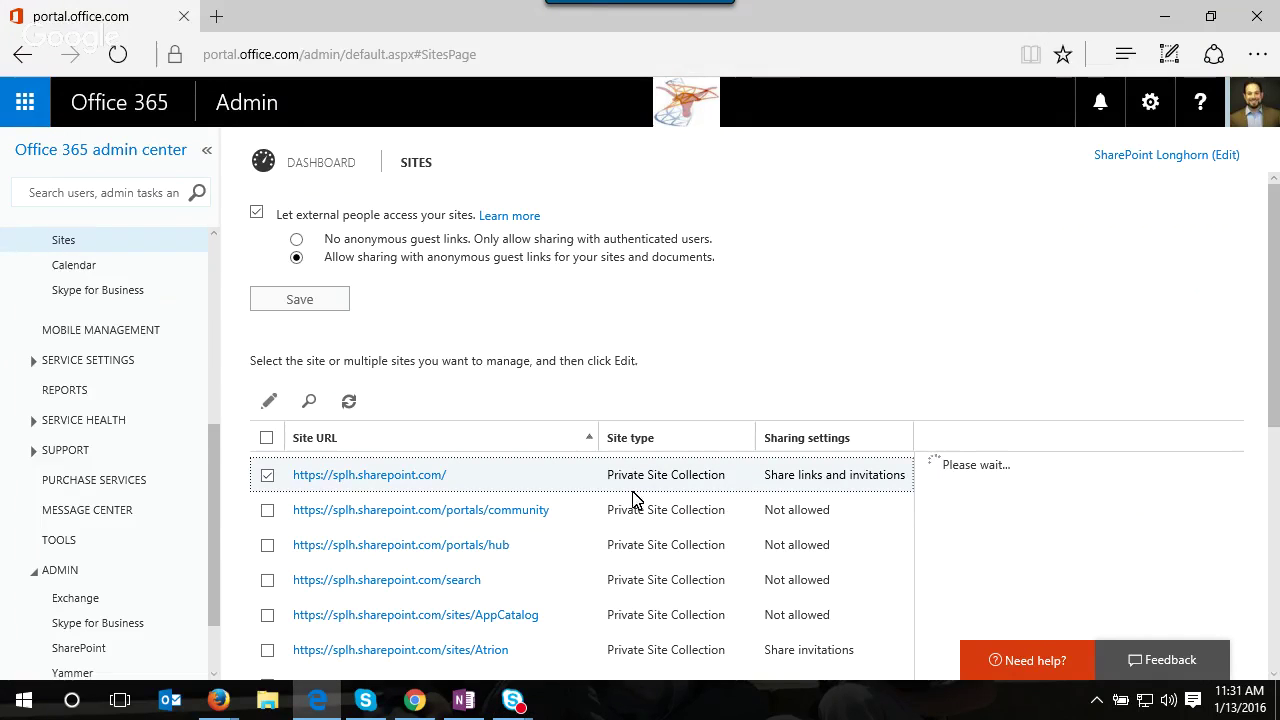
pyautogui.click(868, 655)
pyautogui.scroll(-1, 871, 654)
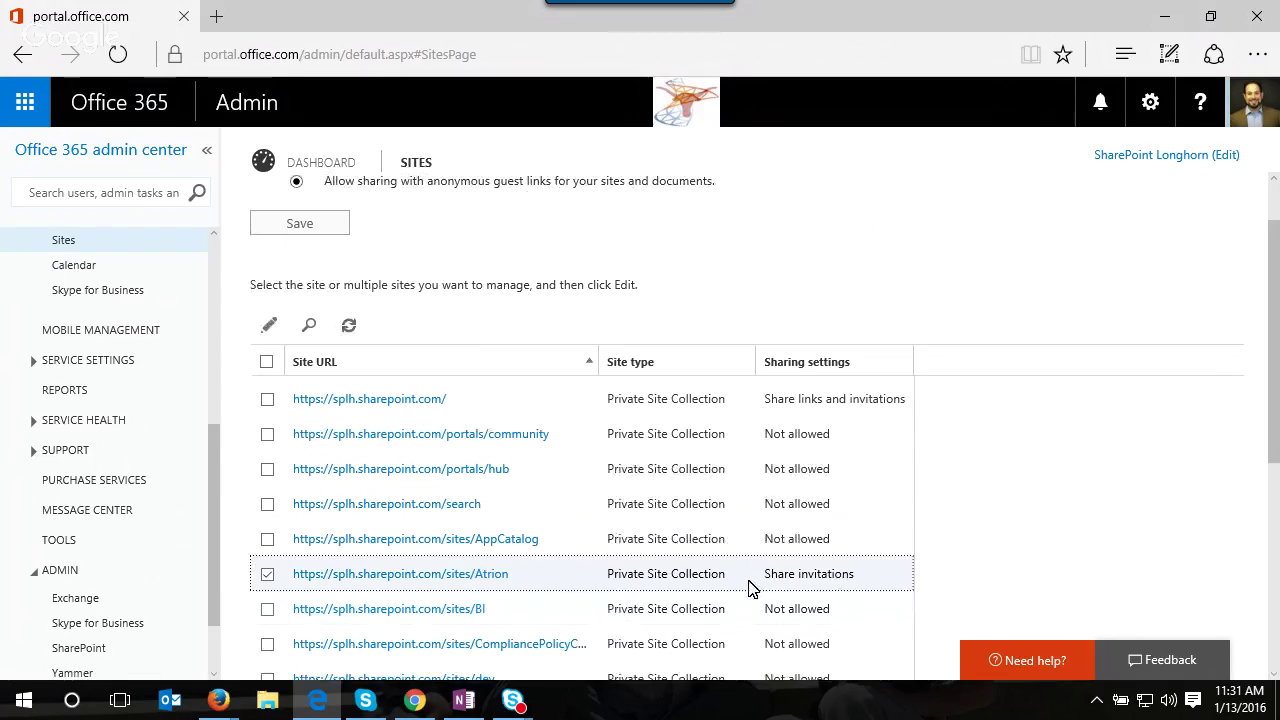
pyautogui.click(855, 410)
pyautogui.scroll(1, 790, 505)
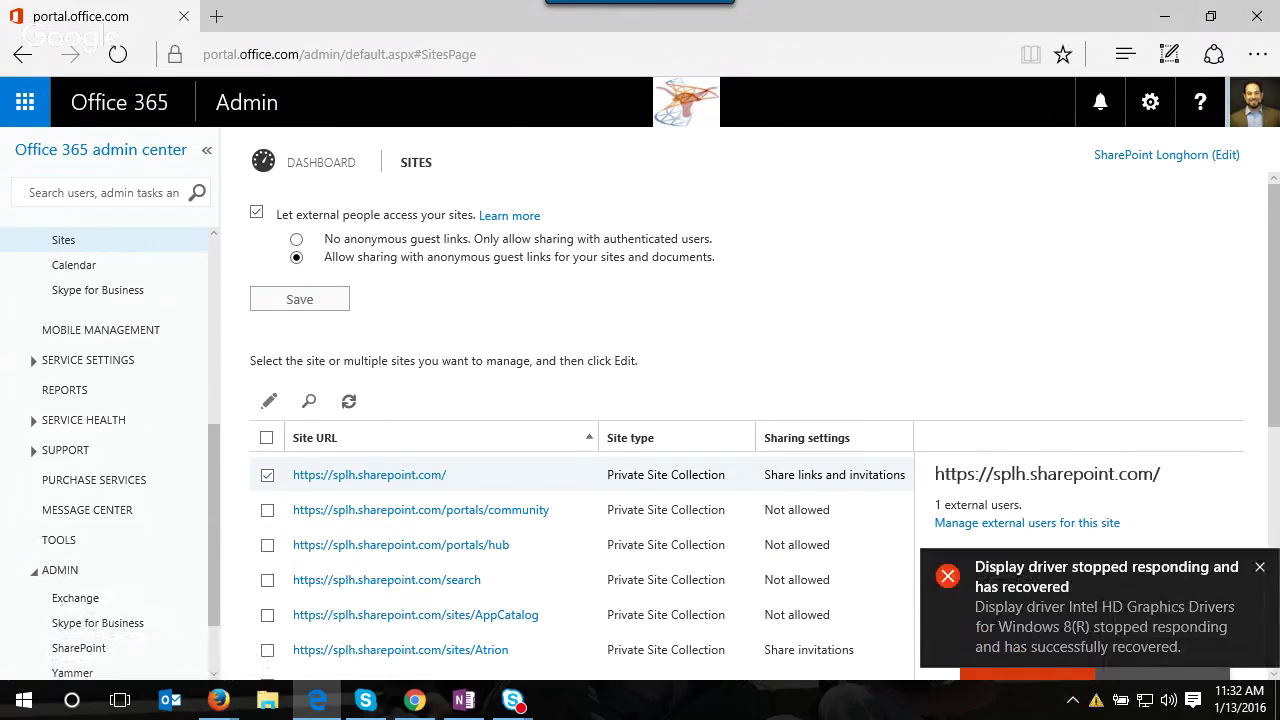
pyautogui.click(1259, 569)
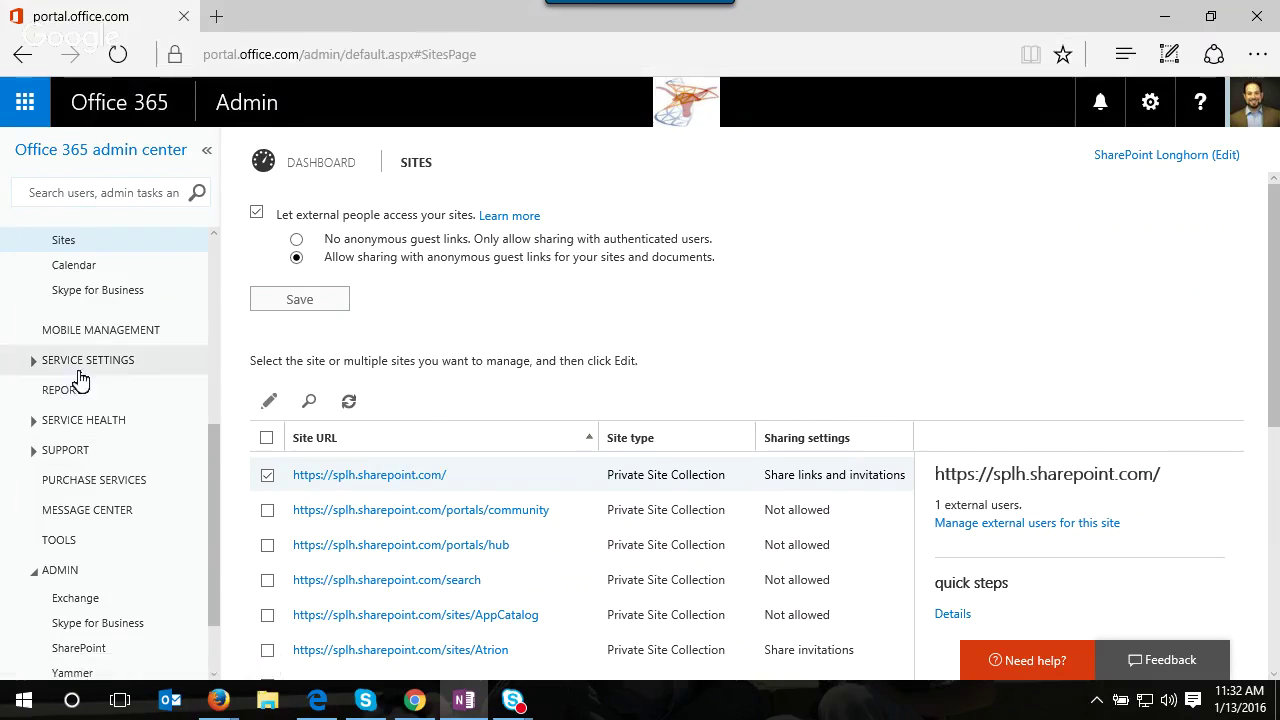
pyautogui.click(84, 394)
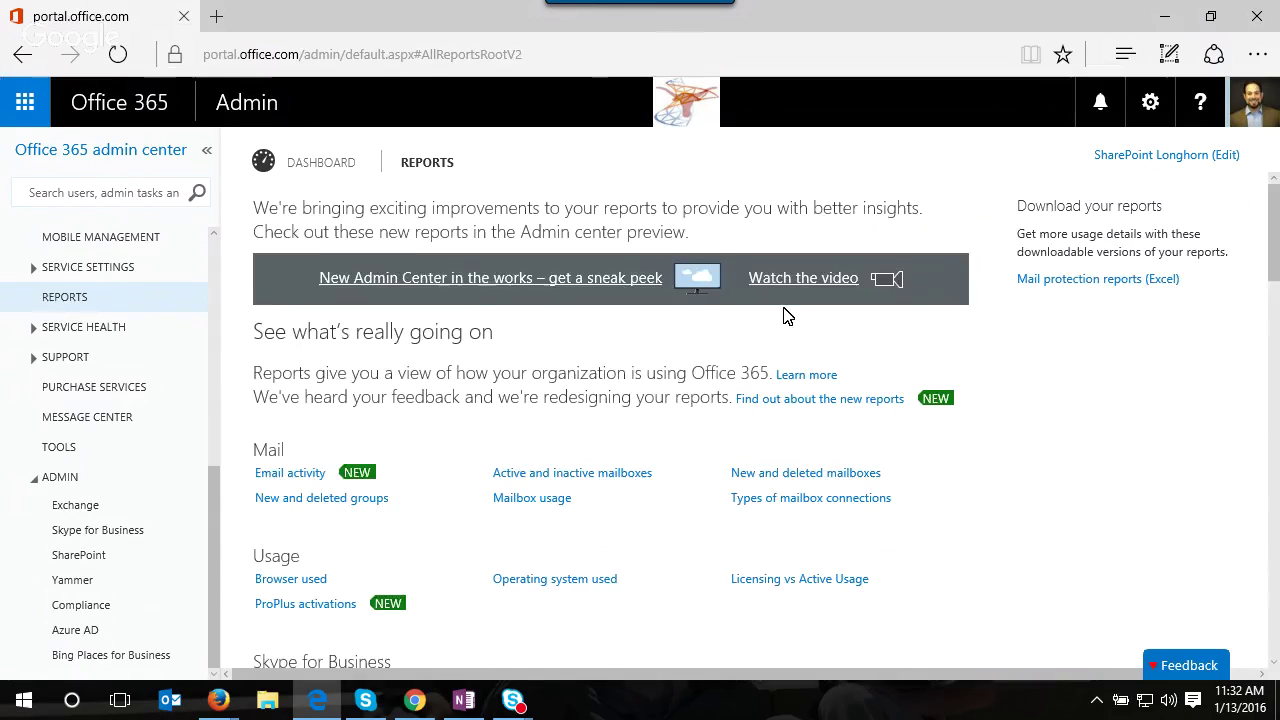
# - Scroll through the SharePoint, Auditing and Protection reports, then go to the SharePoint admin center
pyautogui.scroll(-2, 730, 400)
pyautogui.scroll(-3, 677, 477)
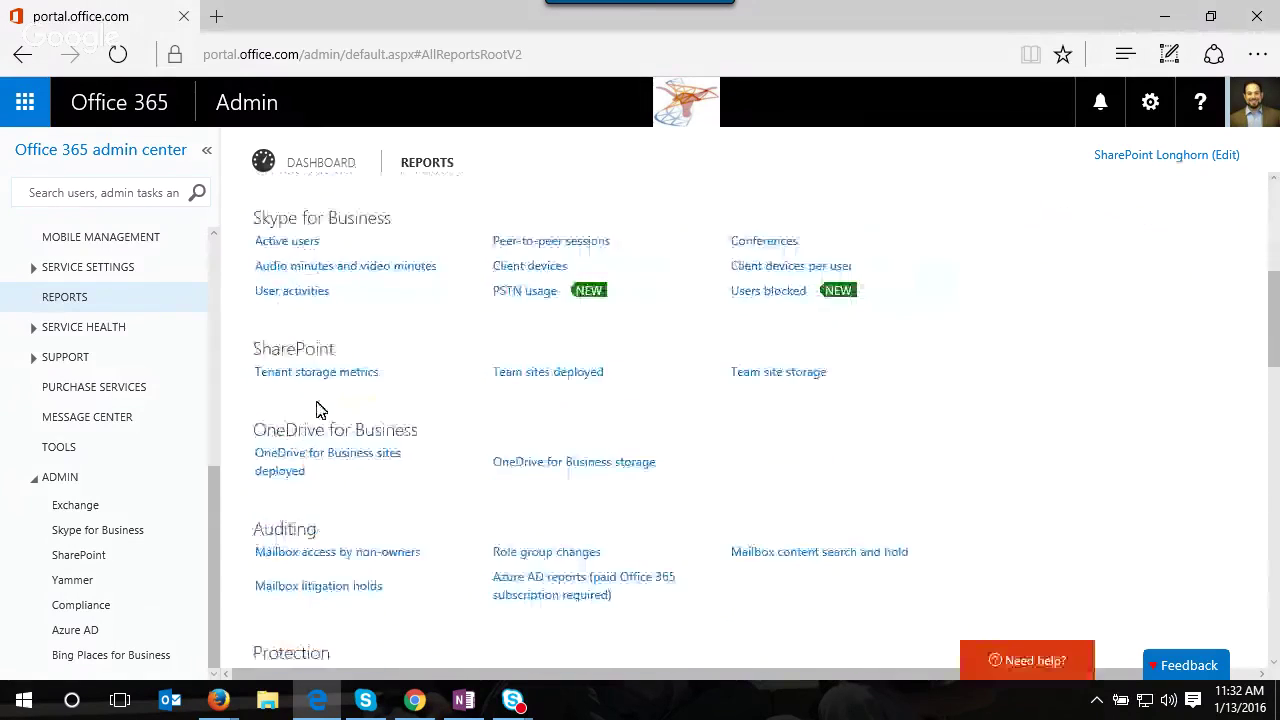
pyautogui.scroll(-2, 680, 436)
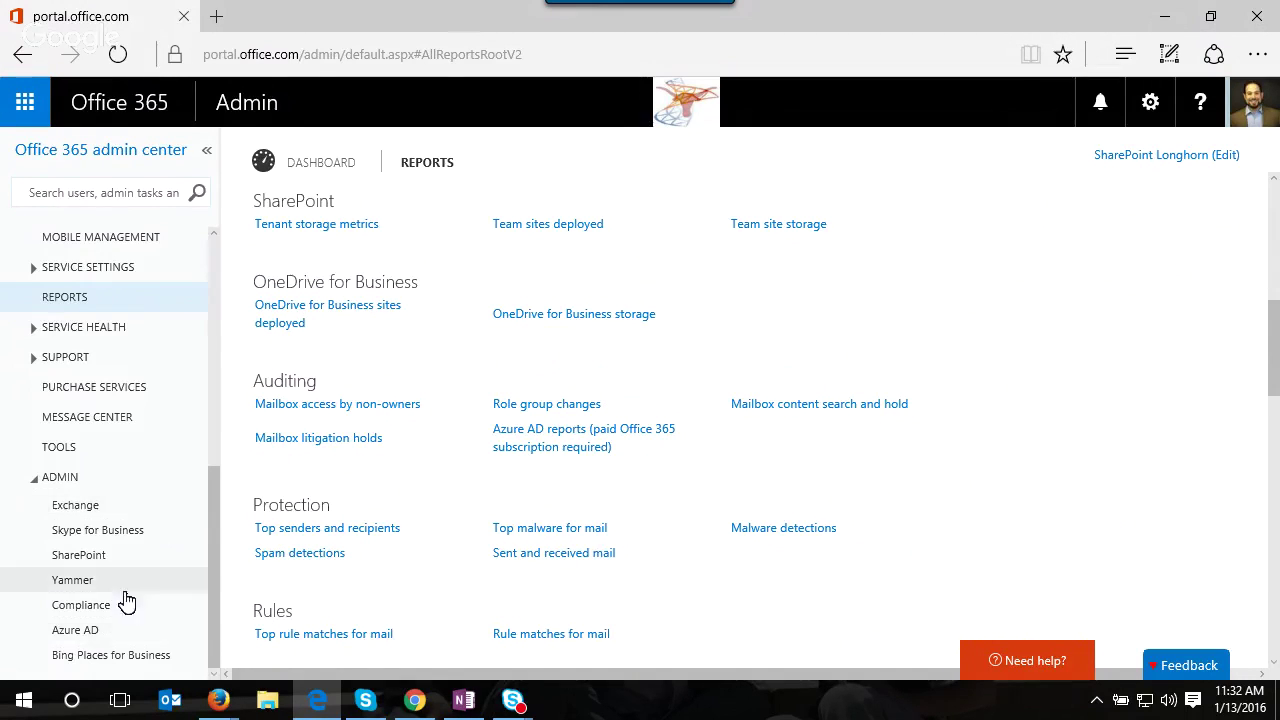
pyautogui.click(112, 563)
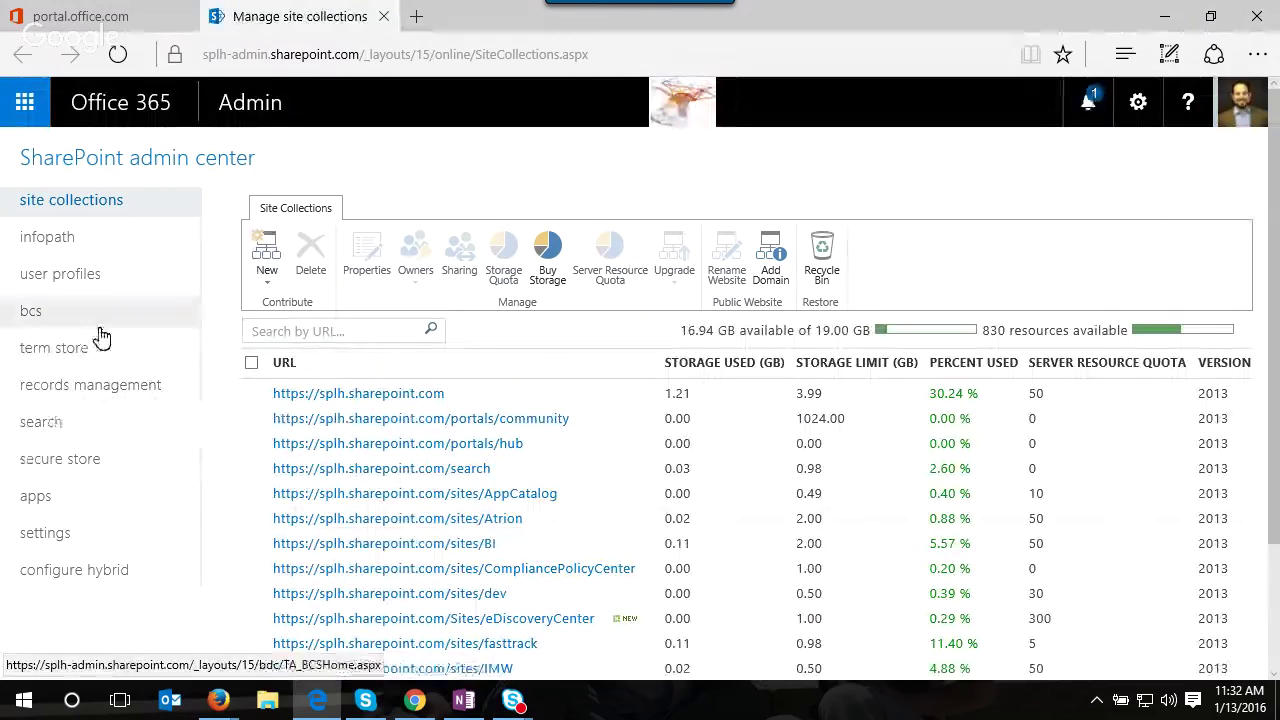
# - Select the root splh.sharepoint.com site collection and view its external sharing settings
pyautogui.scroll(-1, 714, 500)
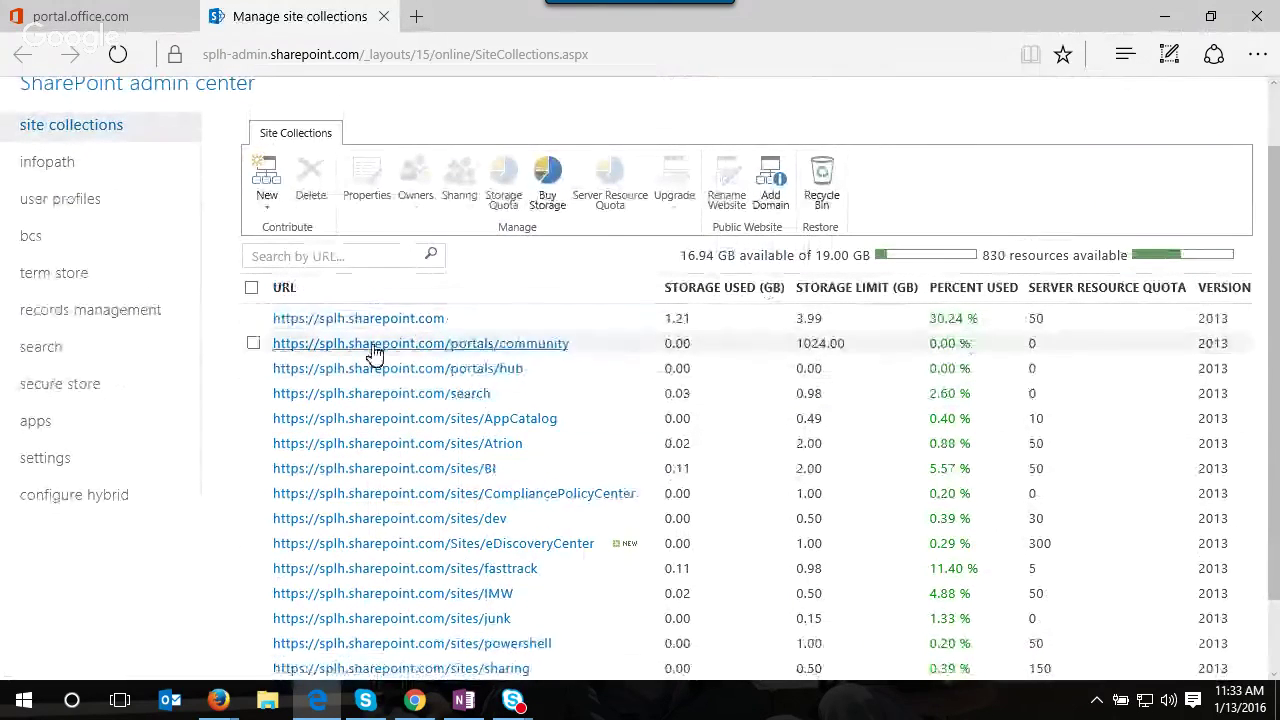
pyautogui.click(432, 326)
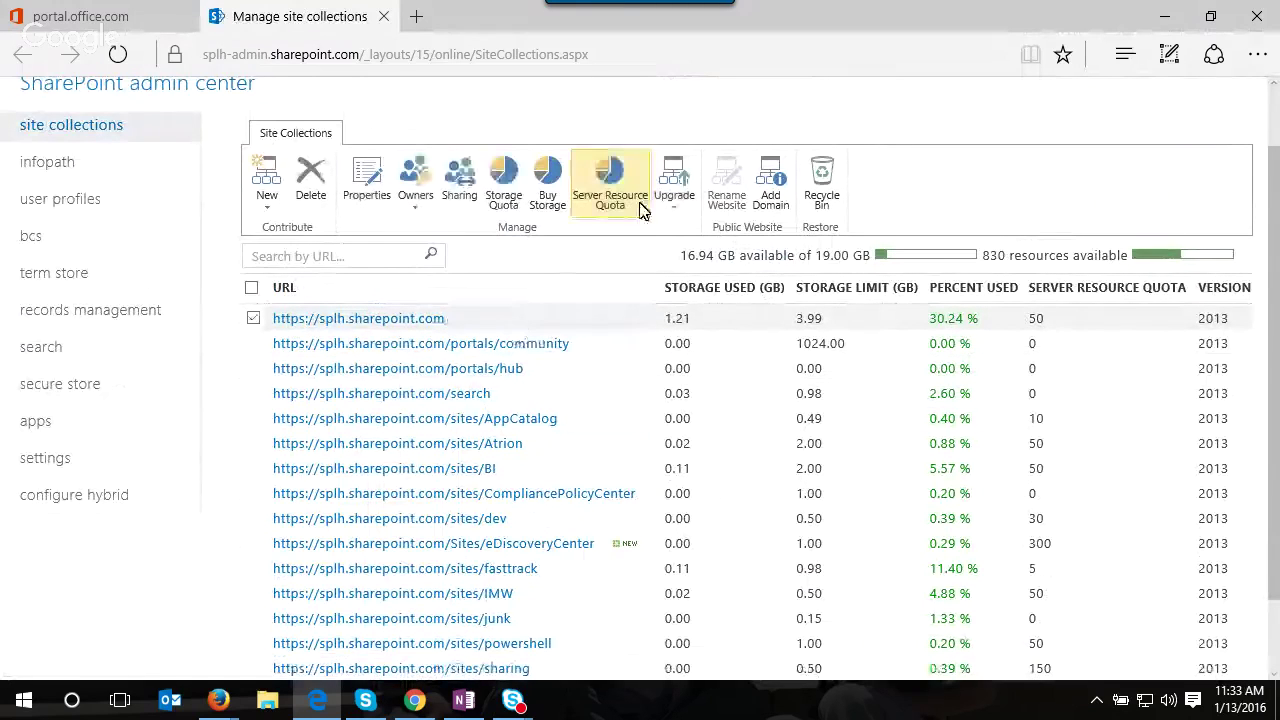
pyautogui.click(460, 195)
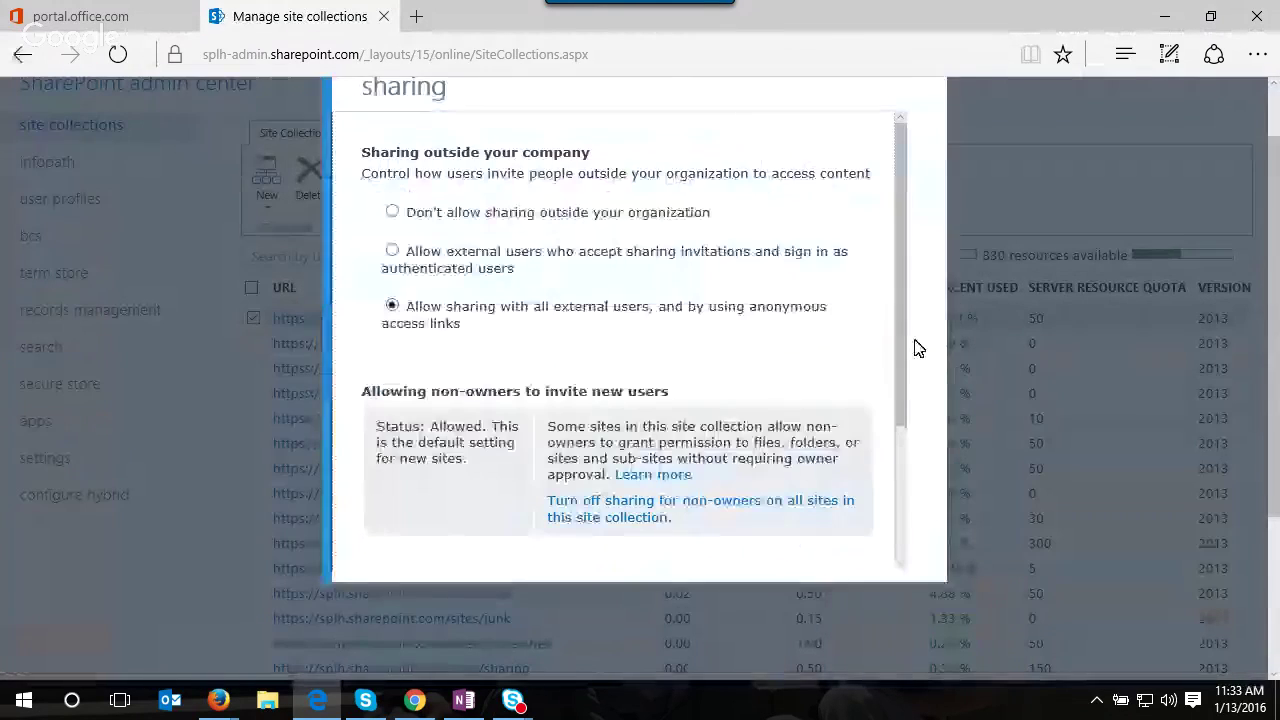
# - Cancel the root site collection's sharing dialog without saving any changes
pyautogui.scroll(-2, 686, 338)
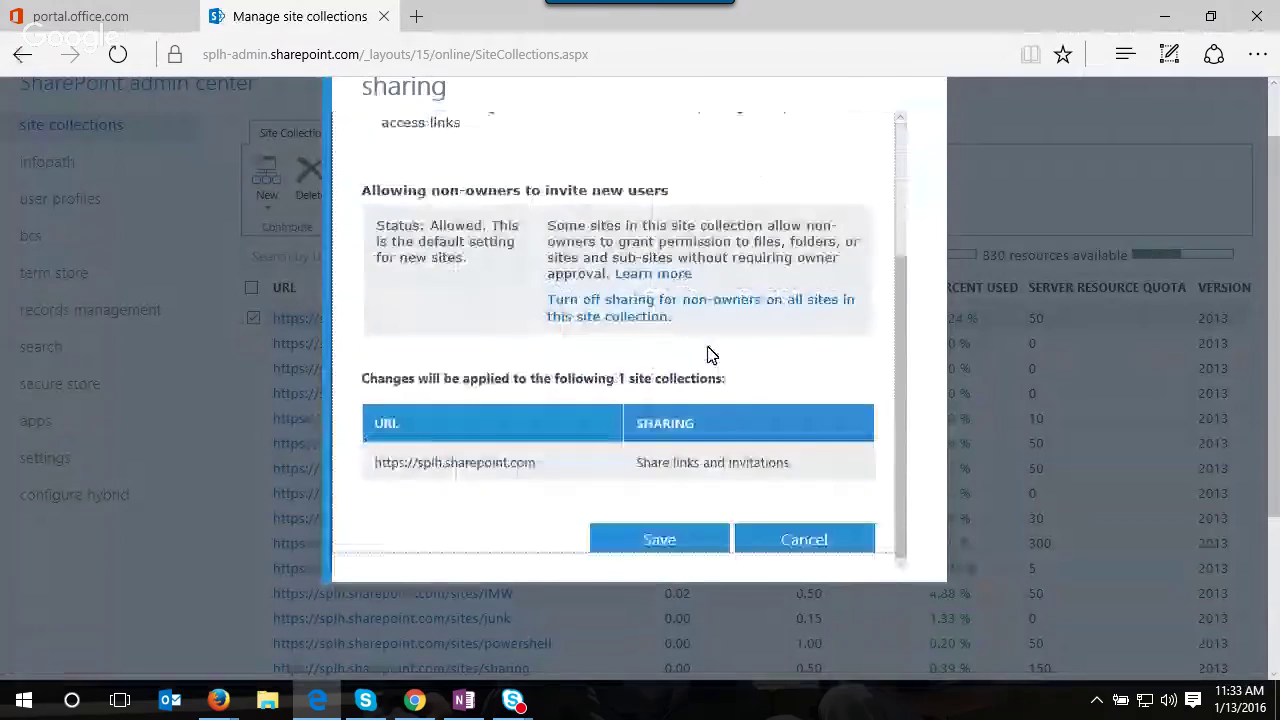
pyautogui.scroll(-2, 751, 374)
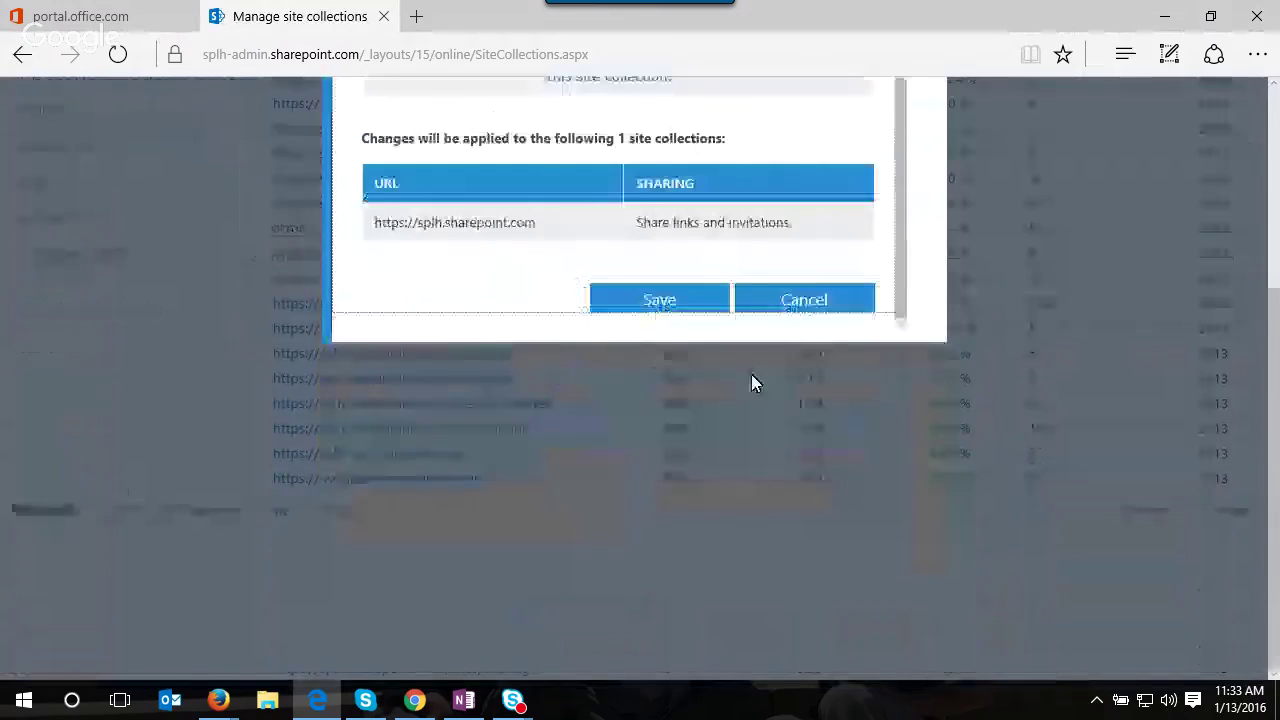
pyautogui.click(817, 309)
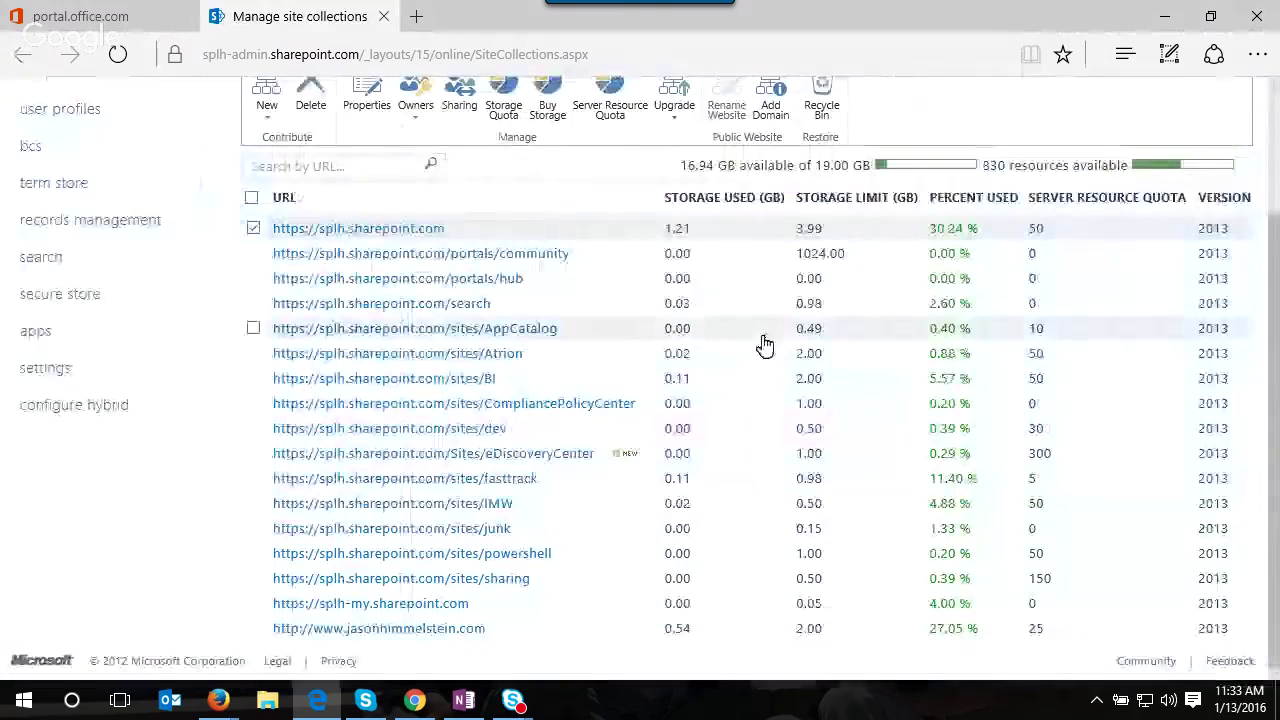
pyautogui.scroll(3, 200, 390)
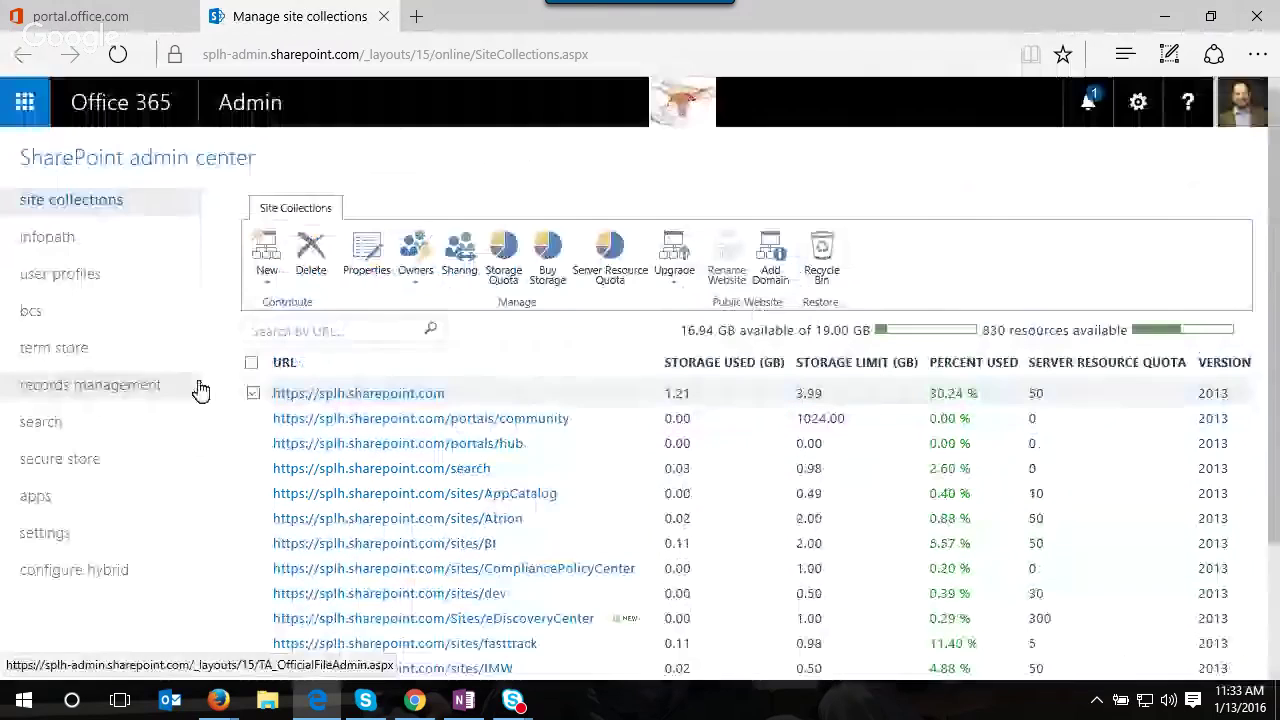
# - Return to the Office 365 admin center and browse the list of domains
pyautogui.click(251, 106)
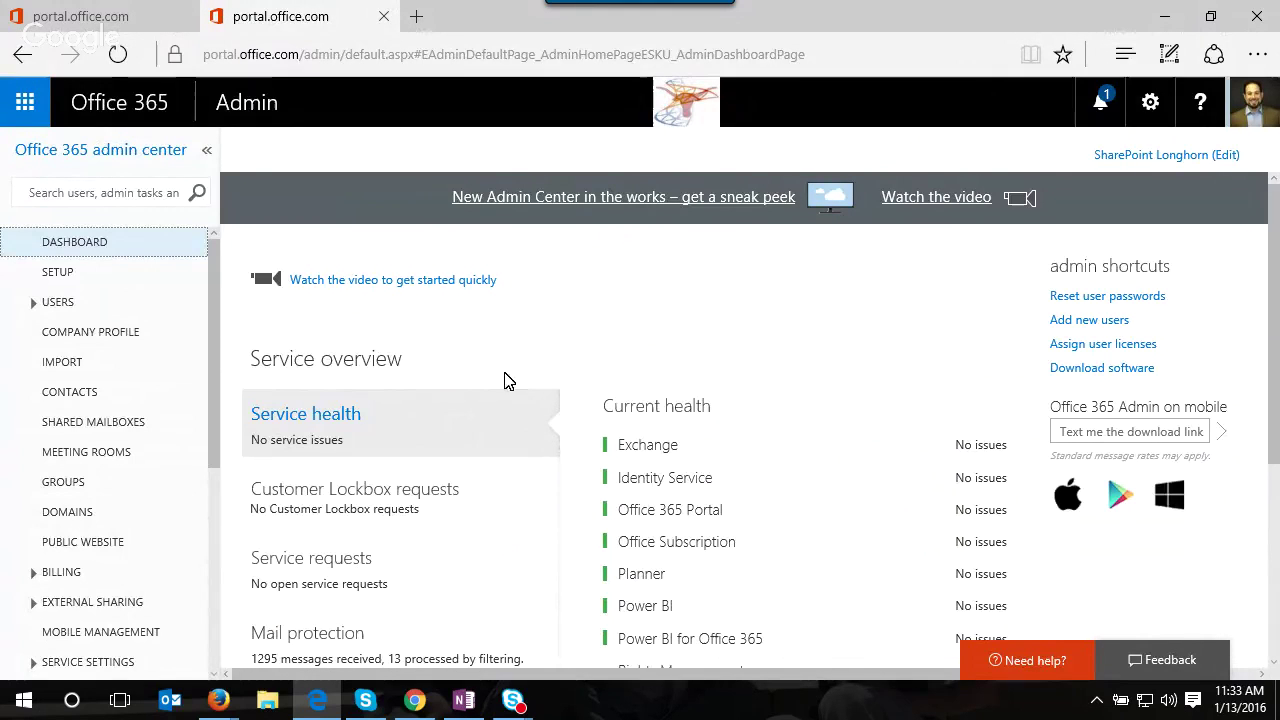
pyautogui.click(136, 524)
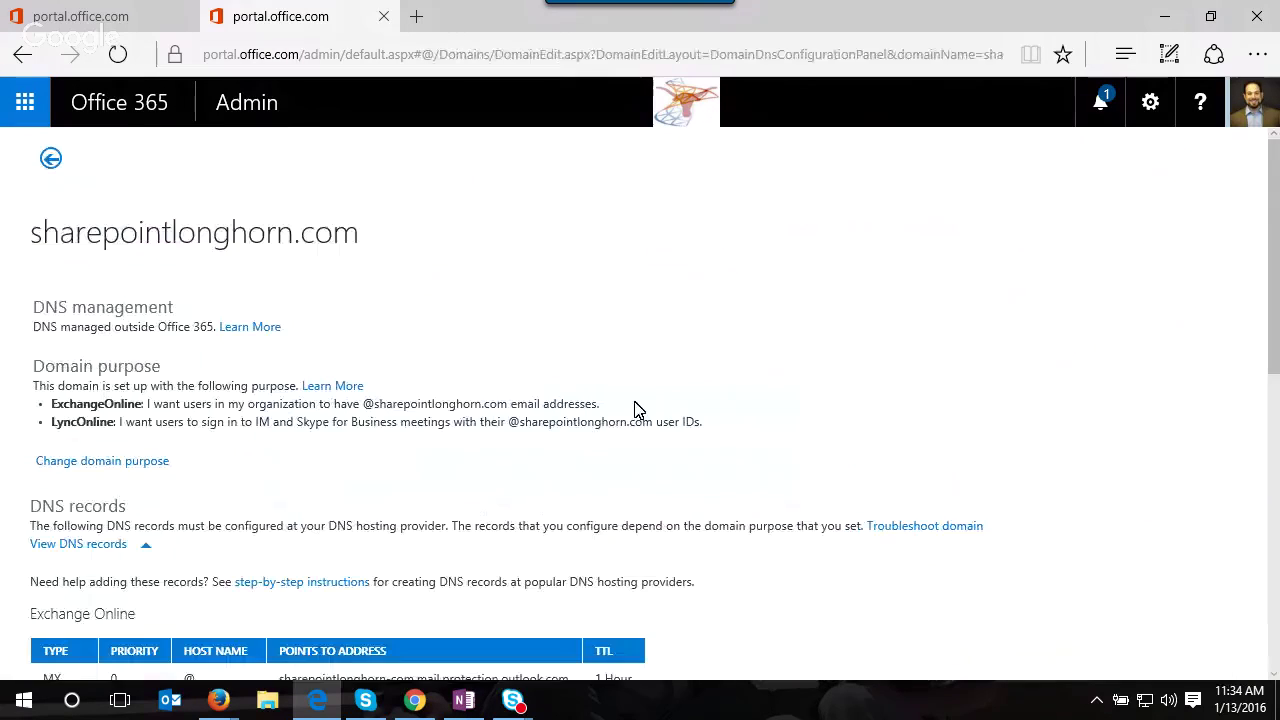
pyautogui.scroll(-3, 469, 471)
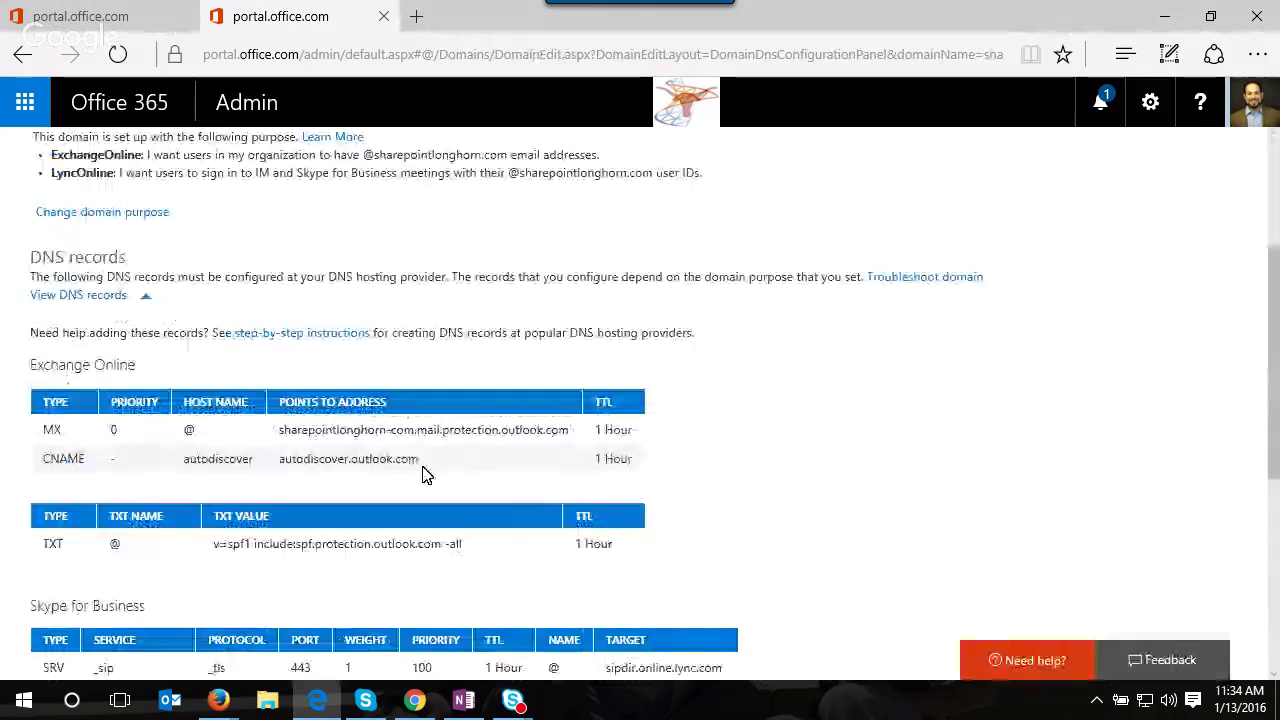
pyautogui.scroll(-2, 391, 489)
pyautogui.scroll(-3, 391, 497)
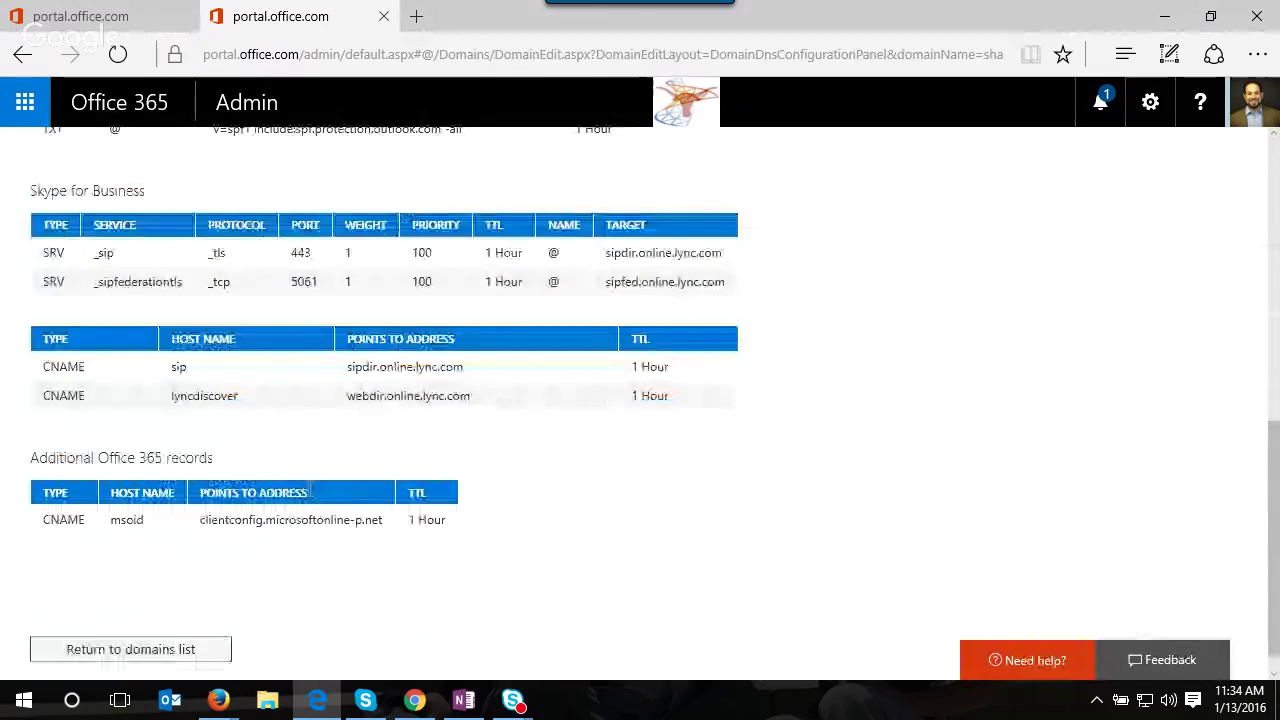
pyautogui.scroll(1, 326, 466)
pyautogui.scroll(5, 337, 468)
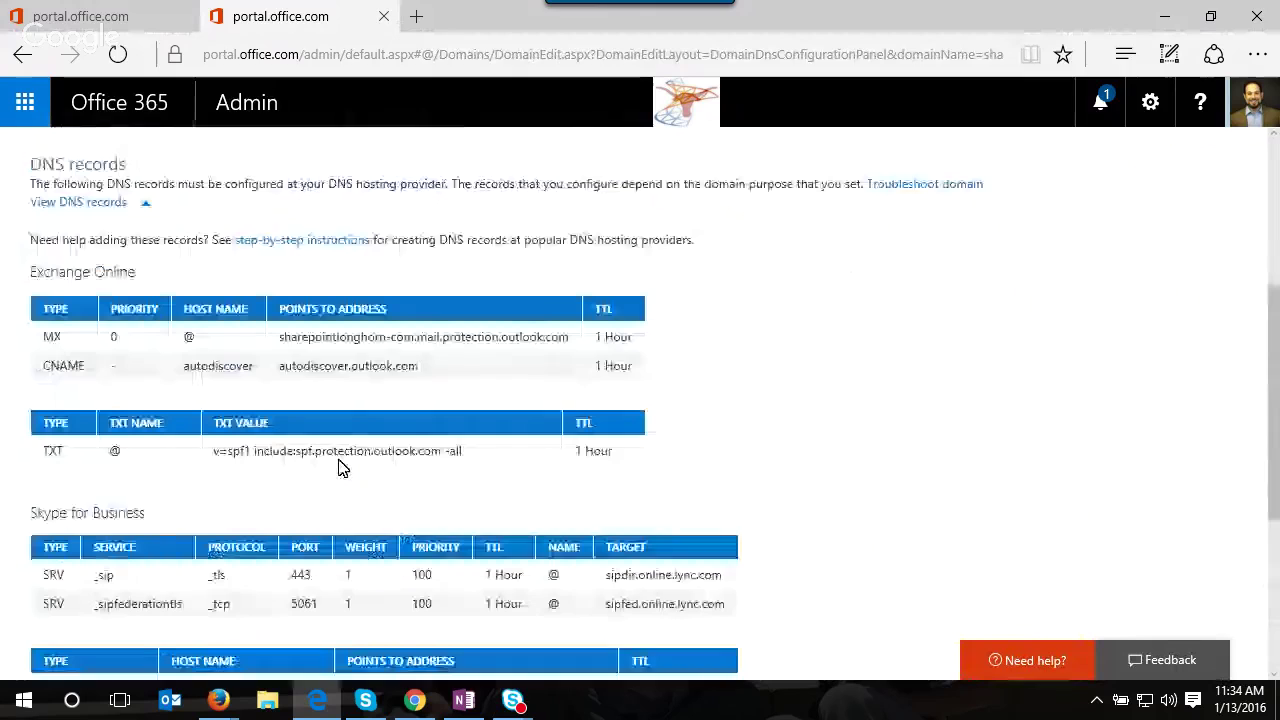
pyautogui.scroll(2, 374, 365)
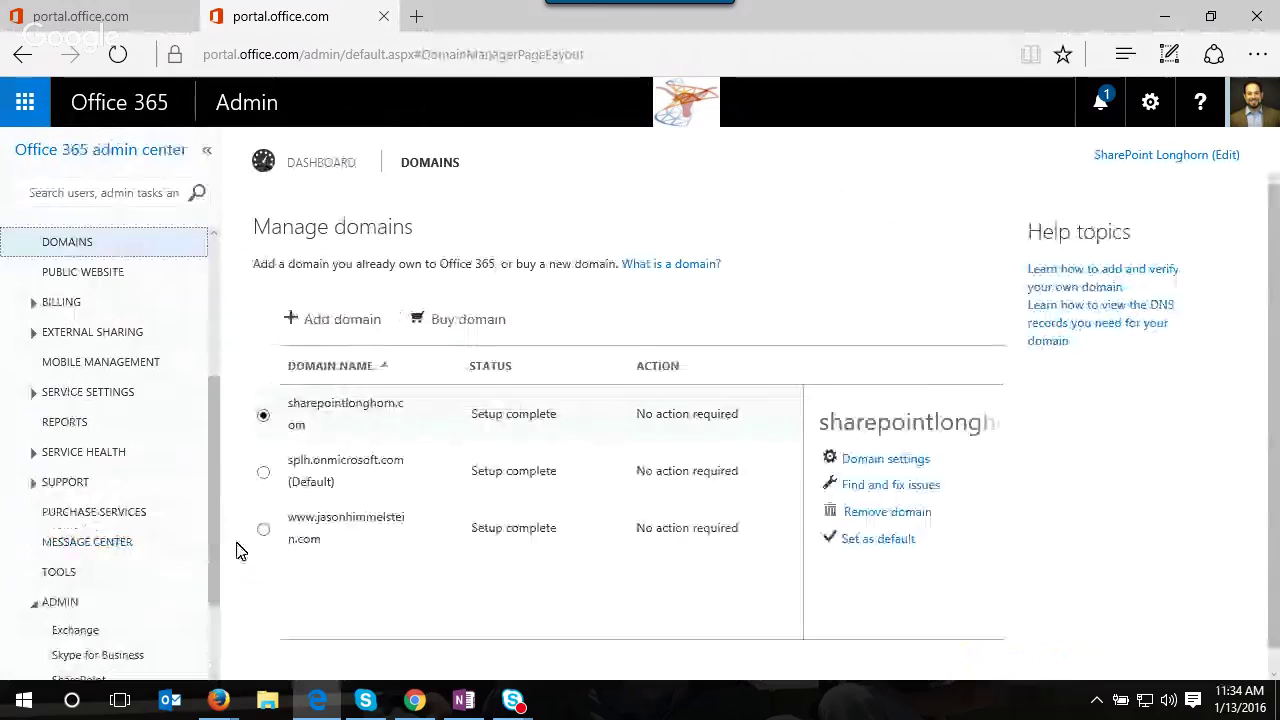
pyautogui.click(263, 529)
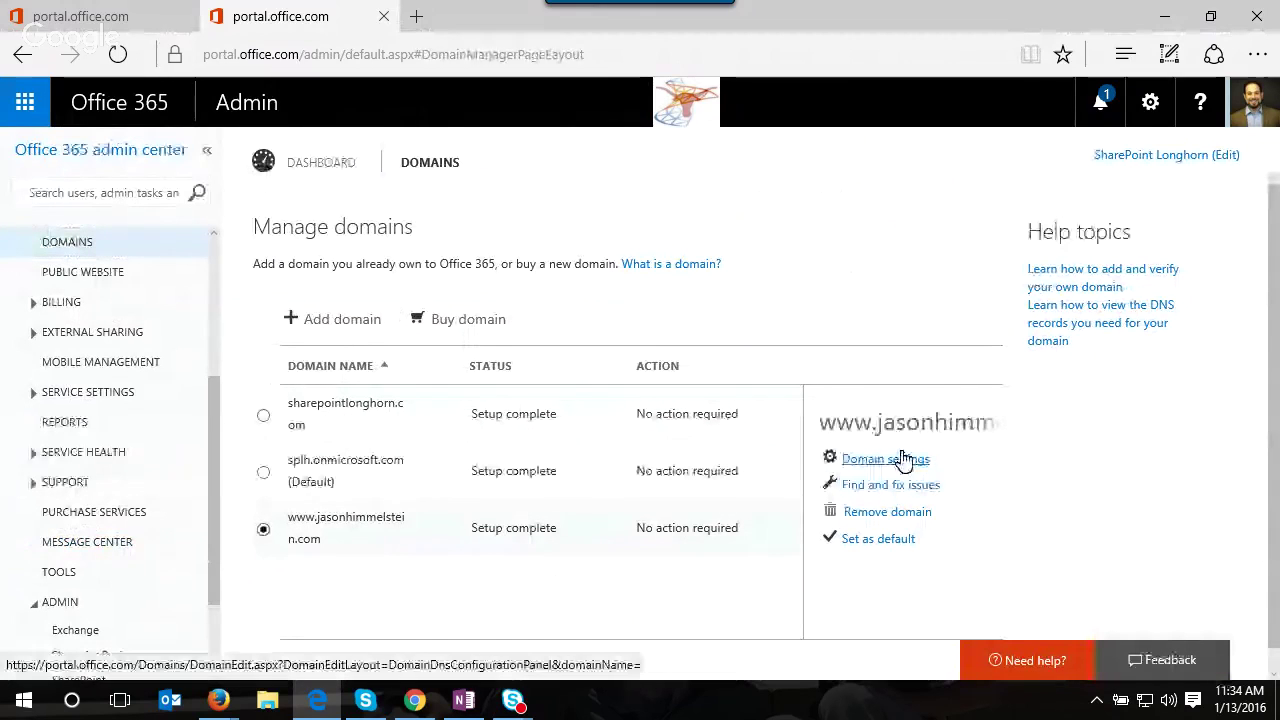
pyautogui.click(980, 422)
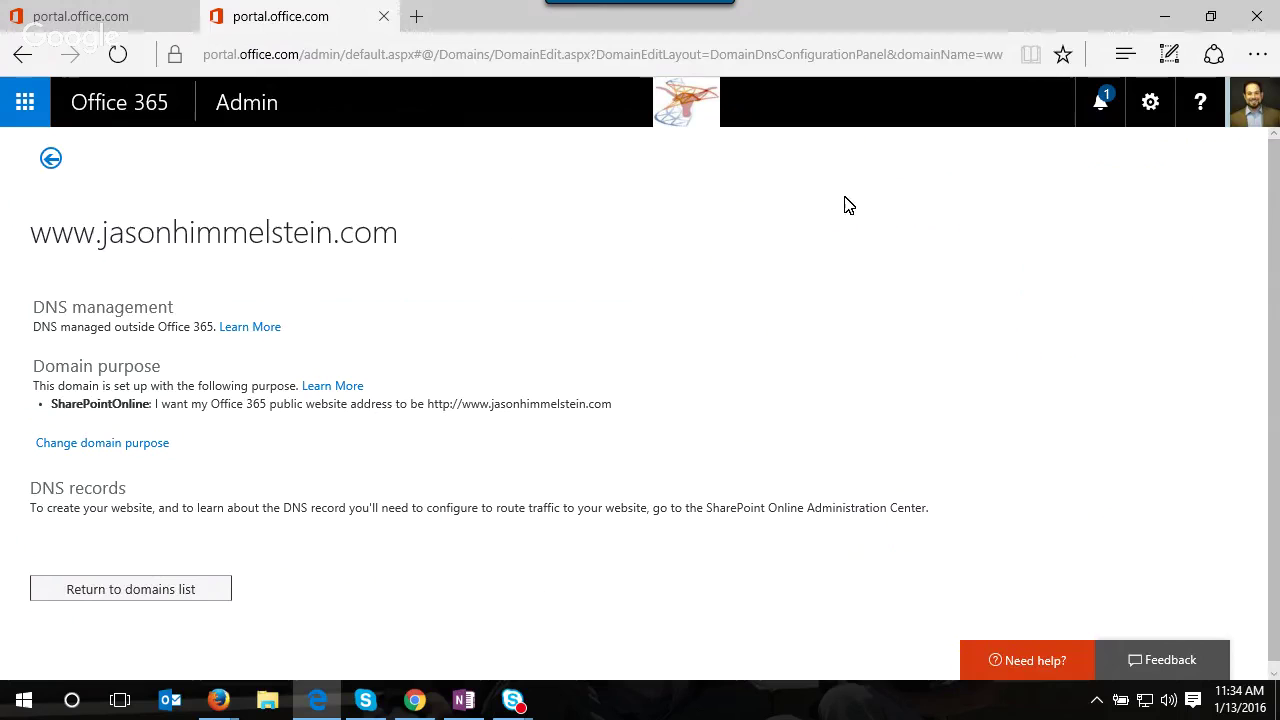
pyautogui.click(1166, 17)
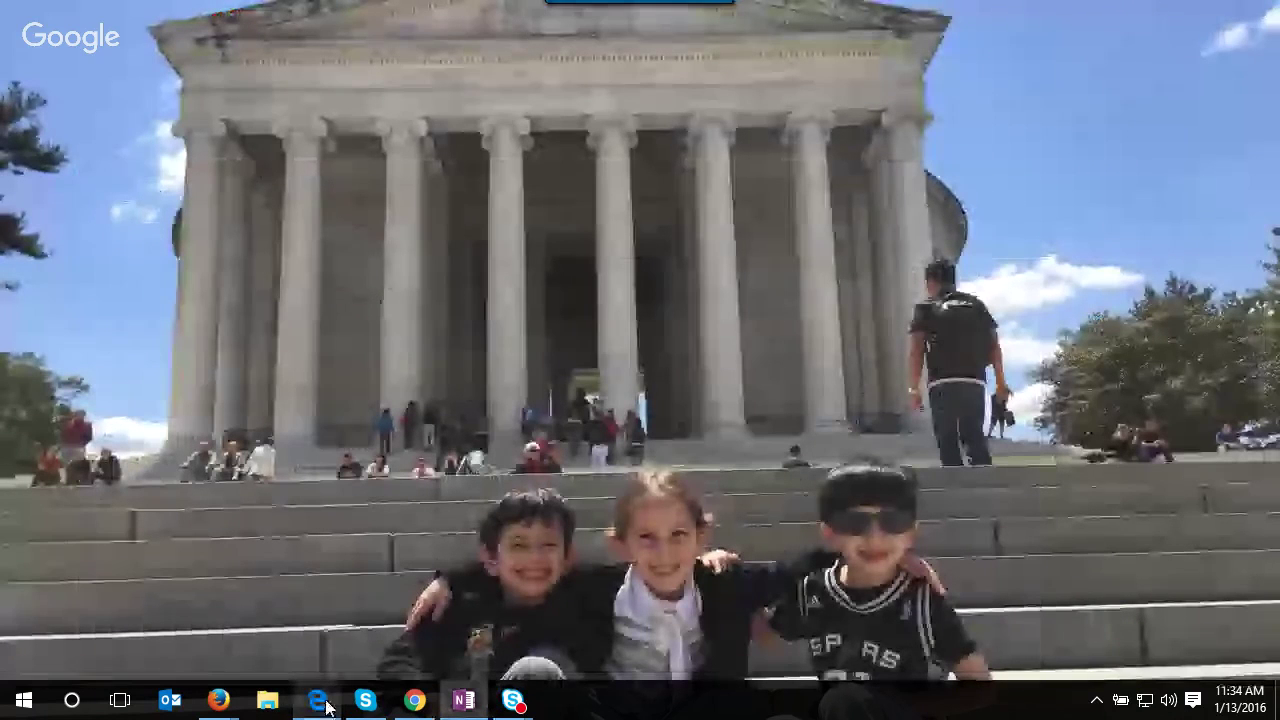
# - Bring up the second tenant's admin portal and show its domains list
pyautogui.click(413, 705)
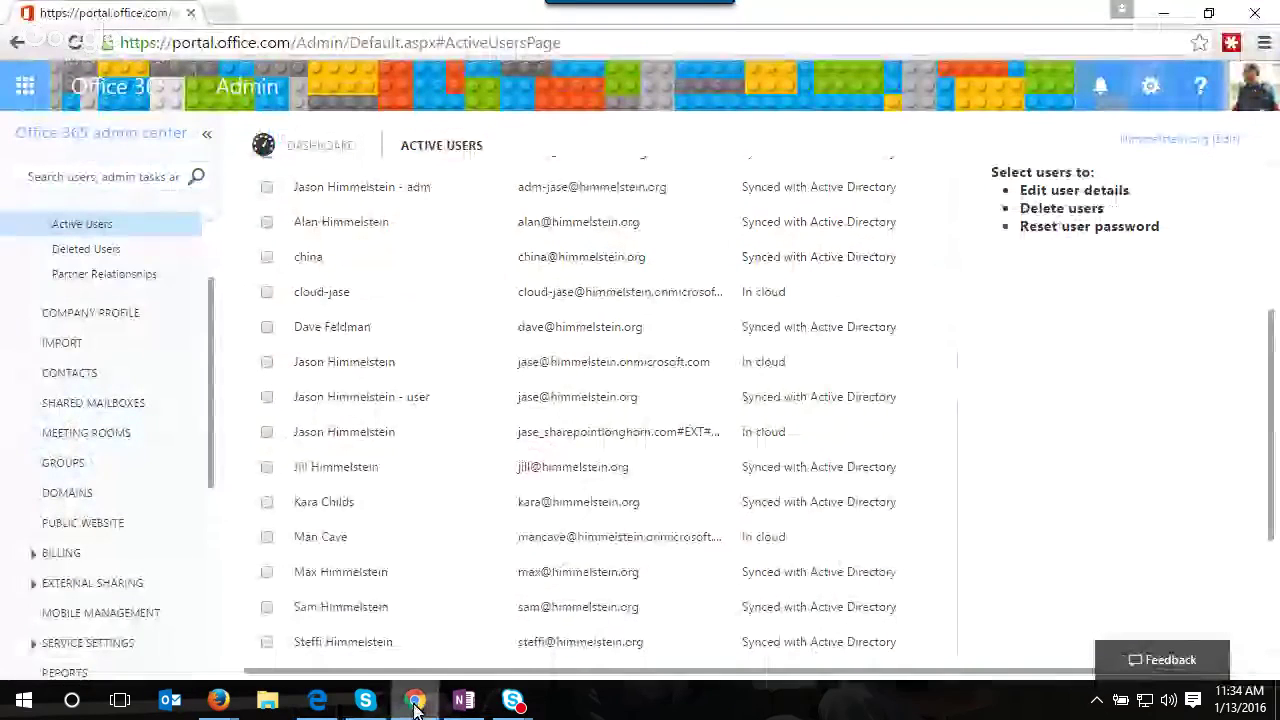
pyautogui.scroll(1, 118, 378)
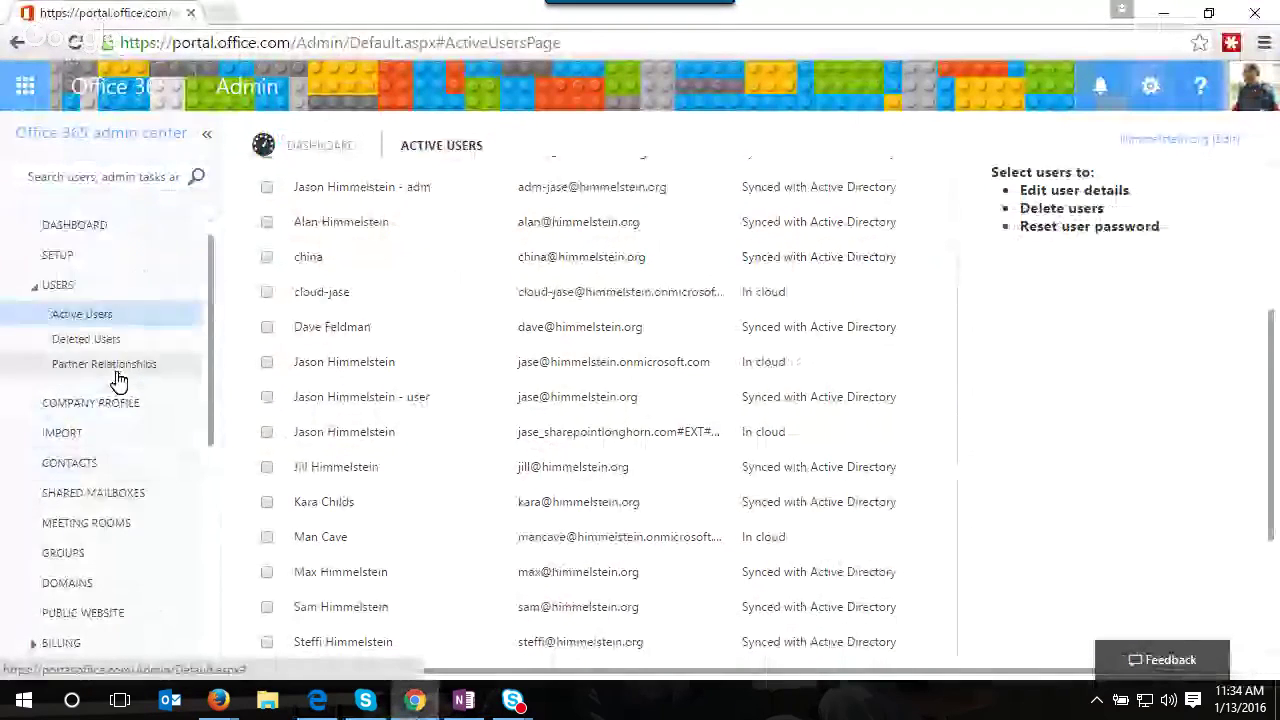
pyautogui.scroll(-3, 116, 410)
pyautogui.click(89, 378)
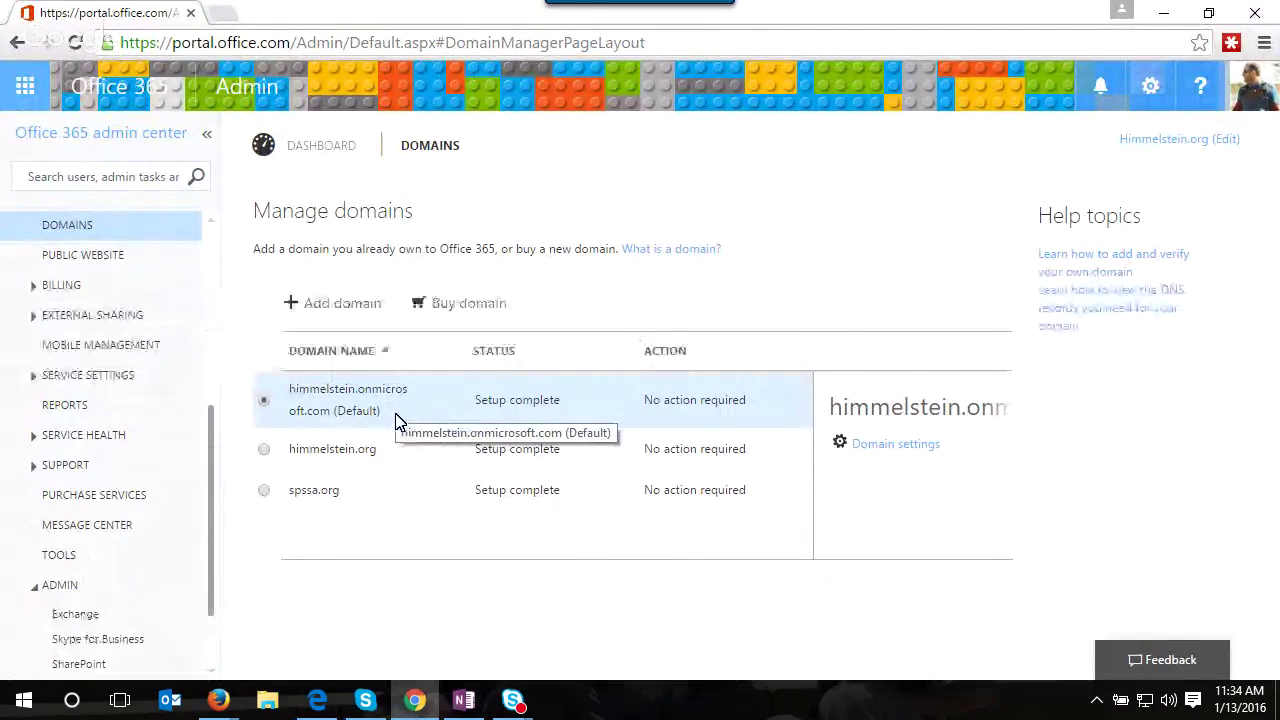
# - Review the required DNS records for himmelstein.org, then go back to the domains list
pyautogui.click(401, 451)
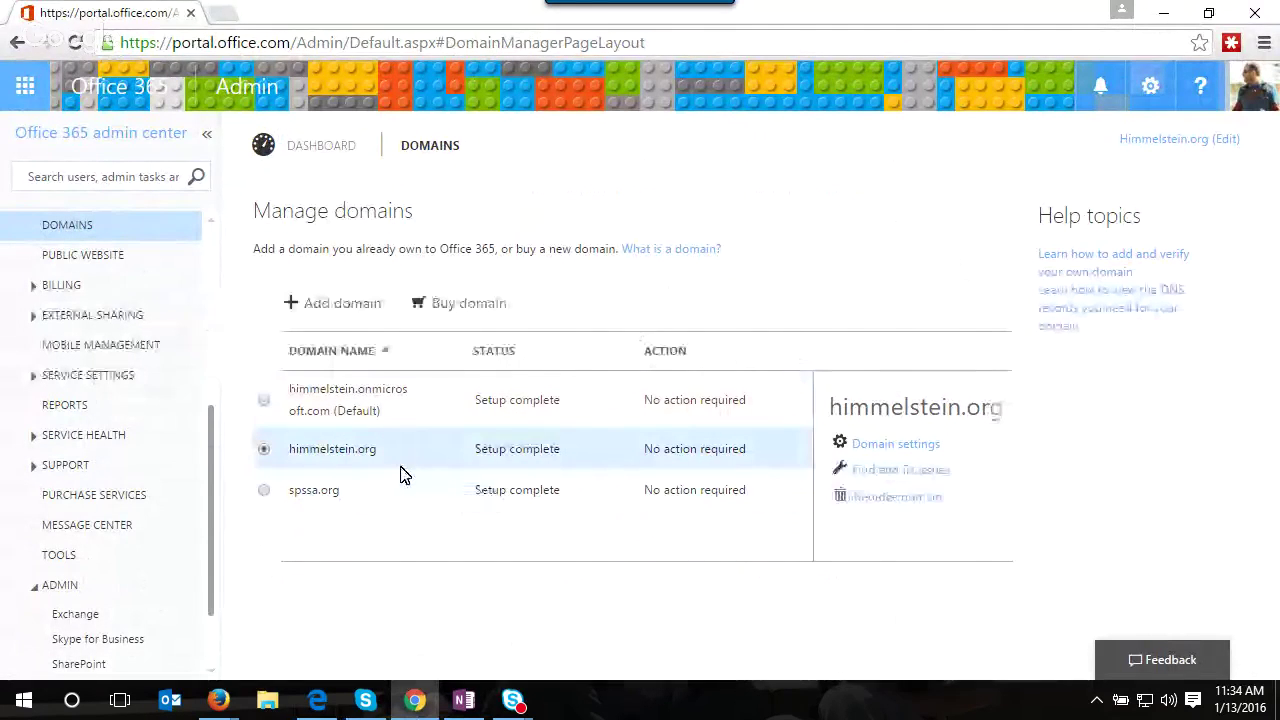
pyautogui.click(873, 454)
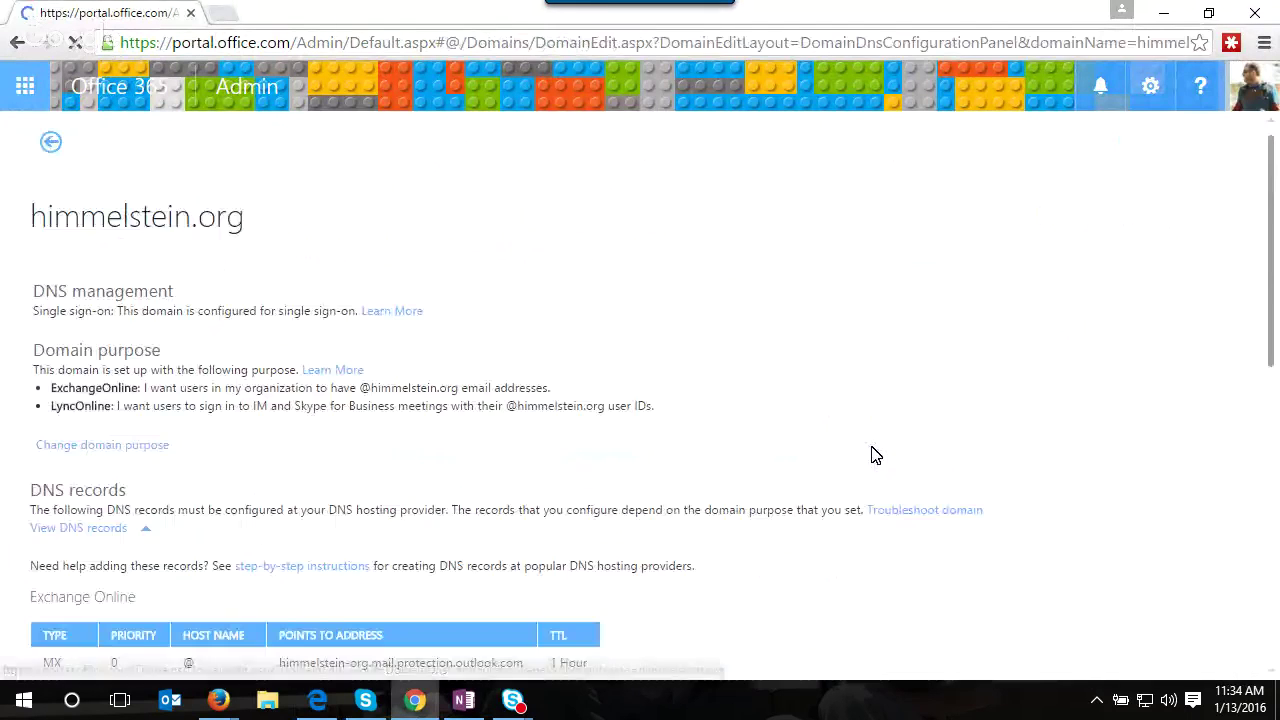
pyautogui.scroll(-2, 711, 403)
pyautogui.scroll(-4, 718, 390)
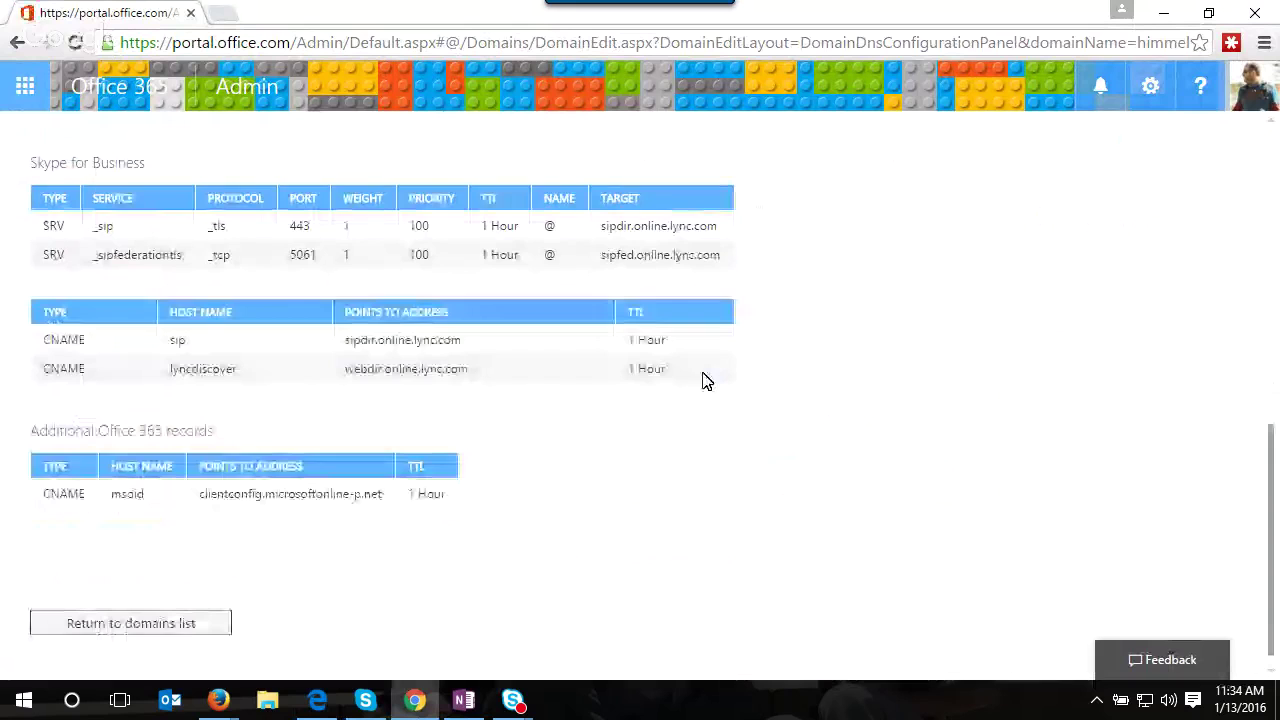
pyautogui.scroll(5, 700, 385)
pyautogui.scroll(1, 697, 388)
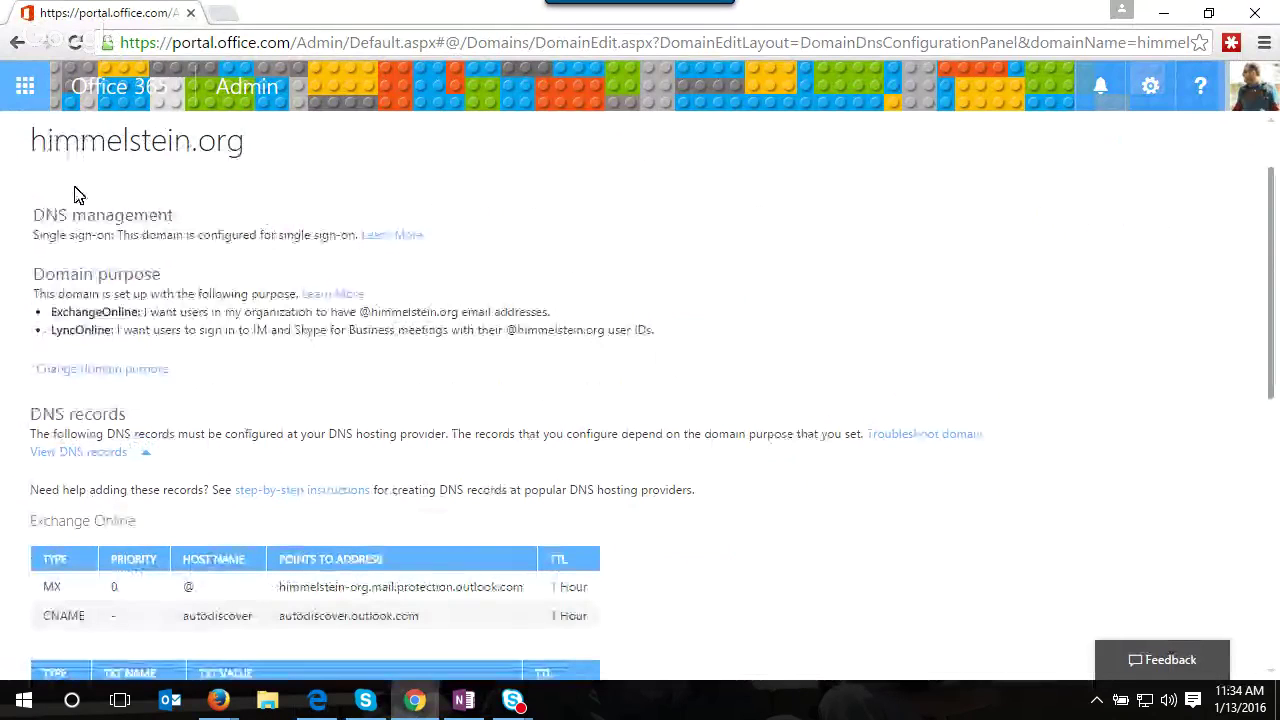
pyautogui.click(17, 42)
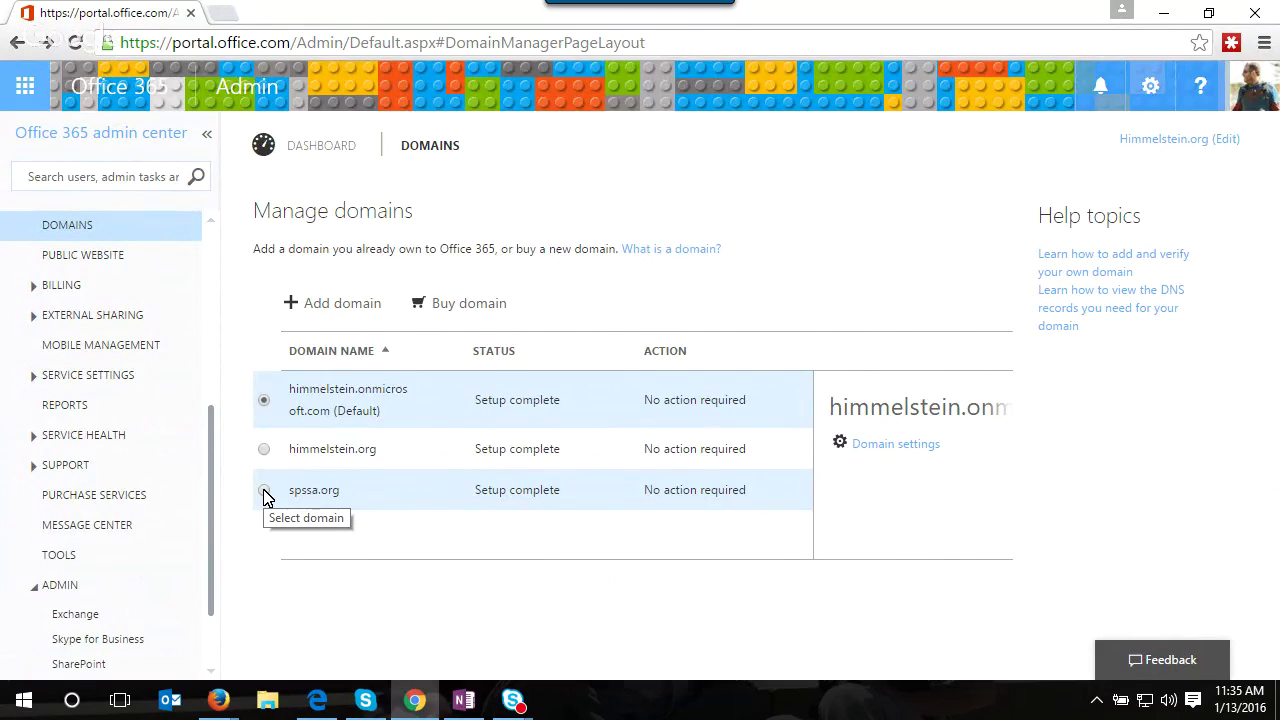
# - Open spssa.org's domain settings, scroll through its DNS record tables, and go back with Alt+Left
pyautogui.click(264, 491)
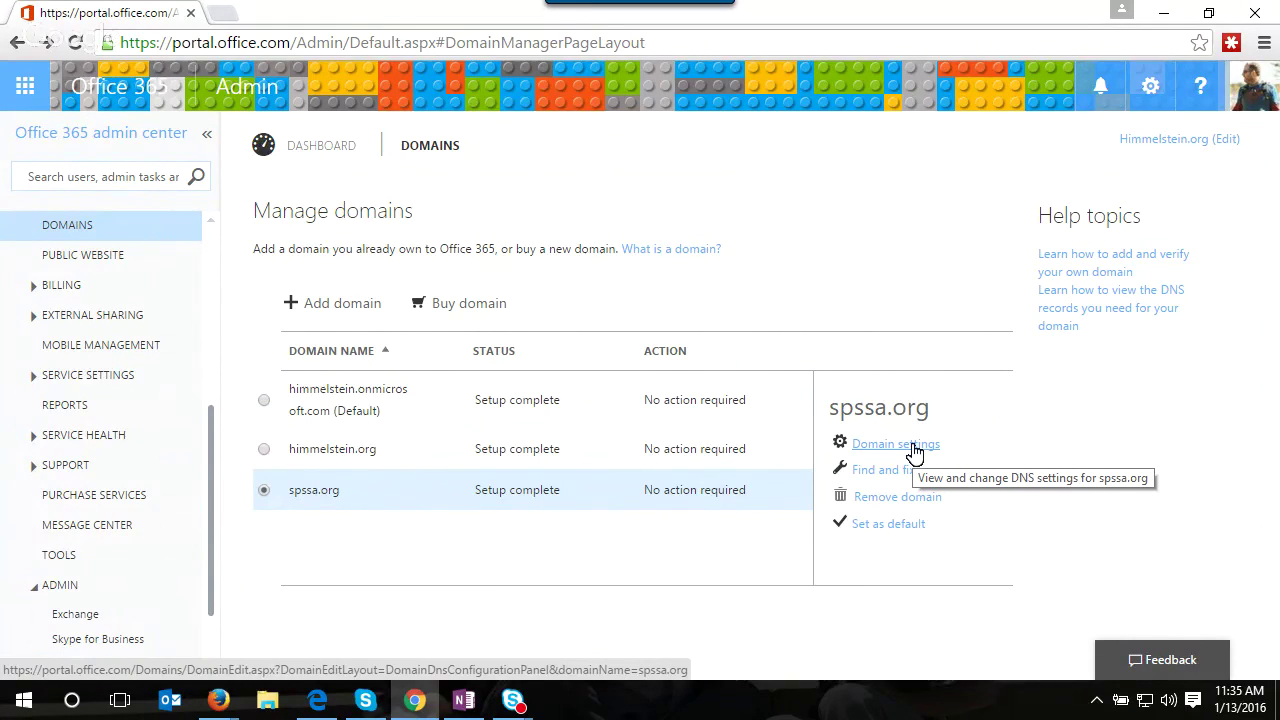
pyautogui.click(914, 453)
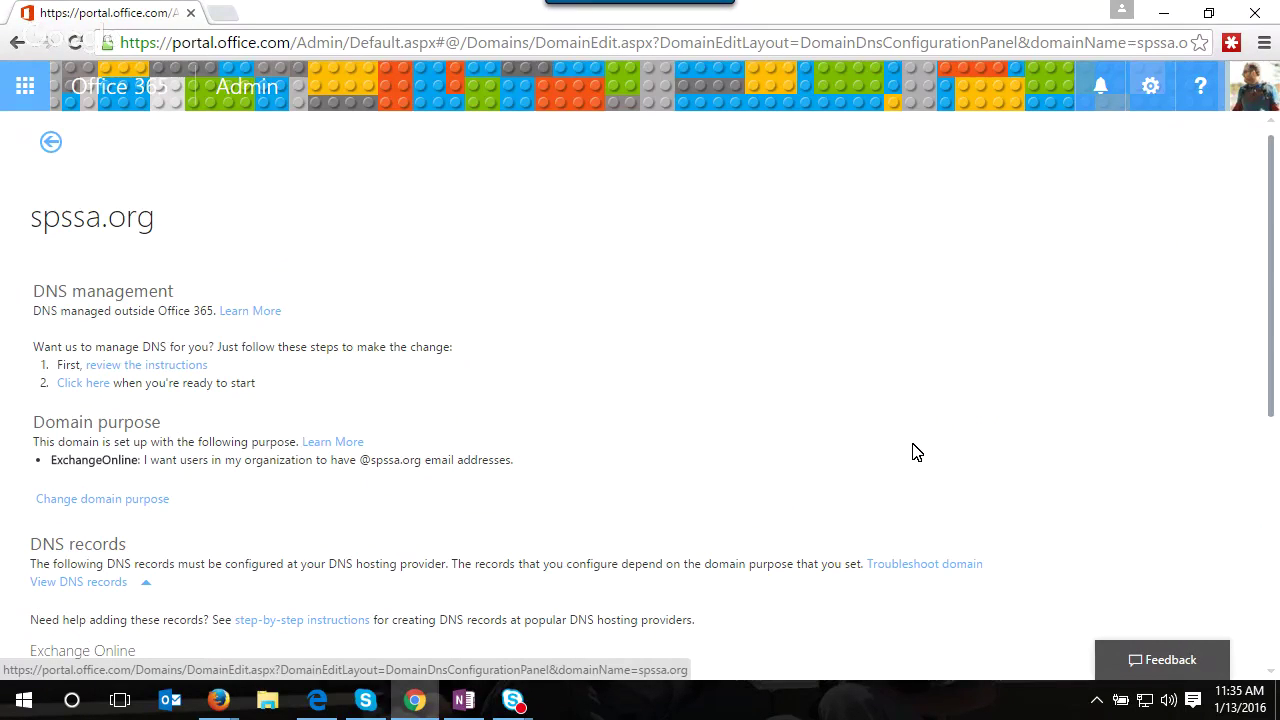
pyautogui.scroll(-3, 625, 395)
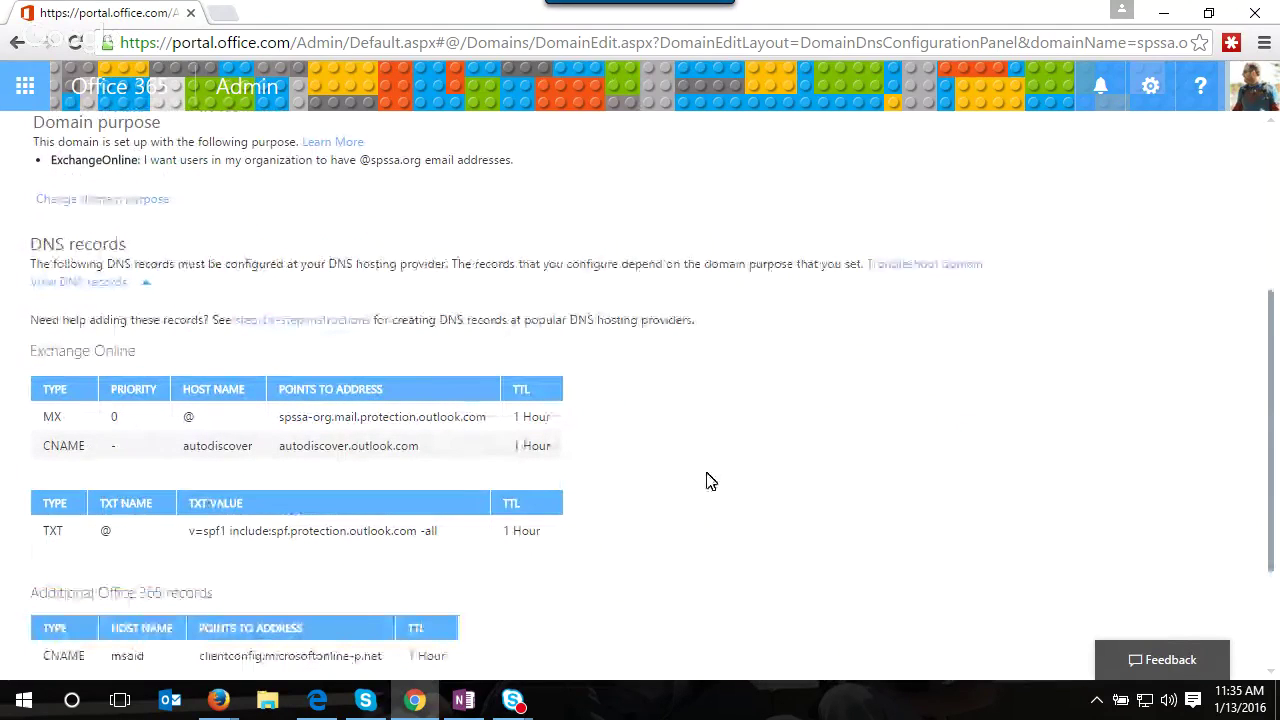
pyautogui.hotkey('alt', 'Left')
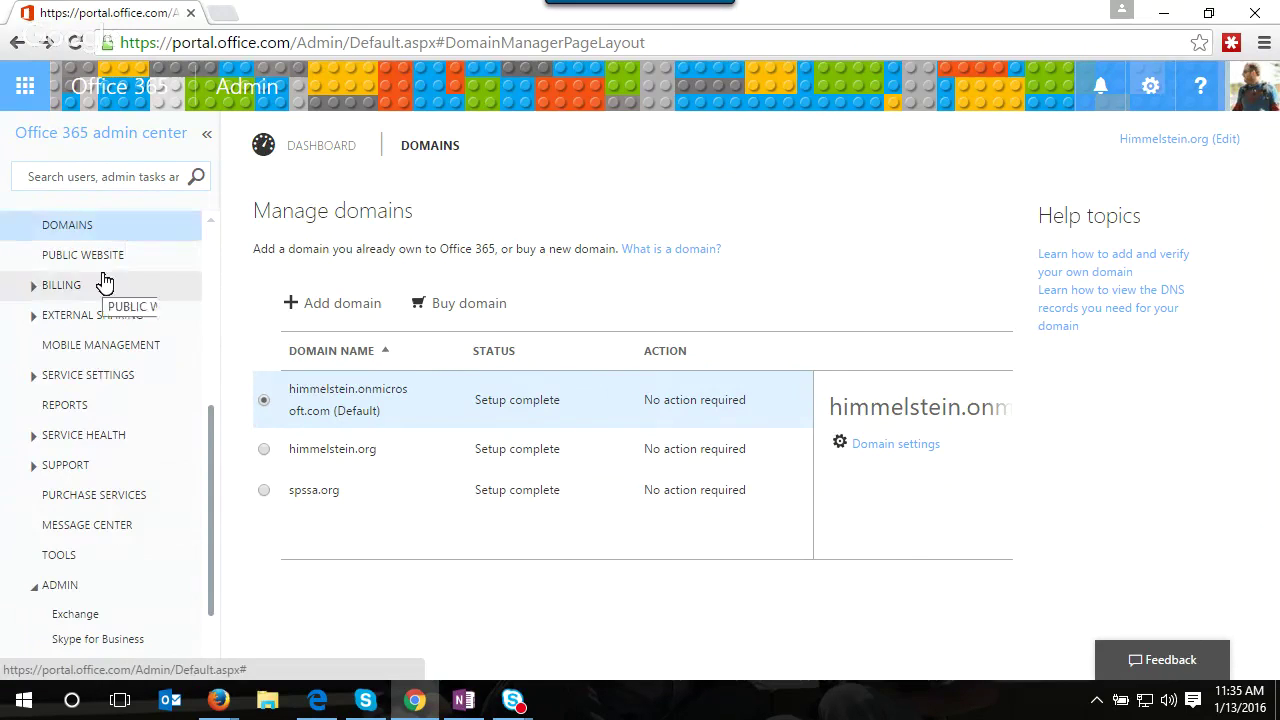
pyautogui.scroll(4, 102, 283)
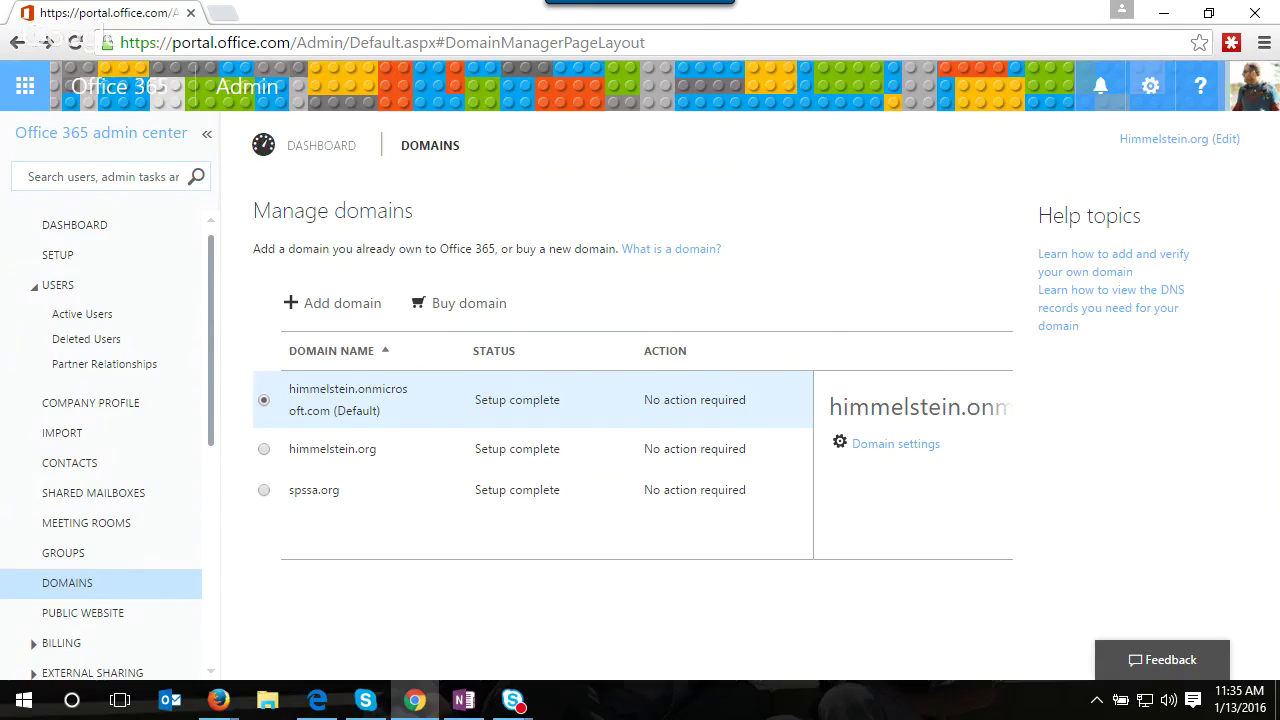
pyautogui.click(463, 700)
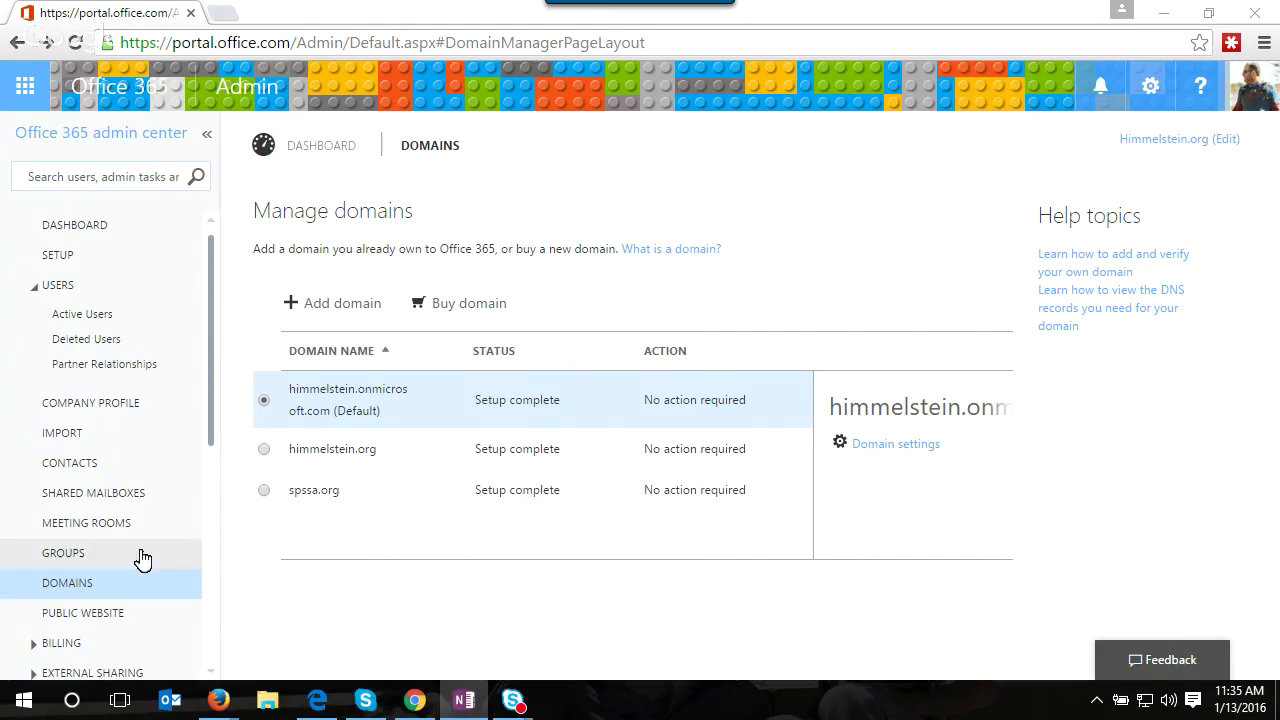
pyautogui.scroll(-1, 118, 465)
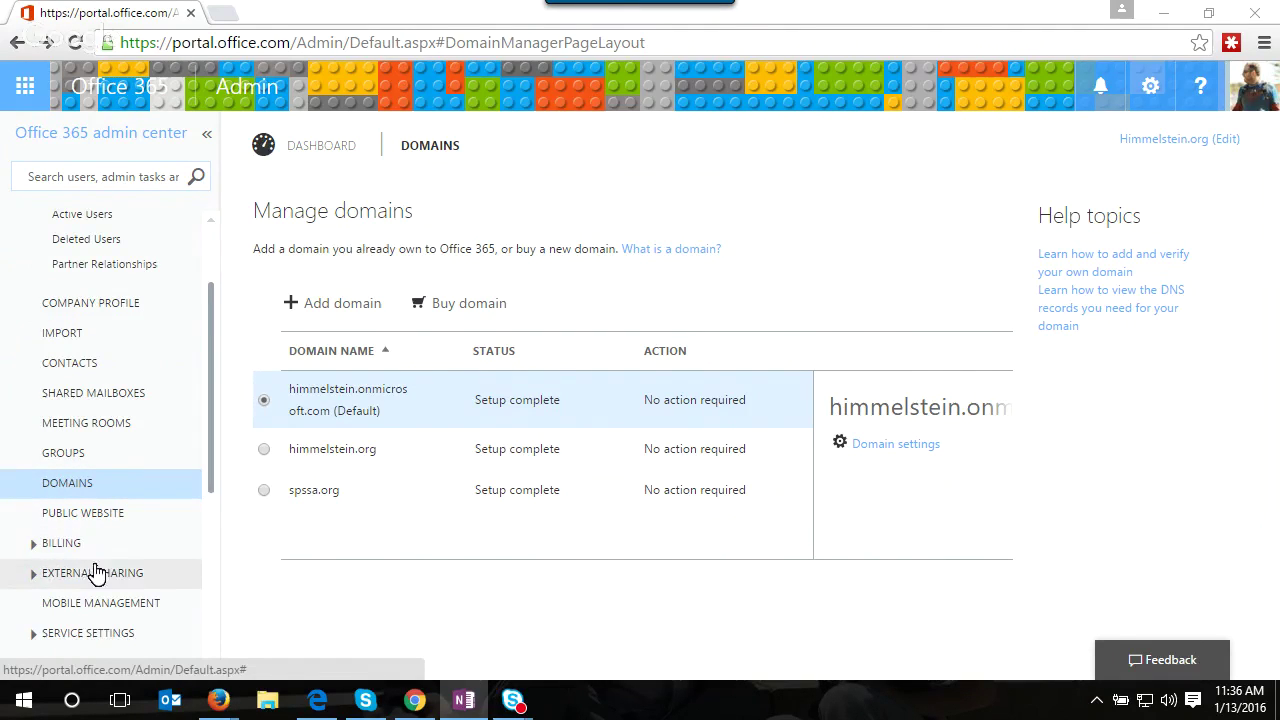
pyautogui.scroll(-1, 96, 572)
pyautogui.scroll(-2, 96, 575)
pyautogui.scroll(4, 100, 570)
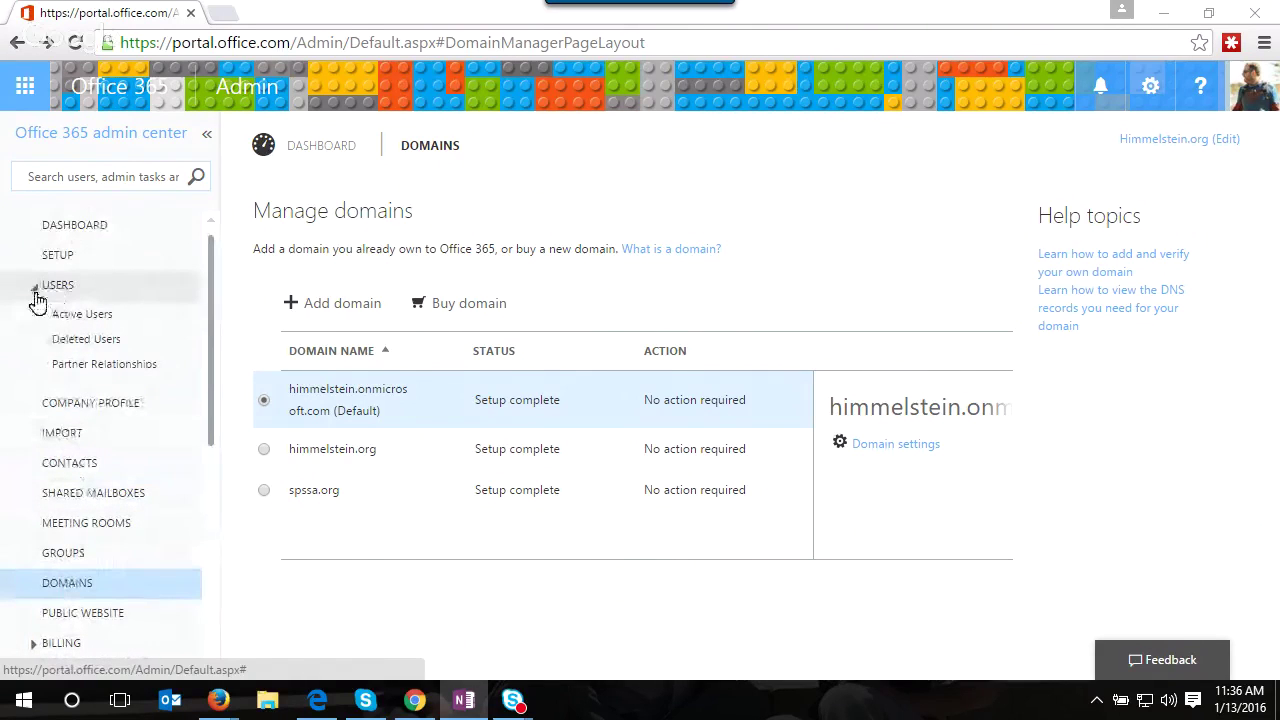
pyautogui.click(35, 296)
pyautogui.scroll(-2, 100, 420)
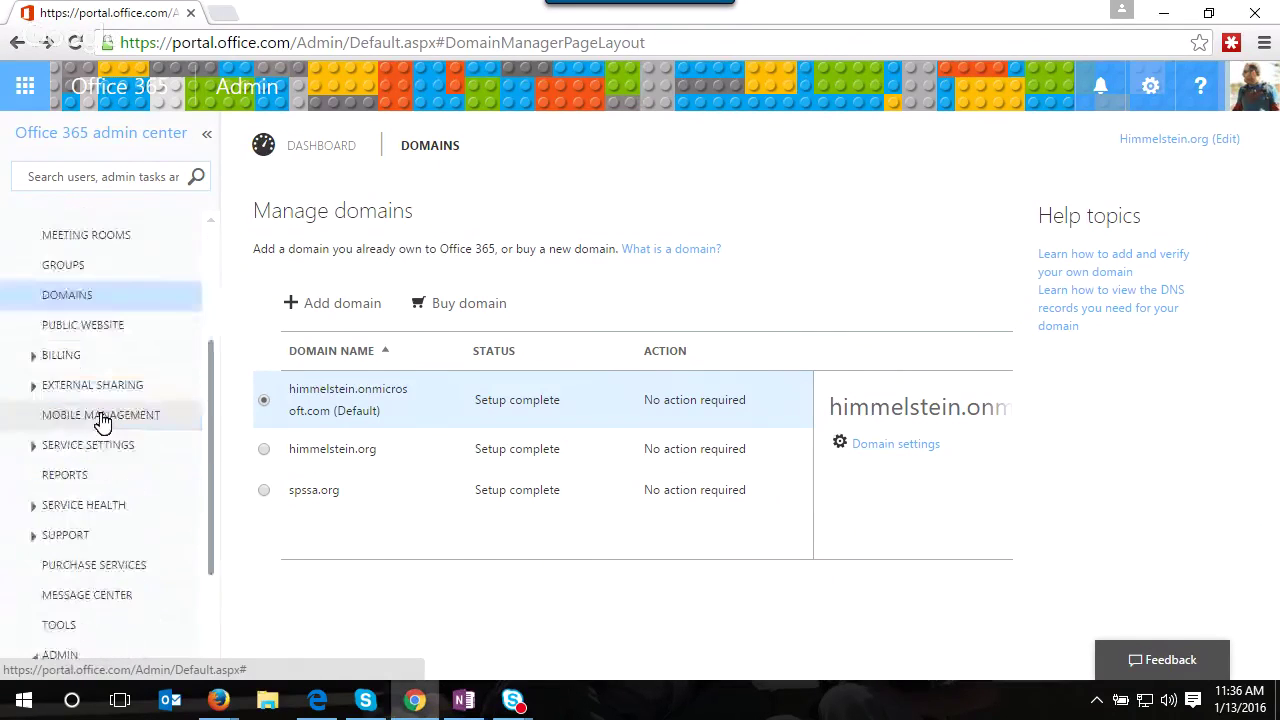
pyautogui.scroll(-1, 108, 585)
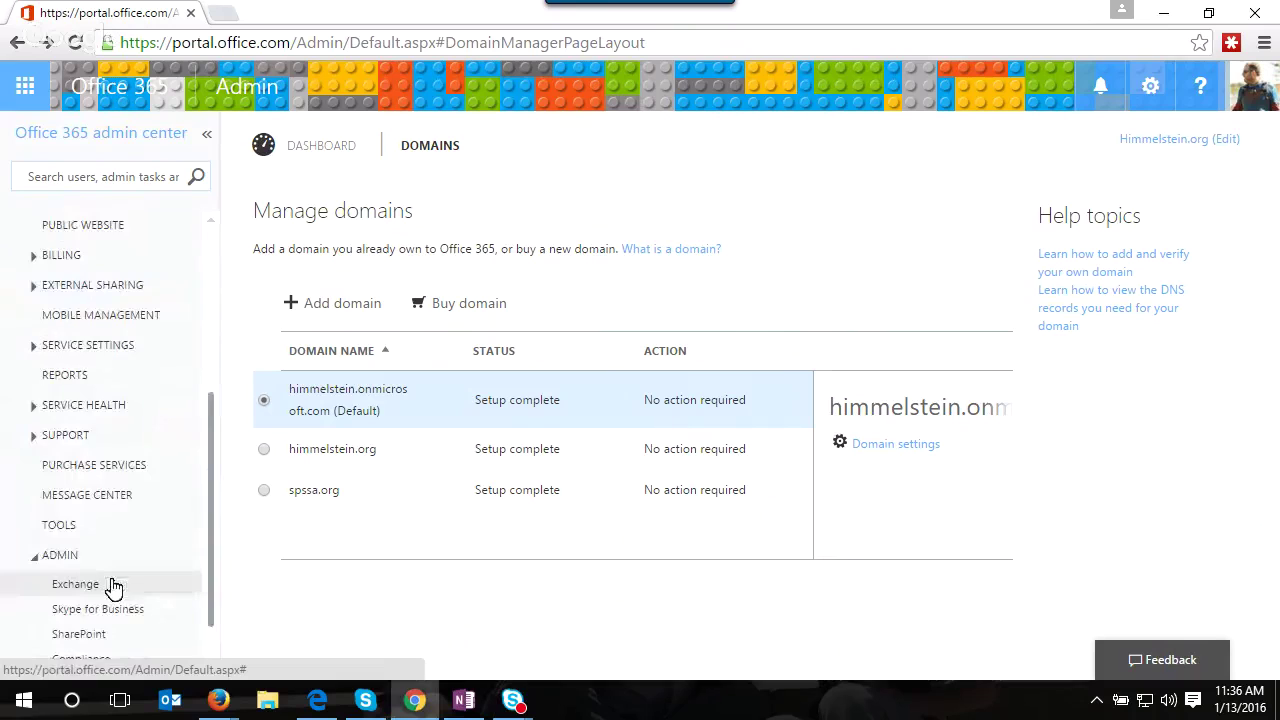
pyautogui.scroll(-1, 114, 590)
pyautogui.scroll(1, 118, 578)
pyautogui.scroll(-1, 124, 596)
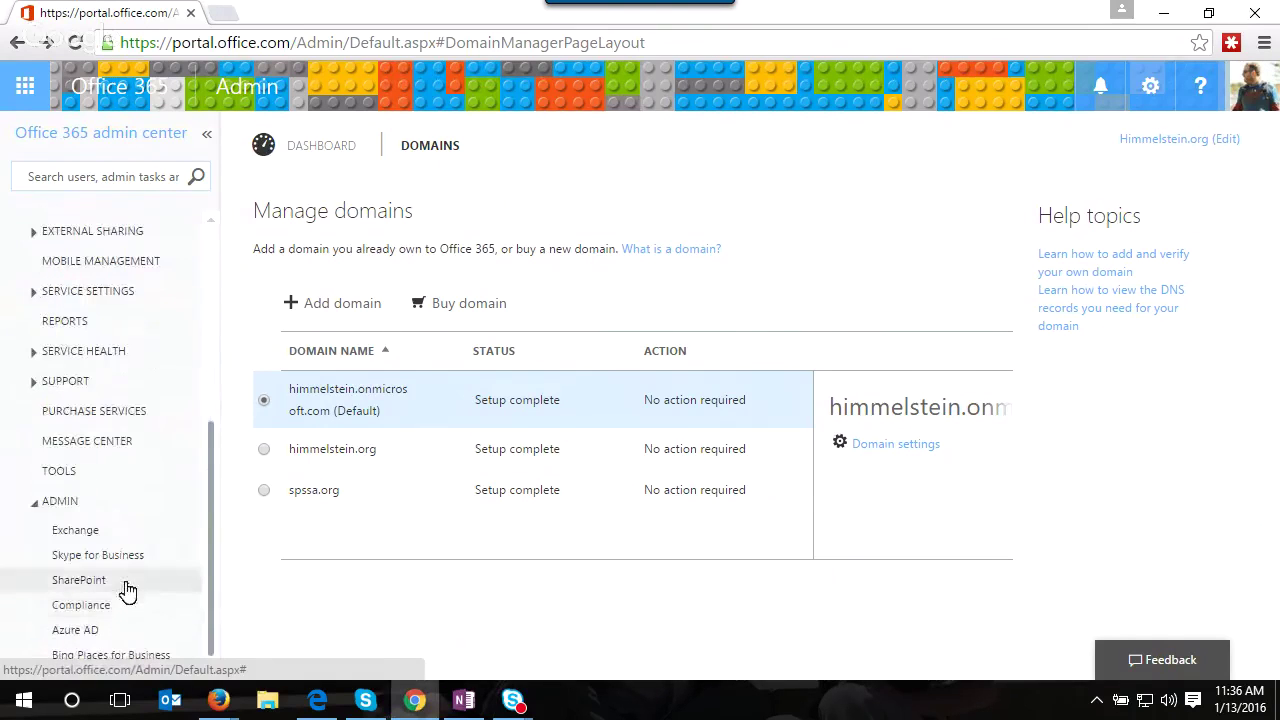
pyautogui.click(100, 607)
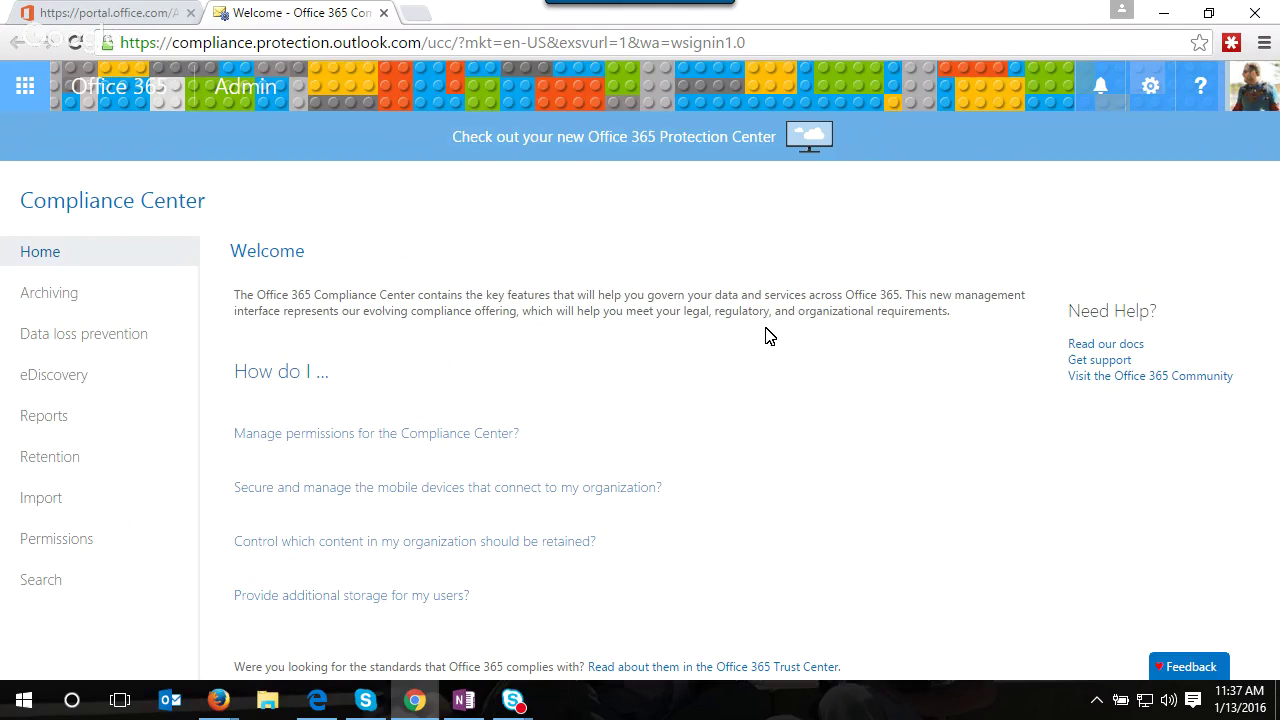
# - Show the eDiscovery cases list, then open the Compliance Center for the splh tenant
pyautogui.click(181, 386)
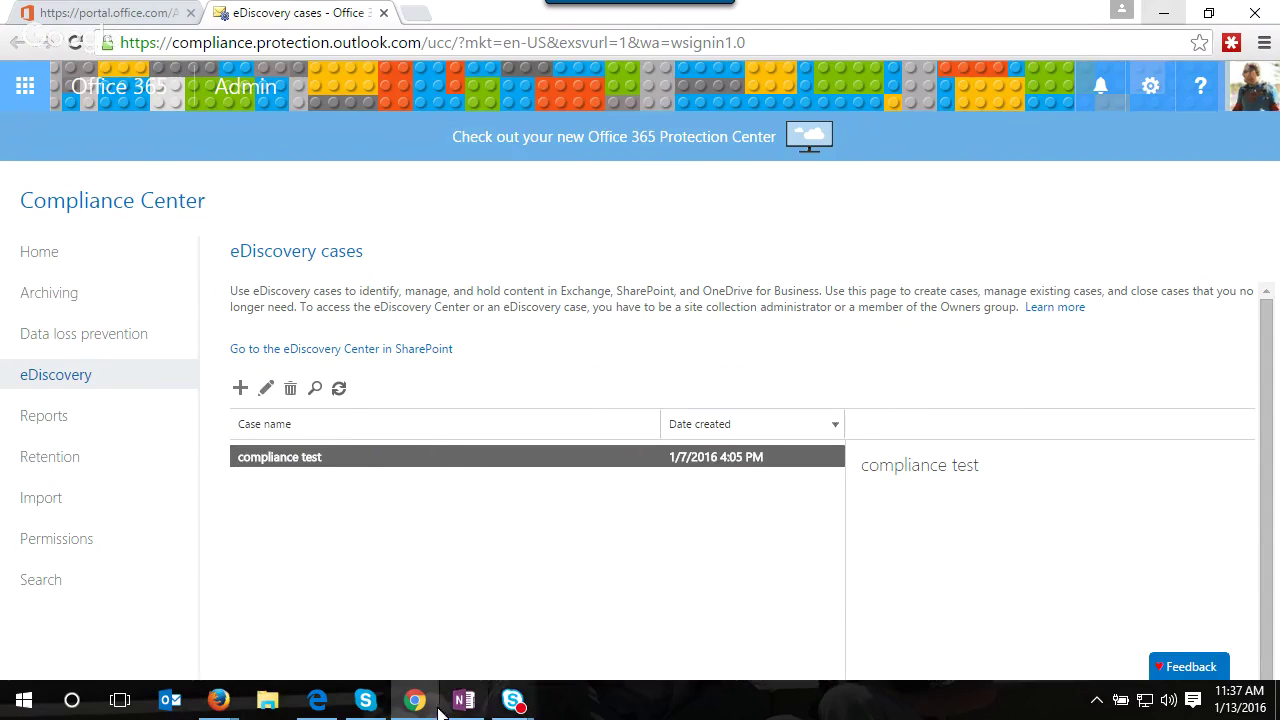
pyautogui.click(331, 704)
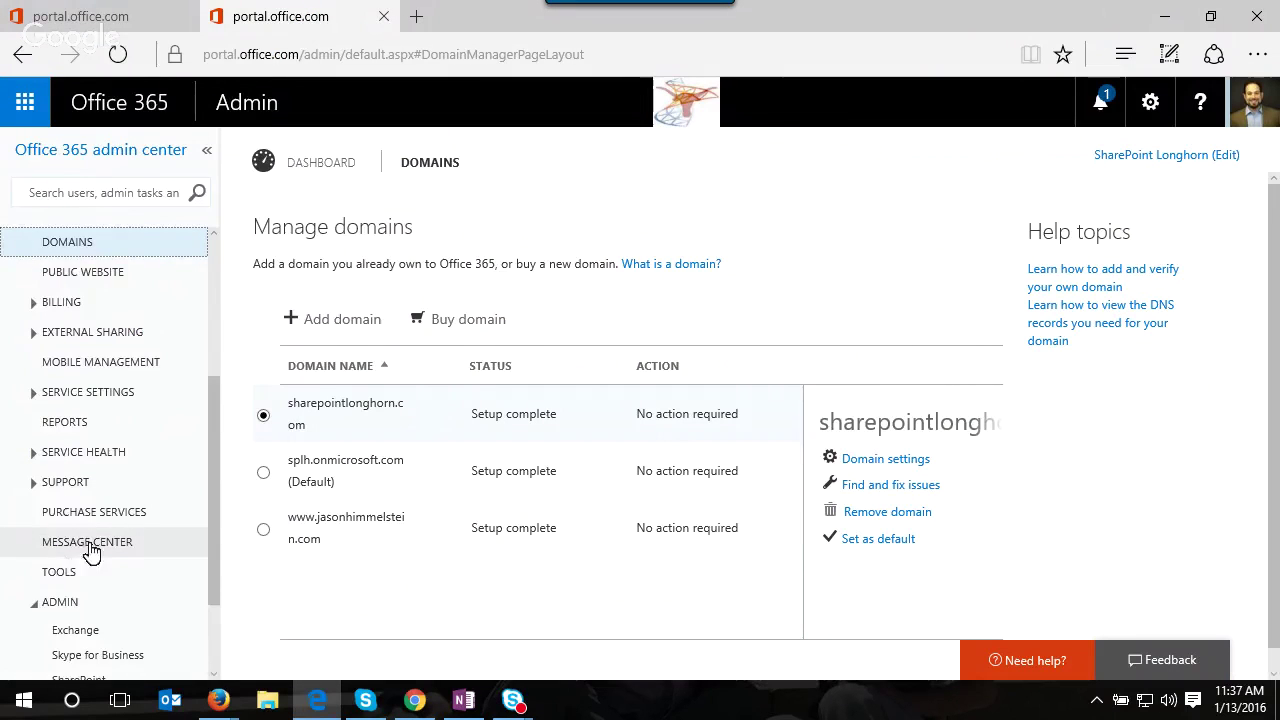
pyautogui.scroll(-2, 94, 549)
pyautogui.click(112, 612)
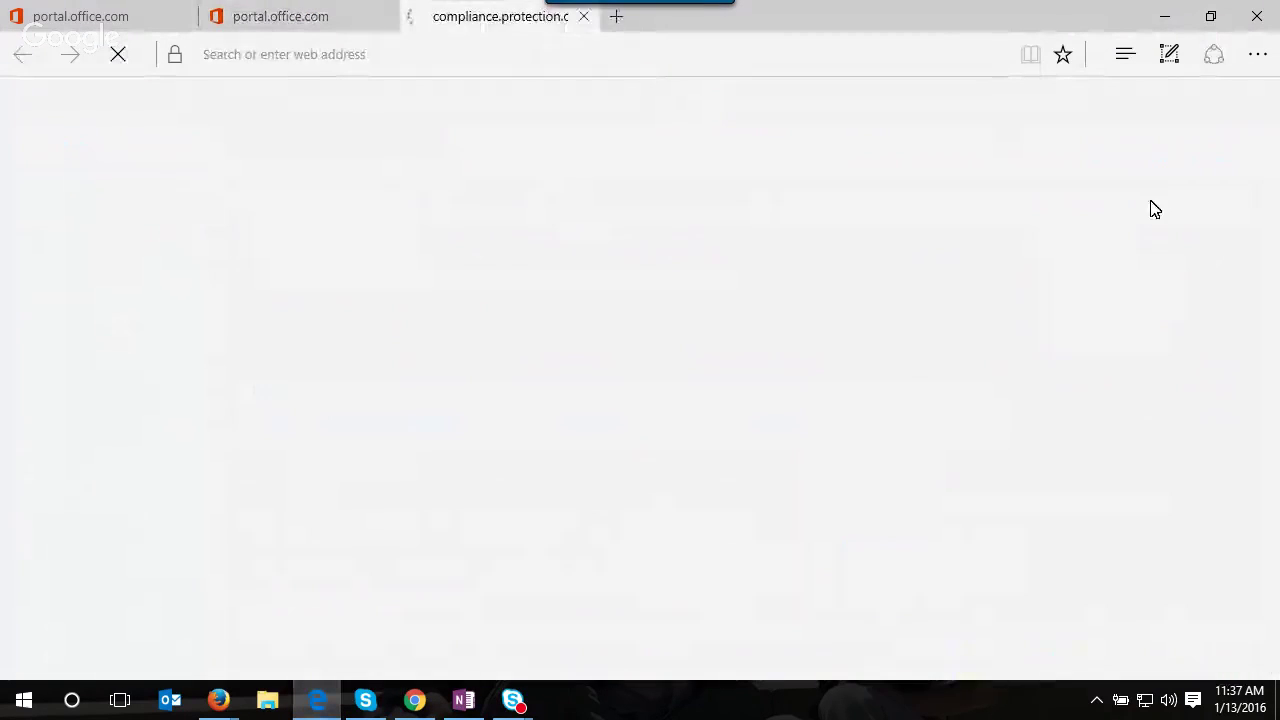
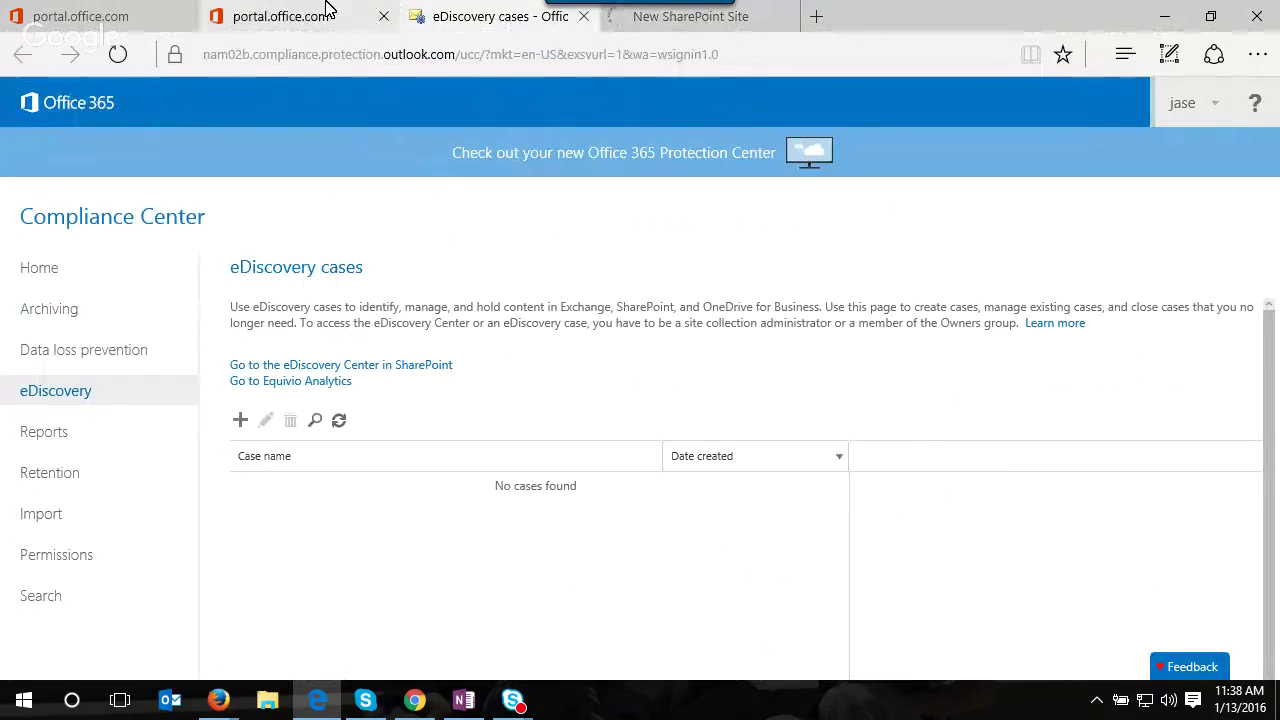
# - Switch back to the Office 365 admin center browser tab from the Compliance Center
pyautogui.click(280, 16)
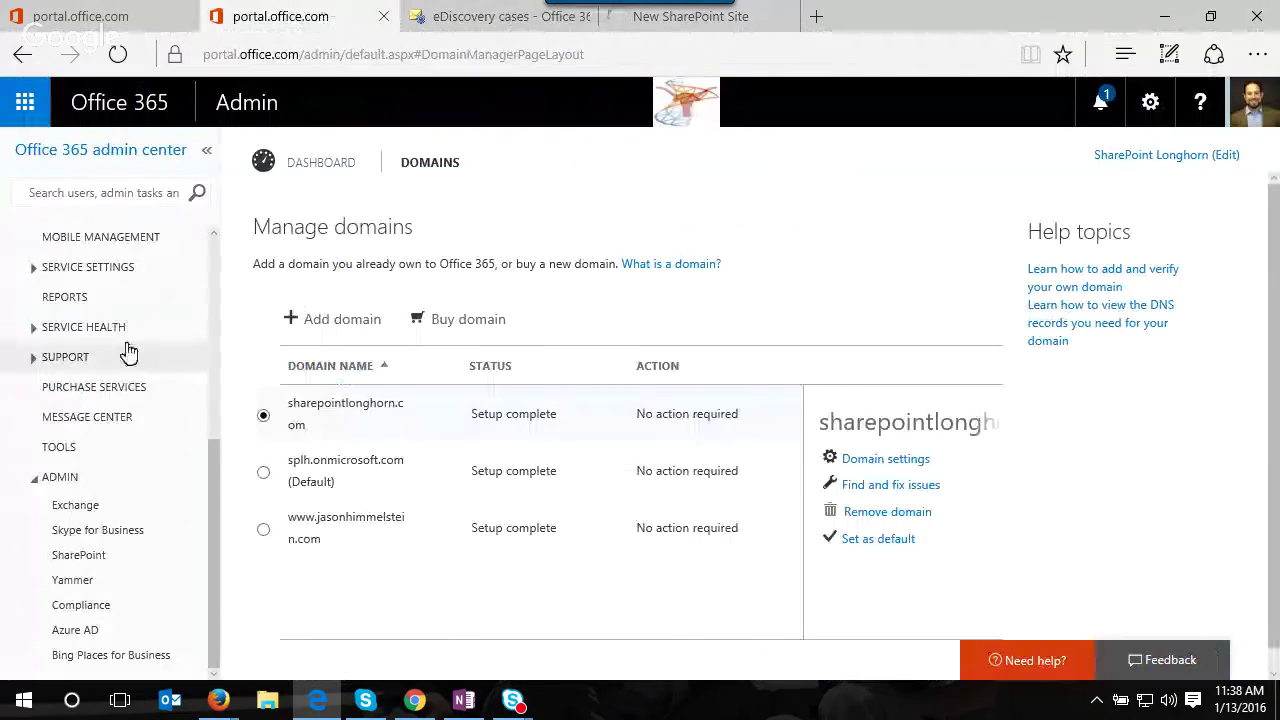
# - Go to the SharePoint admin center's search settings and open Manage Result Sources
pyautogui.click(126, 560)
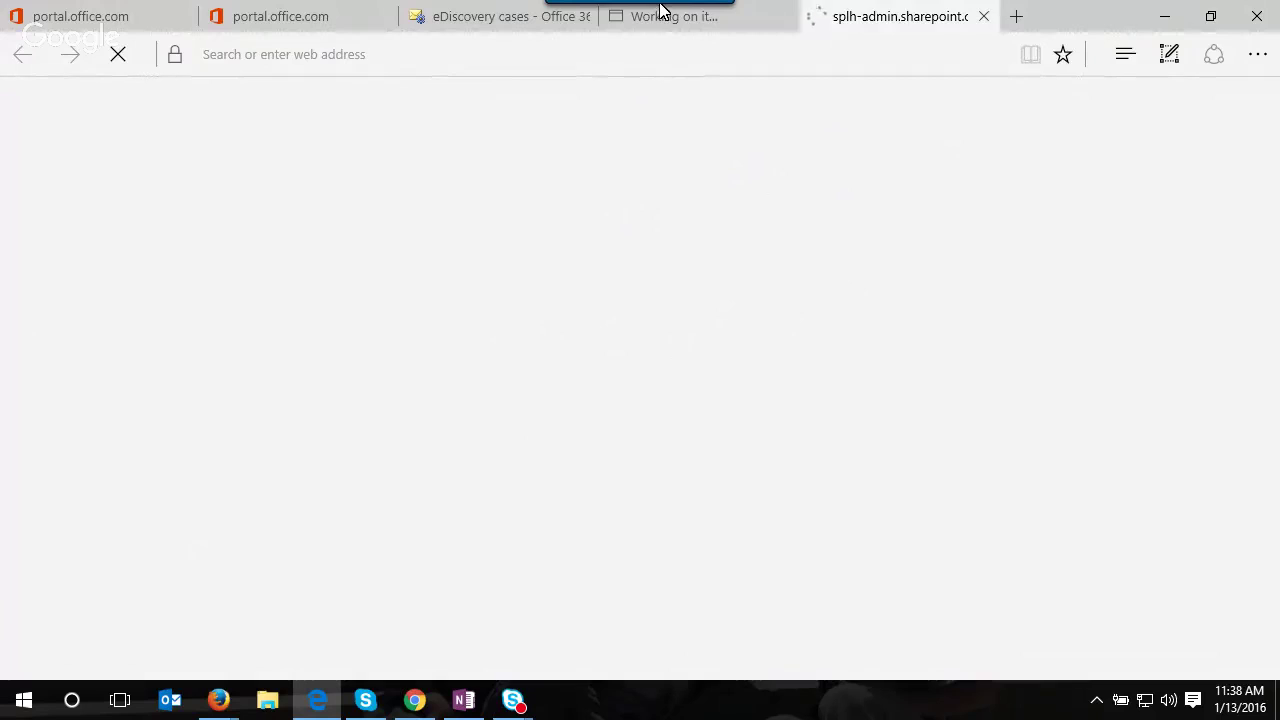
pyautogui.moveTo(665, 22)
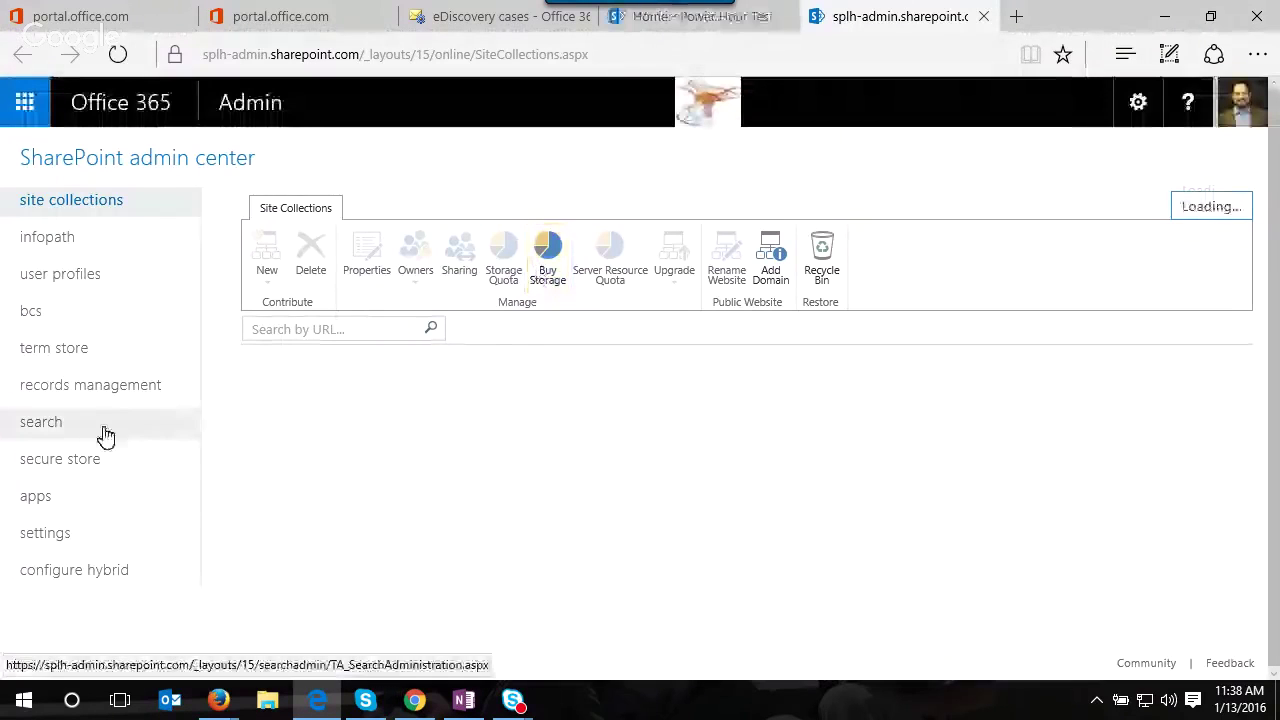
pyautogui.click(106, 436)
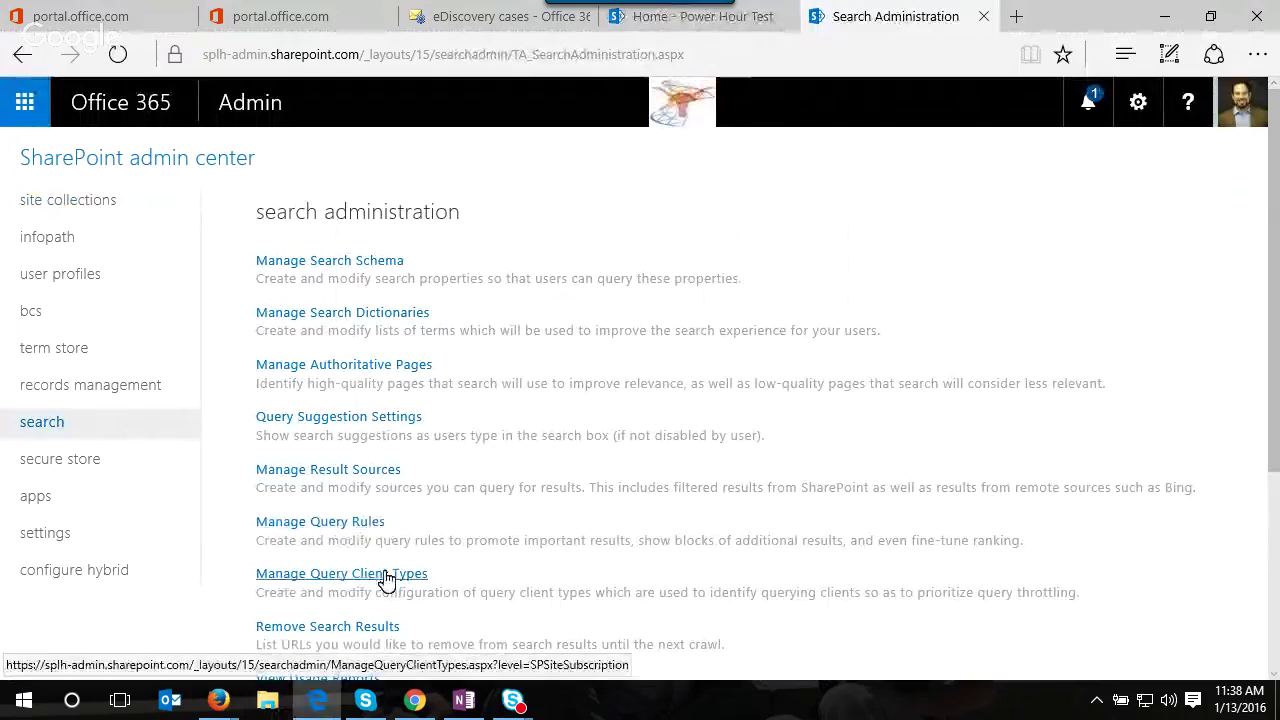
pyautogui.scroll(-1, 379, 481)
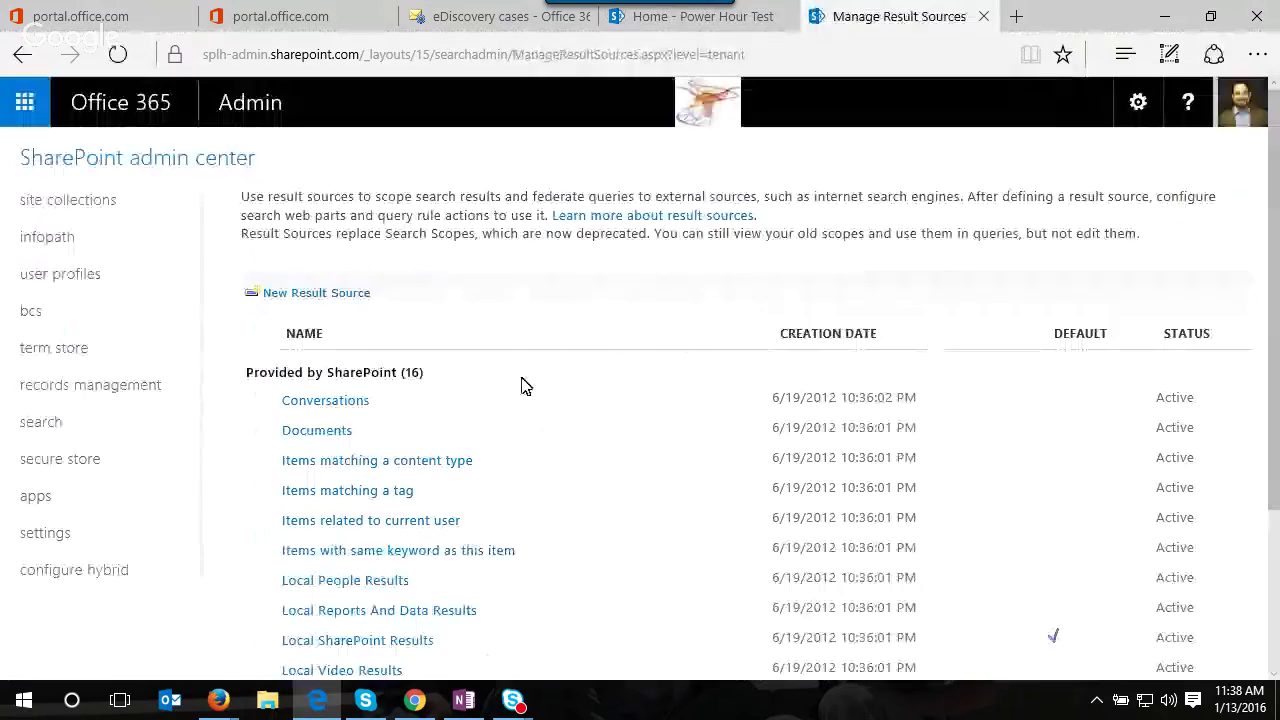
# - Start a new result source, then begin a new eDiscovery set on the Power Hour Test site
pyautogui.click(325, 295)
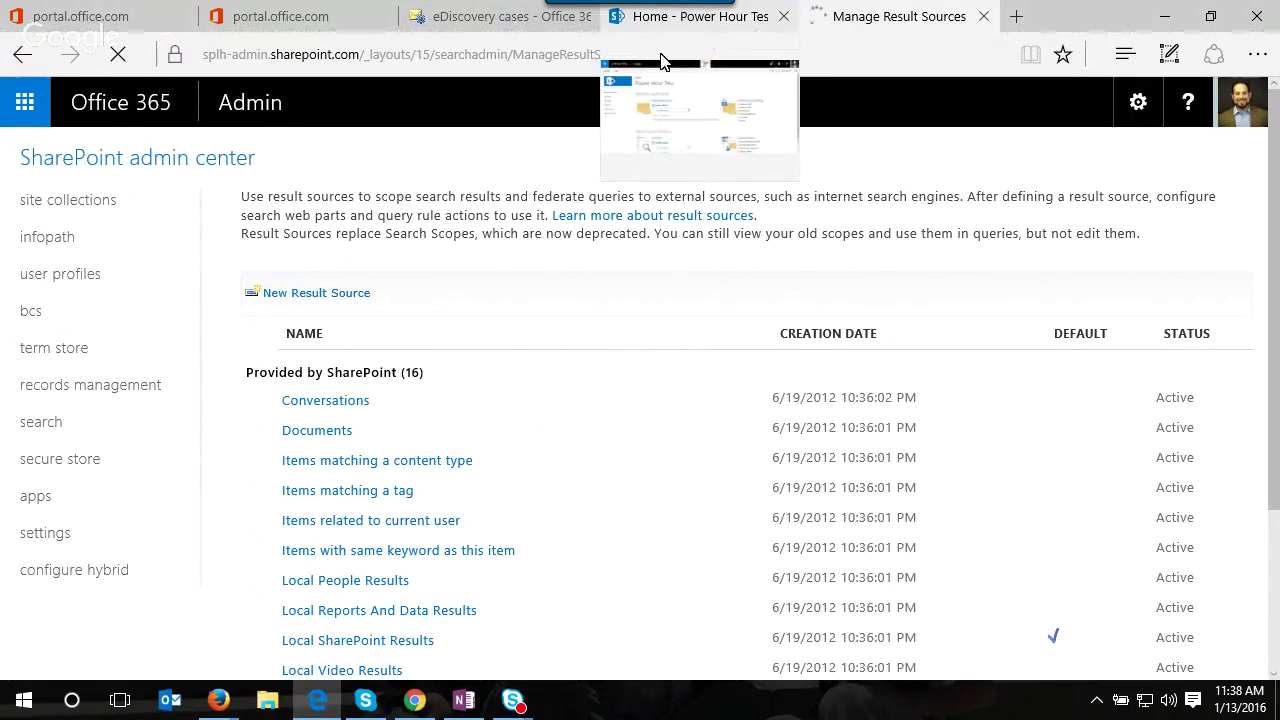
pyautogui.click(684, 29)
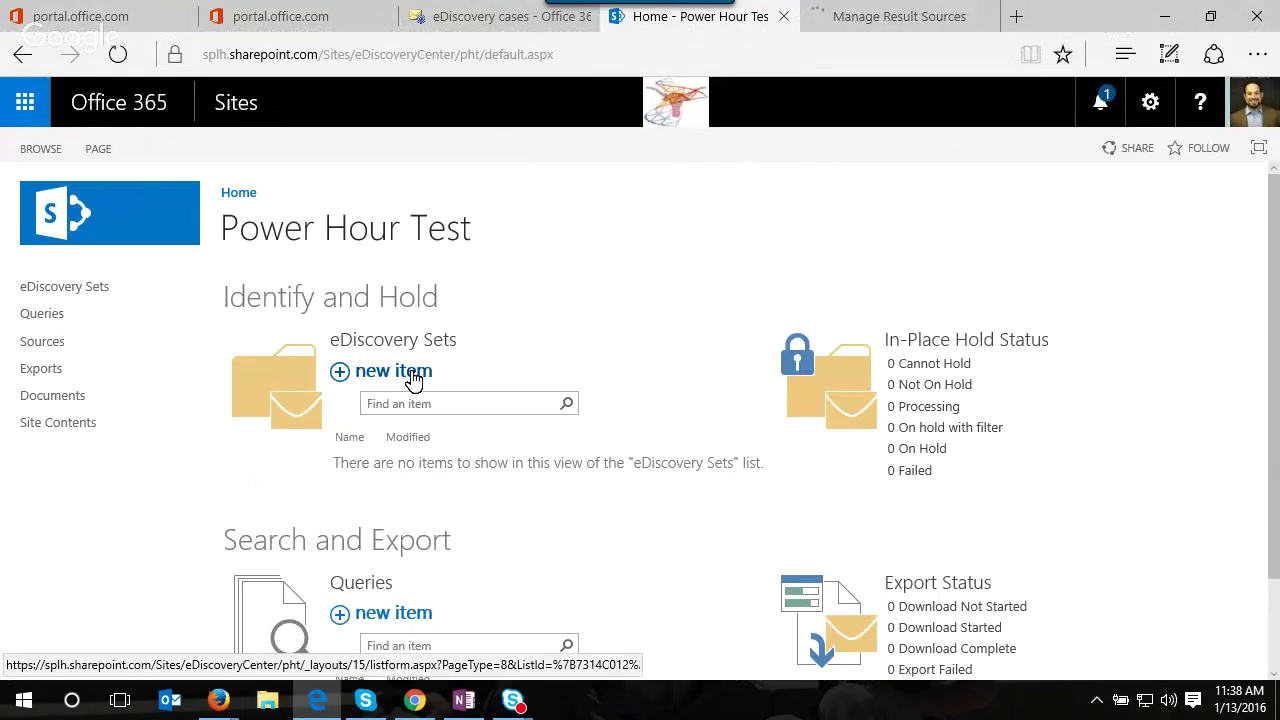
pyautogui.scroll(-1, 440, 330)
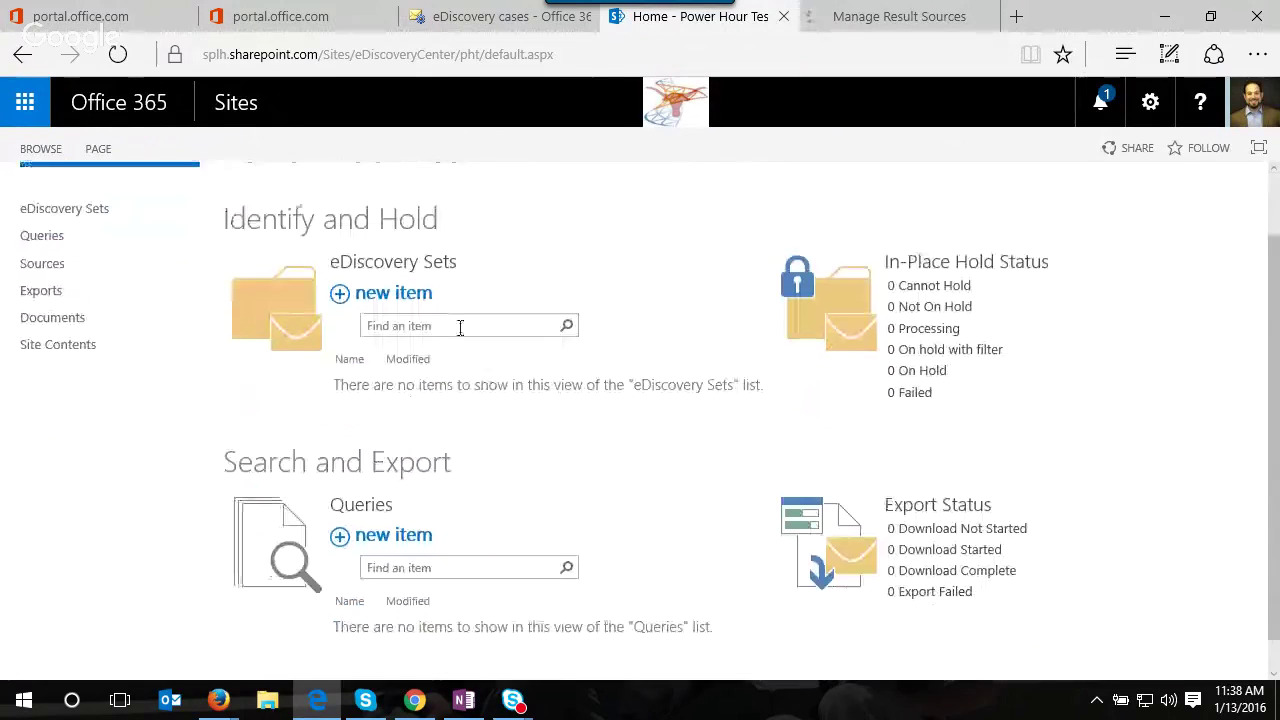
pyautogui.click(420, 294)
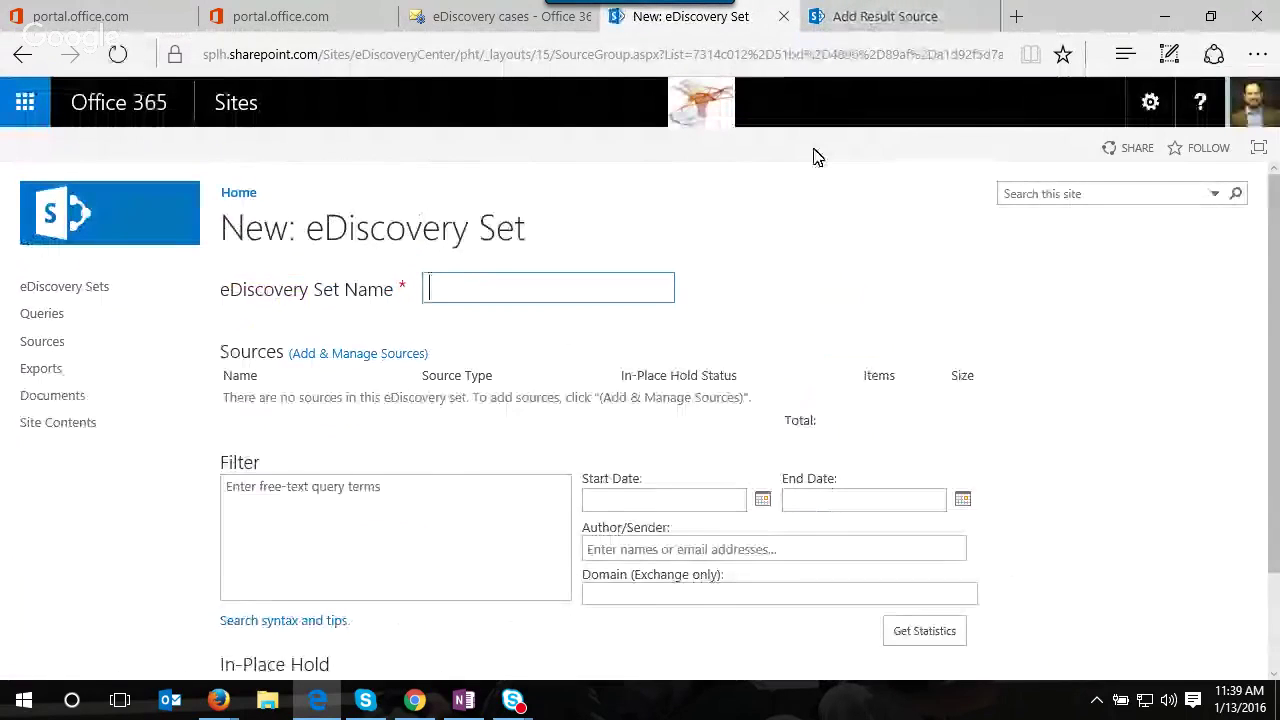
# - Set the new result source's protocol to Exchange with Use AutoDiscover checked
pyautogui.click(880, 16)
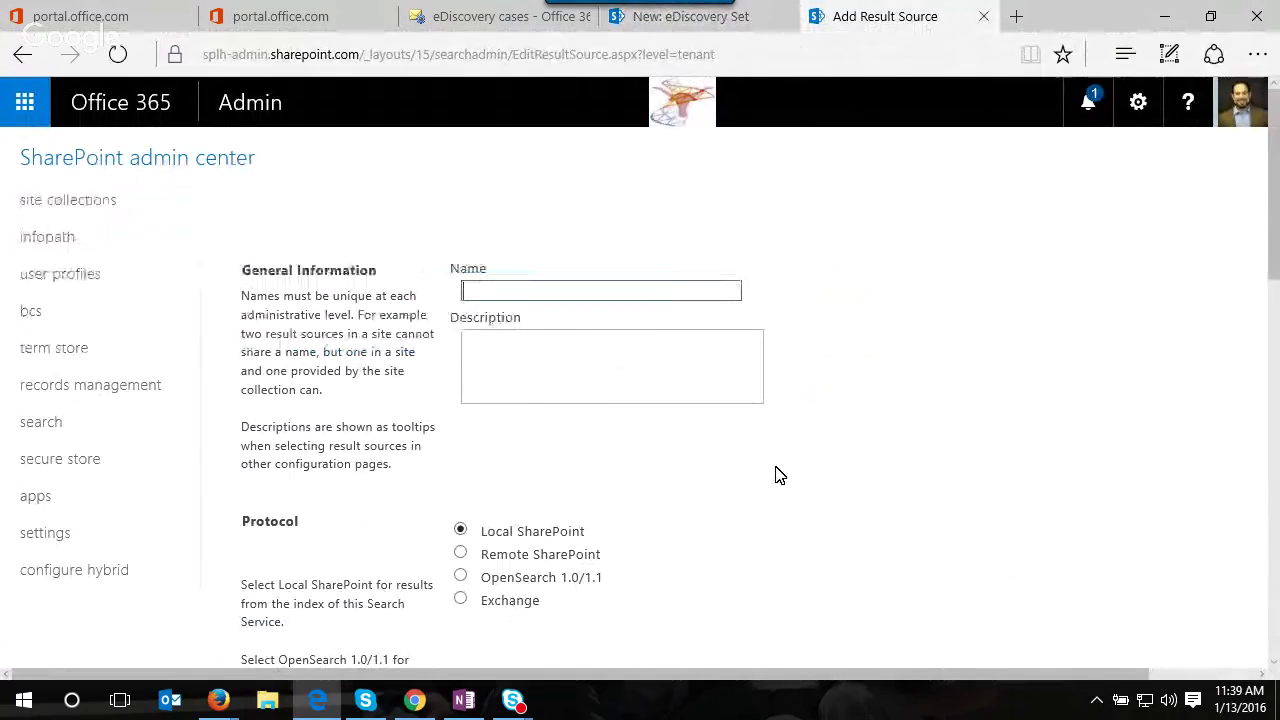
pyautogui.scroll(-1, 787, 498)
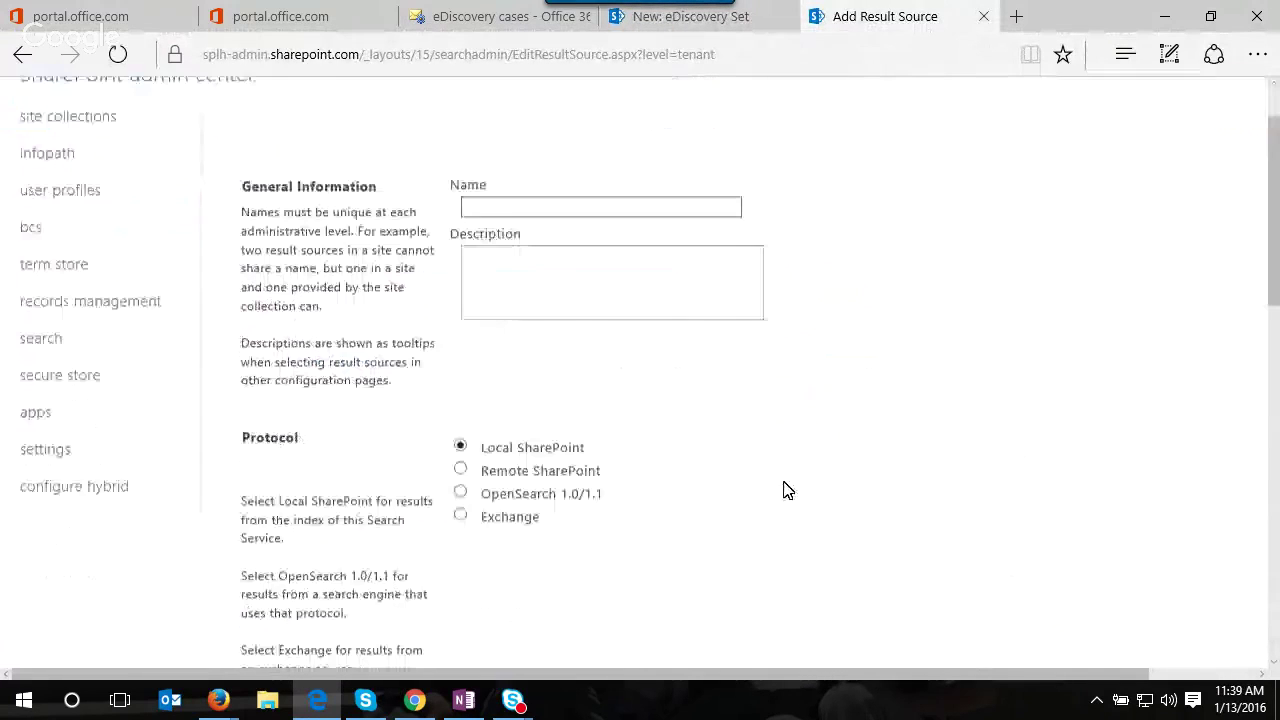
pyautogui.click(460, 513)
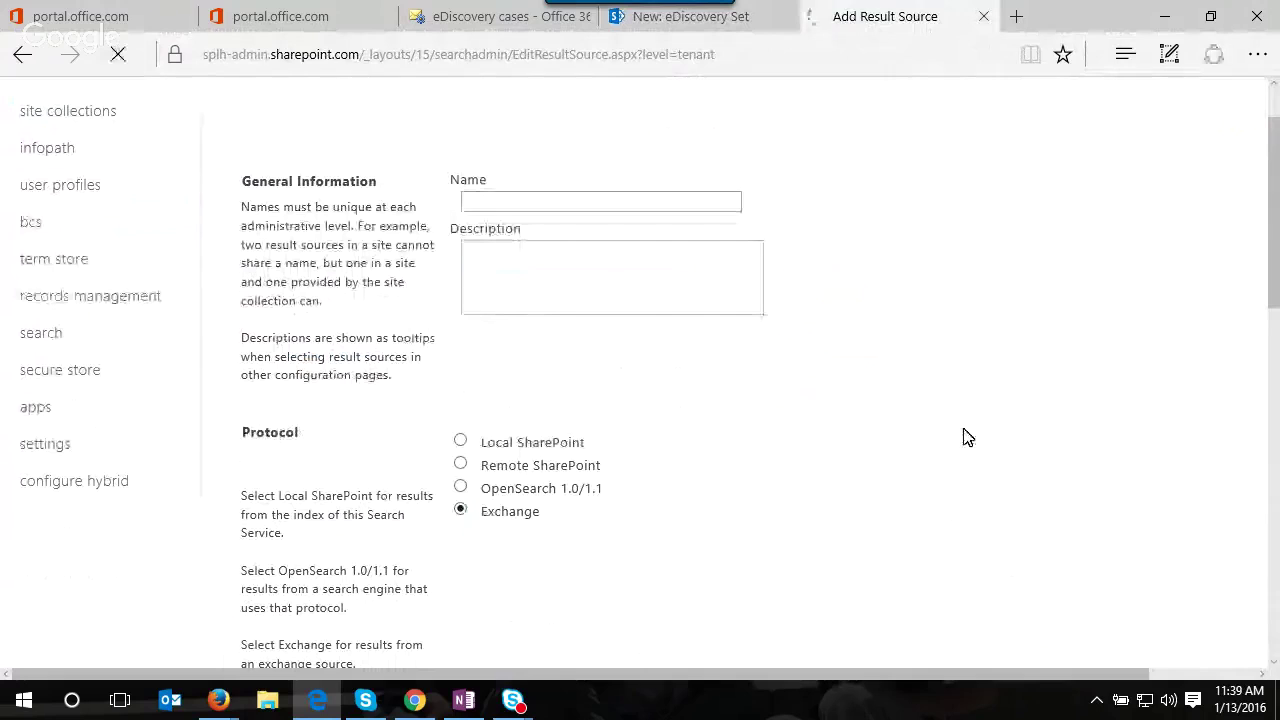
pyautogui.scroll(-3, 968, 440)
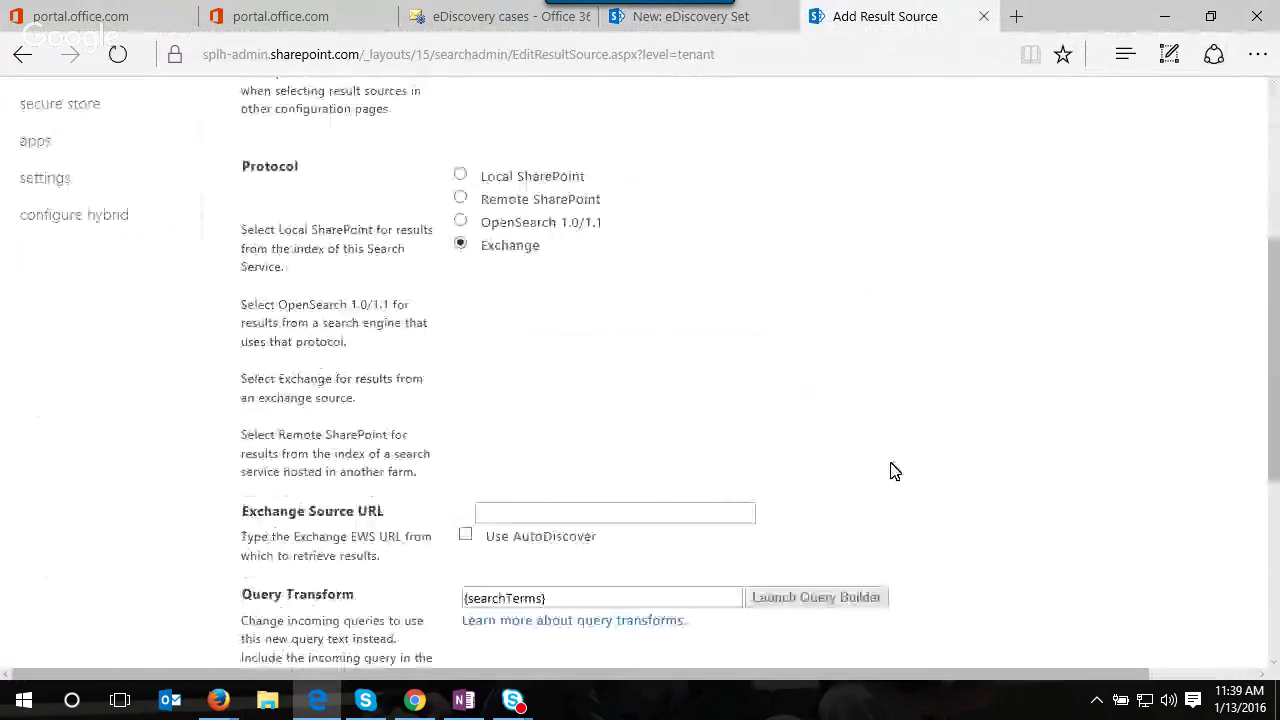
pyautogui.click(467, 538)
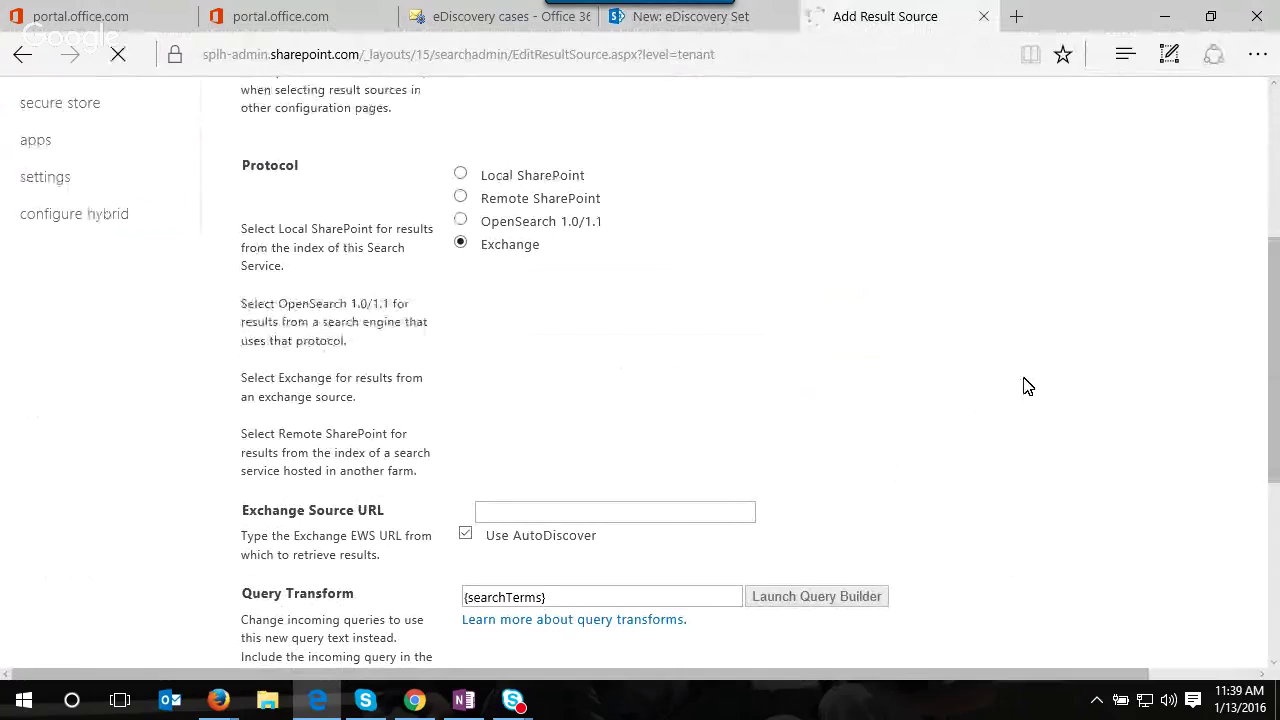
pyautogui.scroll(-4, 1040, 400)
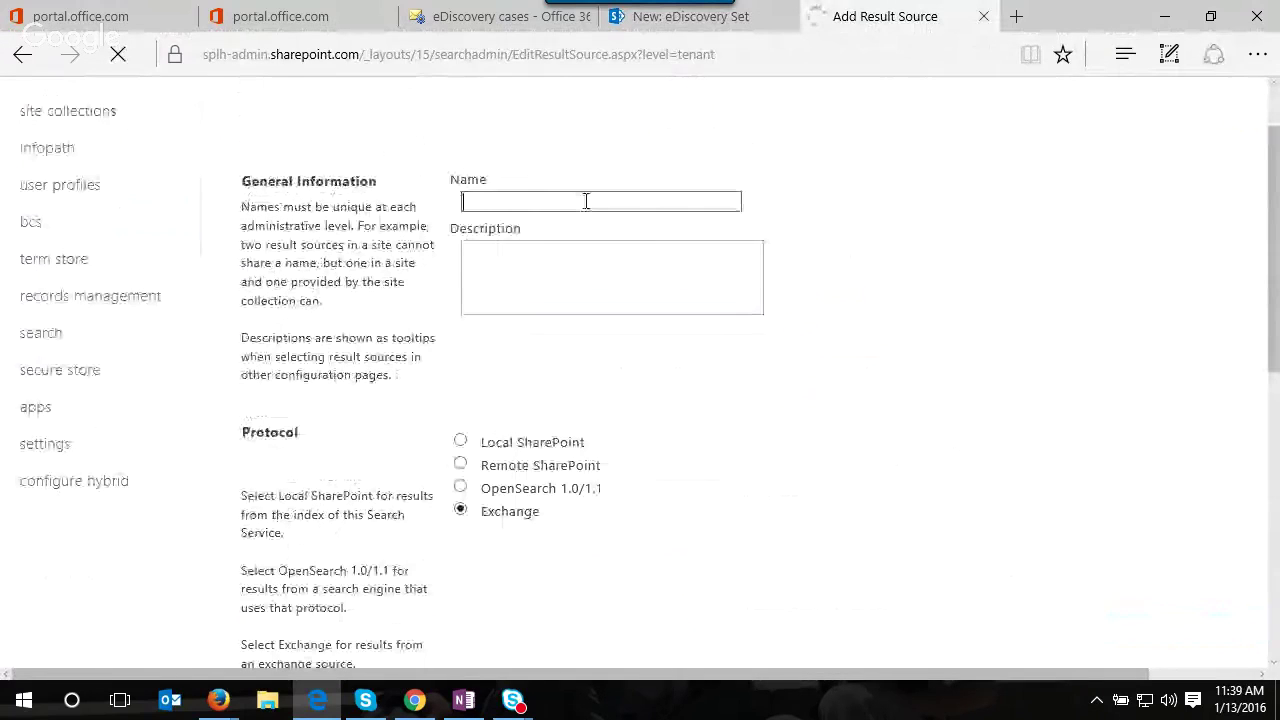
# - Name the result source 'Email', save it, and return to the eDiscovery set form
pyautogui.click(586, 201)
pyautogui.write('Email')
pyautogui.scroll(-5, 877, 451)
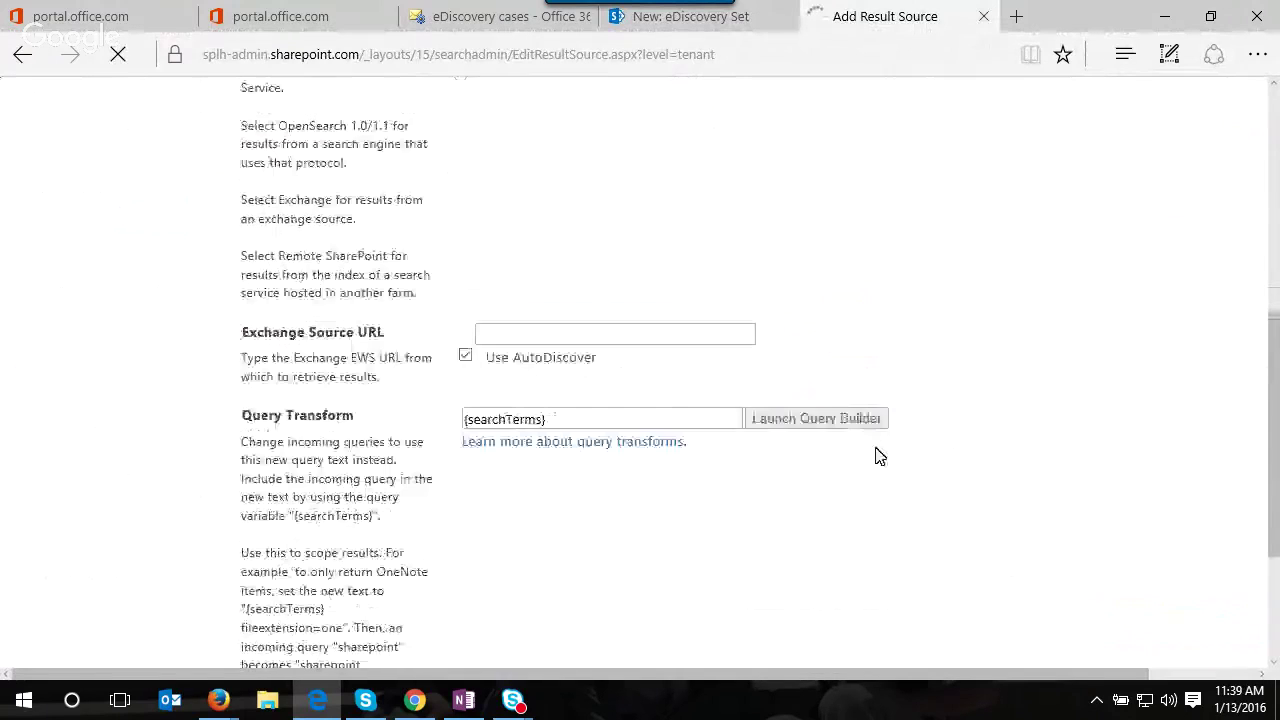
pyautogui.scroll(-3, 797, 486)
pyautogui.click(1188, 568)
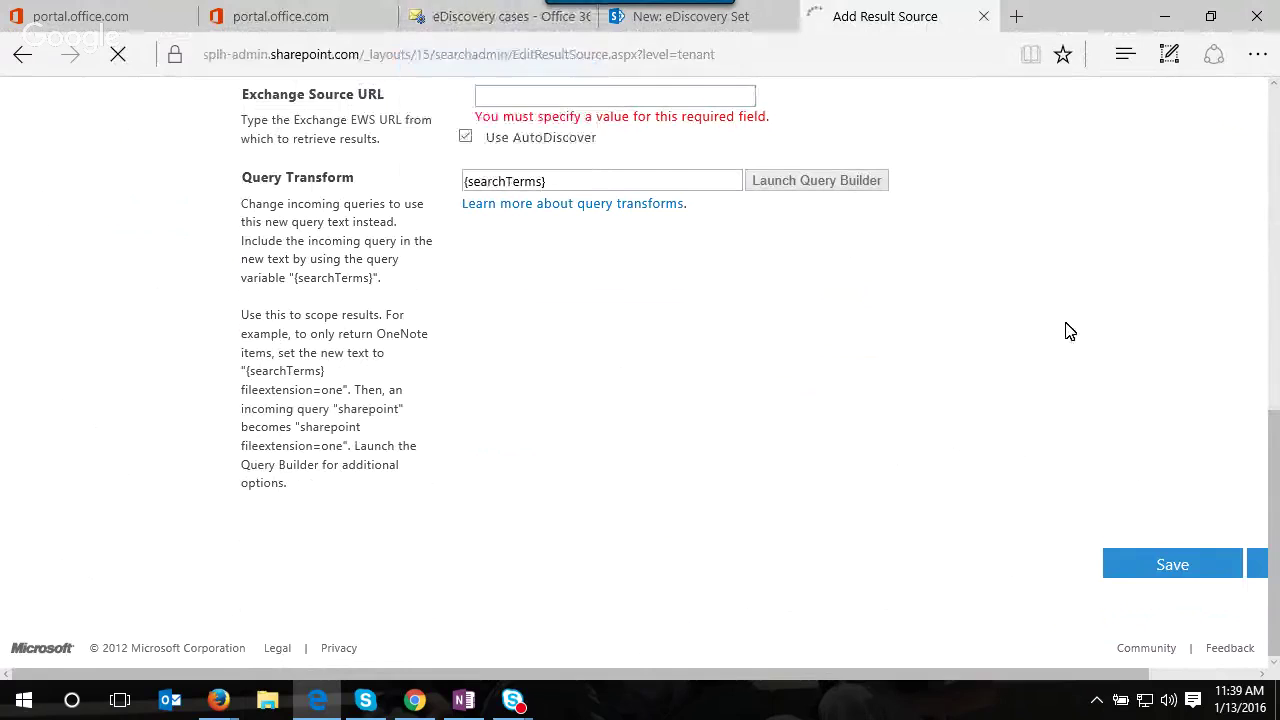
pyautogui.scroll(3, 930, 220)
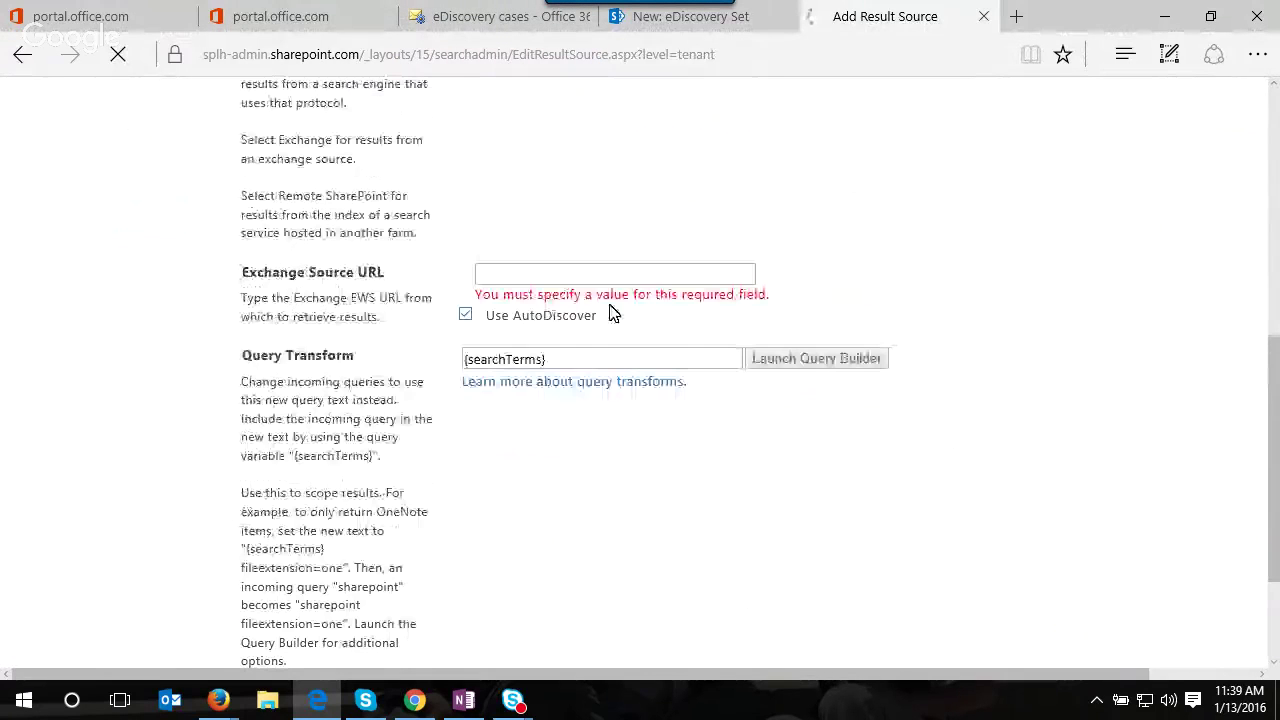
pyautogui.click(705, 18)
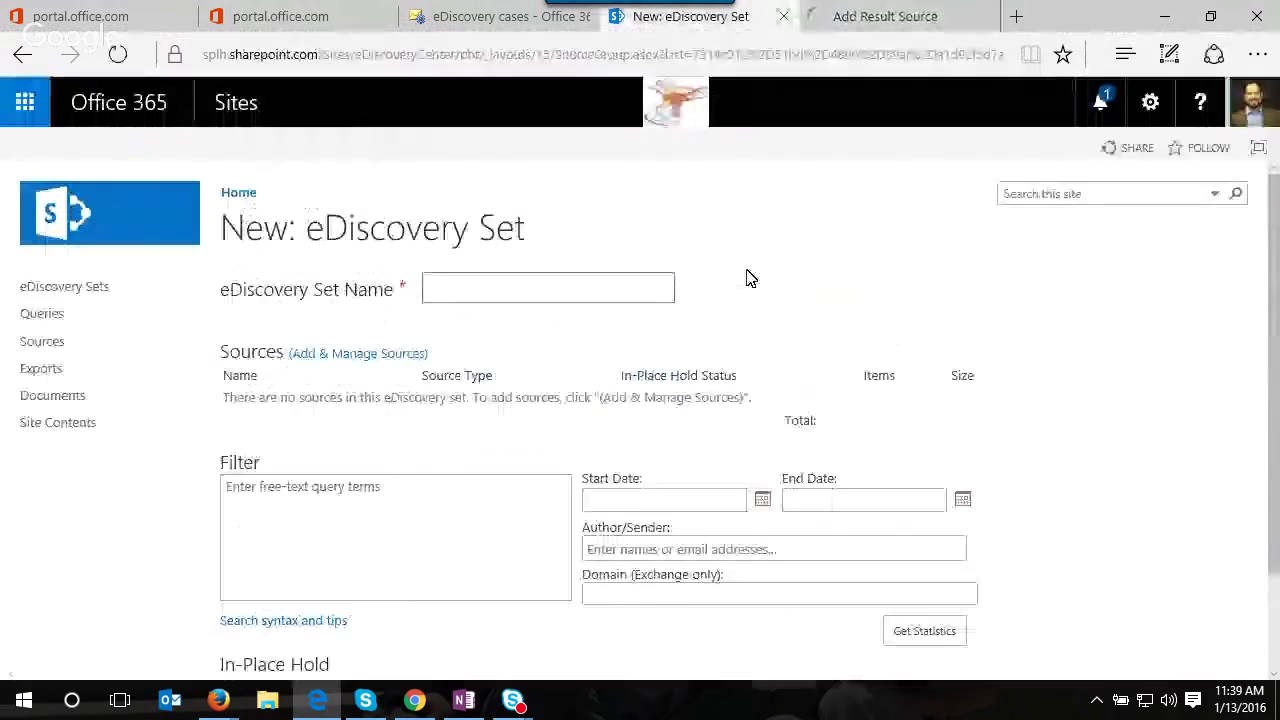
# - Enter 'pht' as the eDiscovery set name
pyautogui.write('test')
pyautogui.press('BackSpace')
pyautogui.press('BackSpace')
pyautogui.press('BackSpace')
pyautogui.press('BackSpace')
pyautogui.write('pht')
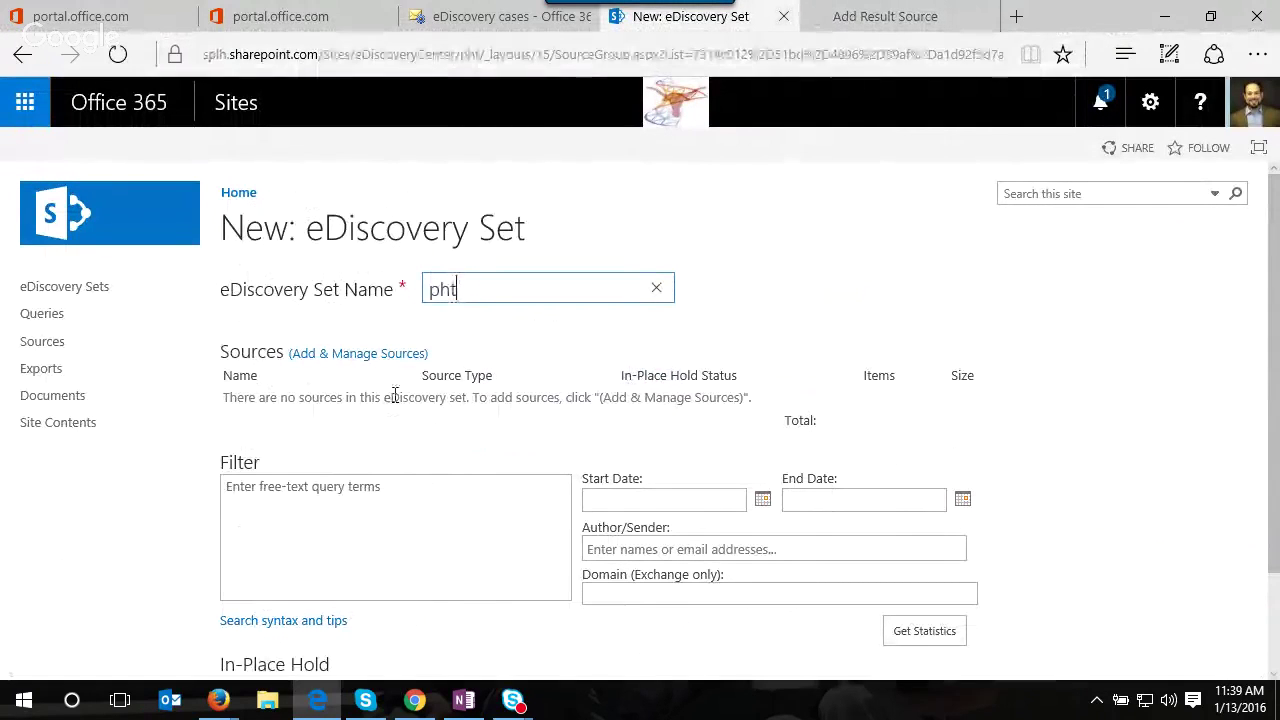
# - Try searching for a mailbox source, cancel the picker, and return to the result source form
pyautogui.click(372, 360)
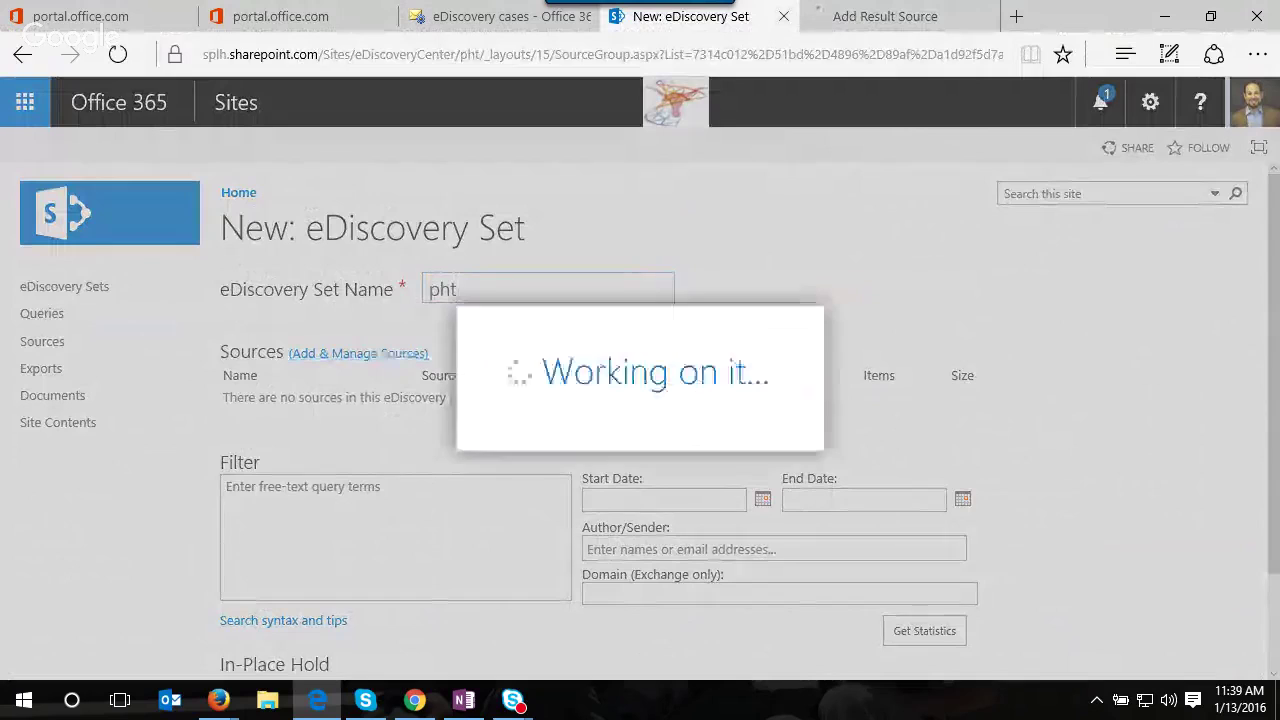
pyautogui.click(823, 187)
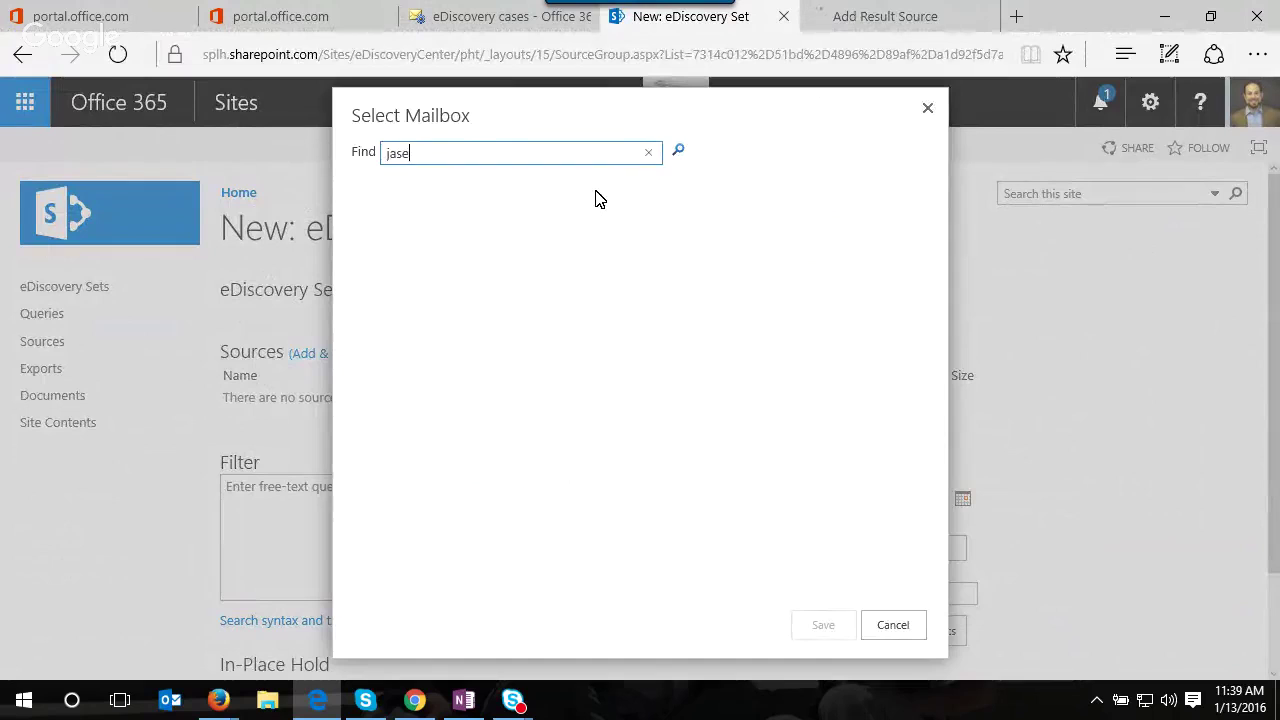
pyautogui.click(678, 150)
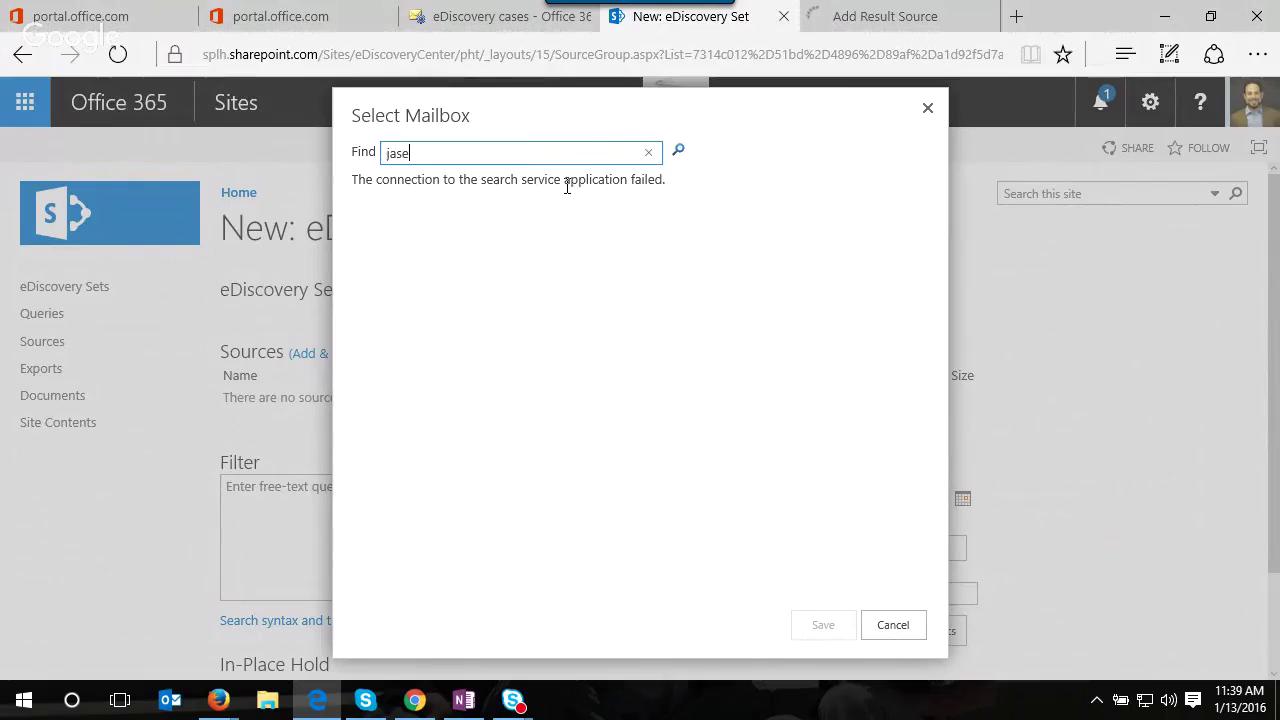
pyautogui.click(888, 625)
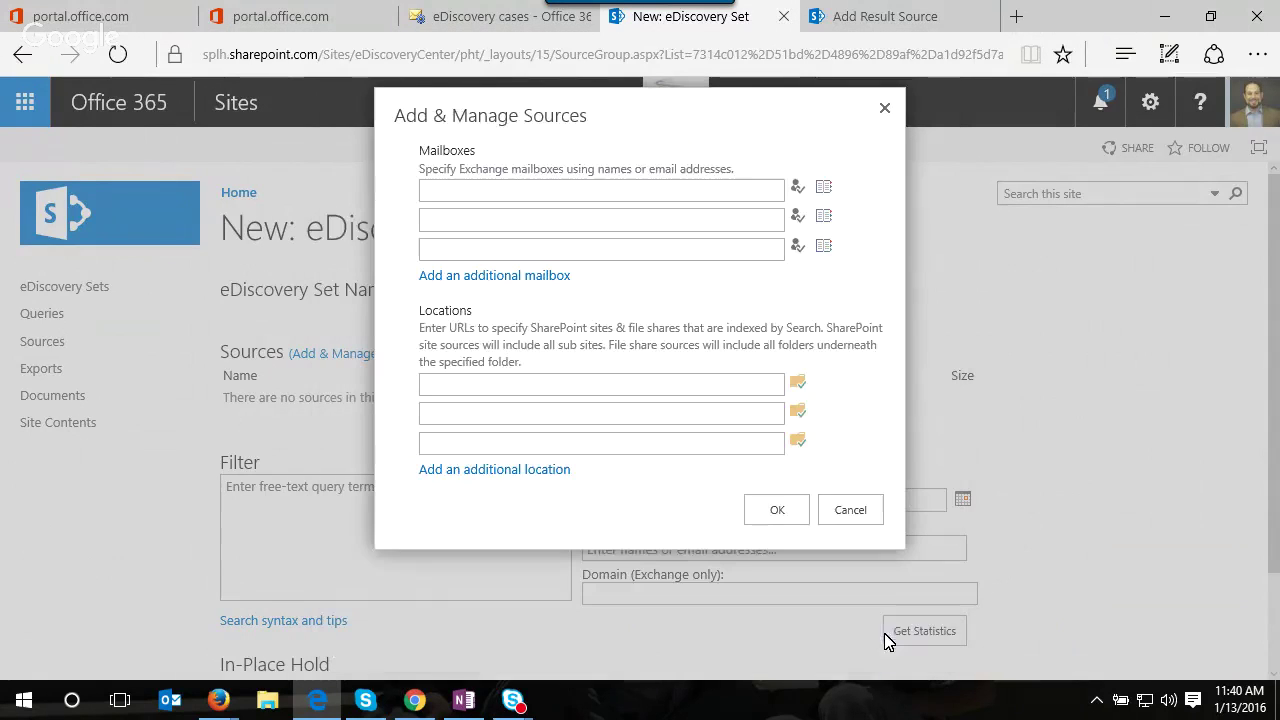
pyautogui.click(905, 12)
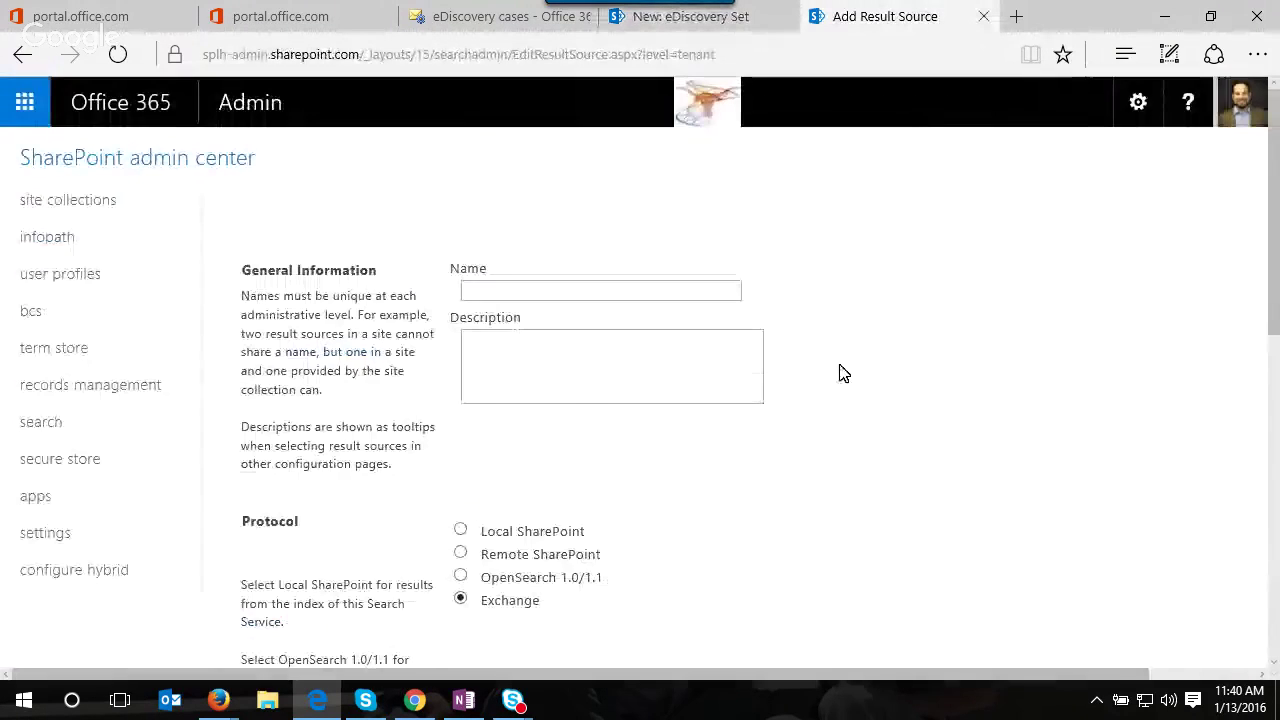
# - Name the result source 'Email', save it, and return to the new eDiscovery set page
pyautogui.scroll(-5, 843, 371)
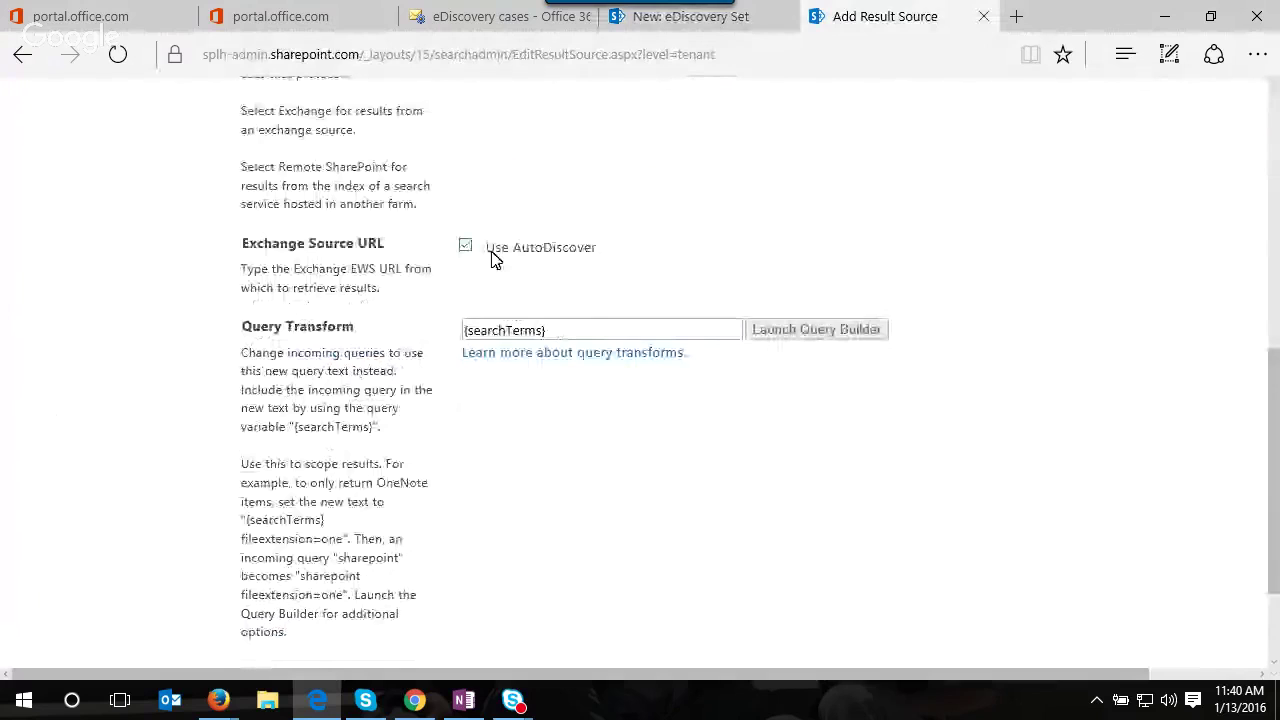
pyautogui.scroll(10, 530, 280)
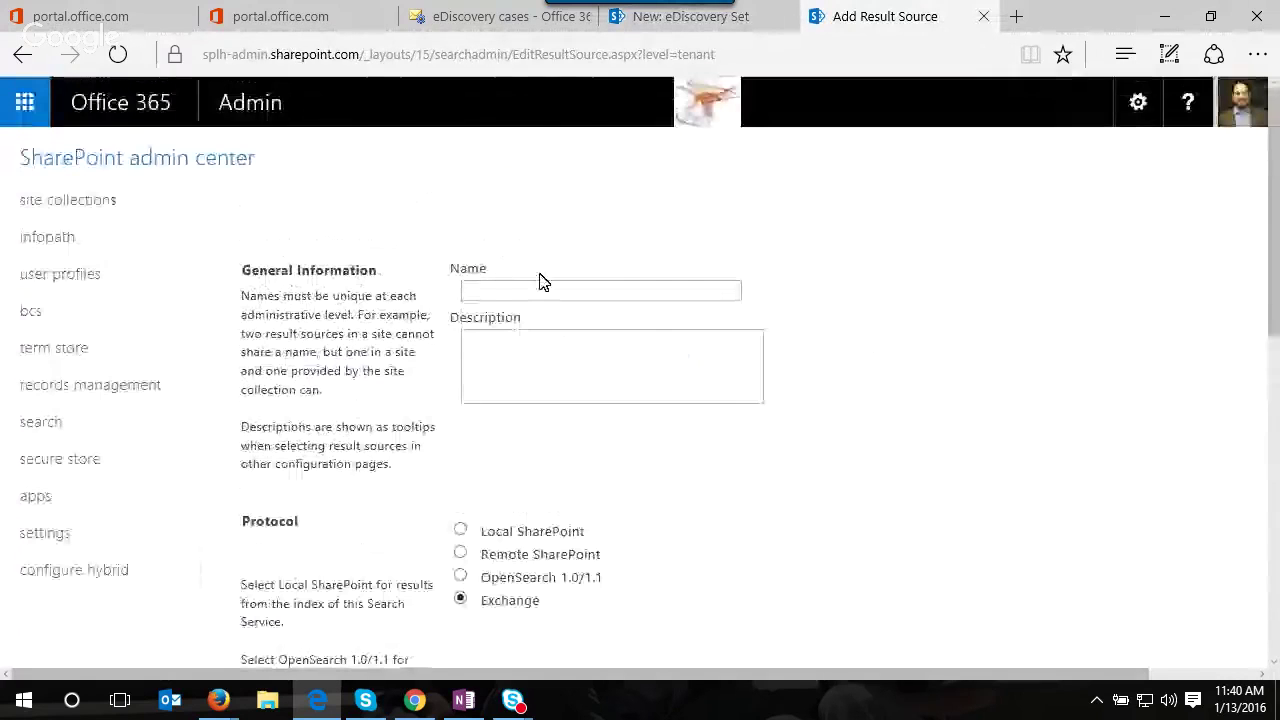
pyautogui.click(548, 291)
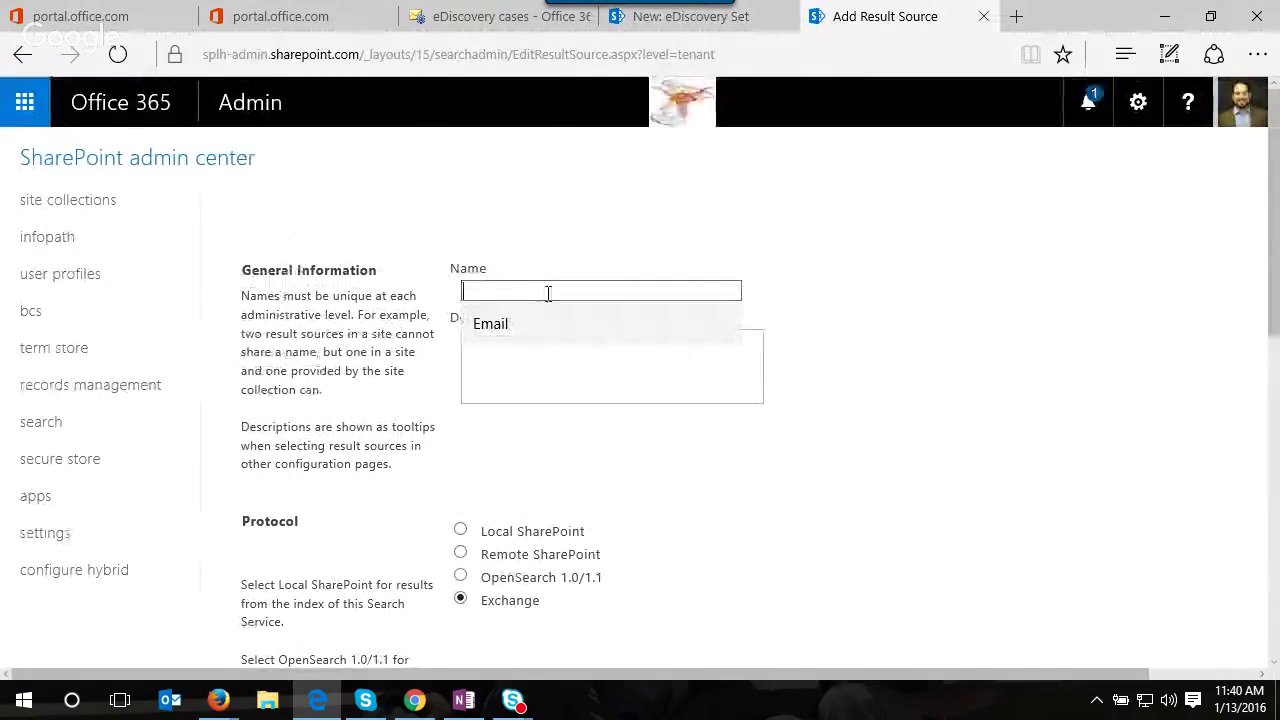
pyautogui.click(554, 335)
pyautogui.scroll(-9, 854, 380)
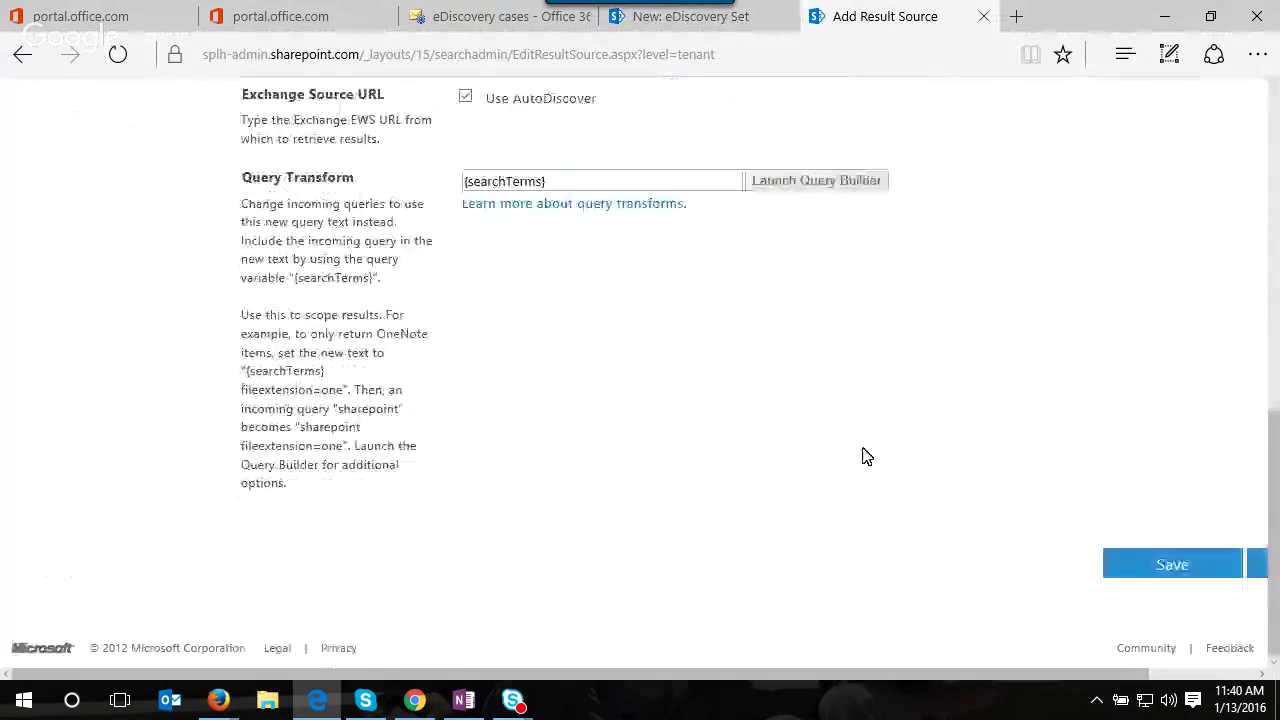
pyautogui.click(1160, 575)
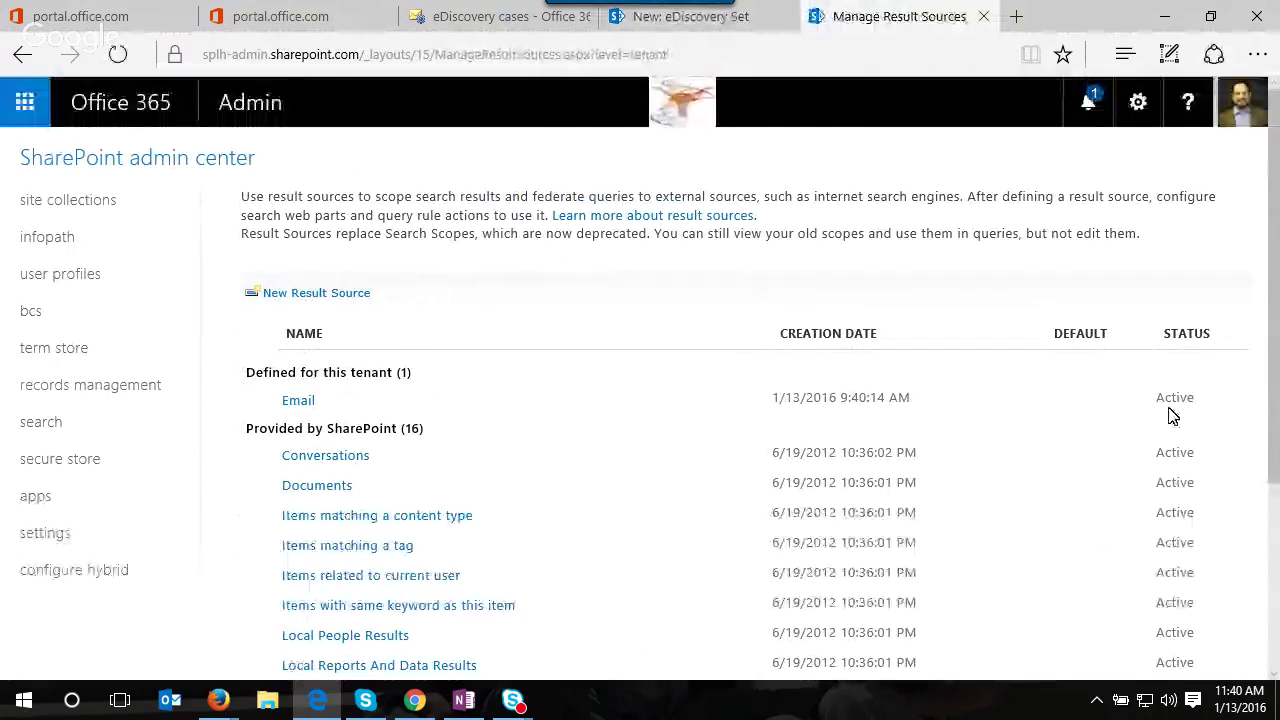
pyautogui.click(718, 20)
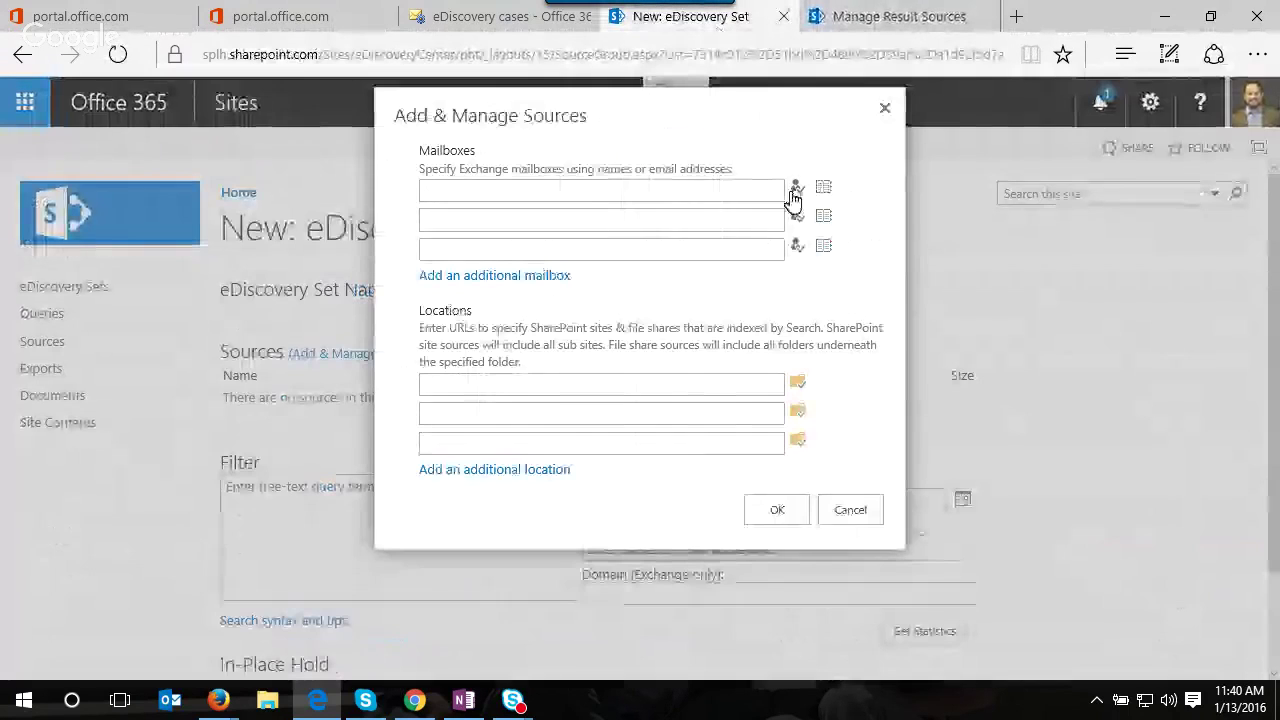
# - Reopen Add & Manage Sources and search the address book for a user's mailbox
pyautogui.click(884, 108)
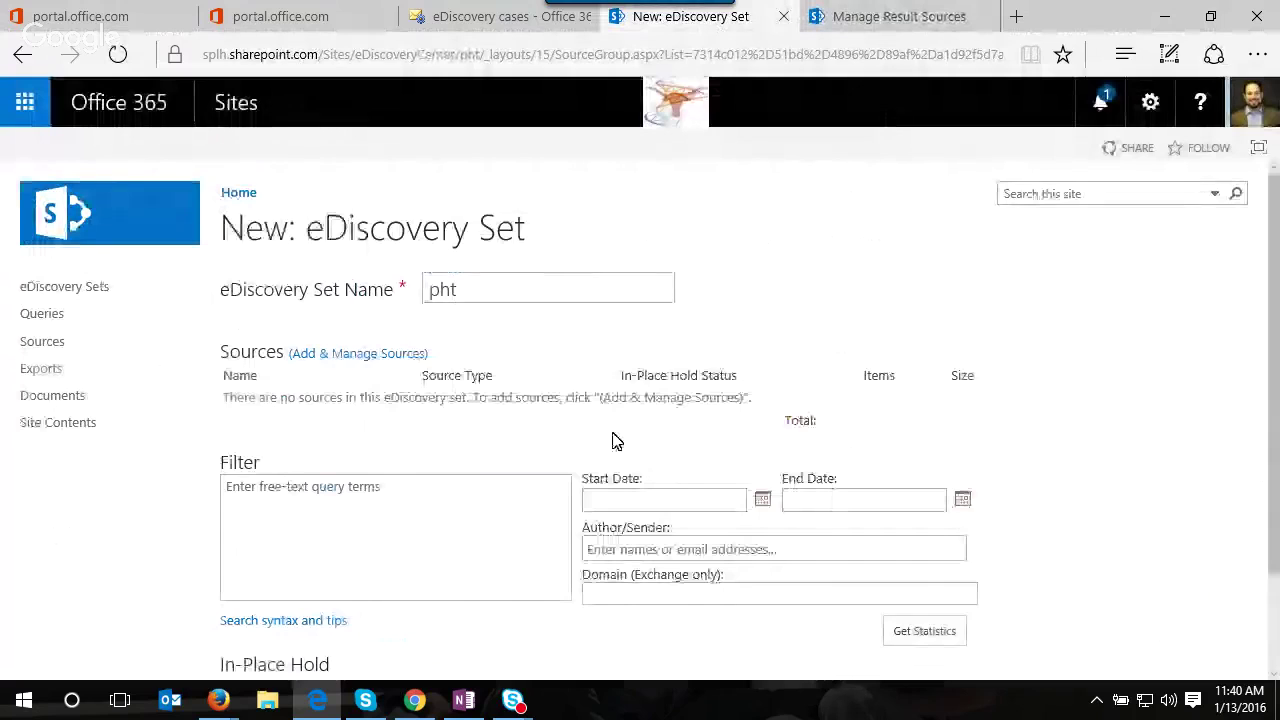
pyautogui.click(410, 355)
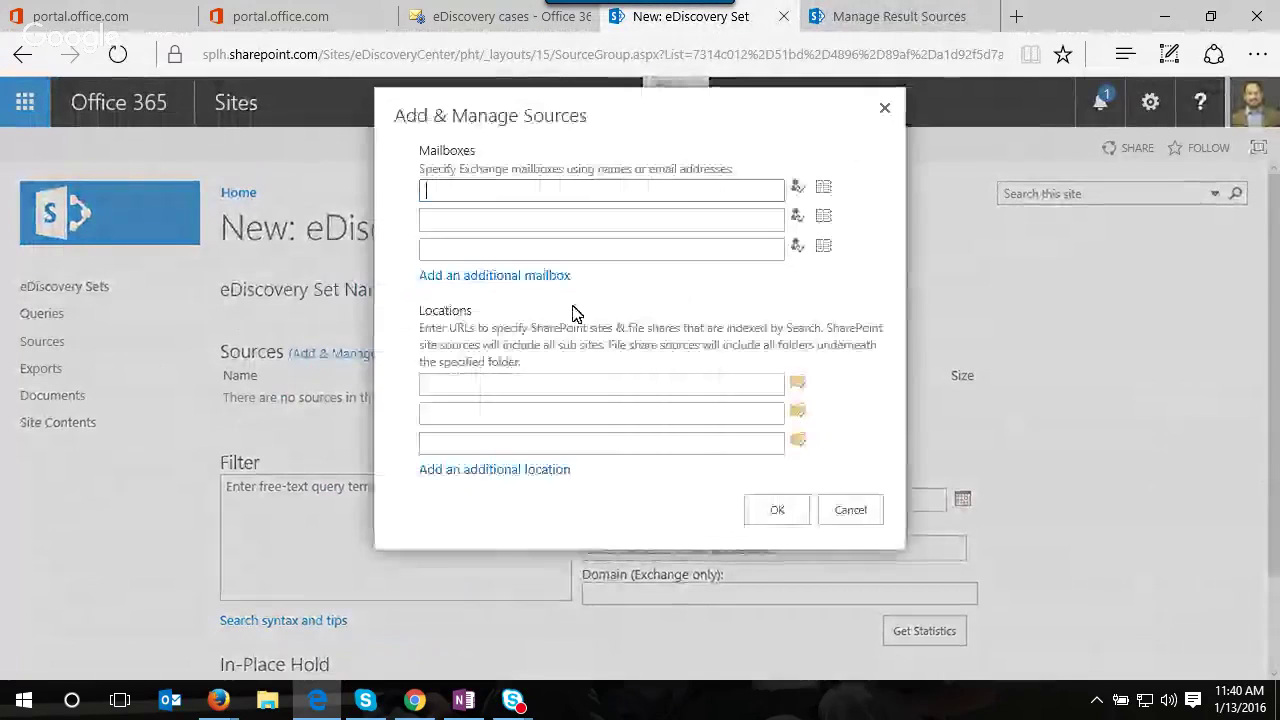
pyautogui.click(823, 187)
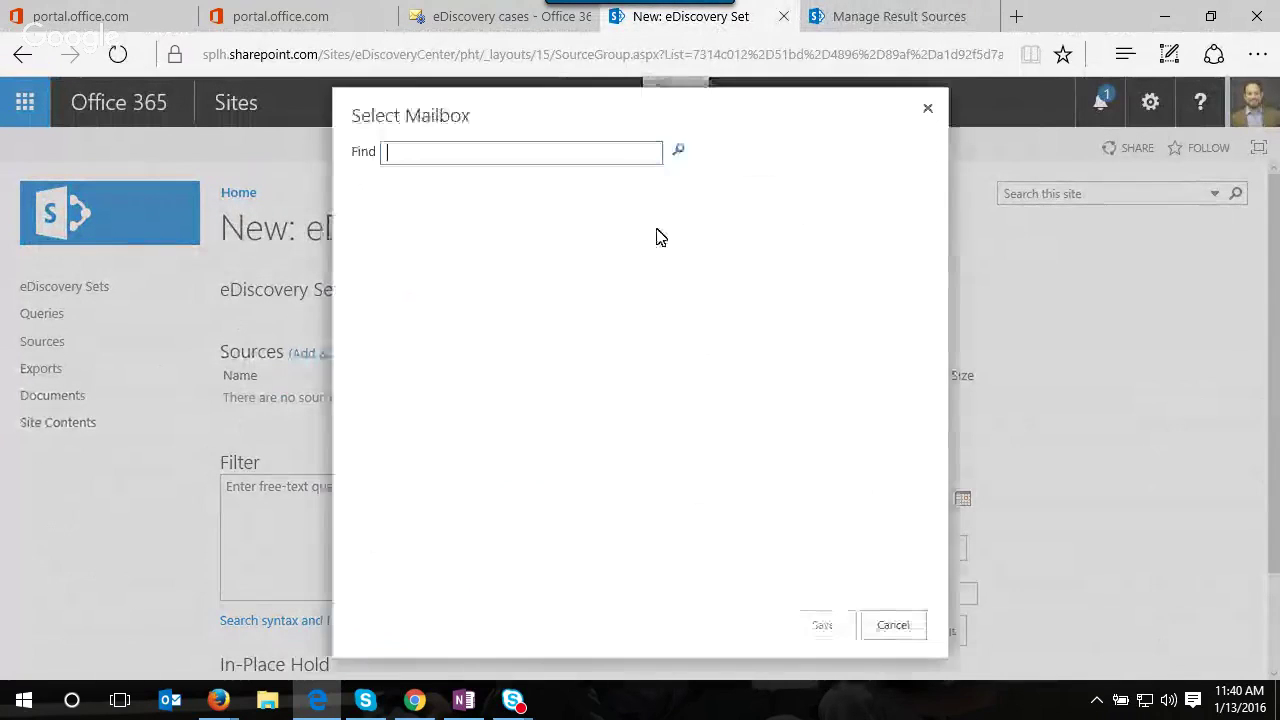
pyautogui.click(677, 150)
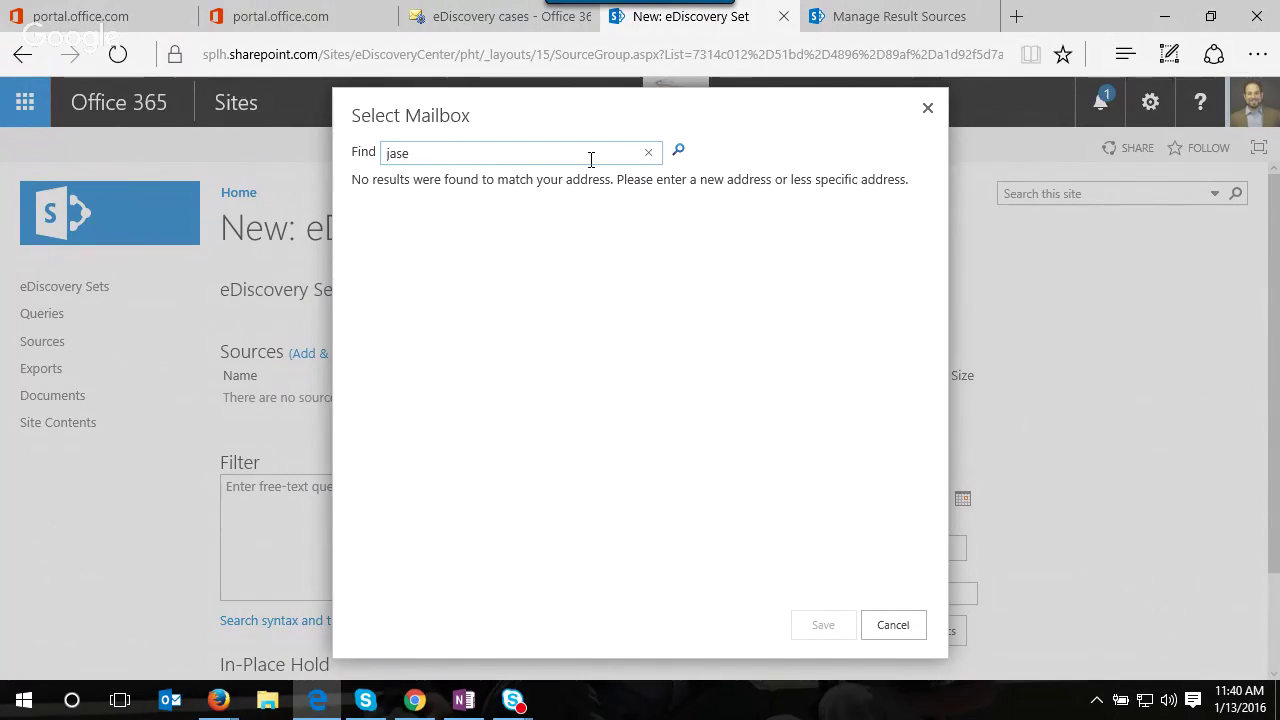
pyautogui.write('@share')
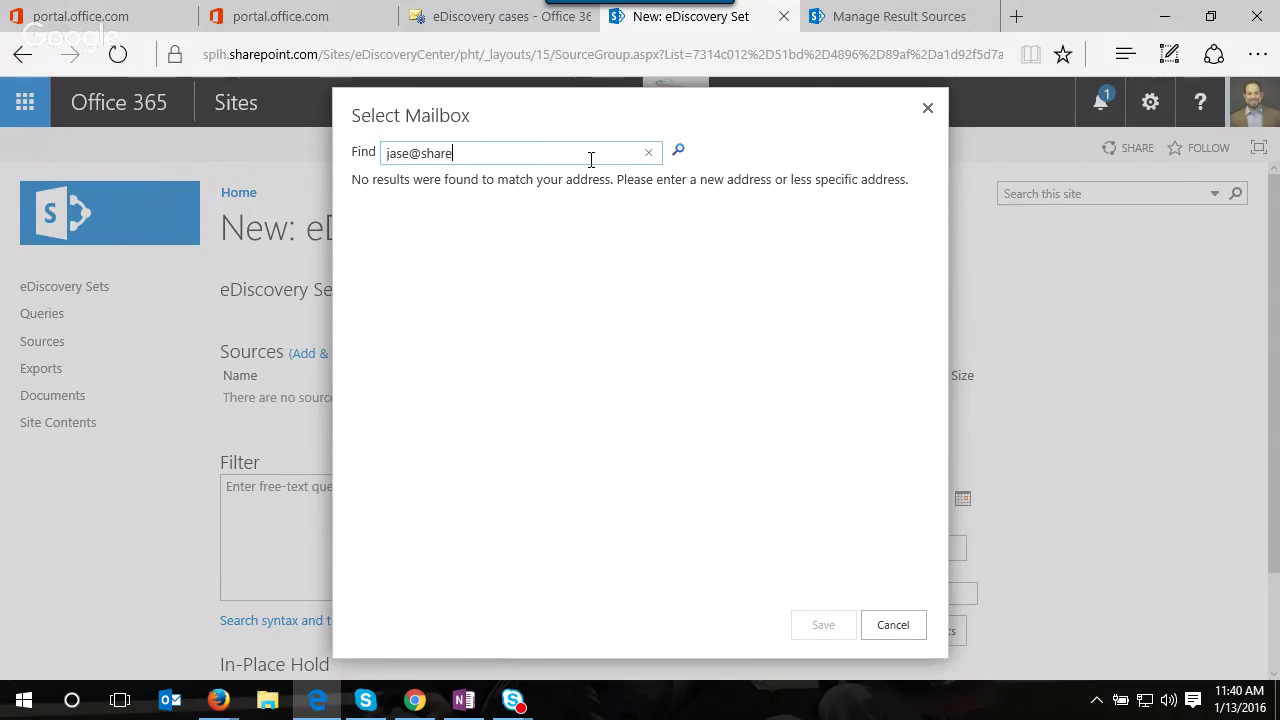
pyautogui.write('pointlonghorn.com')
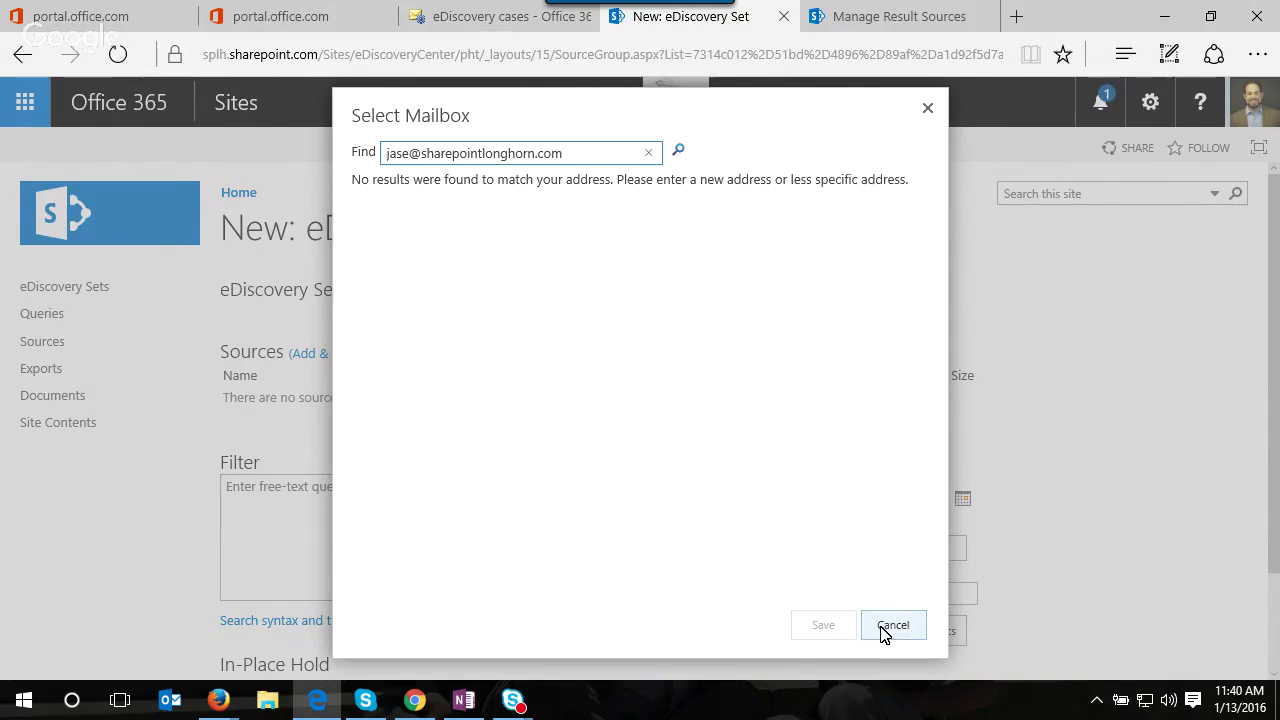
pyautogui.click(884, 628)
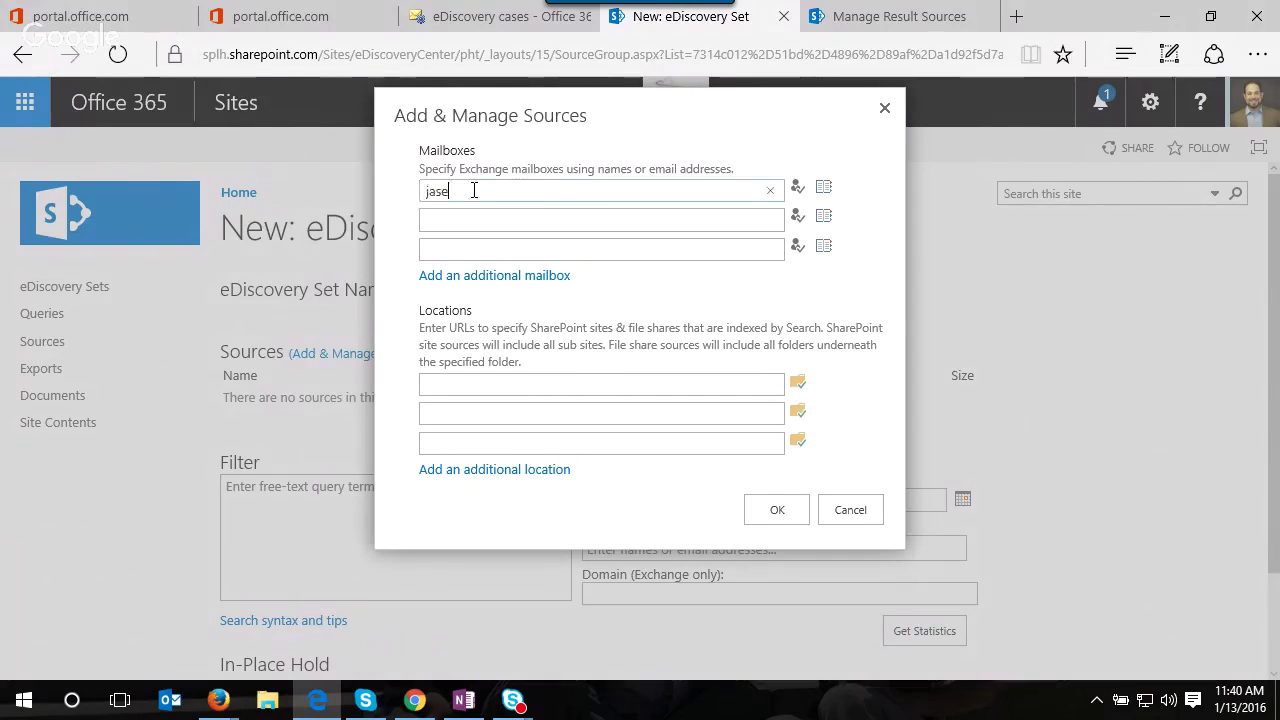
# - Enter the user's full mailbox address and check names; cancel after it fails validation
pyautogui.click(799, 193)
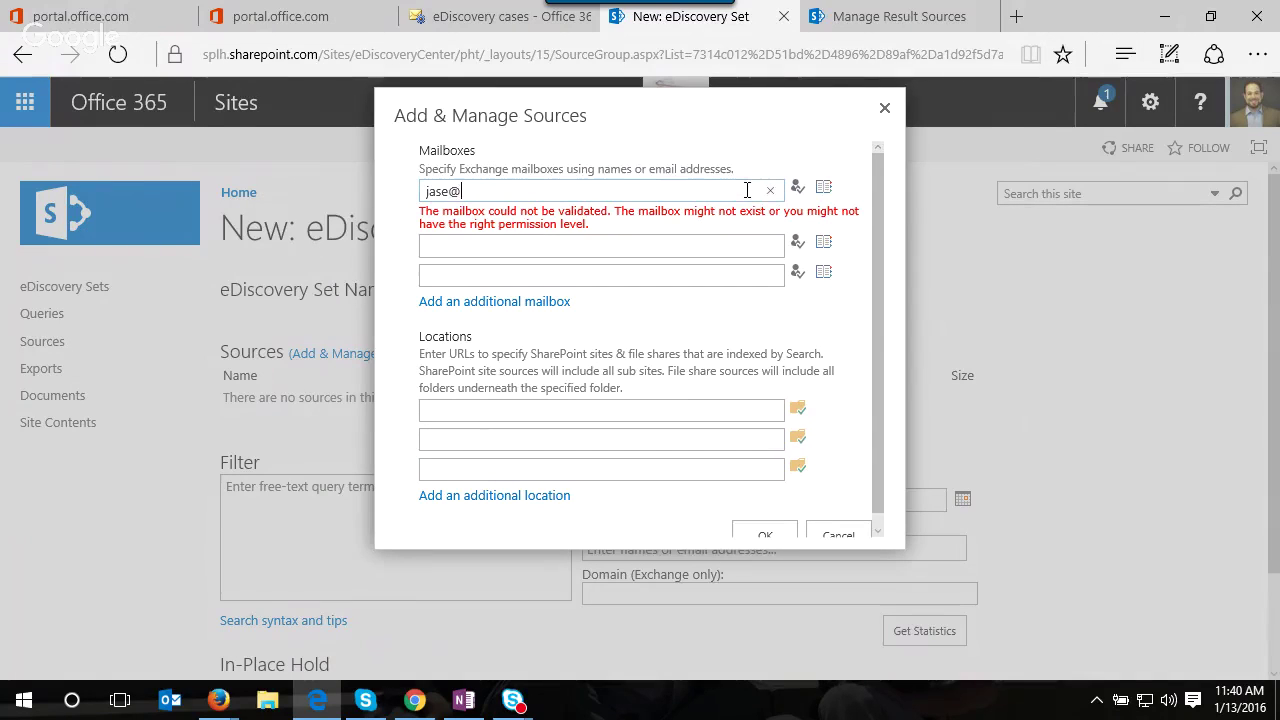
pyautogui.write('ointlonghorn.c')
pyautogui.click(800, 189)
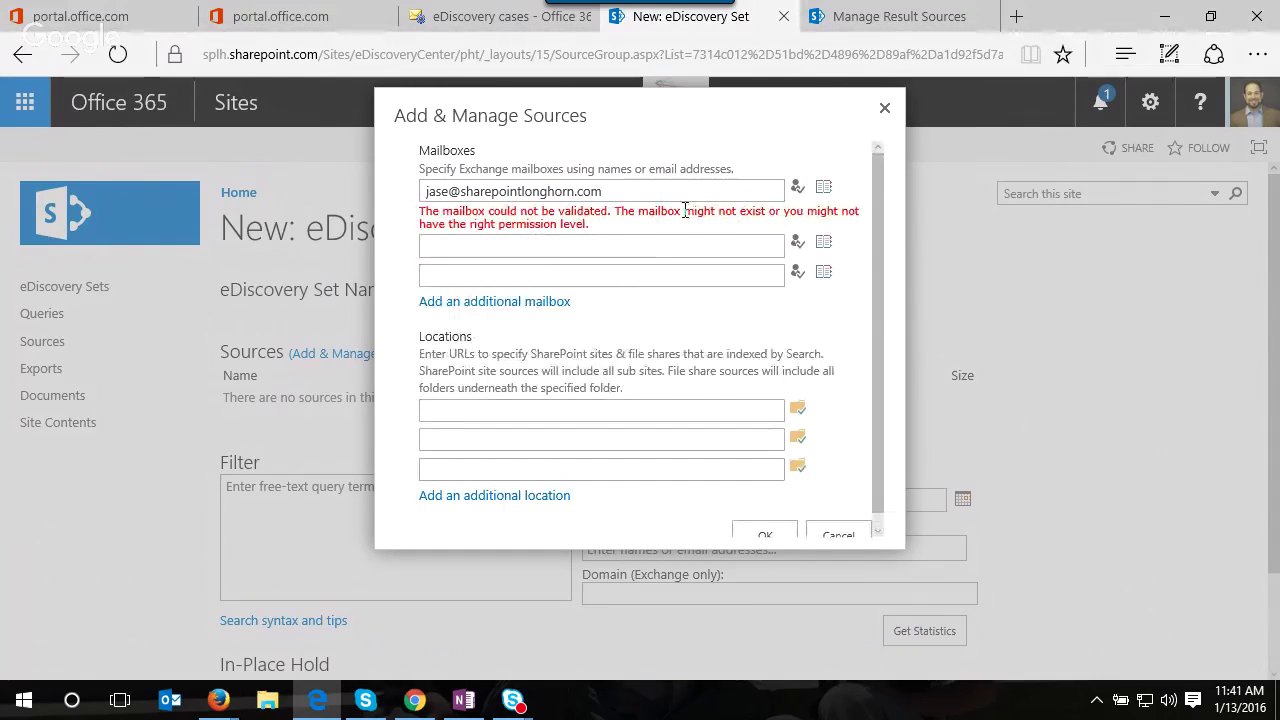
pyautogui.click(837, 533)
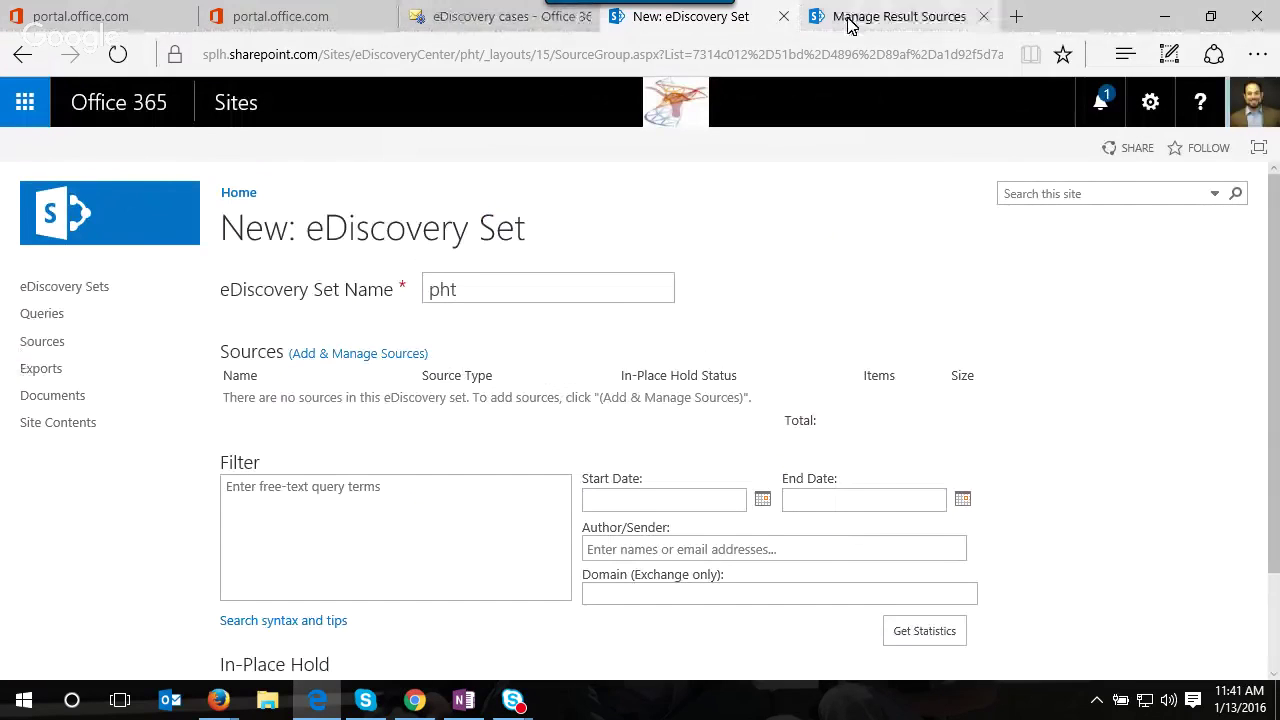
pyautogui.click(848, 22)
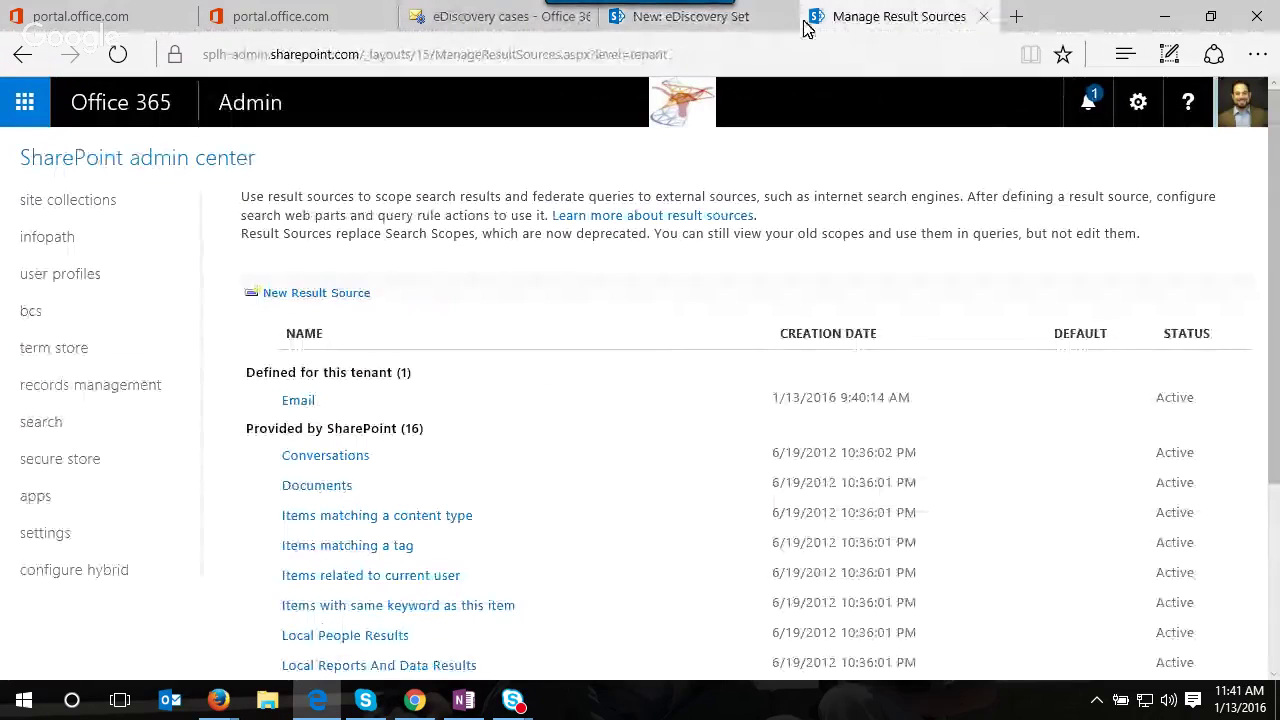
# - Go from the Office 365 admin center to the Exchange admin center's compliance management
pyautogui.click(234, 109)
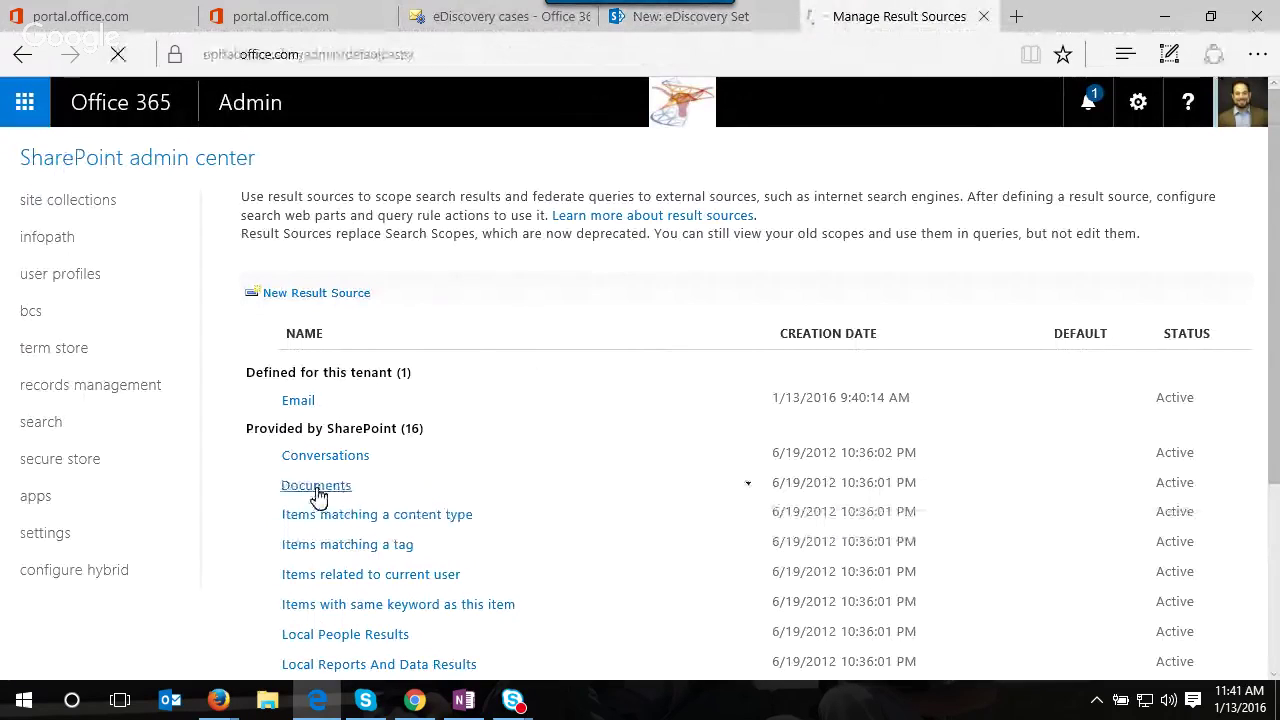
pyautogui.scroll(-4, 106, 514)
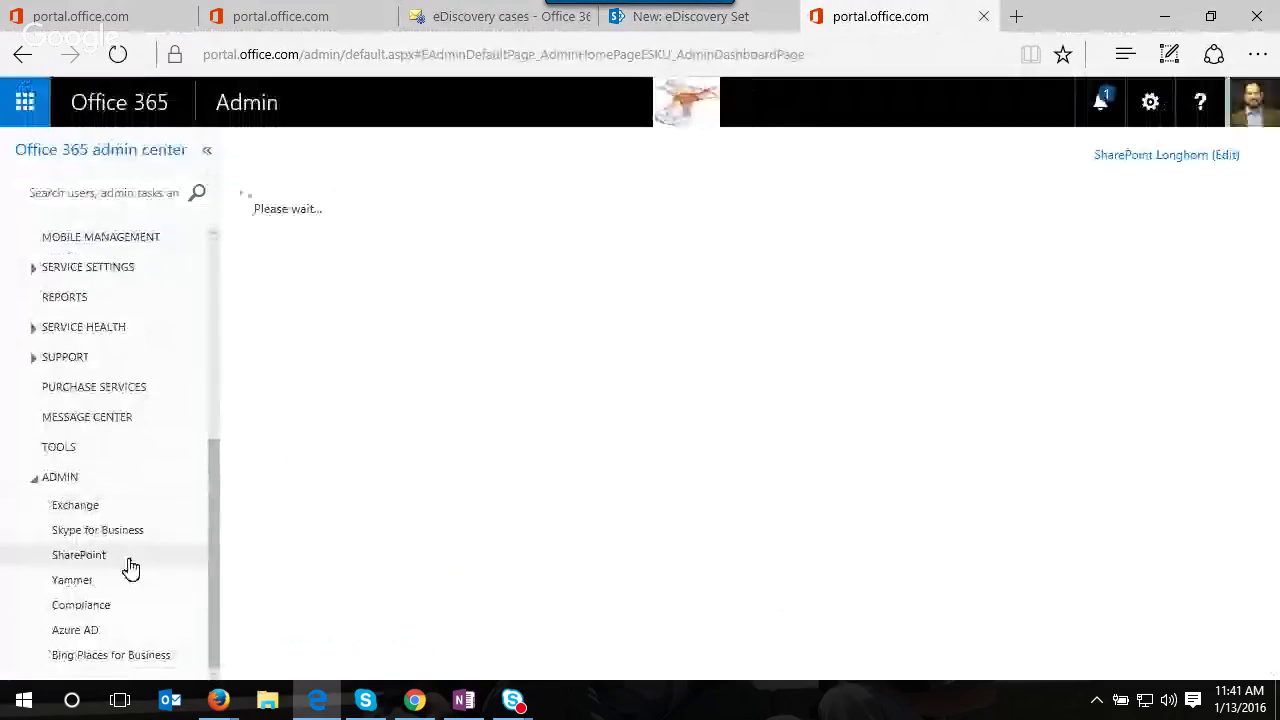
pyautogui.click(116, 512)
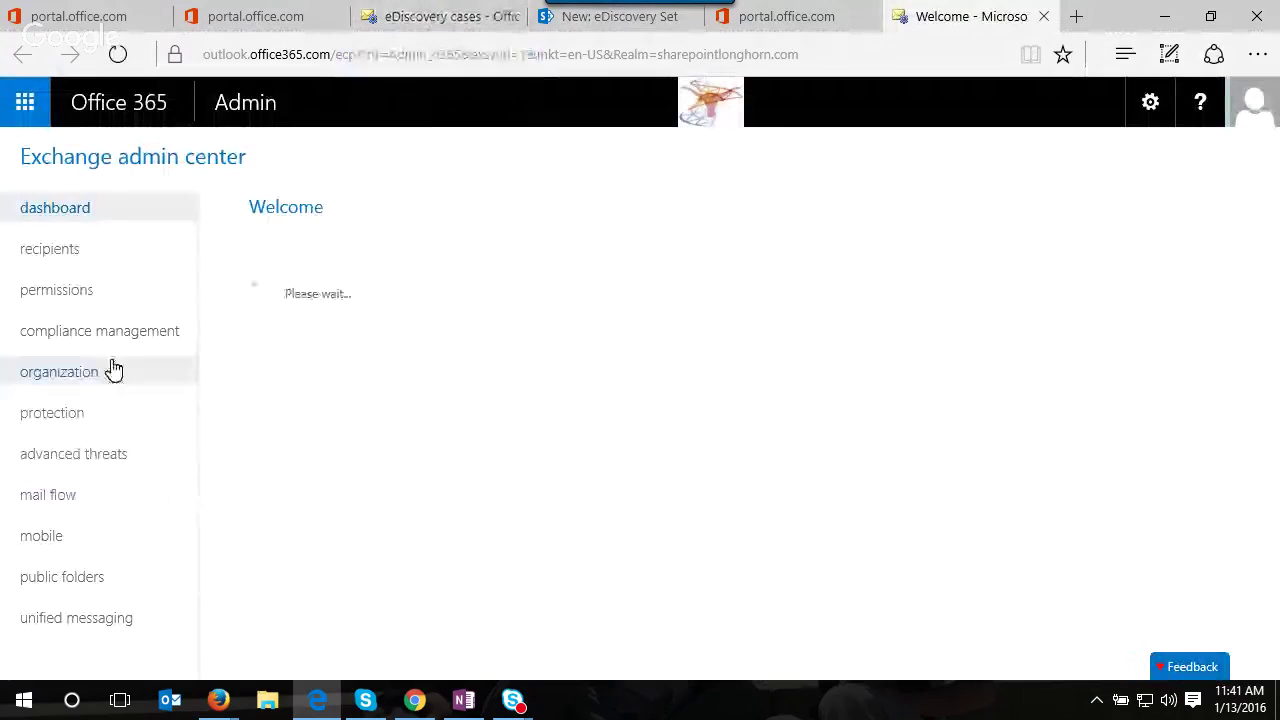
pyautogui.click(118, 341)
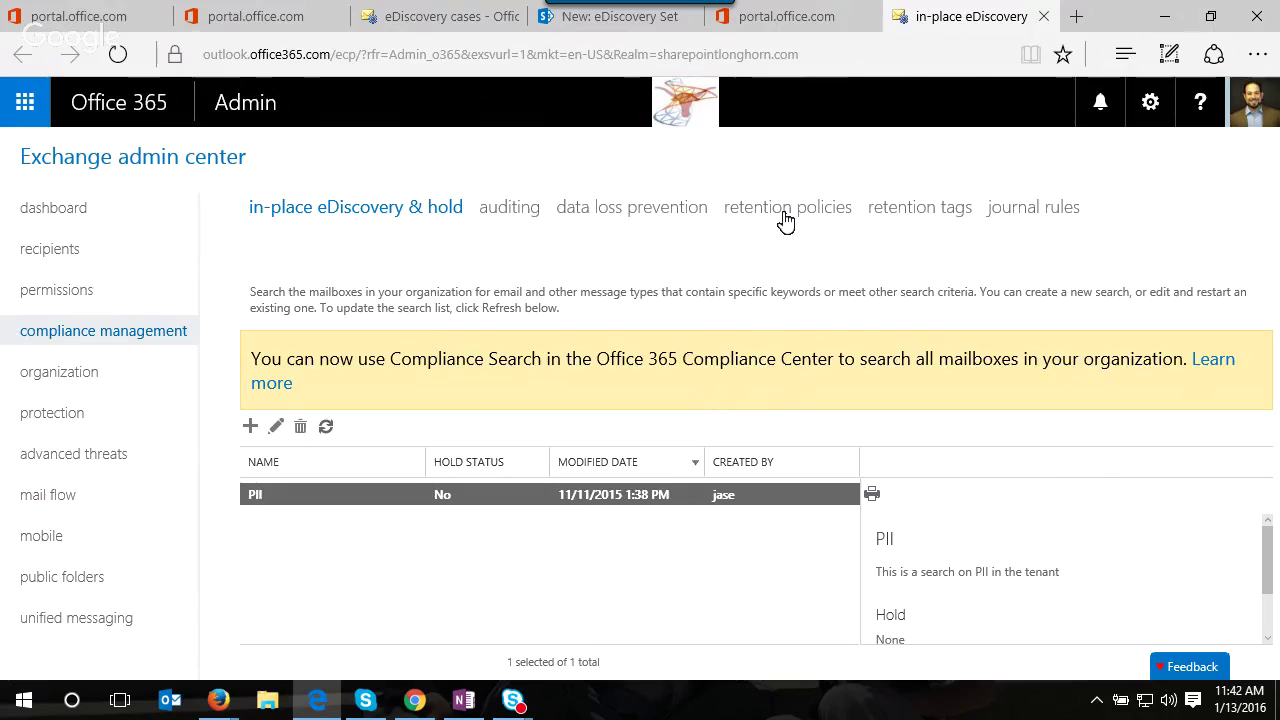
# - View the auditing tab, return to in-place eDiscovery & hold, then show permissions admin roles
pyautogui.click(510, 210)
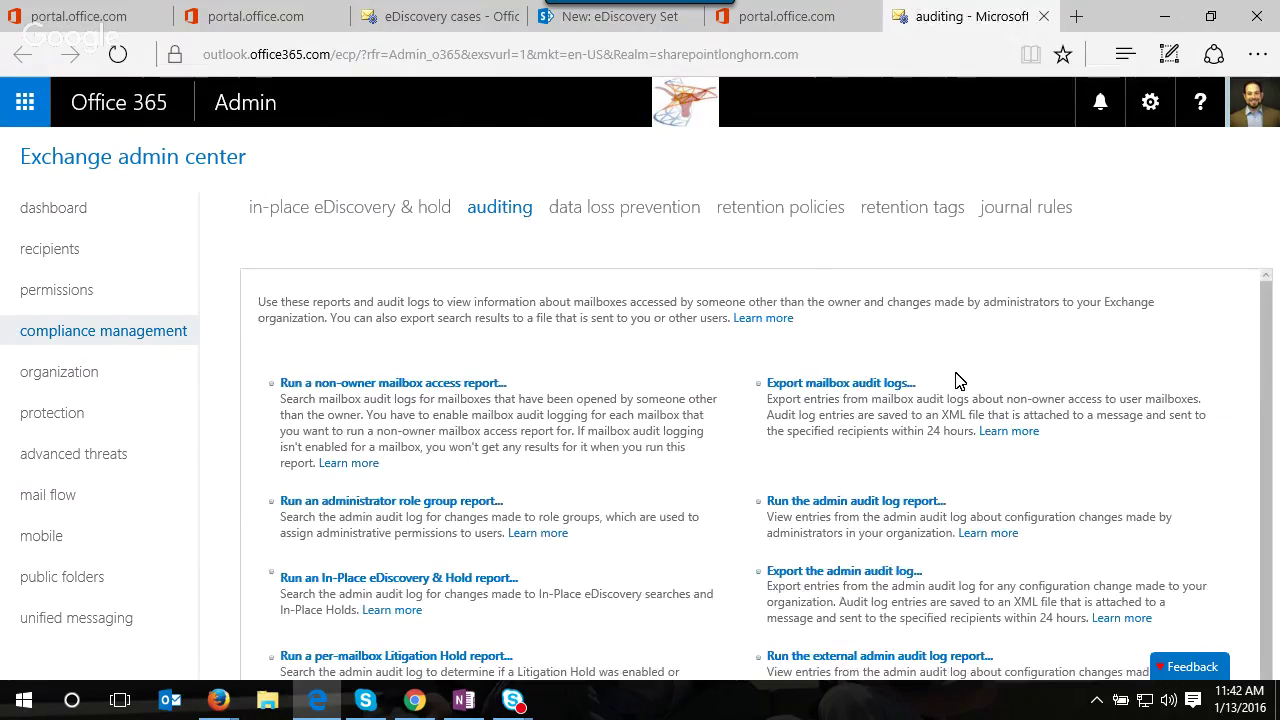
pyautogui.click(326, 209)
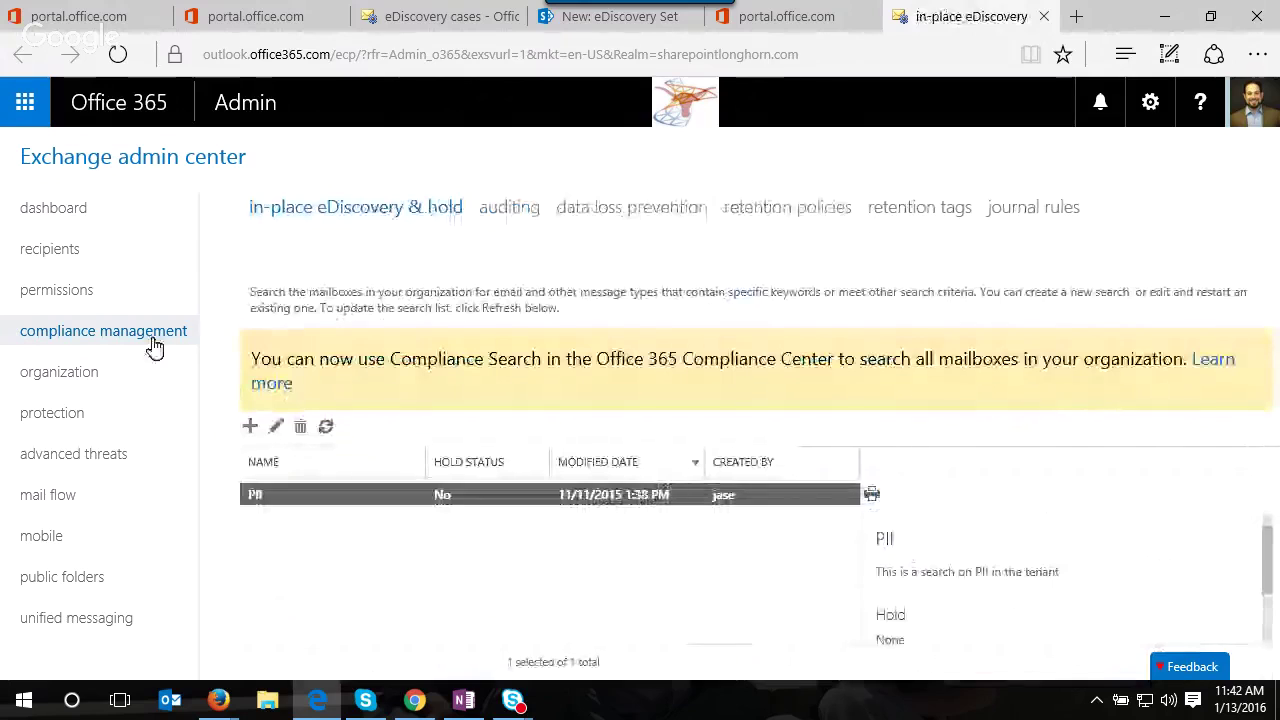
pyautogui.click(40, 292)
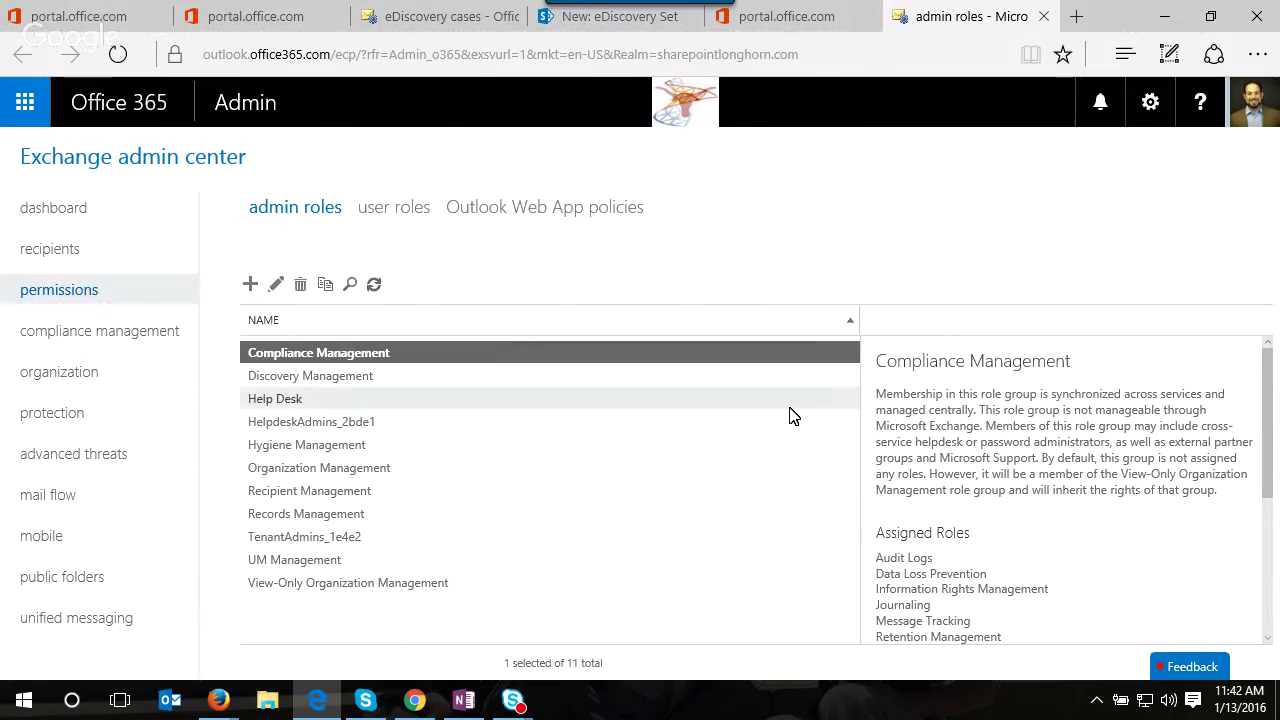
# - Open the Compliance Management role group for editing and resize its window
pyautogui.scroll(-2, 1058, 415)
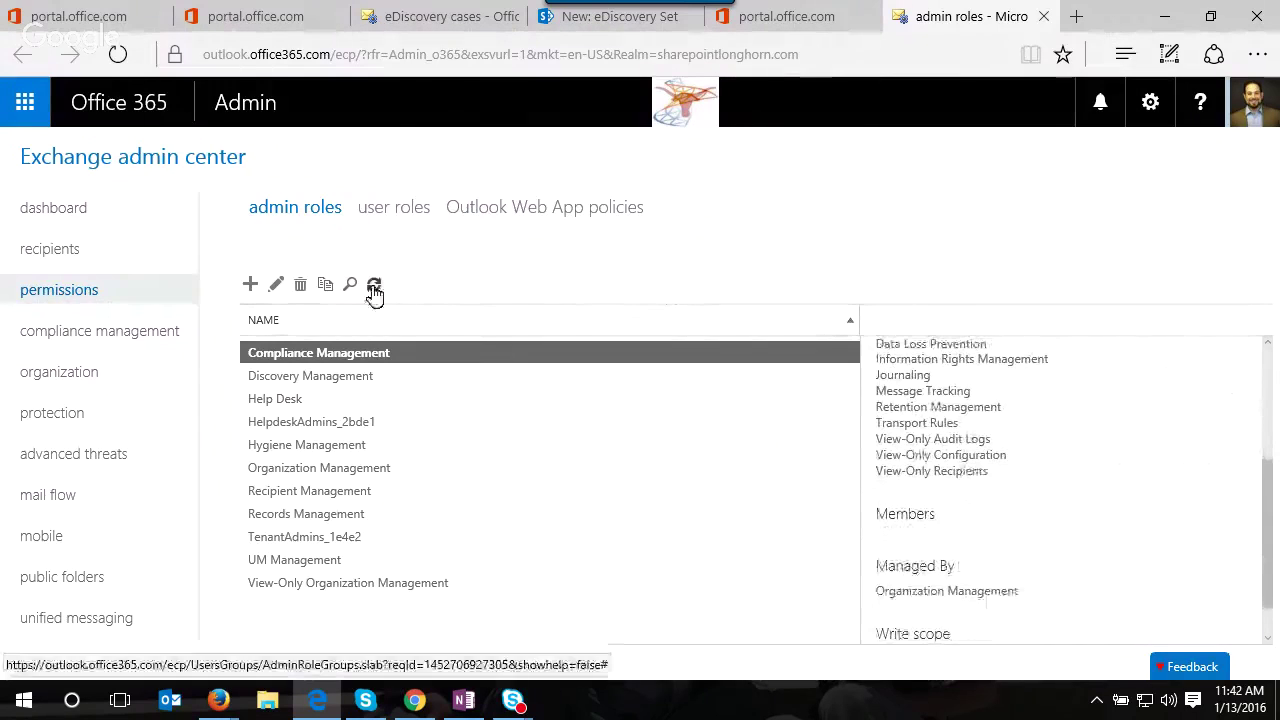
pyautogui.click(275, 288)
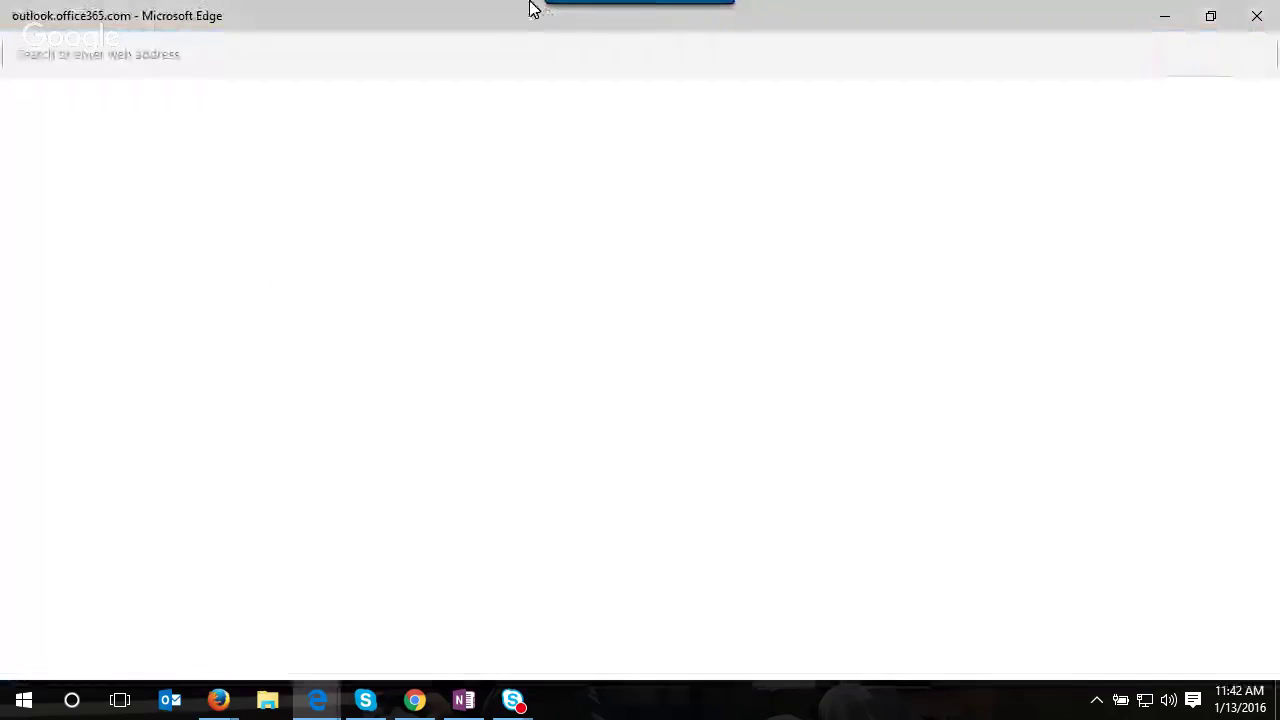
pyautogui.moveTo(471, 8); pyautogui.dragTo(615, 63)
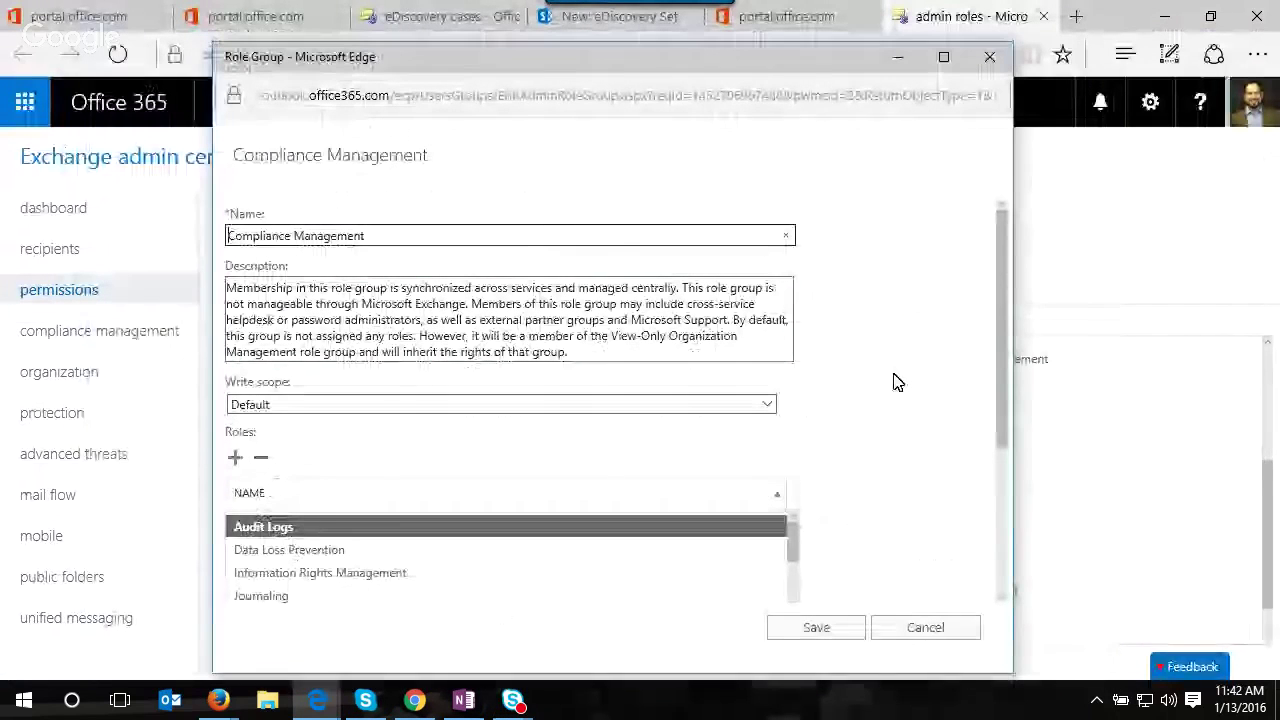
pyautogui.moveTo(999, 243); pyautogui.dragTo(1006, 417)
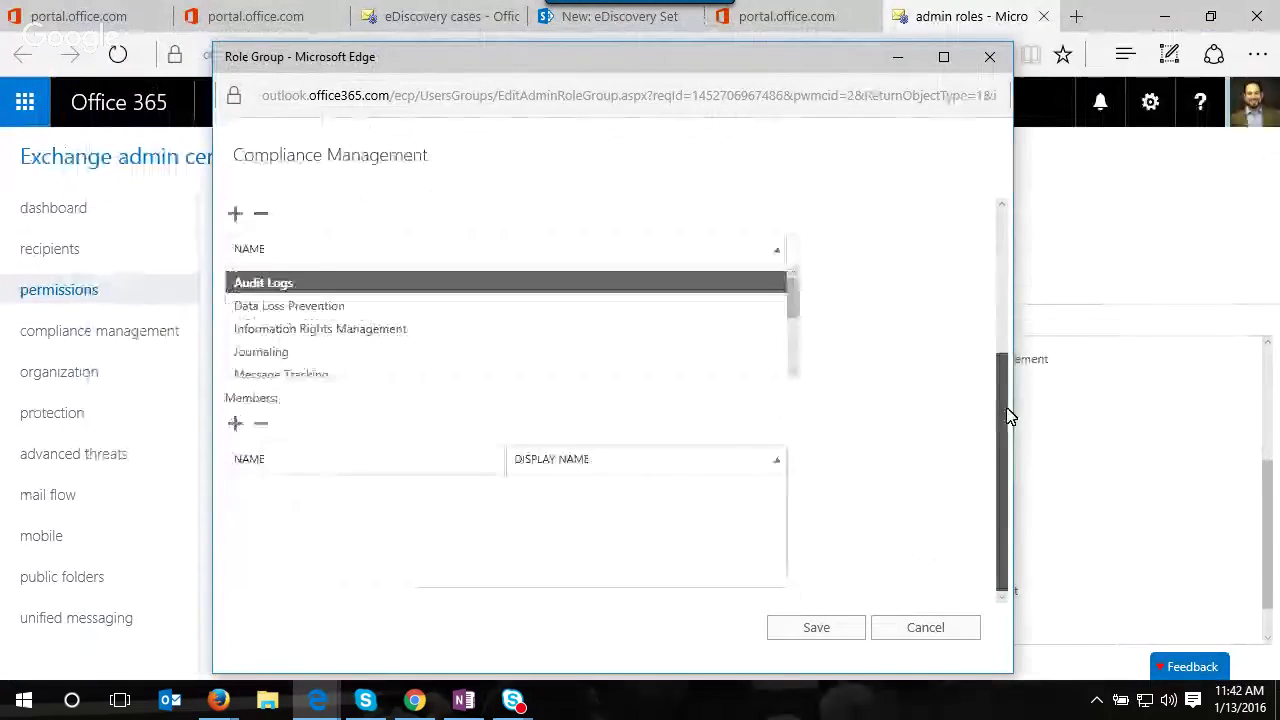
# - Add a user to the Compliance Management members and save the role group
pyautogui.click(232, 424)
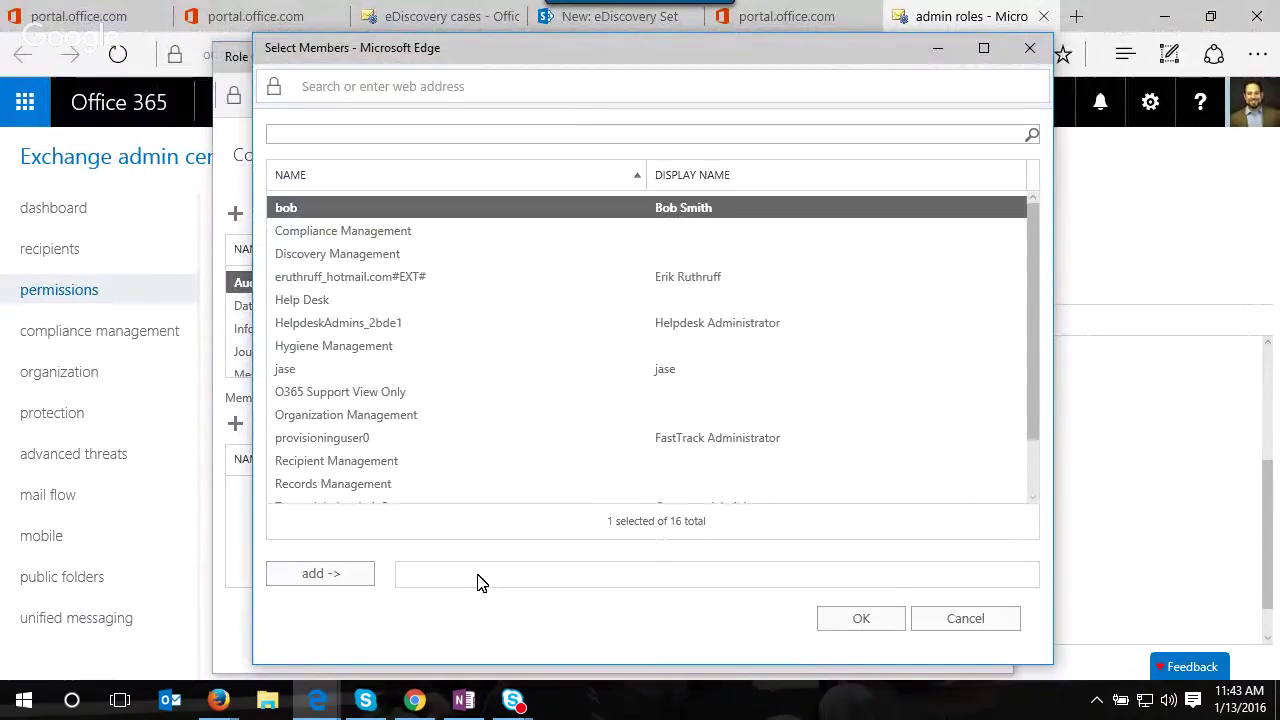
pyautogui.click(420, 128)
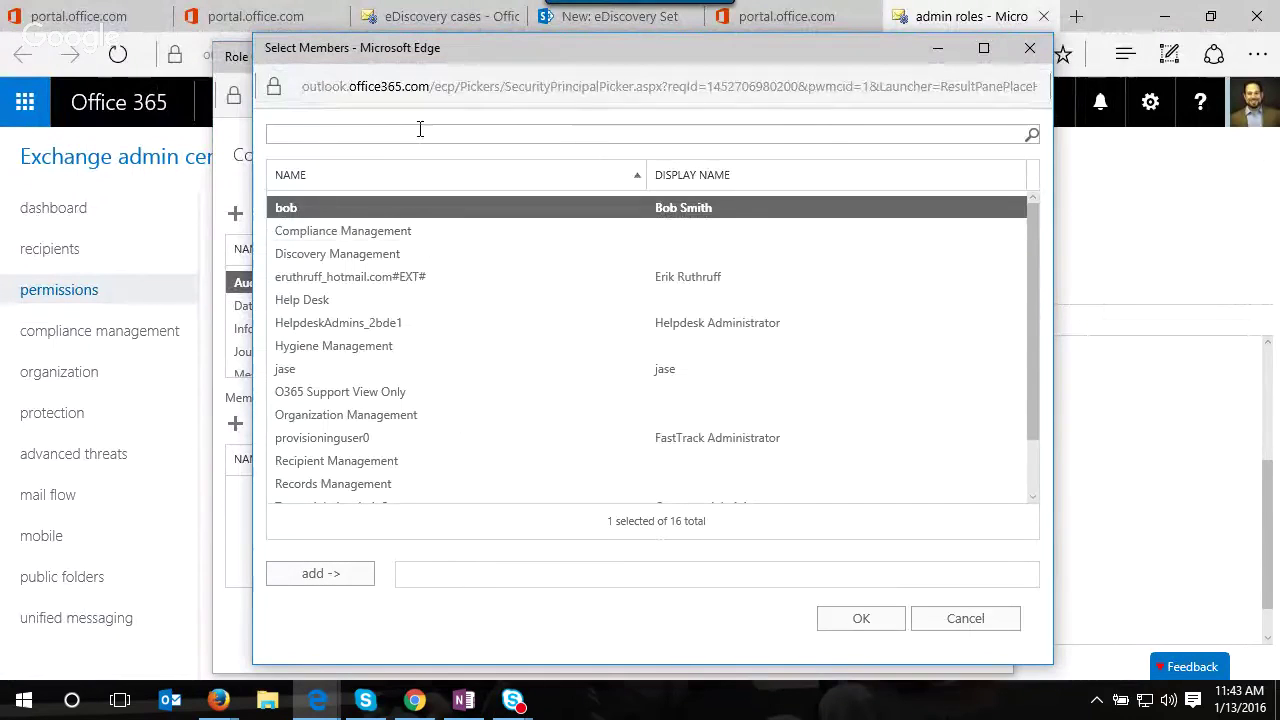
pyautogui.click(389, 371)
pyautogui.click(350, 576)
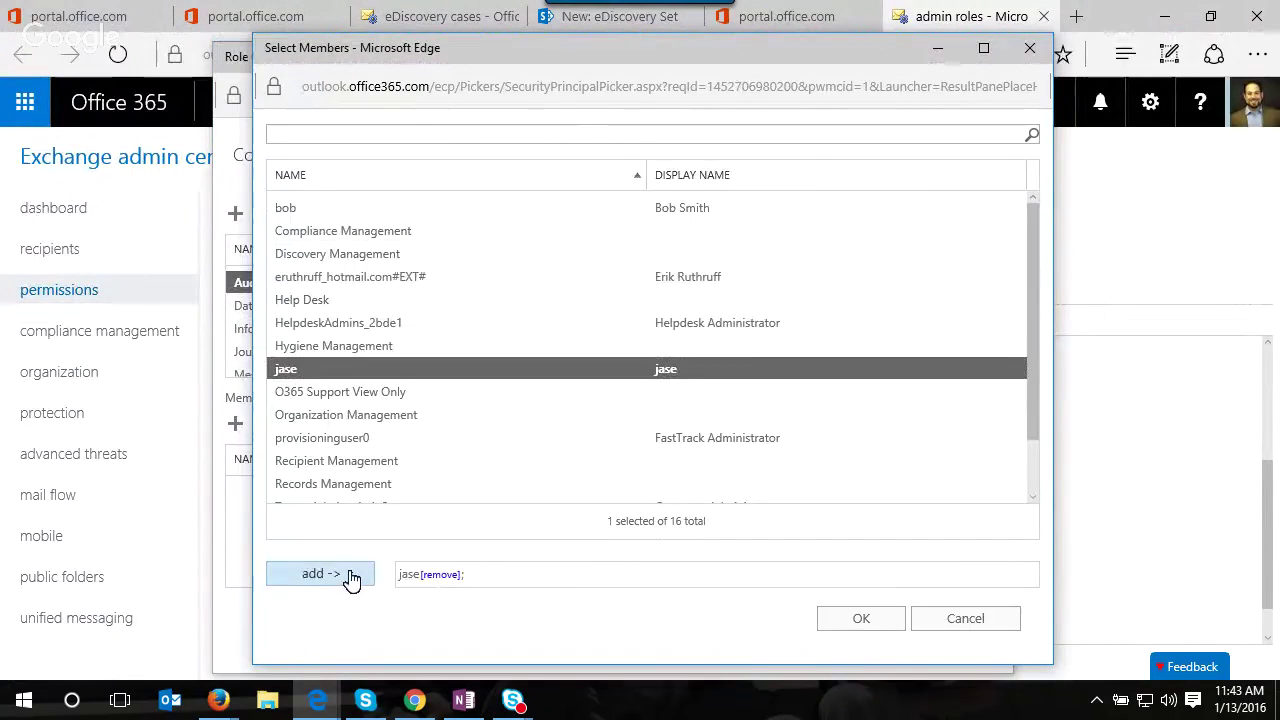
pyautogui.click(864, 624)
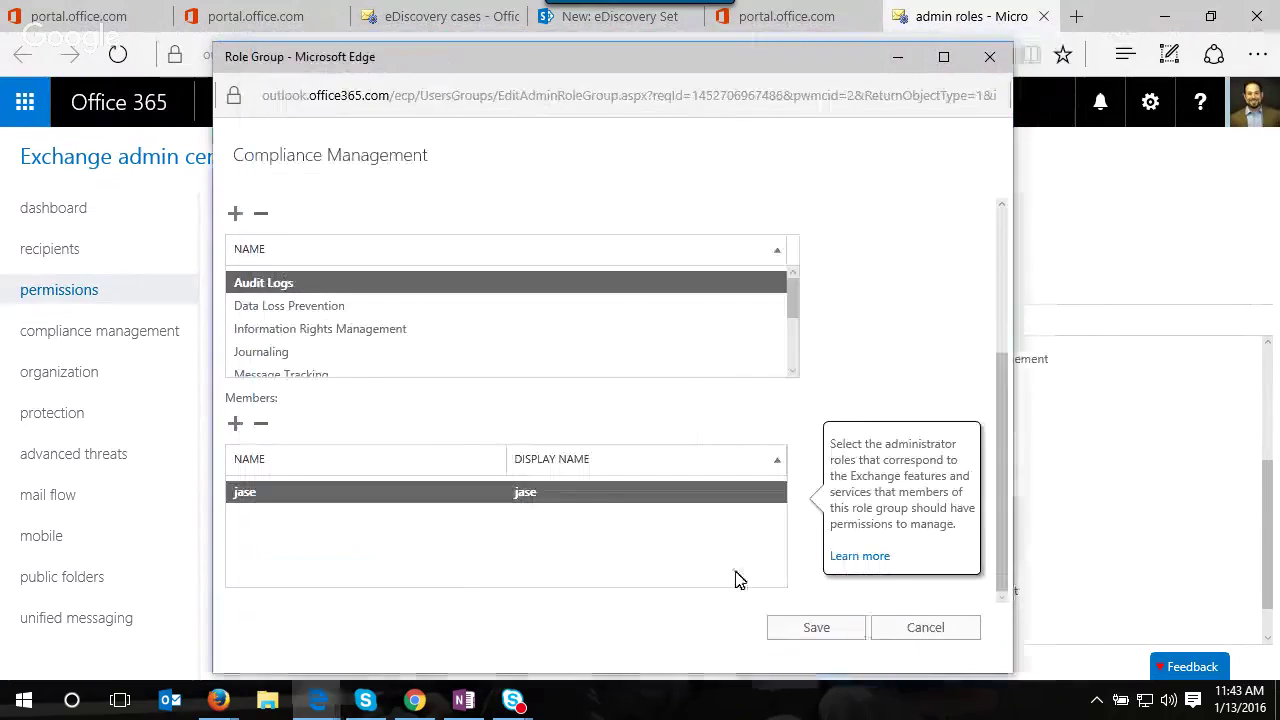
pyautogui.click(846, 626)
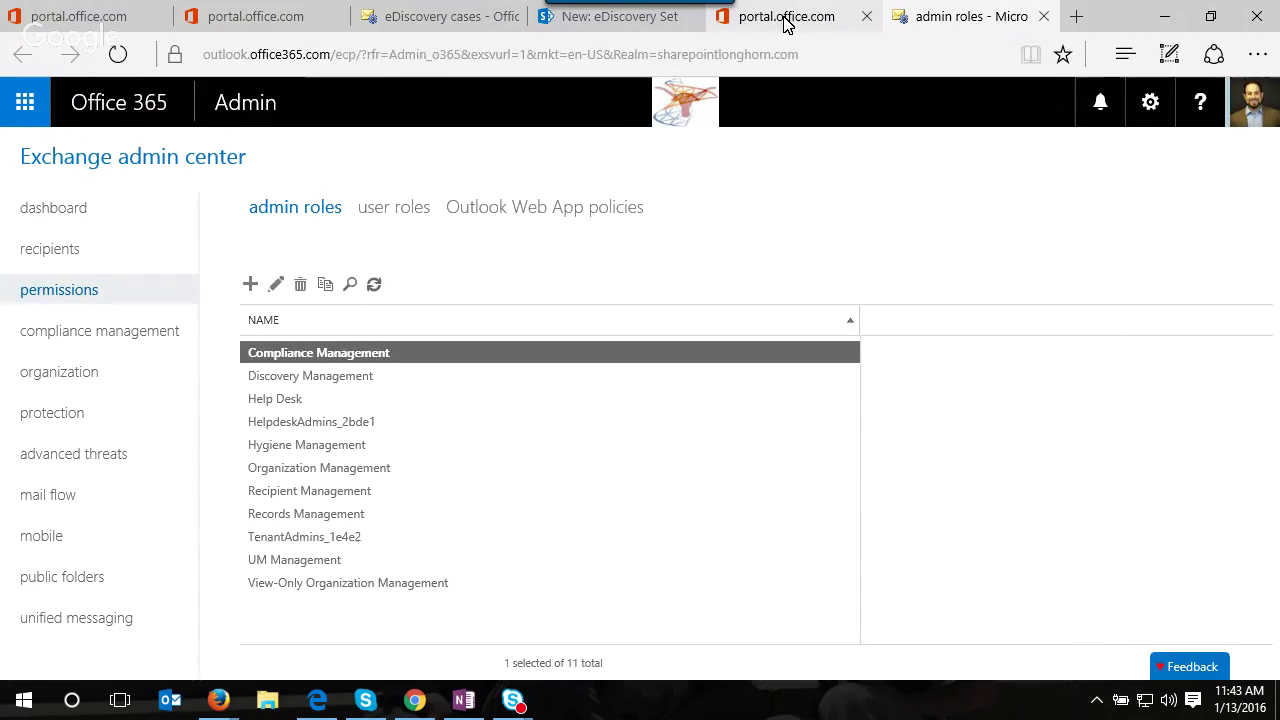
pyautogui.click(850, 18)
pyautogui.click(960, 17)
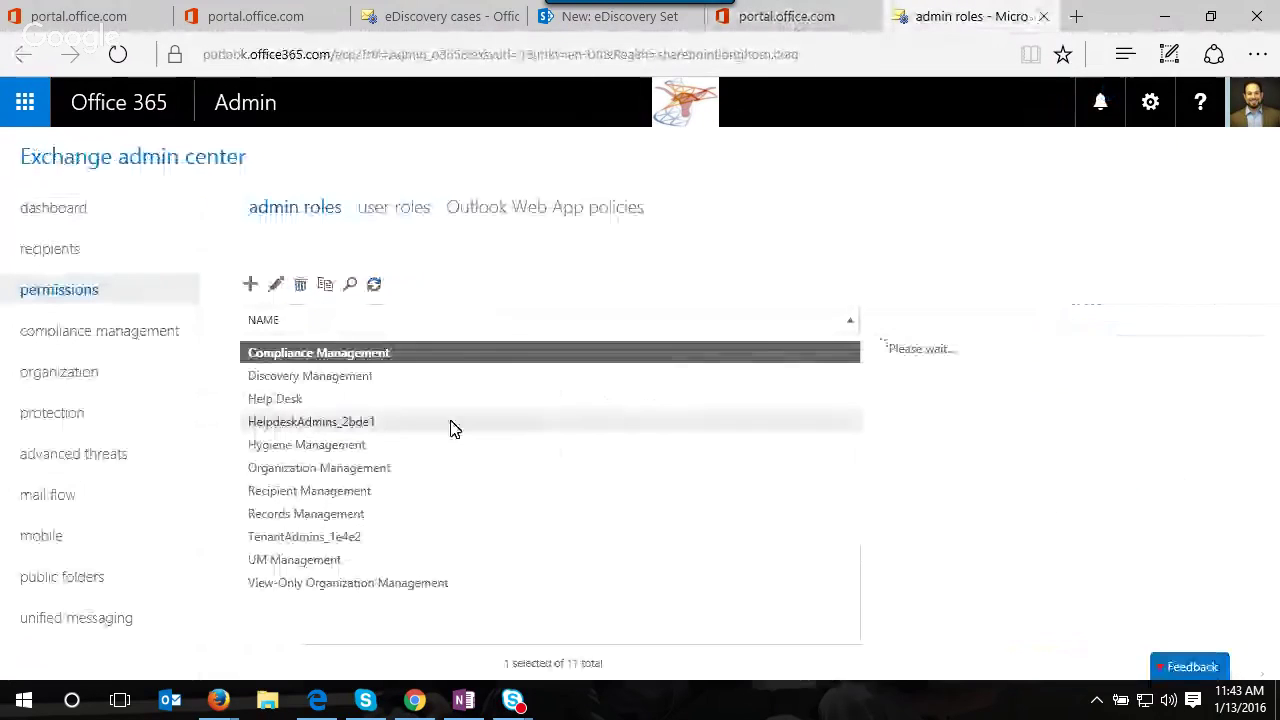
# - Select the Discovery Management role group, then open a fresh Edge window in place of the empty one
pyautogui.click(352, 378)
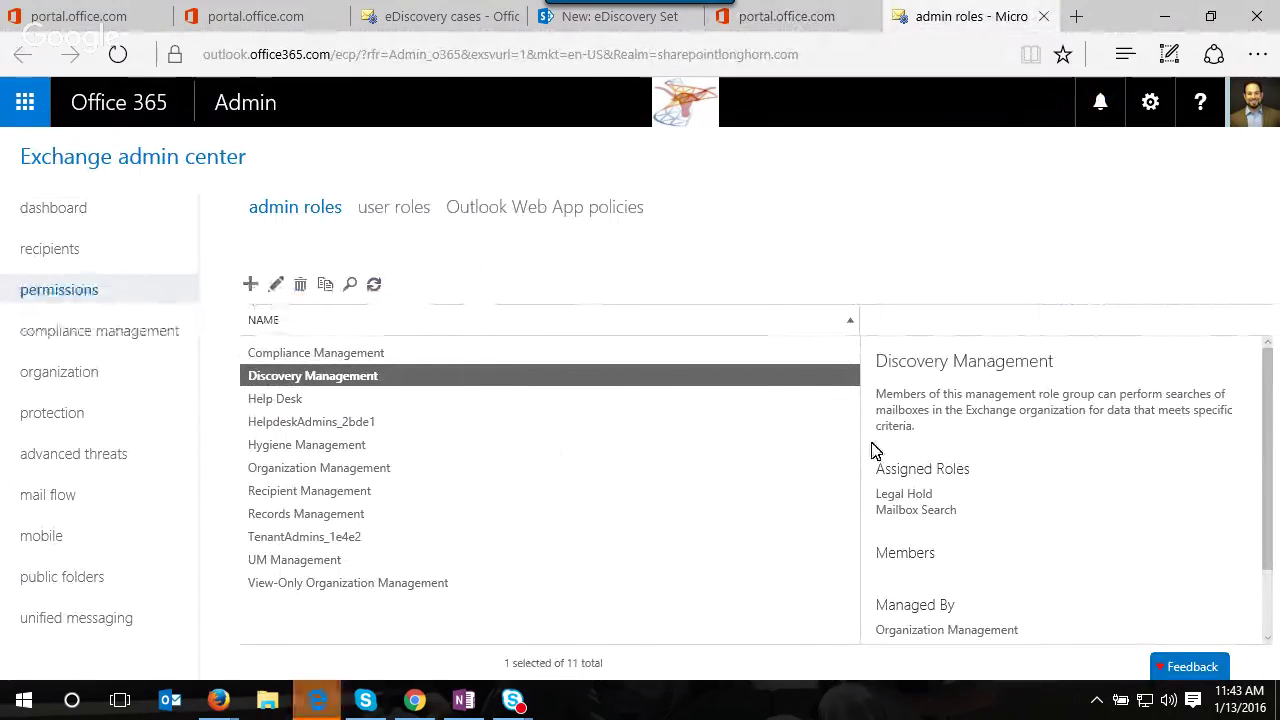
pyautogui.moveTo(335, 710)
pyautogui.click(414, 634)
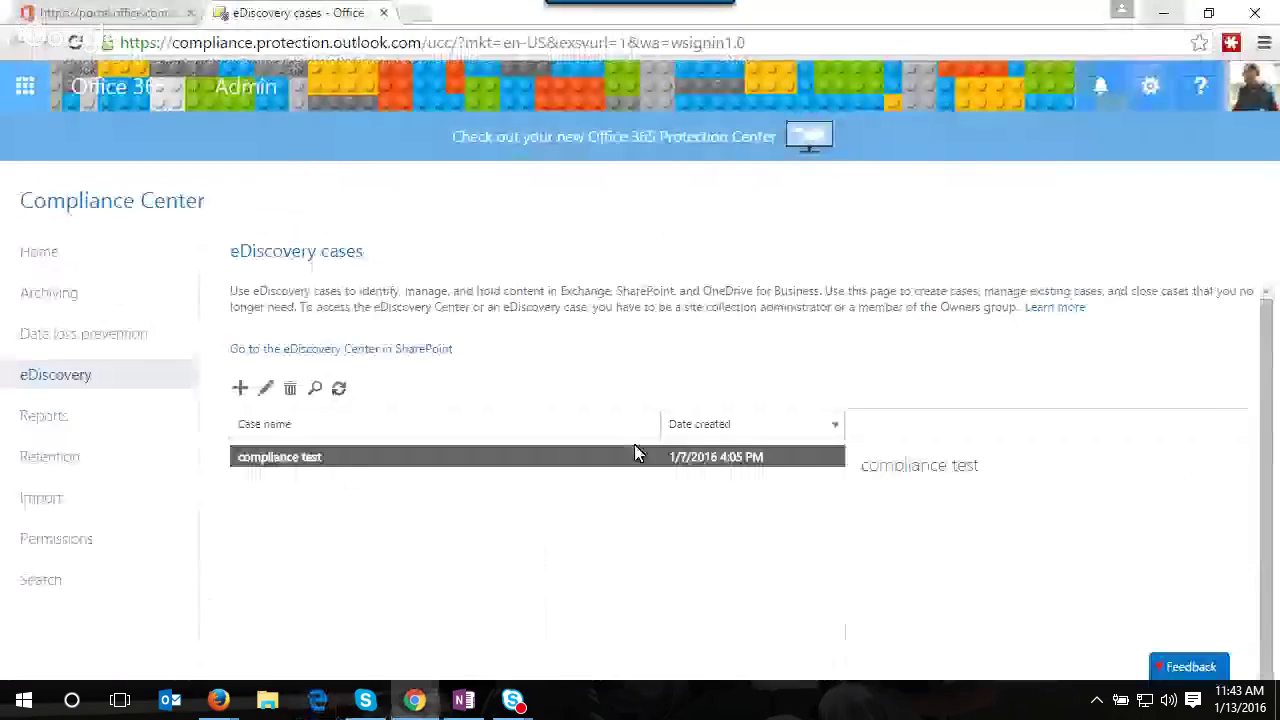
pyautogui.click(319, 700)
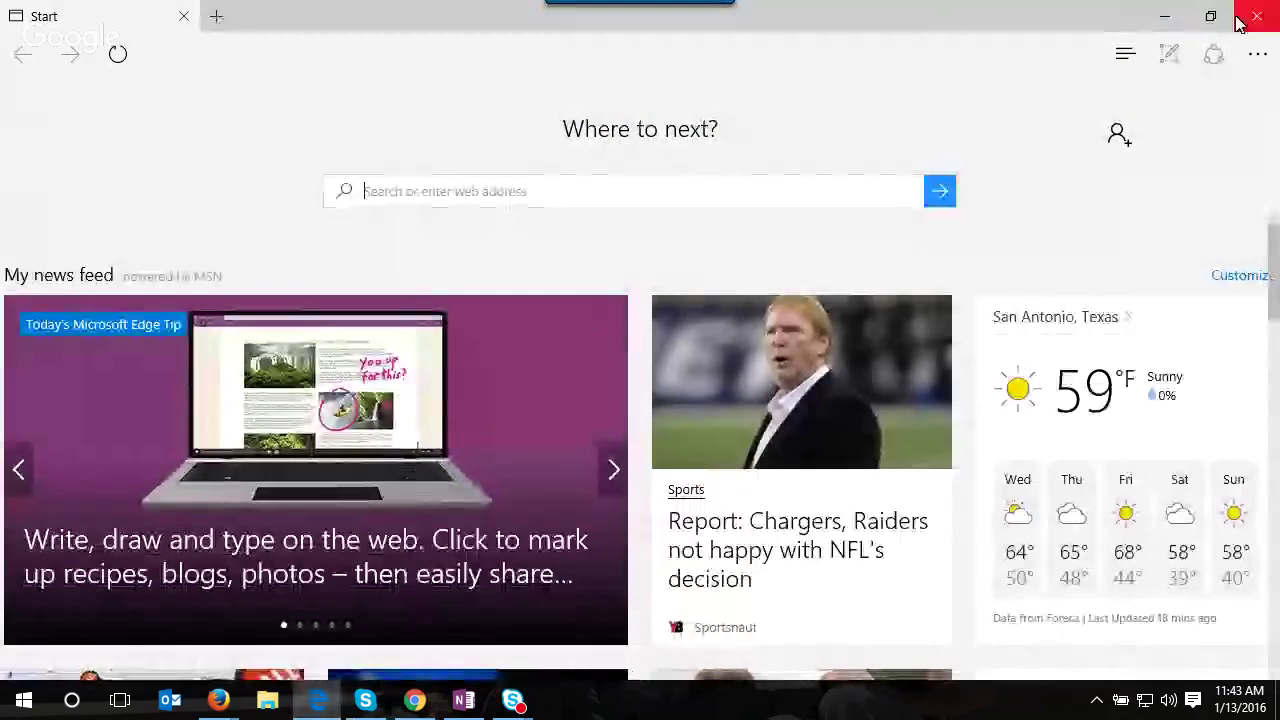
pyautogui.click(1240, 30)
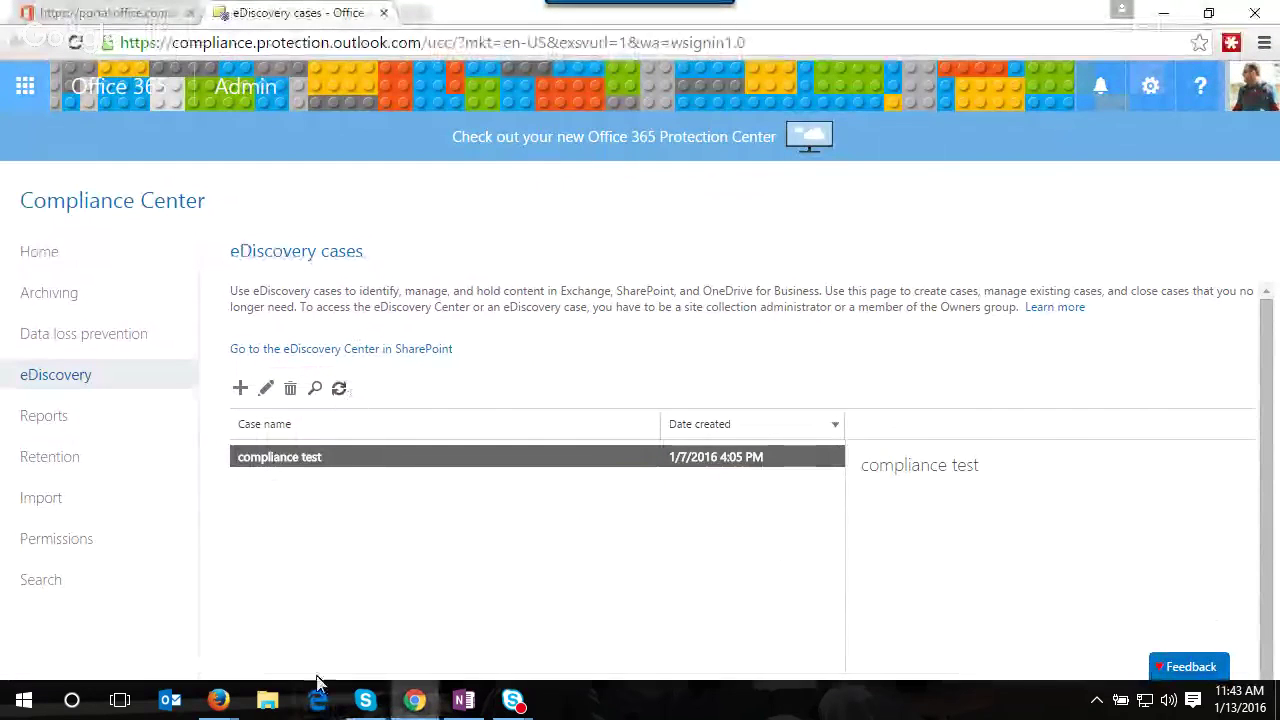
pyautogui.click(318, 703)
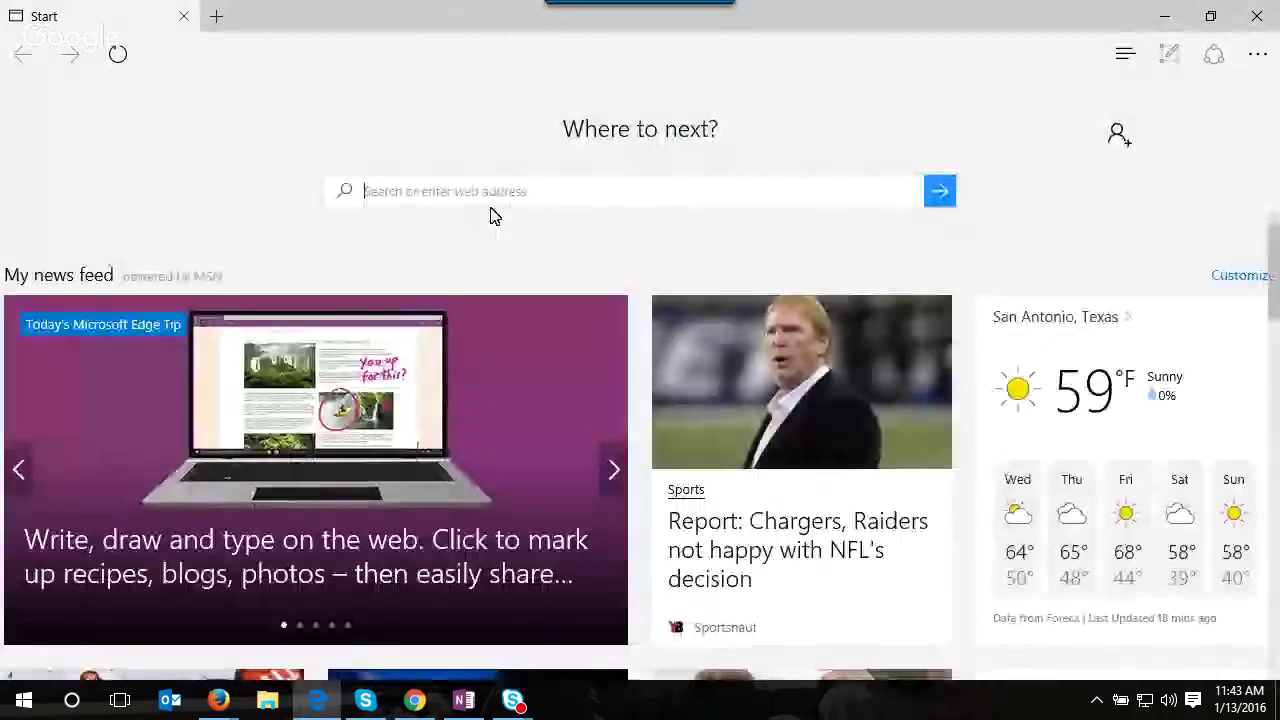
# - Go to the Office 365 portal and sign in with the saved admin account's password
pyautogui.click(492, 199)
pyautogui.write('splh')
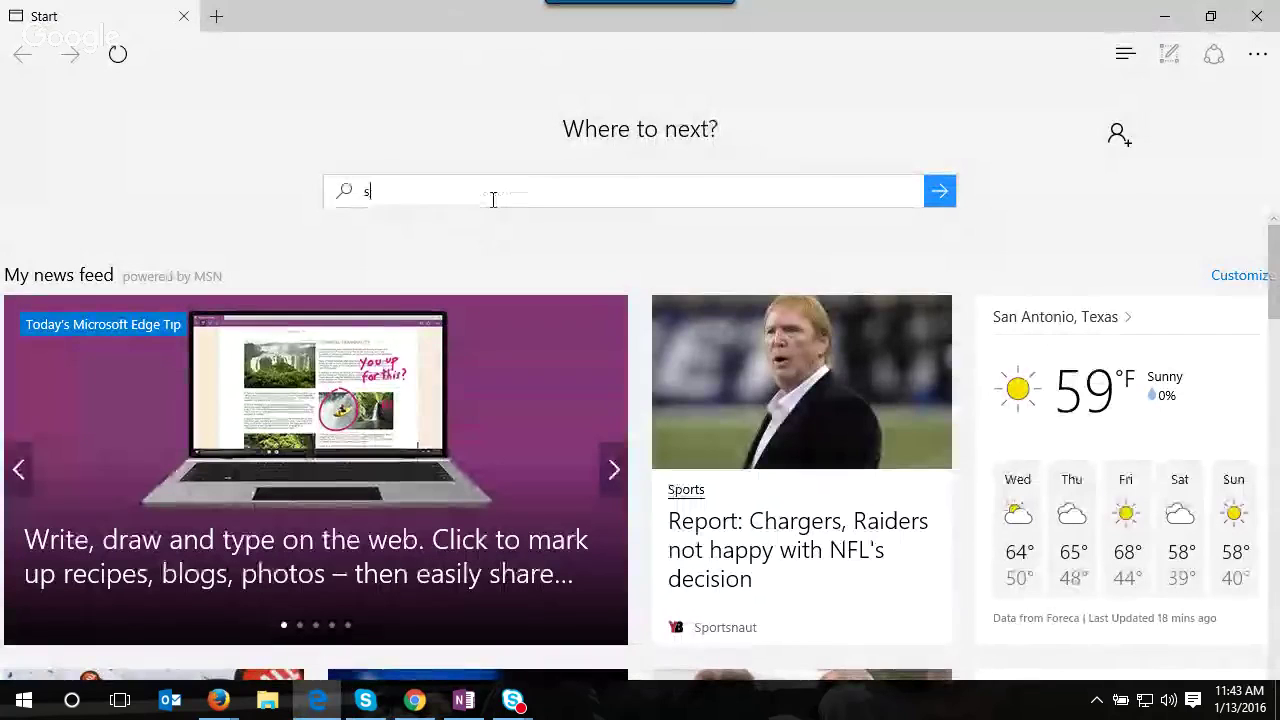
pyautogui.press('BackSpace')
pyautogui.press('BackSpace')
pyautogui.press('BackSpace')
pyautogui.press('BackSpace')
pyautogui.write('portal.office.com/')
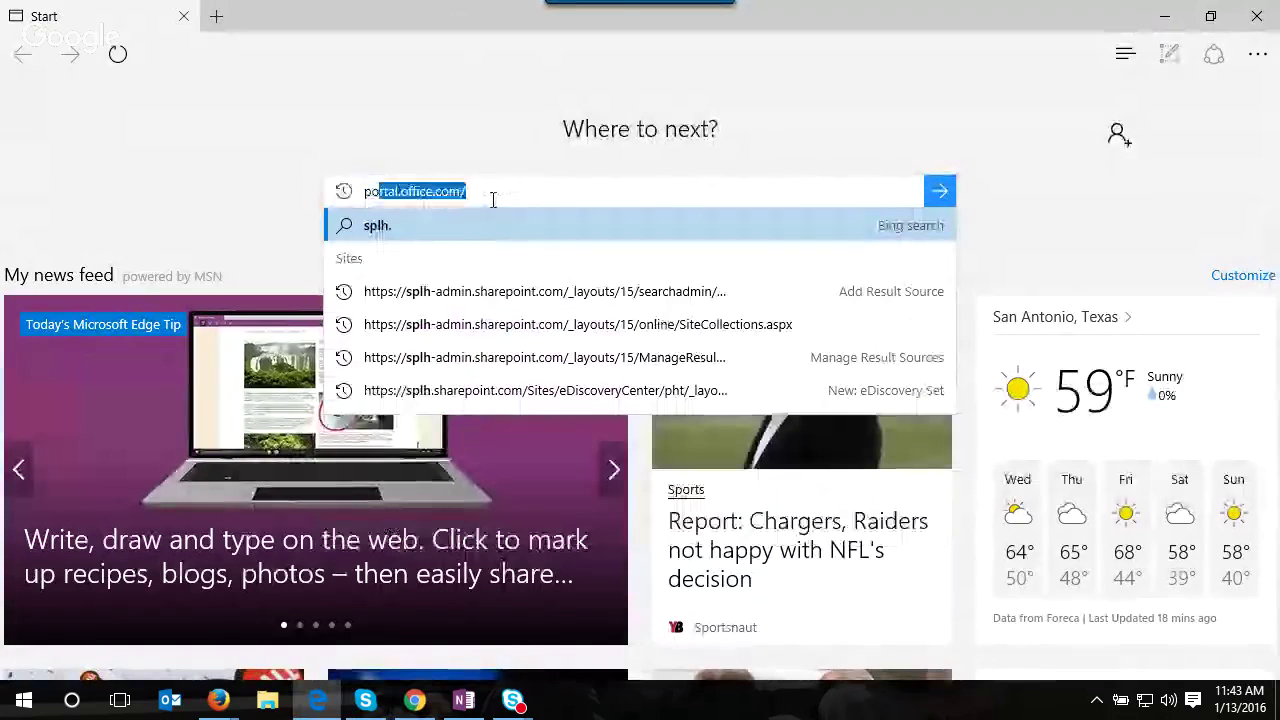
pyautogui.press('Return')
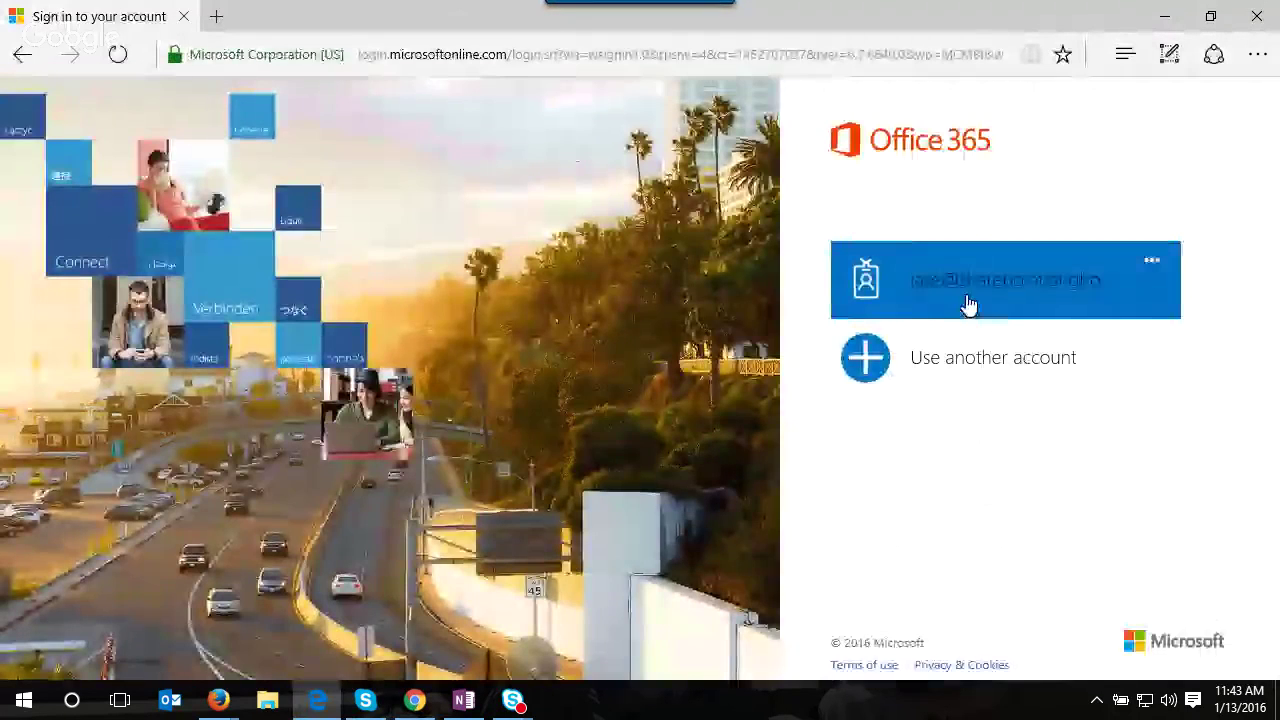
pyautogui.click(966, 305)
pyautogui.write('•••••••••')
pyautogui.press('Return')
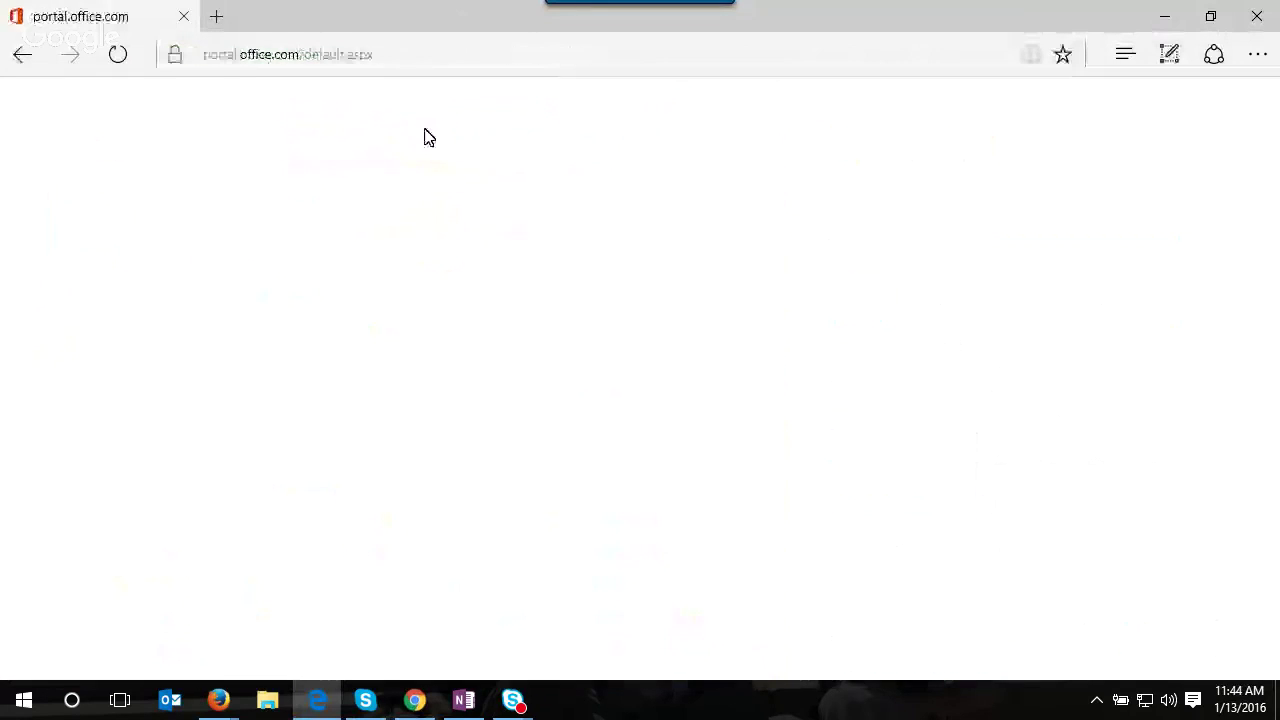
# - In Exchange admin center's admin roles, open the Discovery Management role group for editing
pyautogui.scroll(-4, 100, 500)
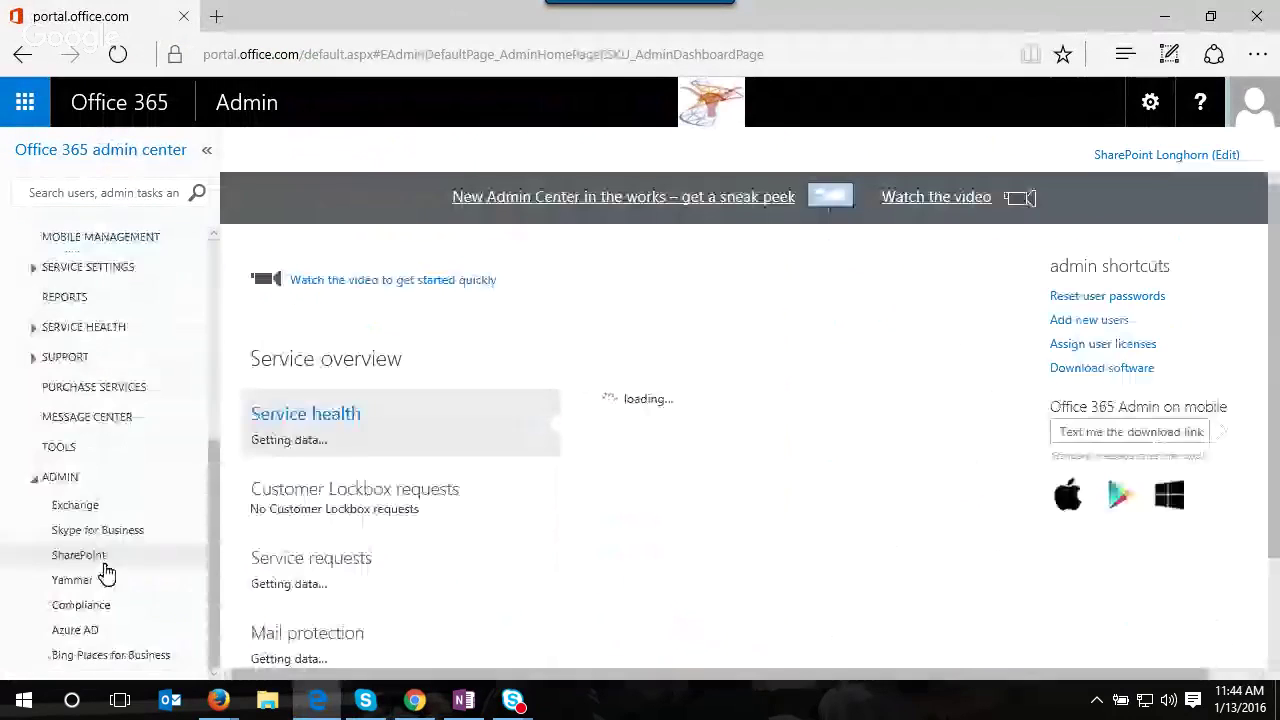
pyautogui.click(105, 508)
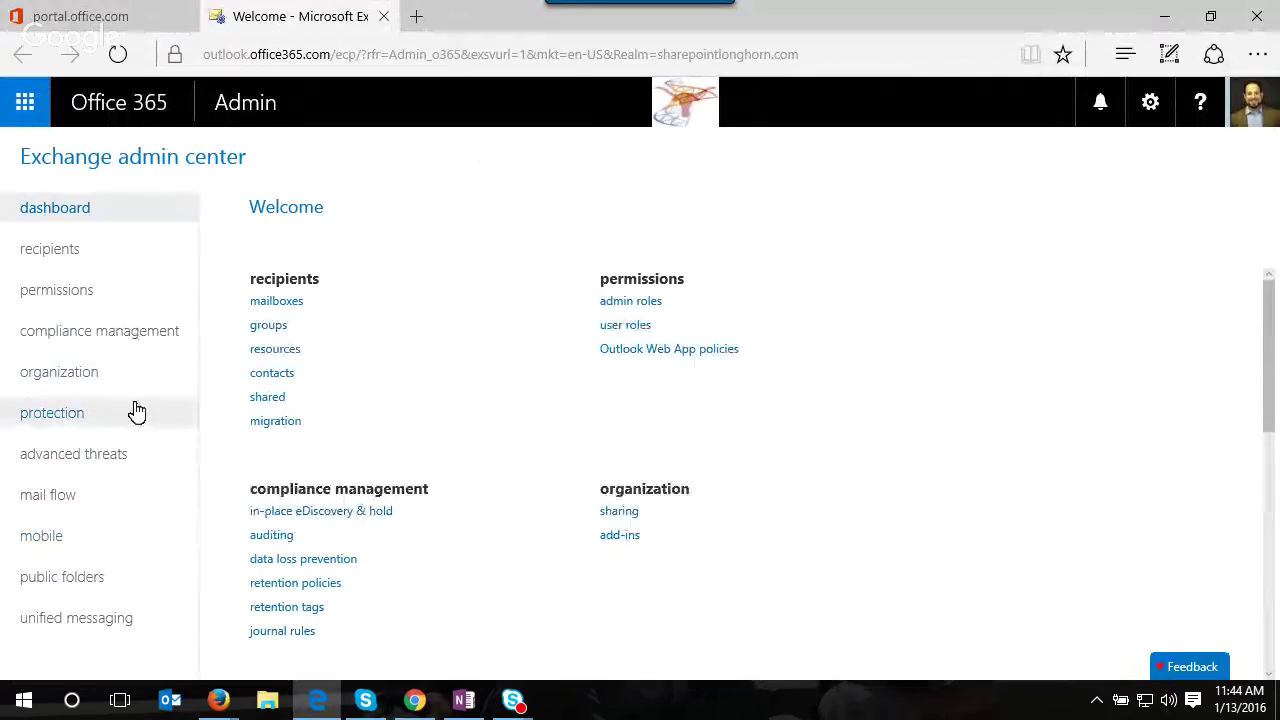
pyautogui.click(111, 288)
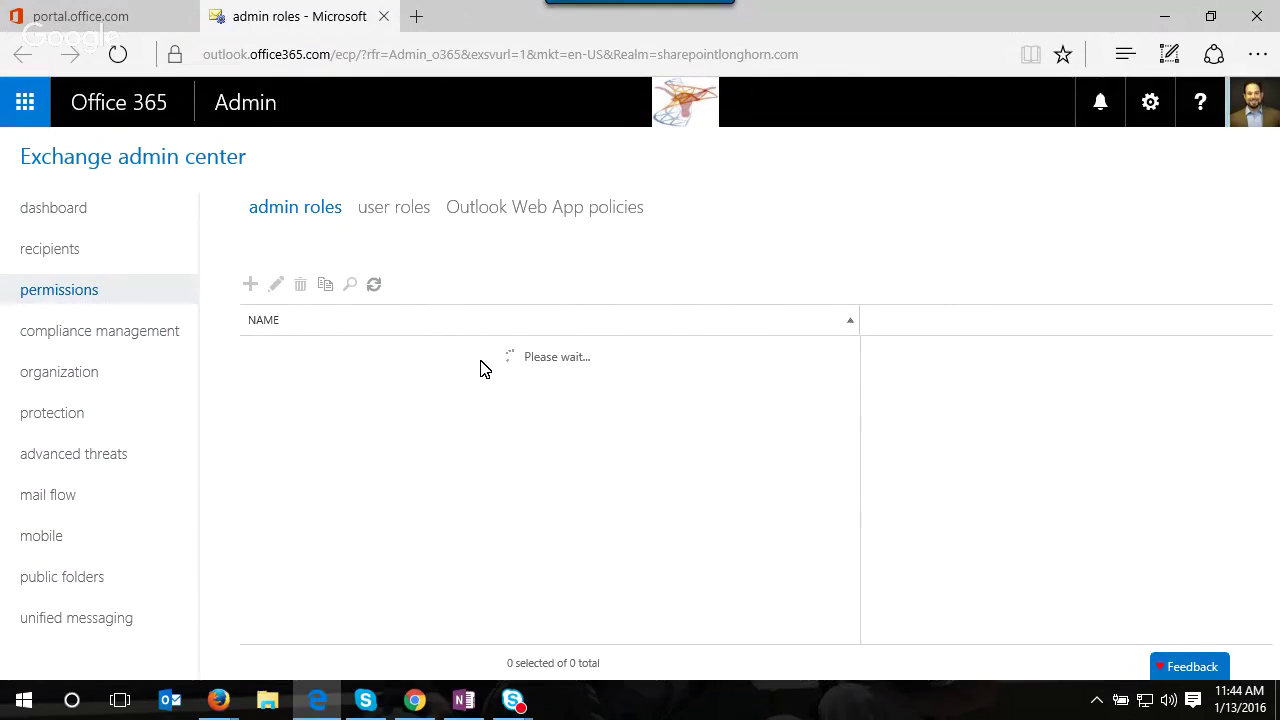
pyautogui.click(398, 378)
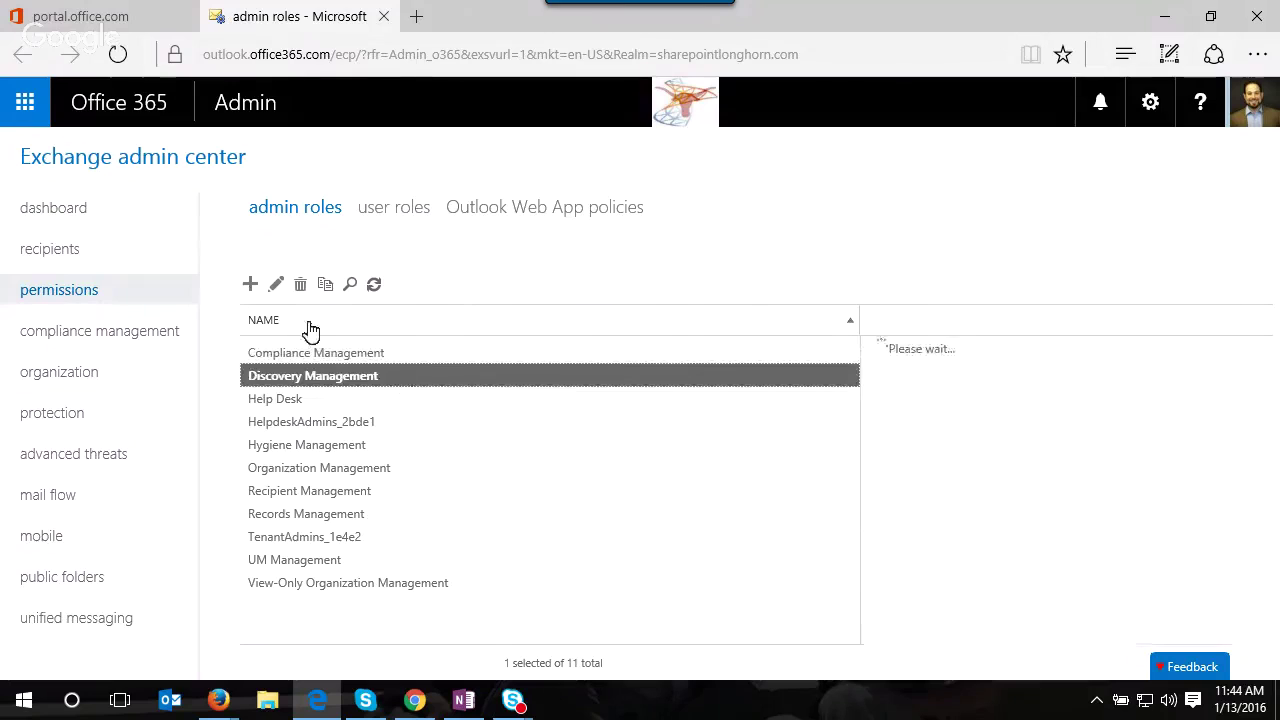
pyautogui.click(277, 286)
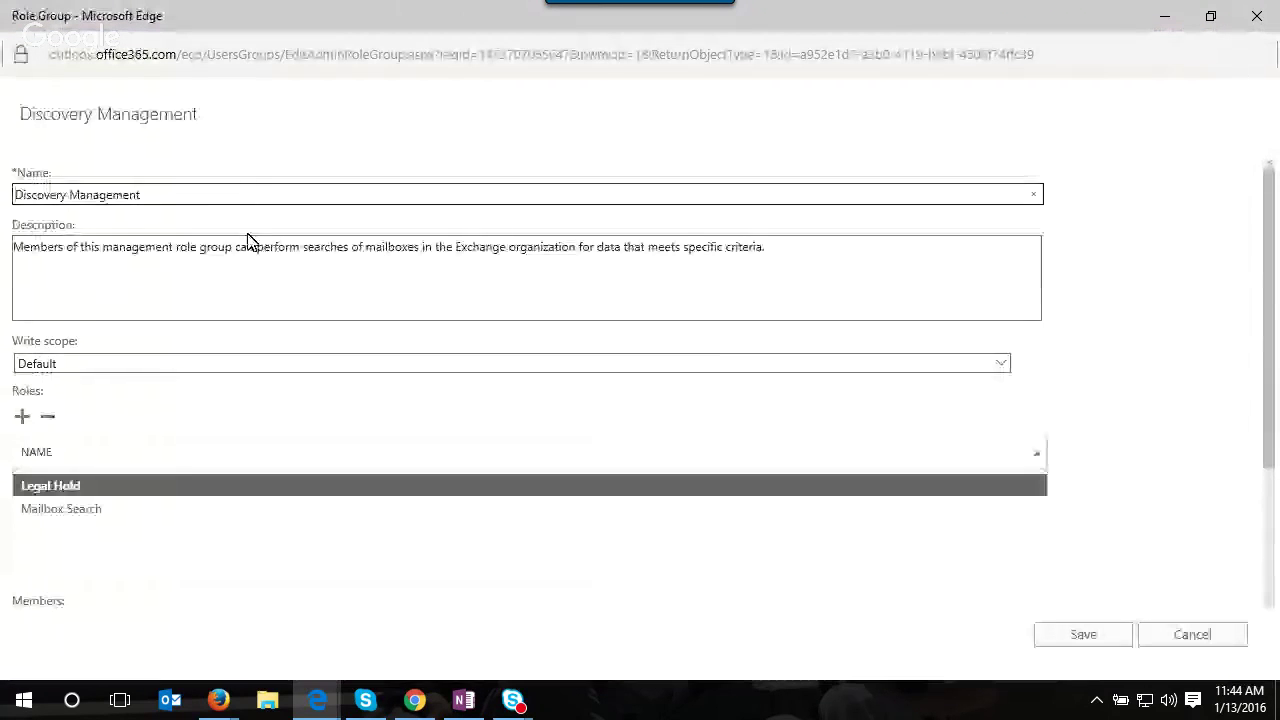
# - Add a user to the group's Members list and save the role group
pyautogui.scroll(-2, 177, 465)
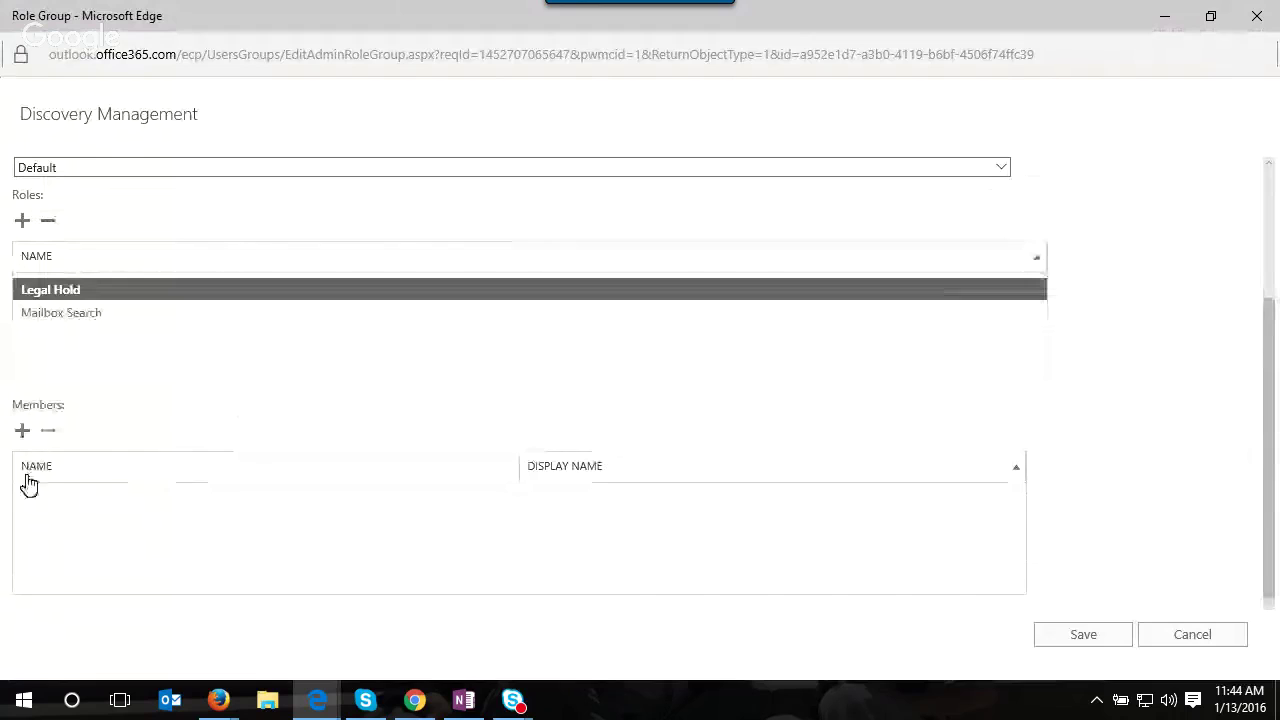
pyautogui.click(22, 432)
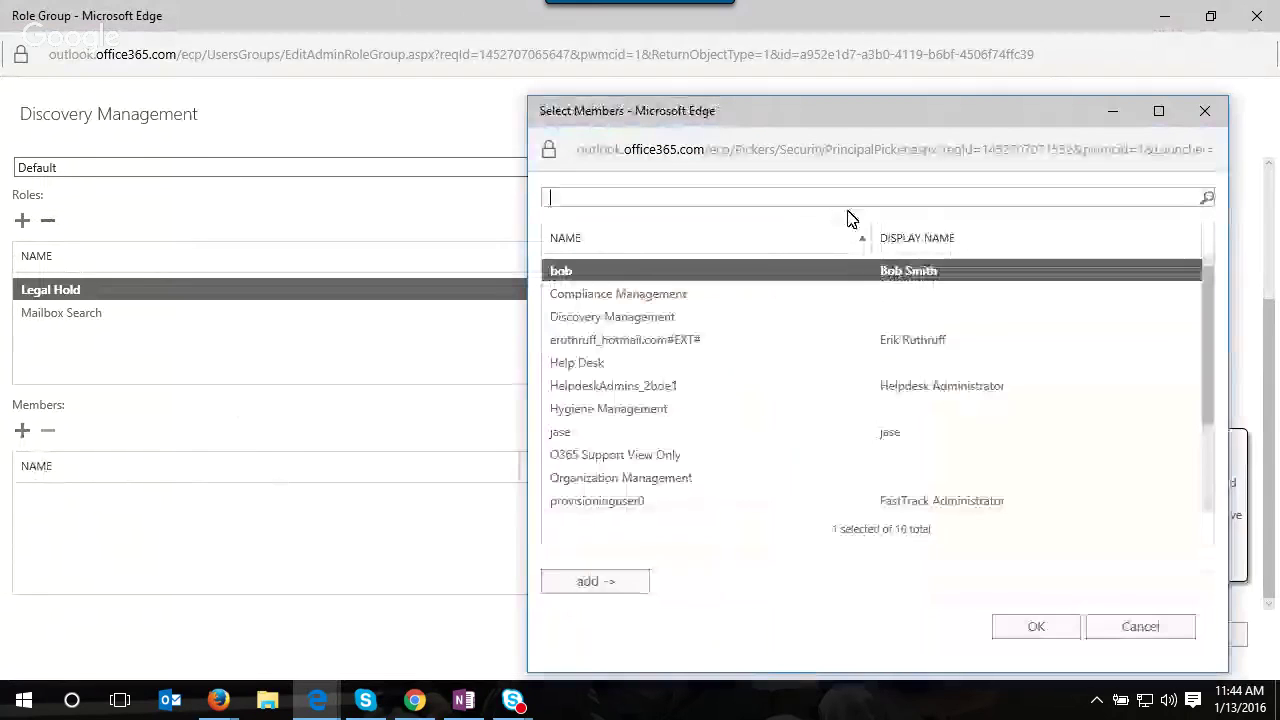
pyautogui.click(906, 434)
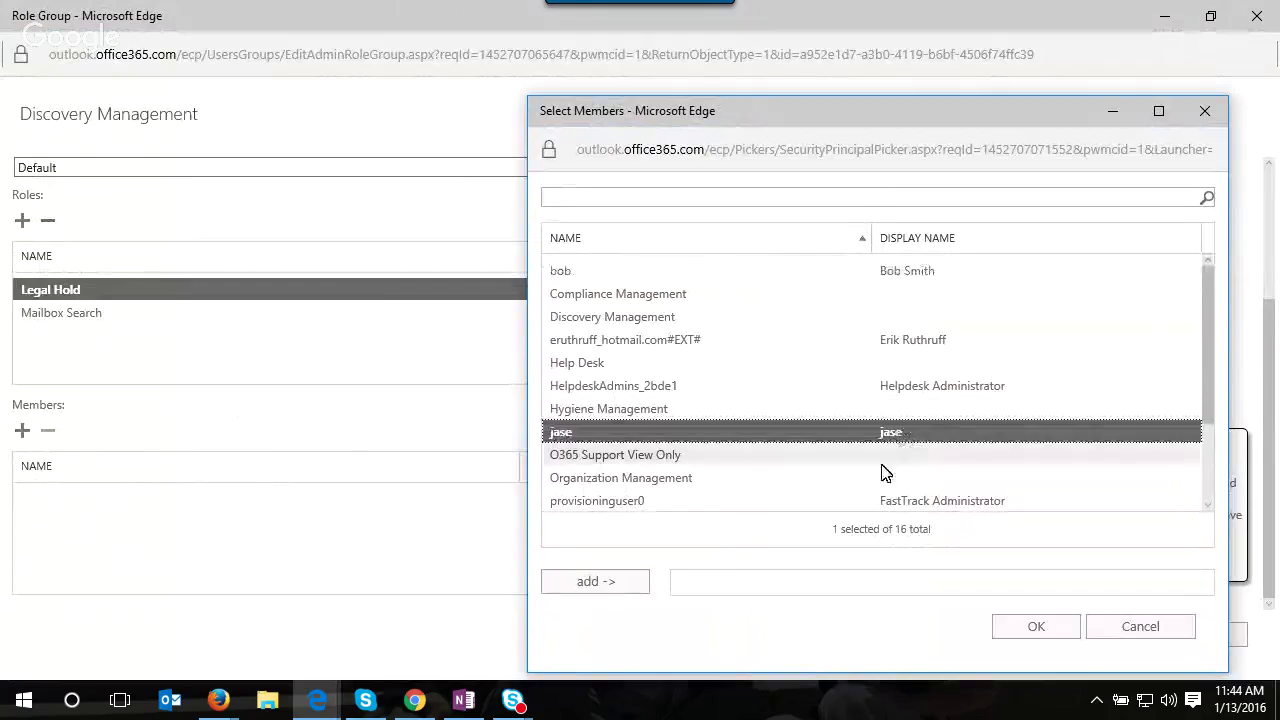
pyautogui.click(622, 600)
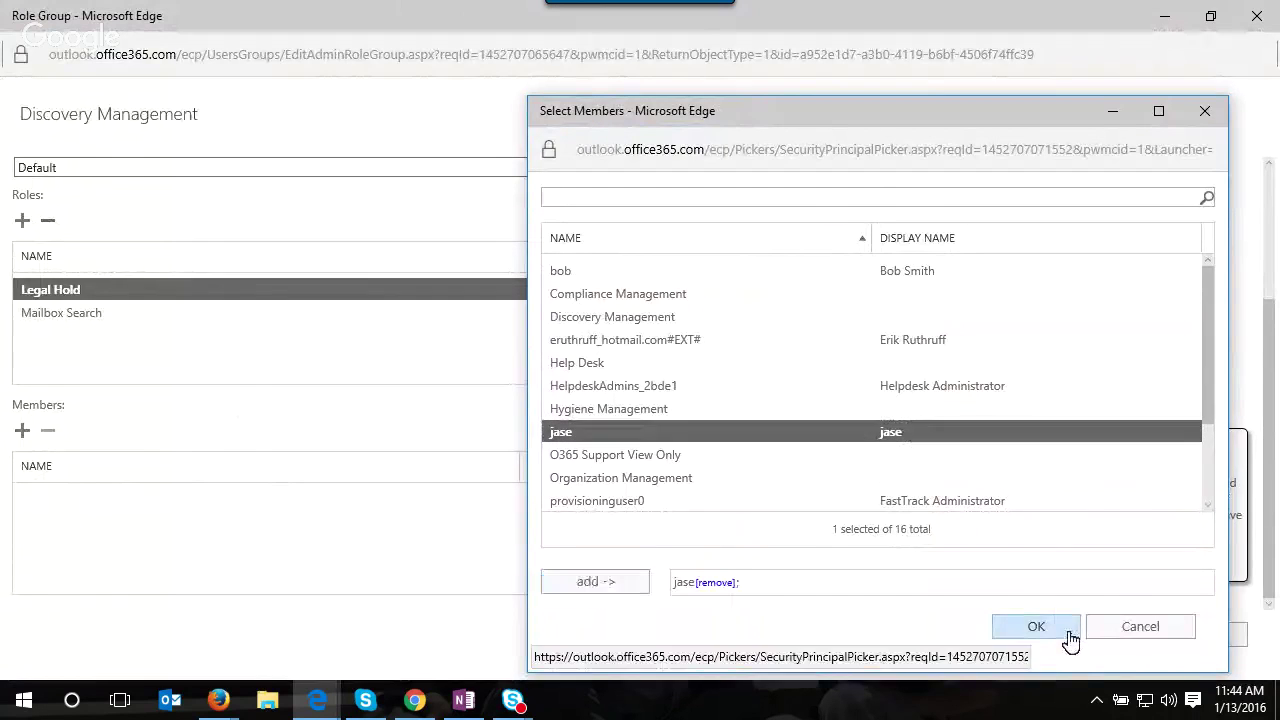
pyautogui.click(1035, 630)
pyautogui.click(1103, 648)
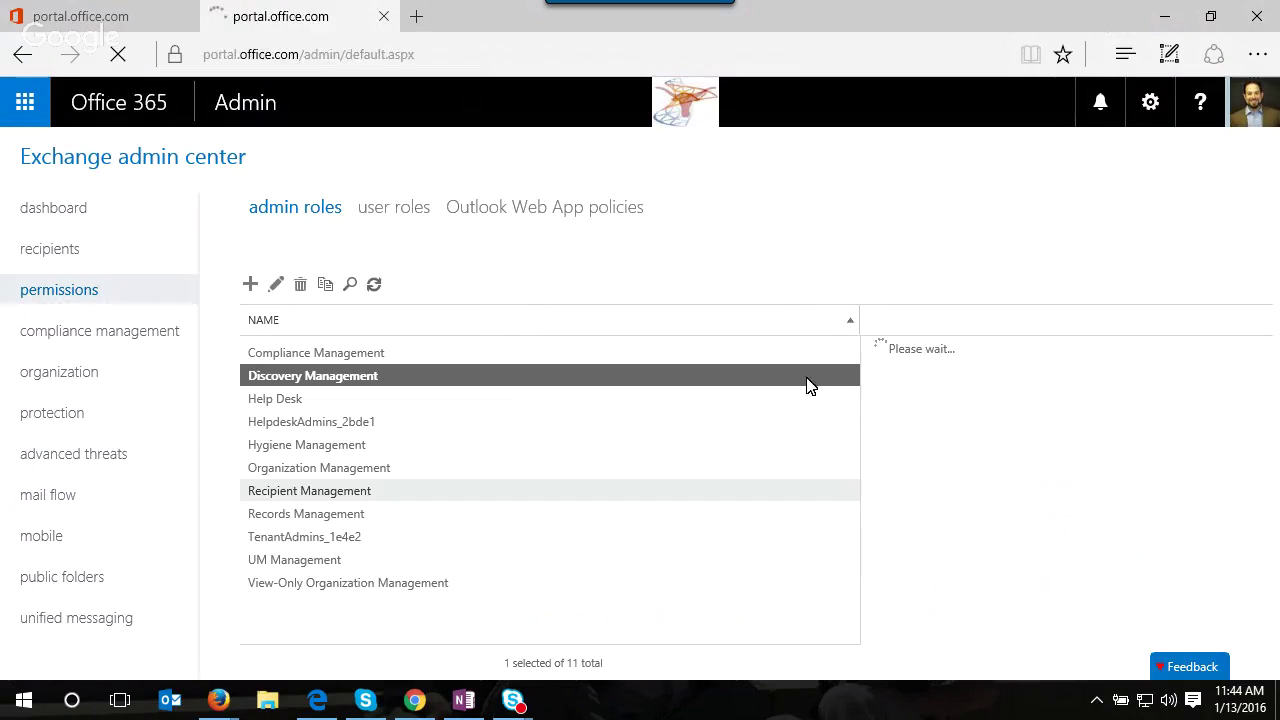
# - Open the SharePoint admin center's site collections page, then return to the Office 365 admin home
pyautogui.scroll(-4, 117, 534)
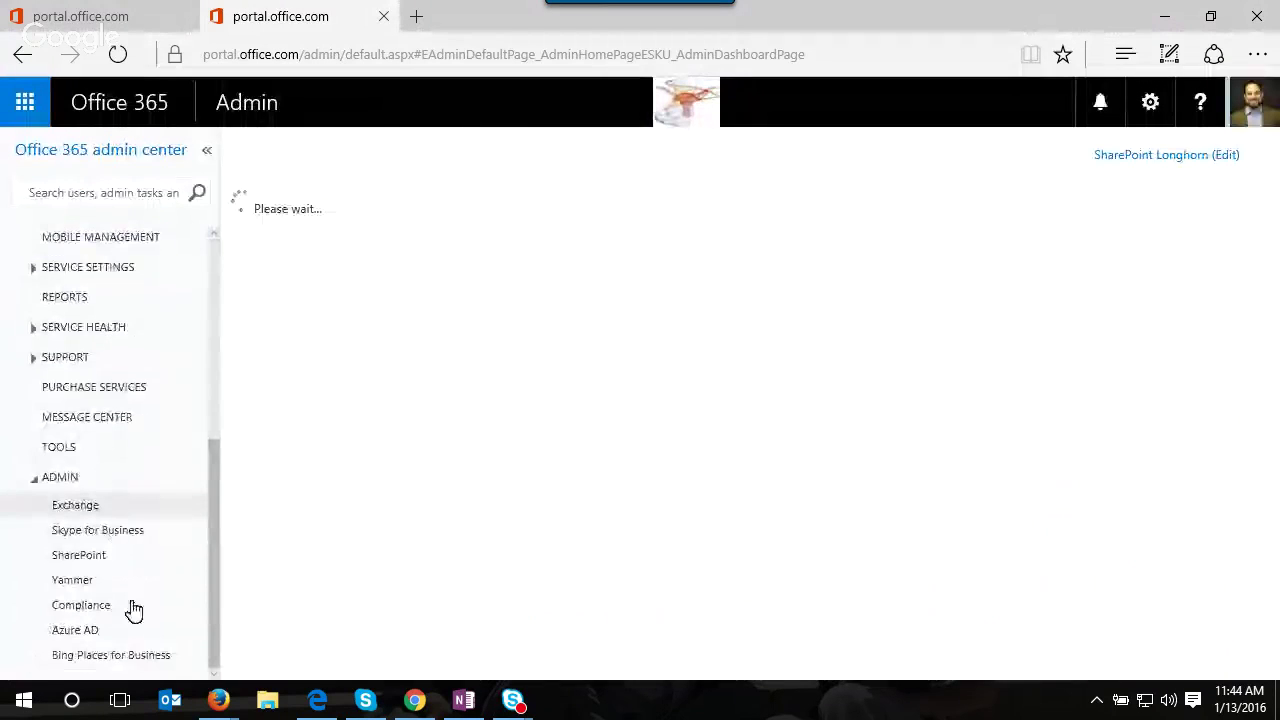
pyautogui.click(95, 506)
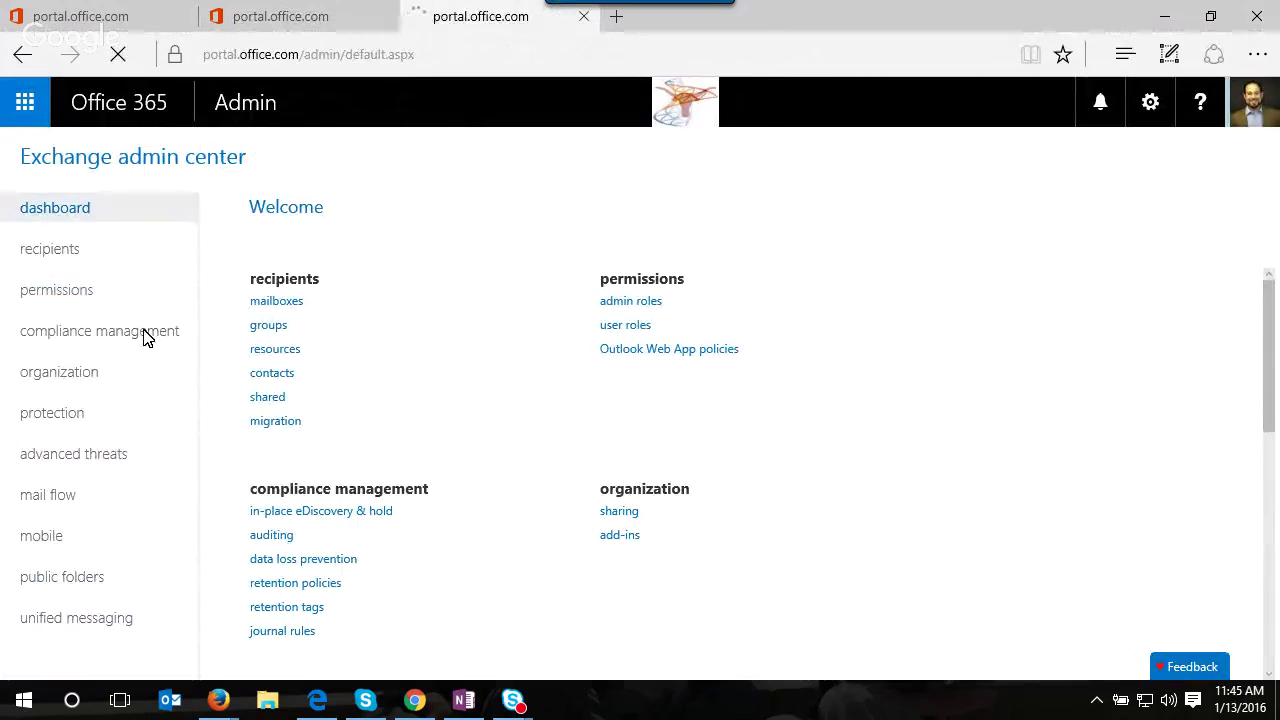
pyautogui.scroll(-4, 94, 634)
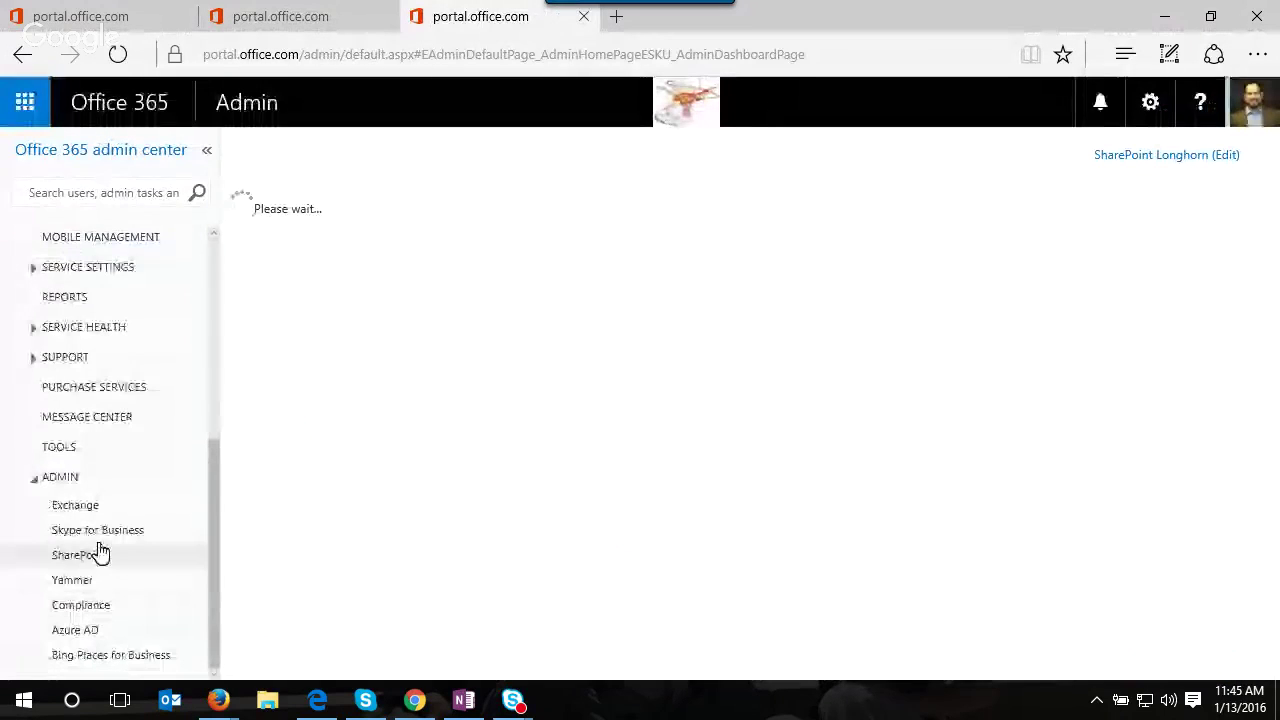
pyautogui.click(98, 558)
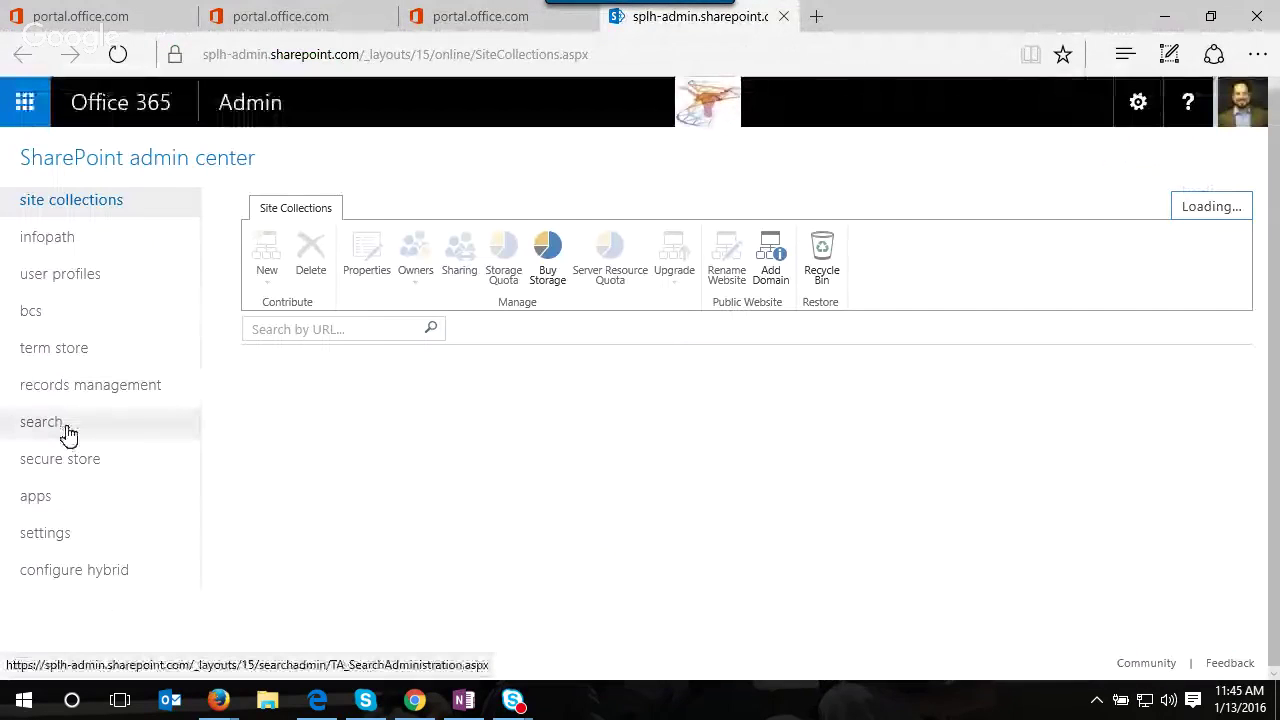
pyautogui.click(258, 117)
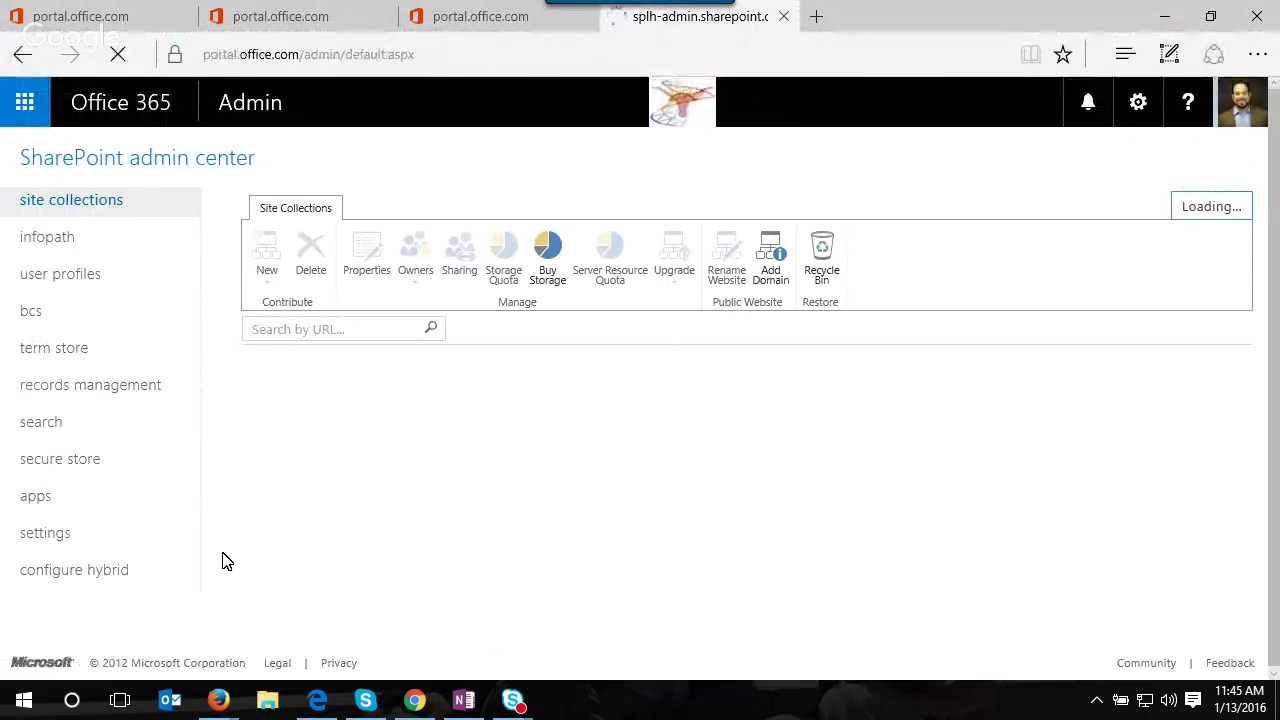
# - Select the Power Hour Test case in Compliance Center's eDiscovery list, then switch browser windows
pyautogui.scroll(-3, 143, 537)
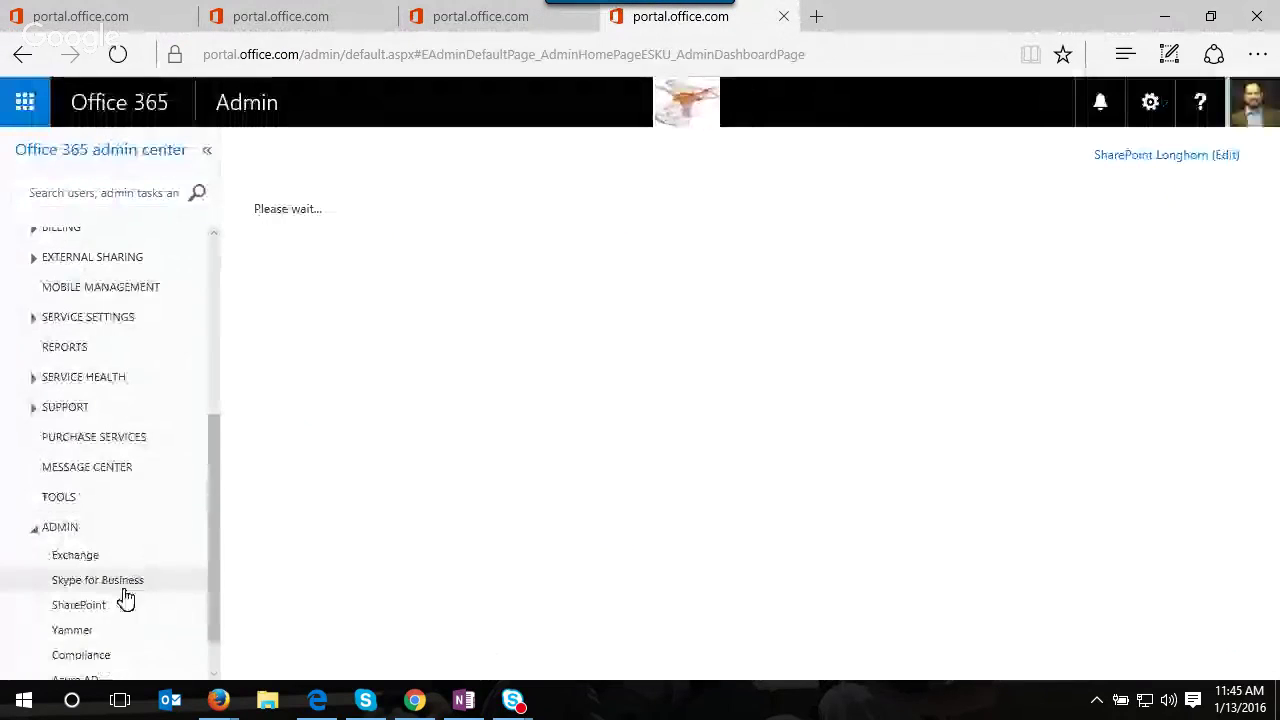
pyautogui.click(92, 655)
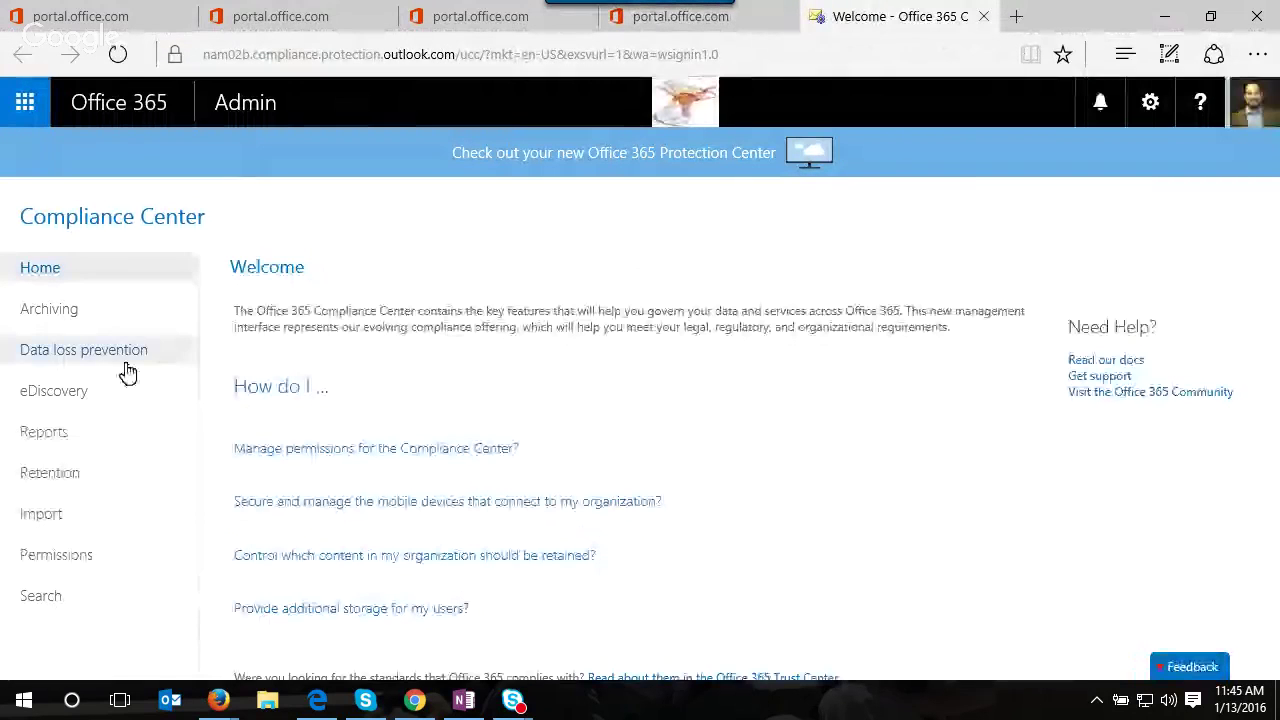
pyautogui.click(80, 400)
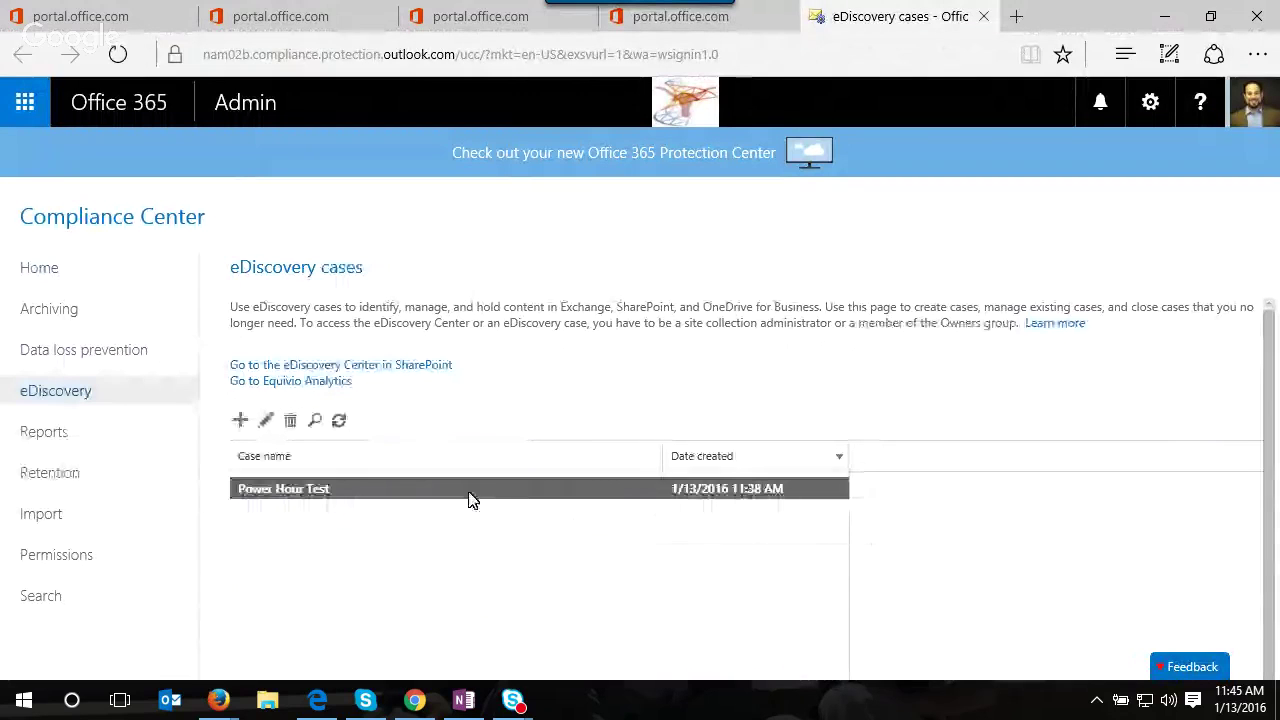
pyautogui.click(322, 504)
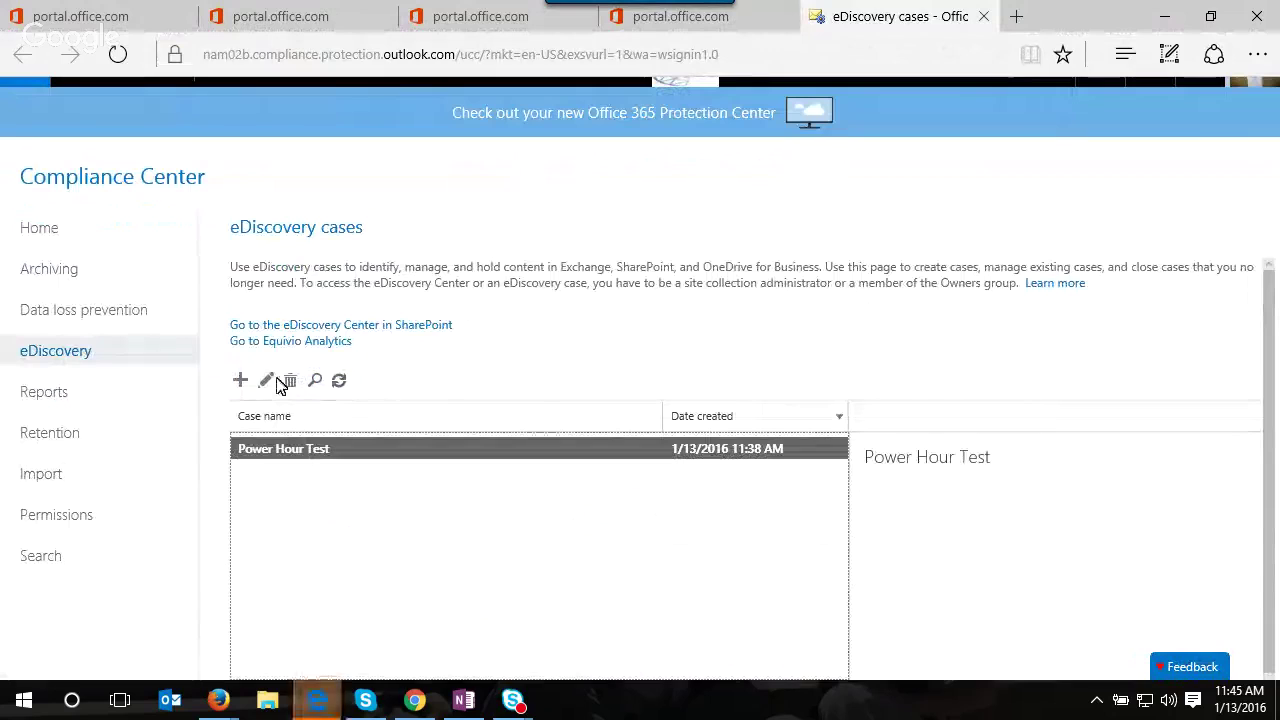
pyautogui.moveTo(316, 700)
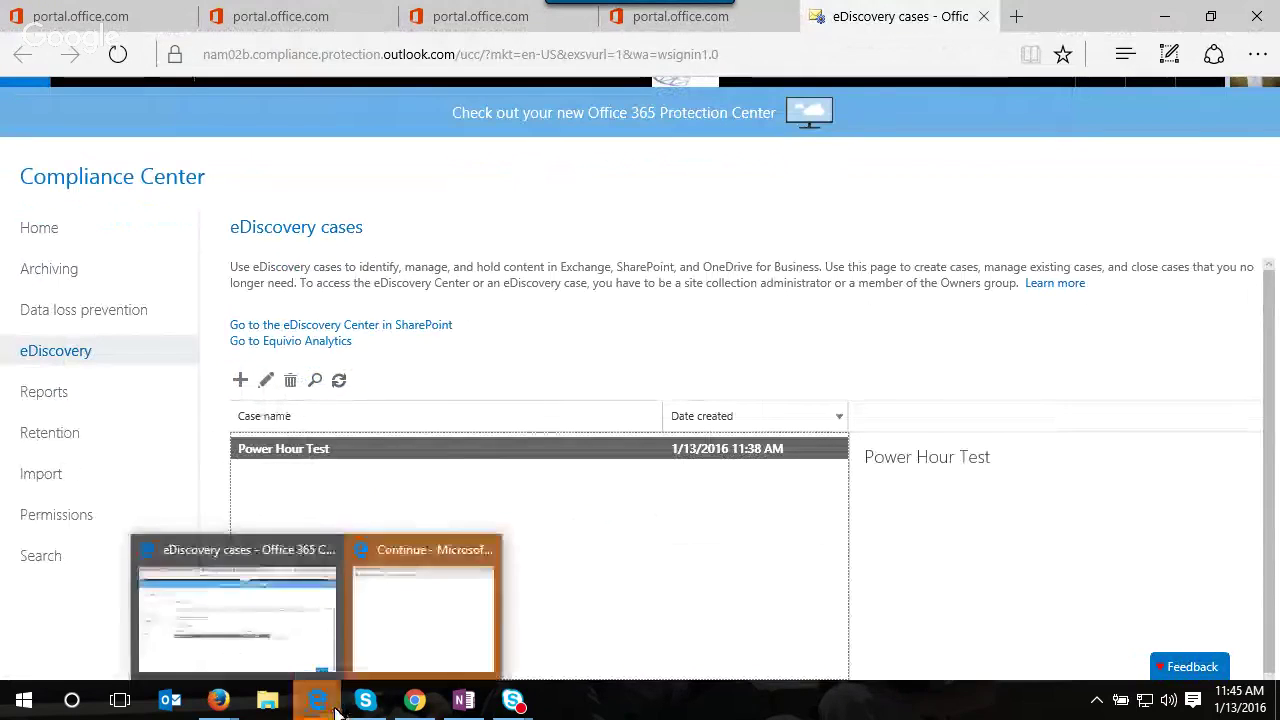
pyautogui.click(395, 643)
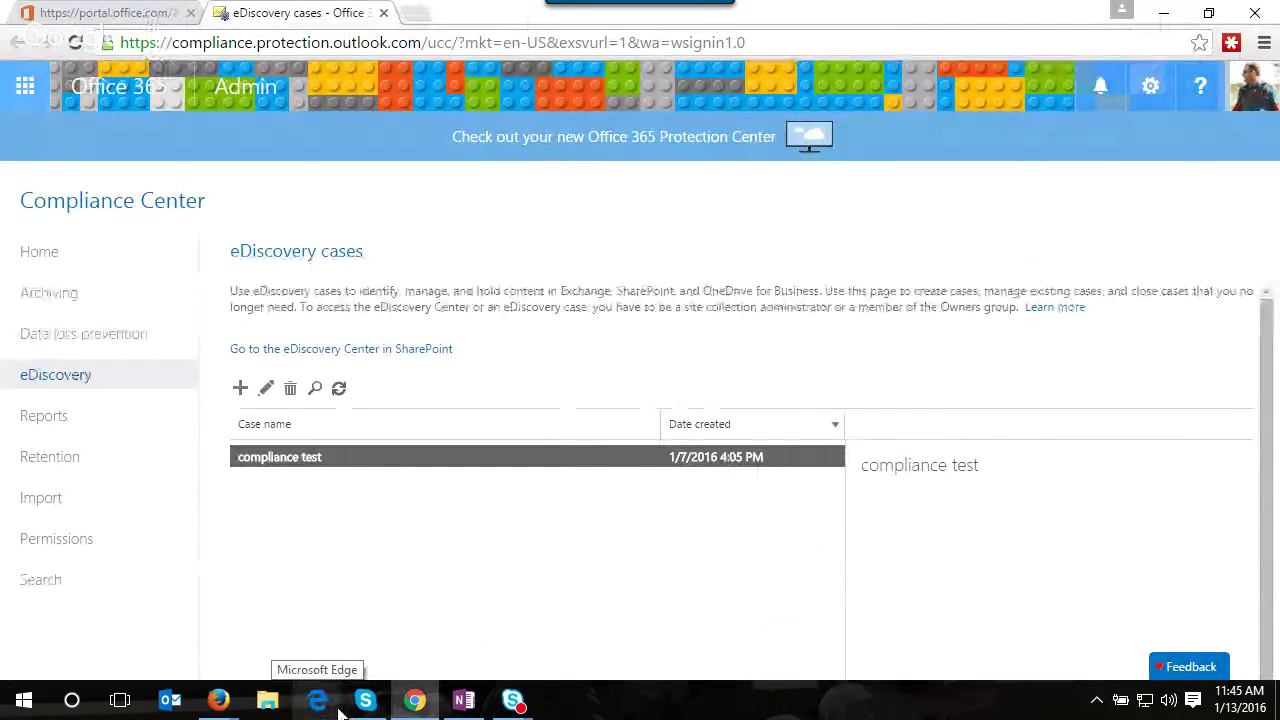
# - In a new window, go to portal.office.com and sign in with the work account
pyautogui.click(327, 707)
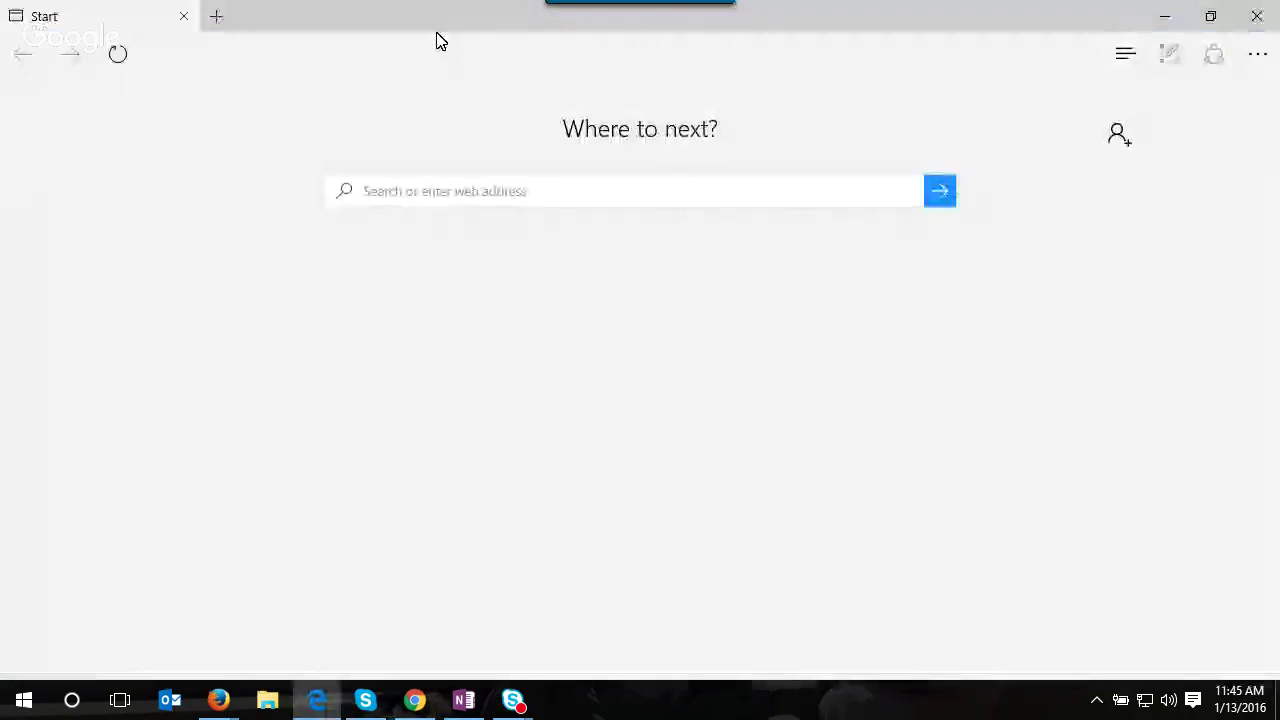
pyautogui.write('portal.office.com')
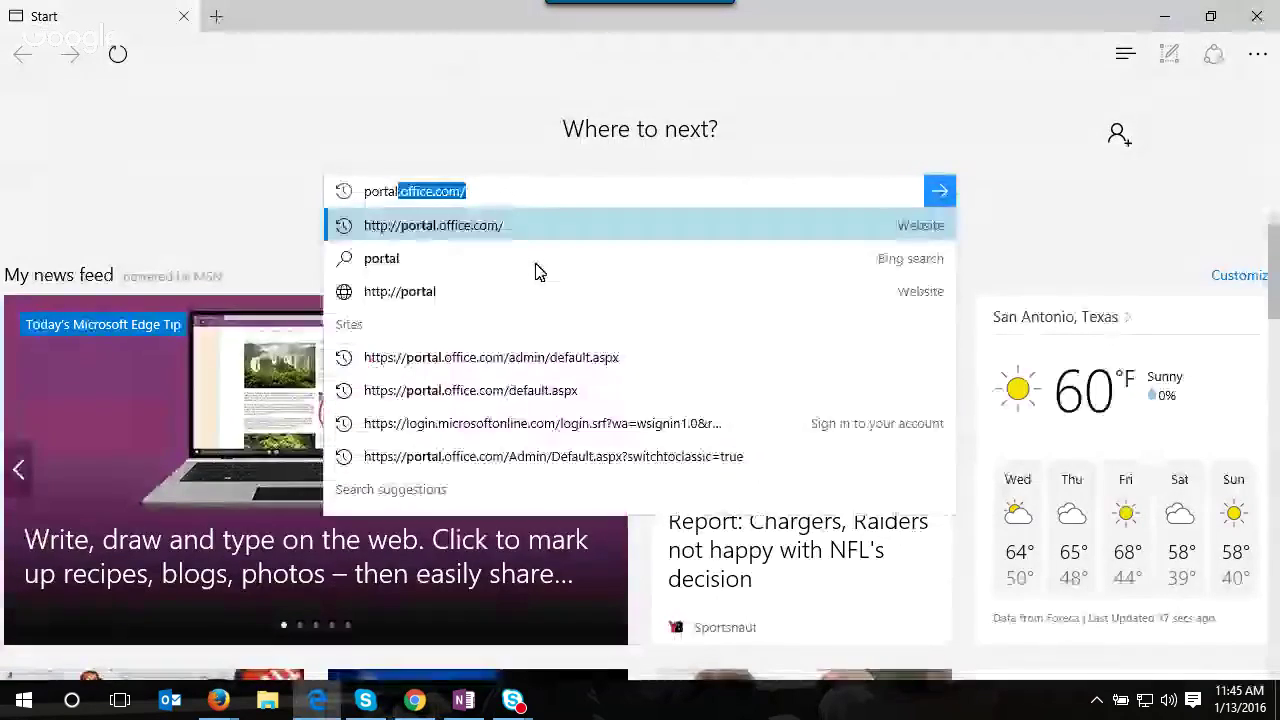
pyautogui.press('Return')
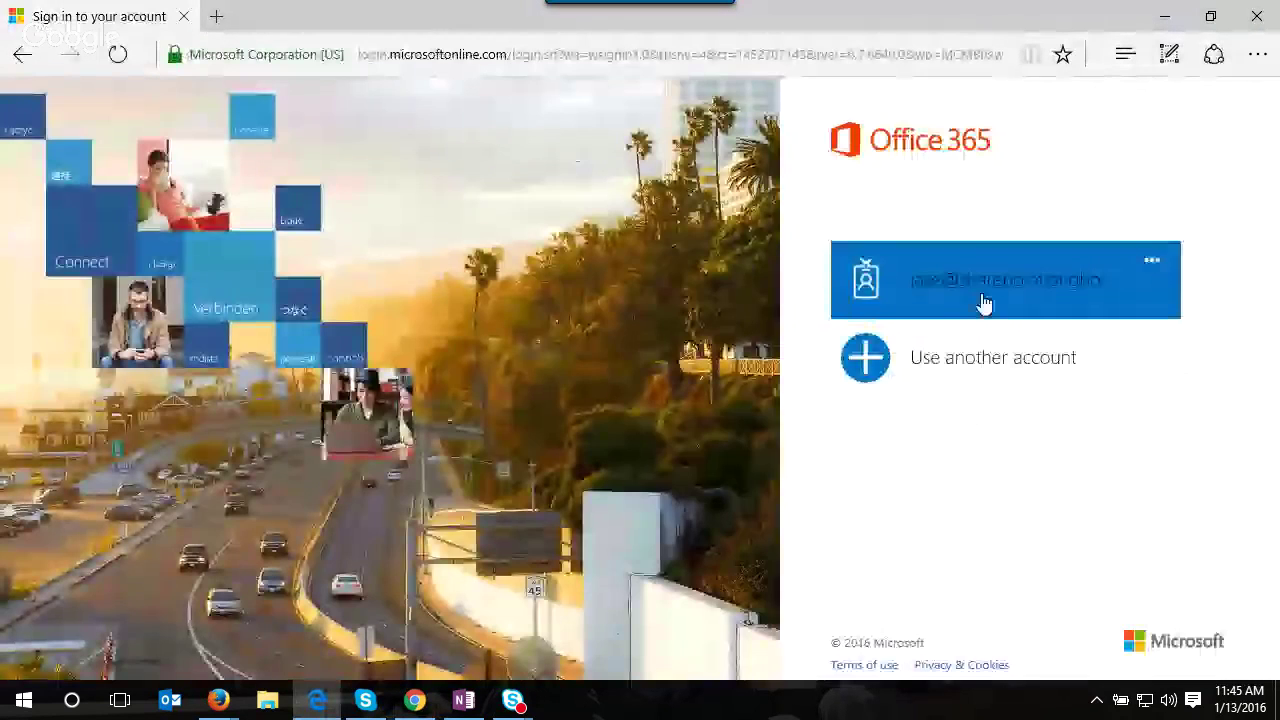
pyautogui.click(985, 300)
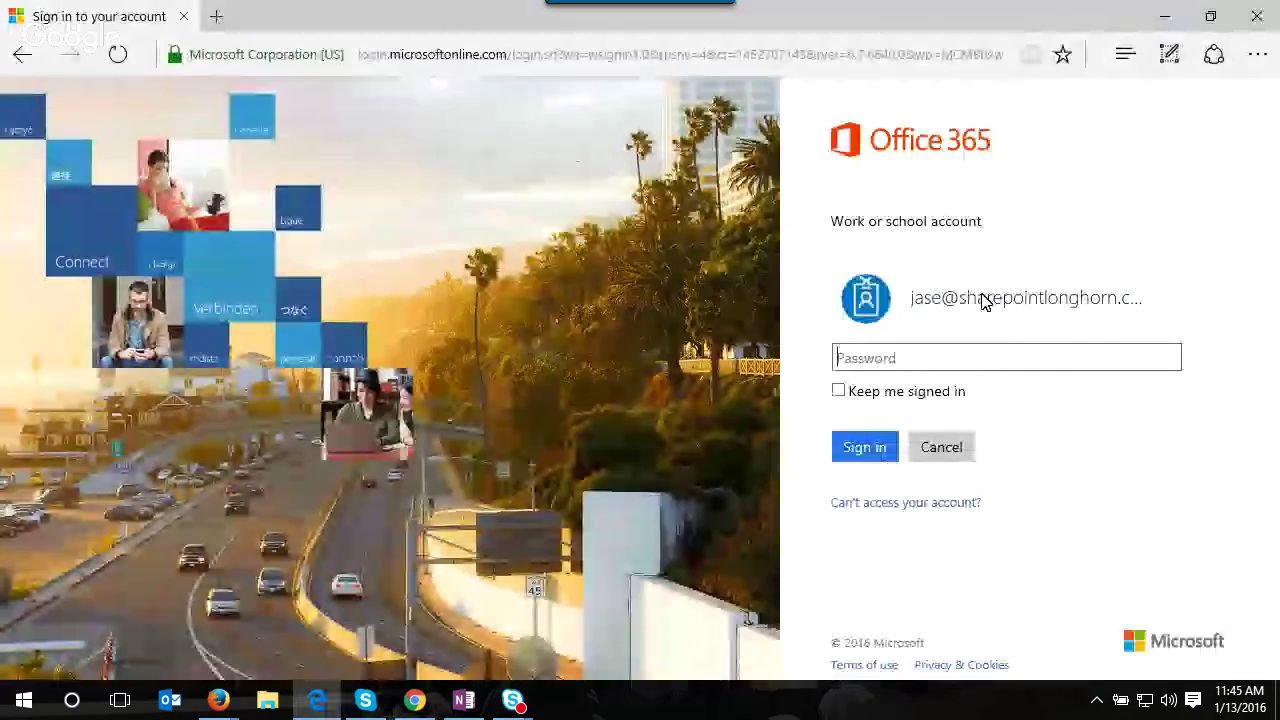
pyautogui.write('•••••••••')
pyautogui.press('Return')
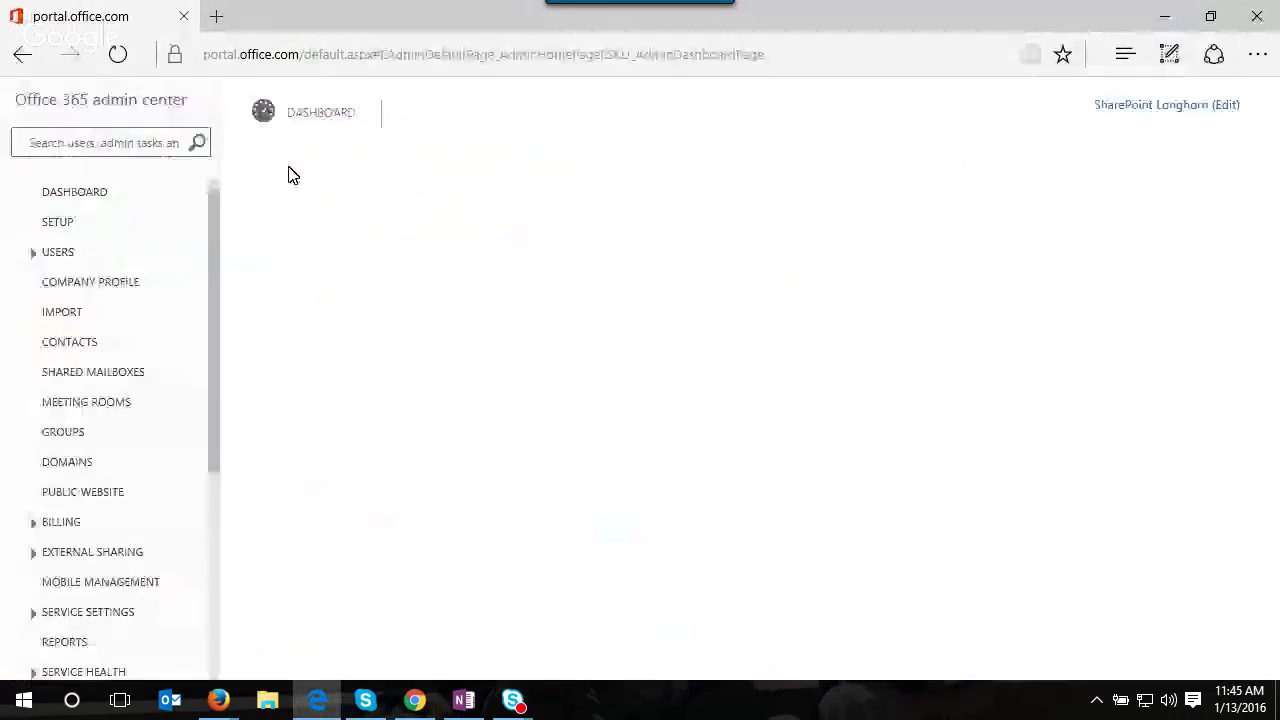
# - Open Compliance Center's eDiscovery list and open the Power Hour Test case for editing
pyautogui.scroll(-5, 197, 463)
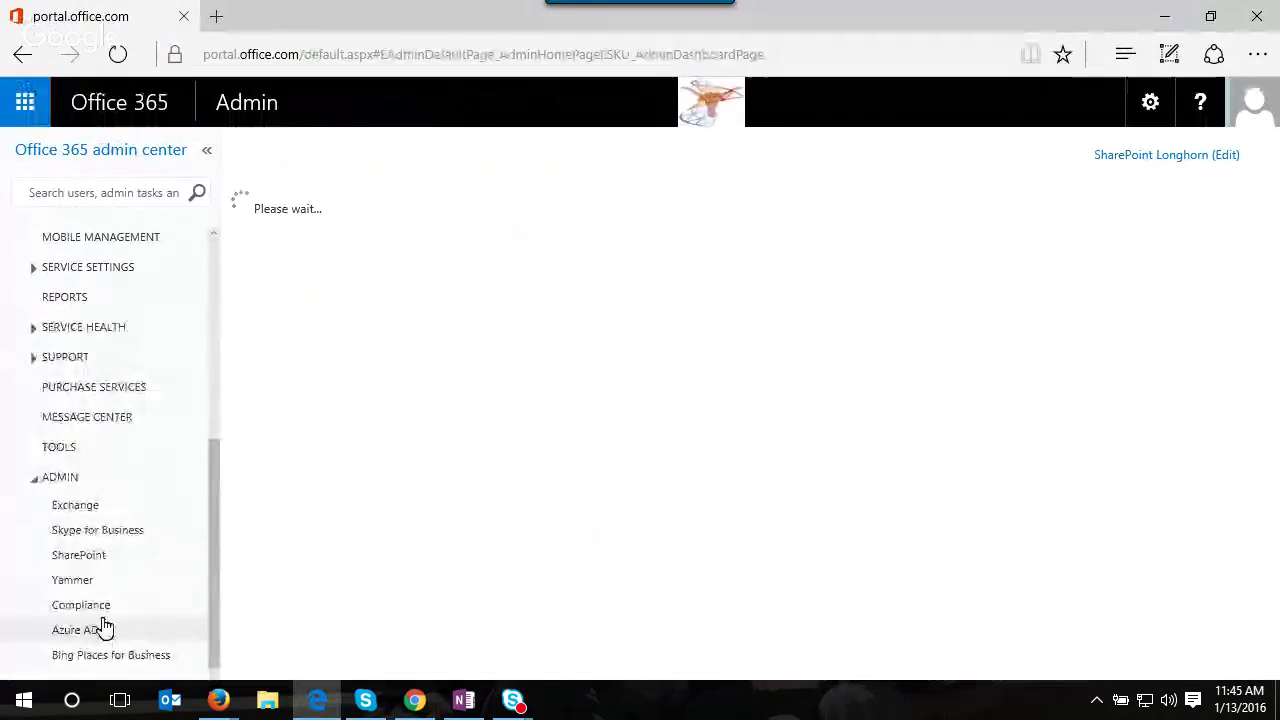
pyautogui.click(98, 607)
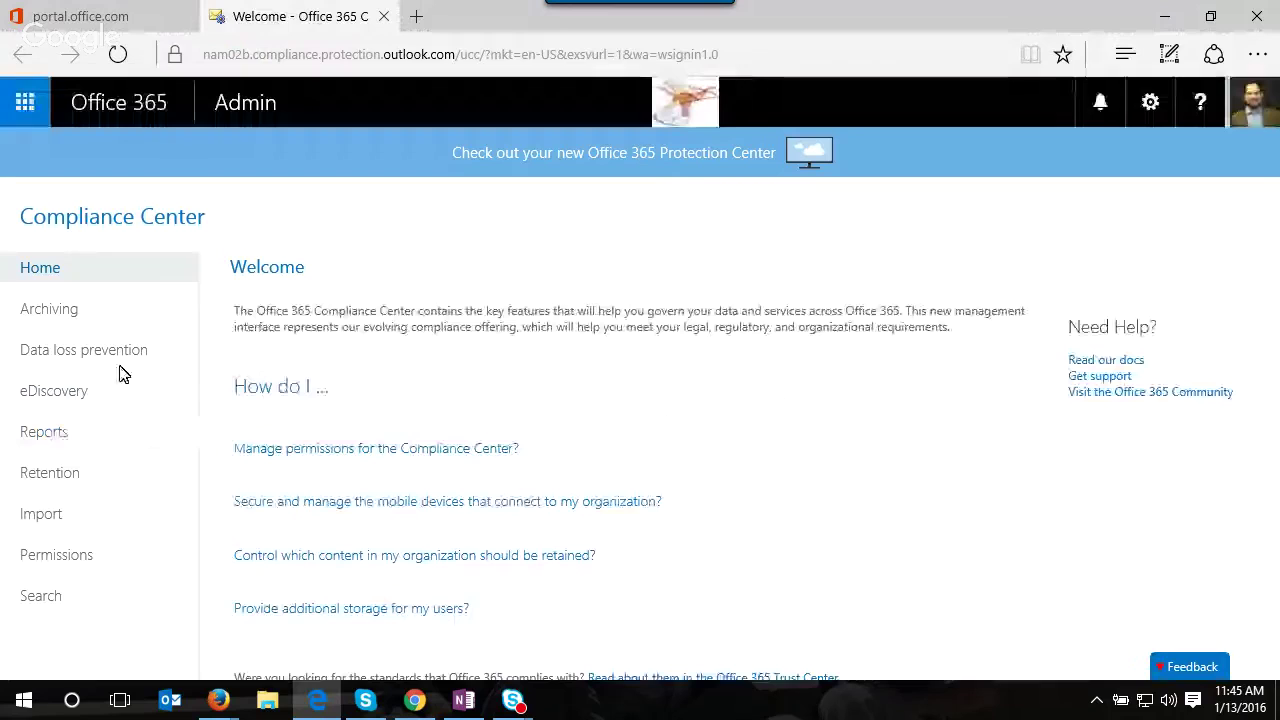
pyautogui.click(89, 403)
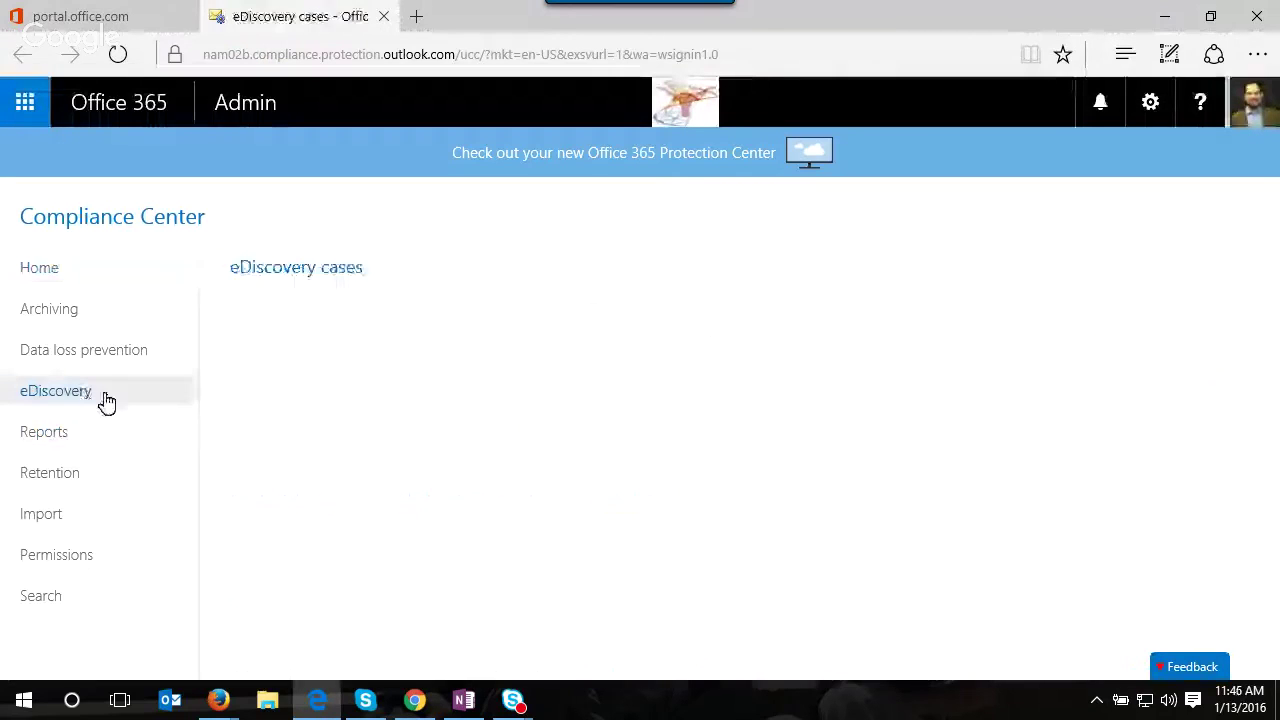
pyautogui.click(340, 487)
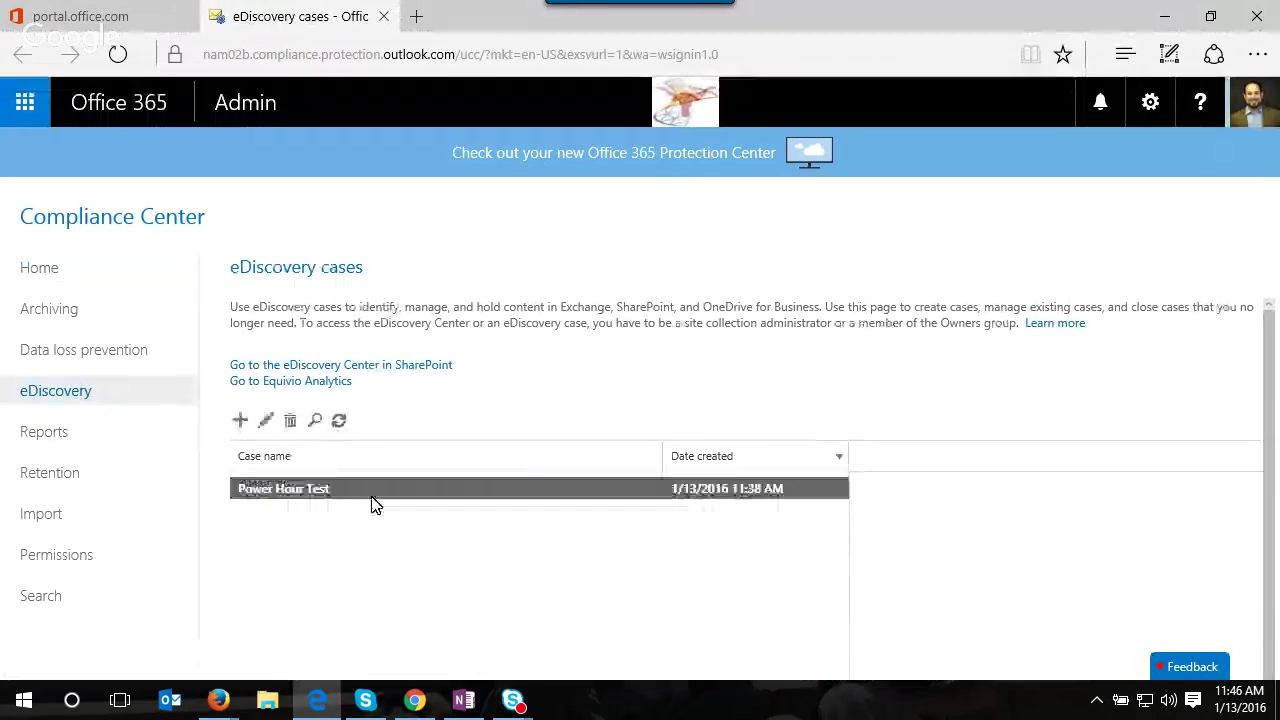
pyautogui.click(266, 420)
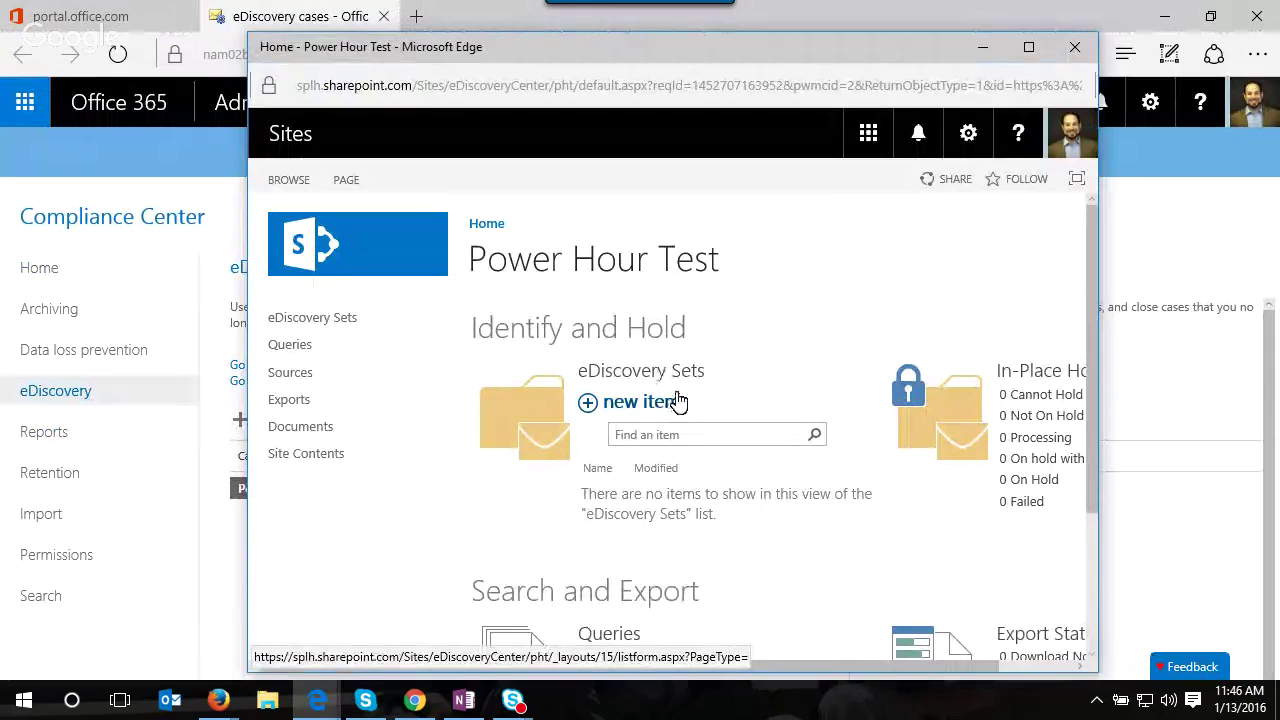
# - Start a new eDiscovery set named pht in the maximized case window
pyautogui.click(645, 410)
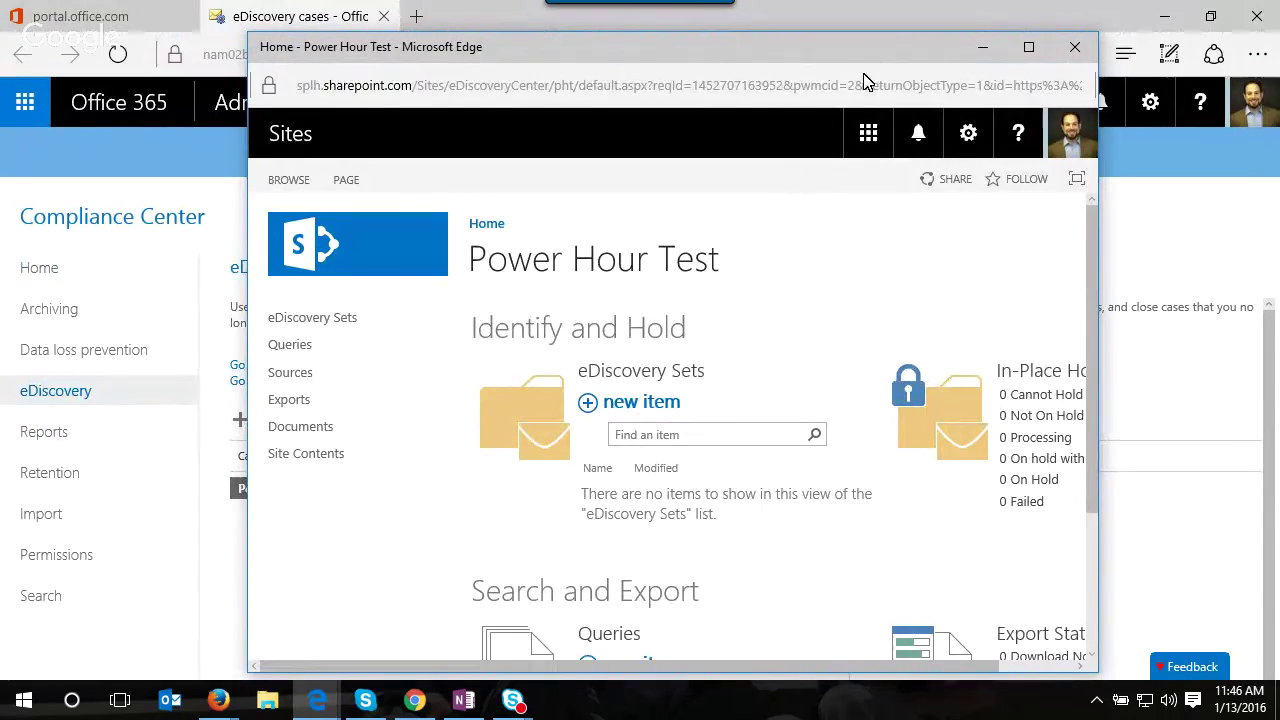
pyautogui.click(1029, 49)
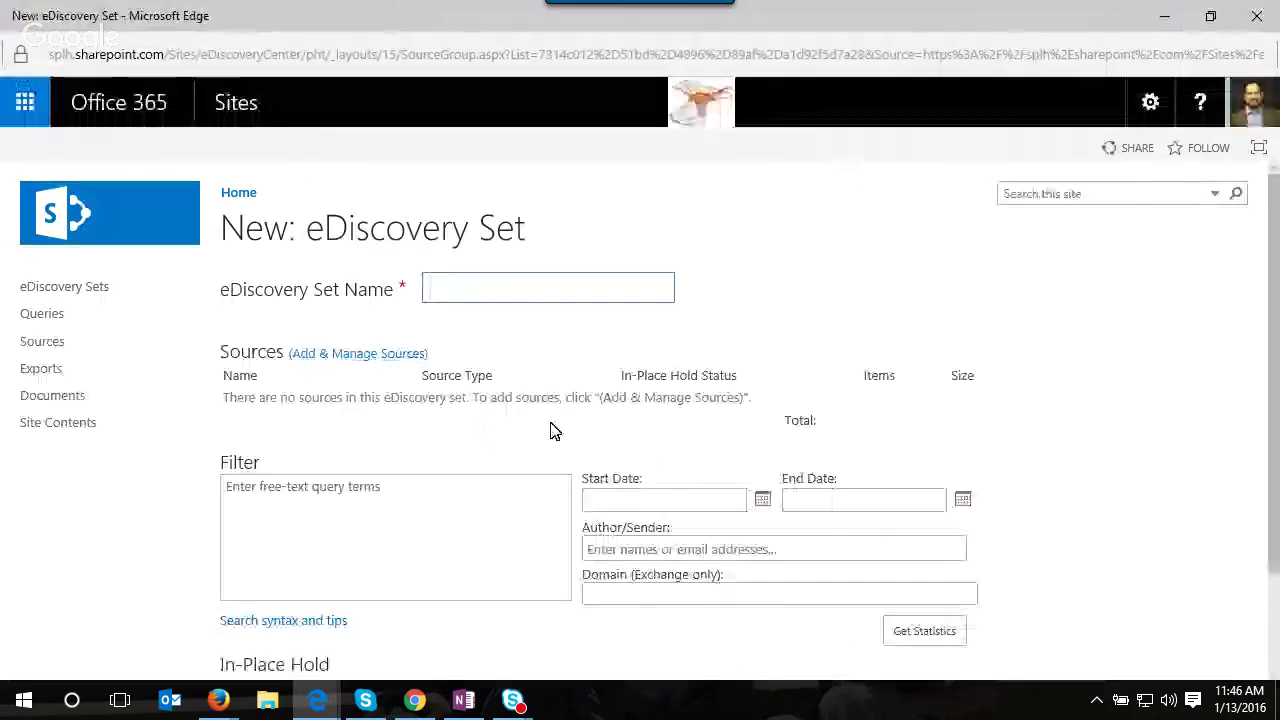
pyautogui.write('pht')
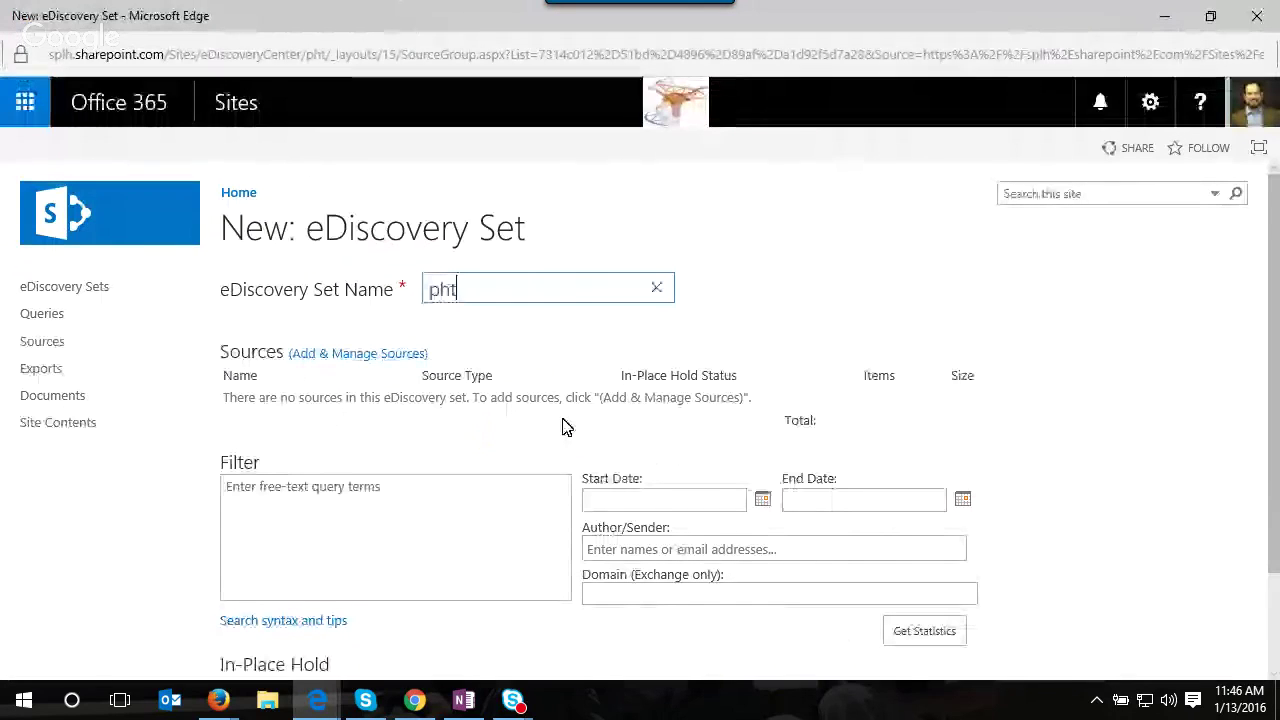
# - Search the address book for a user's mailbox source, cancel both dialogs, and switch to Firefox
pyautogui.click(363, 356)
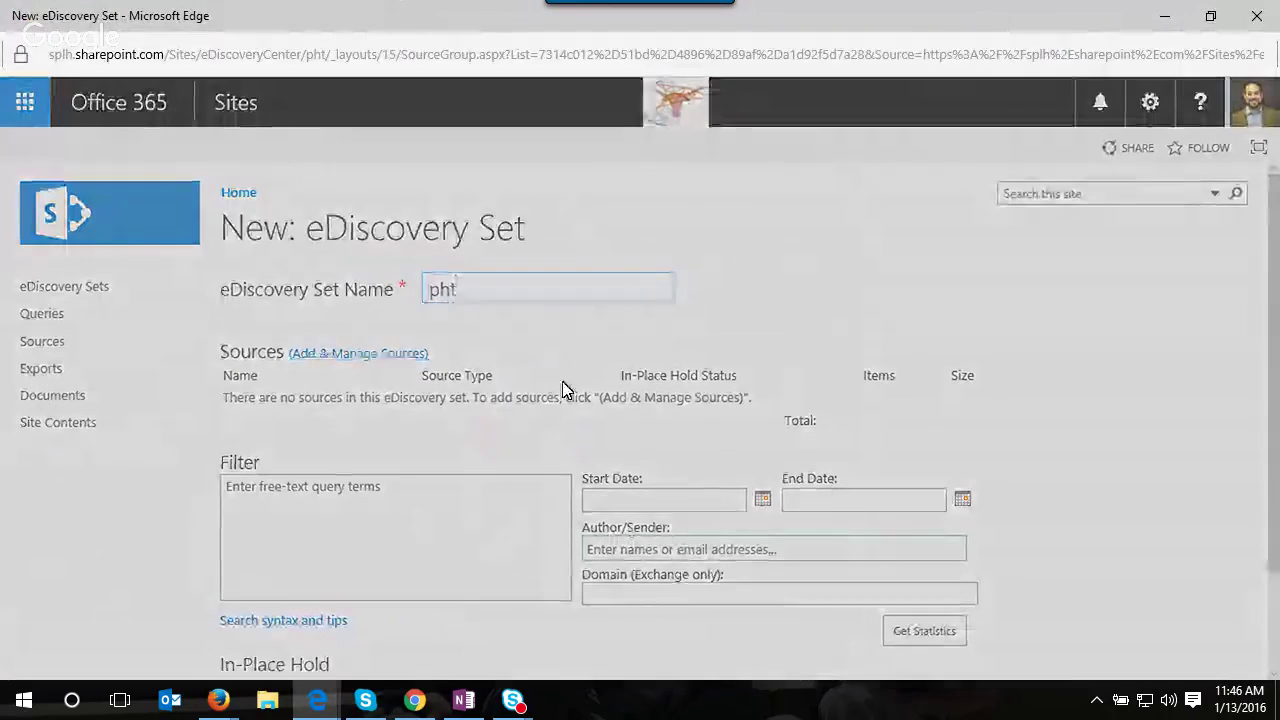
pyautogui.write('jase')
pyautogui.click(798, 188)
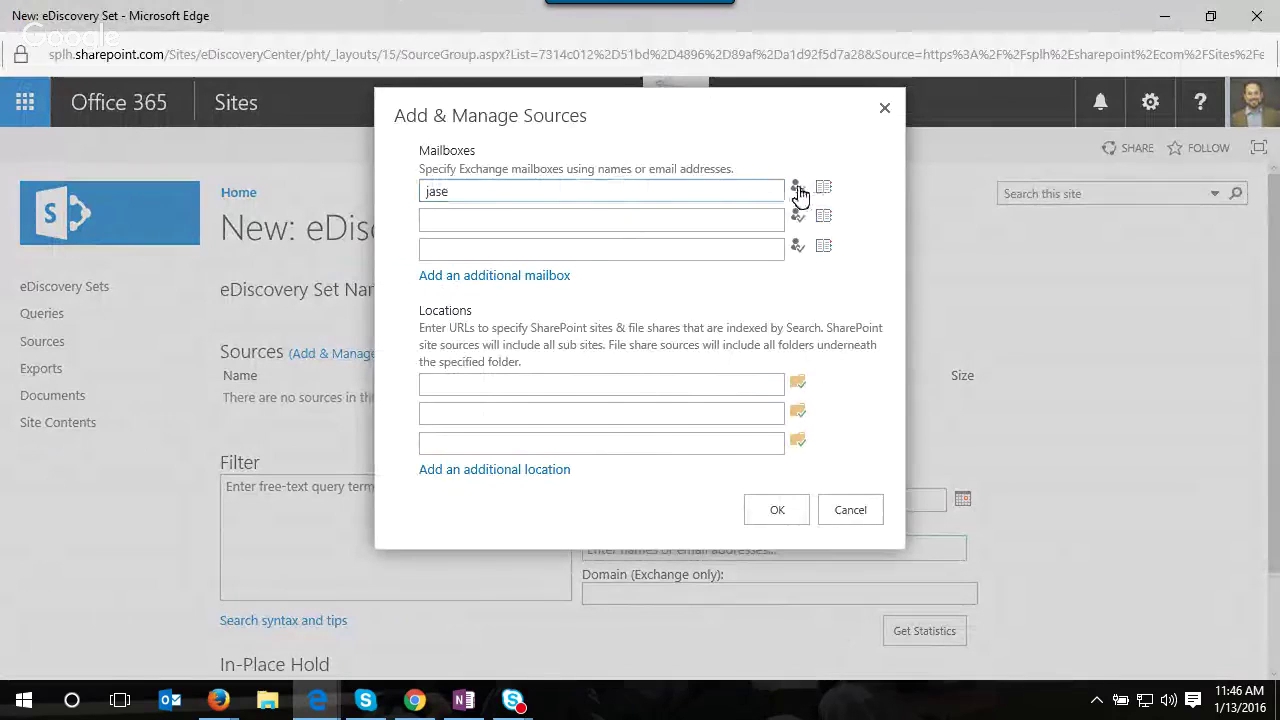
pyautogui.click(825, 188)
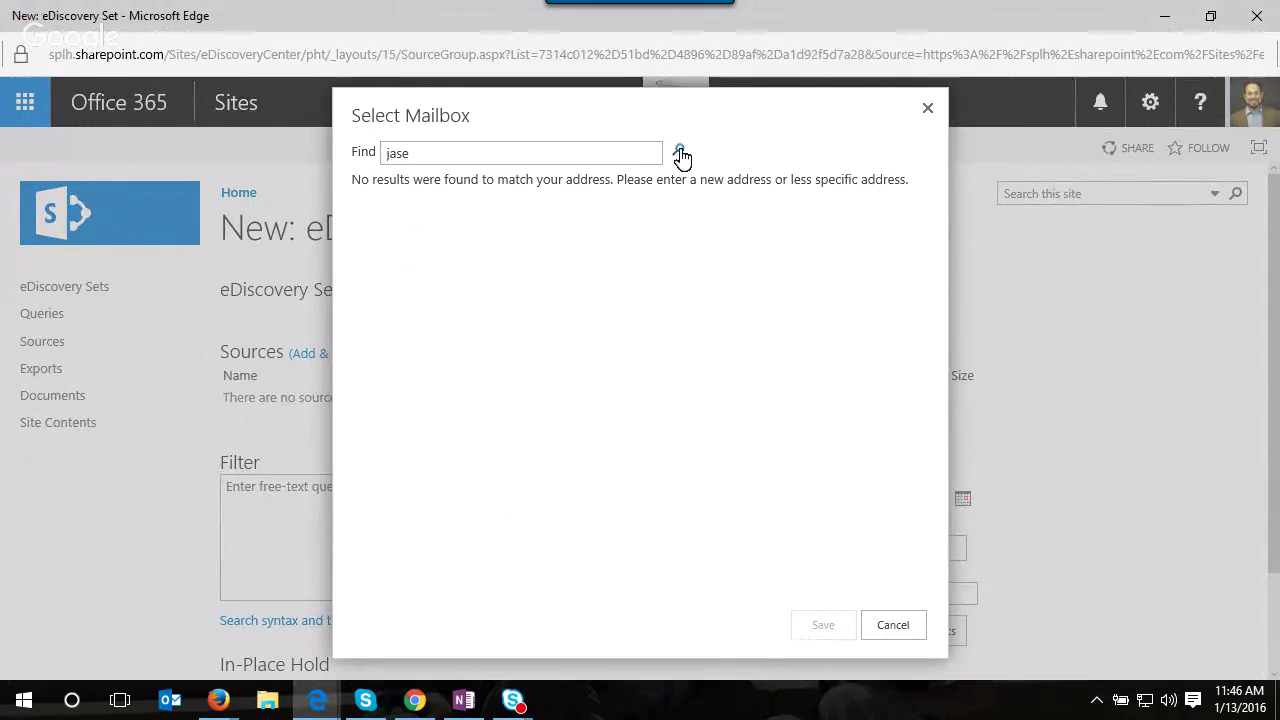
pyautogui.click(596, 151)
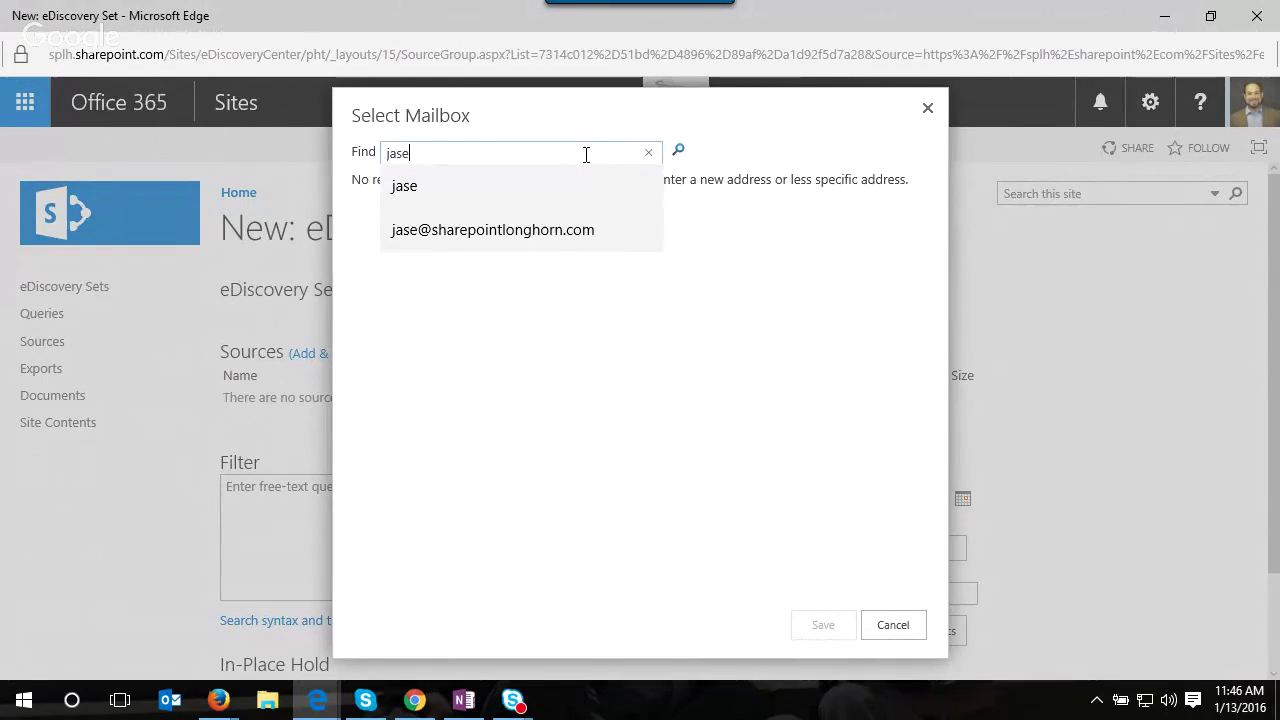
pyautogui.click(593, 231)
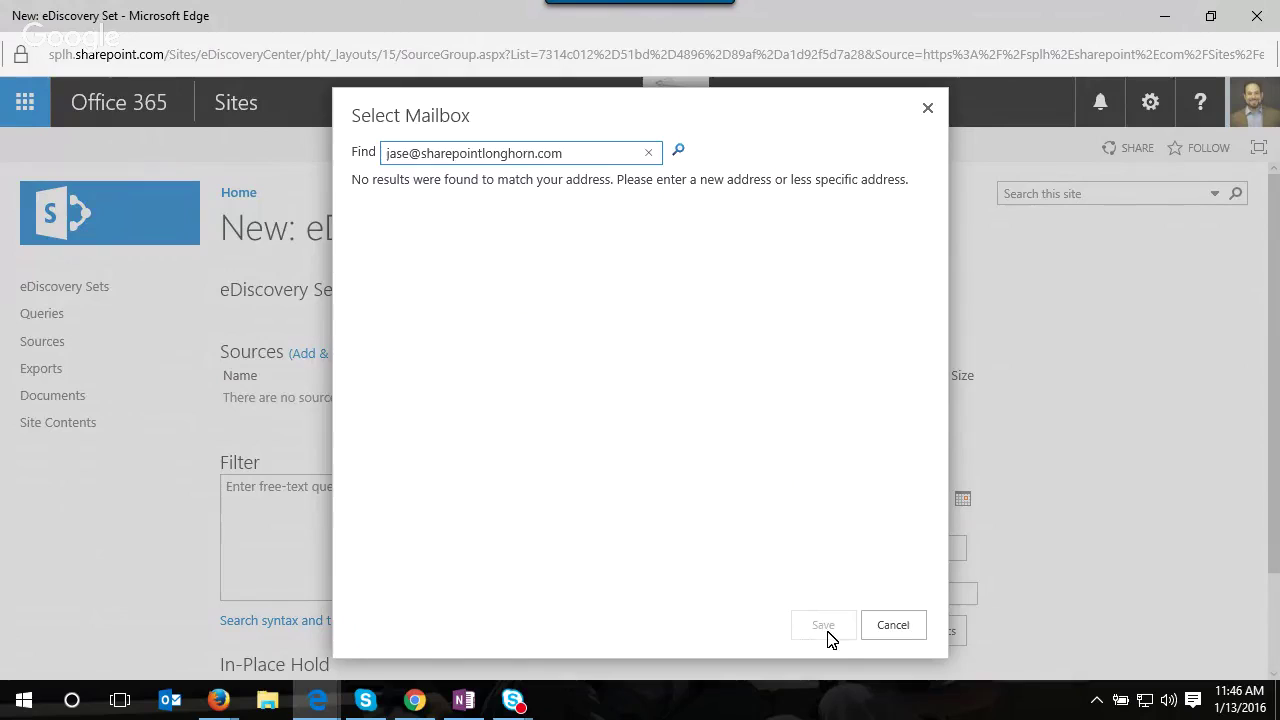
pyautogui.click(592, 150)
pyautogui.click(679, 153)
pyautogui.click(896, 628)
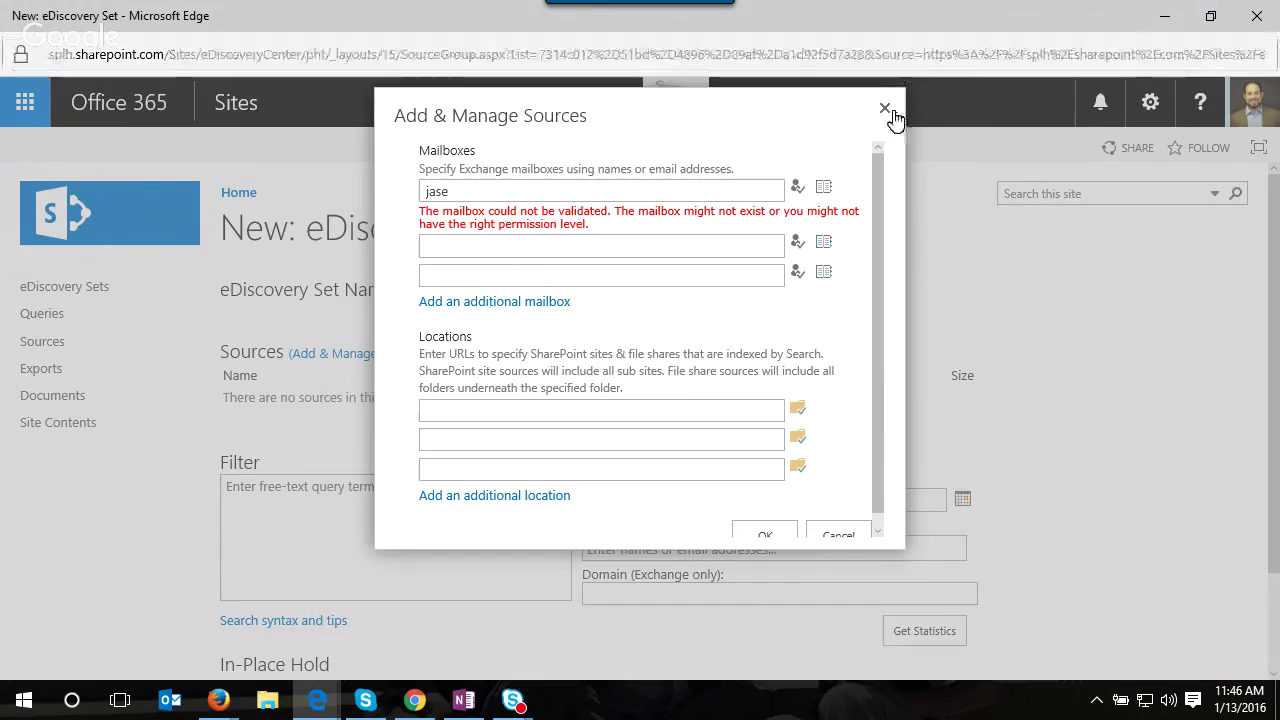
pyautogui.click(891, 110)
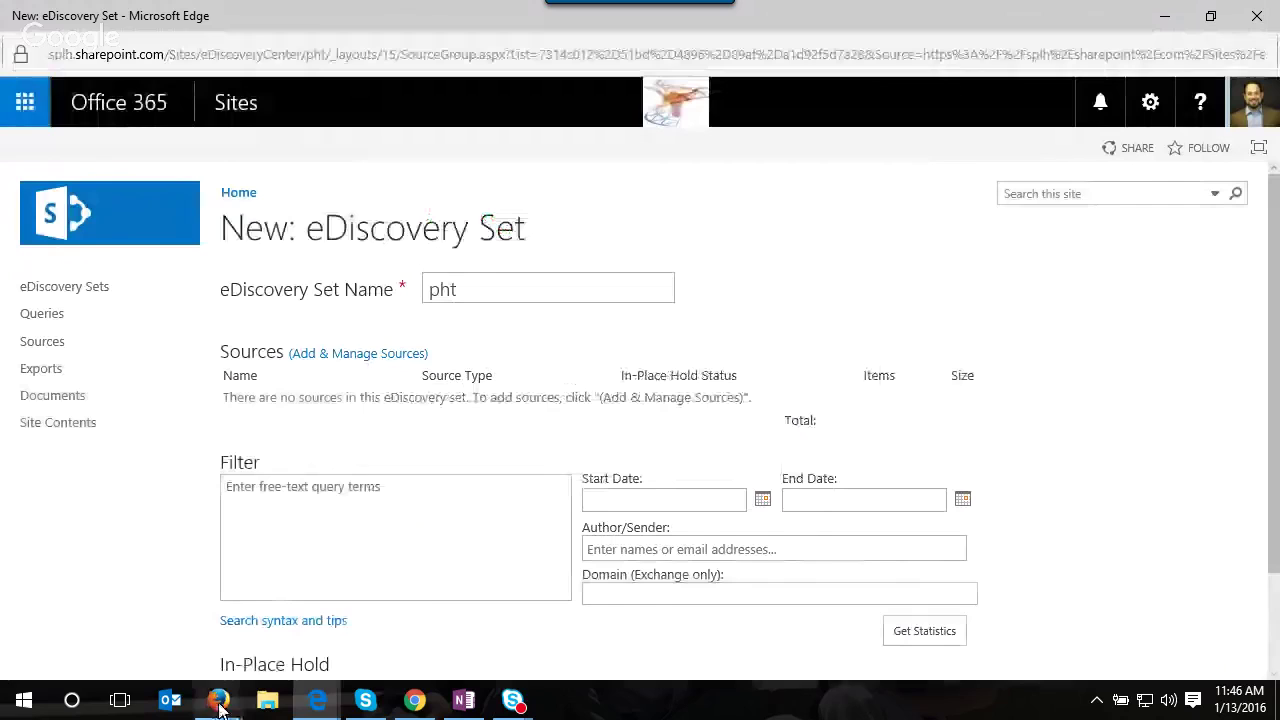
pyautogui.moveTo(218, 700)
pyautogui.click(283, 617)
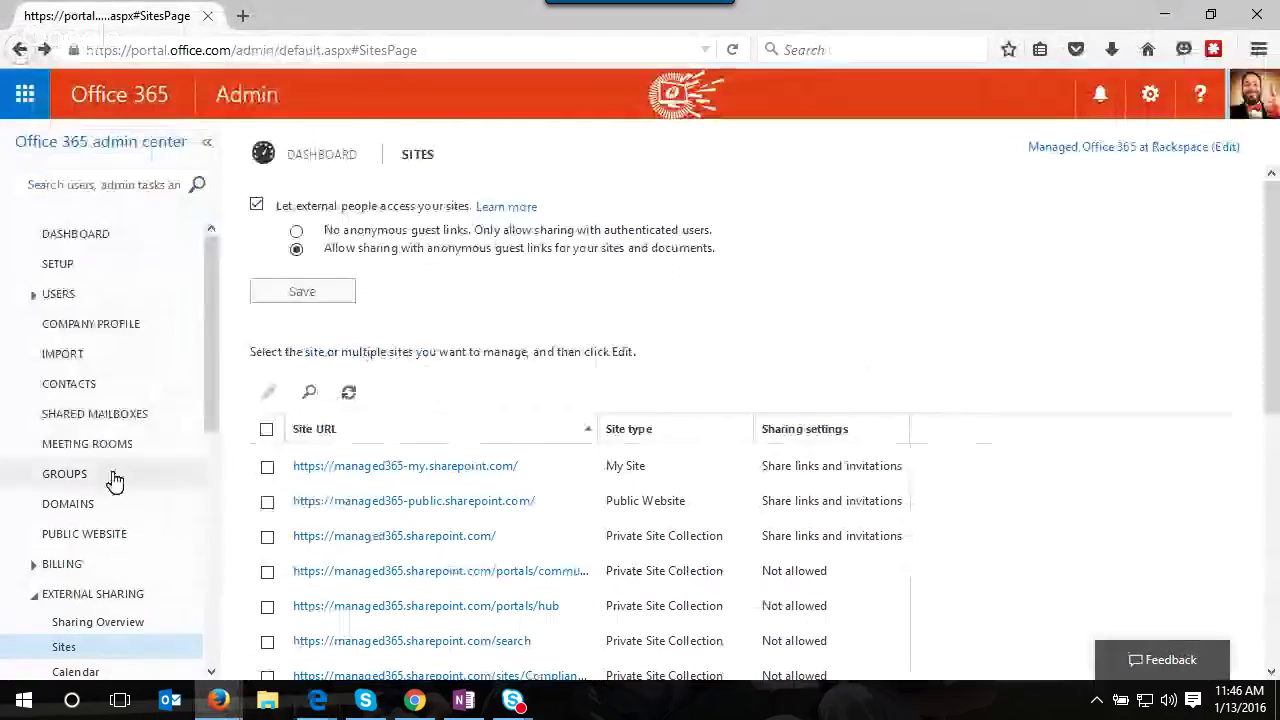
# - Open Compliance Center's eDiscovery list and double-click the email case to open its site
pyautogui.scroll(-10, 114, 480)
pyautogui.click(118, 621)
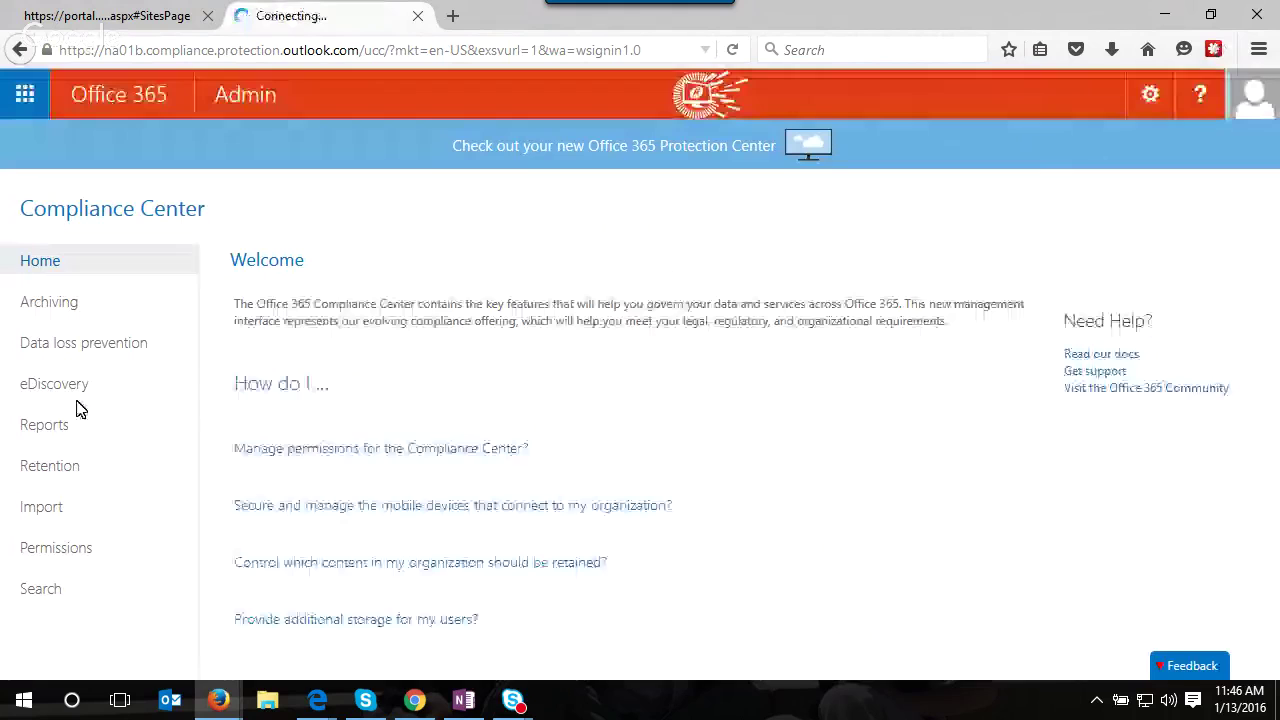
pyautogui.click(79, 393)
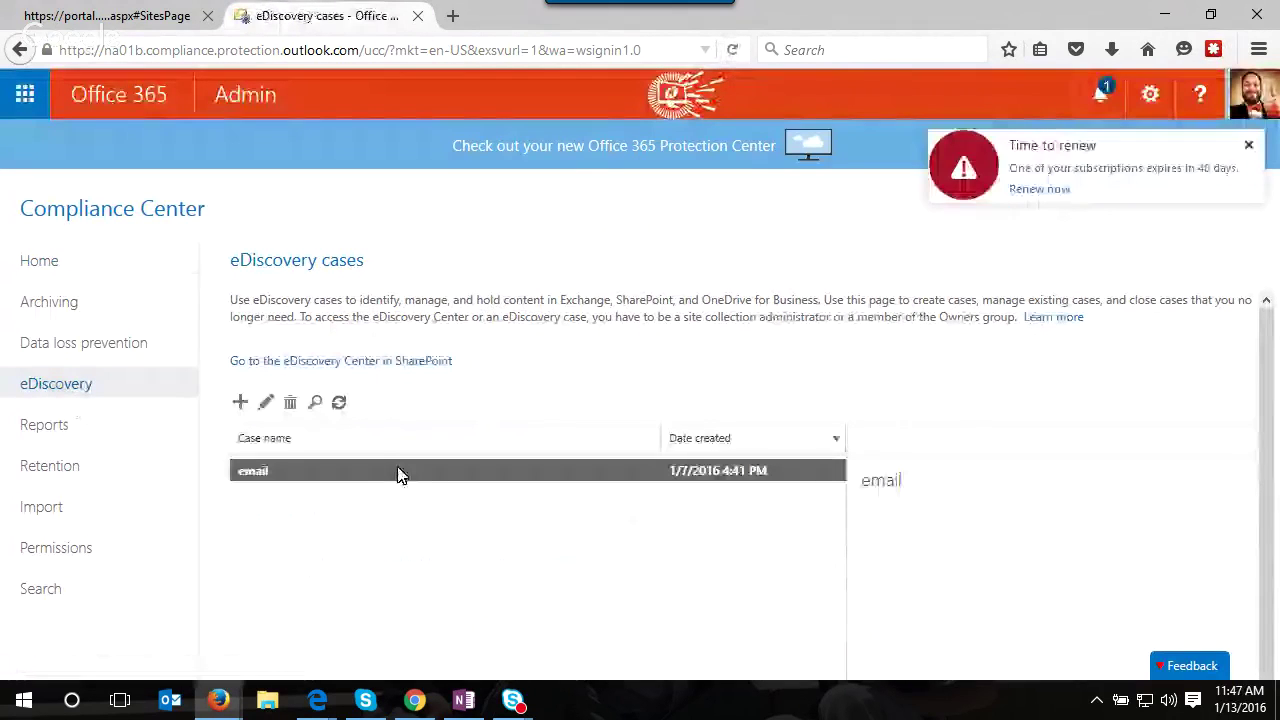
pyautogui.doubleClick(405, 476)
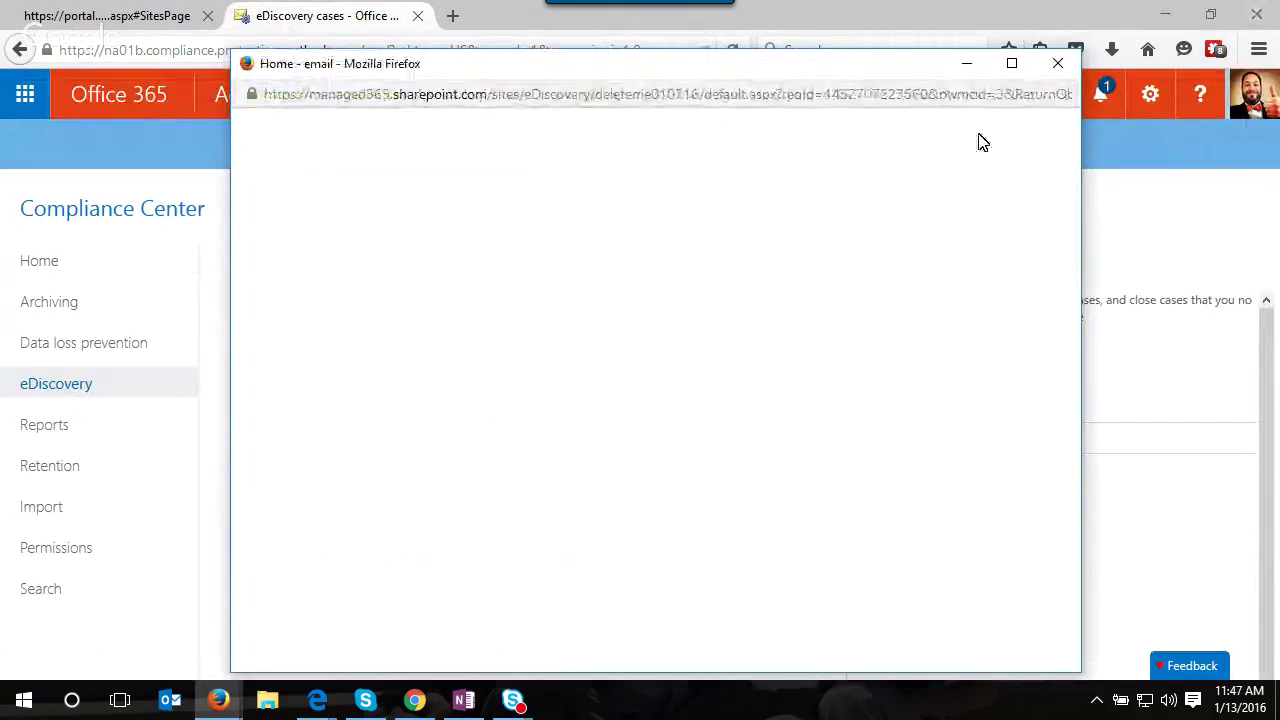
# - Edit the sadfasd query's scope to include email messages, then close the query window
pyautogui.click(1011, 63)
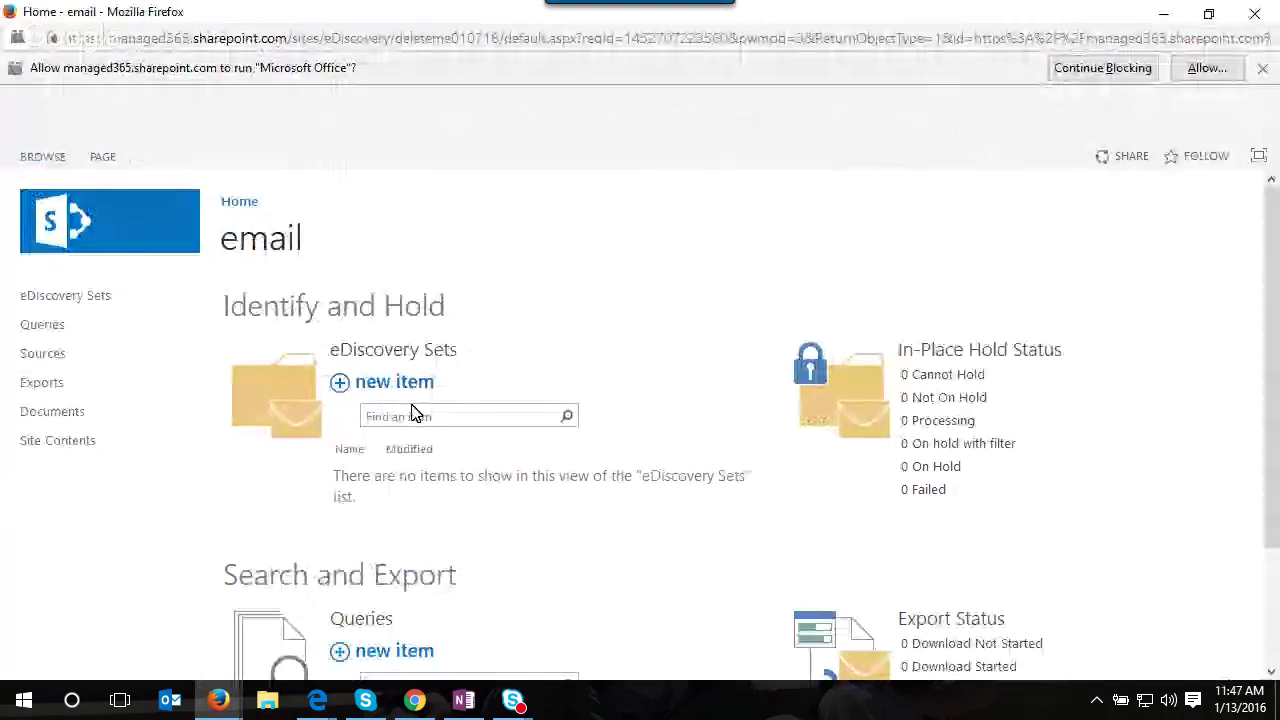
pyautogui.scroll(-2, 305, 280)
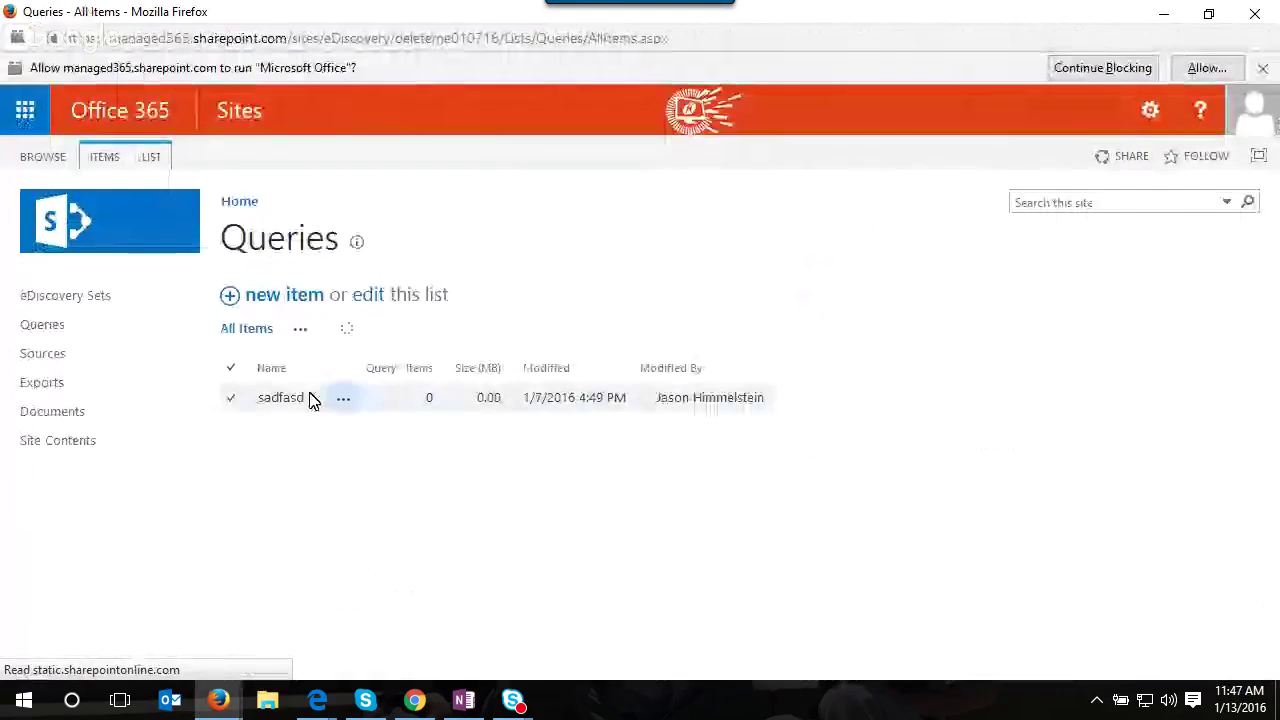
pyautogui.click(343, 400)
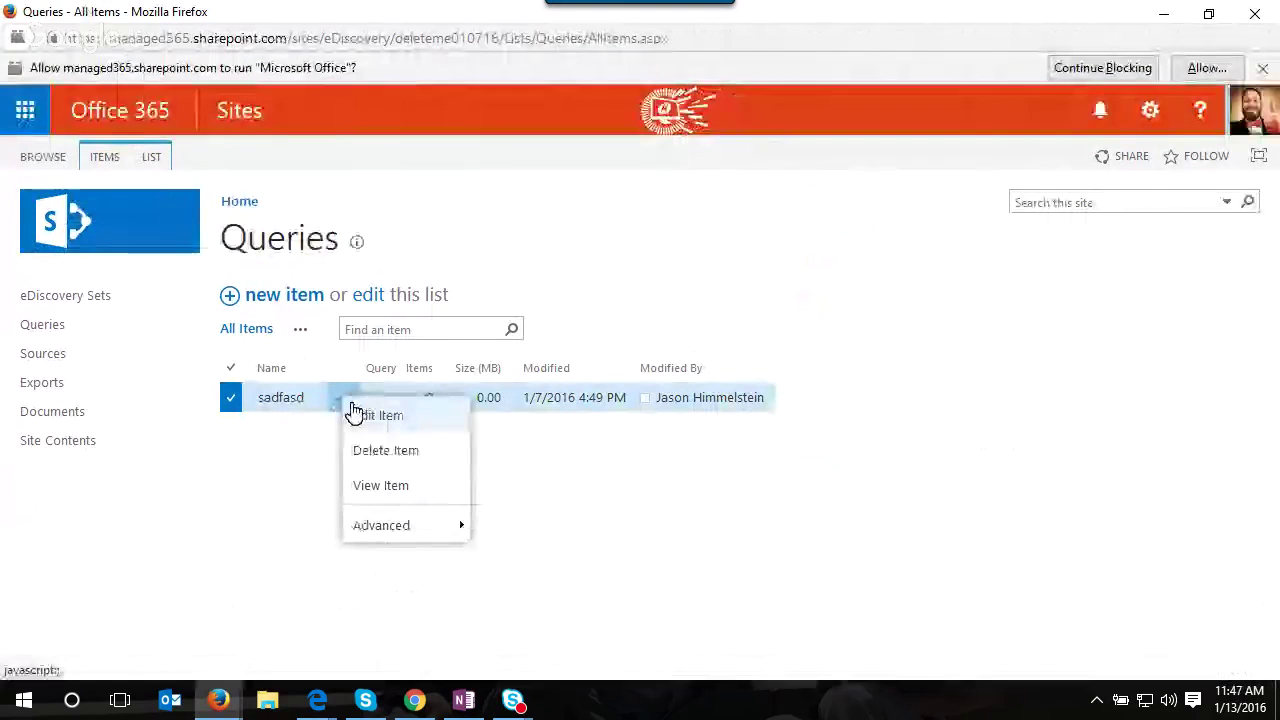
pyautogui.click(362, 418)
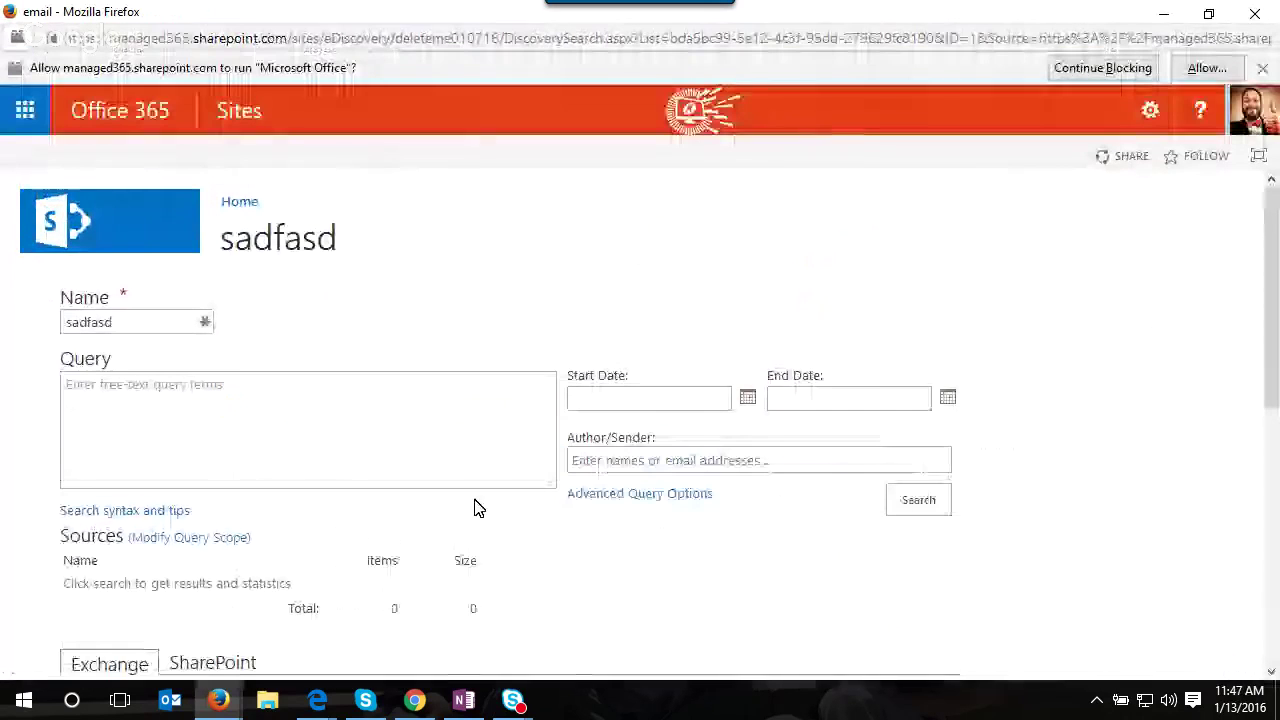
pyautogui.scroll(-2, 400, 505)
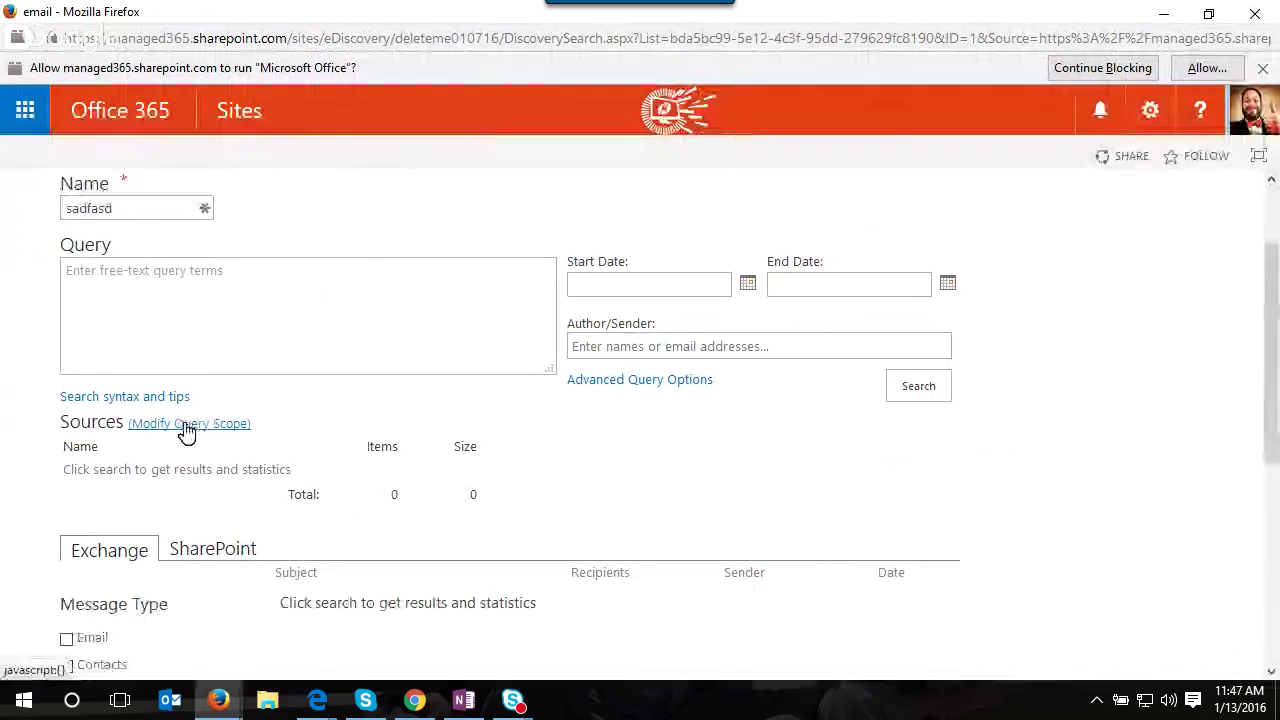
pyautogui.click(192, 430)
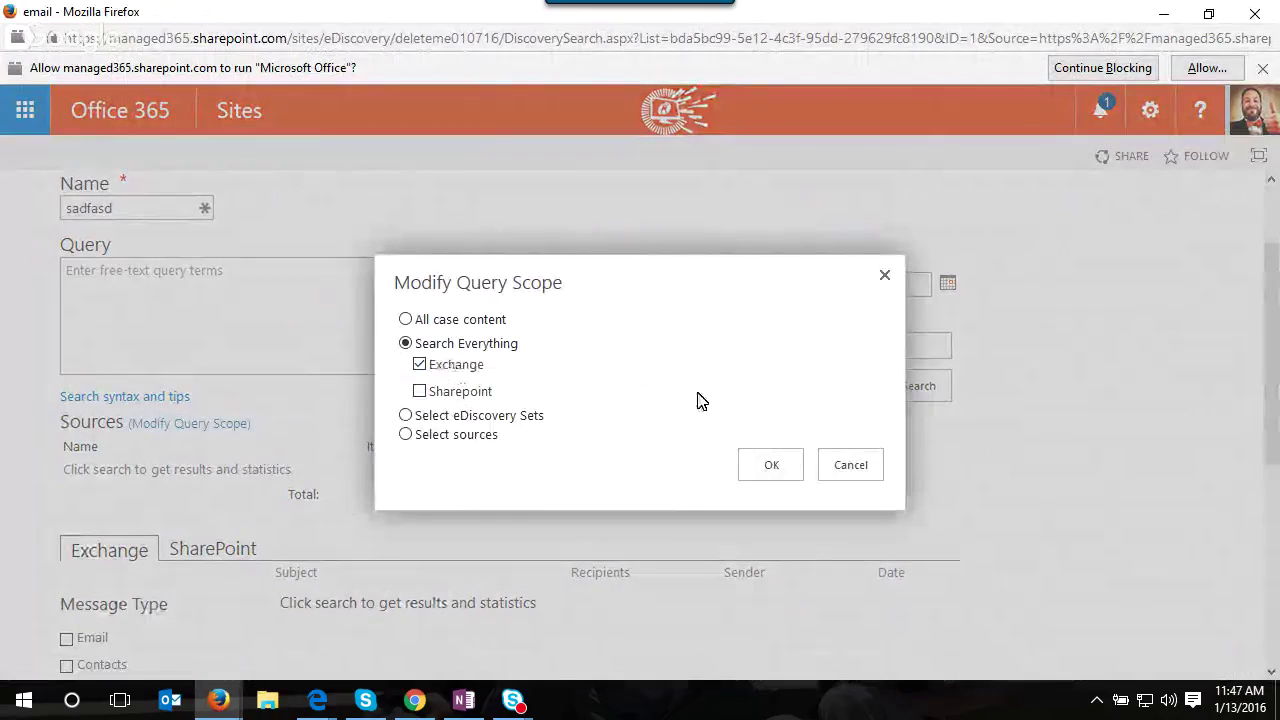
pyautogui.click(768, 465)
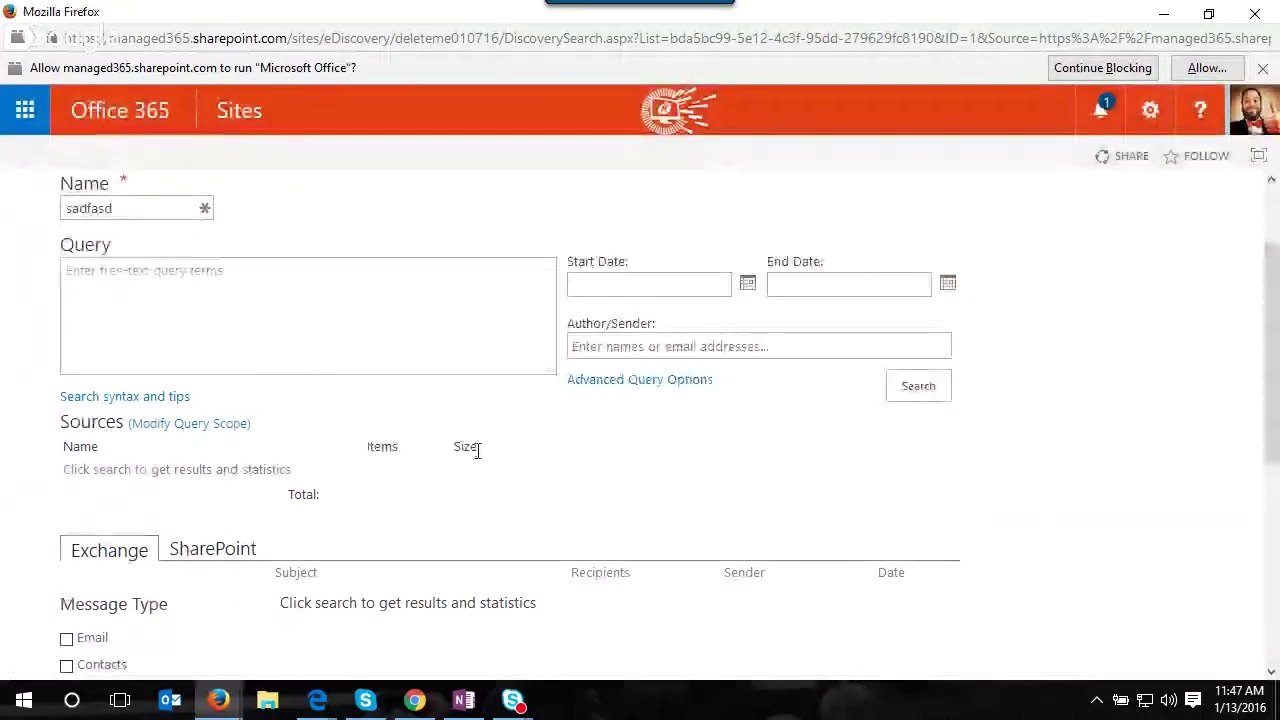
pyautogui.scroll(-3, 440, 460)
pyautogui.click(67, 298)
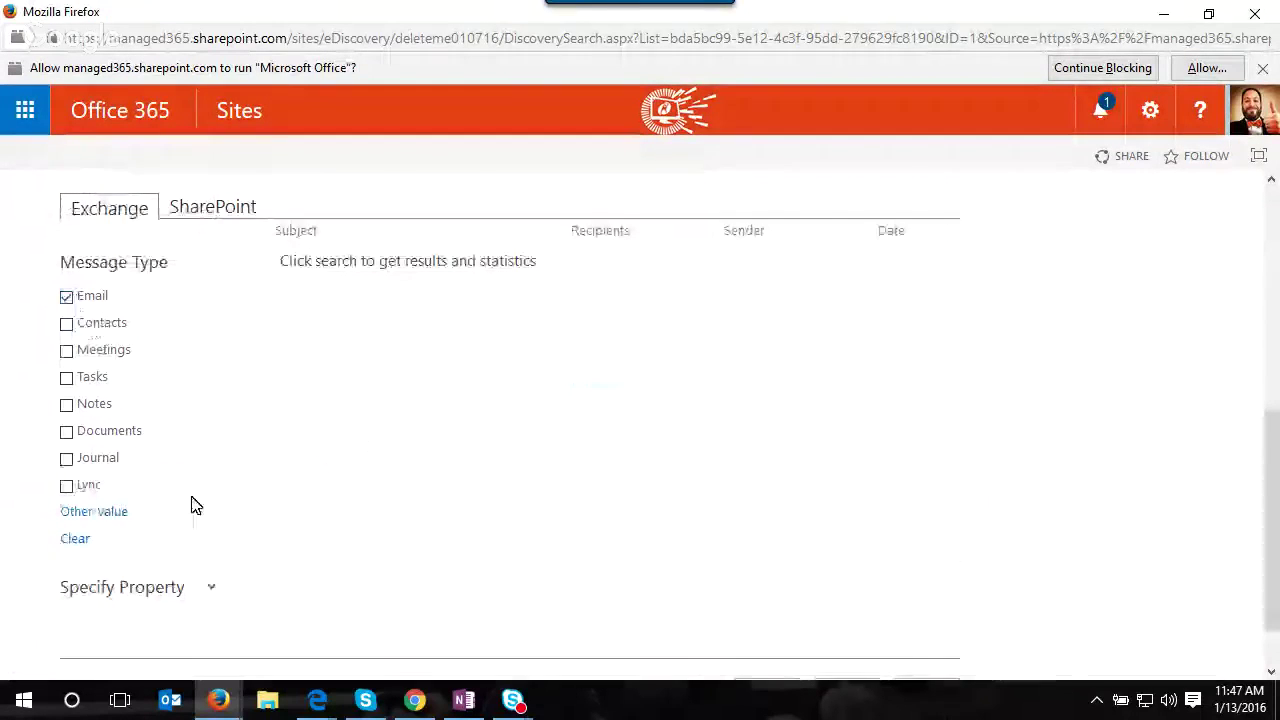
pyautogui.scroll(-1, 183, 231)
pyautogui.click(1256, 16)
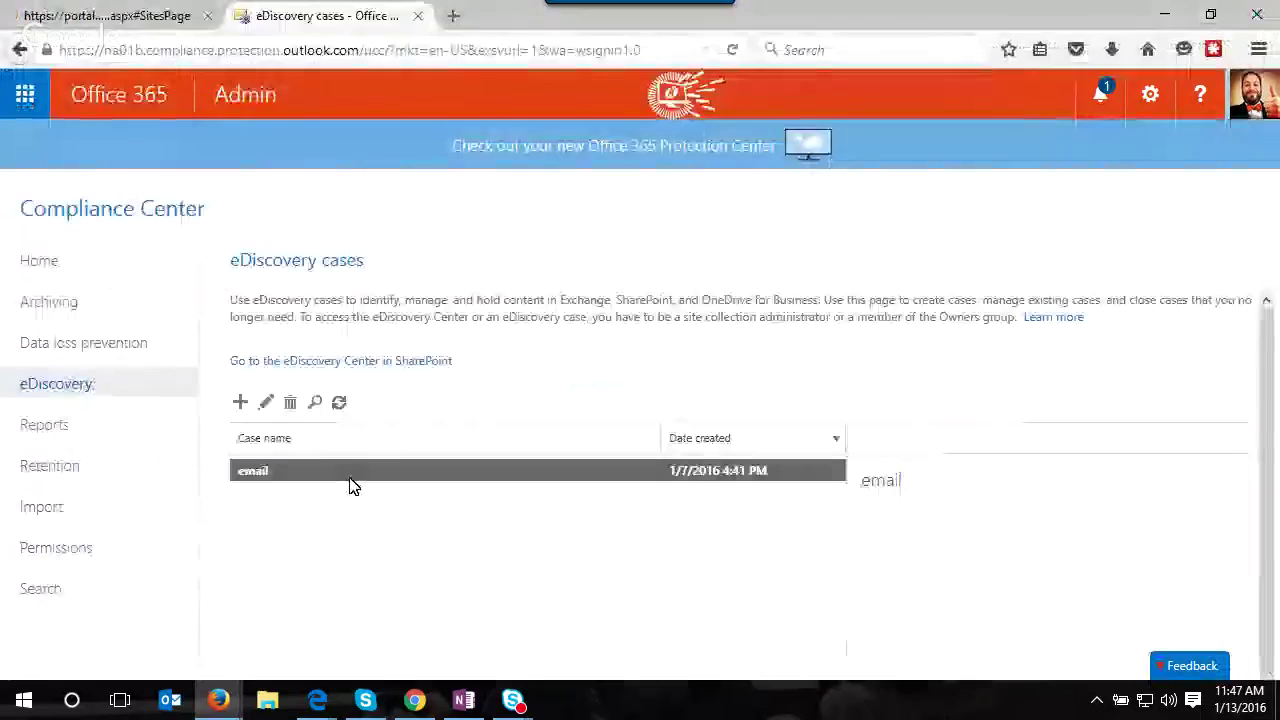
# - Reopen the email case maximized and create a new eDiscovery set named pht
pyautogui.doubleClick(286, 476)
pyautogui.click(1016, 62)
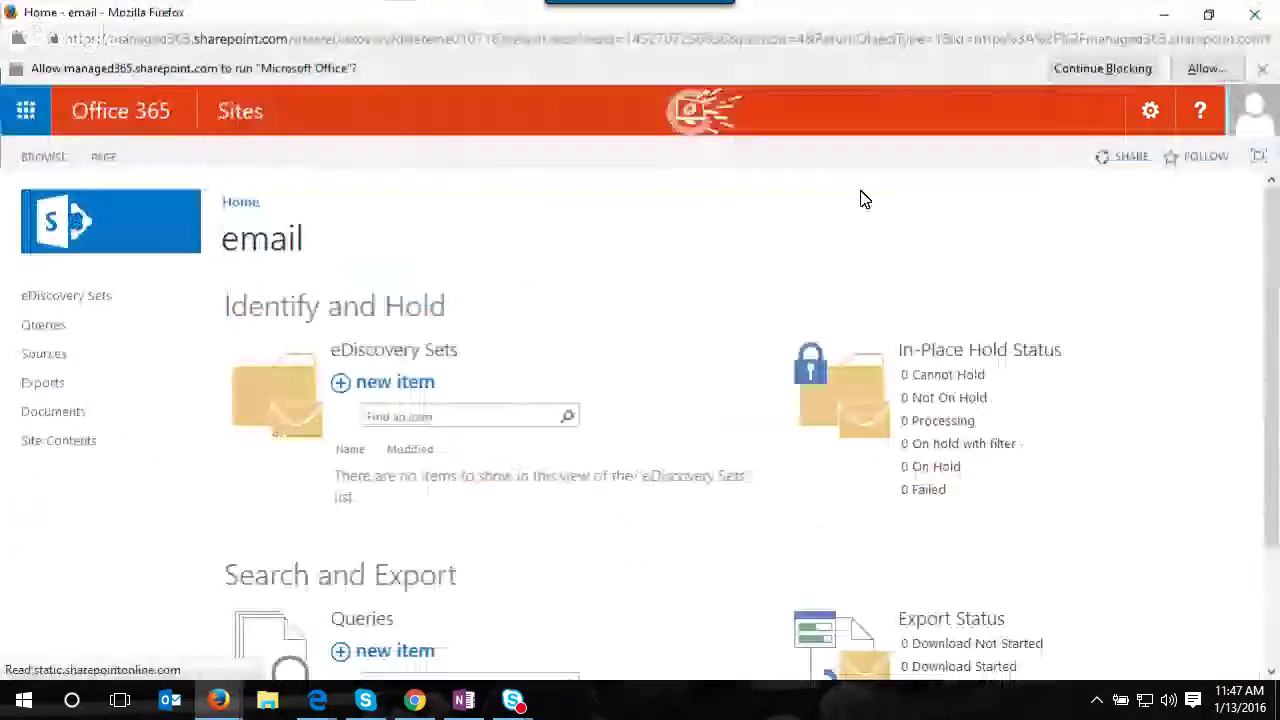
pyautogui.click(837, 390)
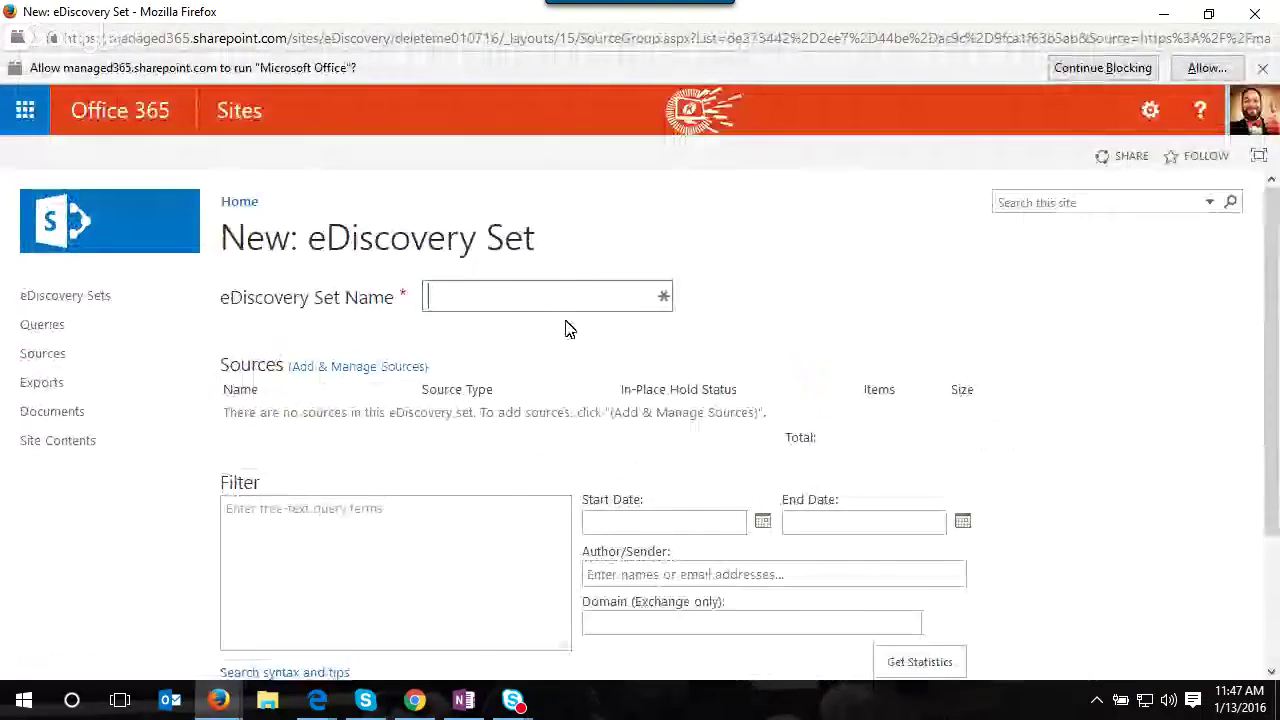
pyautogui.write('pht')
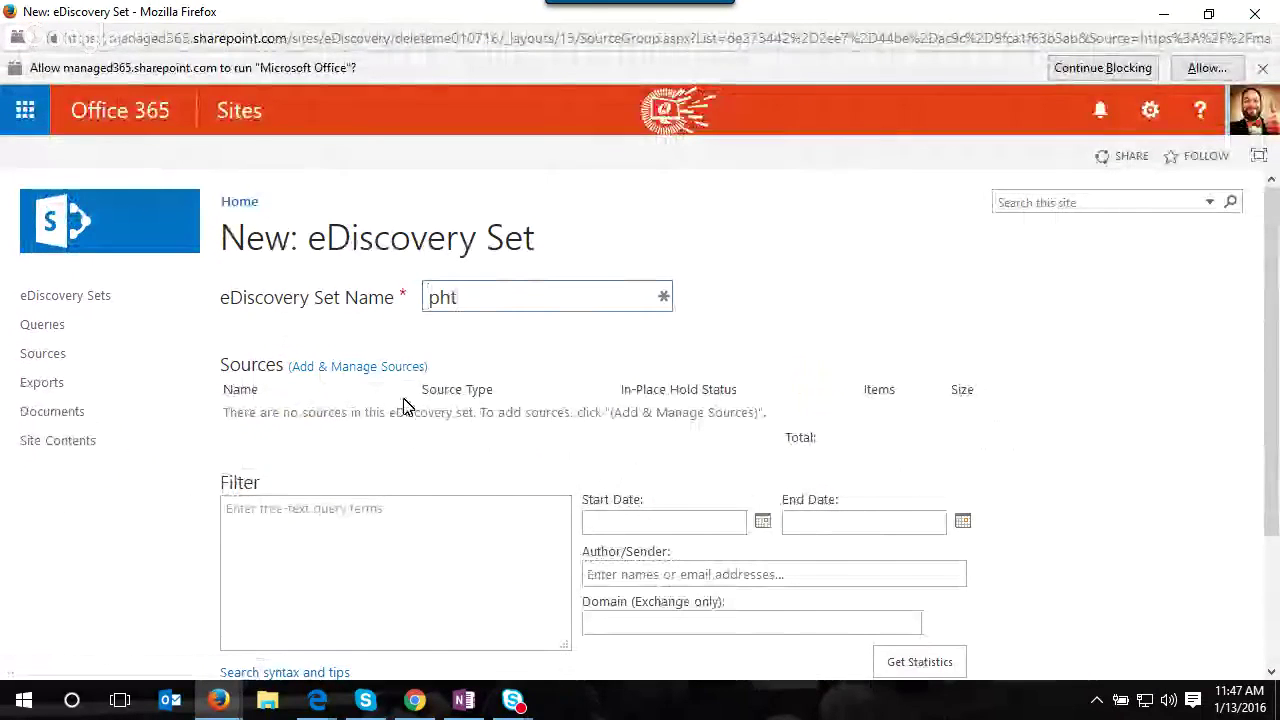
pyautogui.click(372, 368)
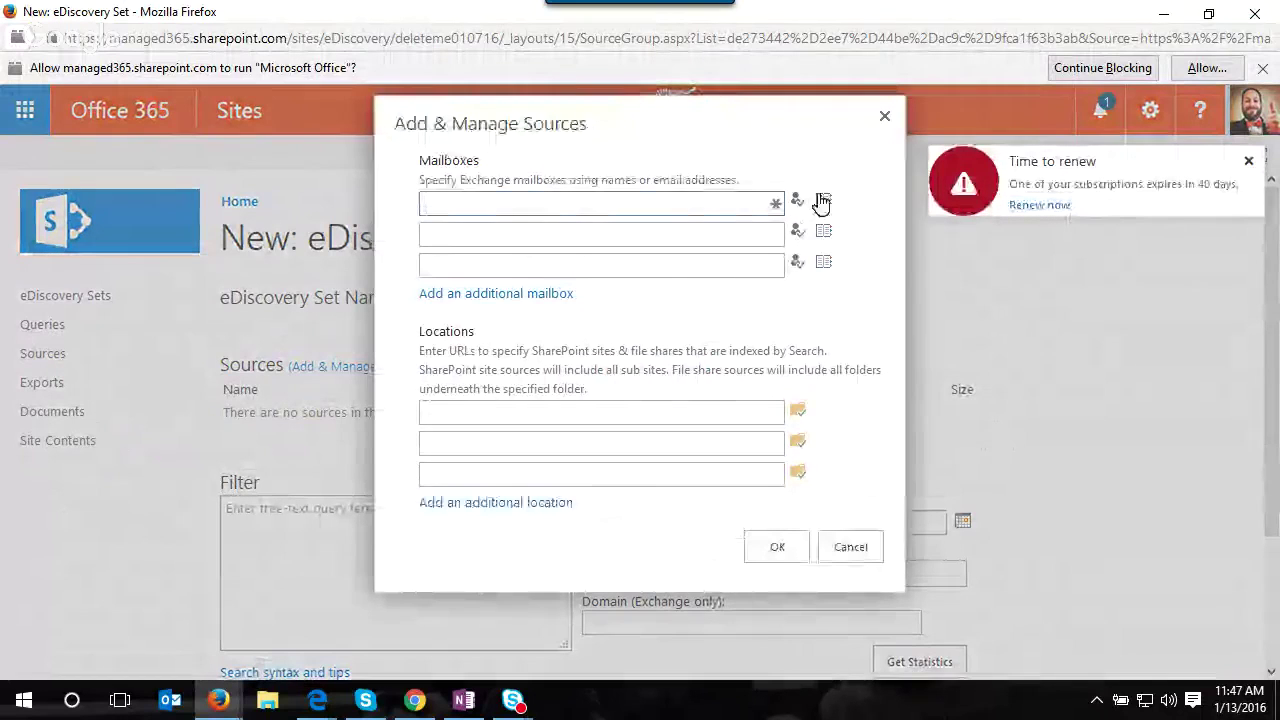
# - Find the second matching user's mailbox in the address book and save it as the set's source
pyautogui.click(823, 200)
pyautogui.write('jaosn')
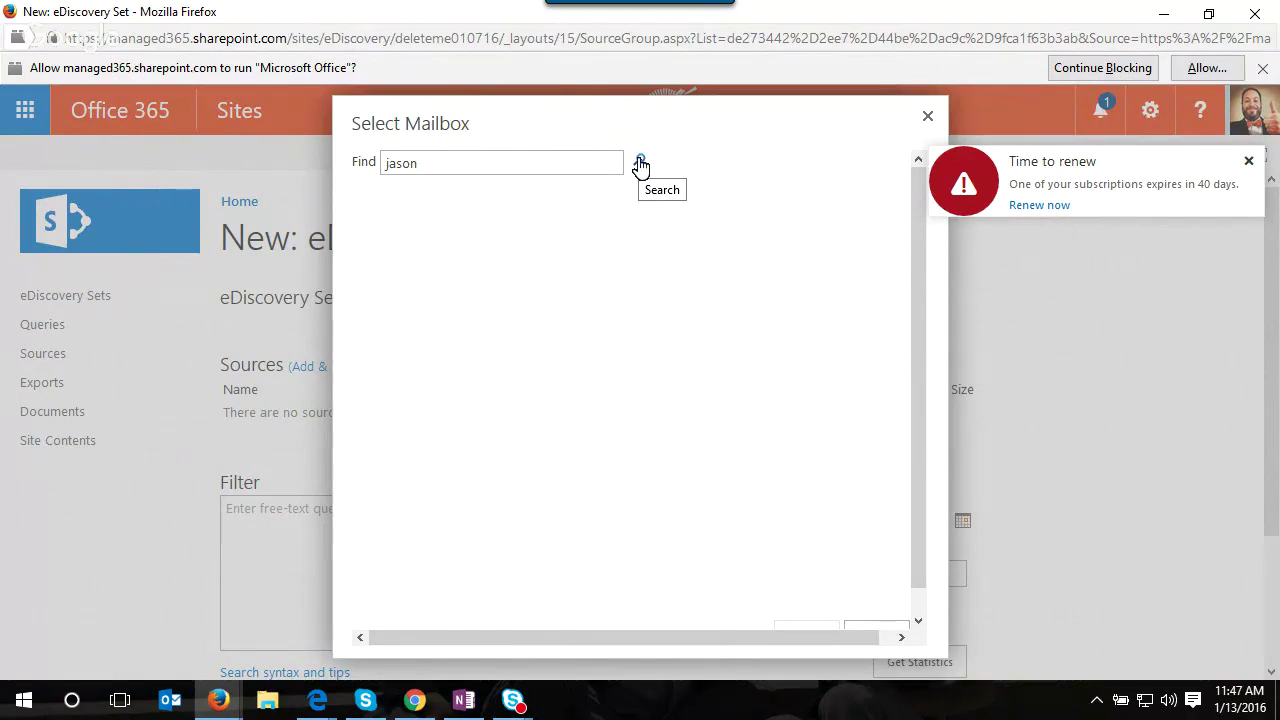
pyautogui.click(640, 162)
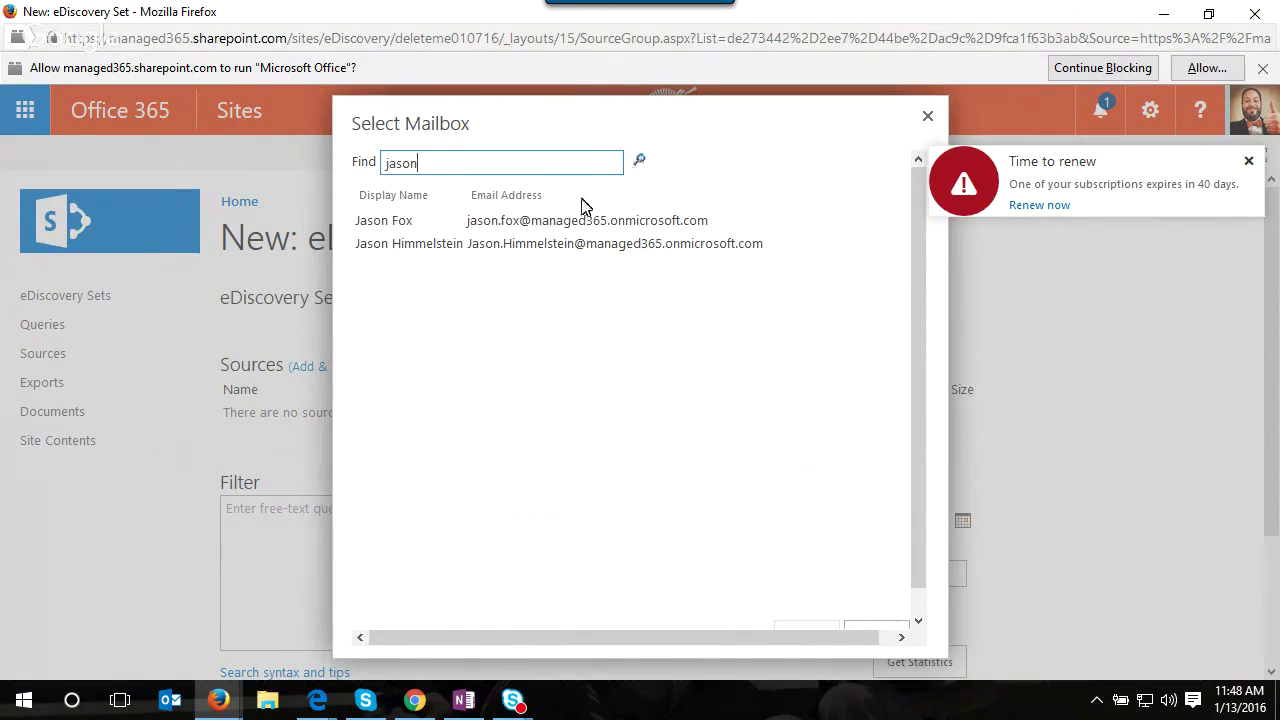
pyautogui.click(481, 254)
pyautogui.scroll(-1, 917, 374)
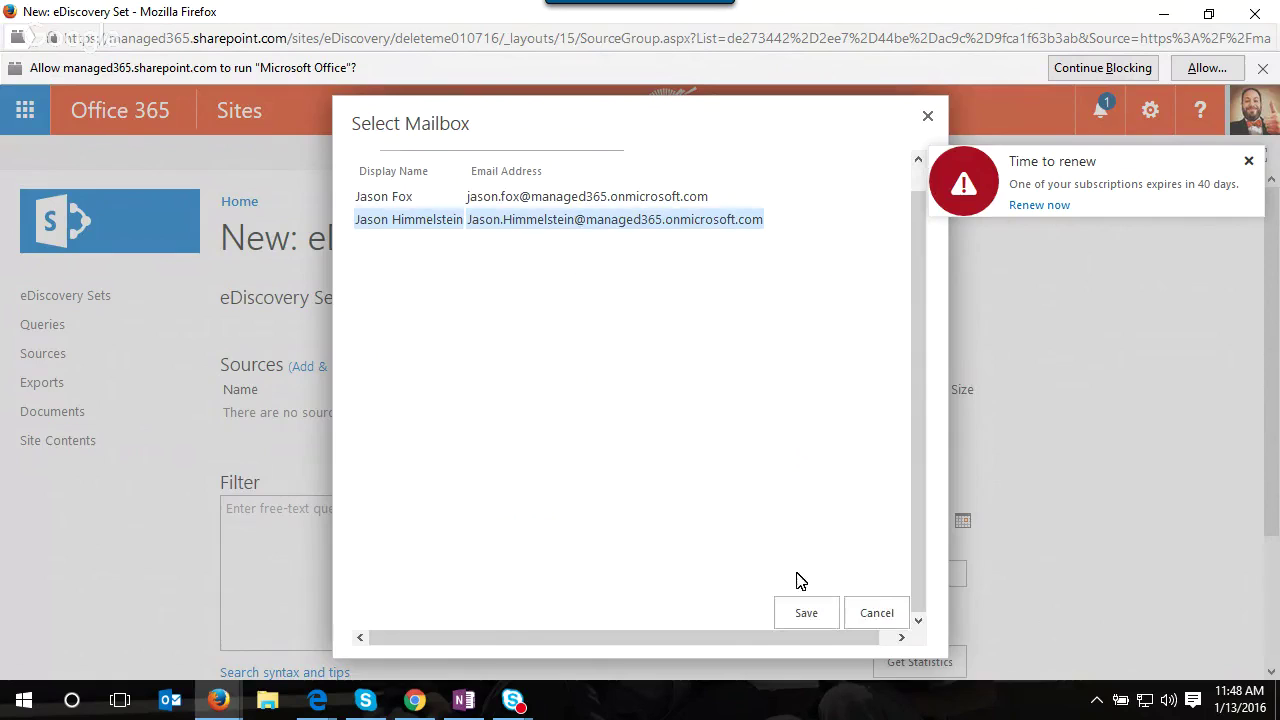
pyautogui.click(806, 616)
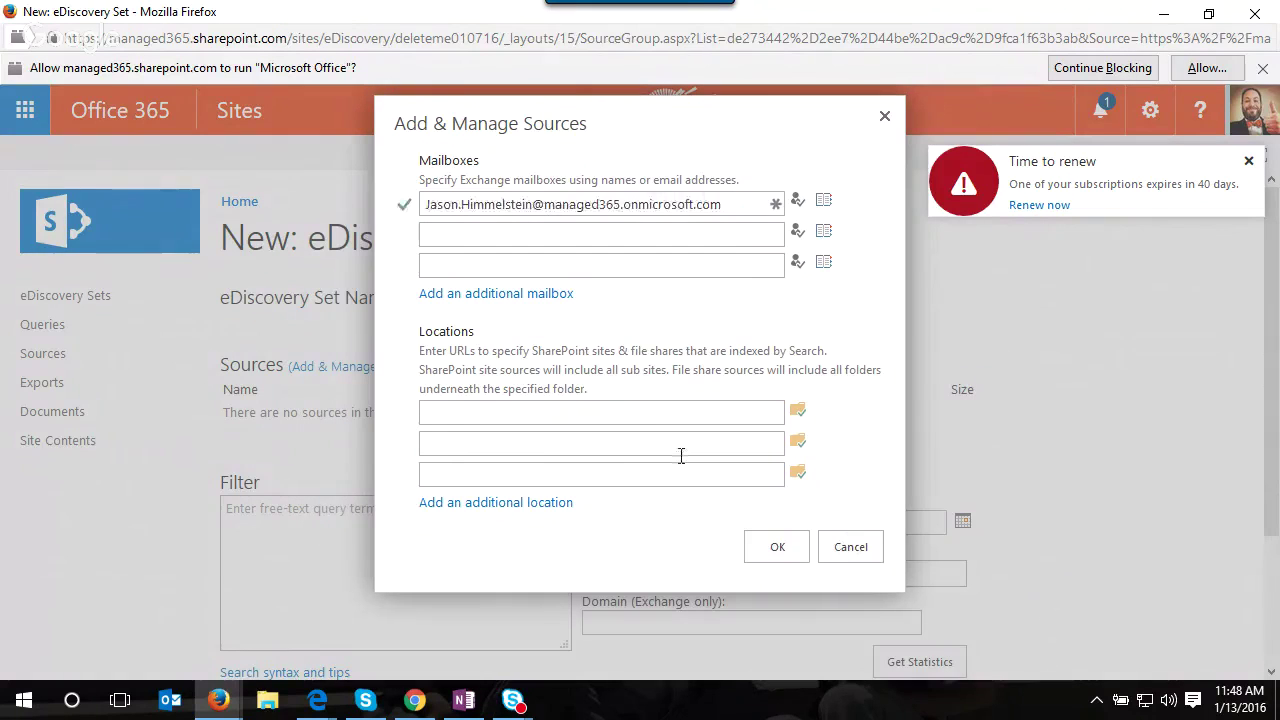
pyautogui.click(772, 556)
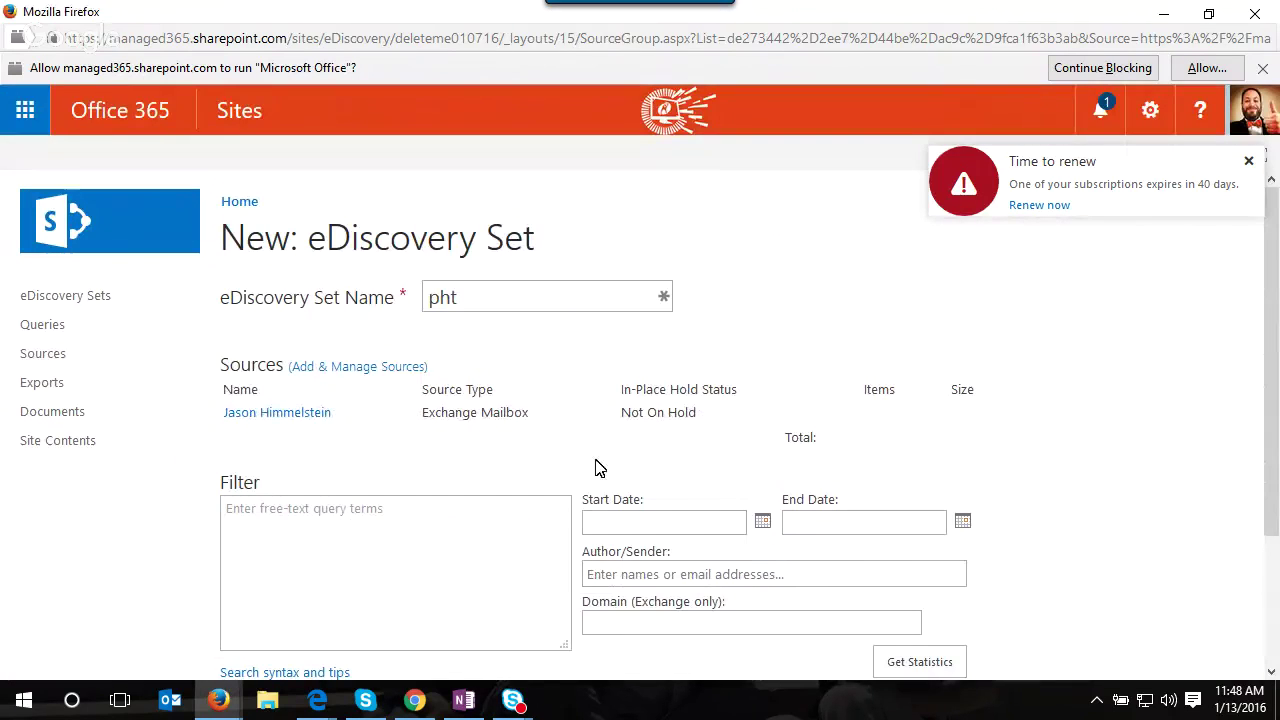
# - Pick Start Date 10/1/2015 and End Date 1/13/2016 from the date calendars
pyautogui.click(762, 521)
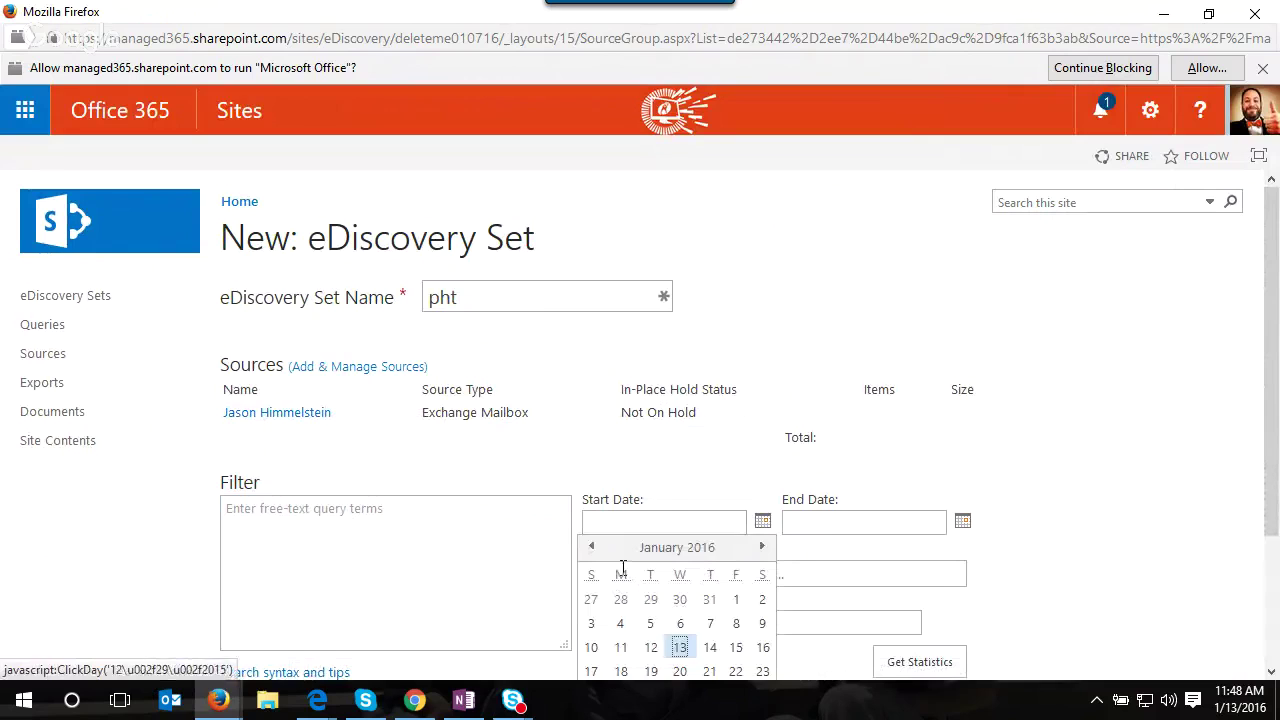
pyautogui.click(590, 548)
pyautogui.click(591, 548)
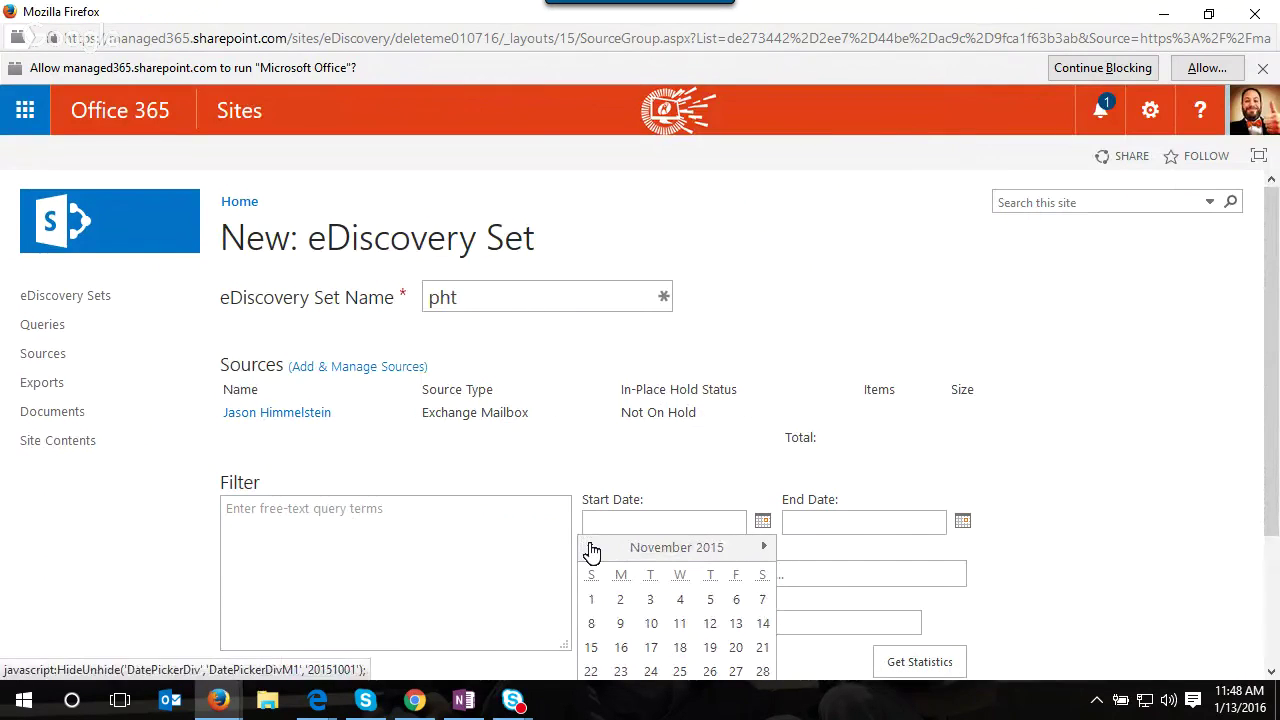
pyautogui.click(590, 548)
pyautogui.click(710, 601)
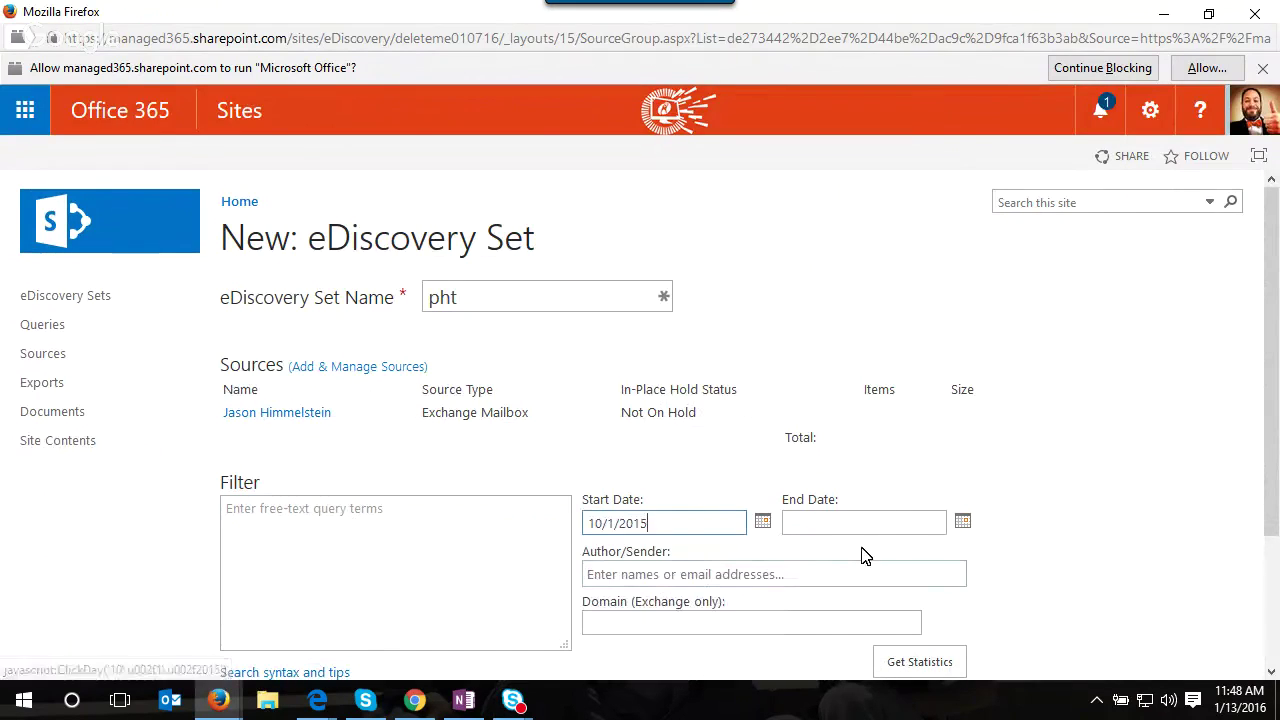
pyautogui.click(962, 523)
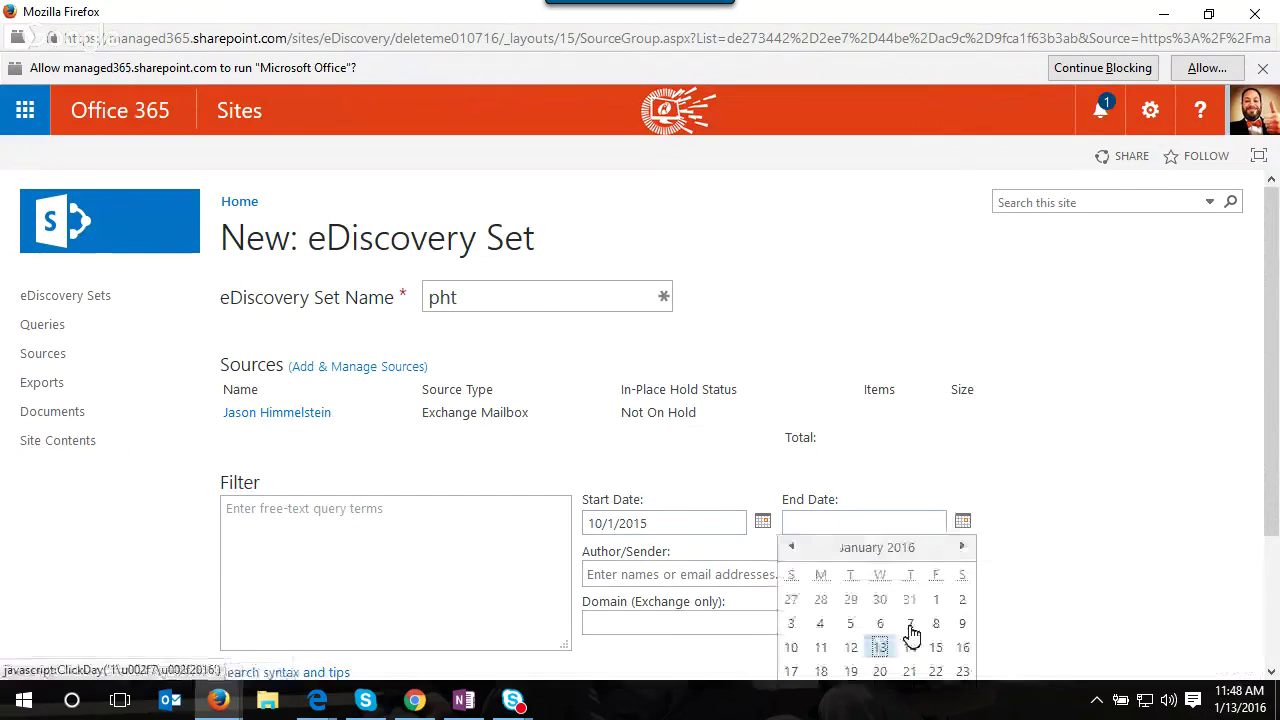
pyautogui.click(880, 648)
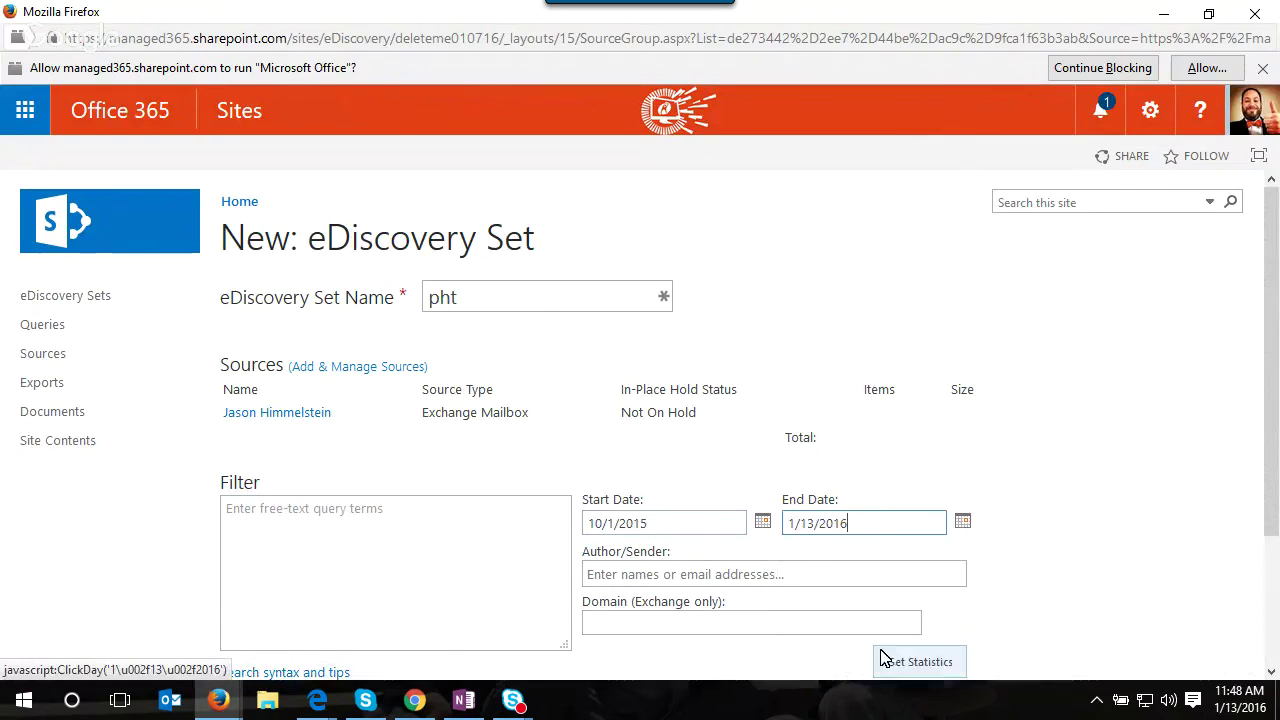
pyautogui.scroll(-3, 1088, 498)
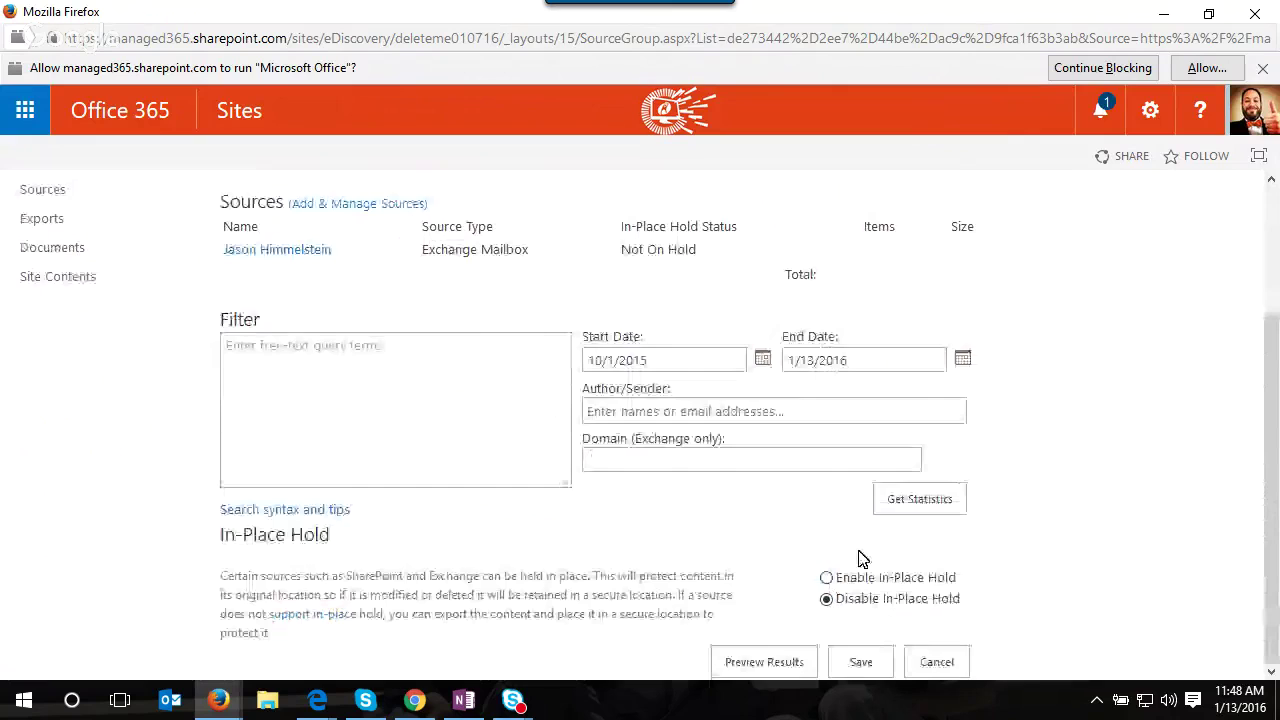
# - Get statistics for the pht mailbox source (240 items, 13.51 MB) and review the Exchange results preview
pyautogui.click(958, 508)
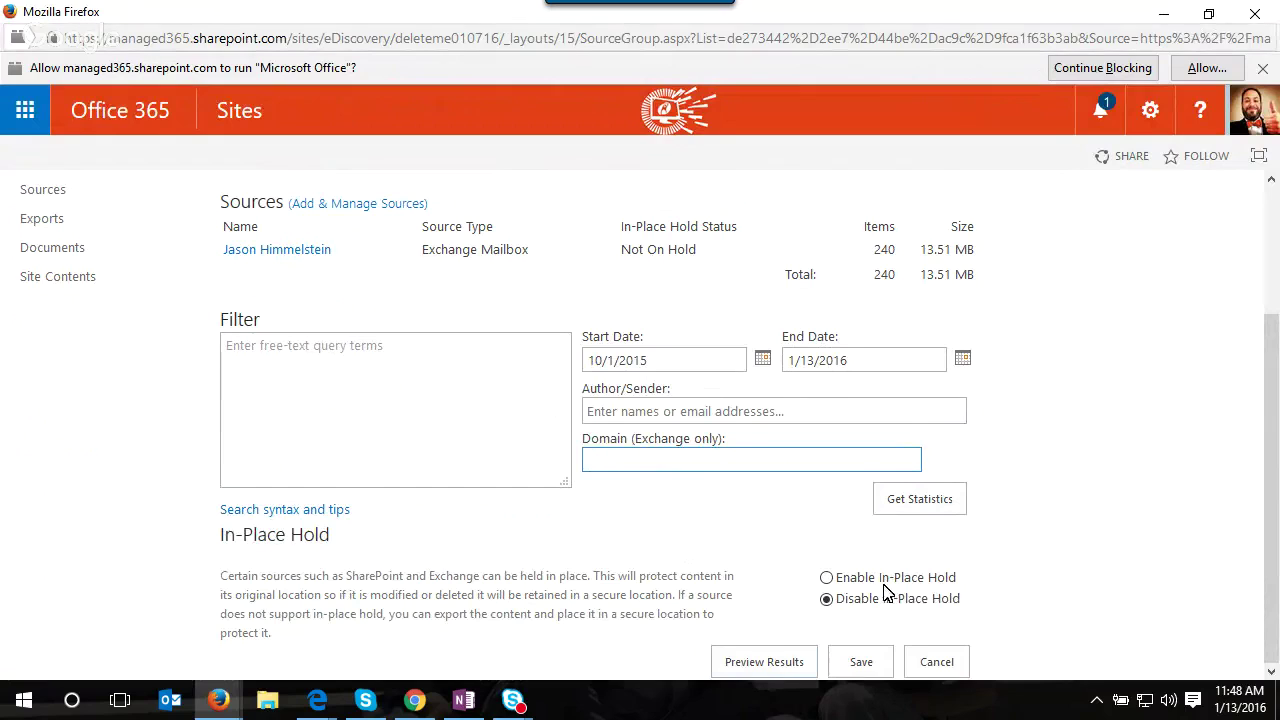
pyautogui.click(764, 662)
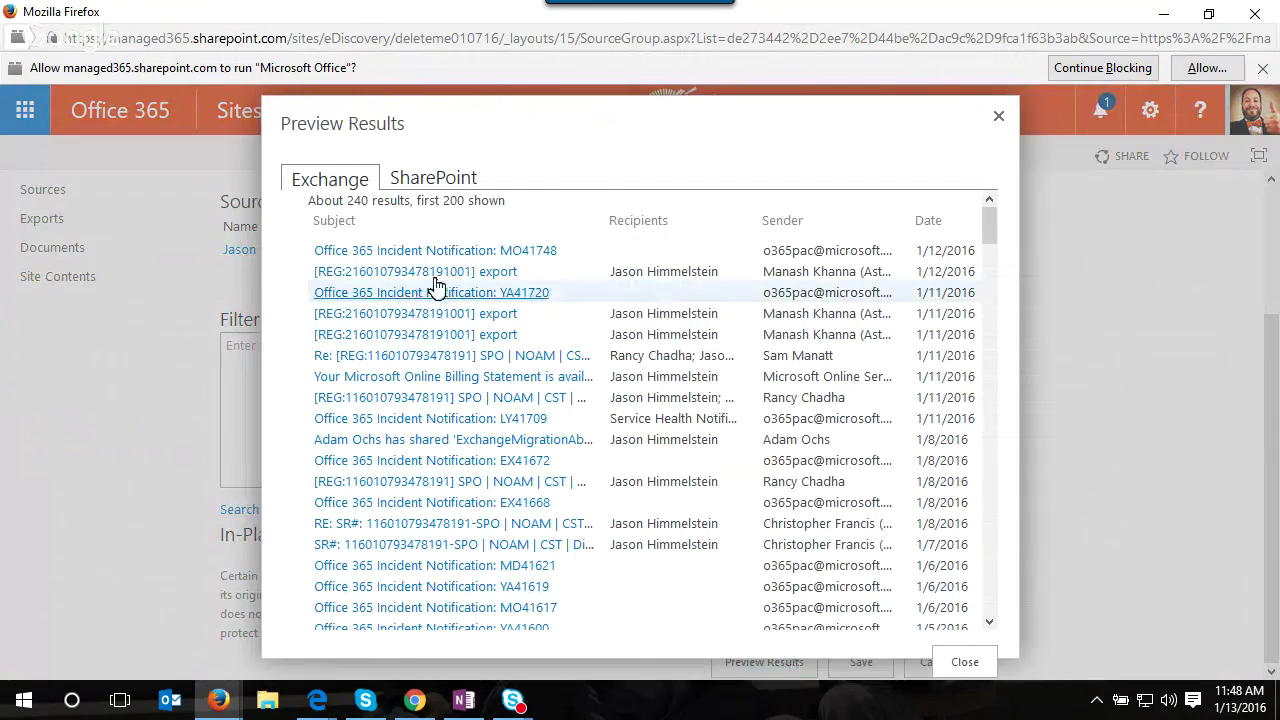
pyautogui.scroll(-2, 686, 393)
pyautogui.scroll(-1, 686, 393)
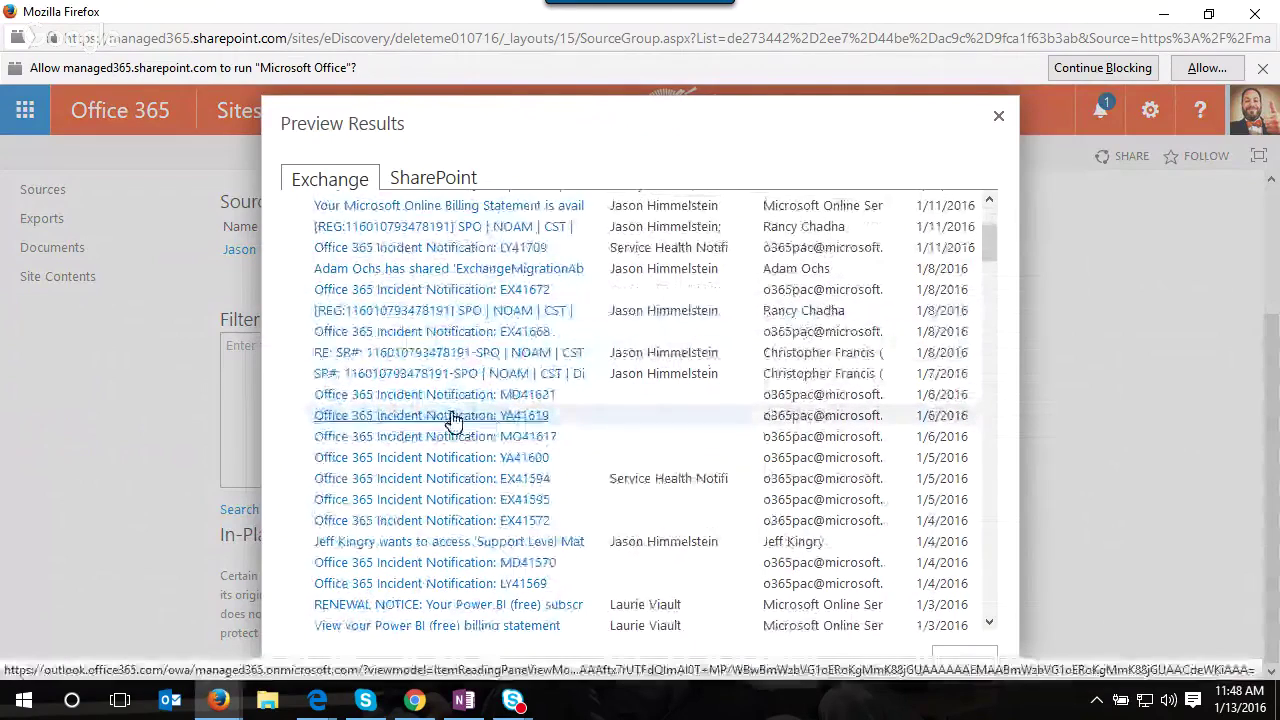
pyautogui.scroll(-7, 591, 458)
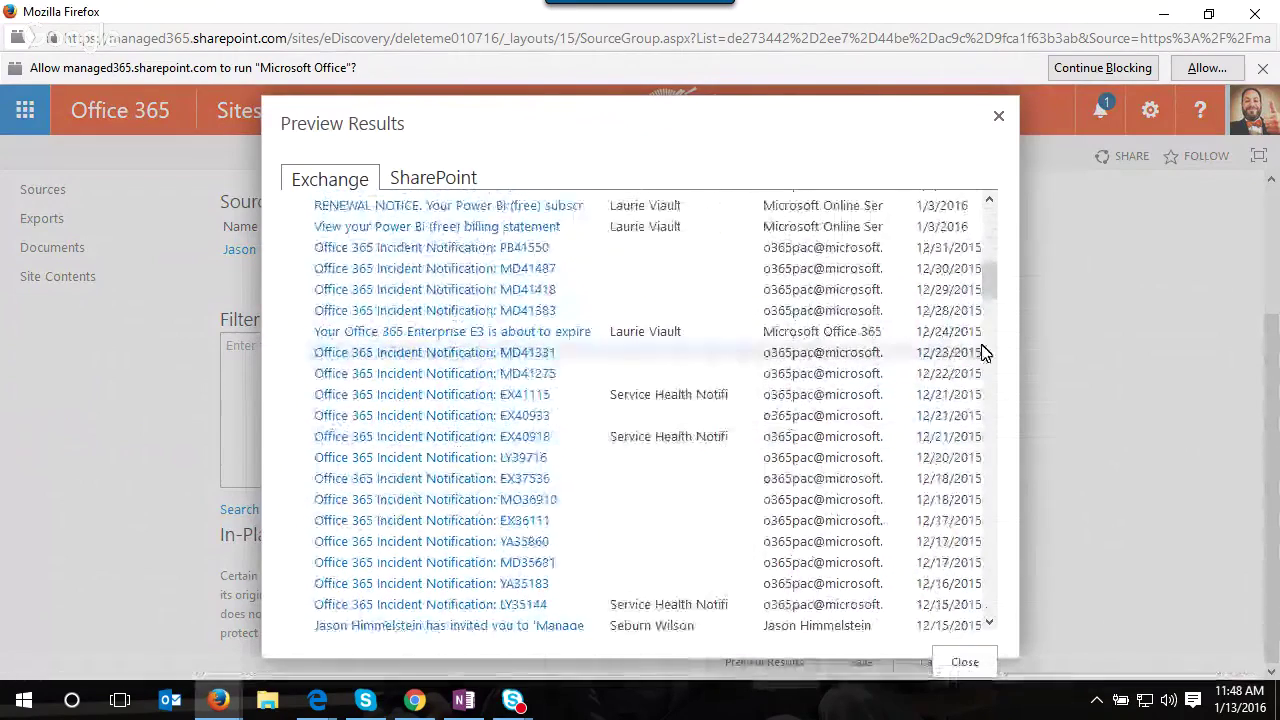
pyautogui.click(1000, 121)
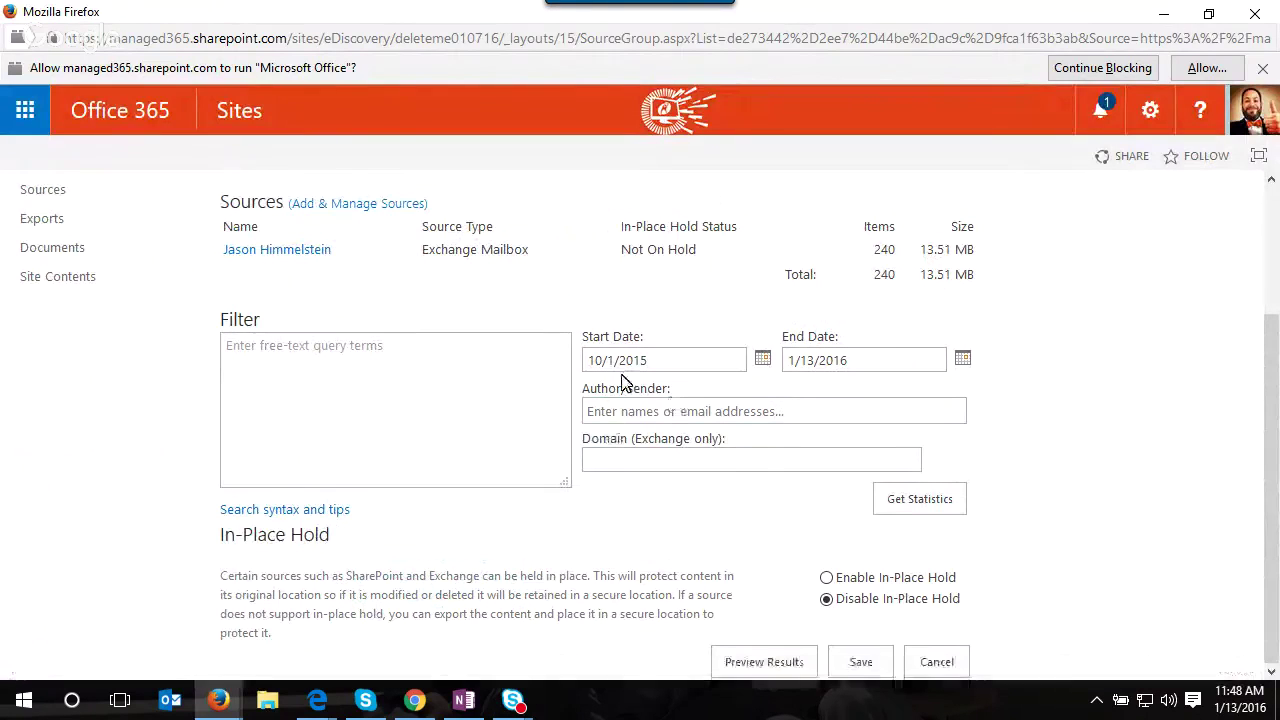
# - Leave the Author/Sender filter empty and save the pht eDiscovery set with its 240-item mailbox source
pyautogui.click(669, 412)
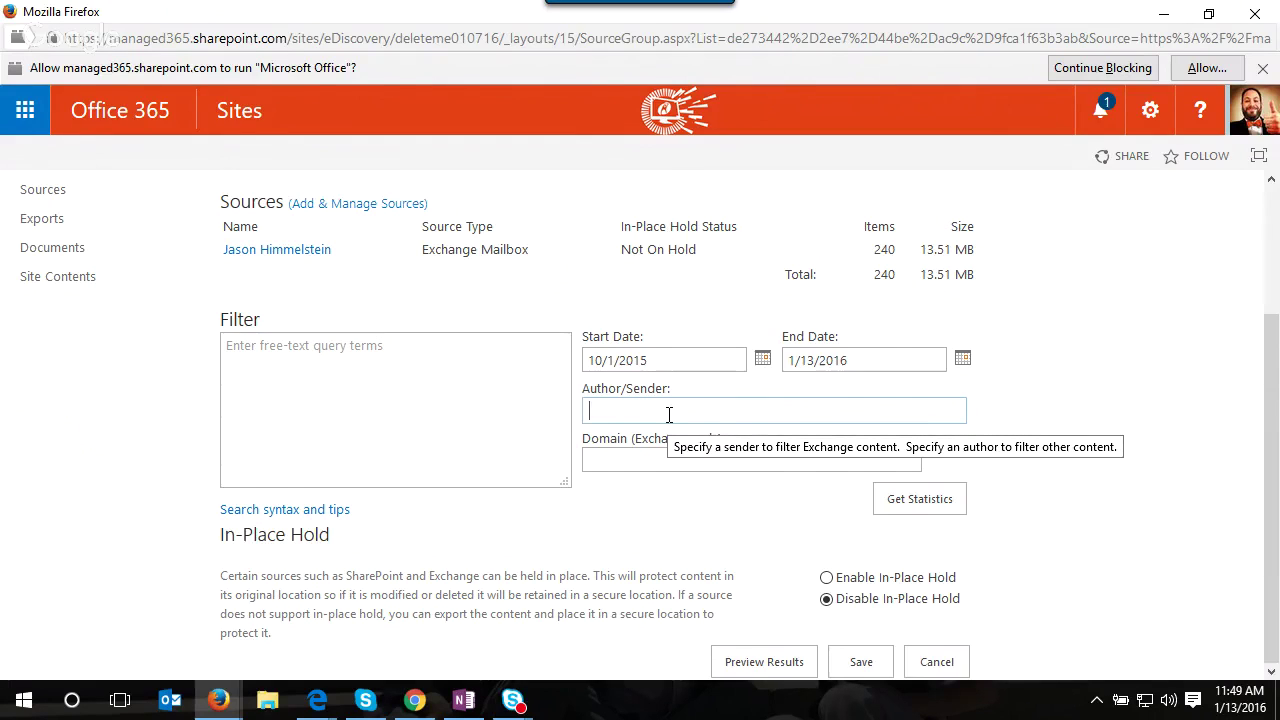
pyautogui.click(669, 412)
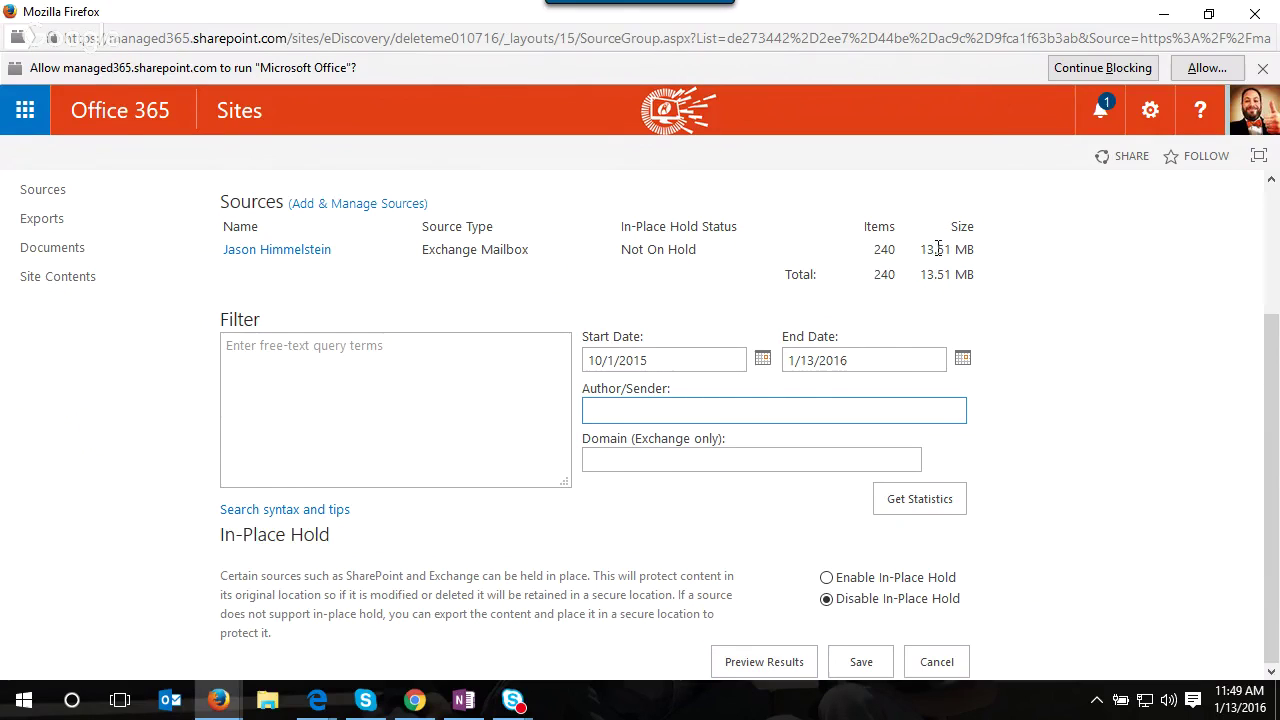
pyautogui.moveTo(875, 250); pyautogui.dragTo(884, 249)
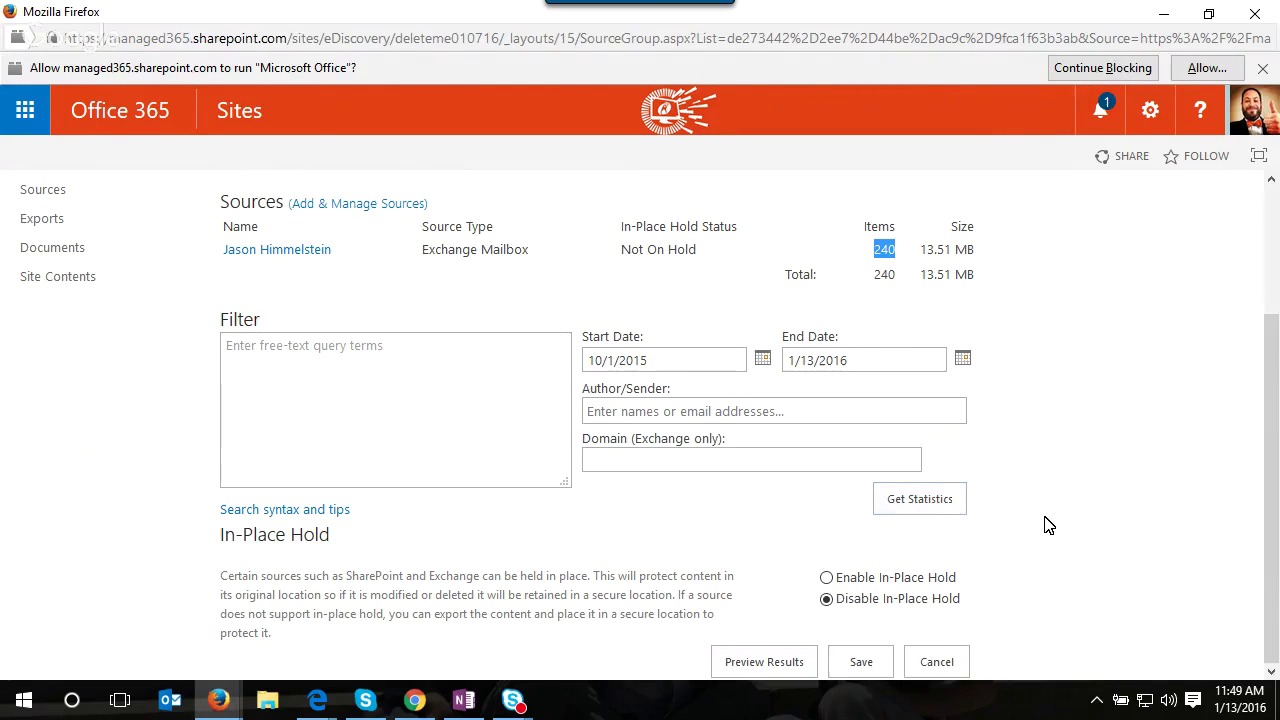
pyautogui.click(862, 670)
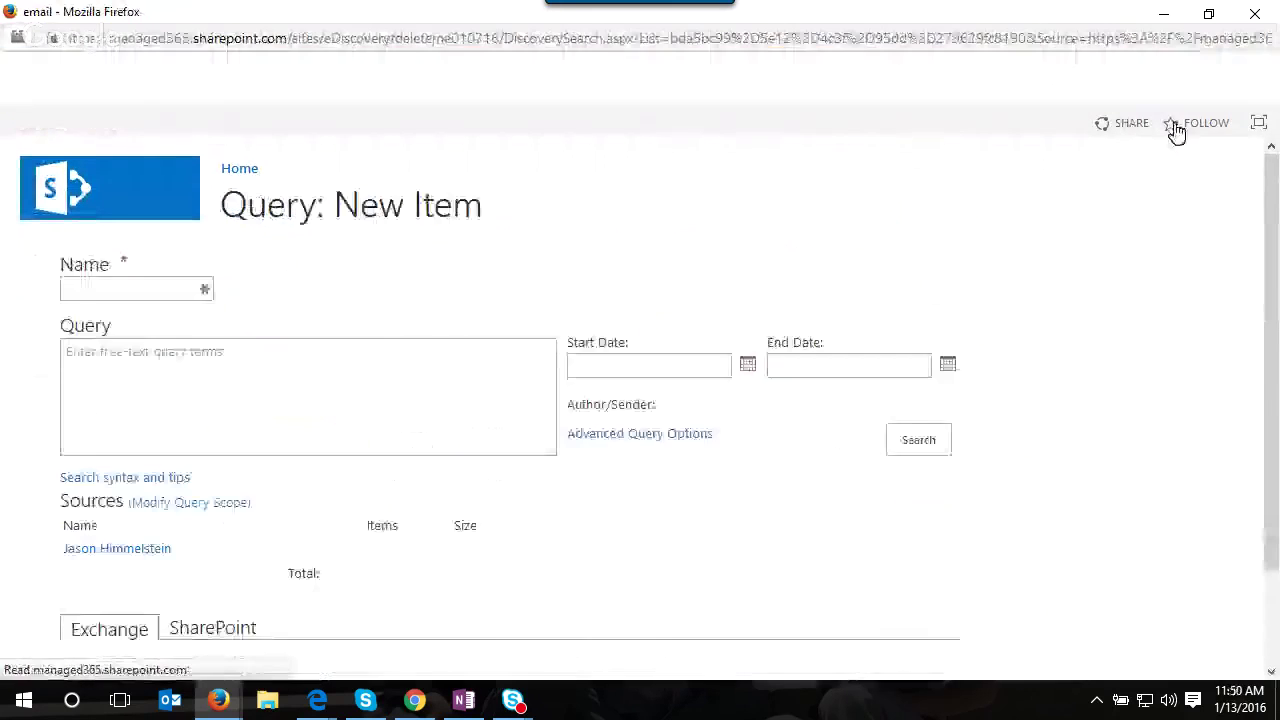
# - Limit the pht query to email messages
pyautogui.scroll(-4, 600, 435)
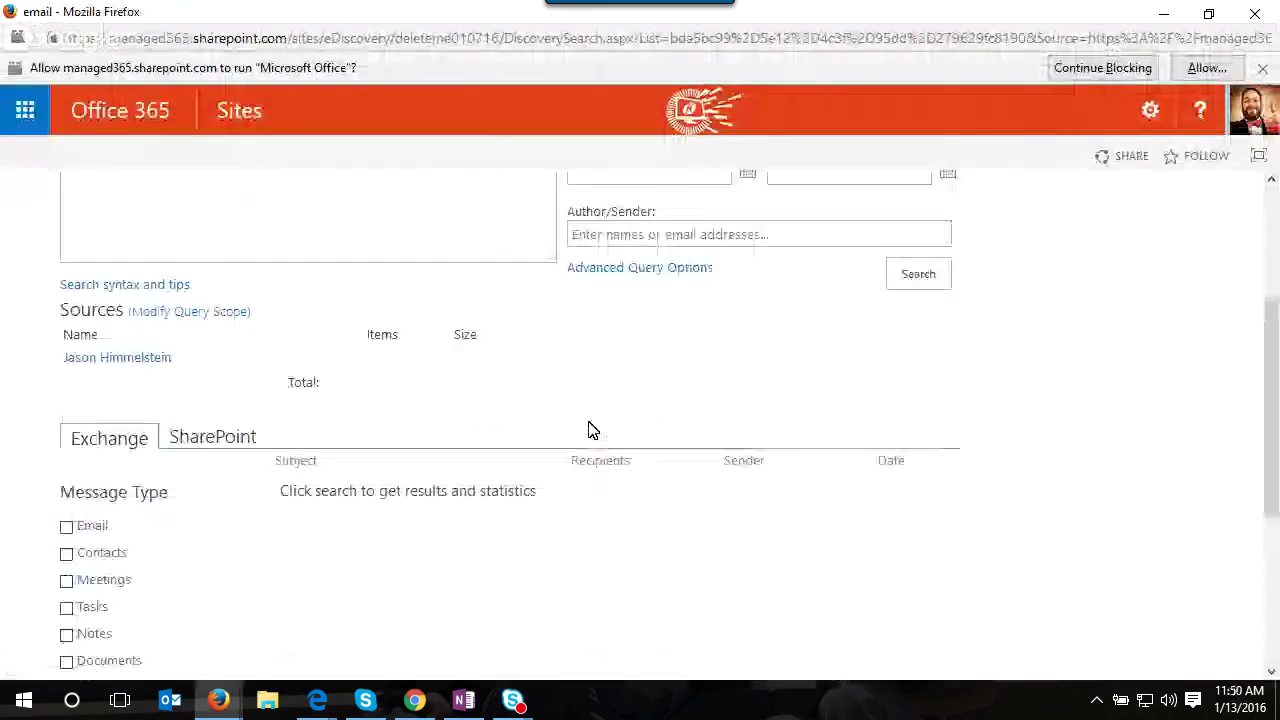
pyautogui.click(66, 524)
pyautogui.scroll(-4, 646, 558)
pyautogui.scroll(-1, 700, 558)
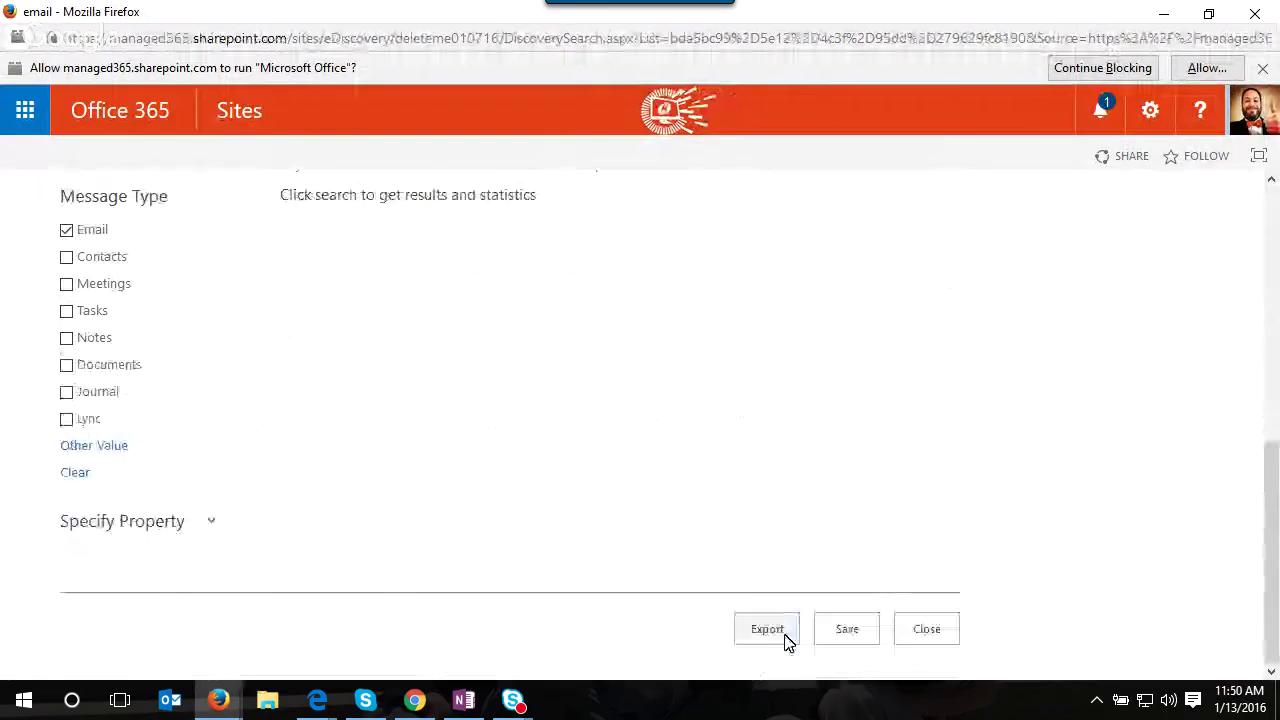
# - Create an export named pht, updating its estimate to 240 items (13.51 MB), and submit it
pyautogui.click(782, 641)
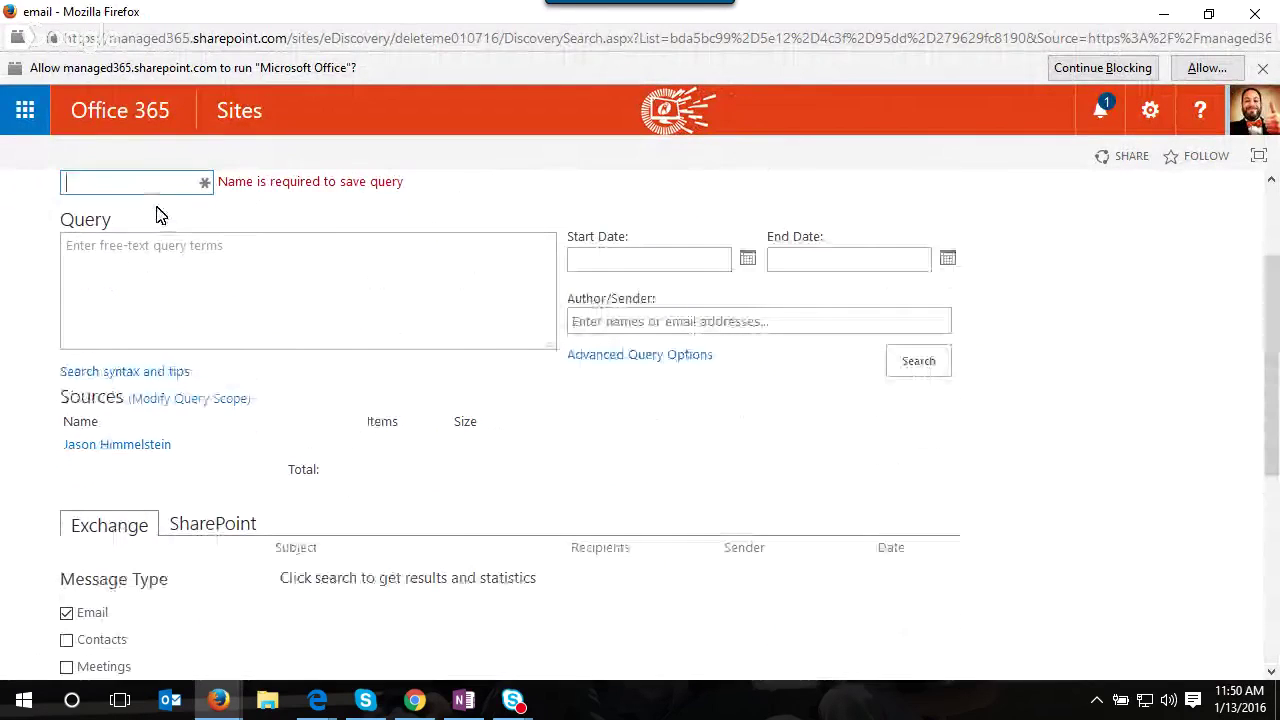
pyautogui.write('pht')
pyautogui.scroll(-4, 500, 600)
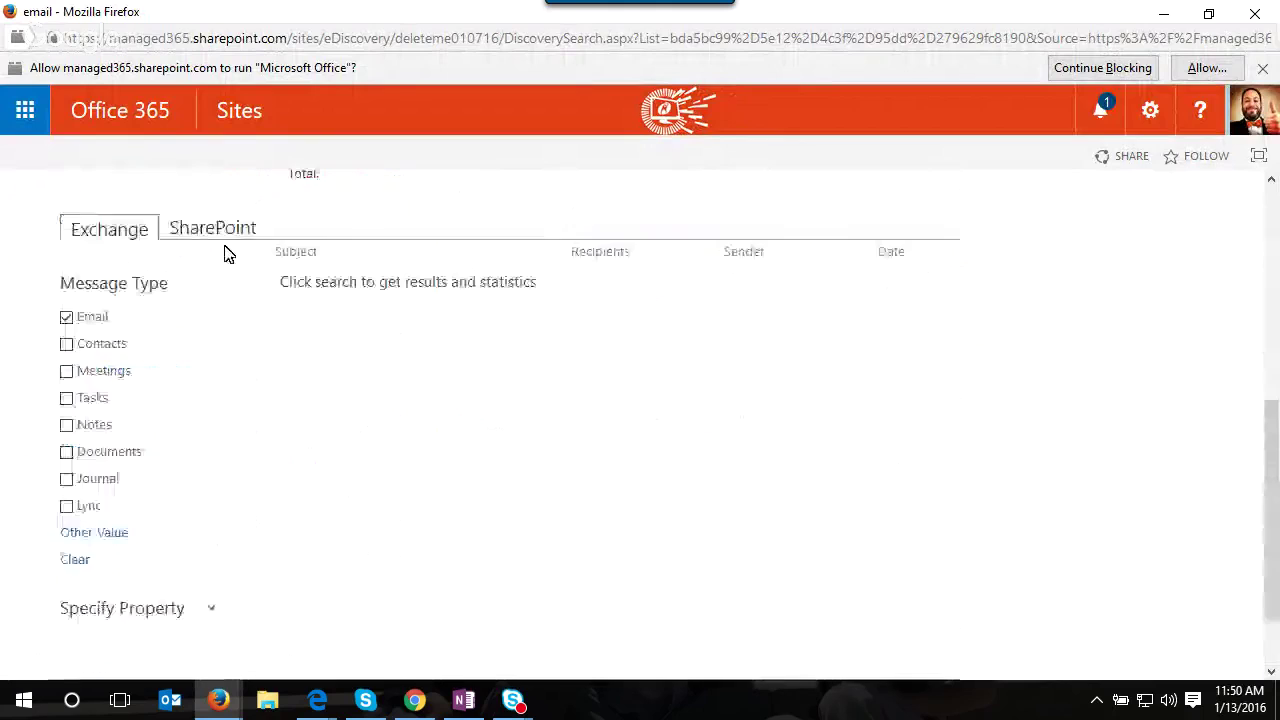
pyautogui.click(777, 632)
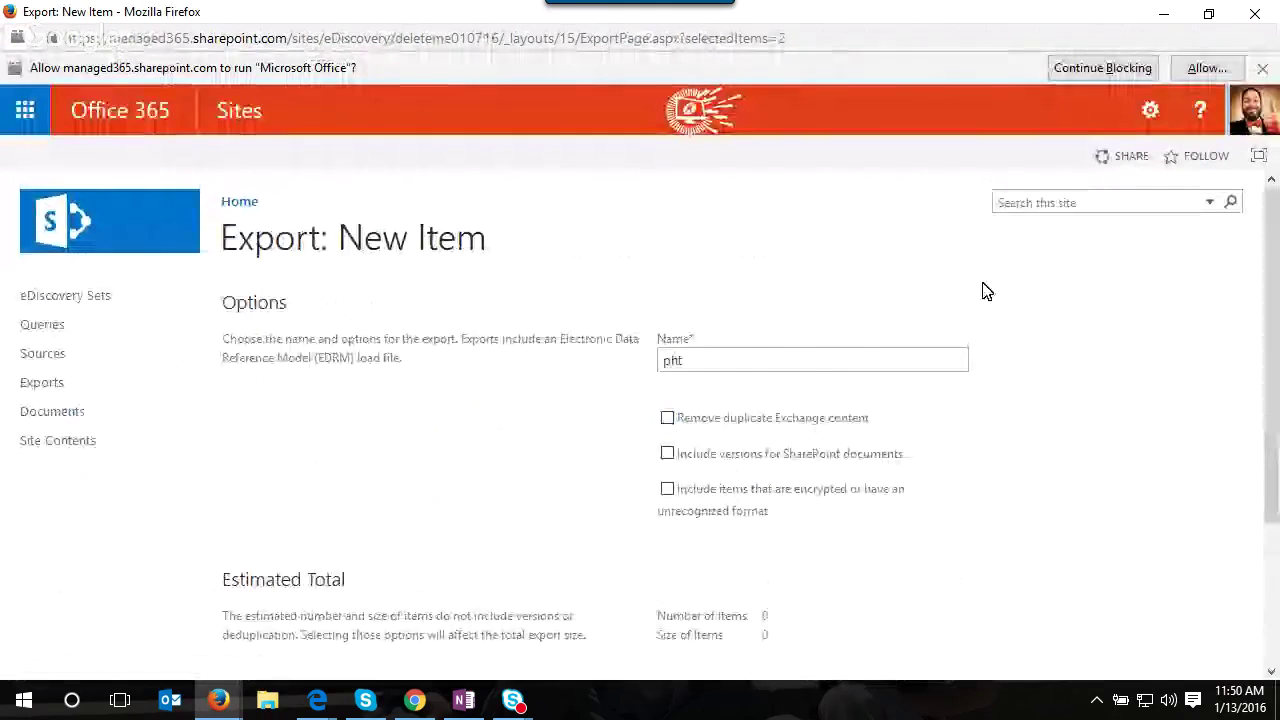
pyautogui.scroll(-3, 949, 455)
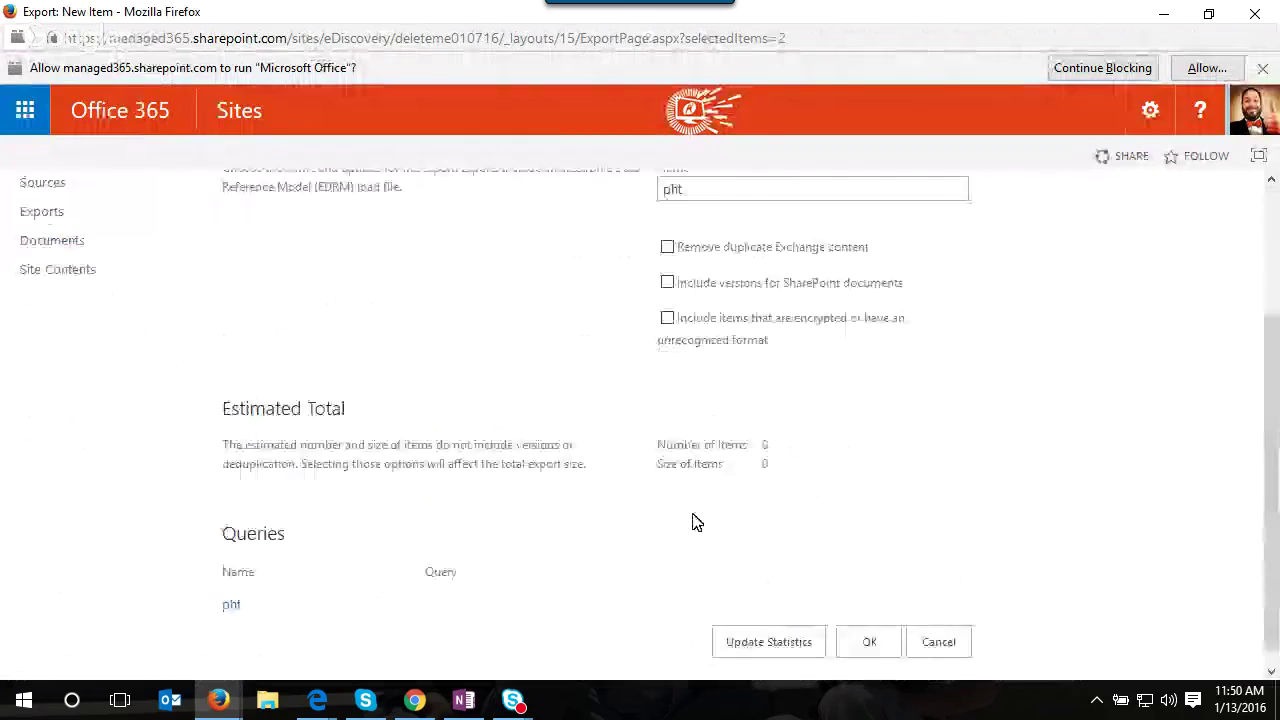
pyautogui.click(777, 640)
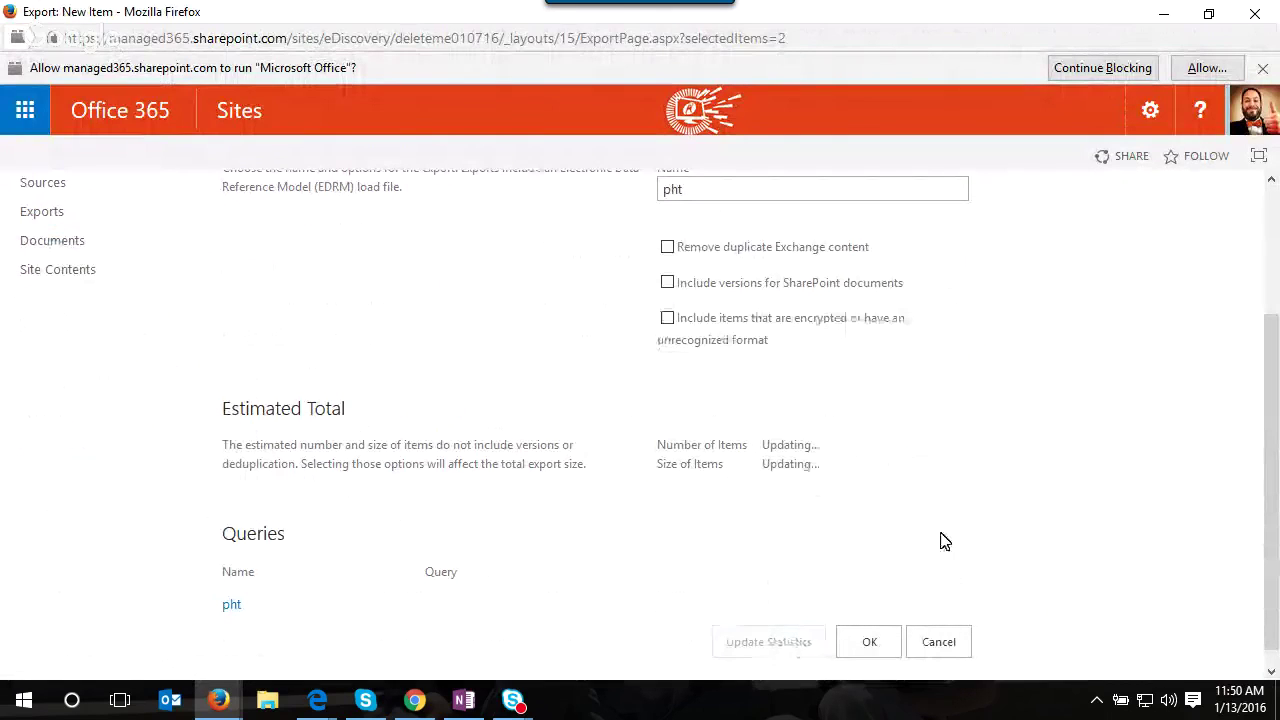
pyautogui.click(872, 626)
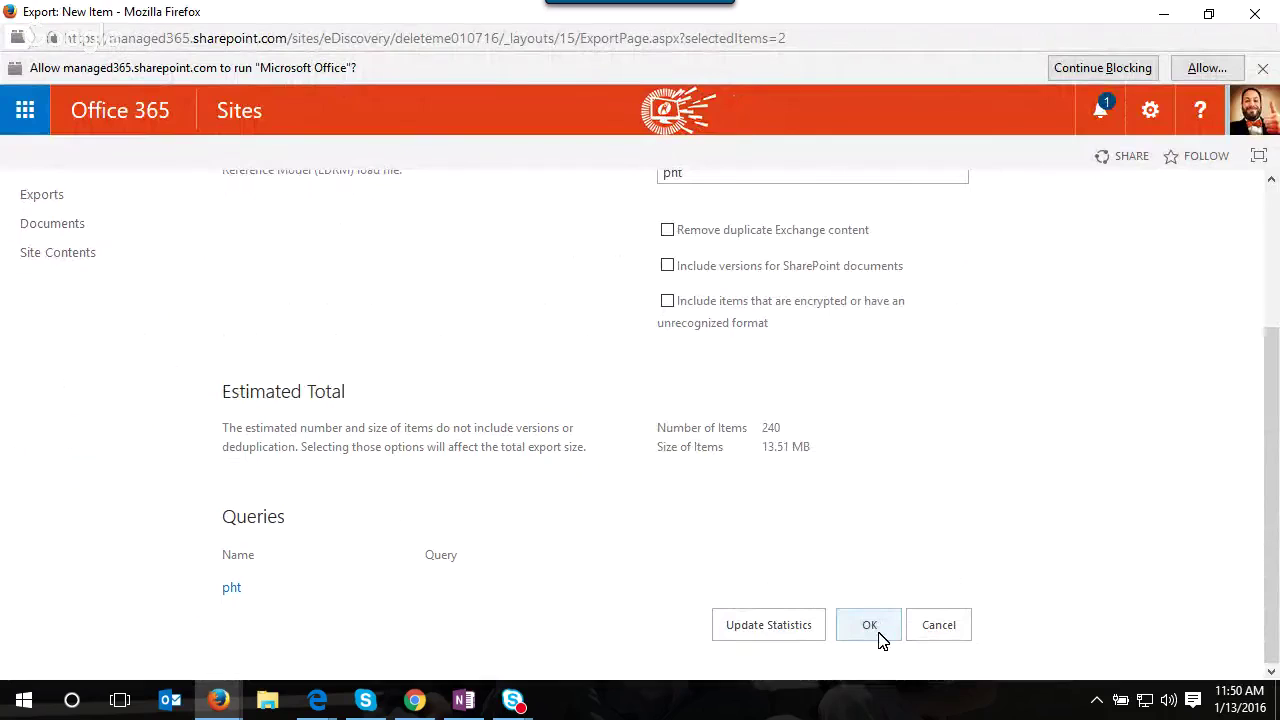
pyautogui.click(880, 636)
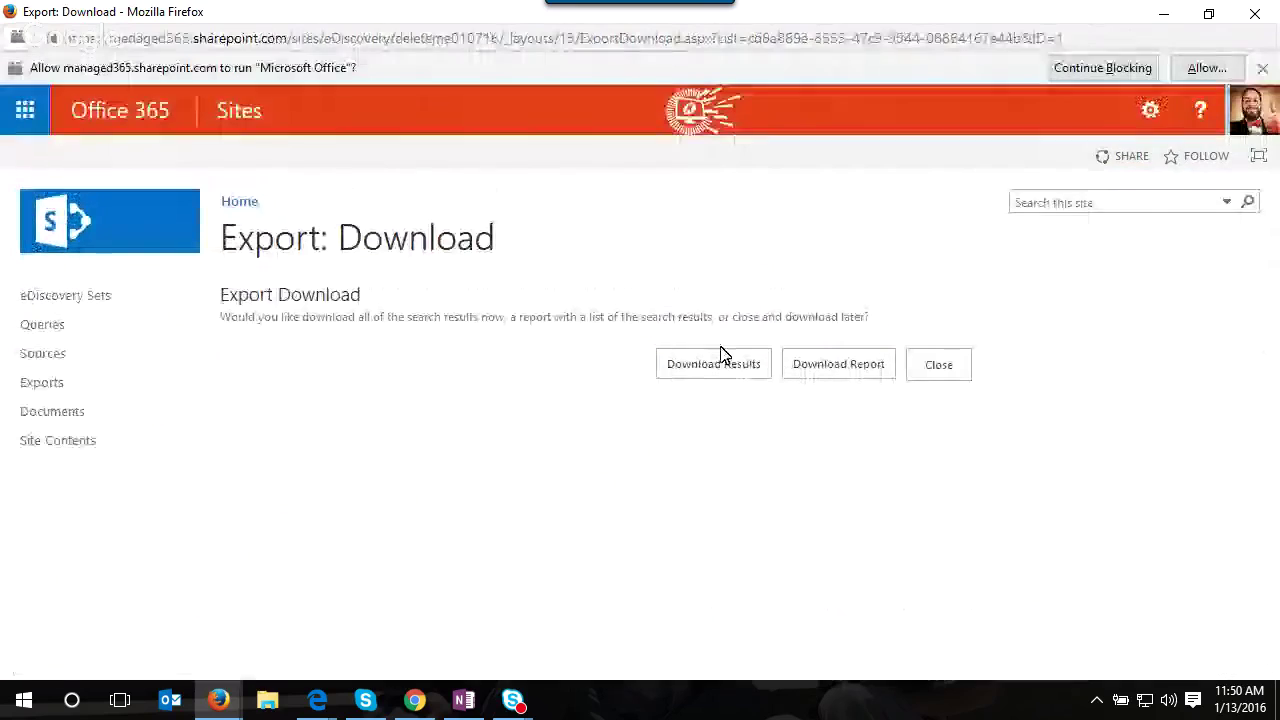
# - Save the DiscoveryDownloadManager file from Download Results into the Dropbox installers folder
pyautogui.click(713, 364)
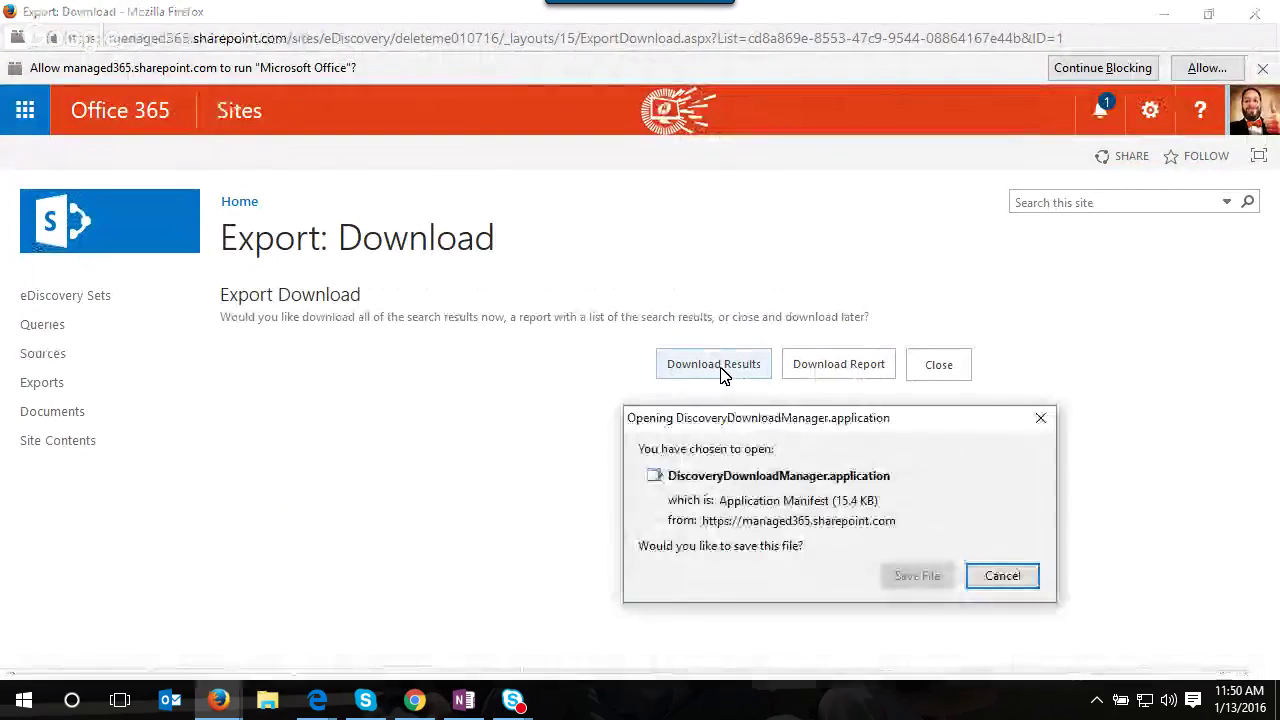
pyautogui.click(912, 580)
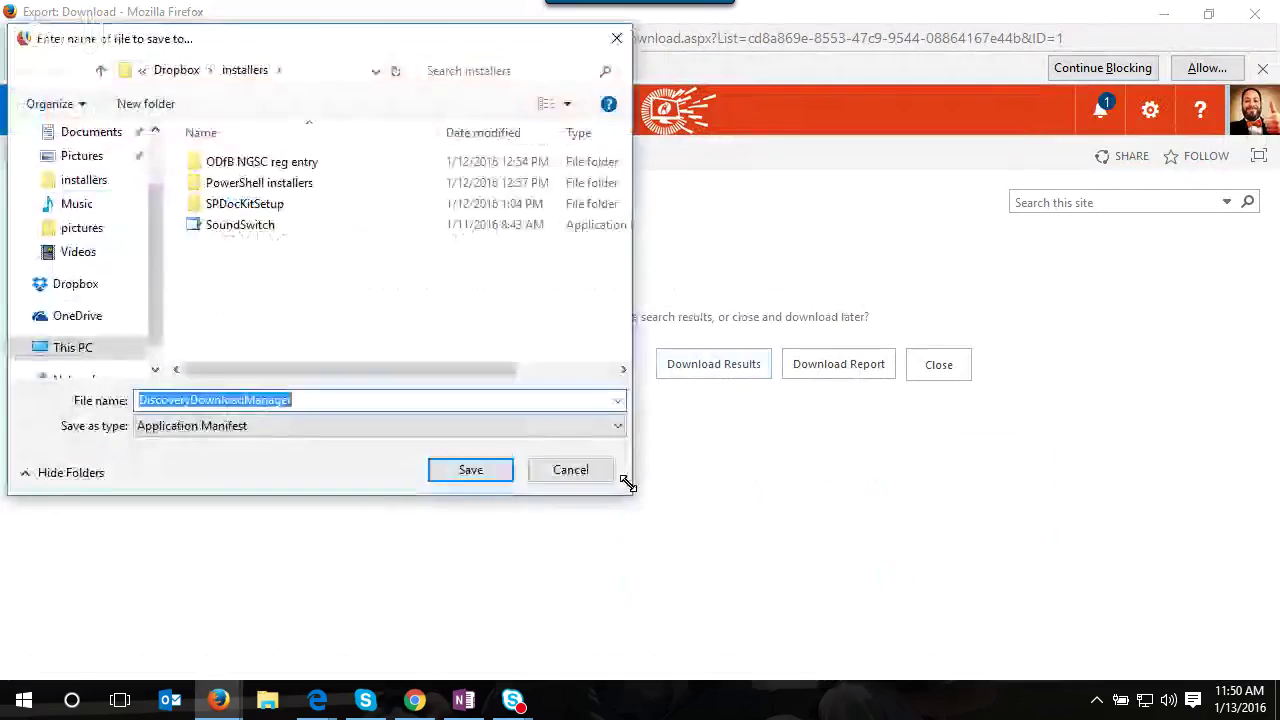
pyautogui.click(460, 484)
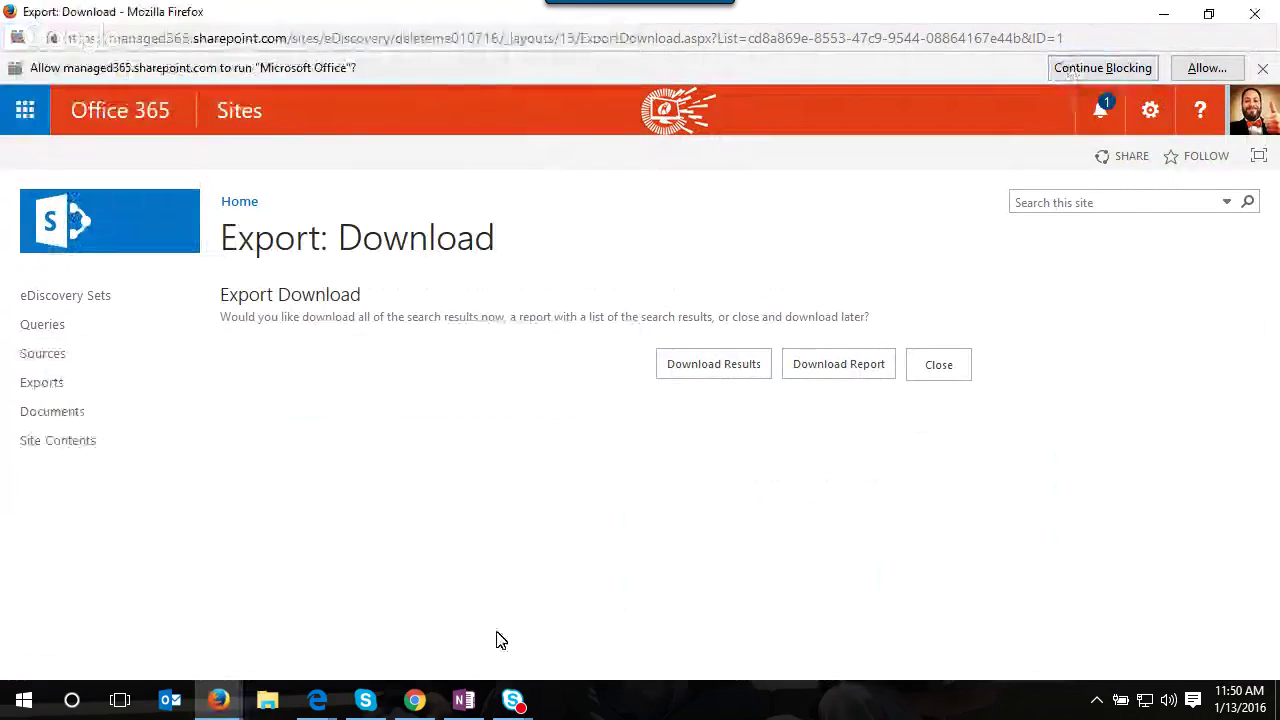
pyautogui.click(267, 700)
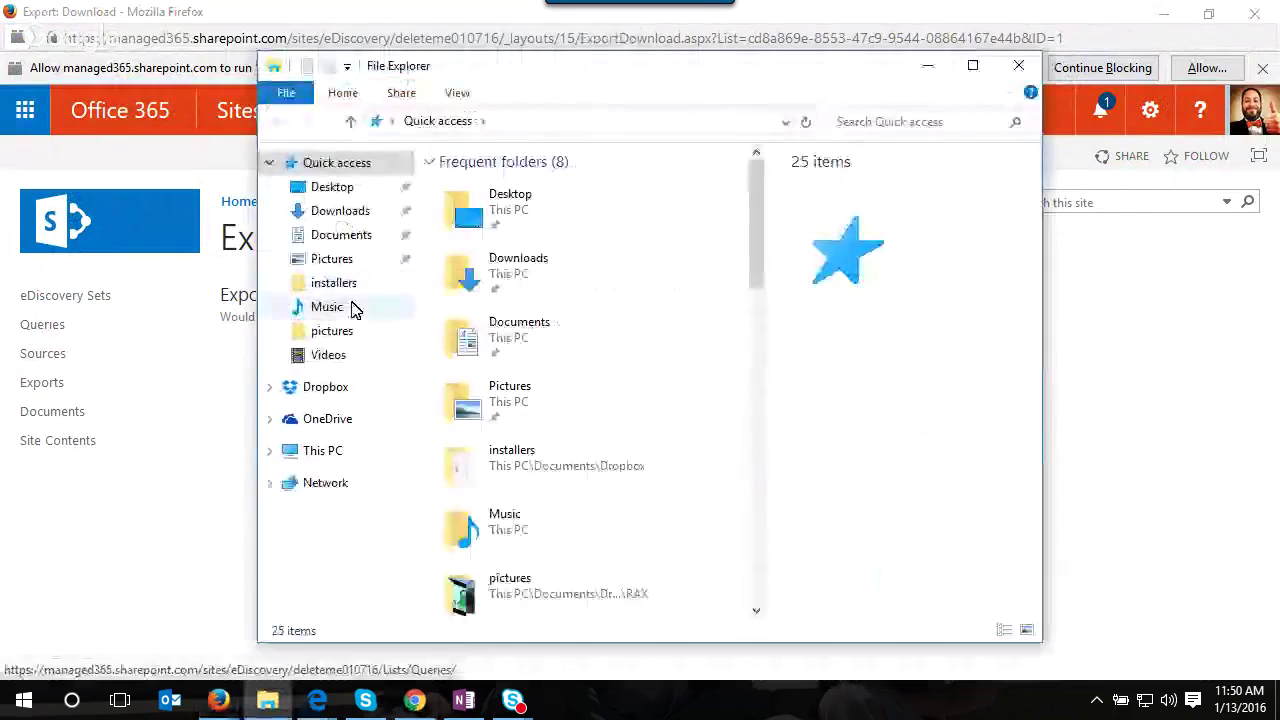
# - Launch DiscoveryDownloadManager from Dropbox\installers and dismiss the 'Application cannot be started' error
pyautogui.click(328, 389)
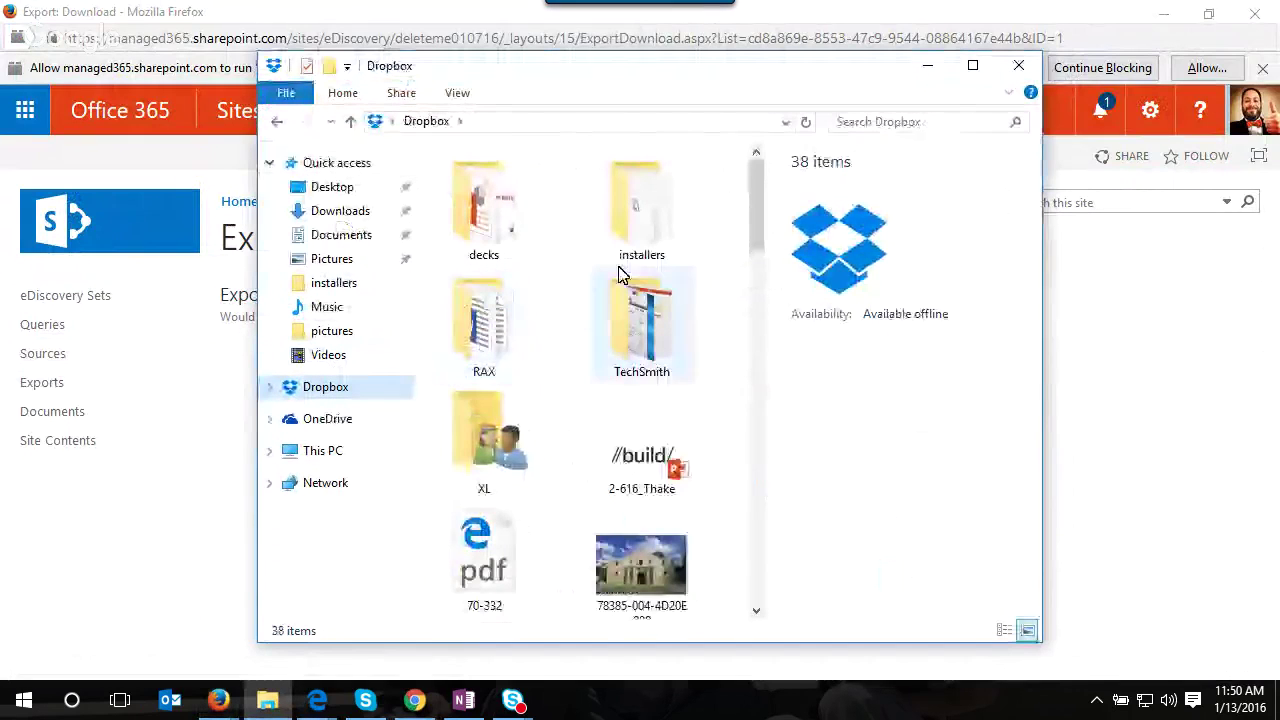
pyautogui.doubleClick(634, 234)
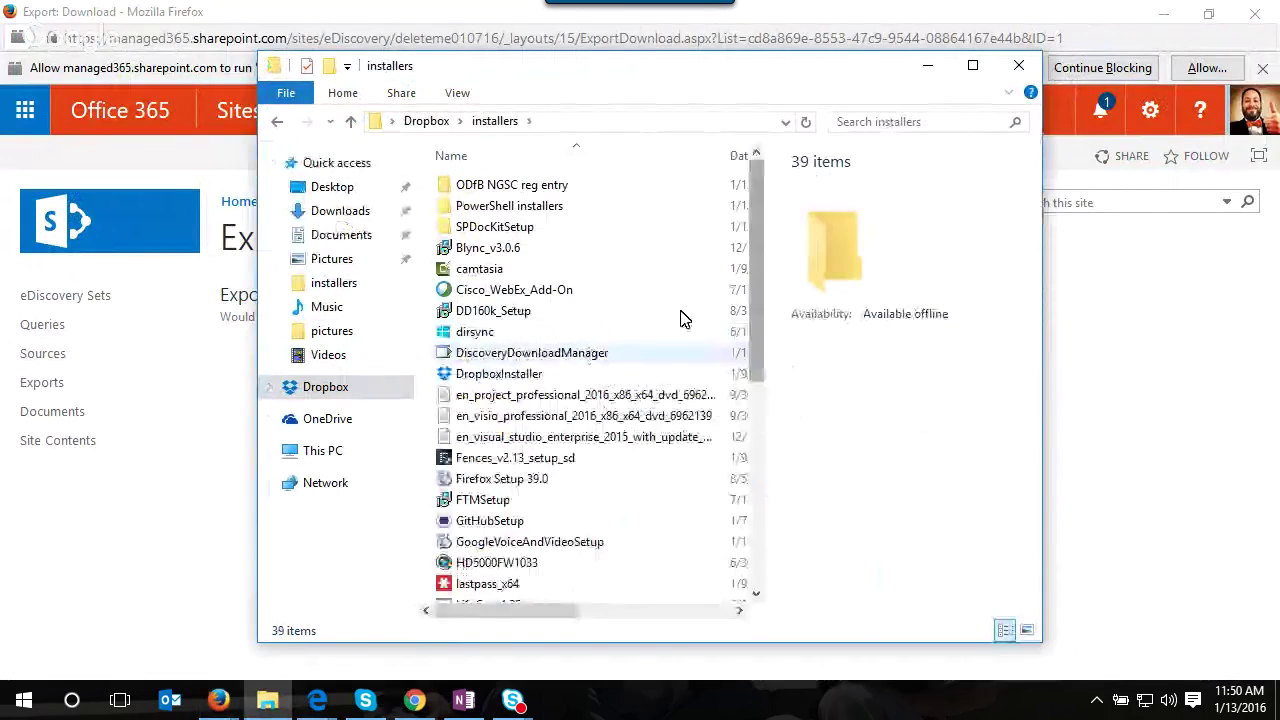
pyautogui.doubleClick(566, 353)
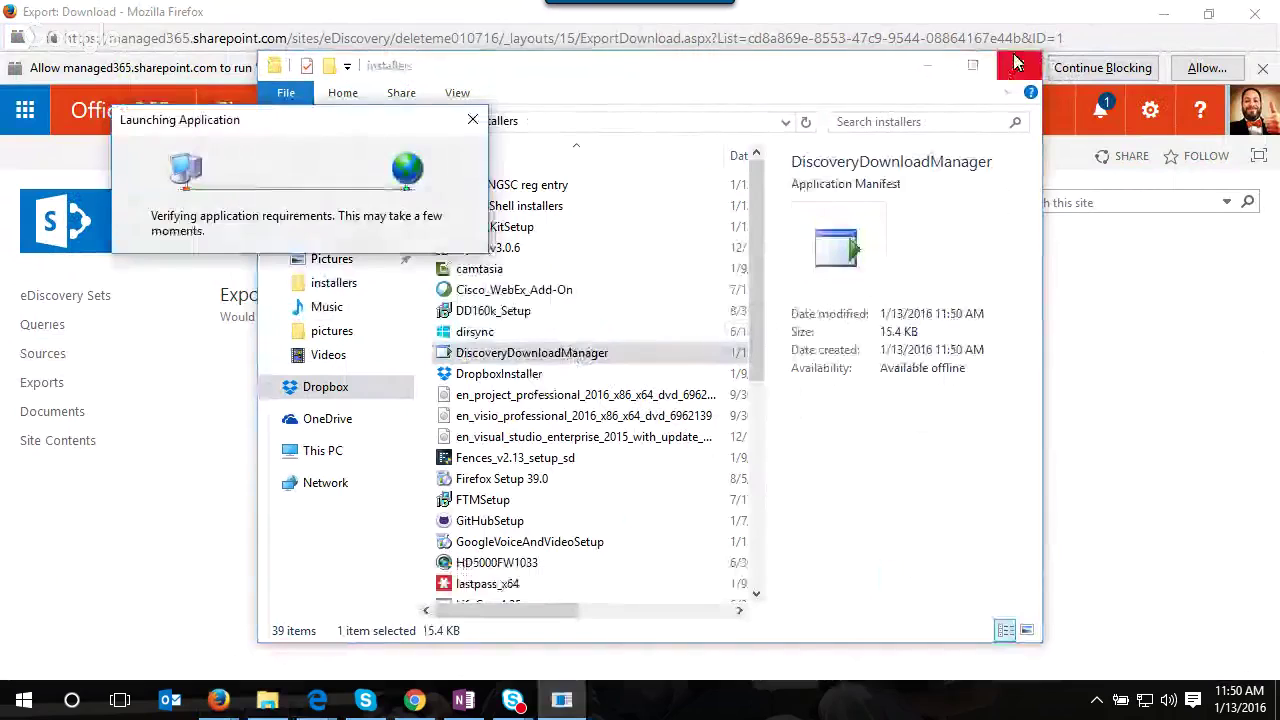
pyautogui.click(1015, 63)
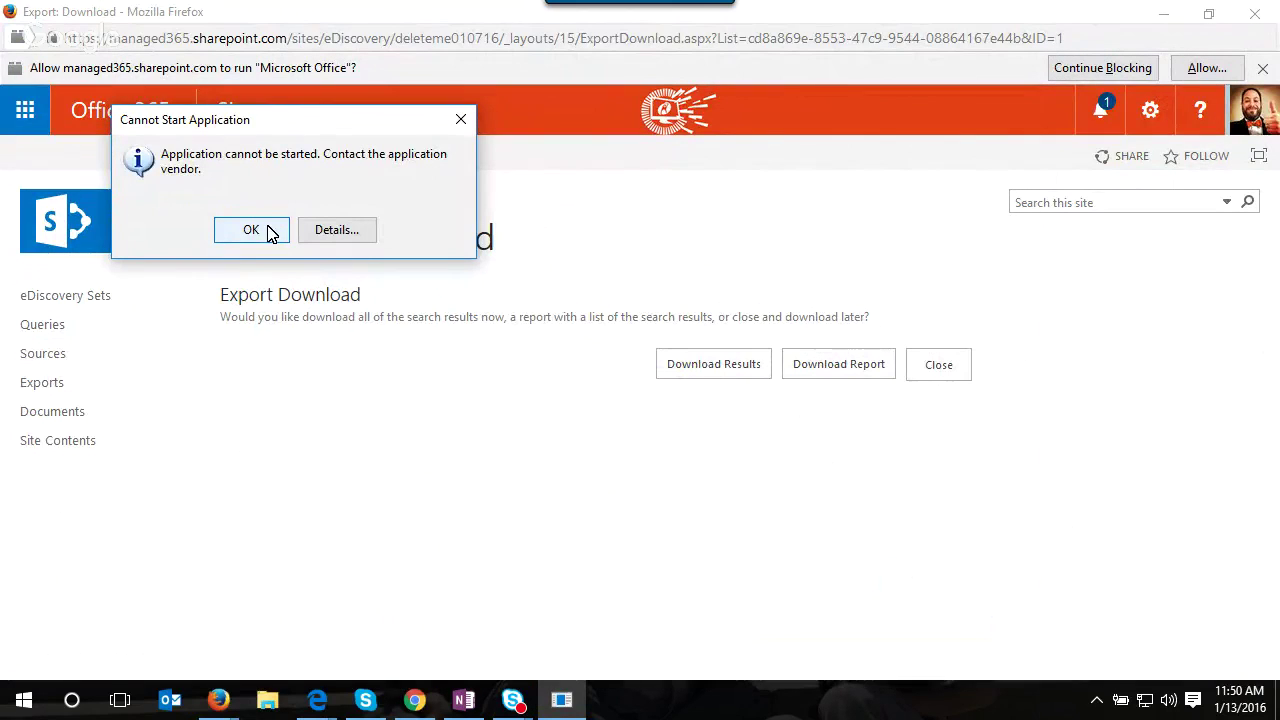
pyautogui.click(252, 231)
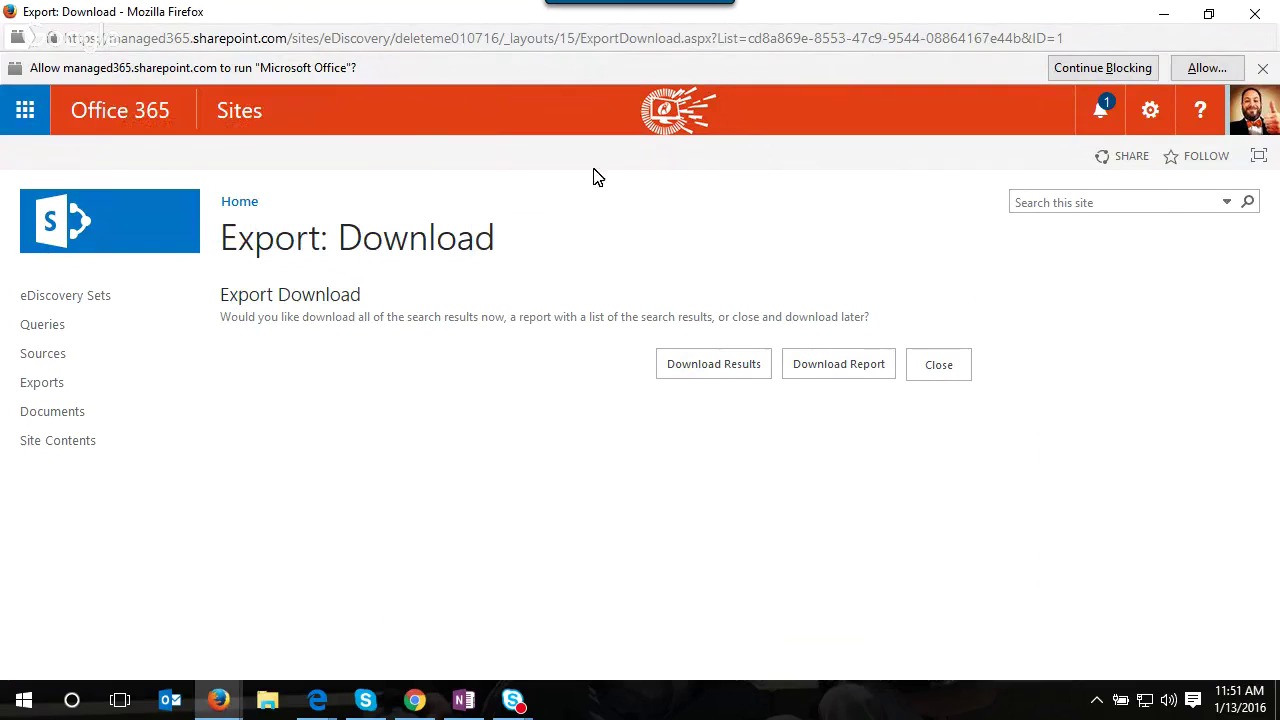
# - Close the export download window and open SharePoint from the Office 365 admin dashboard's Admin menu
pyautogui.click(1255, 13)
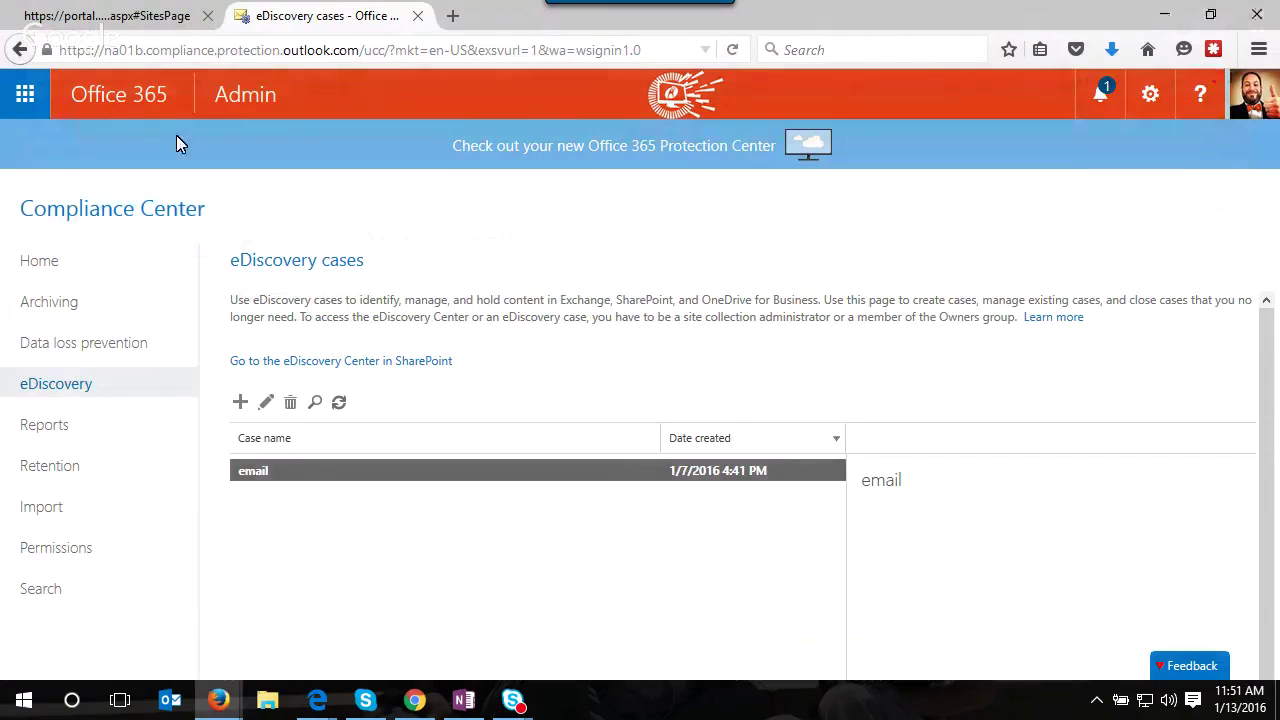
pyautogui.click(214, 88)
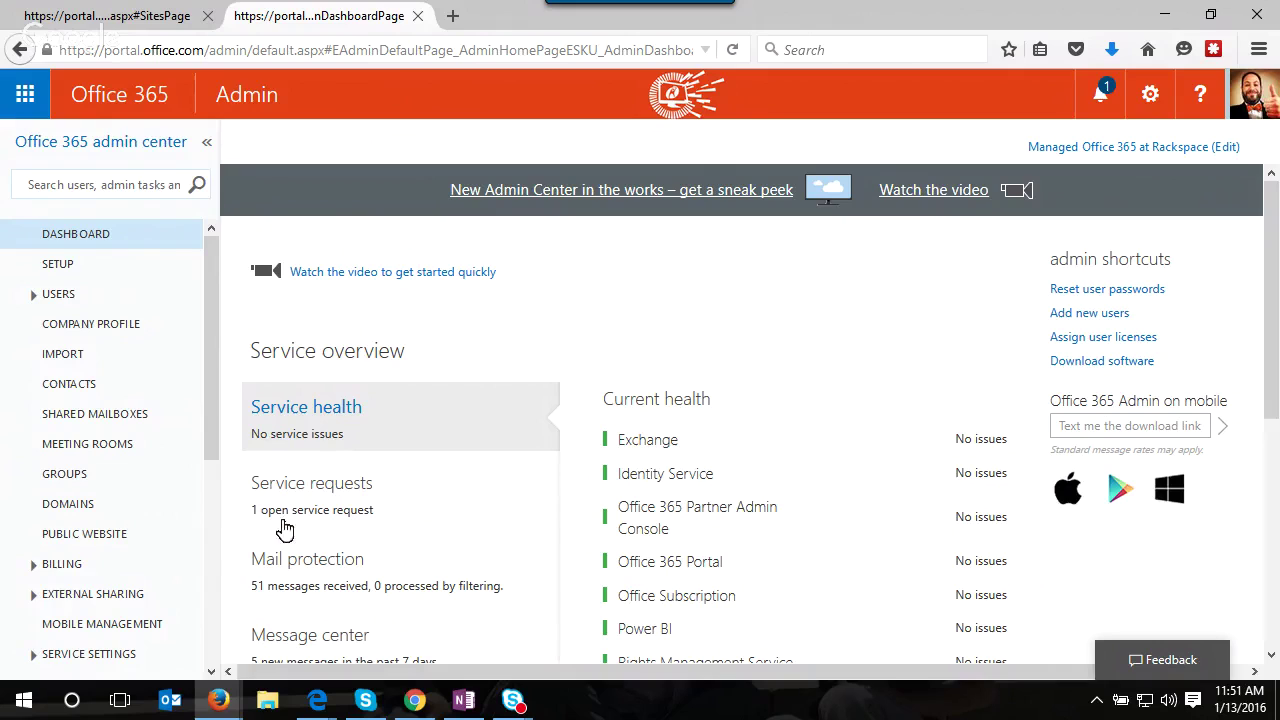
pyautogui.scroll(-4, 170, 557)
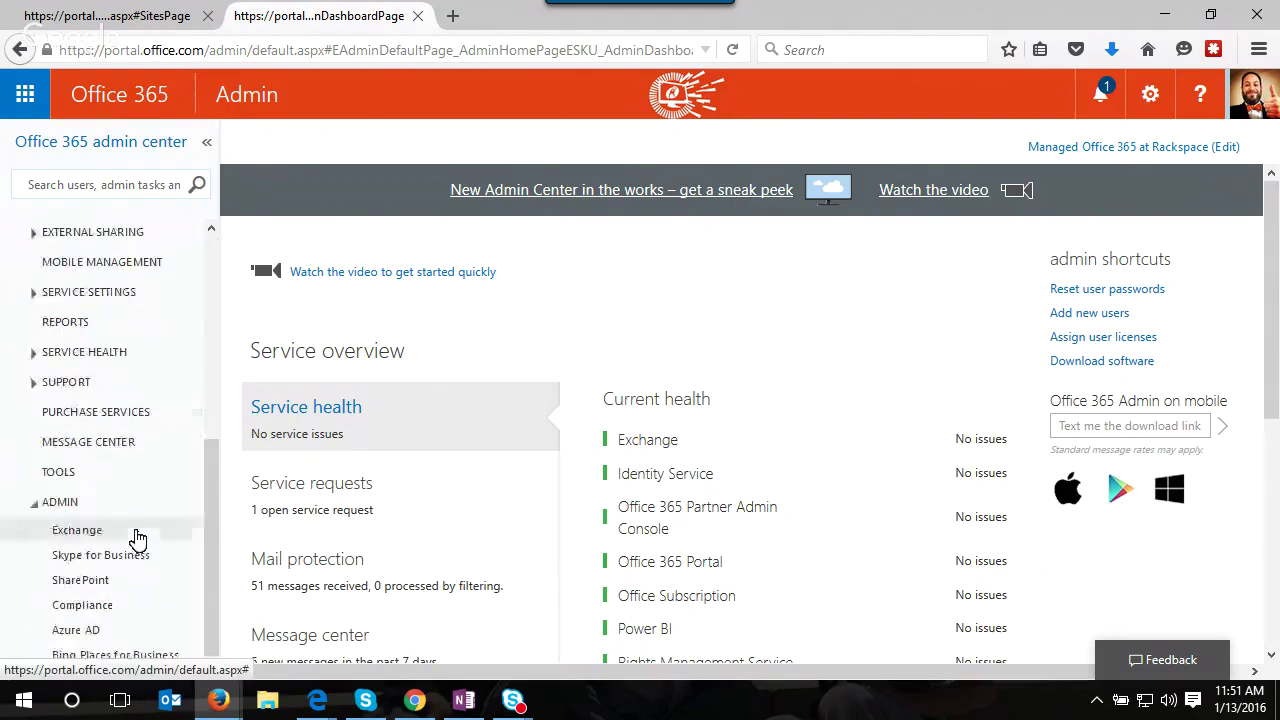
pyautogui.click(126, 574)
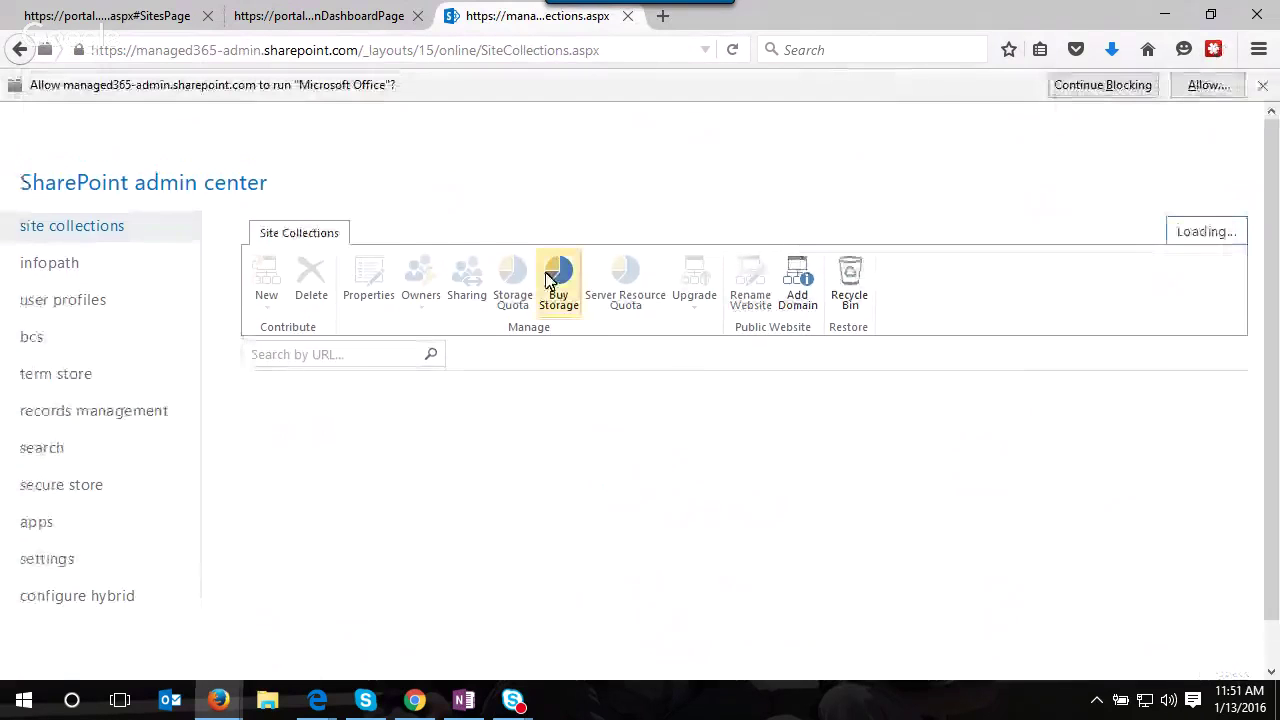
# - Open the settings page from the SharePoint site collections list showing 68.02 GB available
pyautogui.click(78, 563)
pyautogui.scroll(-2, 1053, 297)
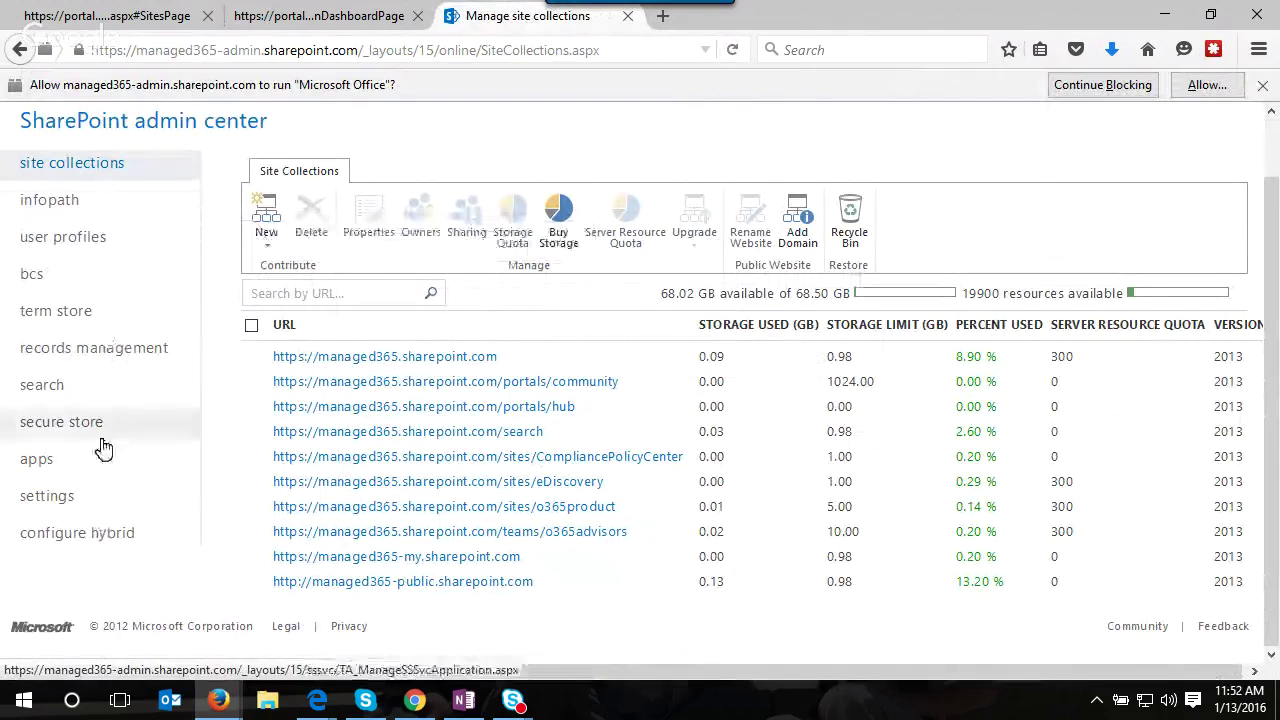
pyautogui.click(95, 500)
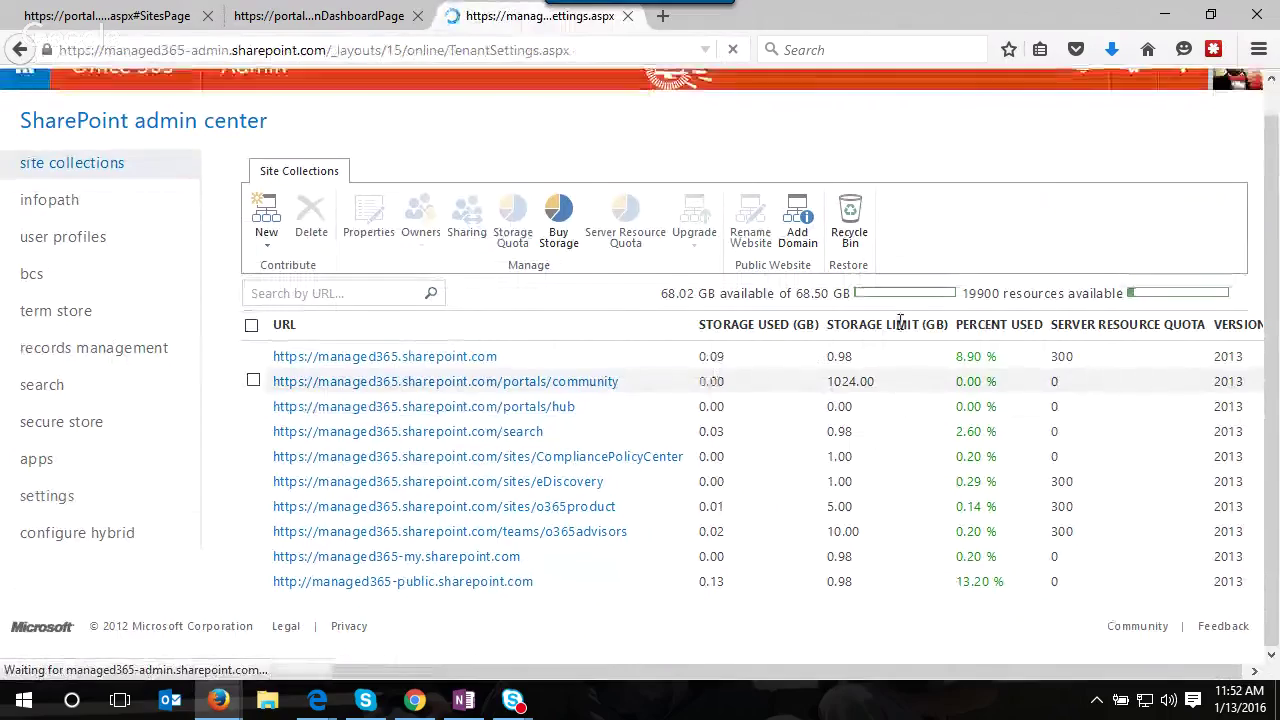
# - Review SharePoint tenant settings like external sharing and custom script, then return to the admin dashboard
pyautogui.scroll(-3, 1031, 331)
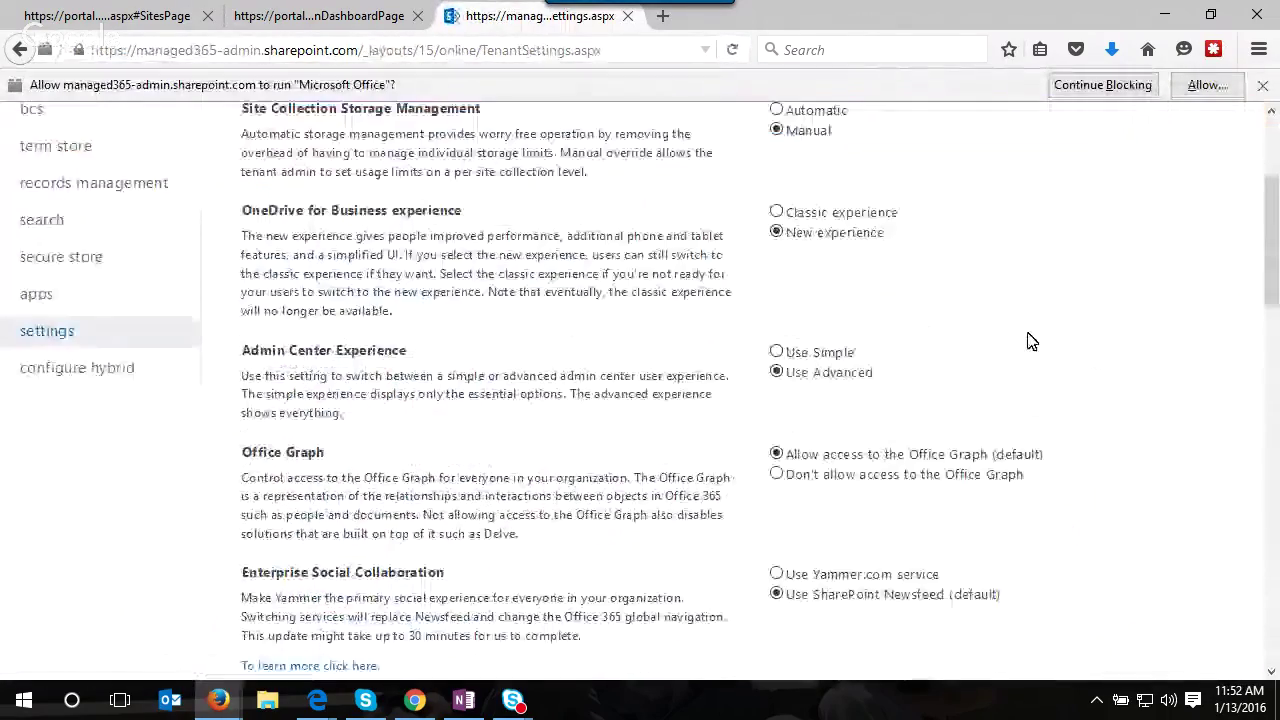
pyautogui.scroll(-3, 1032, 341)
pyautogui.scroll(-10, 1031, 341)
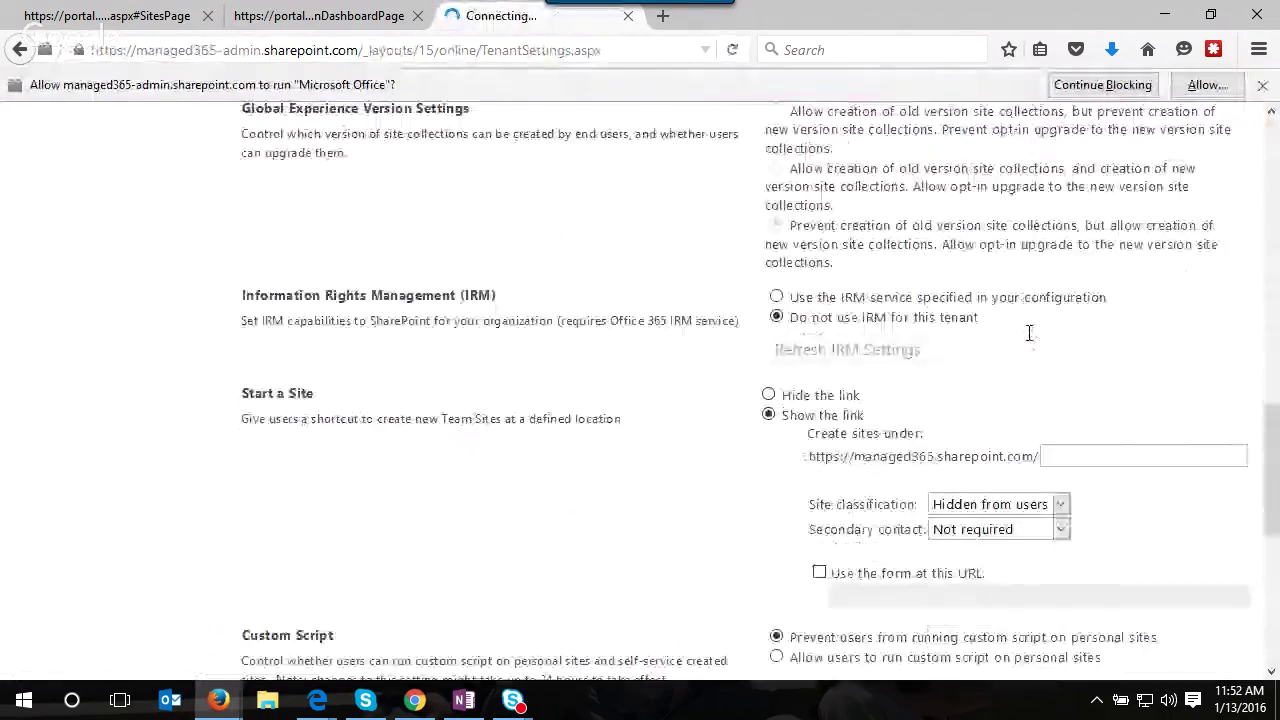
pyautogui.scroll(-8, 1031, 341)
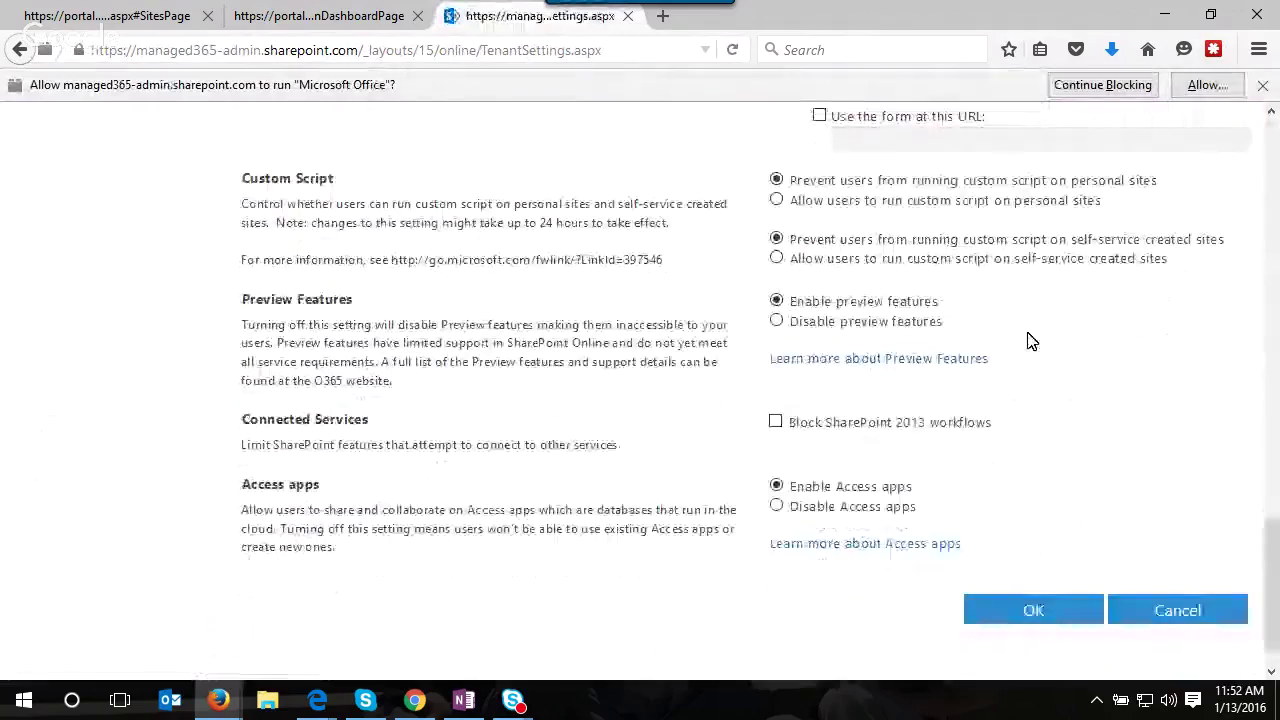
pyautogui.scroll(18, 1031, 341)
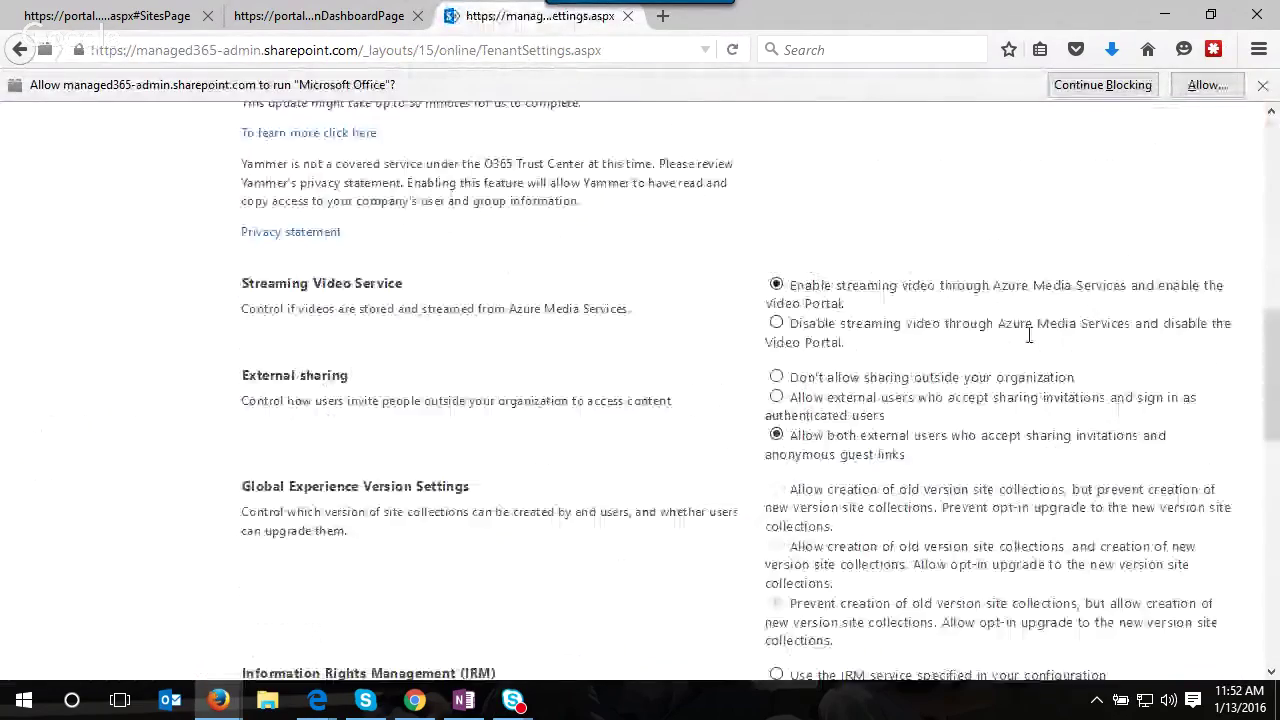
pyautogui.scroll(6, 1000, 380)
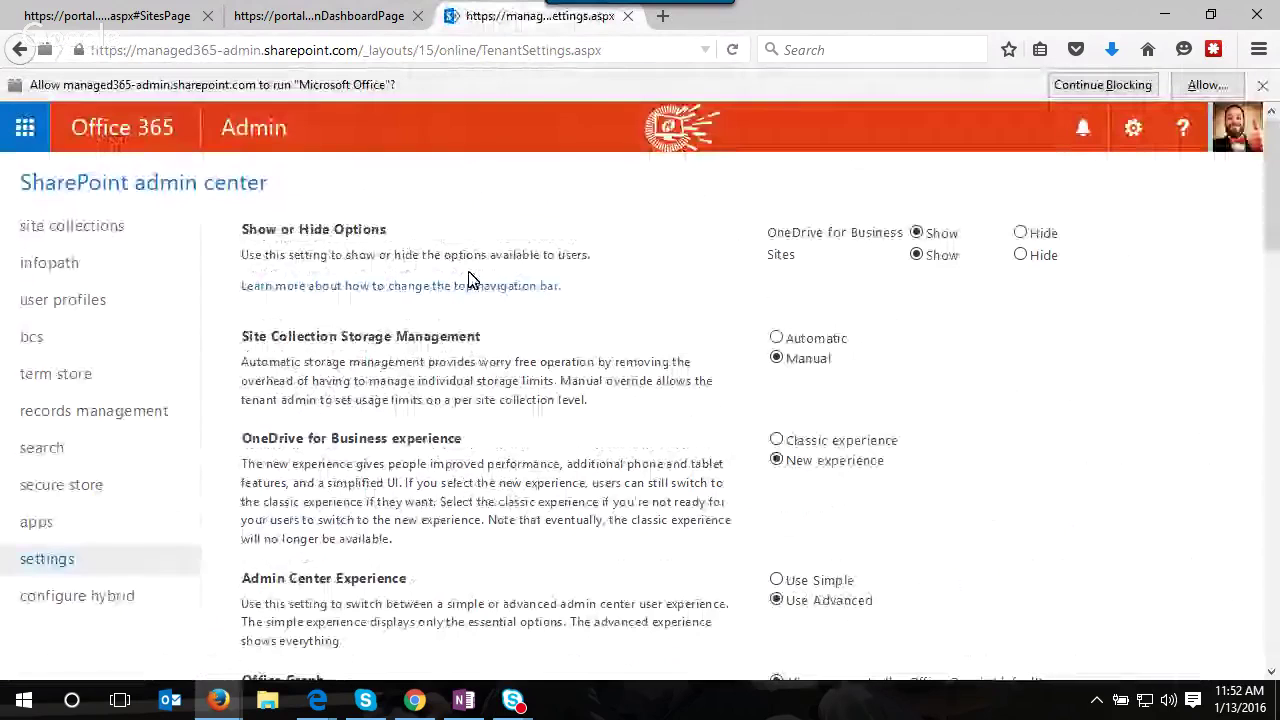
pyautogui.click(253, 128)
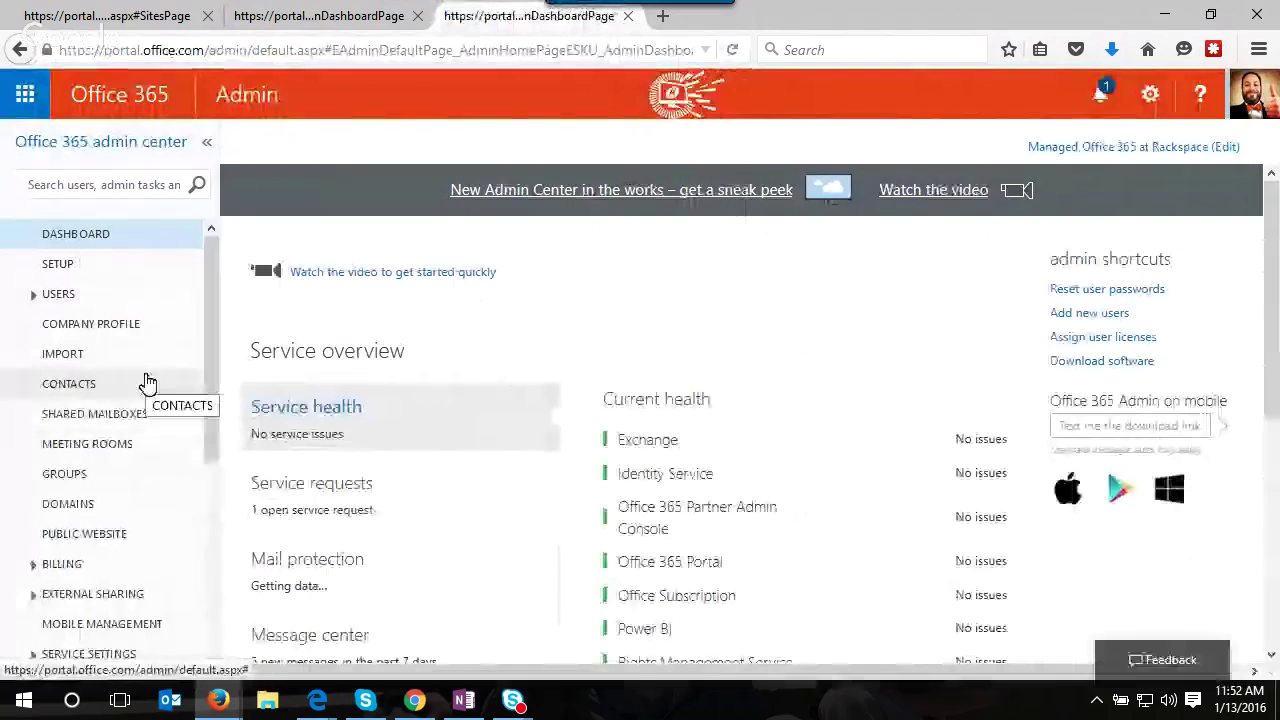
# - Browse the admin tools page, then open Reports listing Email activity and Browser used reports
pyautogui.scroll(-3, 148, 396)
pyautogui.scroll(-1, 148, 396)
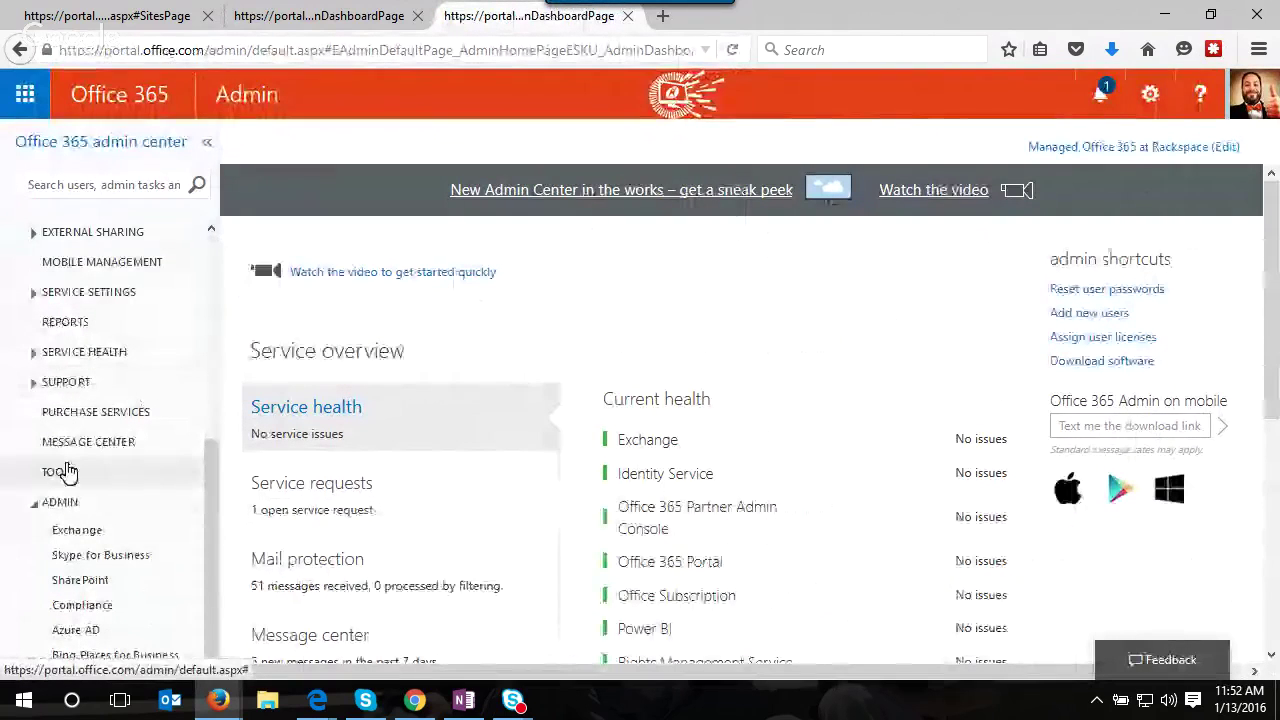
pyautogui.click(62, 474)
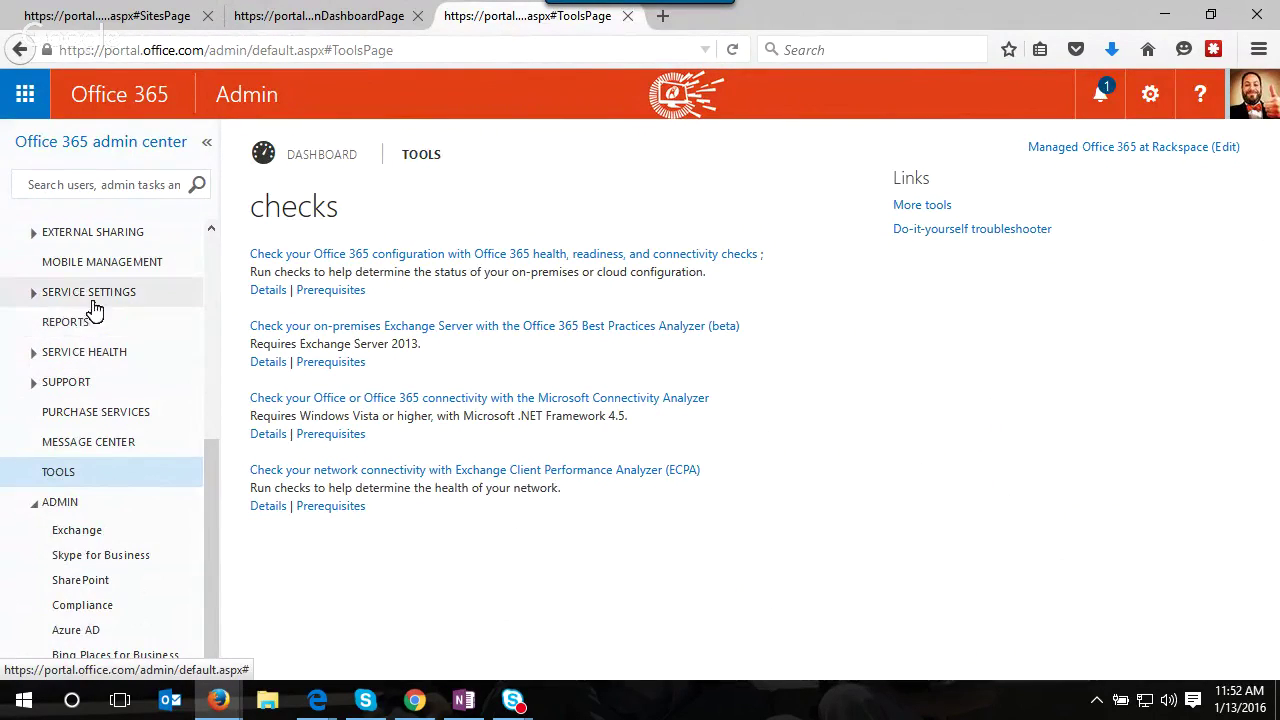
pyautogui.click(33, 300)
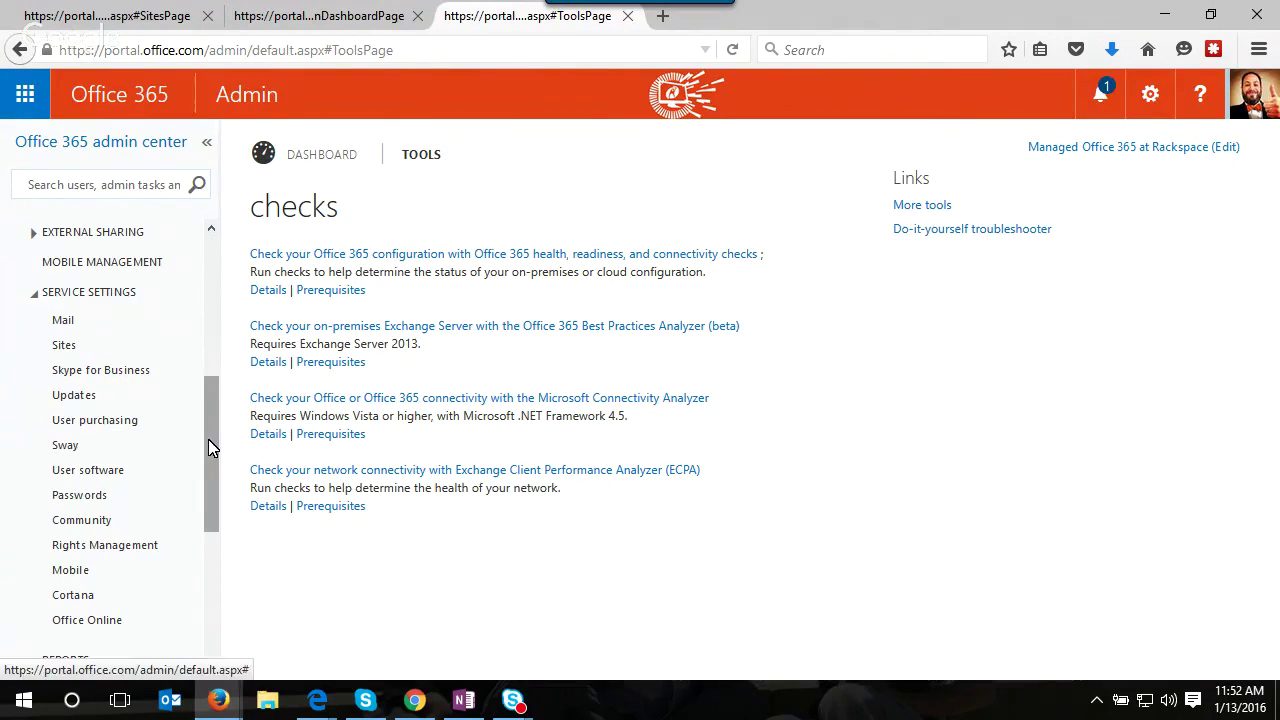
pyautogui.moveTo(214, 449); pyautogui.dragTo(218, 518)
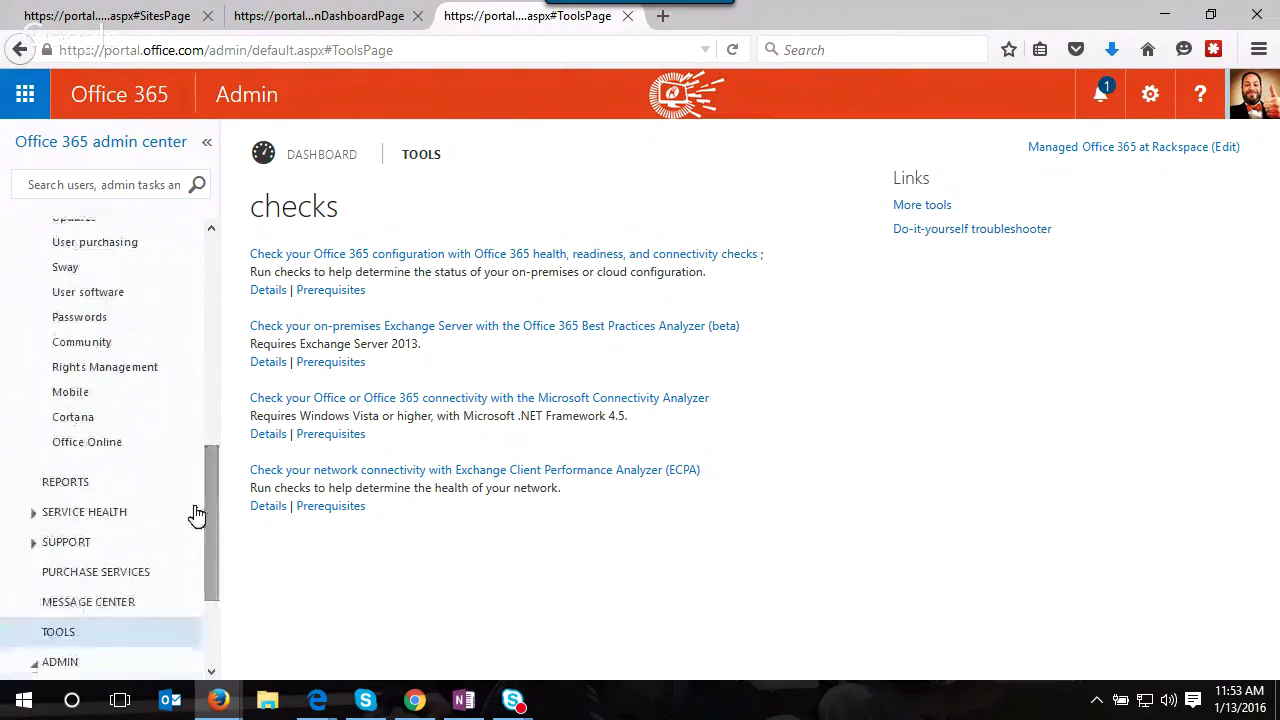
pyautogui.click(82, 485)
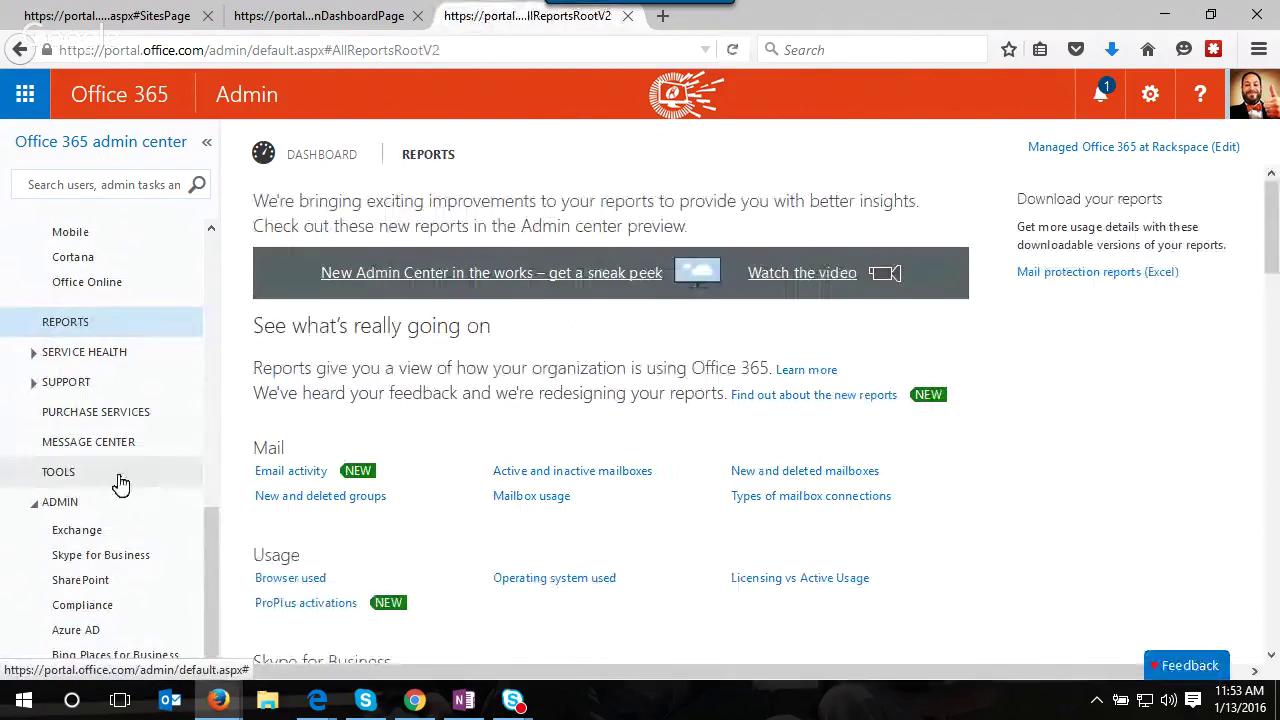
# - Open the Compliance Center from the ADMIN navigation, then return that tab to the admin dashboard
pyautogui.scroll(-5, 450, 480)
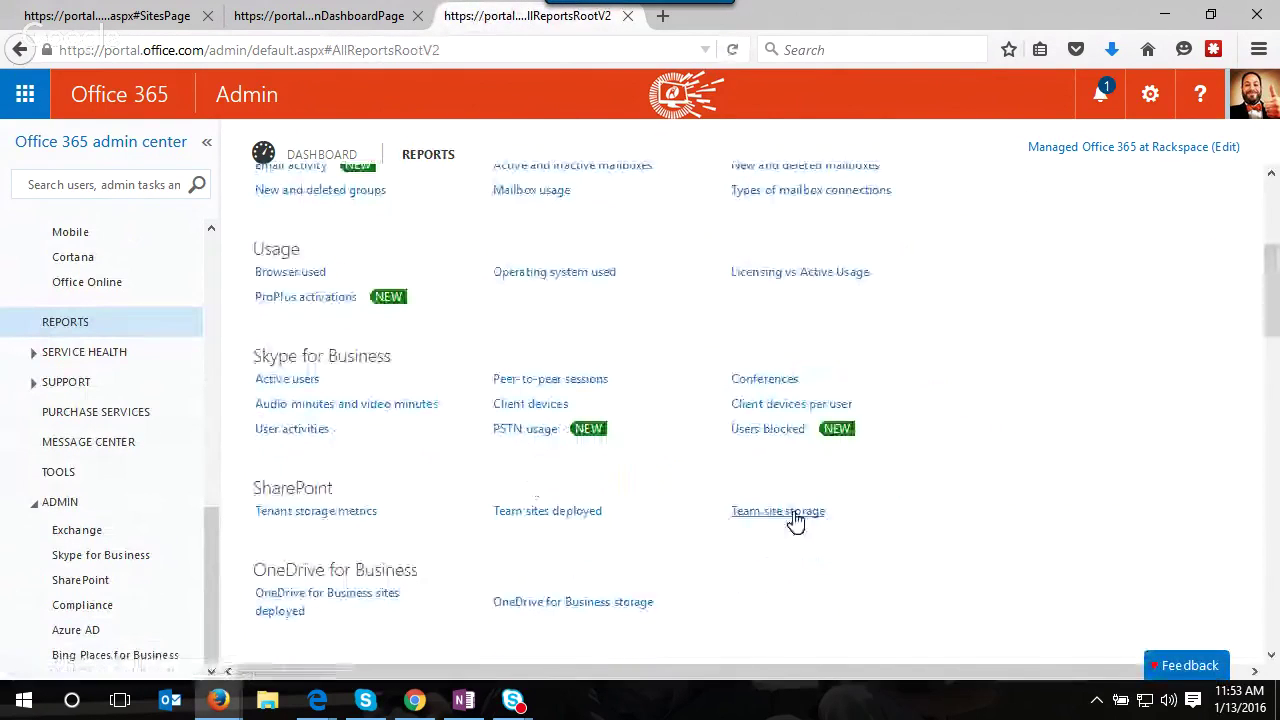
pyautogui.click(136, 612)
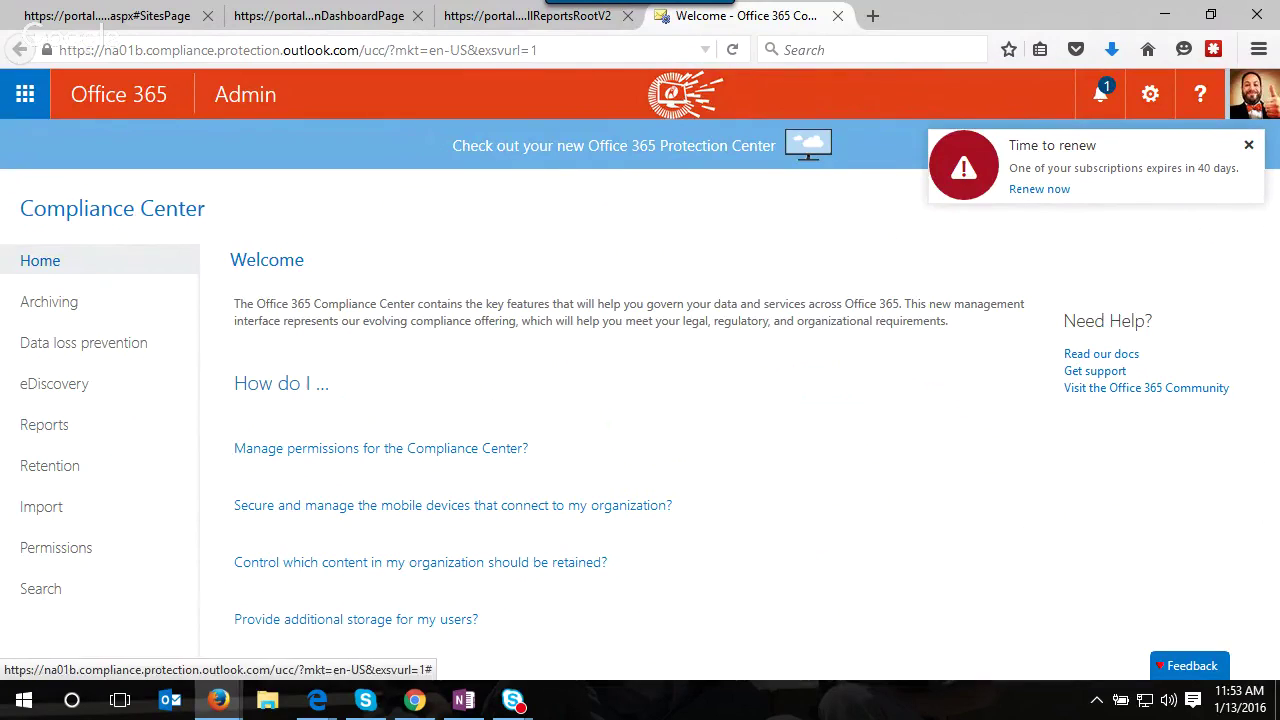
pyautogui.click(238, 95)
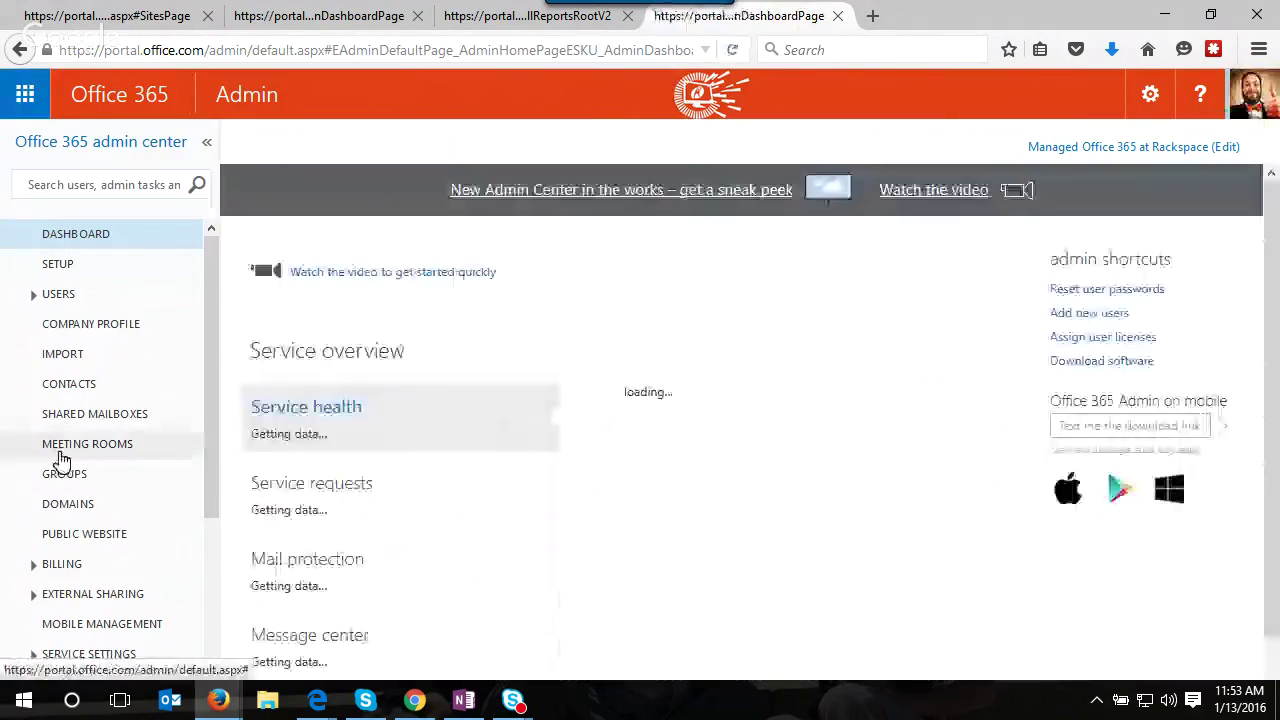
# - View the calendar external sharing settings under External sharing
pyautogui.scroll(-2, 37, 560)
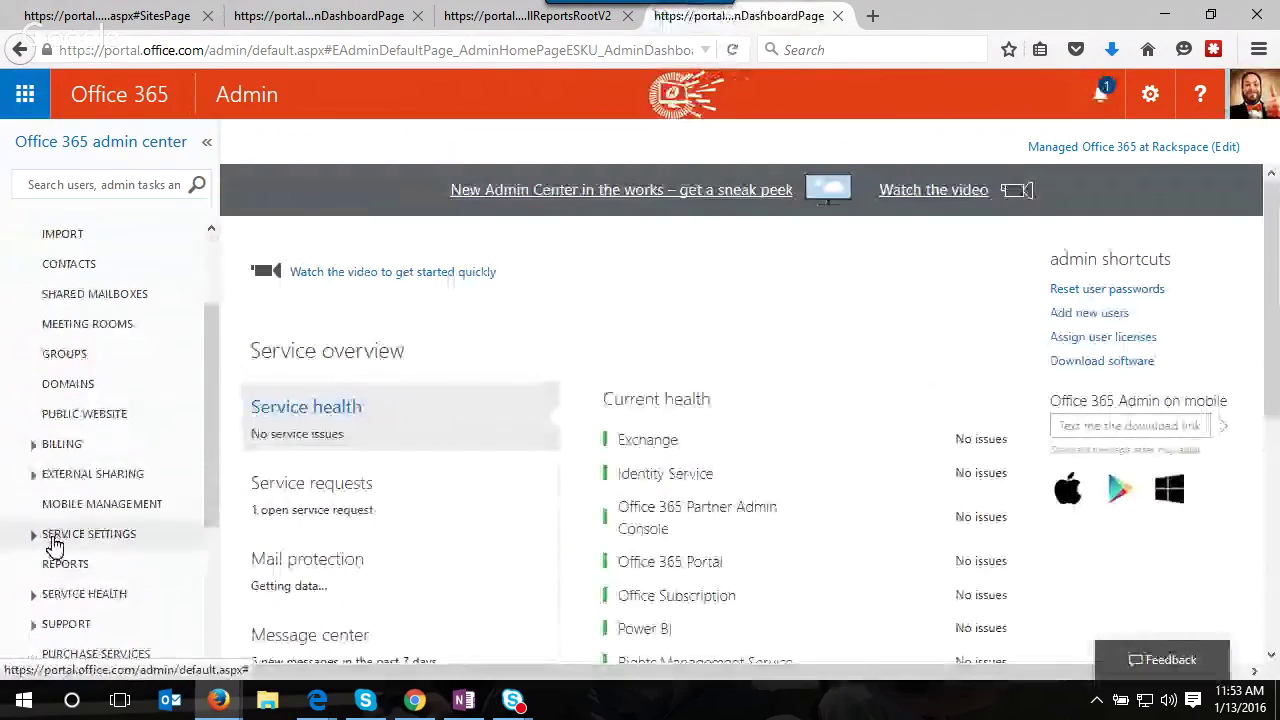
pyautogui.click(31, 476)
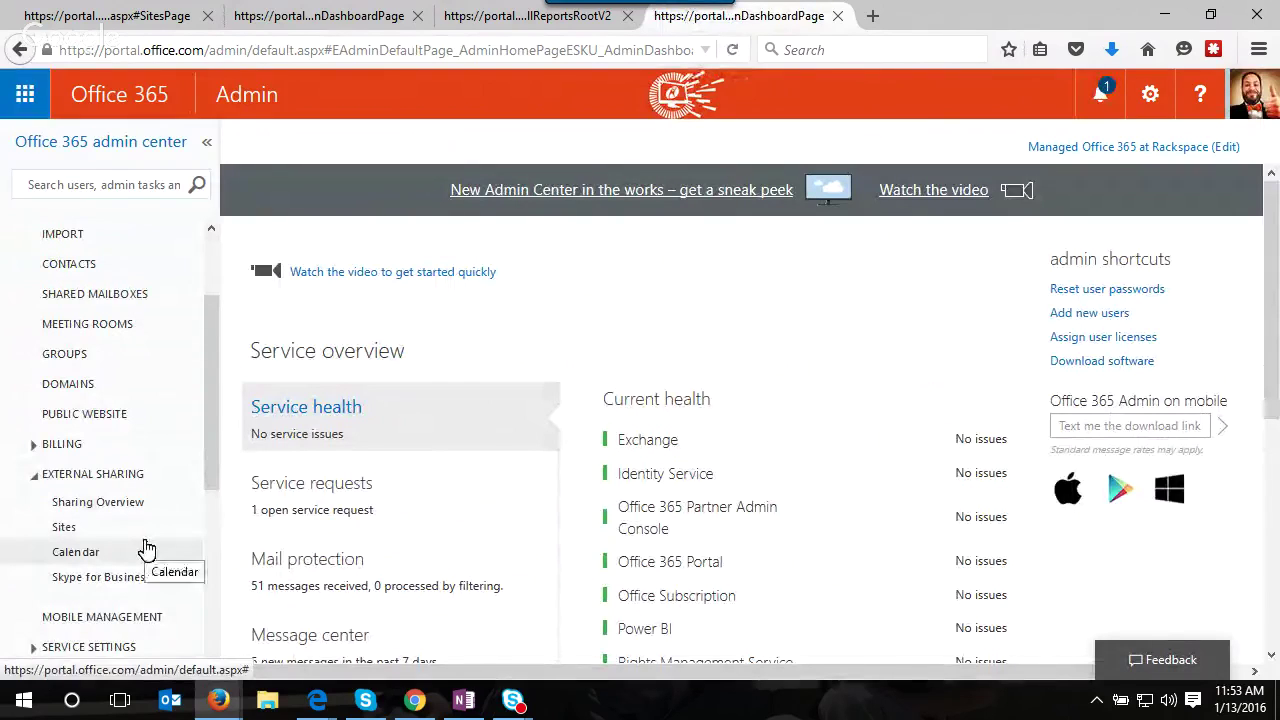
pyautogui.click(145, 549)
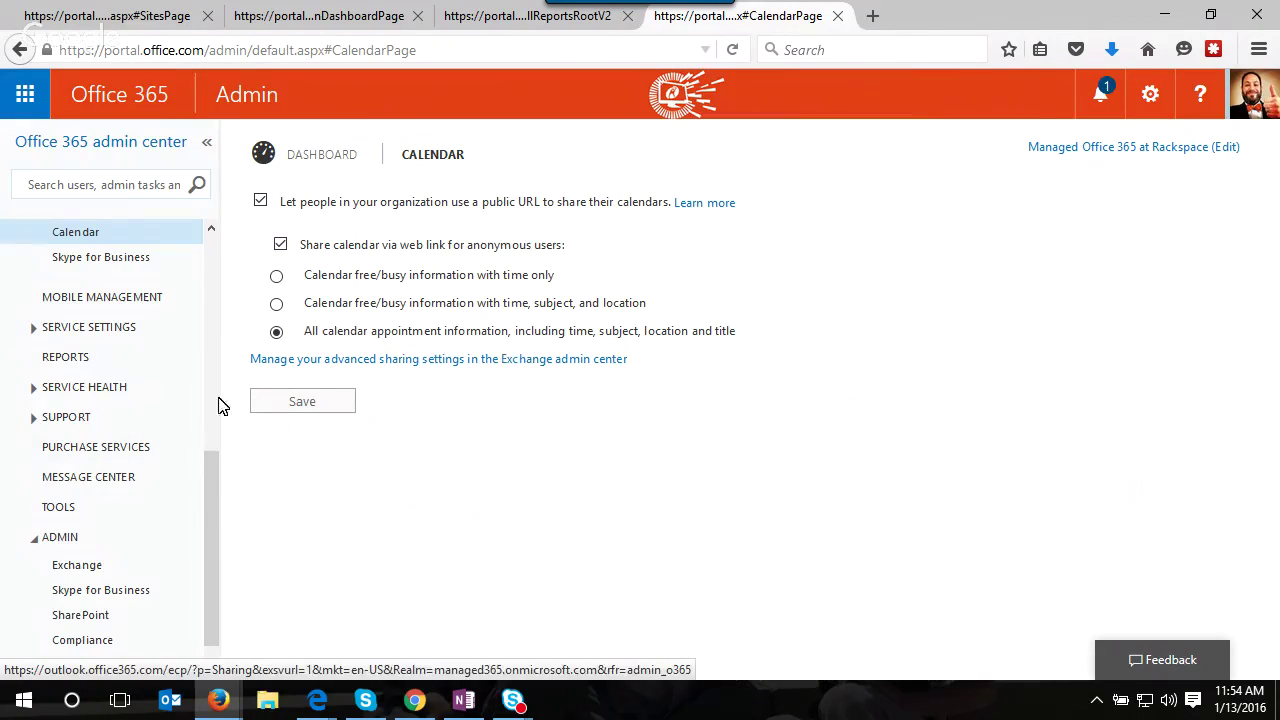
# - Review the Skype for Business external sharing settings, then minimize Firefox
pyautogui.click(105, 258)
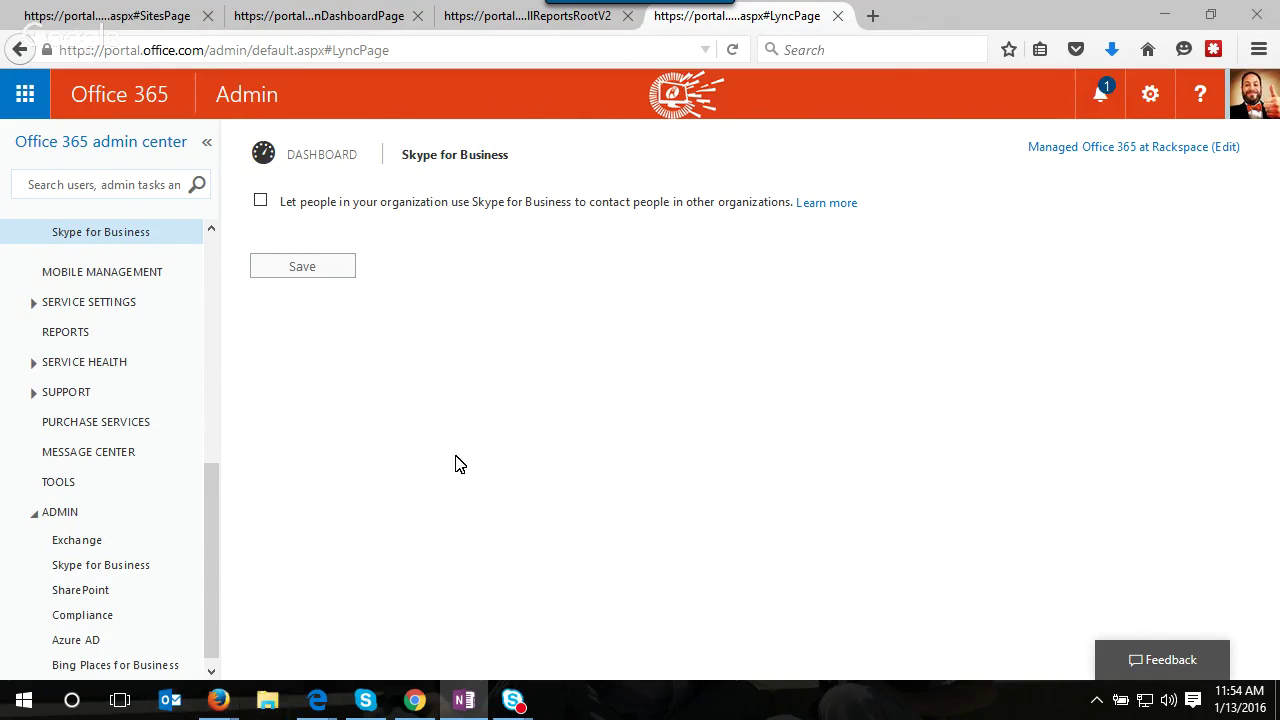
pyautogui.scroll(3, 106, 414)
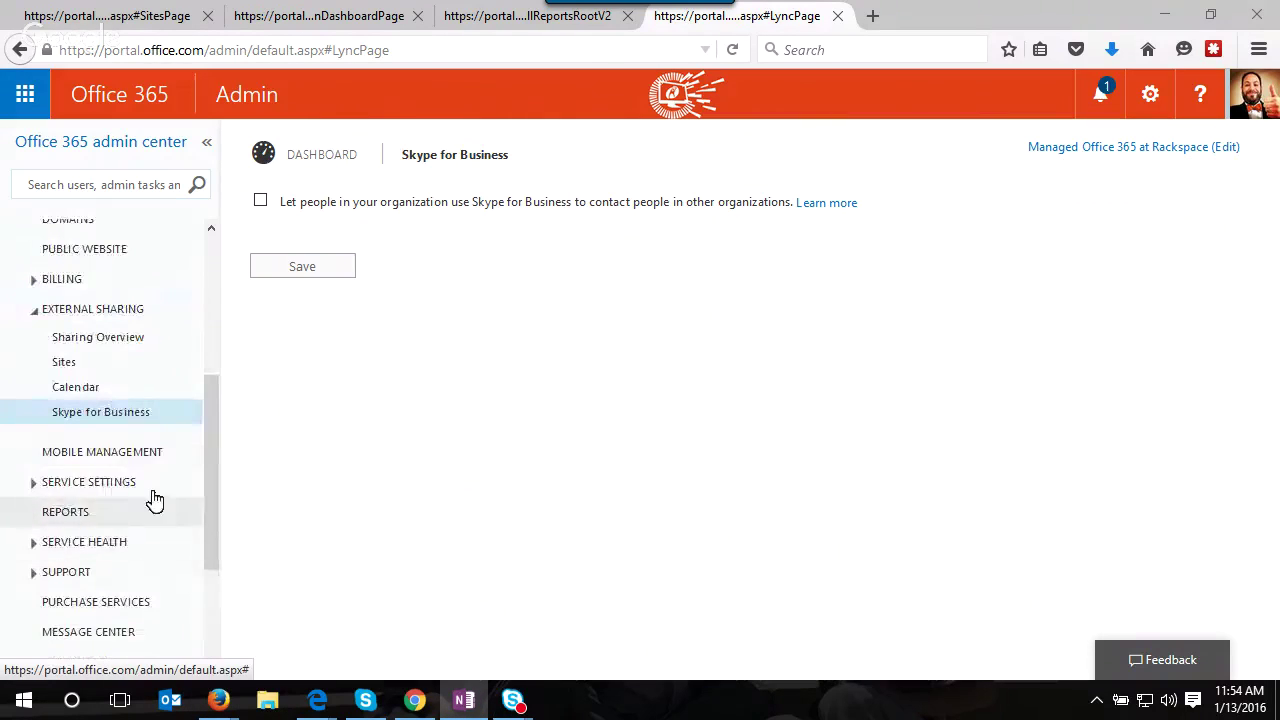
pyautogui.scroll(4, 160, 537)
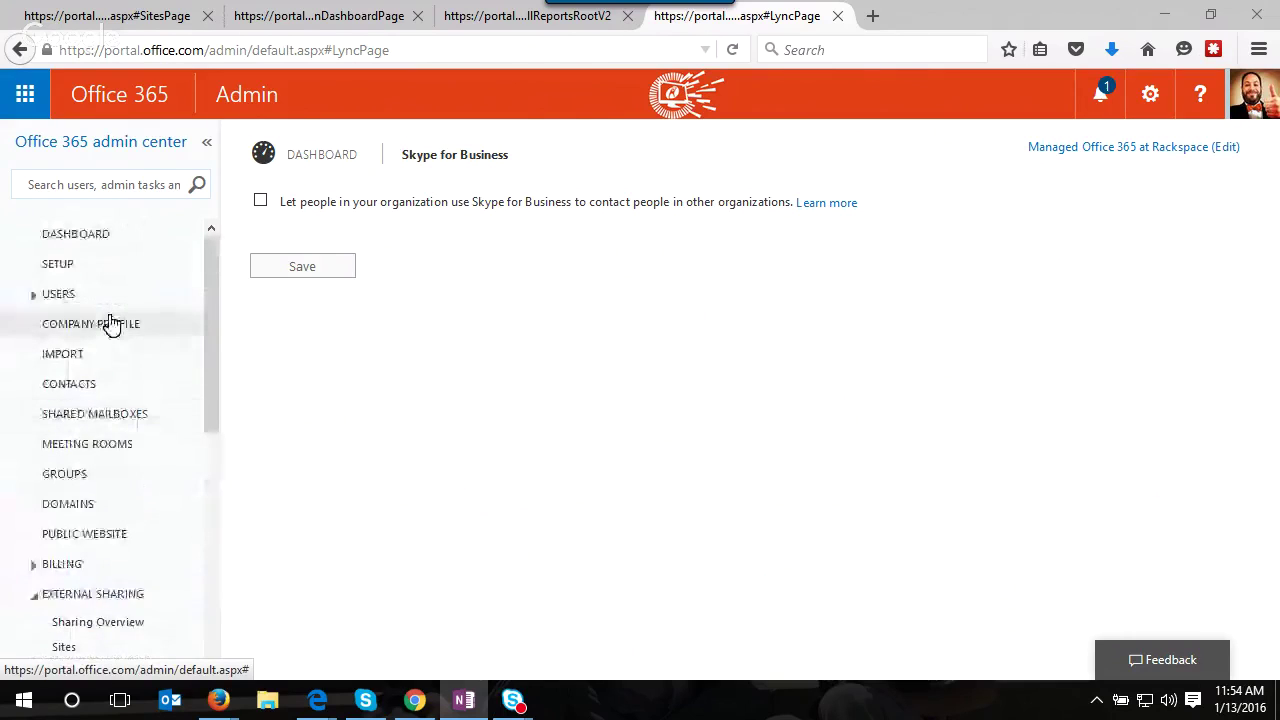
pyautogui.scroll(-8, 110, 322)
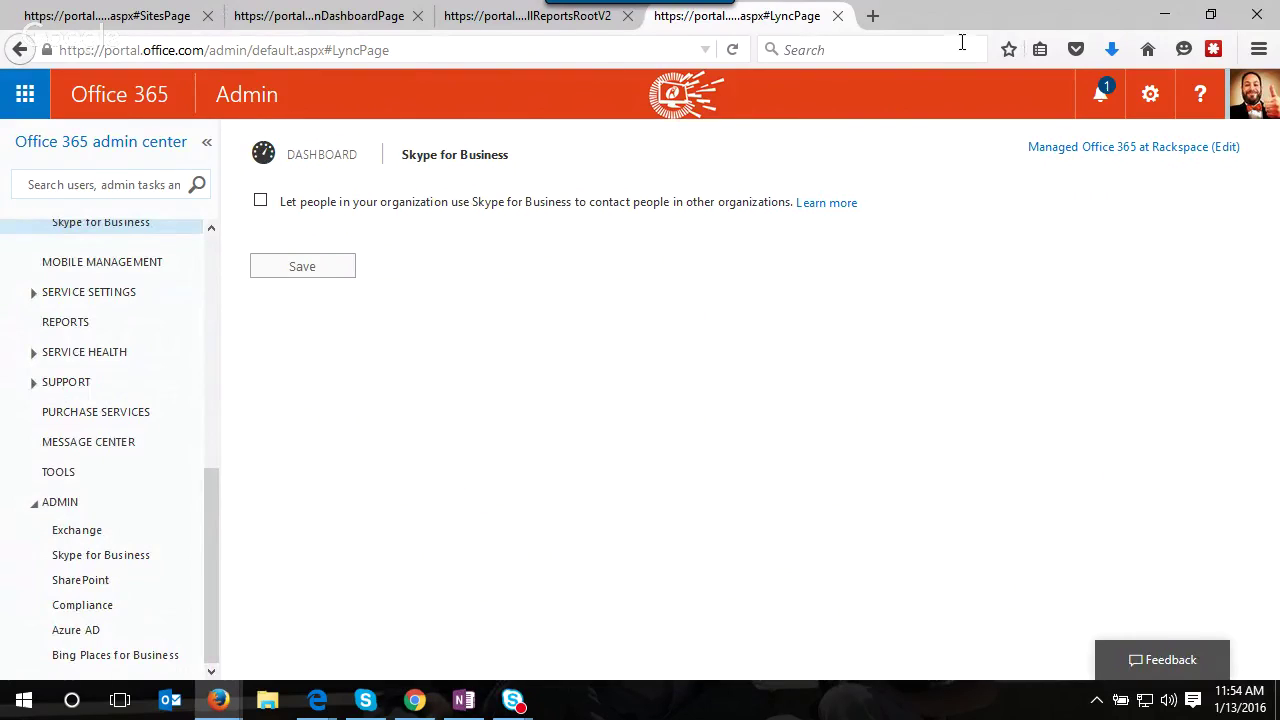
pyautogui.click(1164, 16)
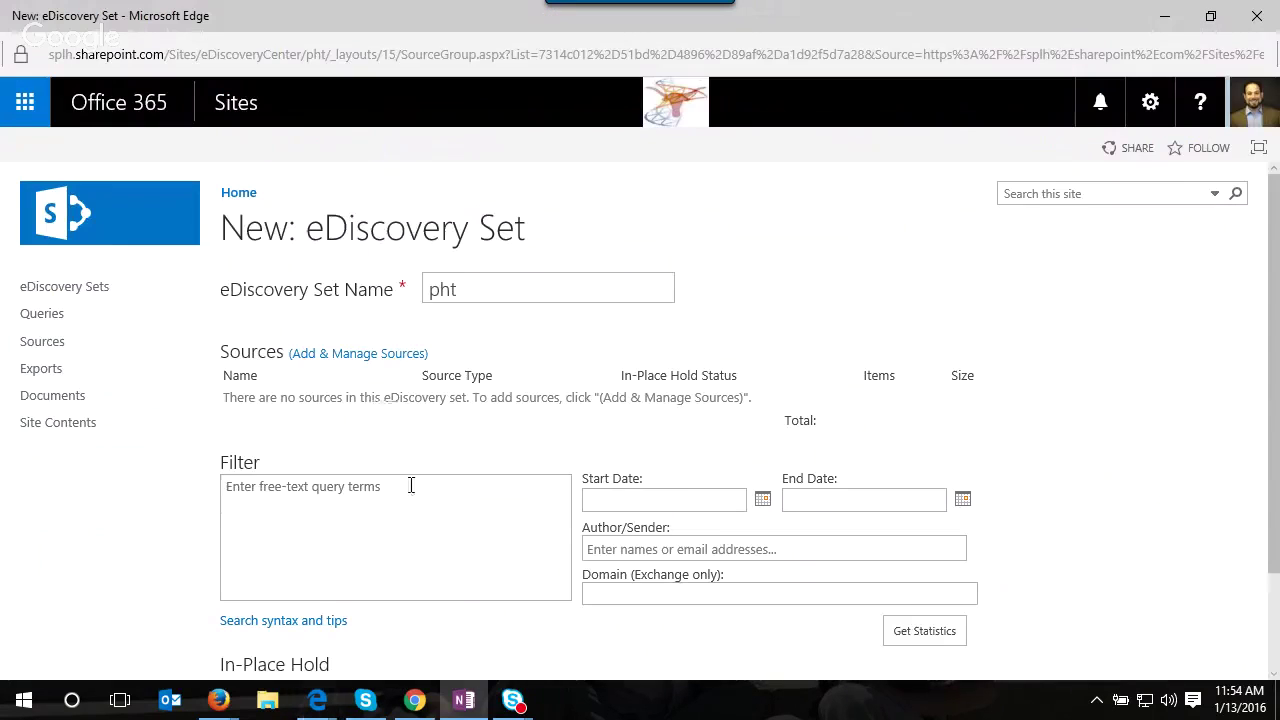
# - In Chrome, go from the Compliance Center back to the Office 365 admin center
pyautogui.click(414, 702)
pyautogui.click(248, 95)
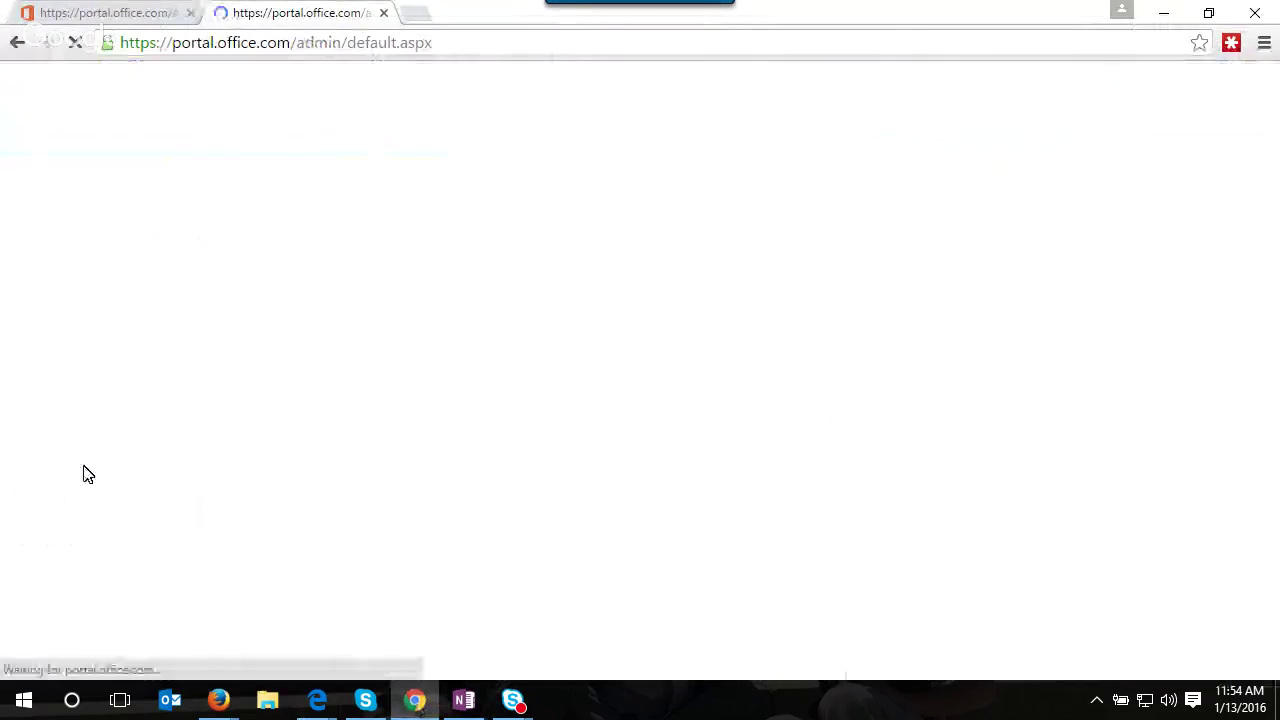
pyautogui.scroll(-3, 107, 470)
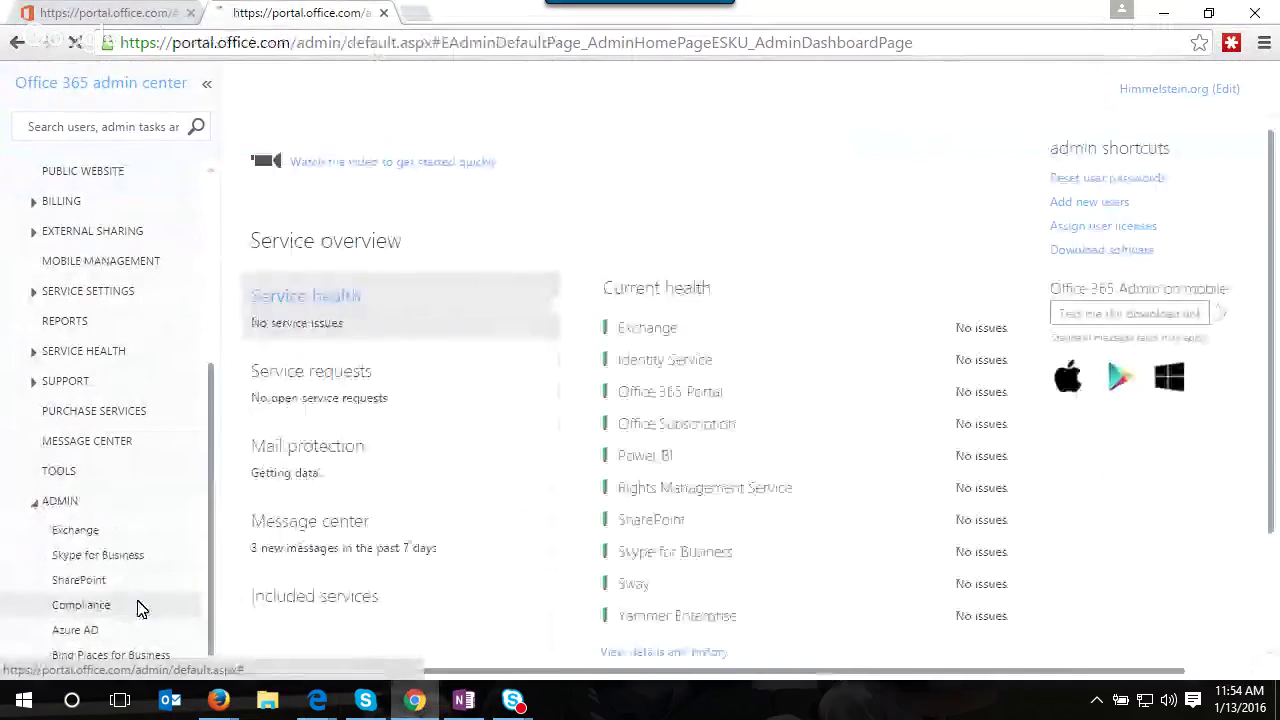
pyautogui.scroll(-2, 258, 573)
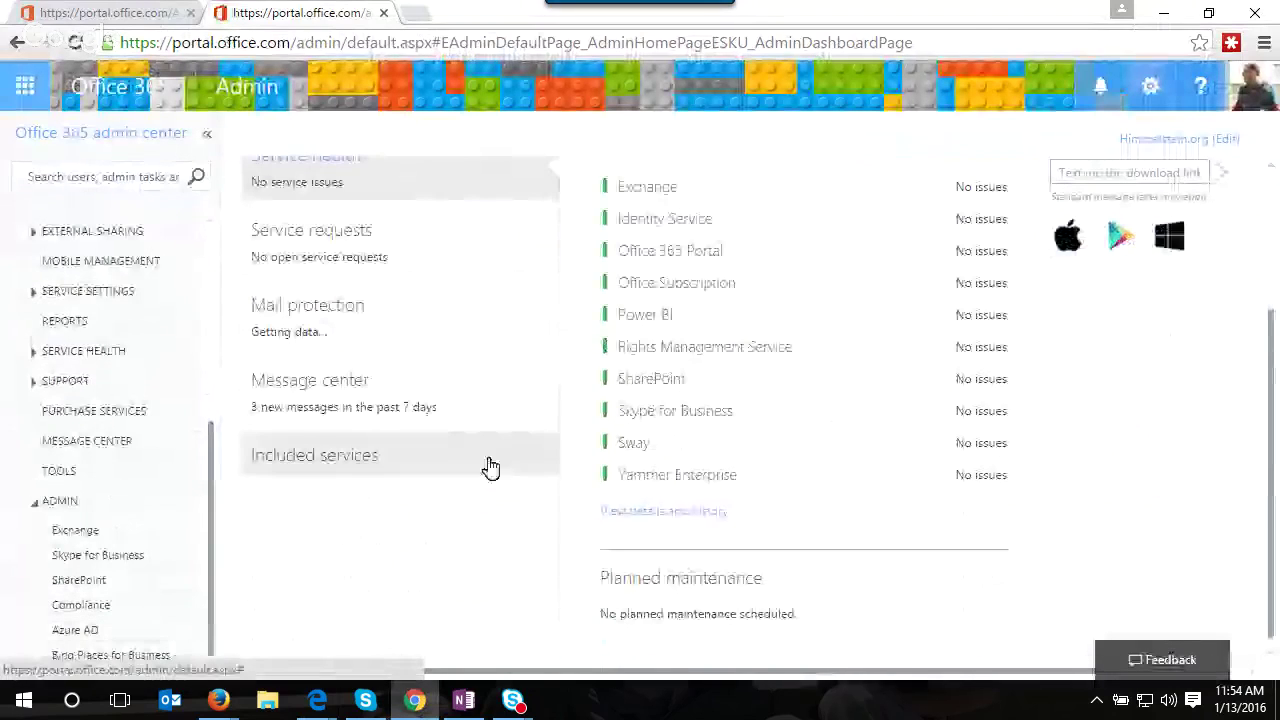
pyautogui.scroll(1, 134, 386)
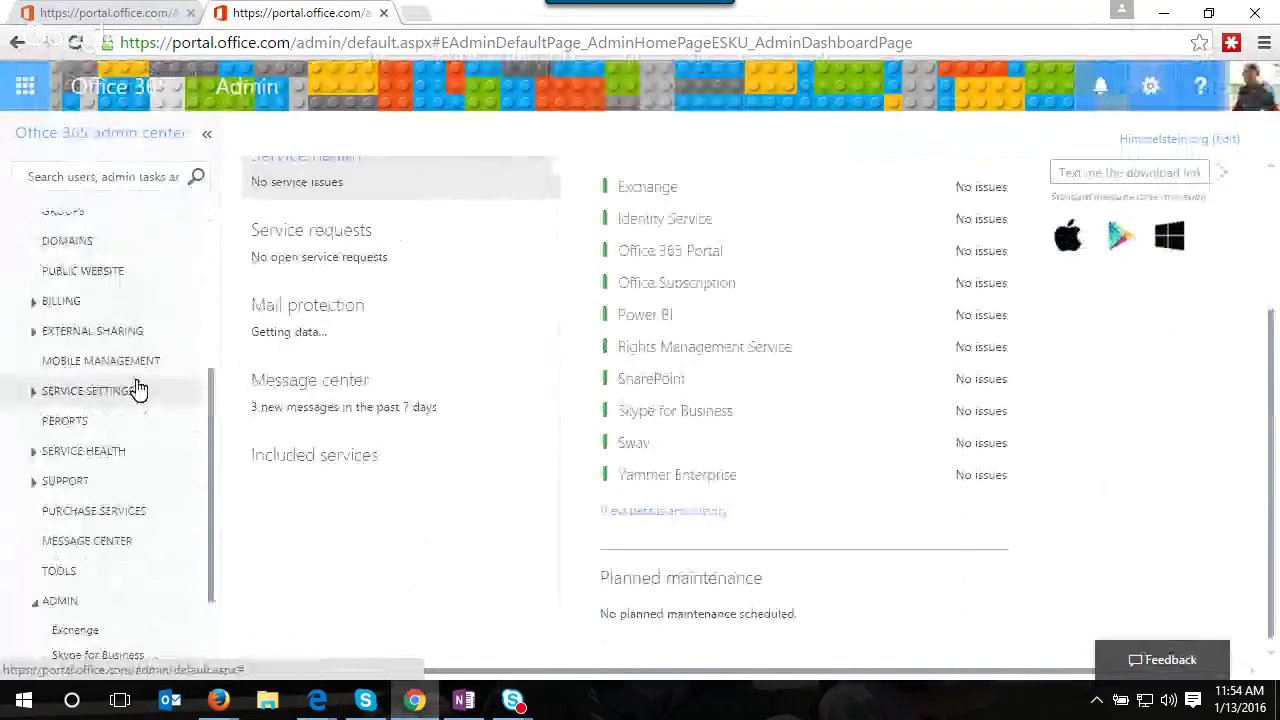
# - Under Service settings, view Cortana, then the Updates page showing Standard release
pyautogui.click(80, 391)
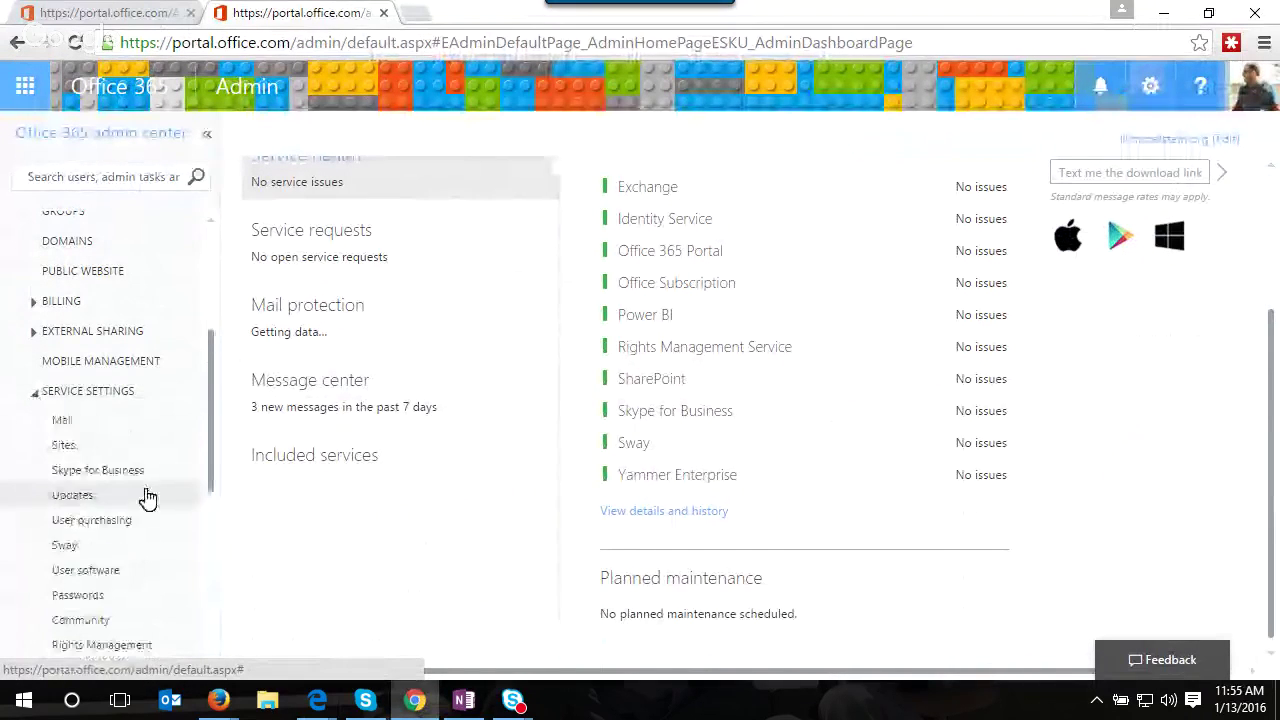
pyautogui.scroll(-1, 122, 619)
pyautogui.click(122, 597)
pyautogui.scroll(-3, 123, 605)
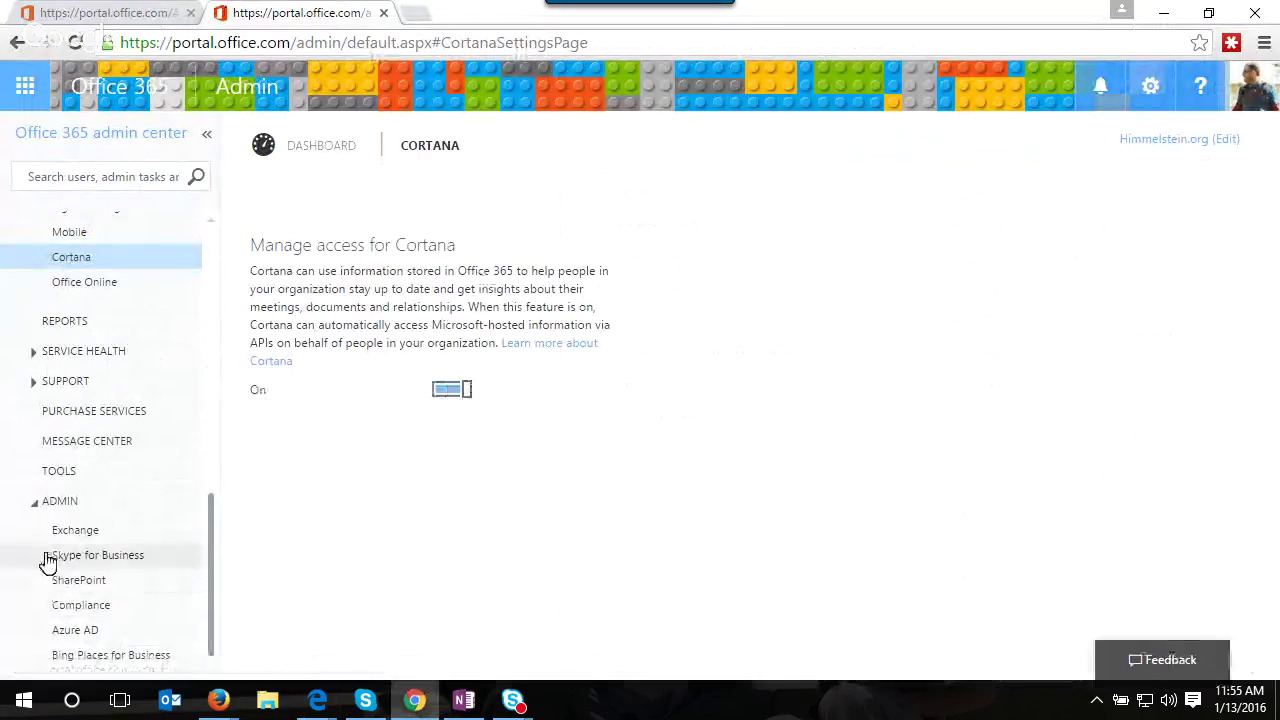
pyautogui.scroll(3, 82, 275)
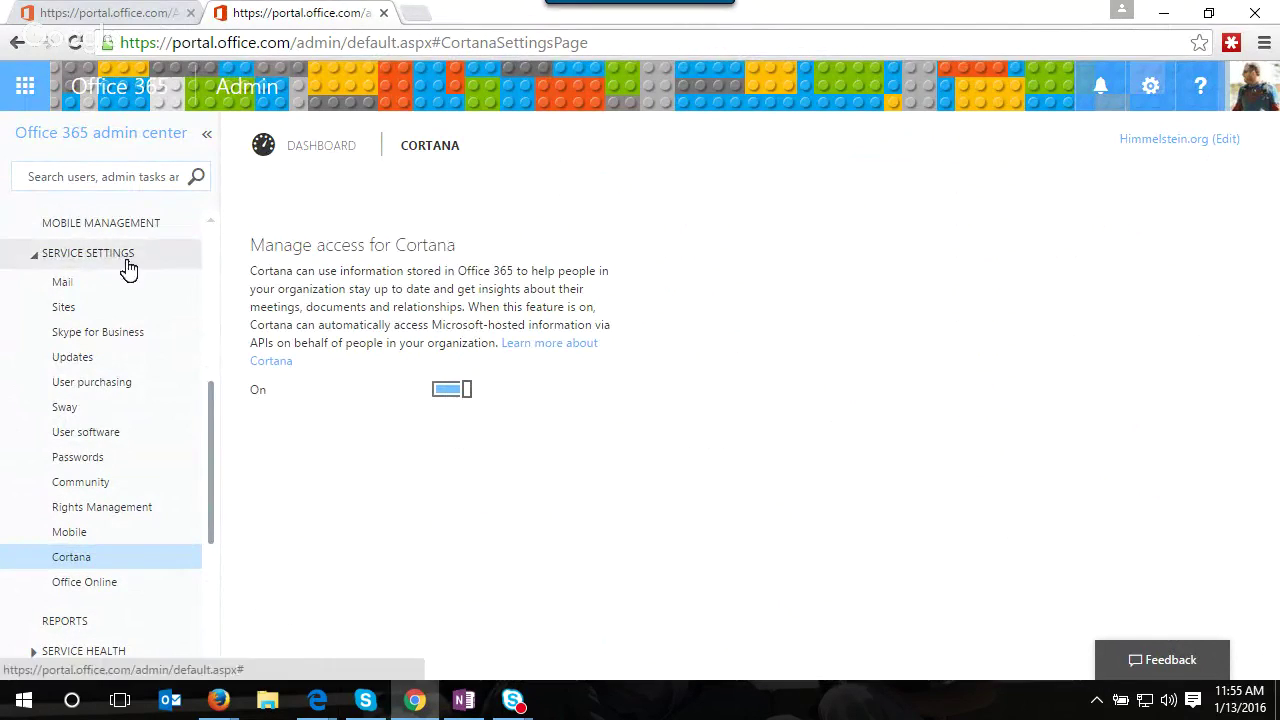
pyautogui.click(145, 362)
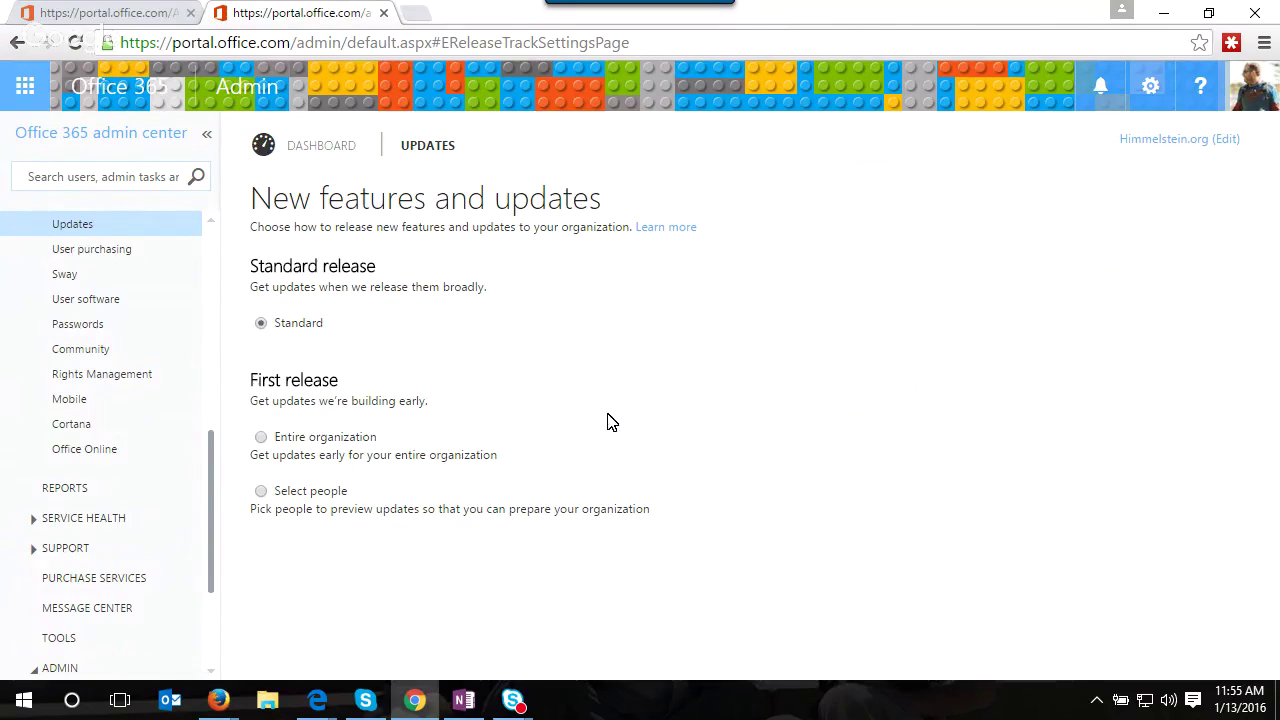
# - In the Edge eDiscovery cases window, go from the Compliance Center to the admin center
pyautogui.moveTo(316, 700)
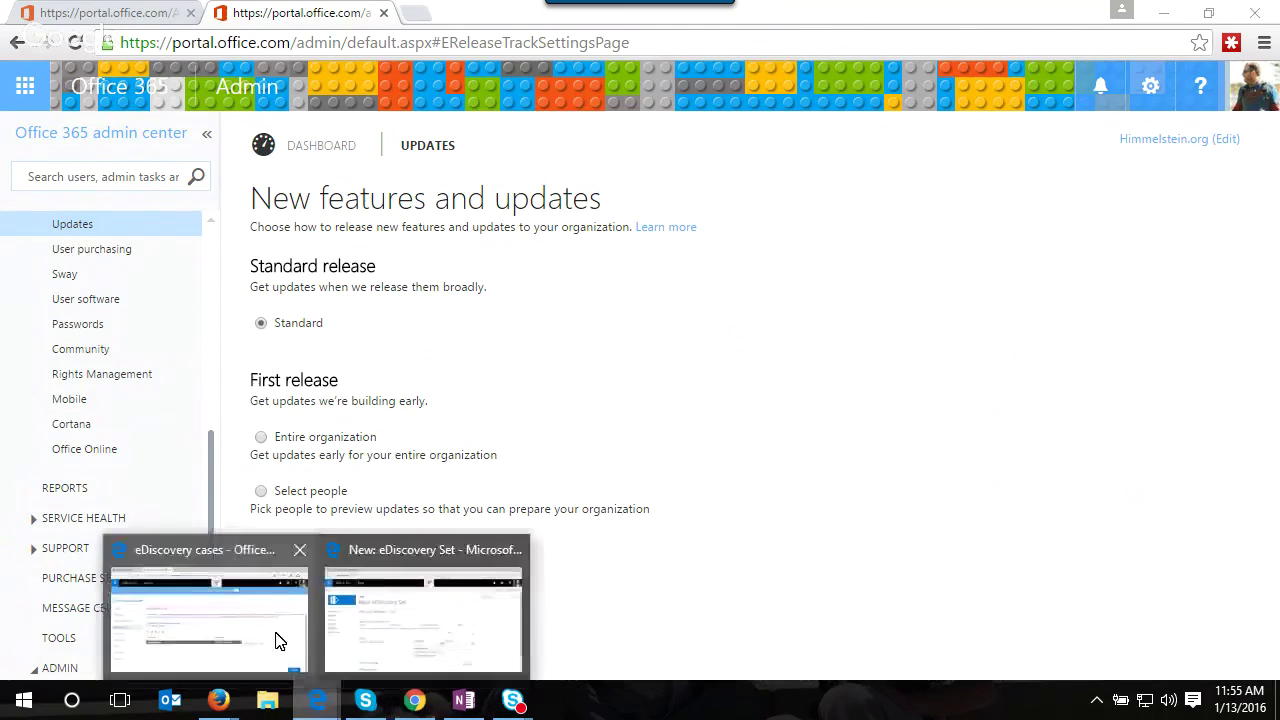
pyautogui.click(279, 641)
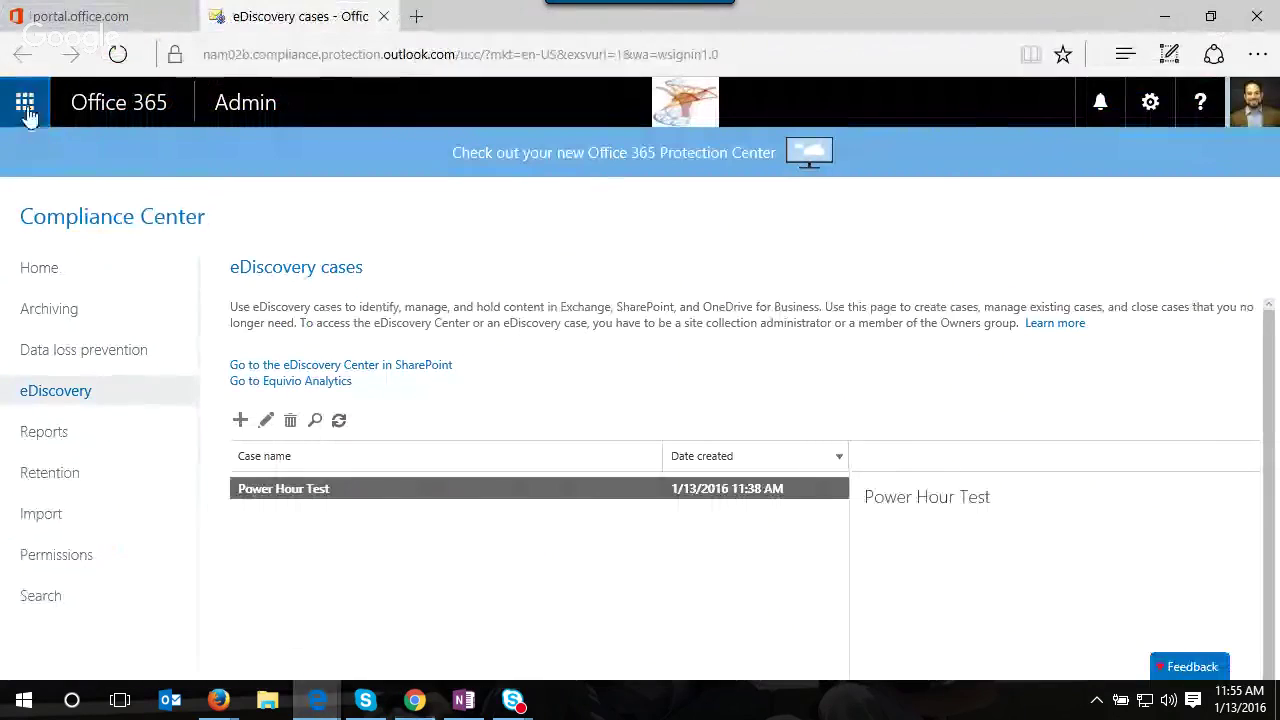
pyautogui.click(240, 103)
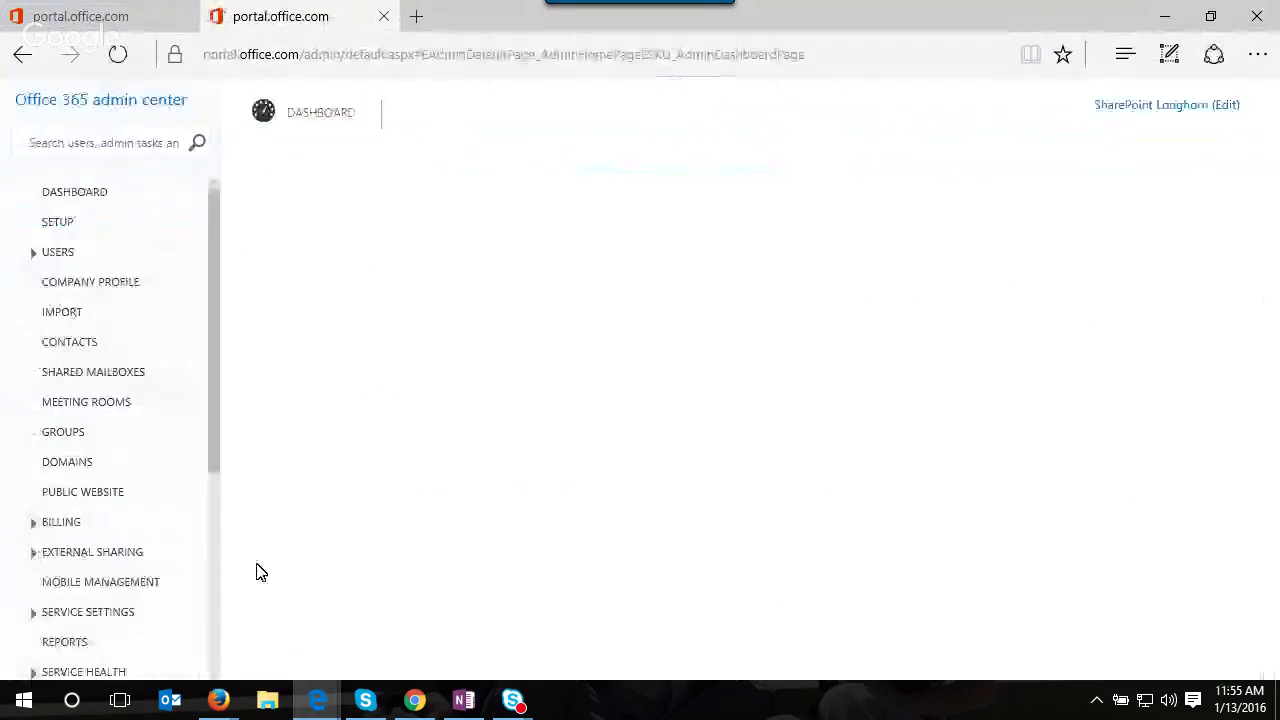
# - Open Service settings Updates, showing First release for the entire organization, then the app launcher
pyautogui.scroll(-2, 91, 480)
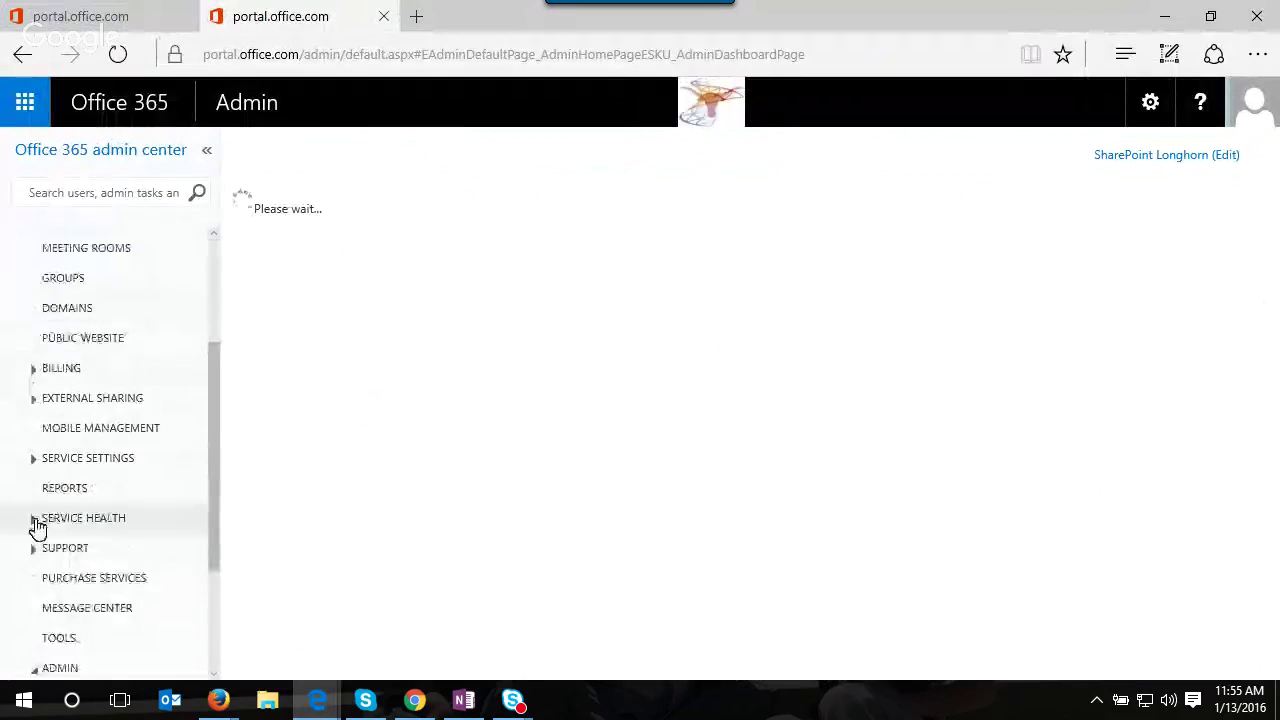
pyautogui.scroll(-1, 37, 570)
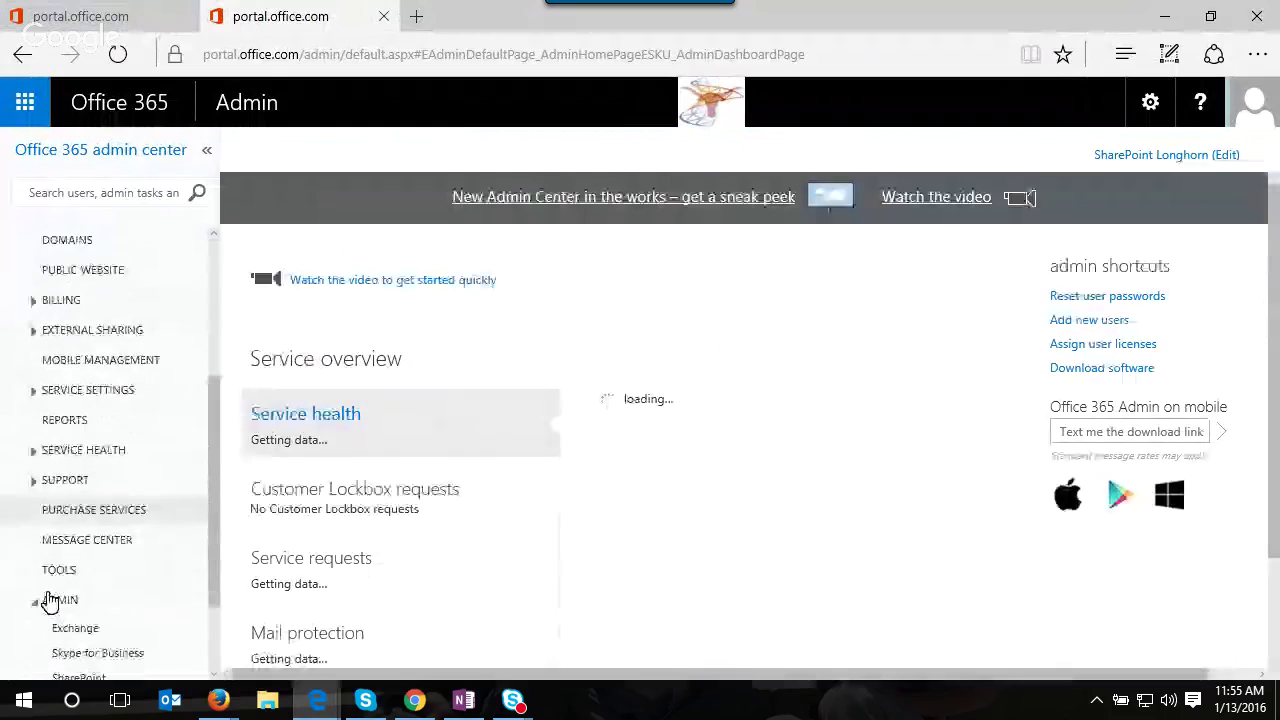
pyautogui.click(35, 392)
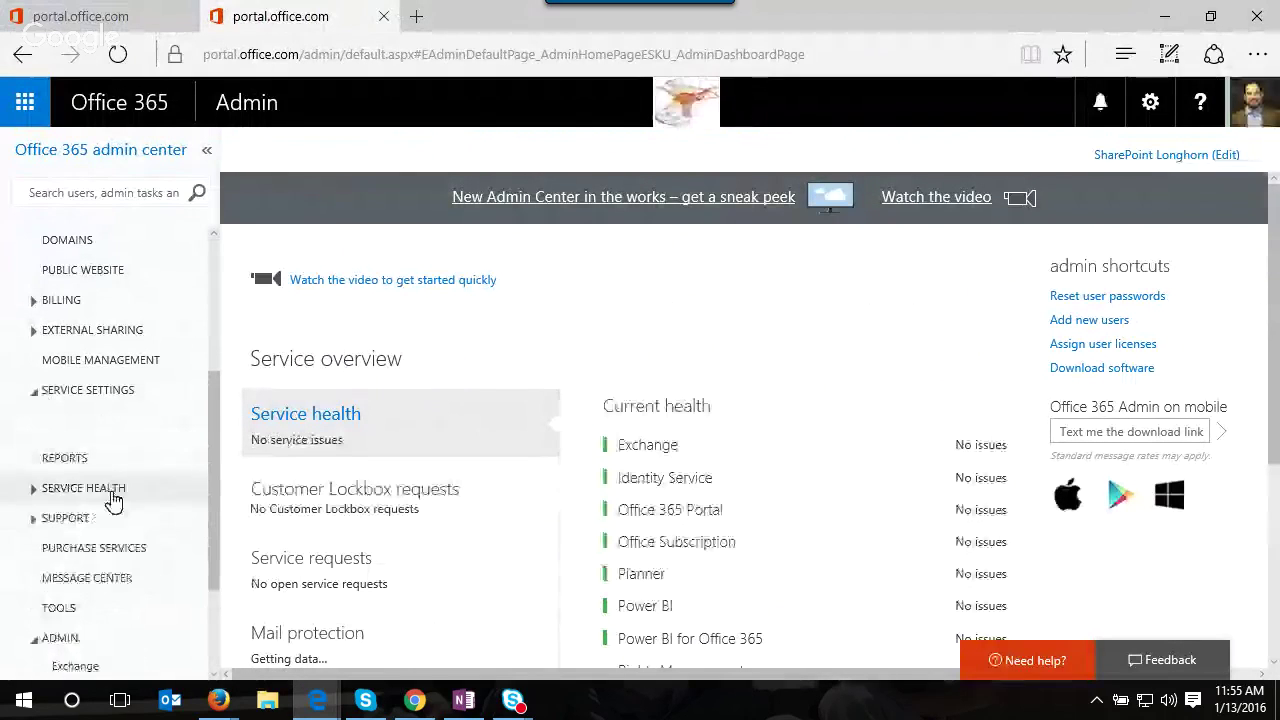
pyautogui.click(95, 493)
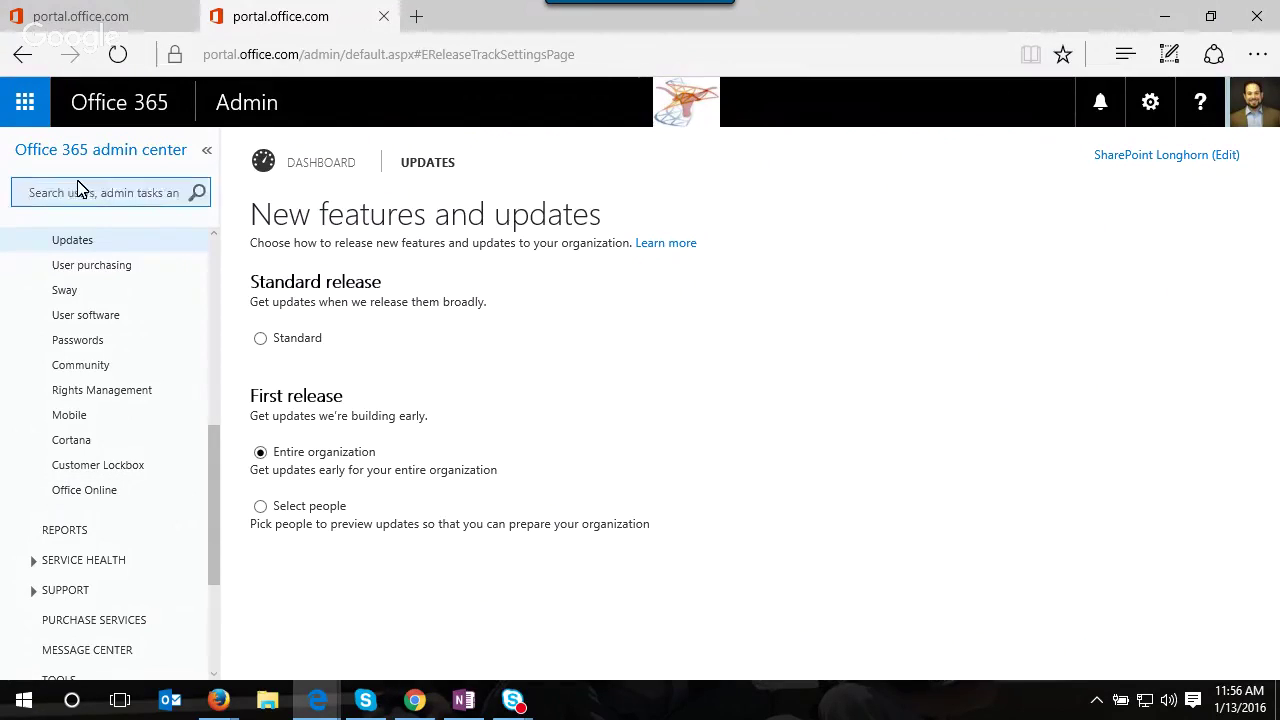
pyautogui.click(28, 112)
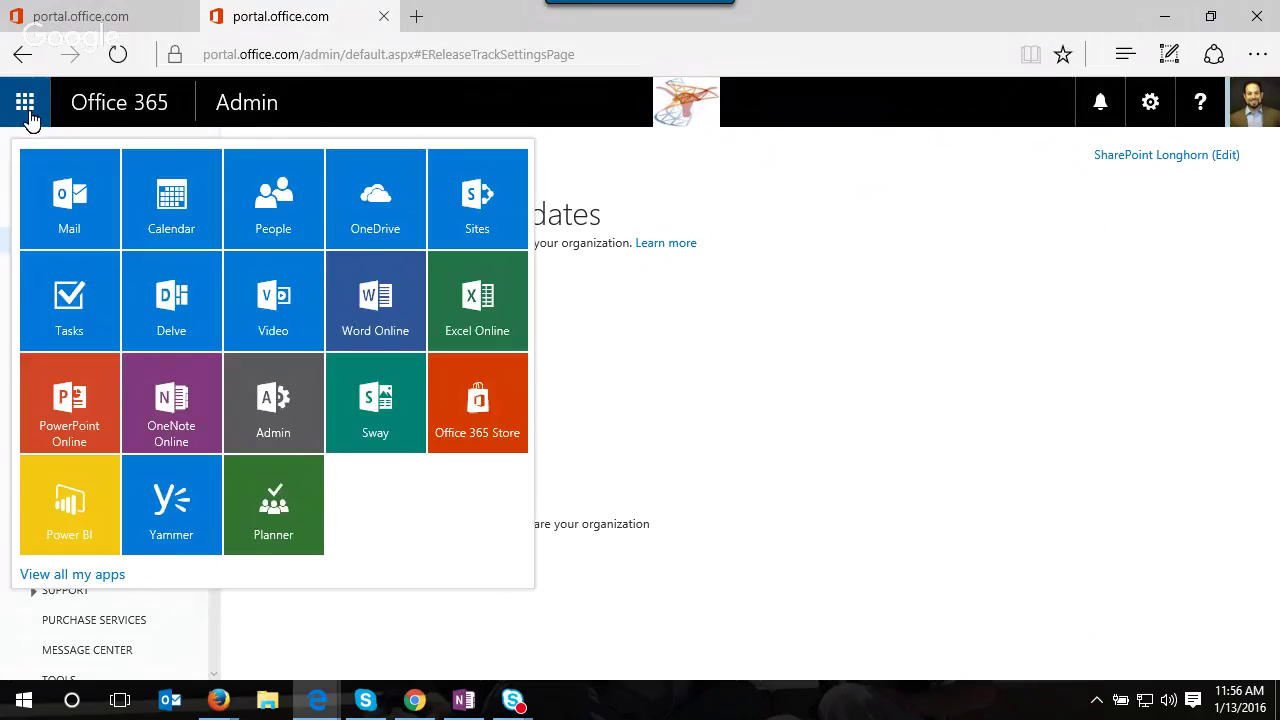